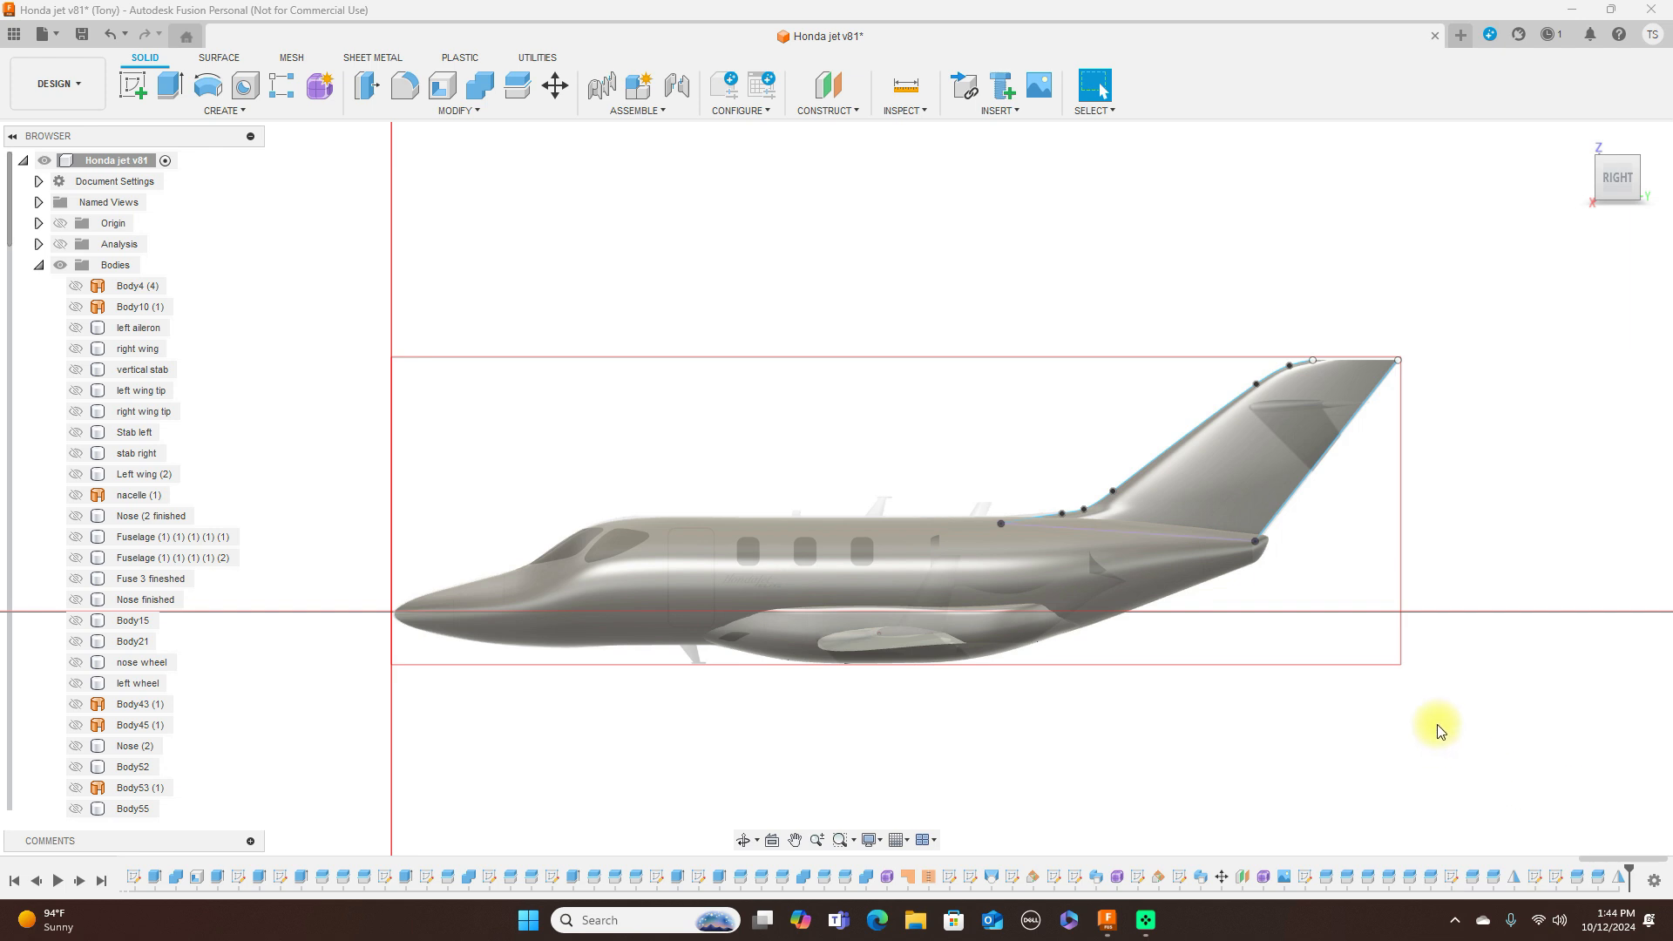
Examine the vertical stabilizer's outline and tip corner against the side-view canvas
scroll(1213, 665, "up", 1)
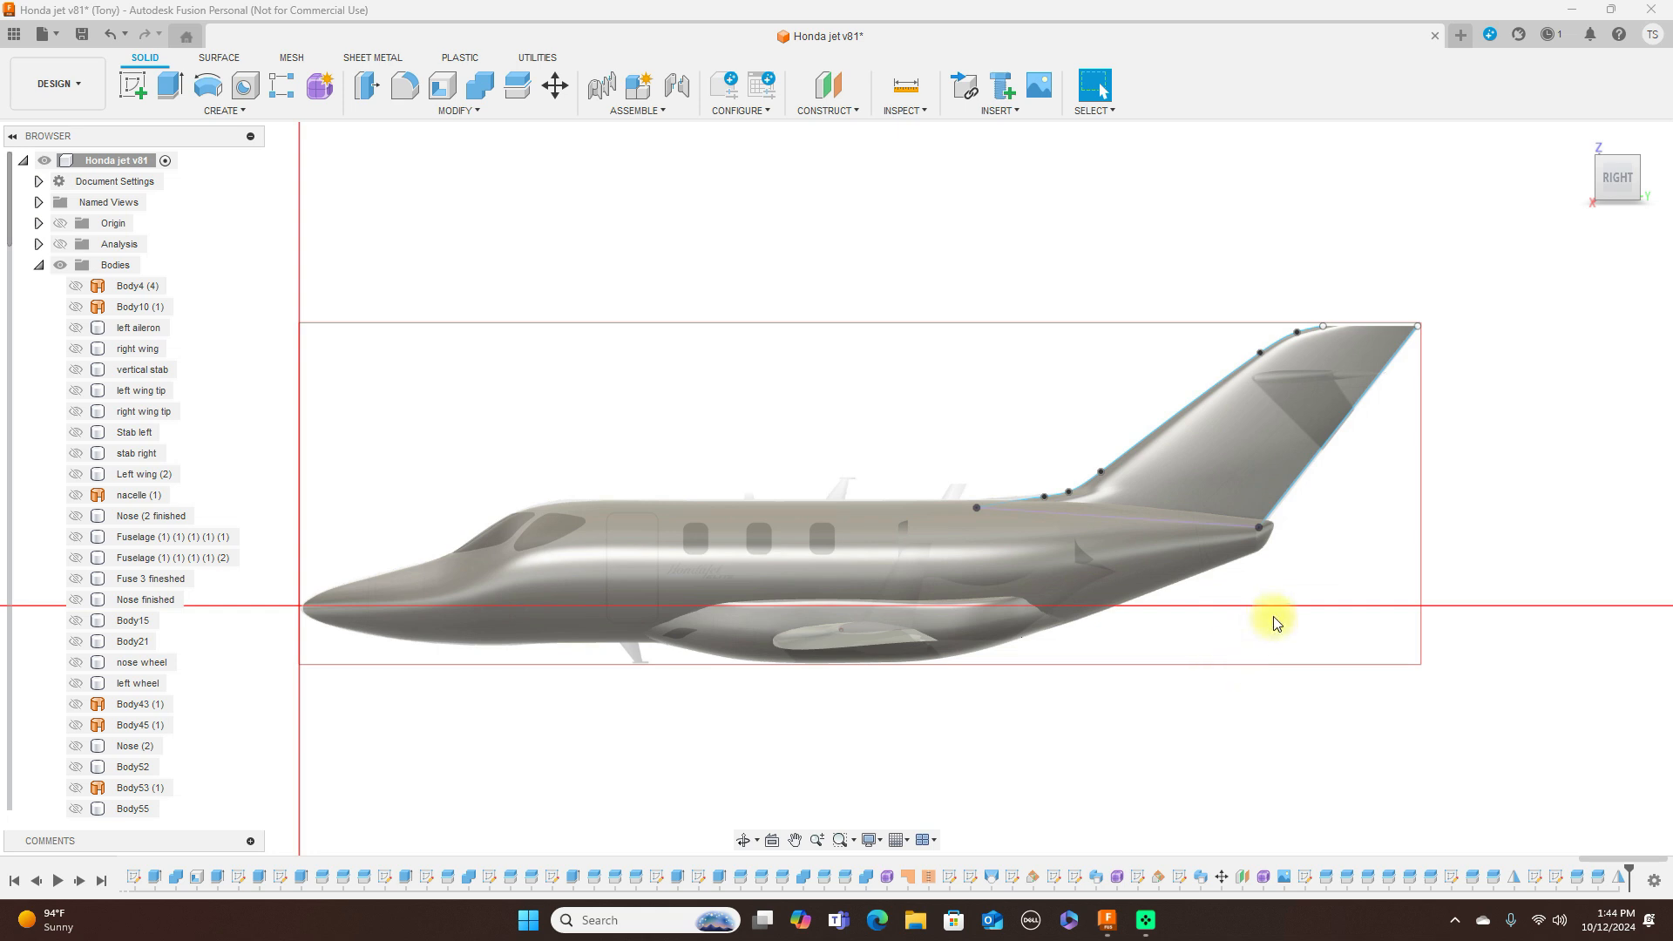
scroll(1270, 616, "up", 3)
middle_click_drag(1326, 577, 1262, 662)
scroll(1263, 662, "down", 2)
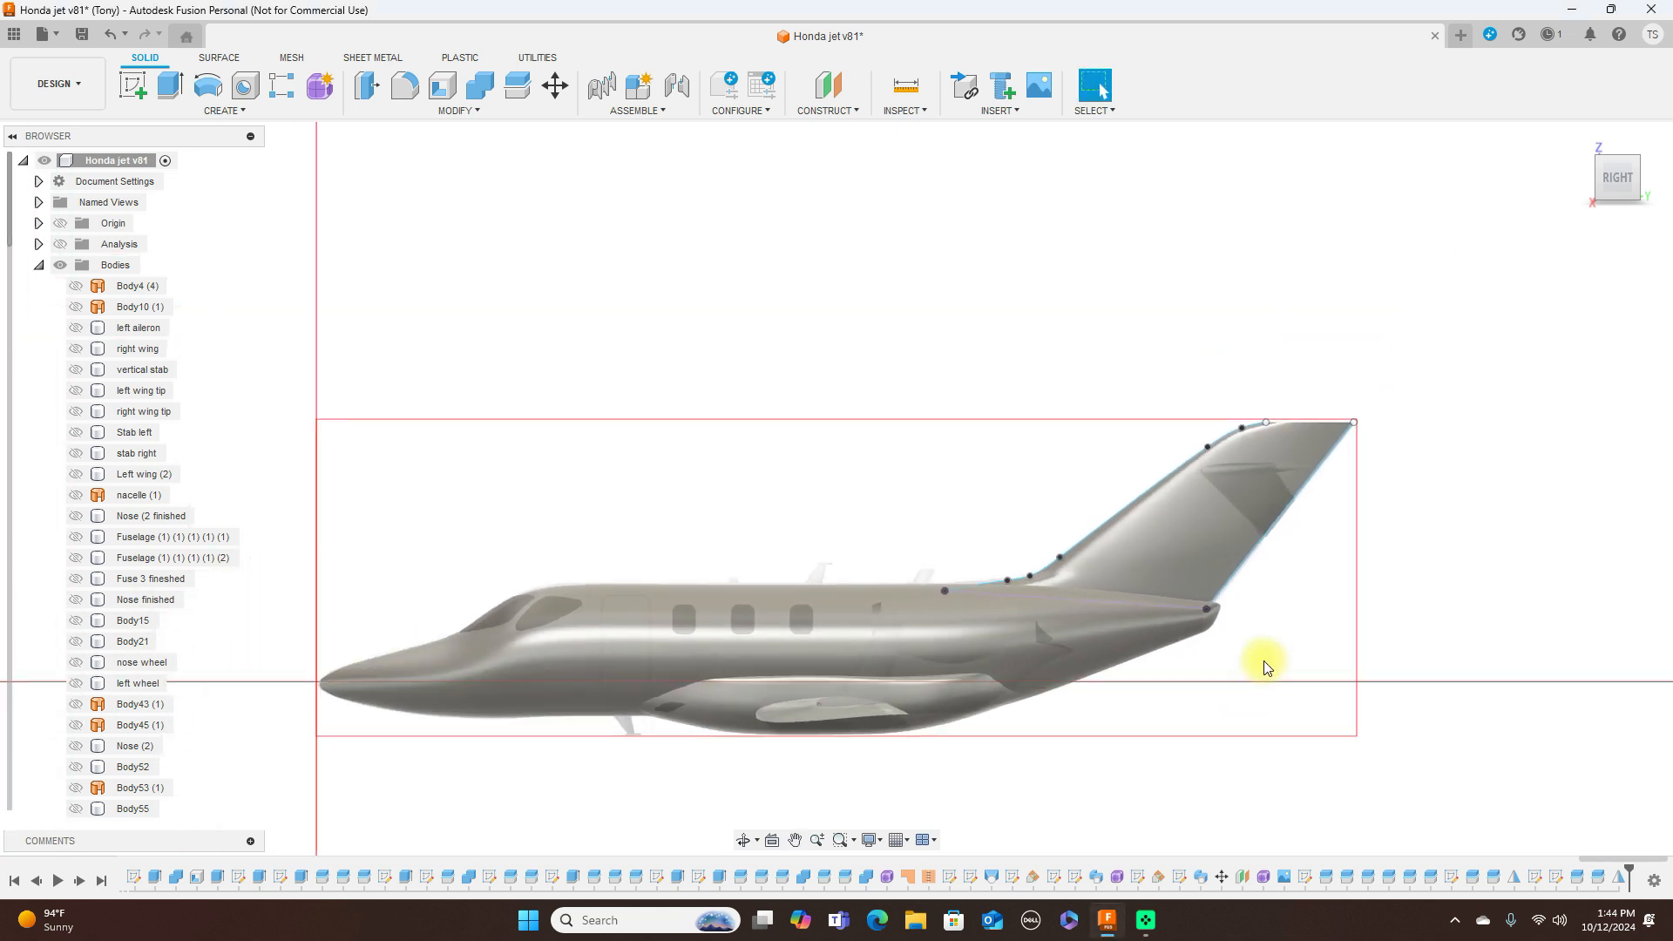
middle_click_drag(1326, 608, 1180, 612)
scroll(1175, 609, "up", 1)
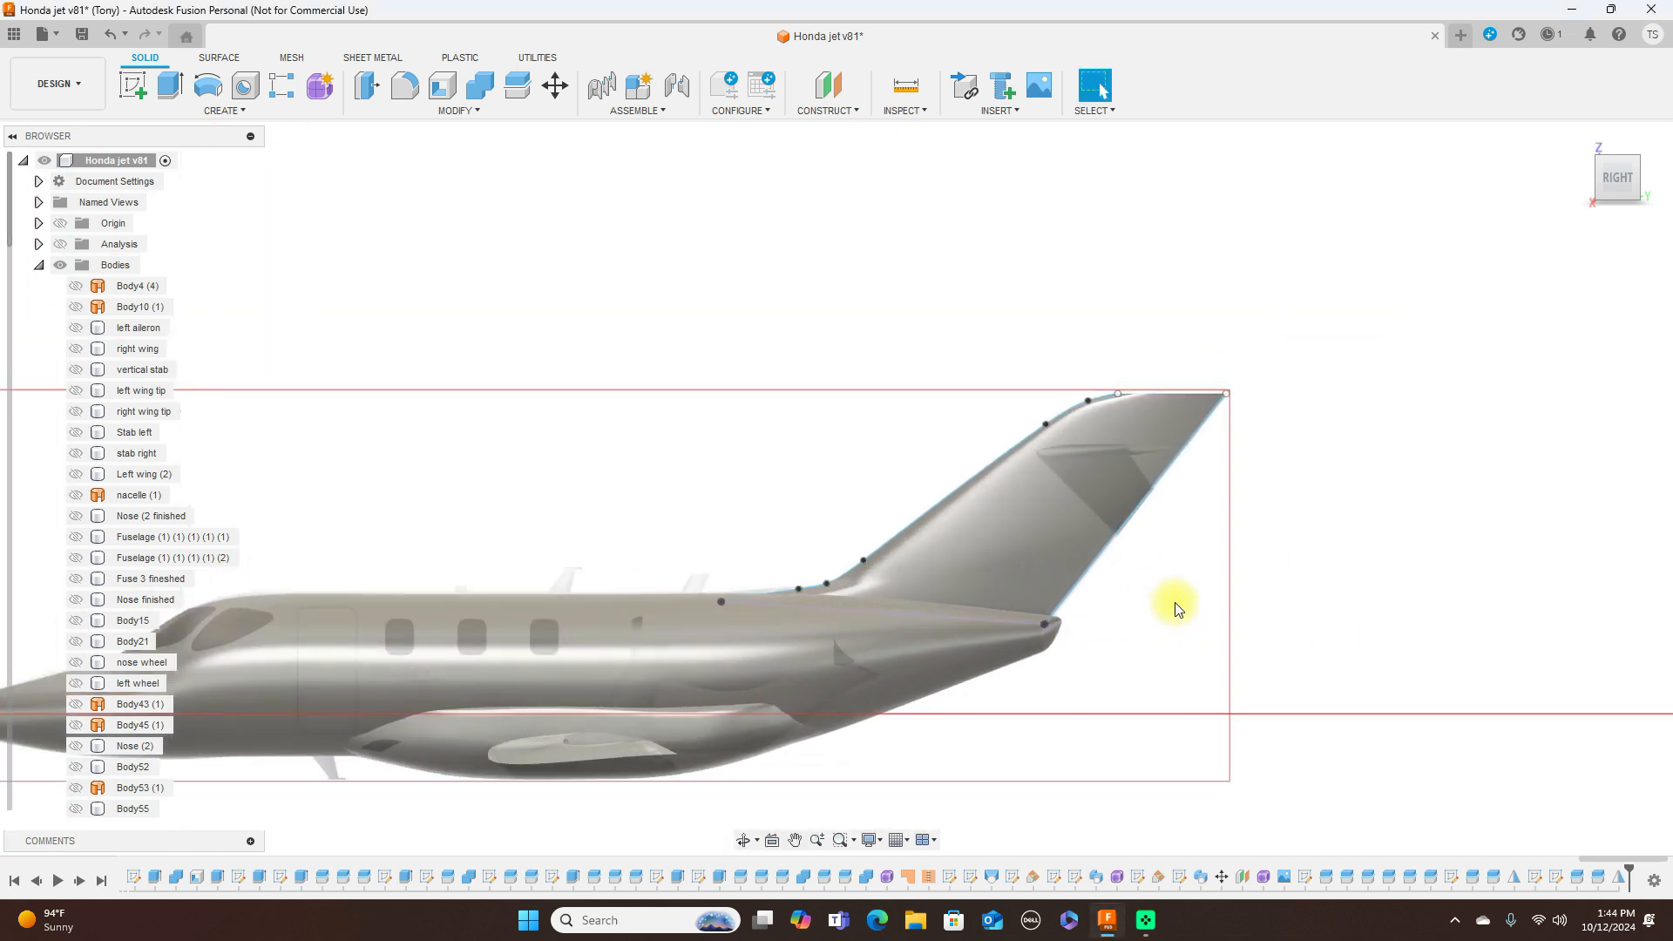
scroll(1268, 508, "up", 1)
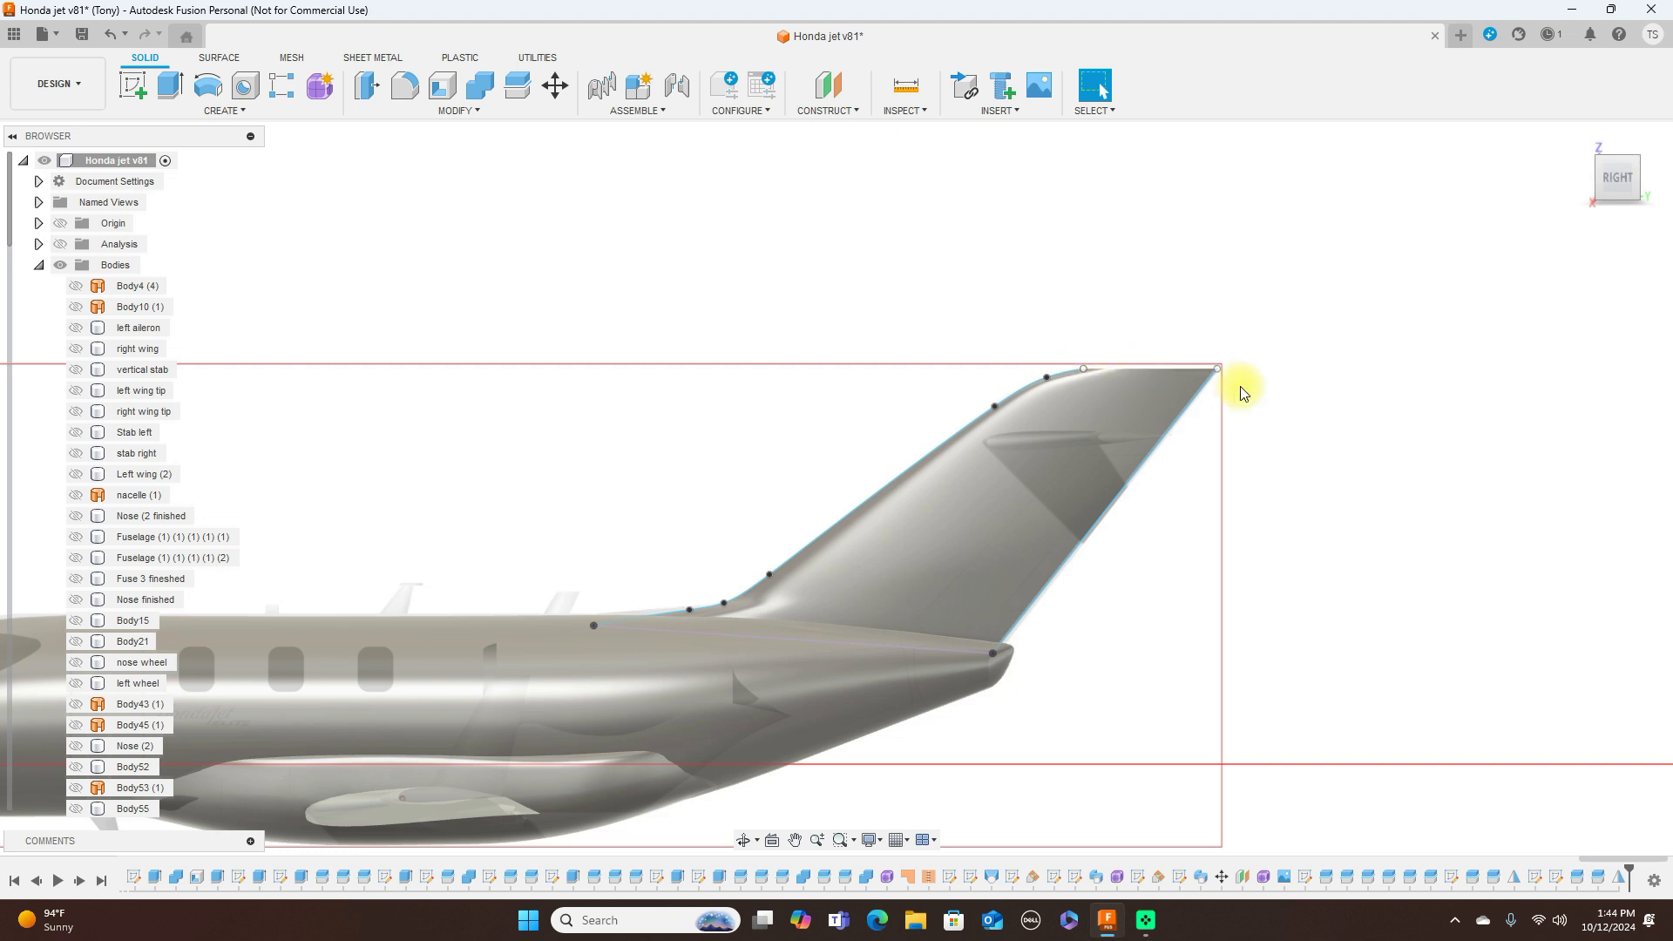
scroll(1241, 385, "up", 3)
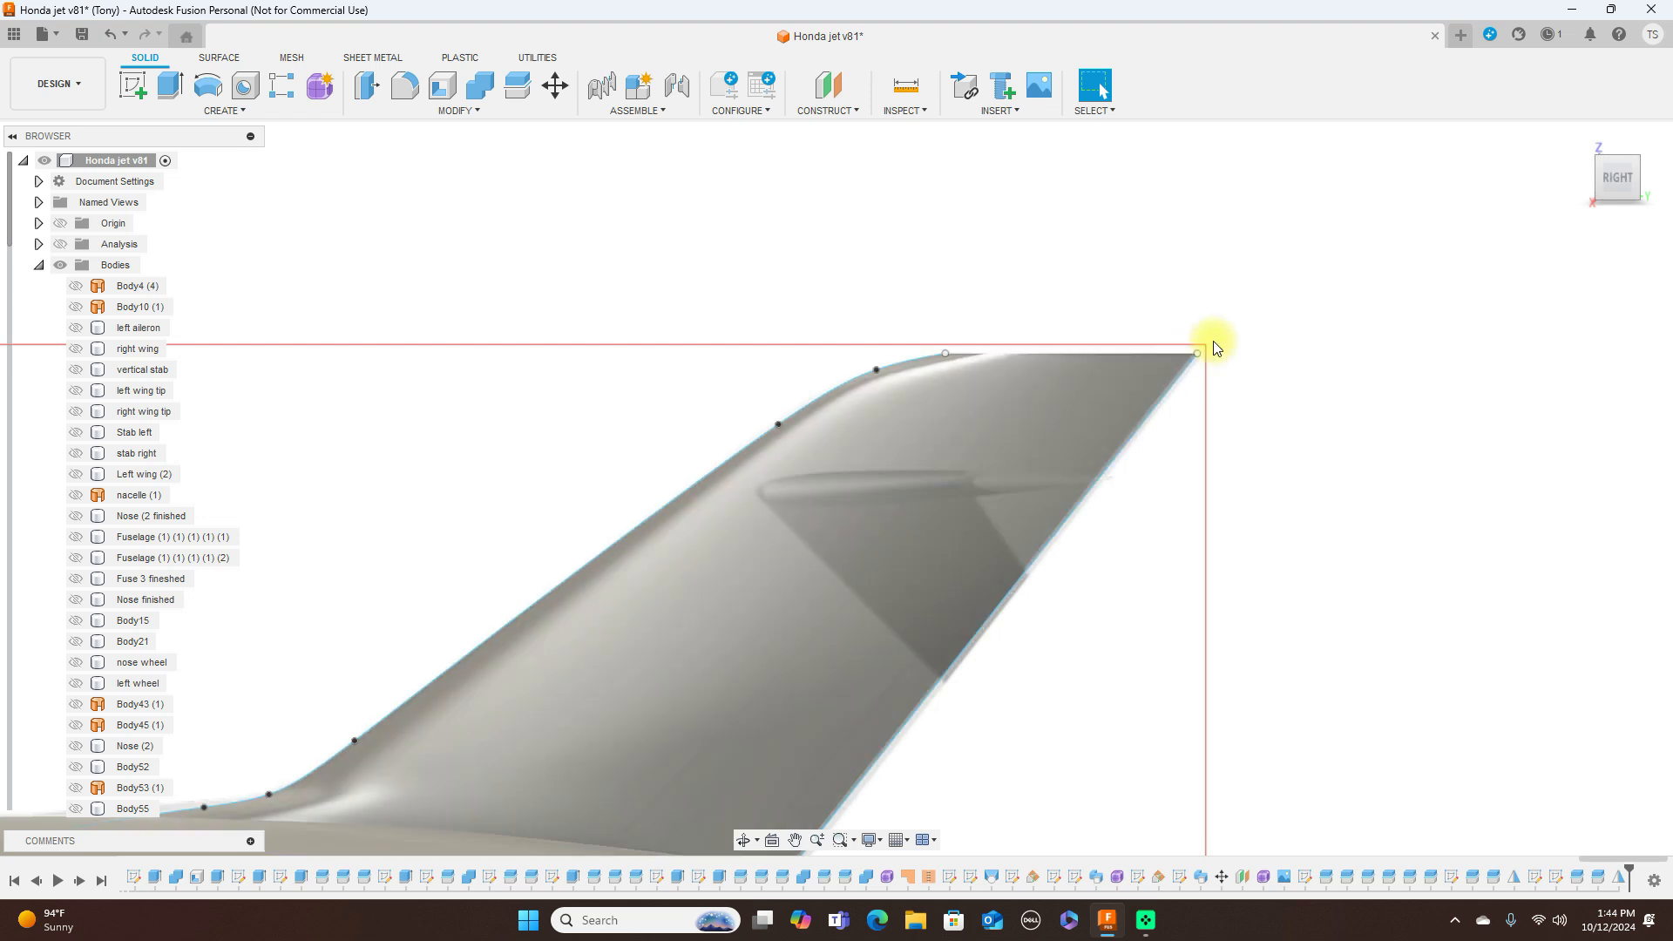
scroll(1194, 351, "down", 3)
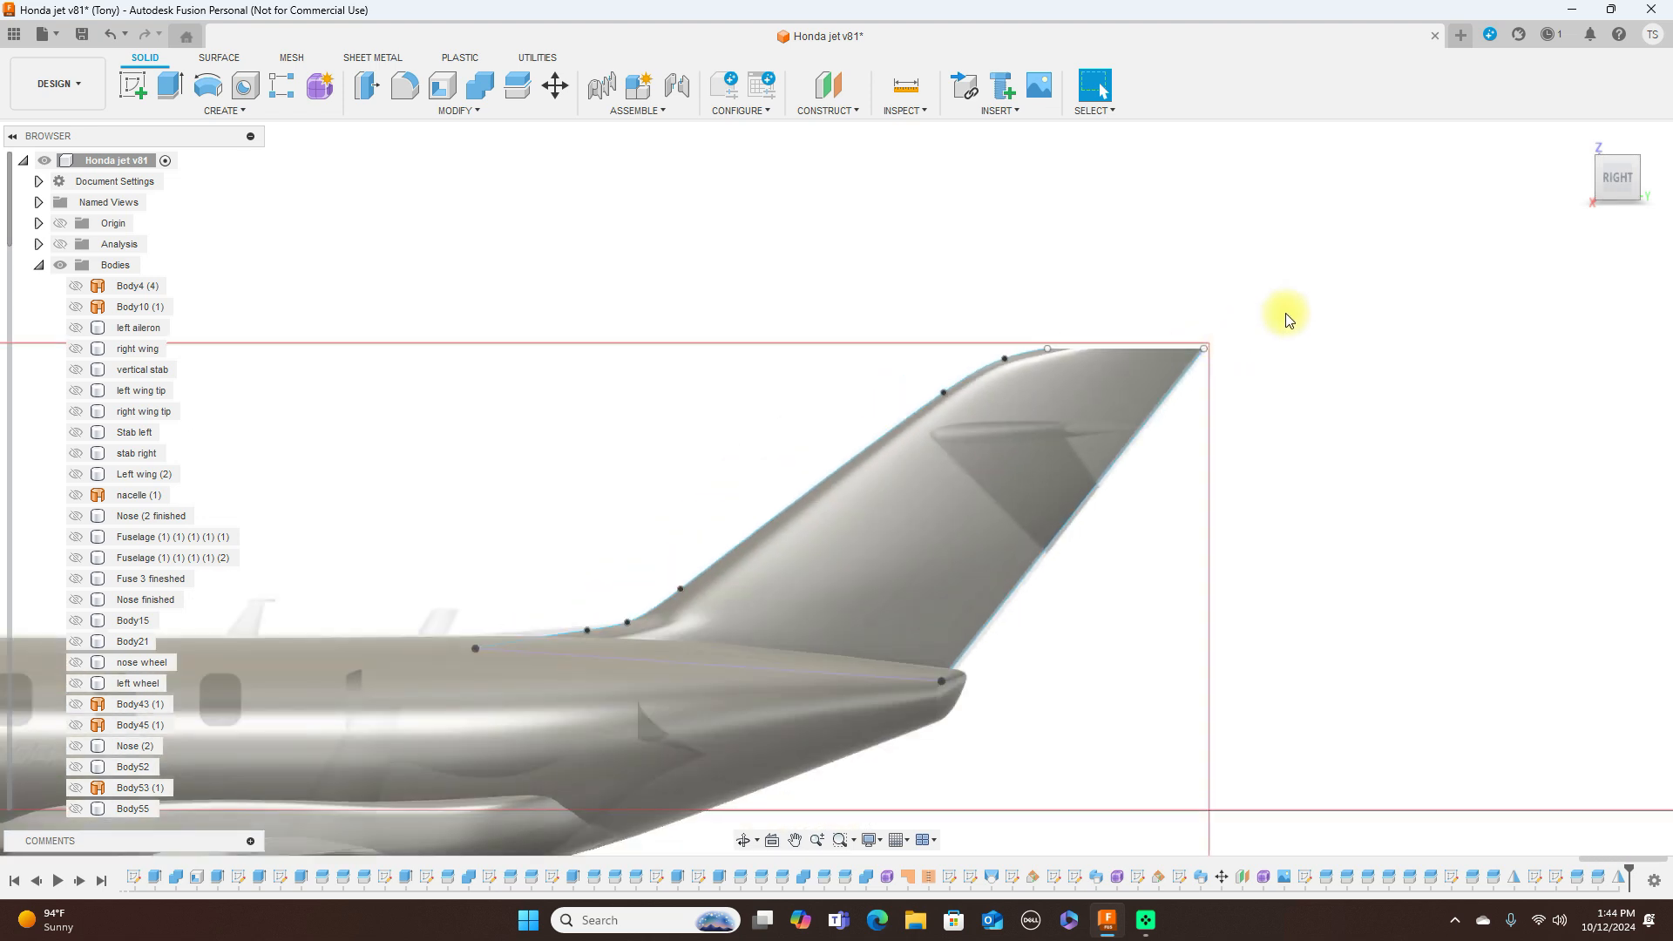
Reshape the fin's top edge by moving its upper spline point beside the rear tip and shifting the neighbouring front point slightly aft
scroll(1287, 321, "up", 3)
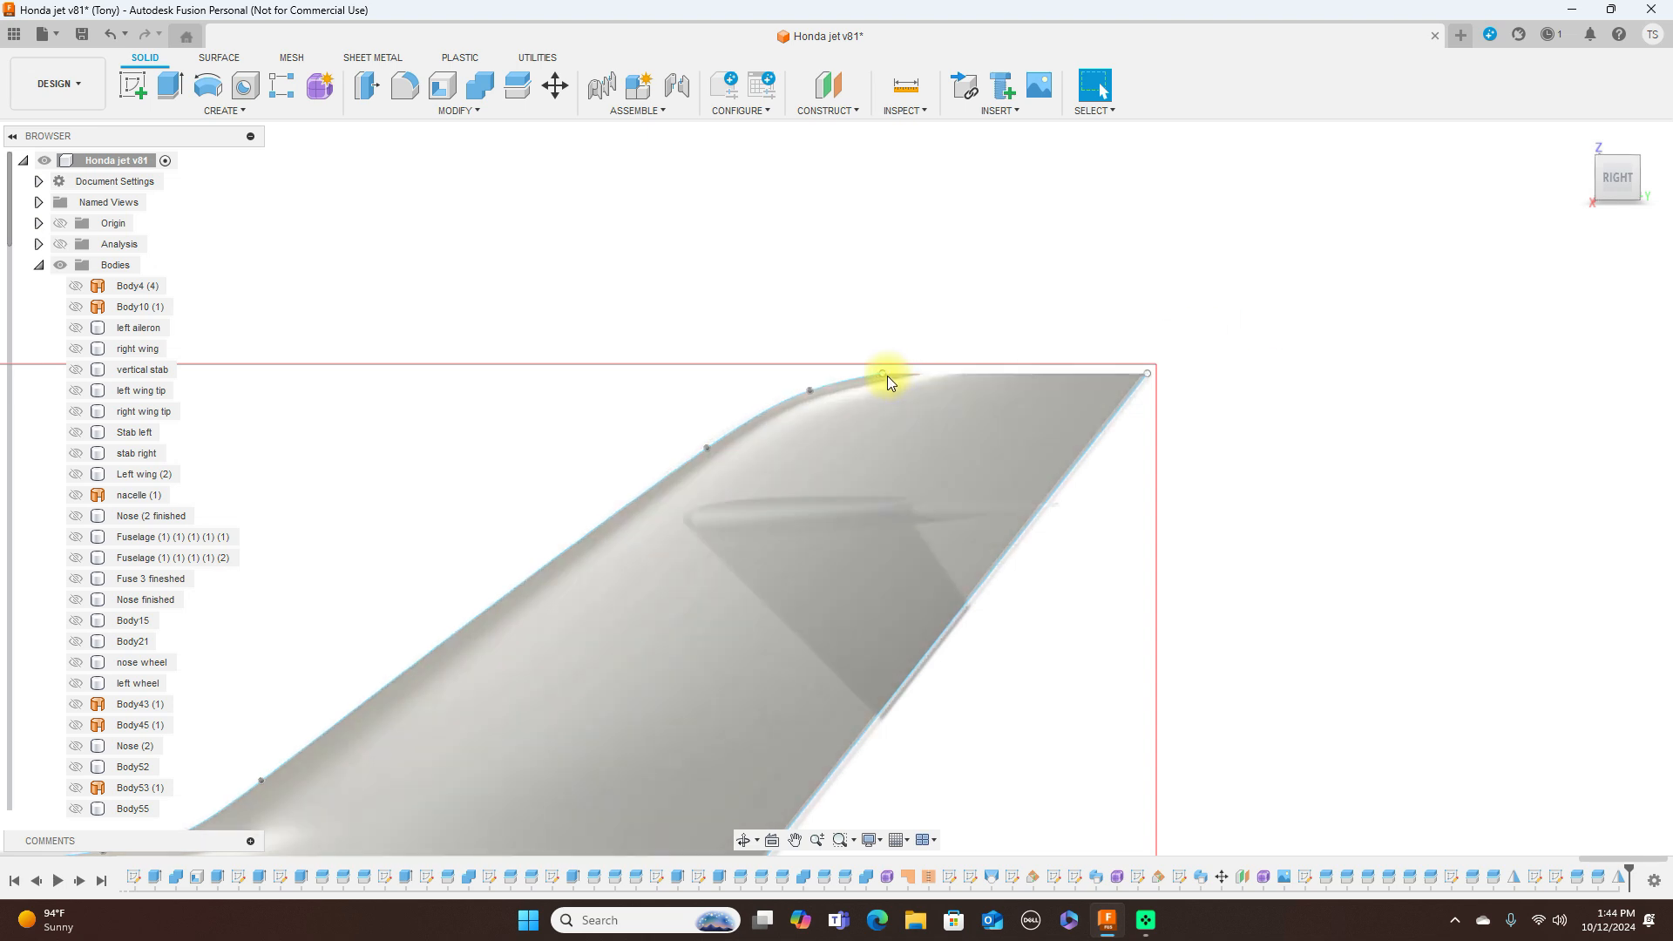
left_click_drag(885, 375, 1126, 369)
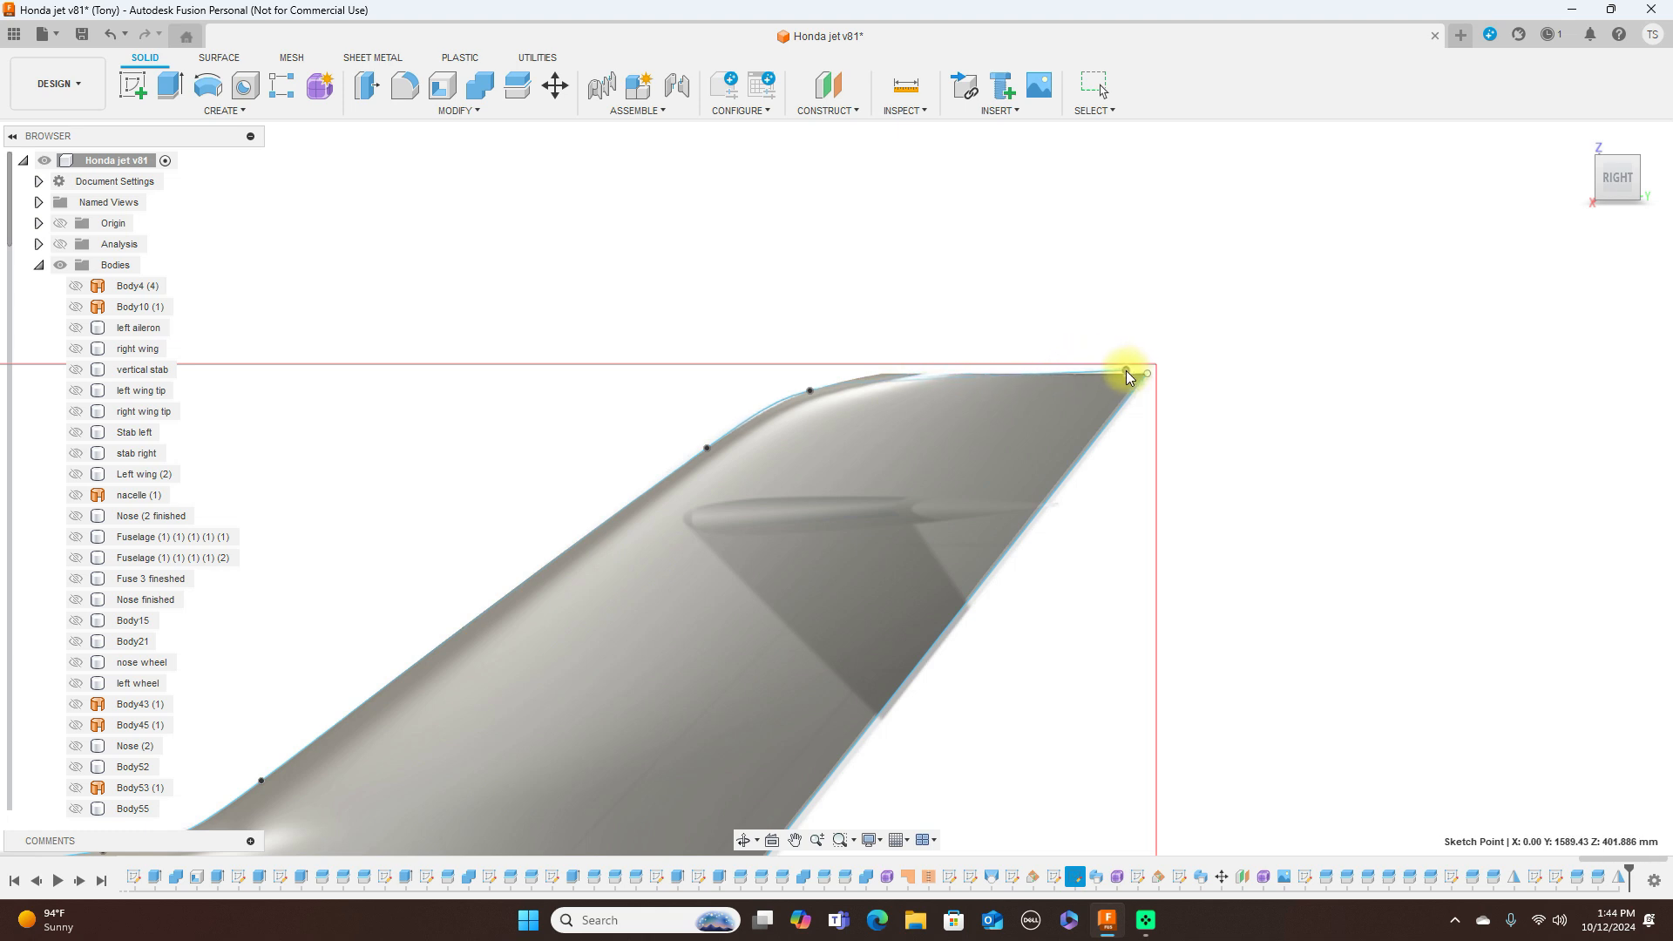
left_click(819, 384)
left_click_drag(821, 385, 821, 388)
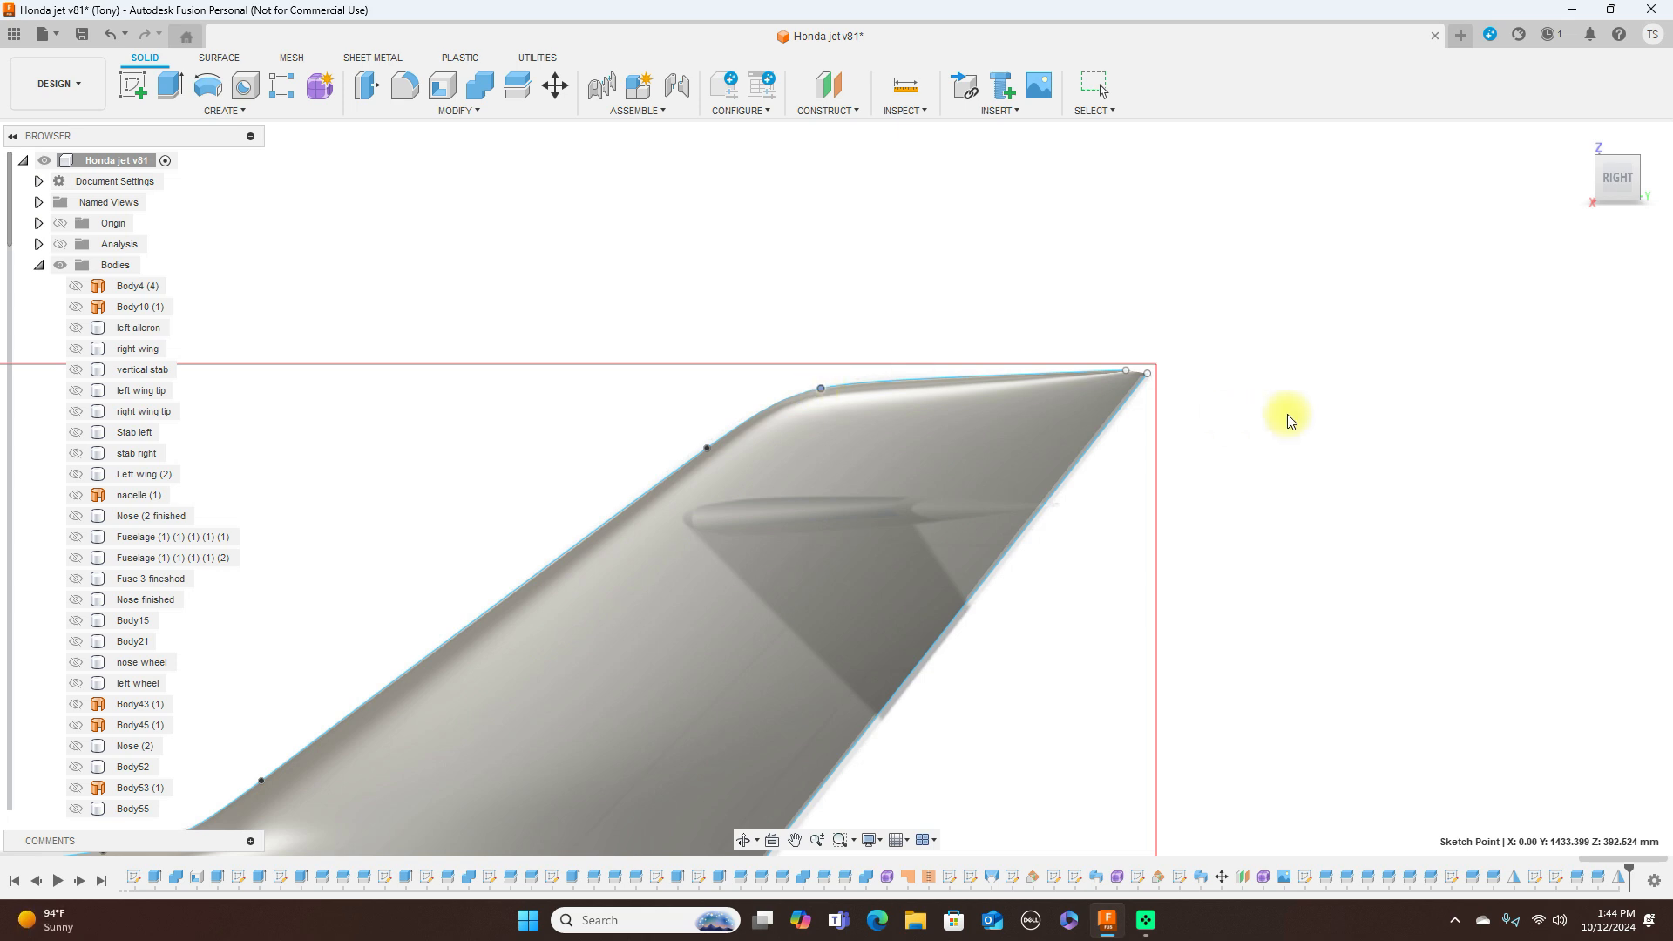
Hide all canvases and sketches, and inspect the bare aircraft bodies in the side view
scroll(1221, 433, "down", 2)
scroll(1225, 433, "down", 2)
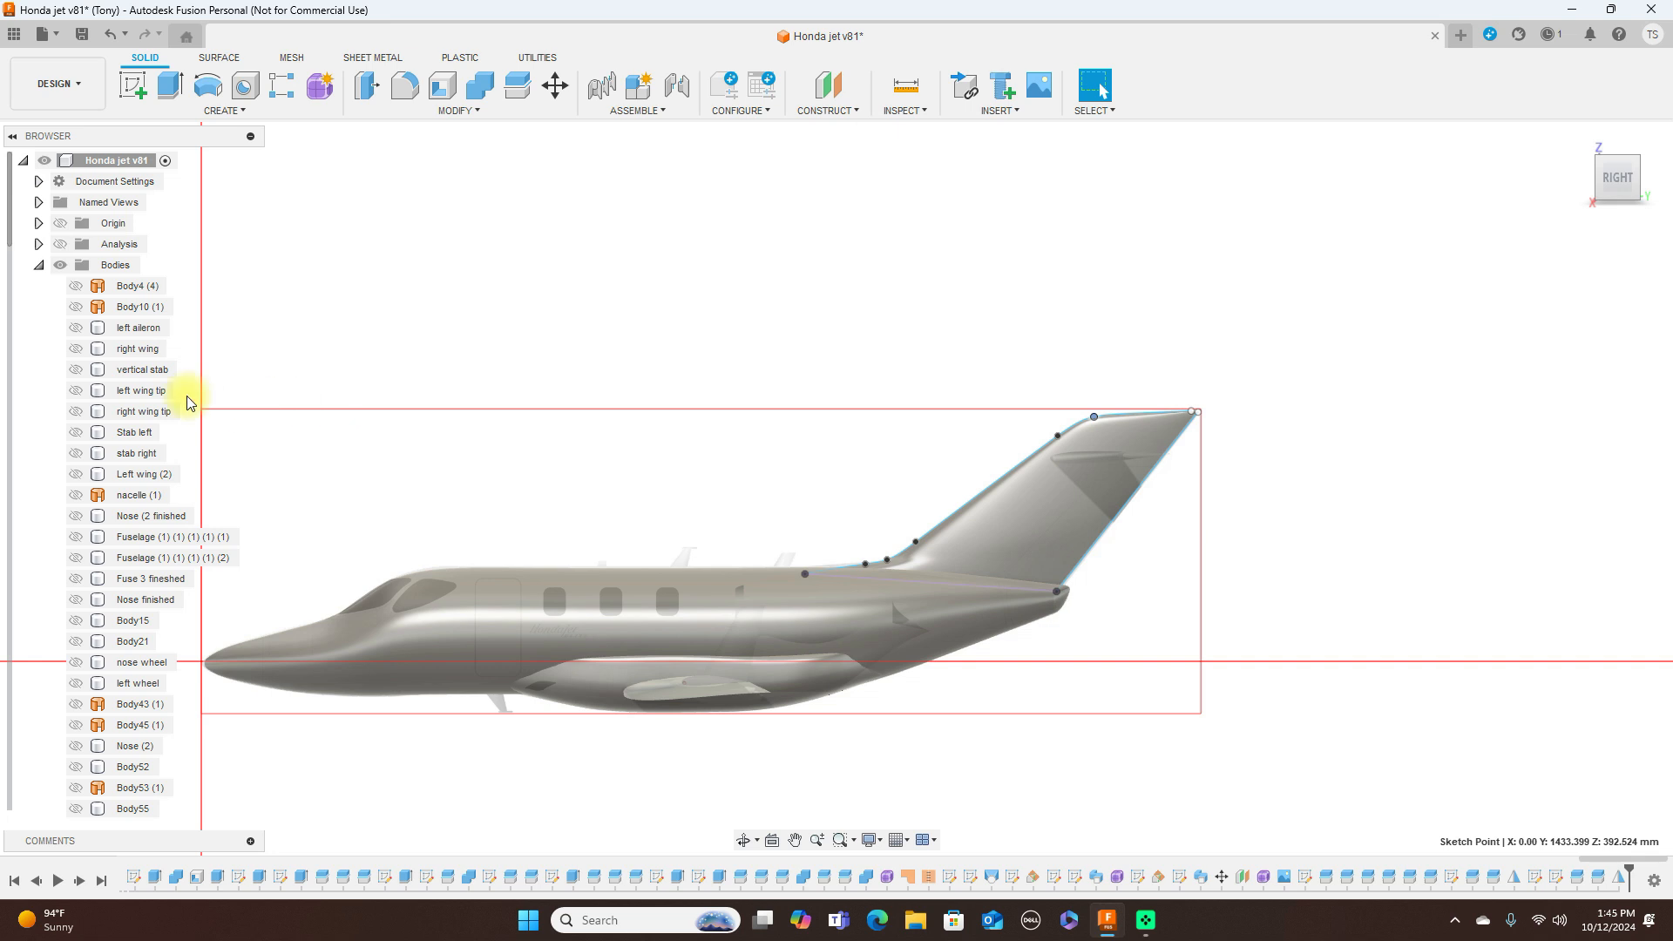
scroll(936, 444, "up", 3)
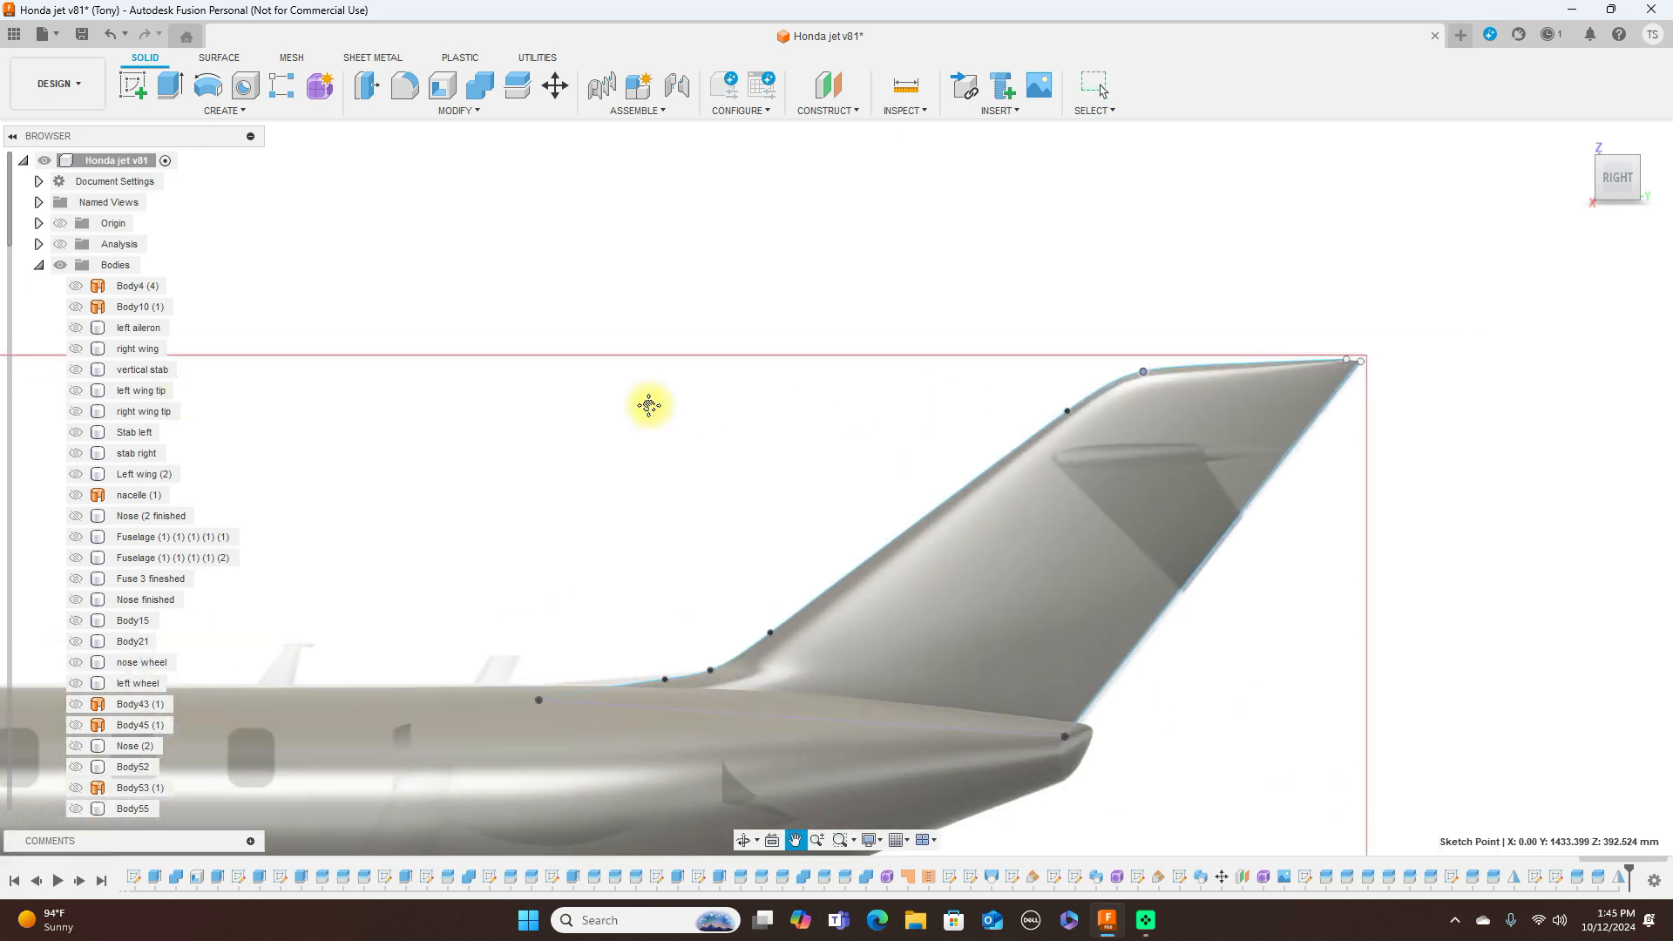
scroll(1019, 366, "down", 5)
middle_click_drag(657, 358, 857, 344)
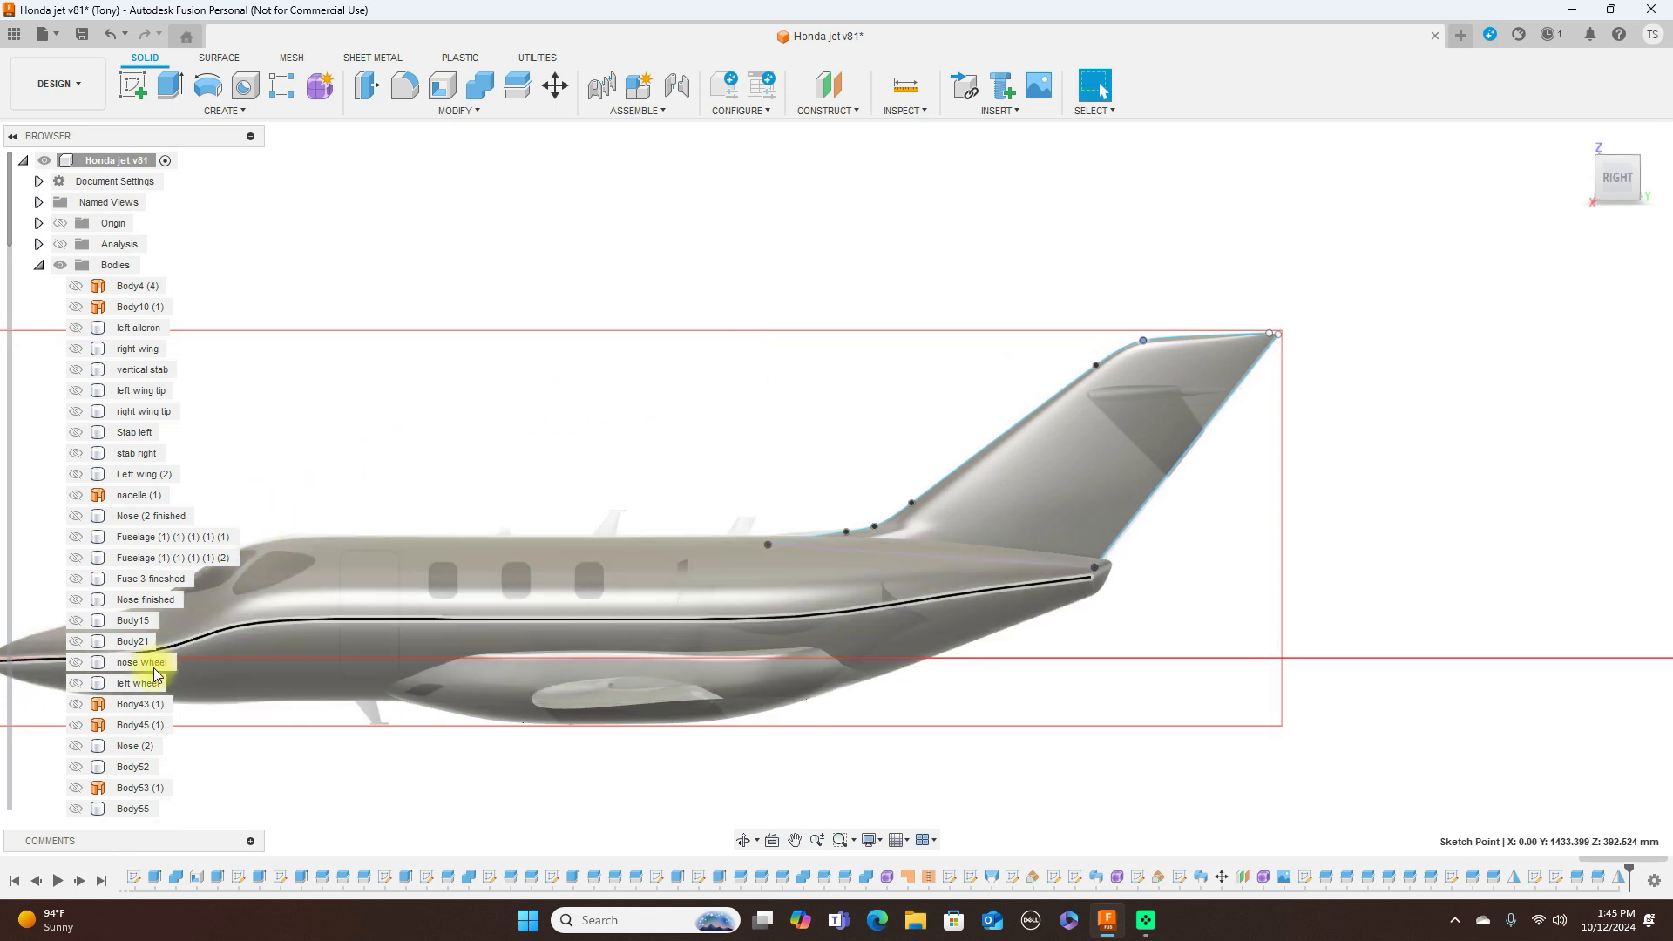
scroll(7, 602, "down", 15)
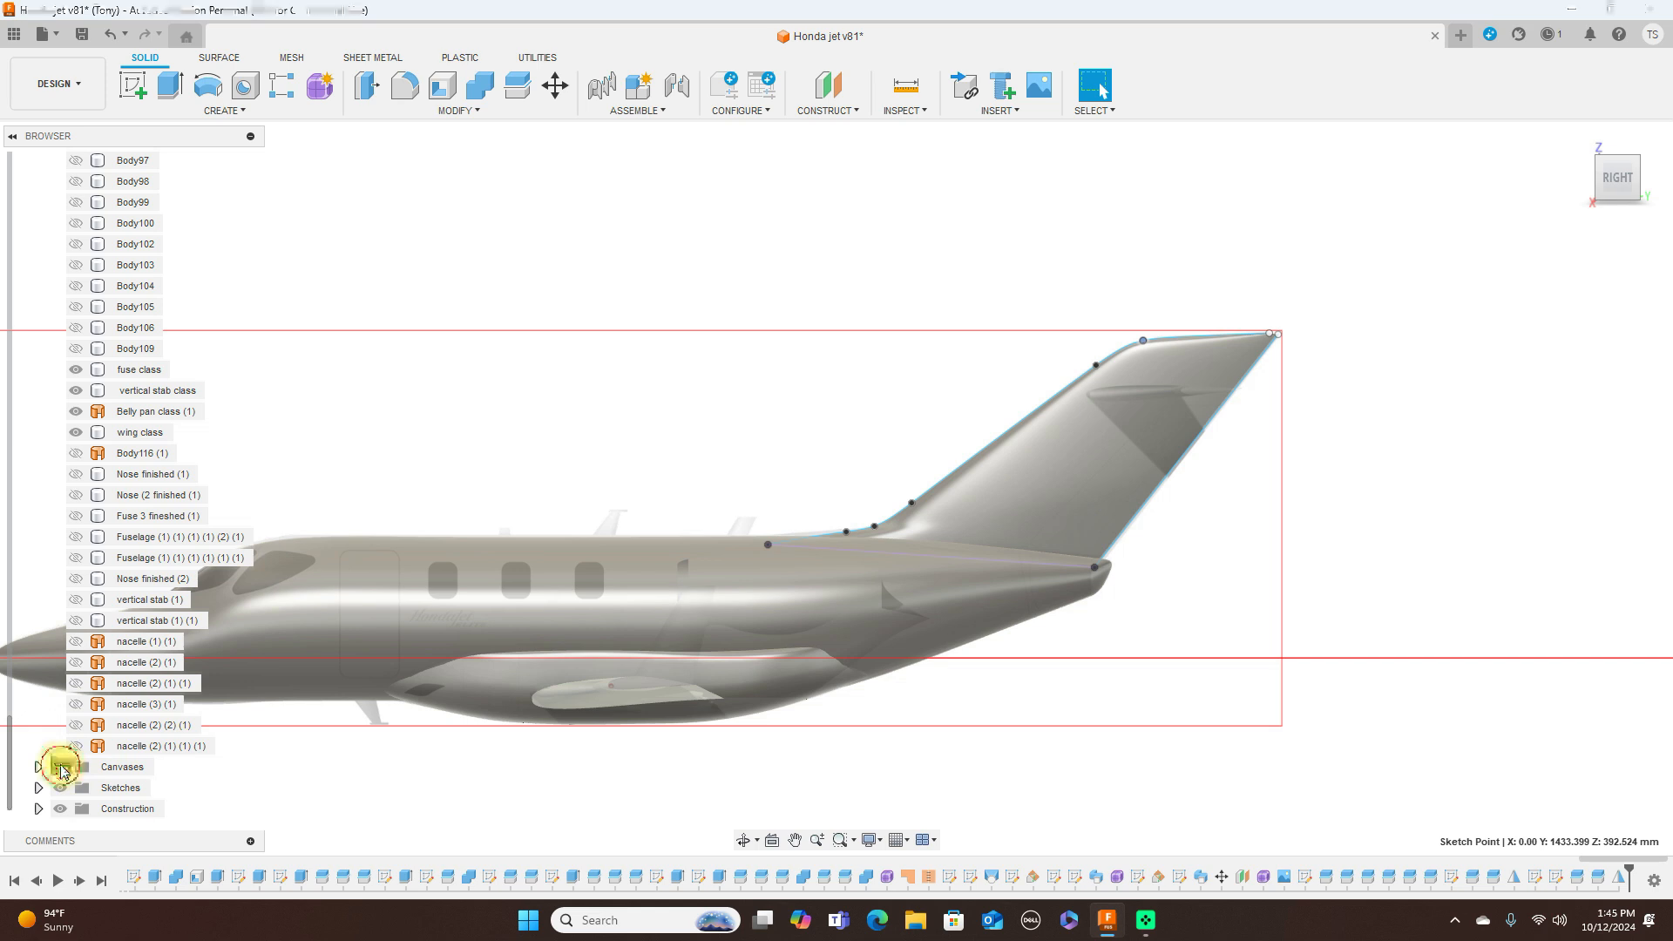
left_click(1021, 610)
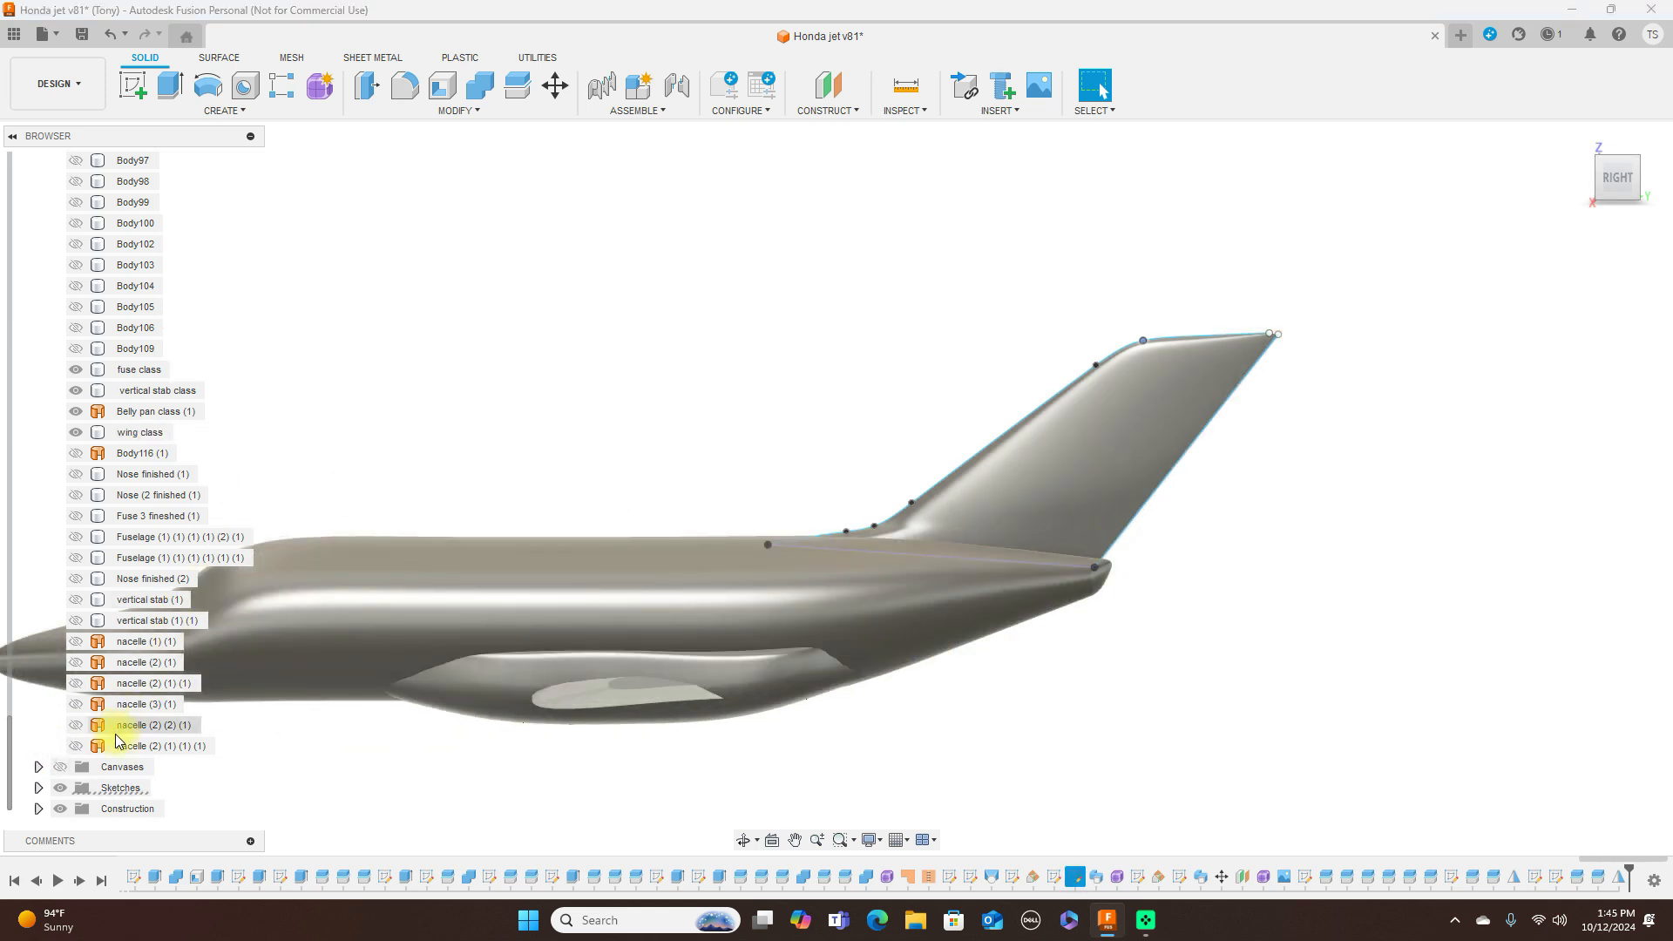
left_click(61, 787)
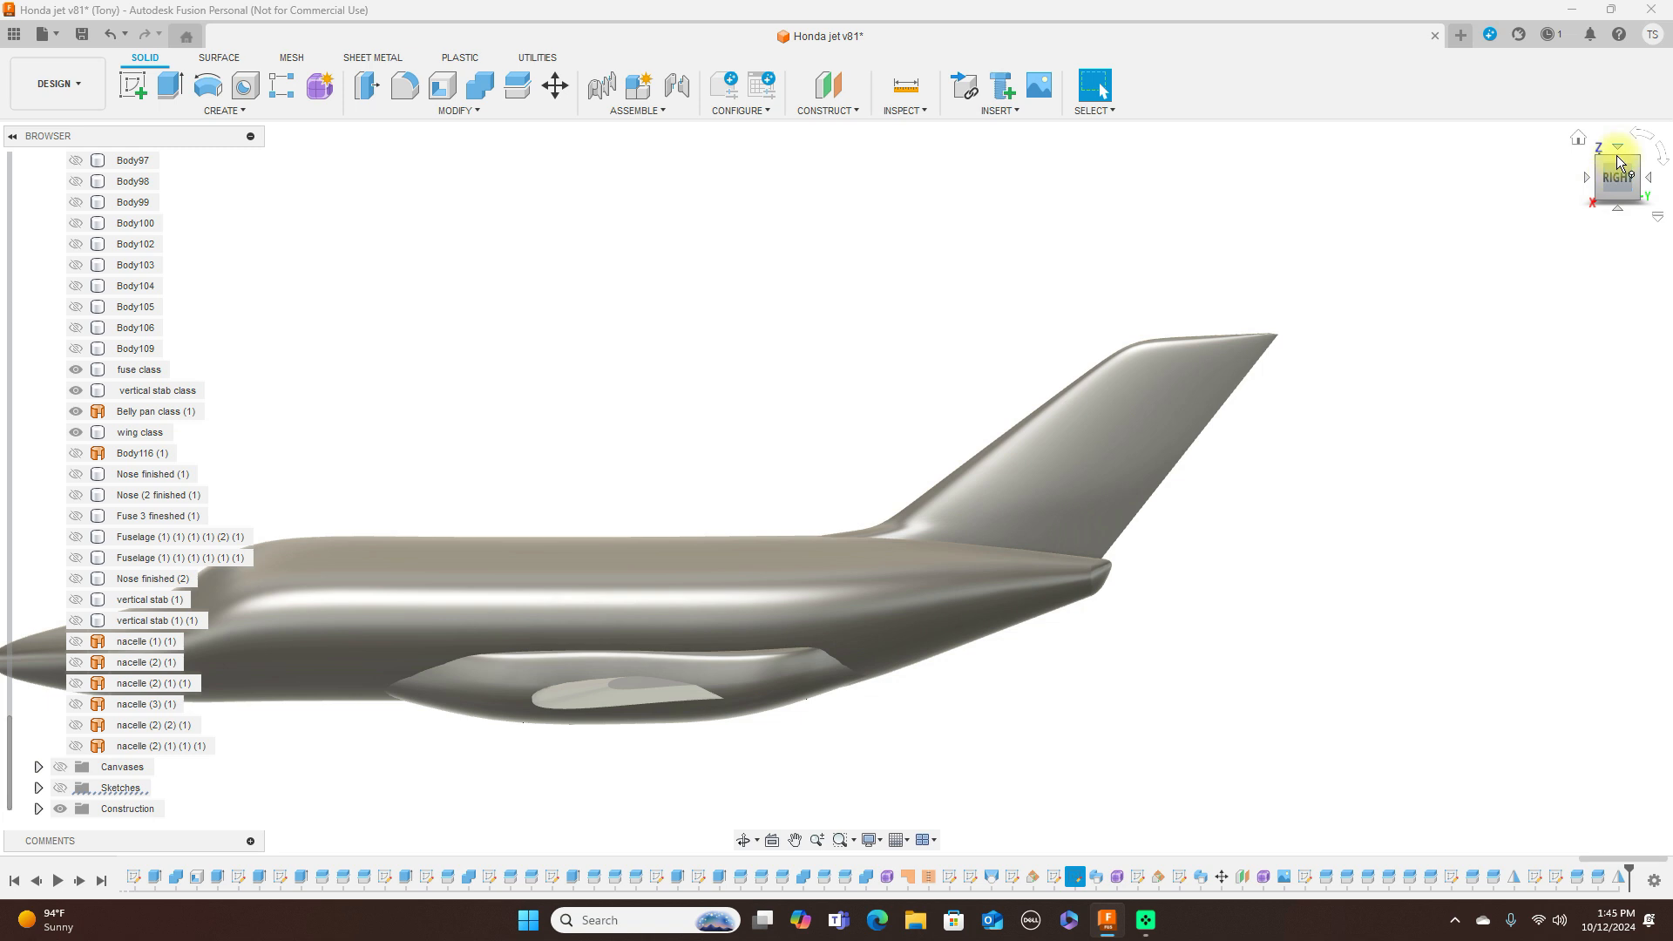
mouse_move(1618, 162)
left_mouse_down()
mouse_move(1614, 251)
mouse_move(1618, 164)
left_mouse_up()
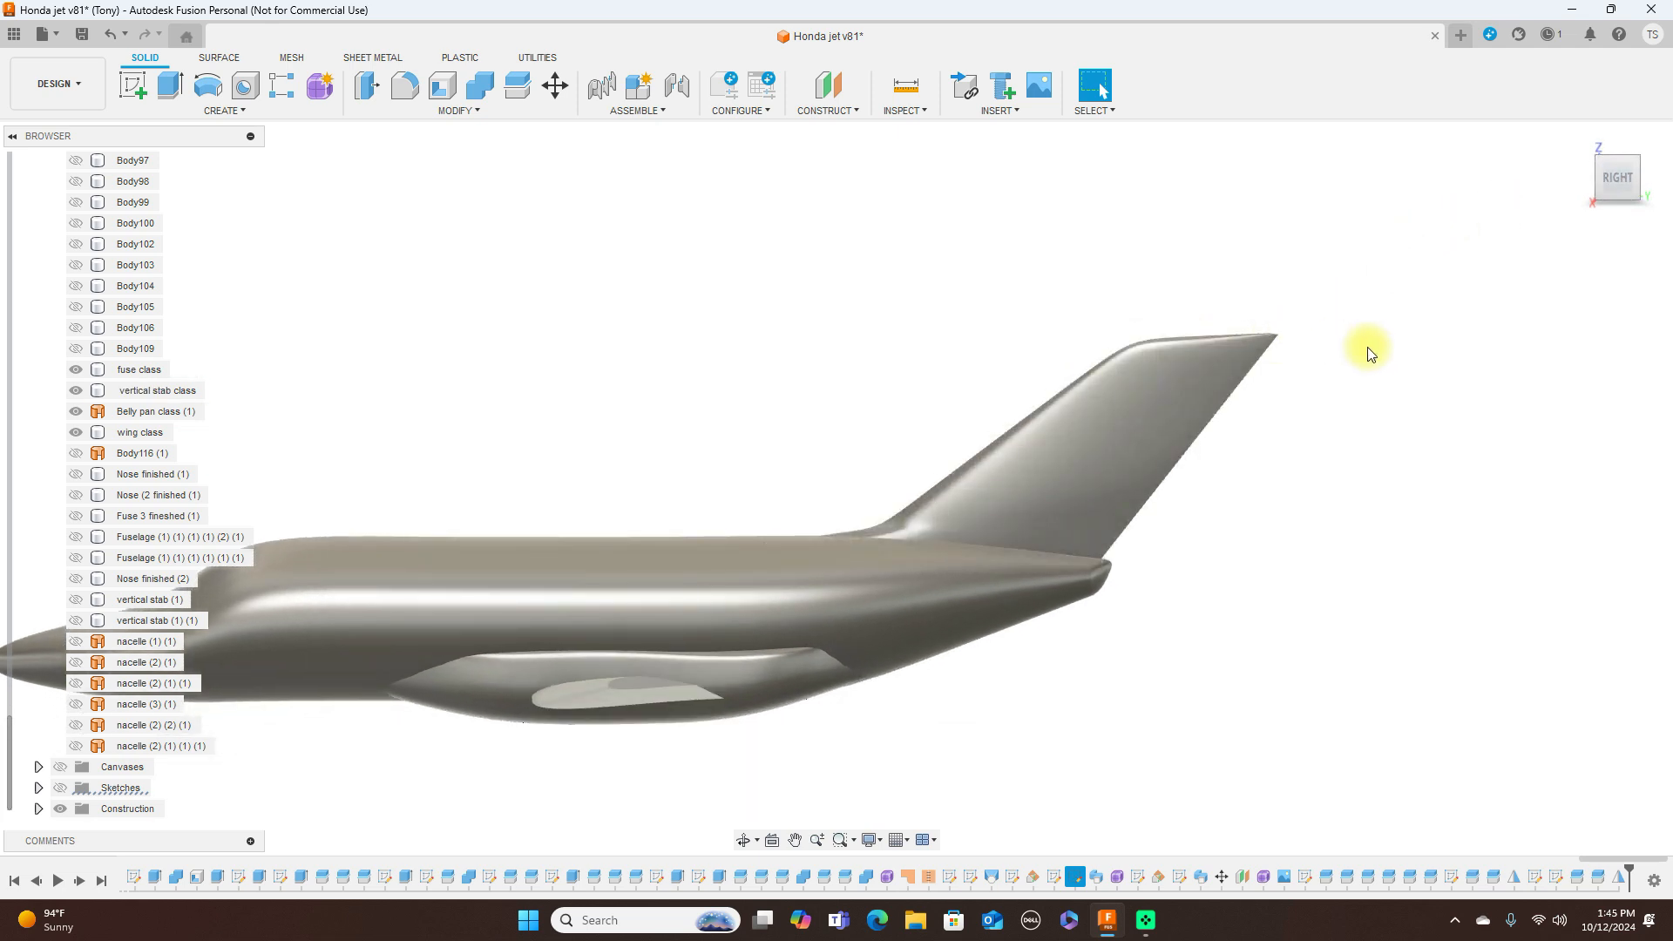
scroll(1373, 351, "down", 3)
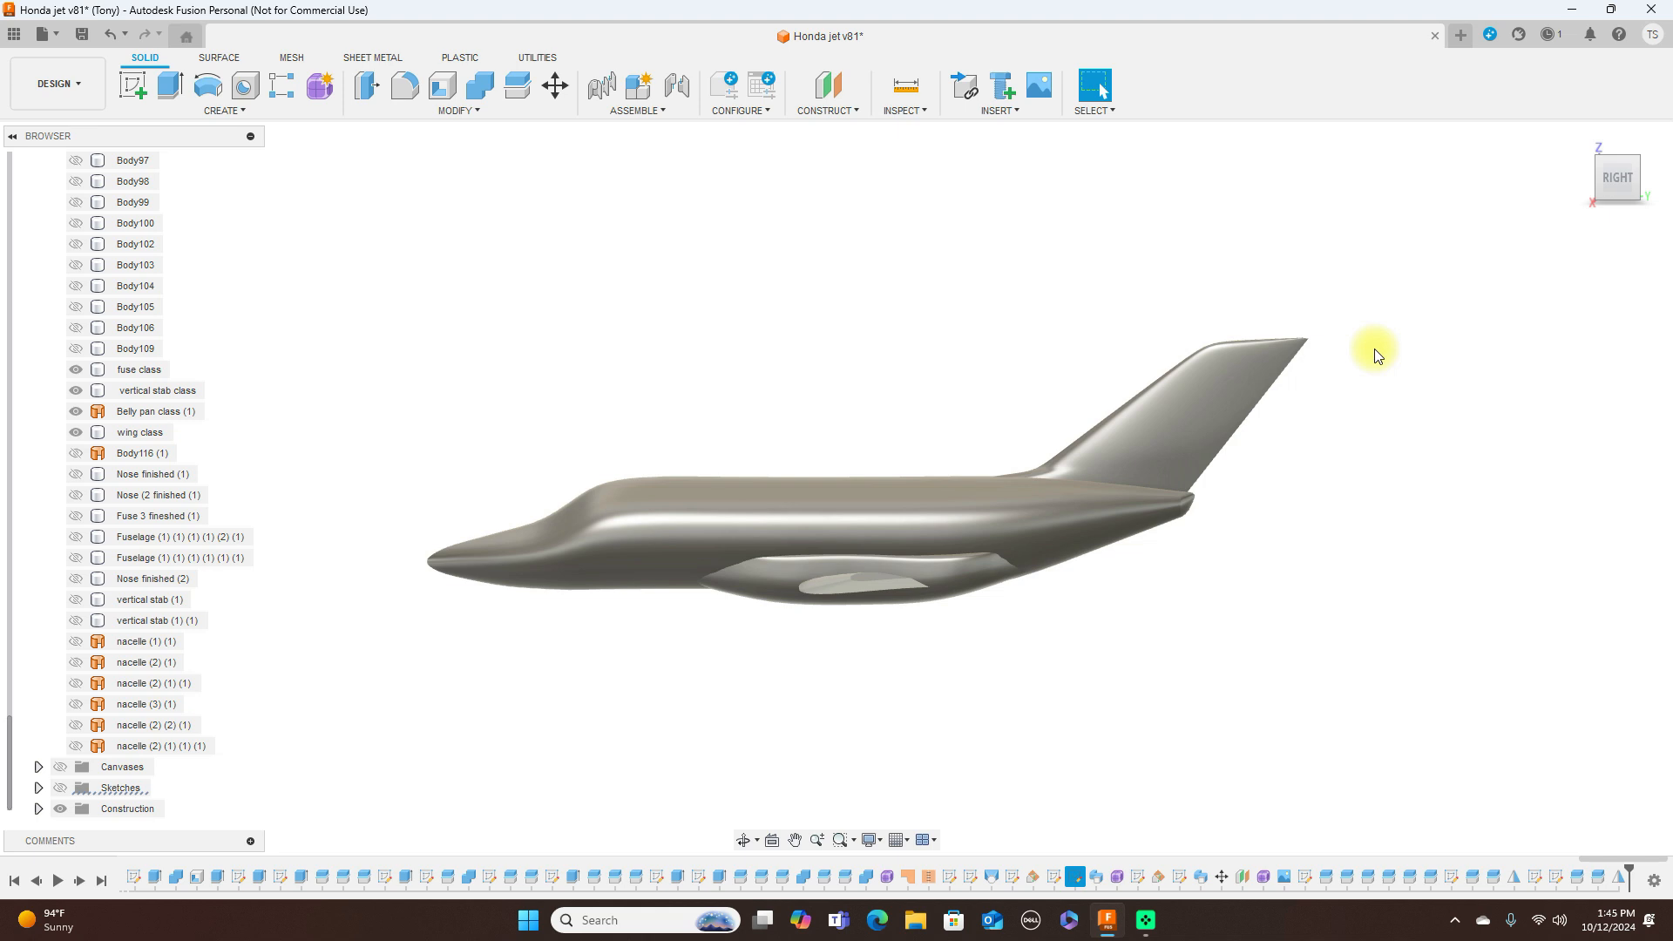
scroll(1375, 352, "up", 2)
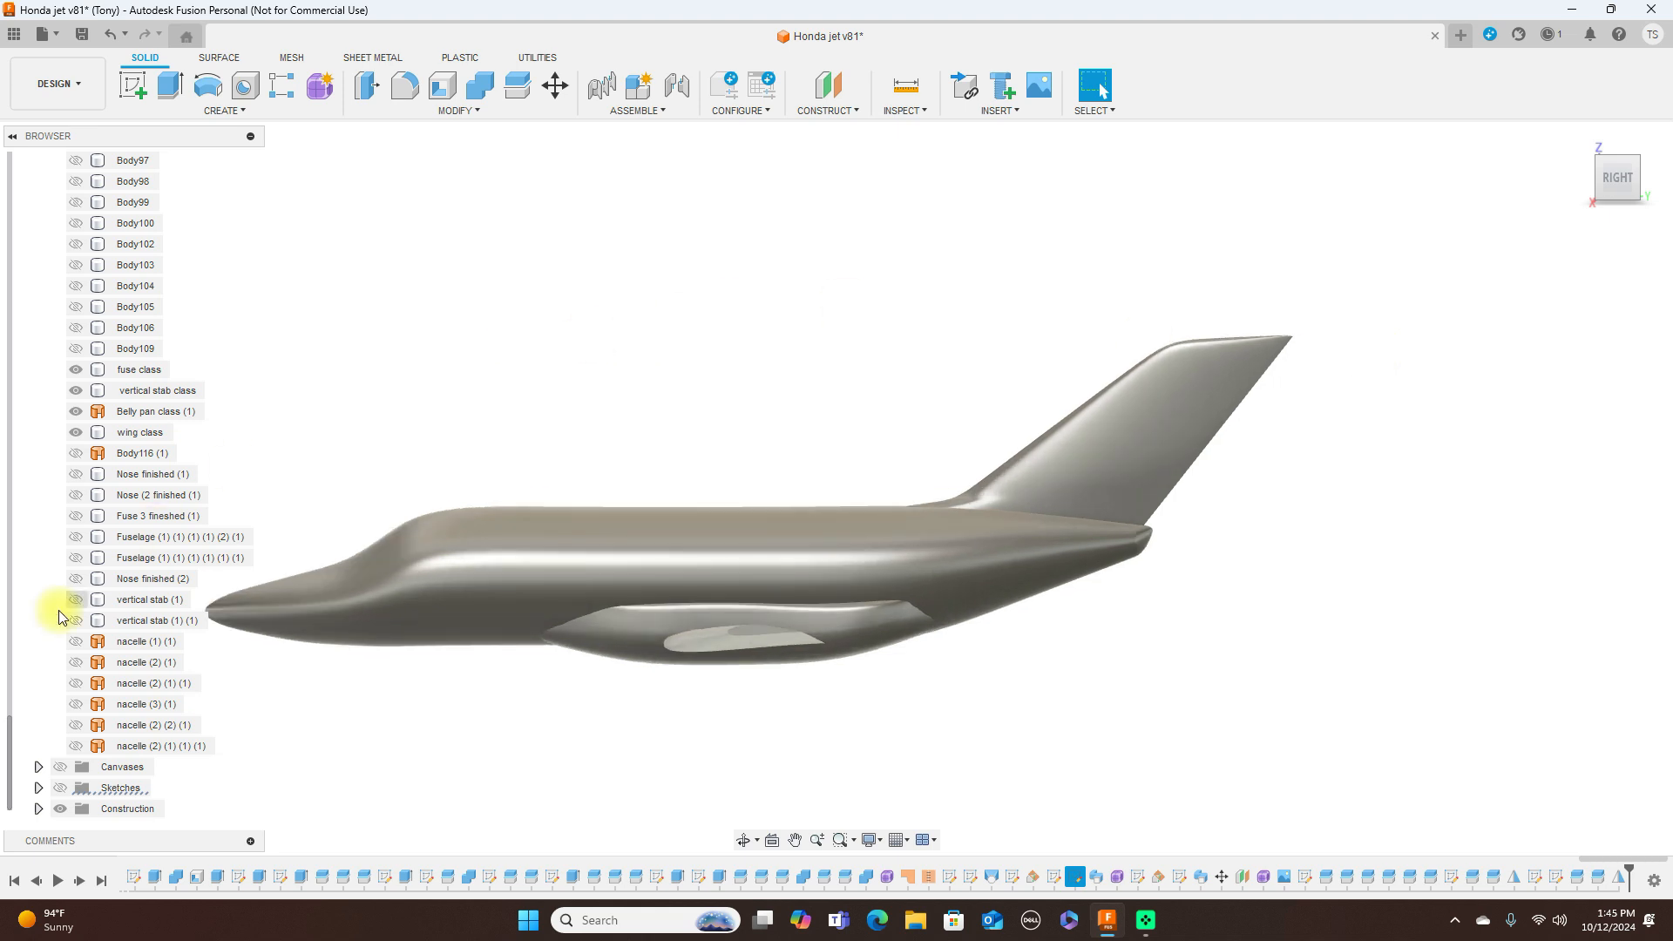
Show the canvases again and hide the vertical stab class body
left_click(59, 767)
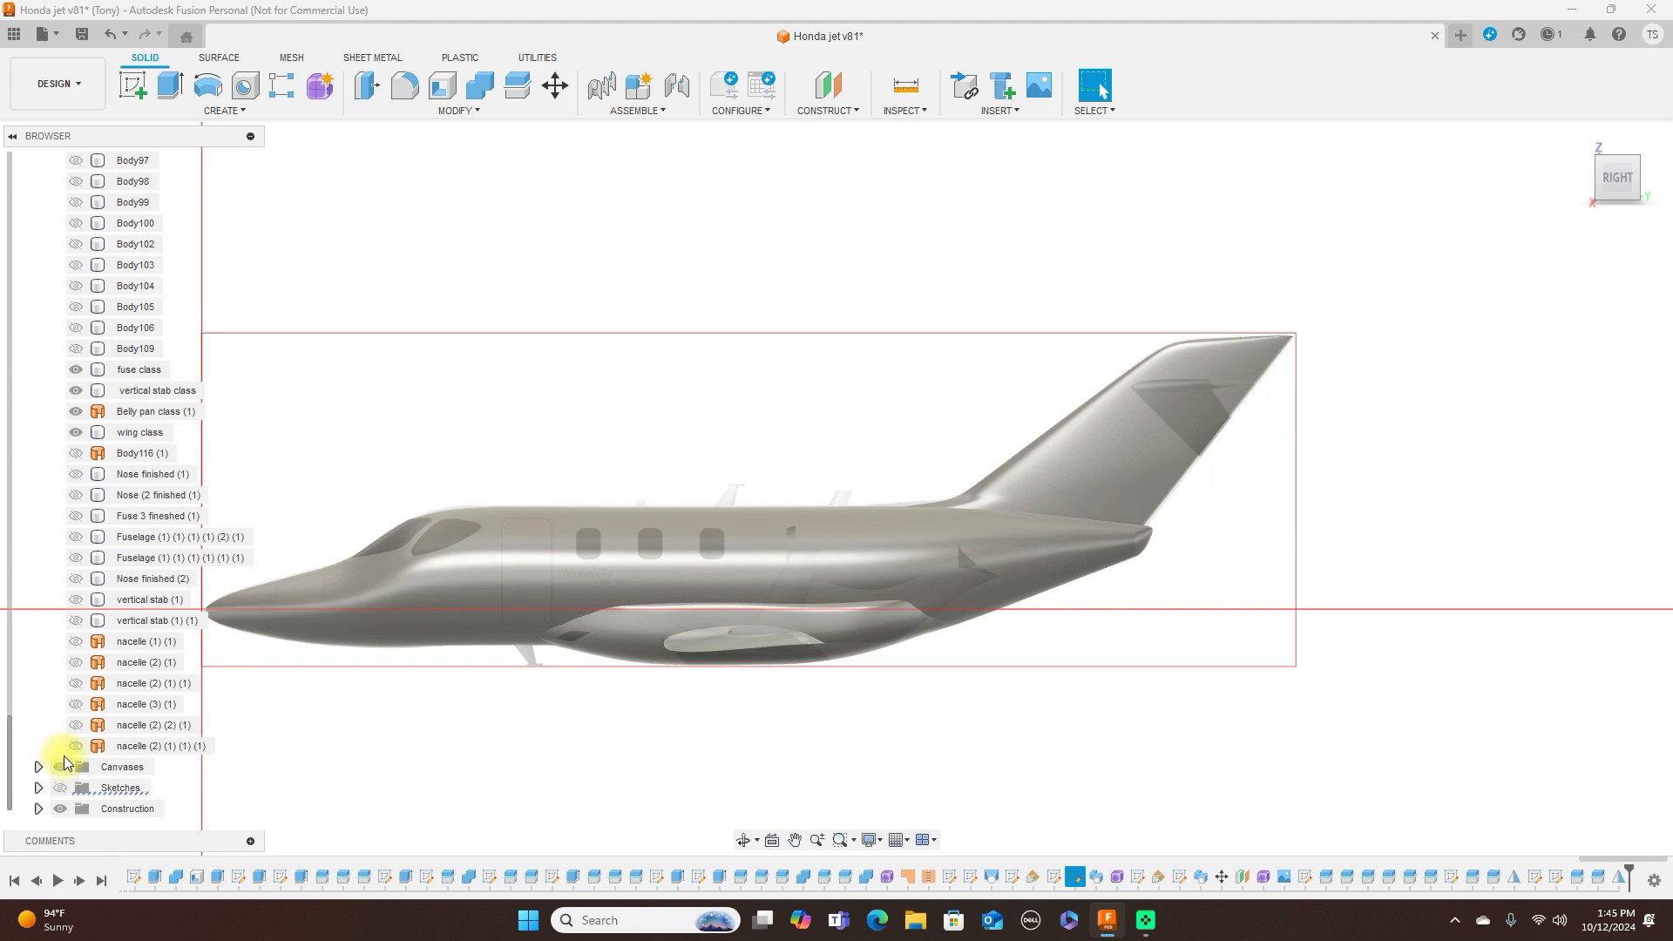
scroll(18, 366, "up", 10)
scroll(18, 371, "up", 5)
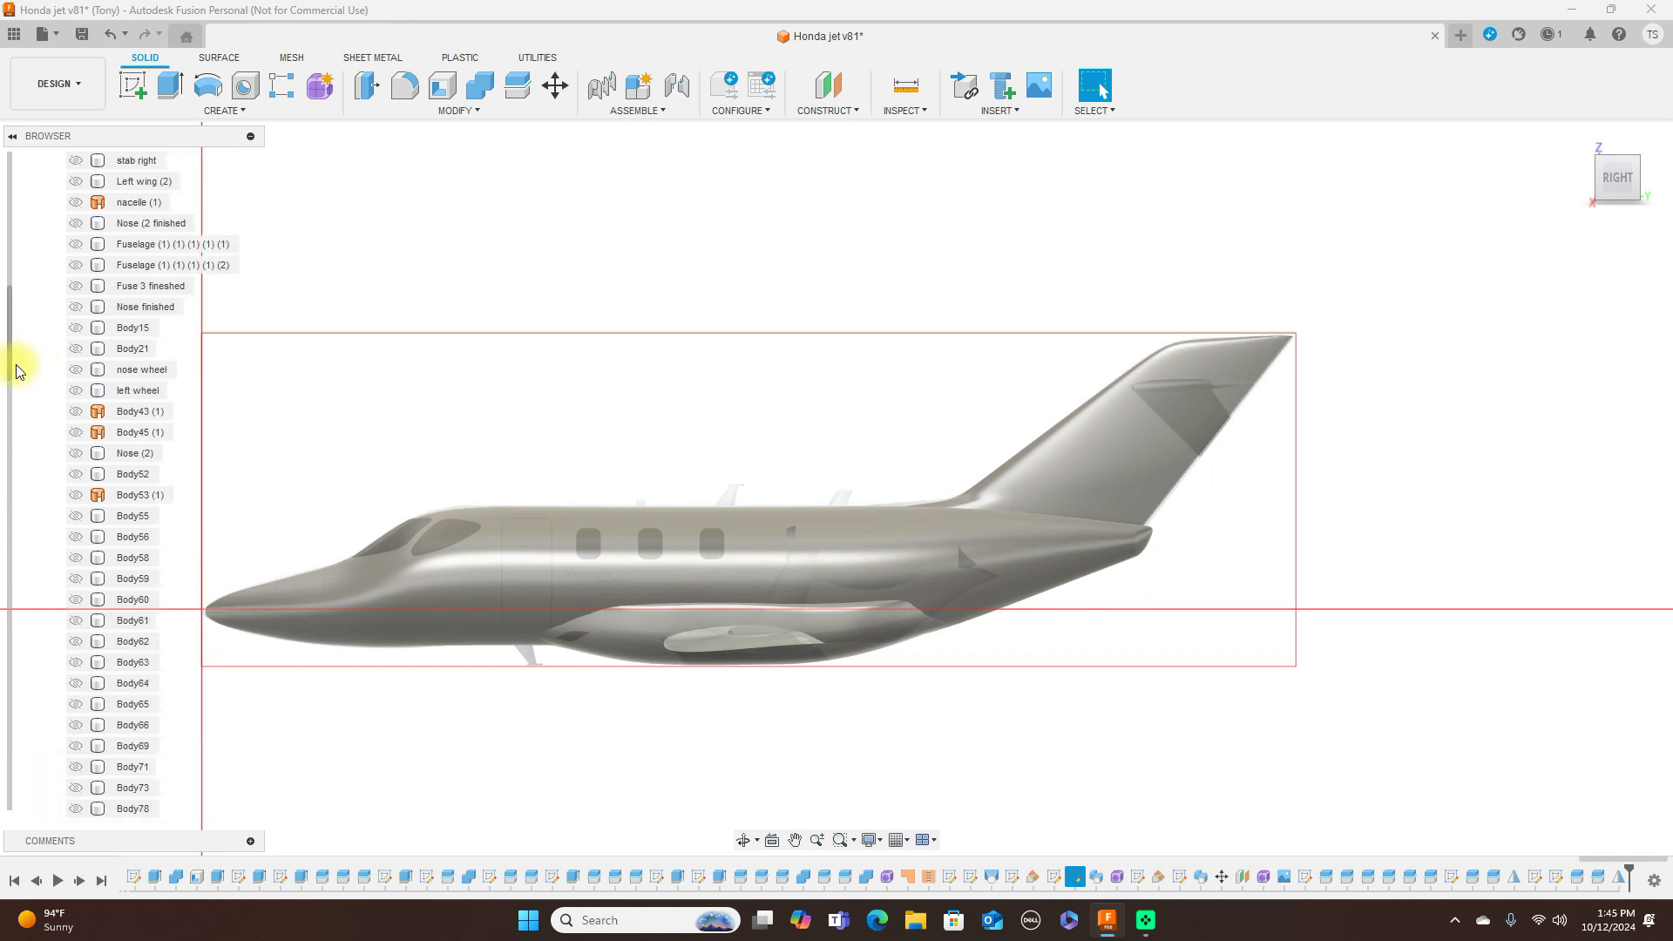
scroll(18, 371, "down", 10)
scroll(16, 370, "down", 5)
left_click(1131, 470)
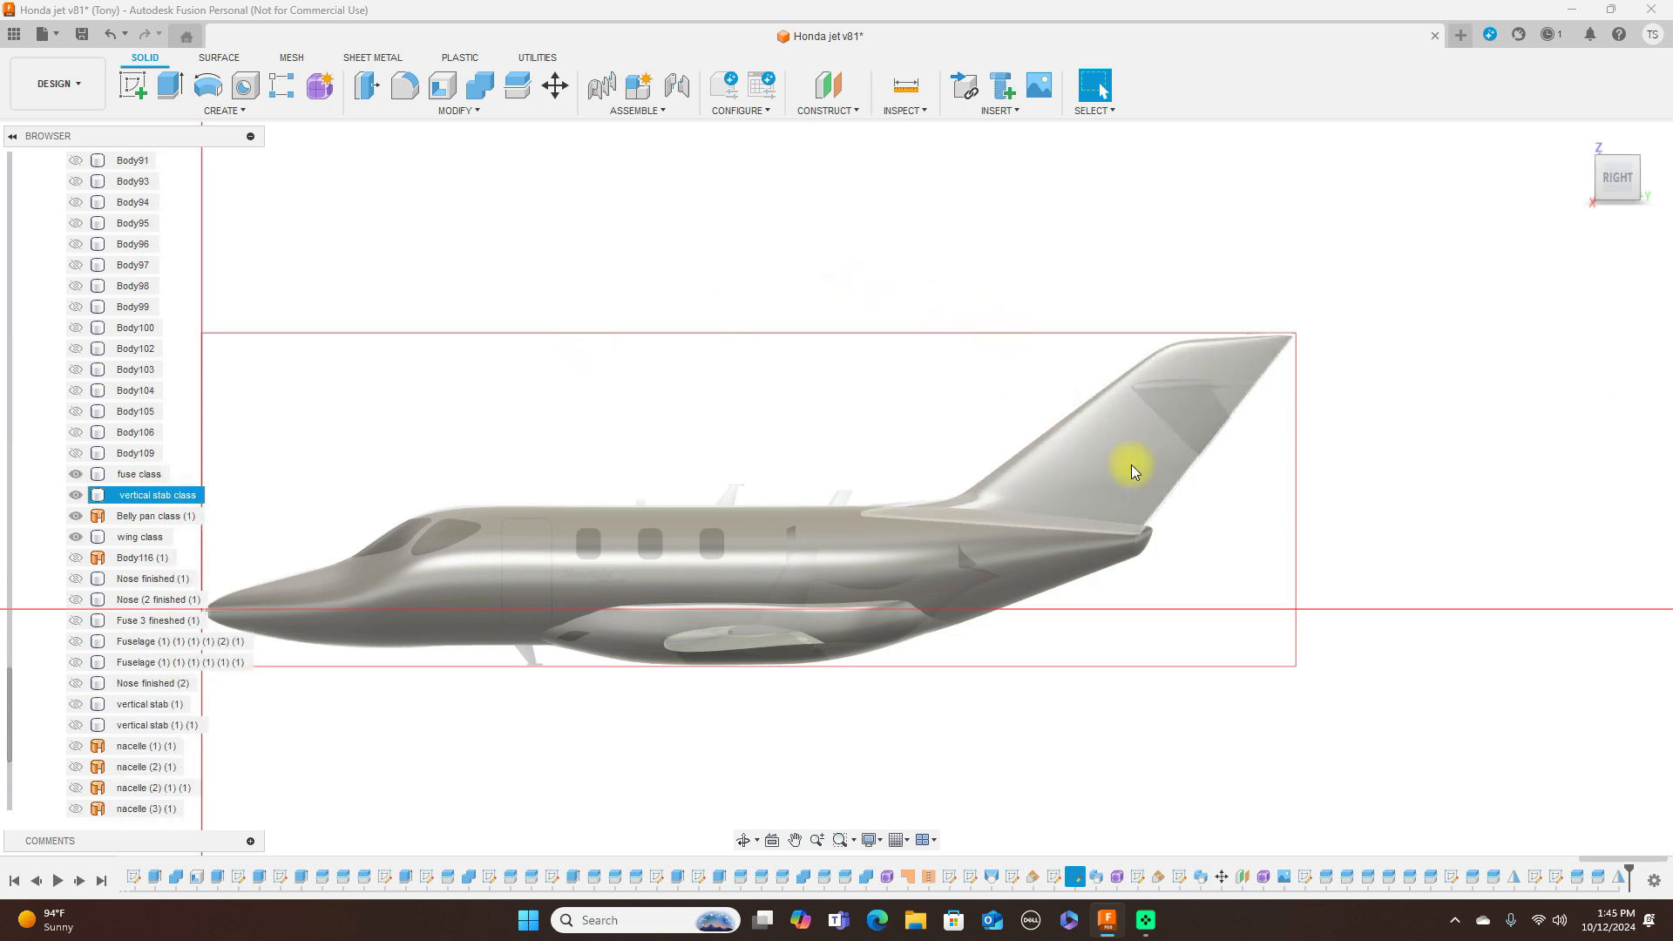
left_click(76, 494)
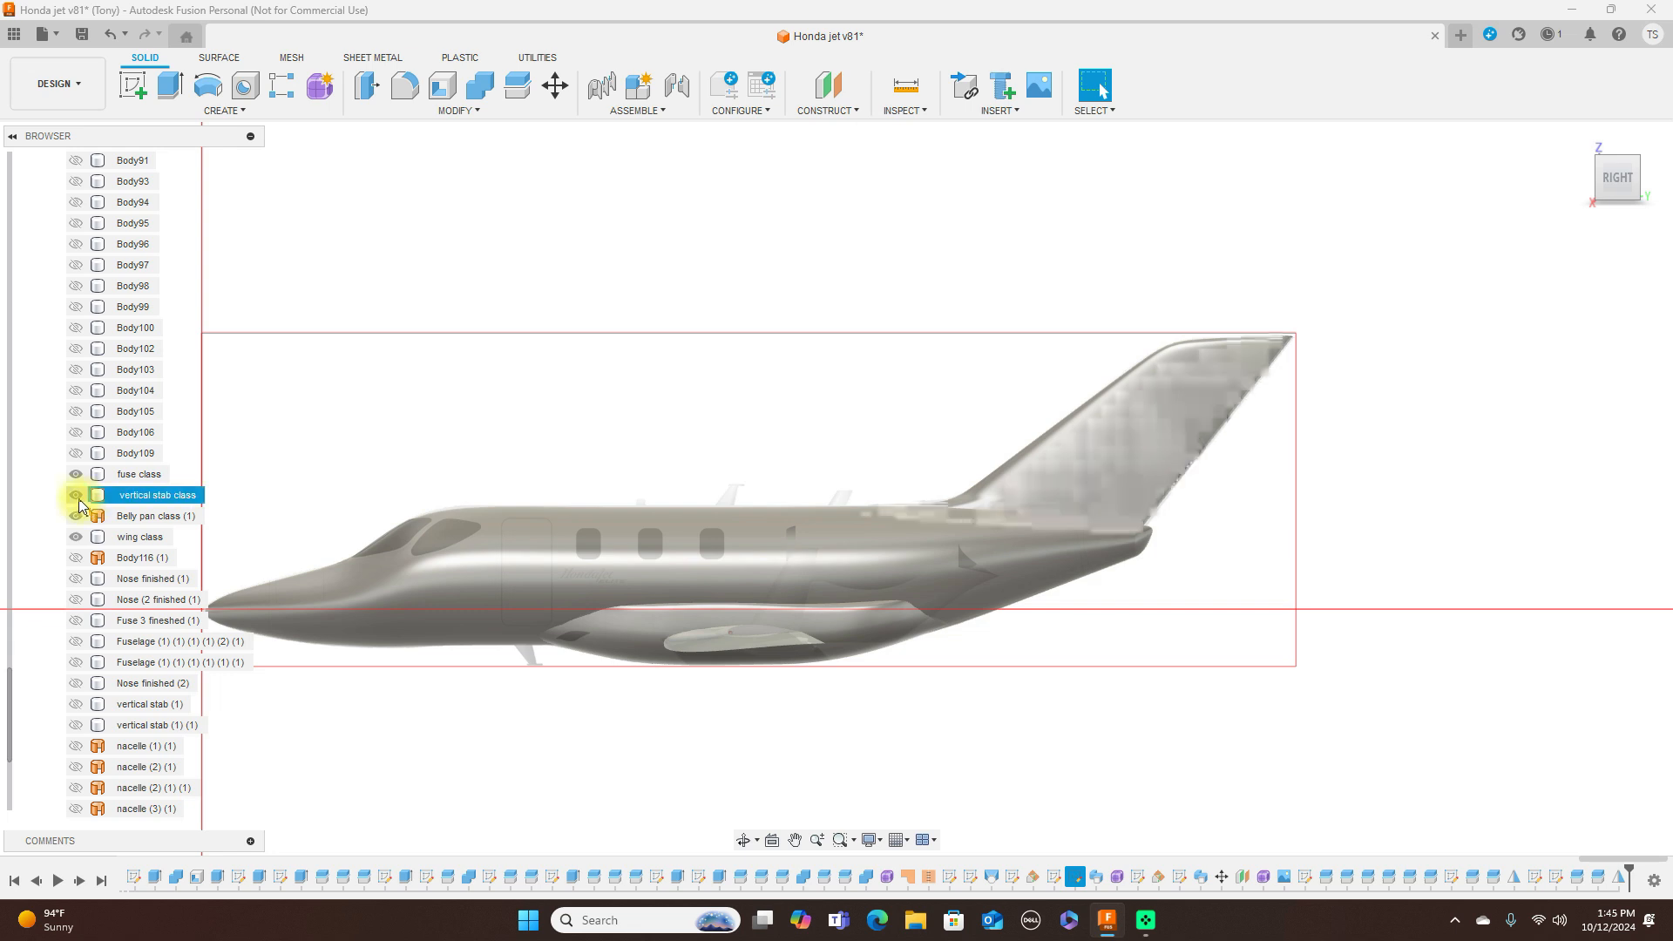
Start a new sketch on the side-view plane, framed on the tail of the canvas image
scroll(964, 395, "up", 1)
scroll(971, 395, "down", 2)
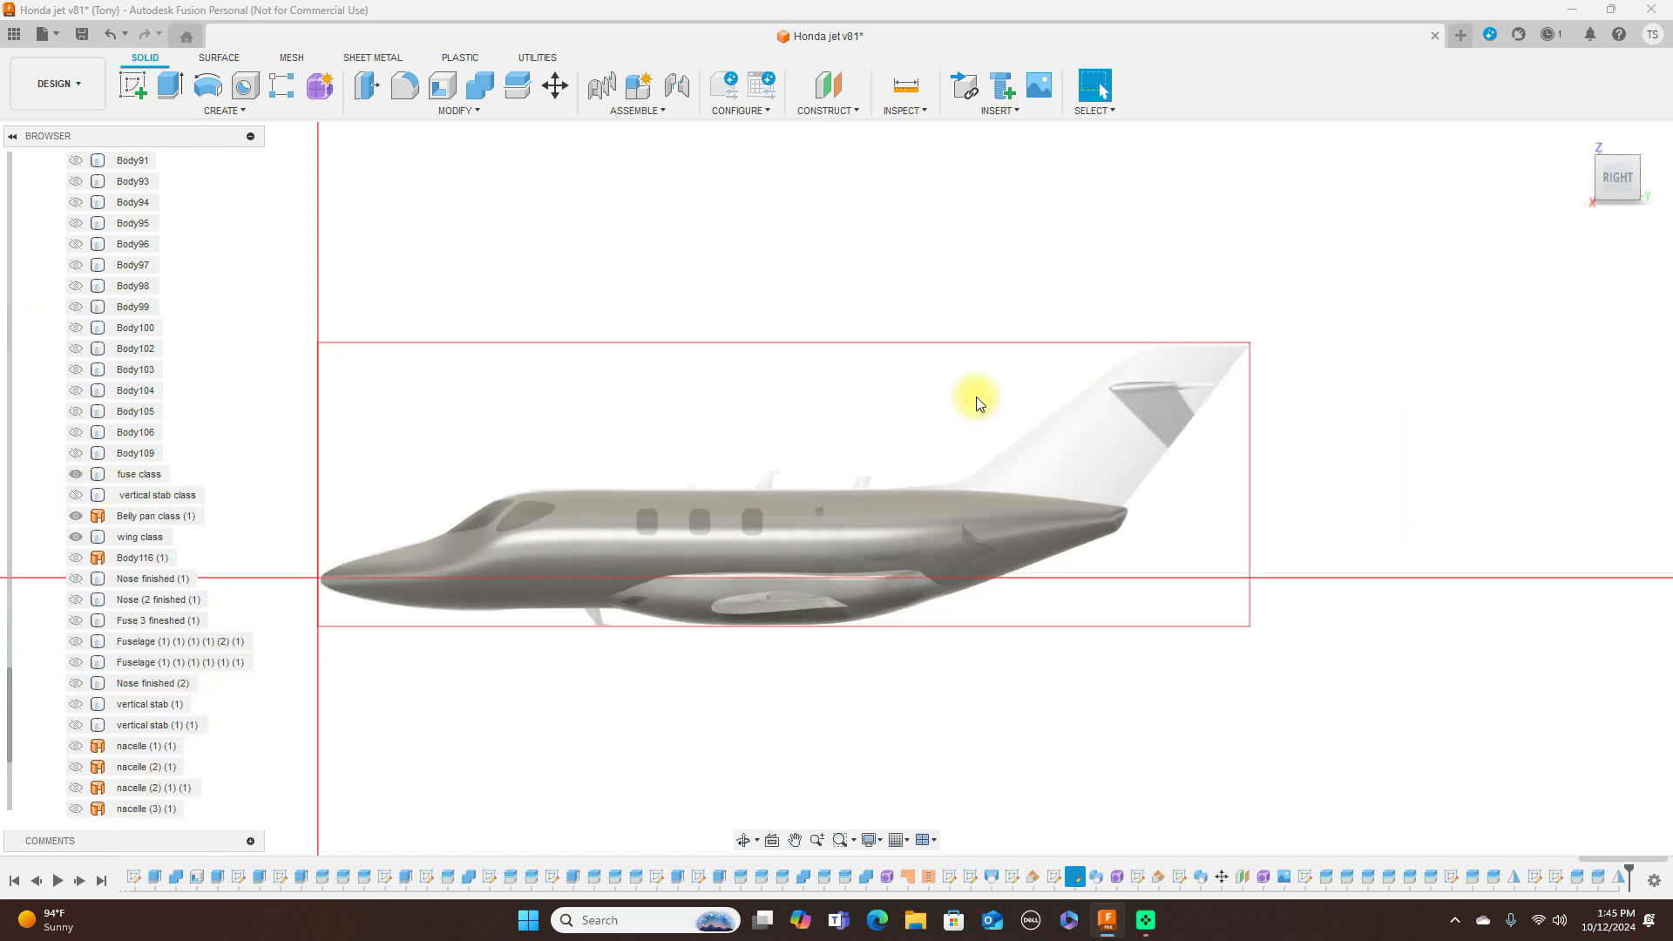
middle_click_drag(1044, 314, 823, 300)
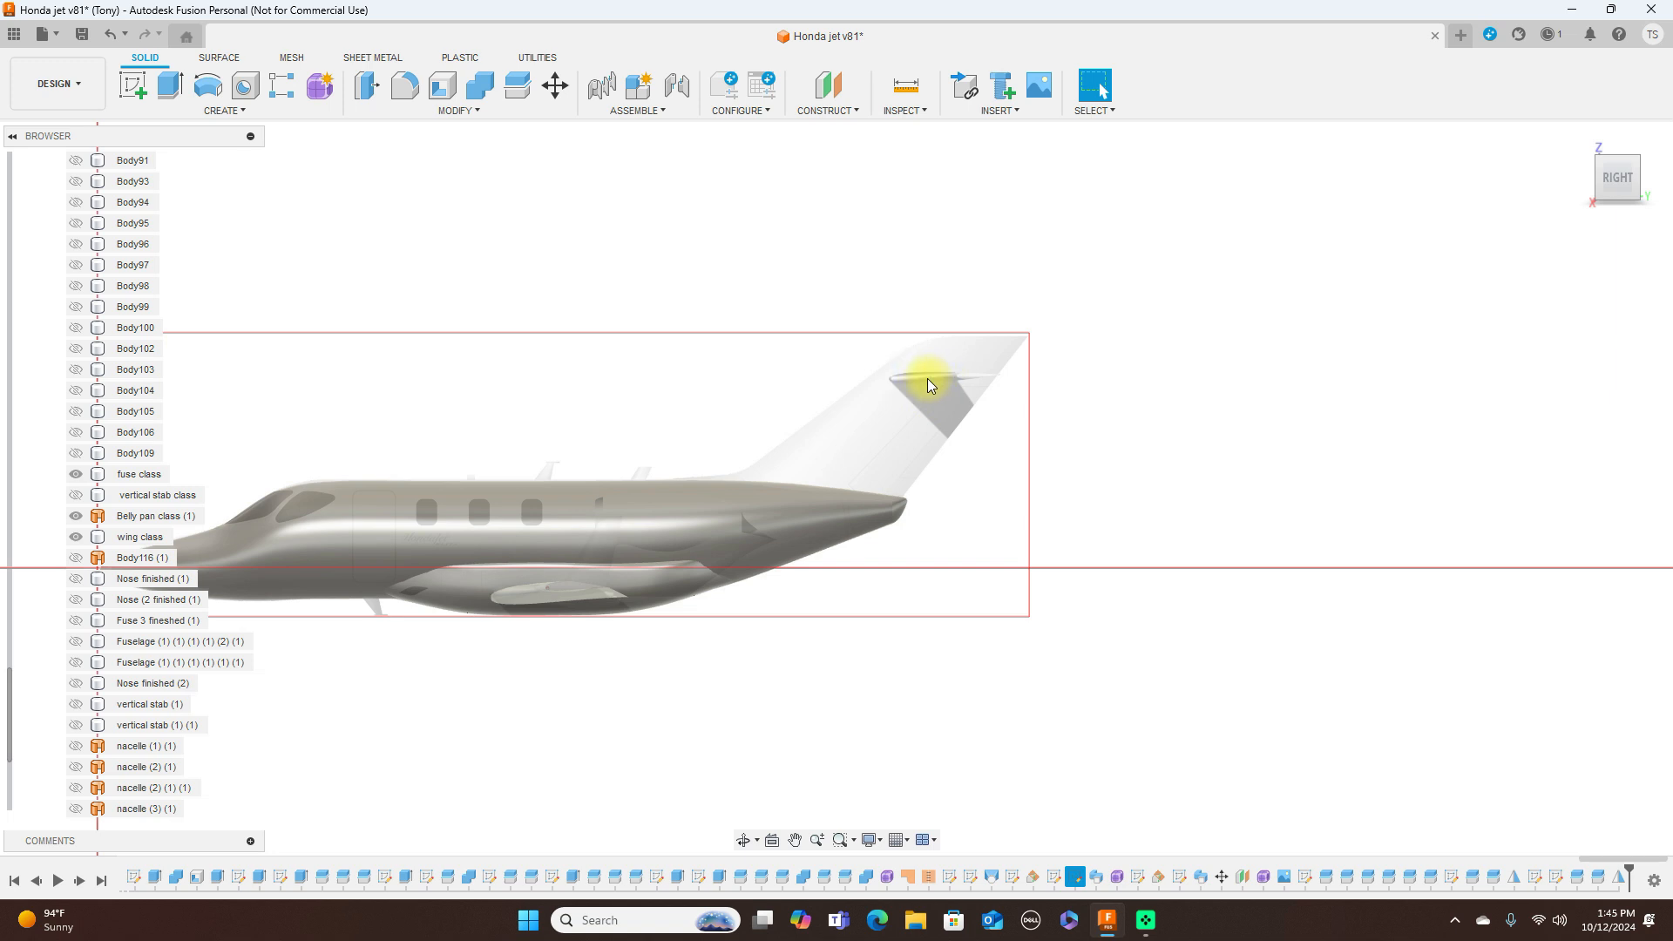
scroll(1037, 405, "up", 2)
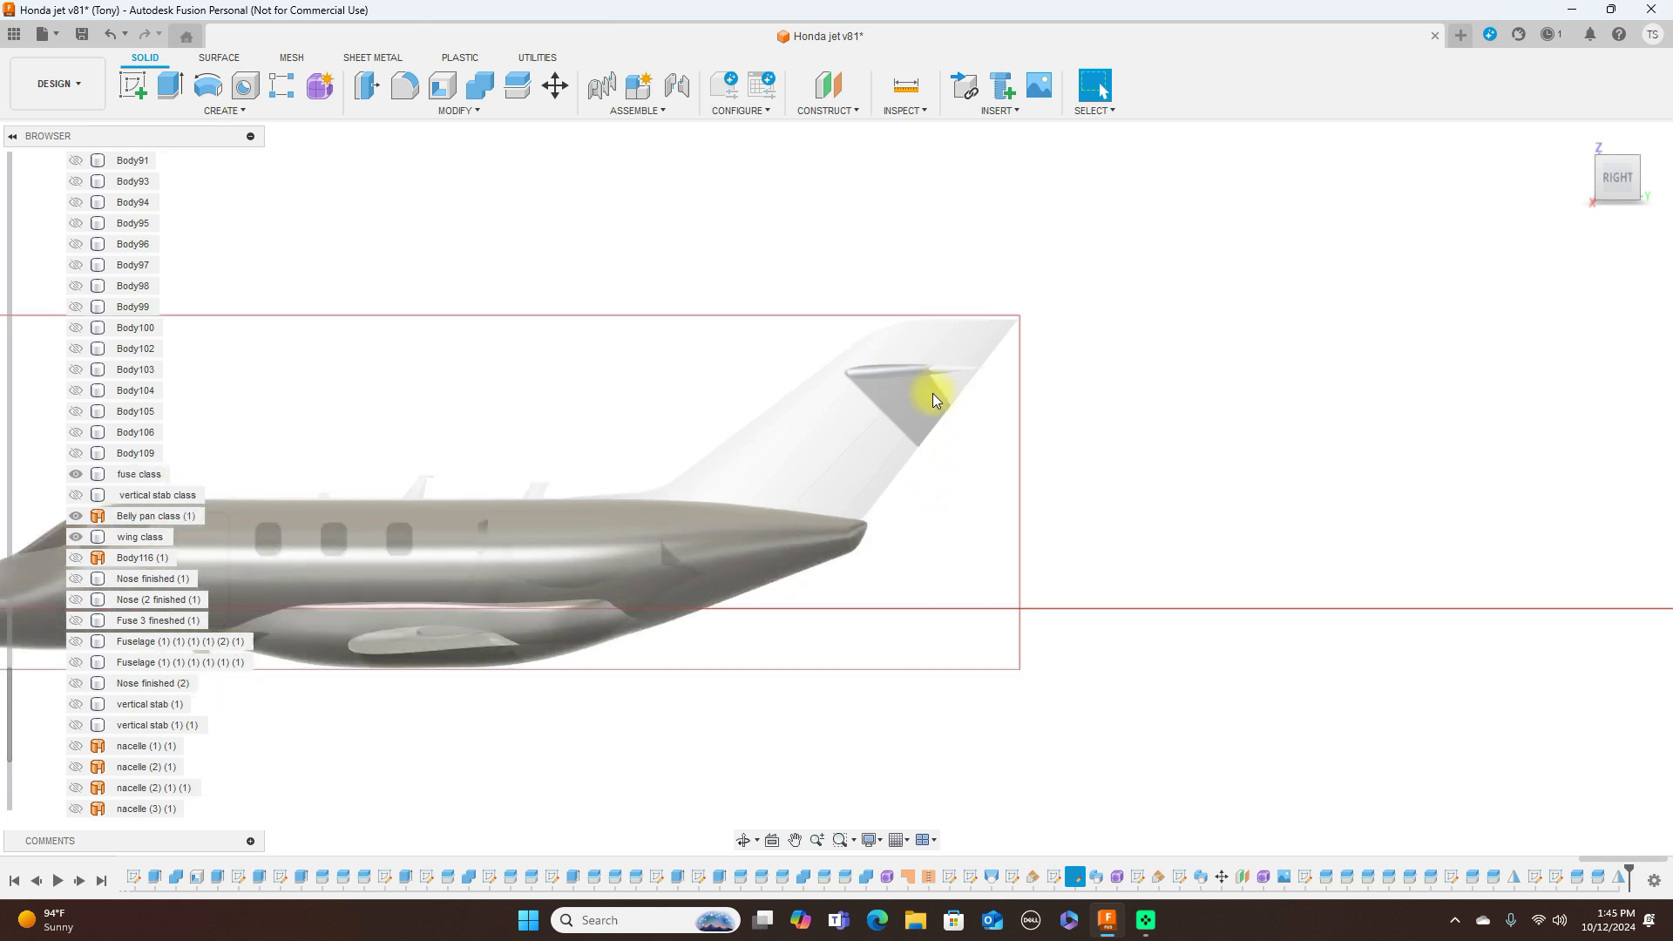
scroll(1014, 407, "up", 2)
scroll(1105, 456, "up", 2)
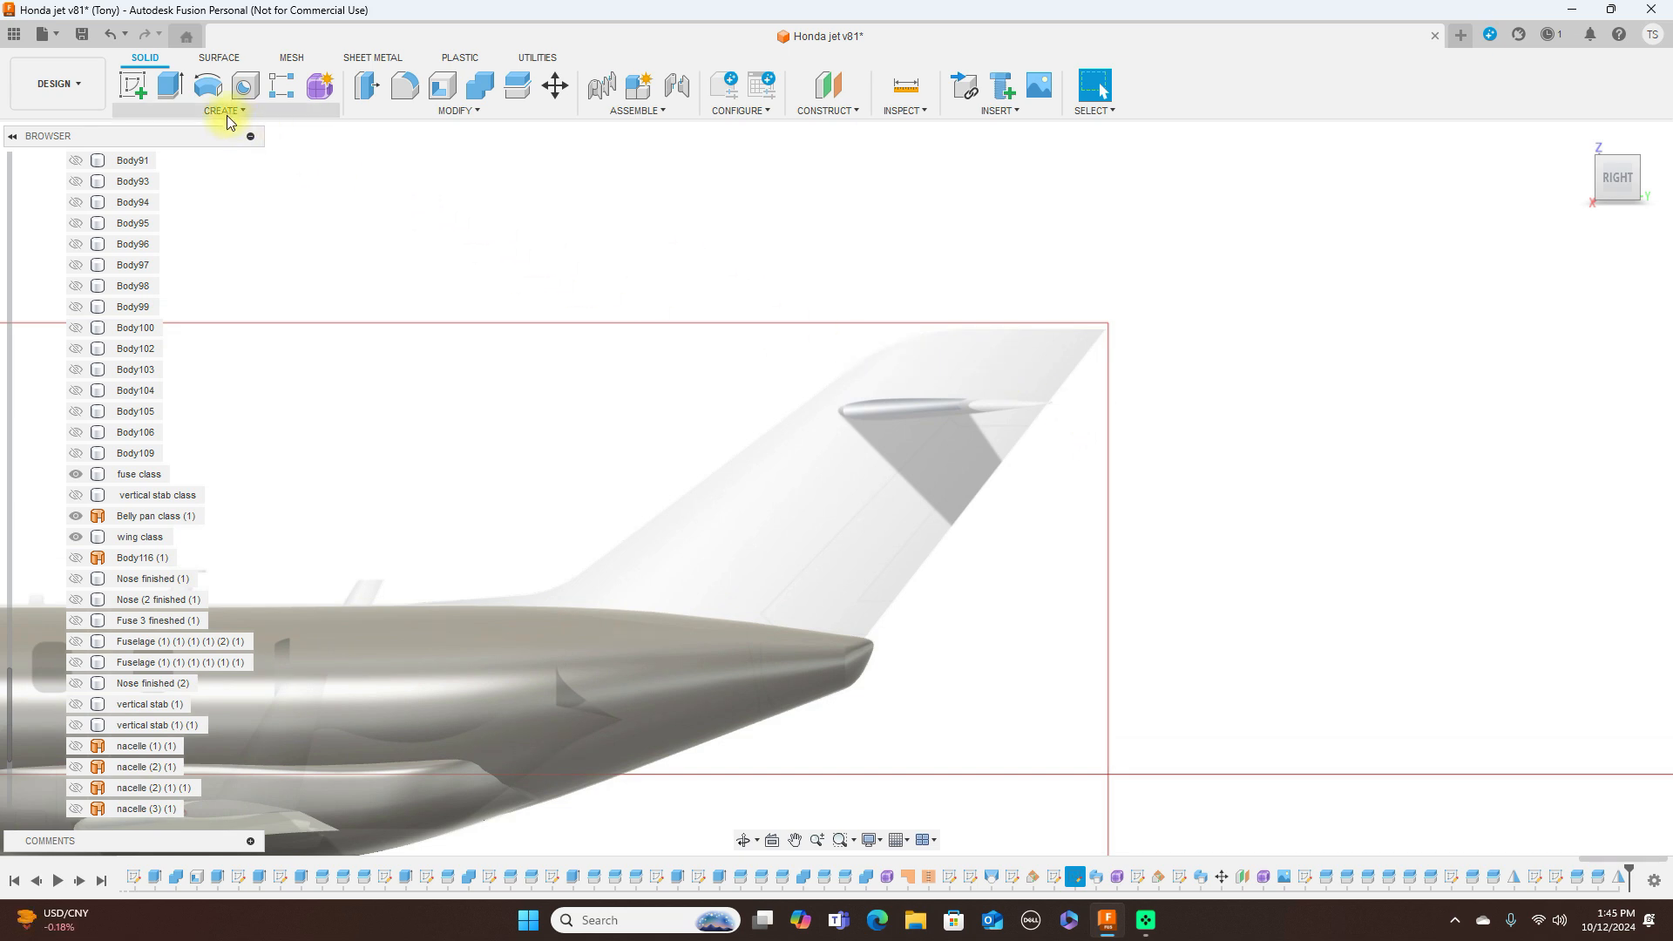
left_click(143, 80)
middle_click_drag(1198, 215, 270, 398)
mouse_move(1077, 309)
middle_mouse_down()
mouse_move(598, 396)
mouse_move(116, 444)
middle_mouse_up()
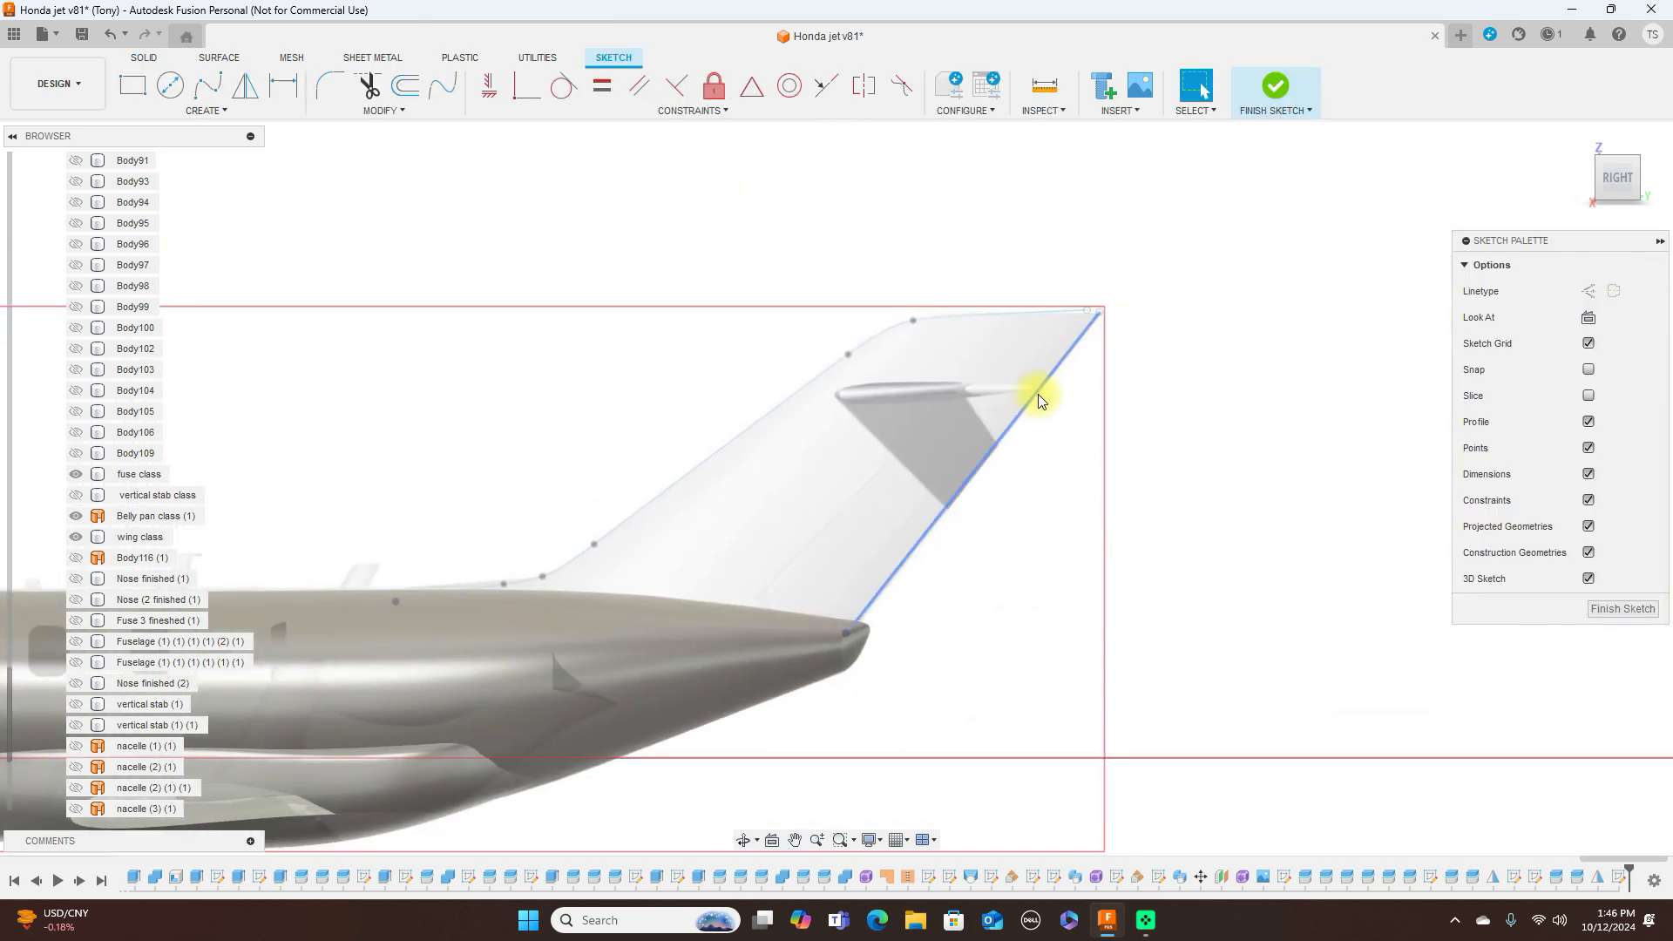
Draw a line about 190 mm long through the stabilizer fairing, from its front tip to just past the fin's trailing edge, and look from the top
scroll(1068, 440, "up", 2)
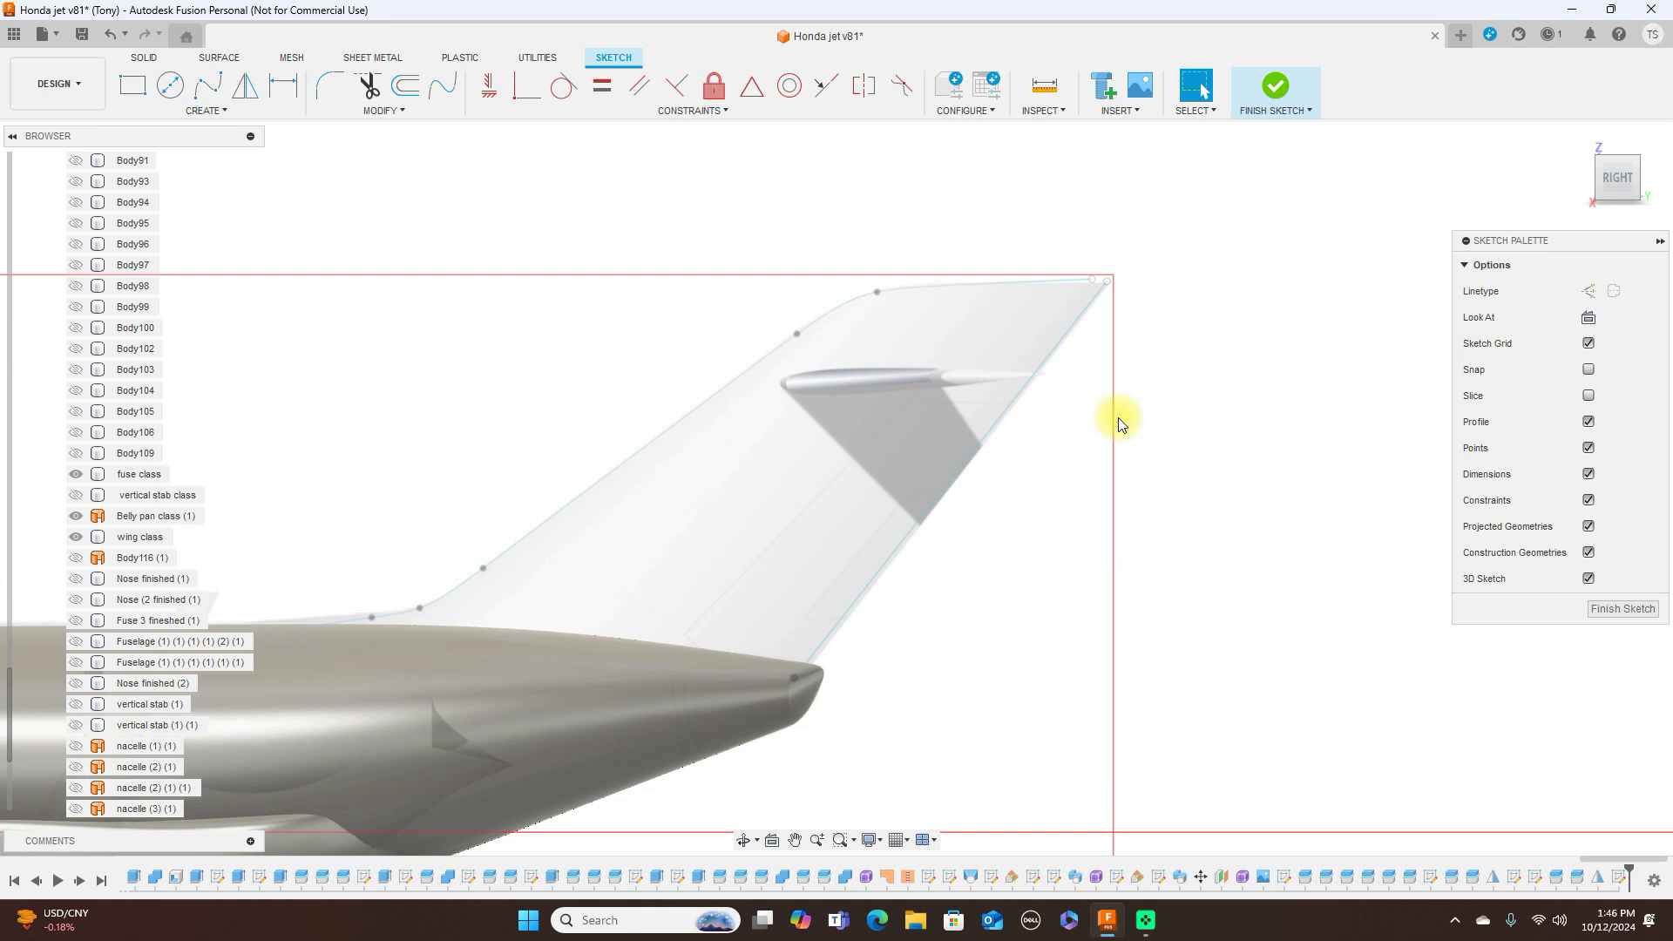
key("l")
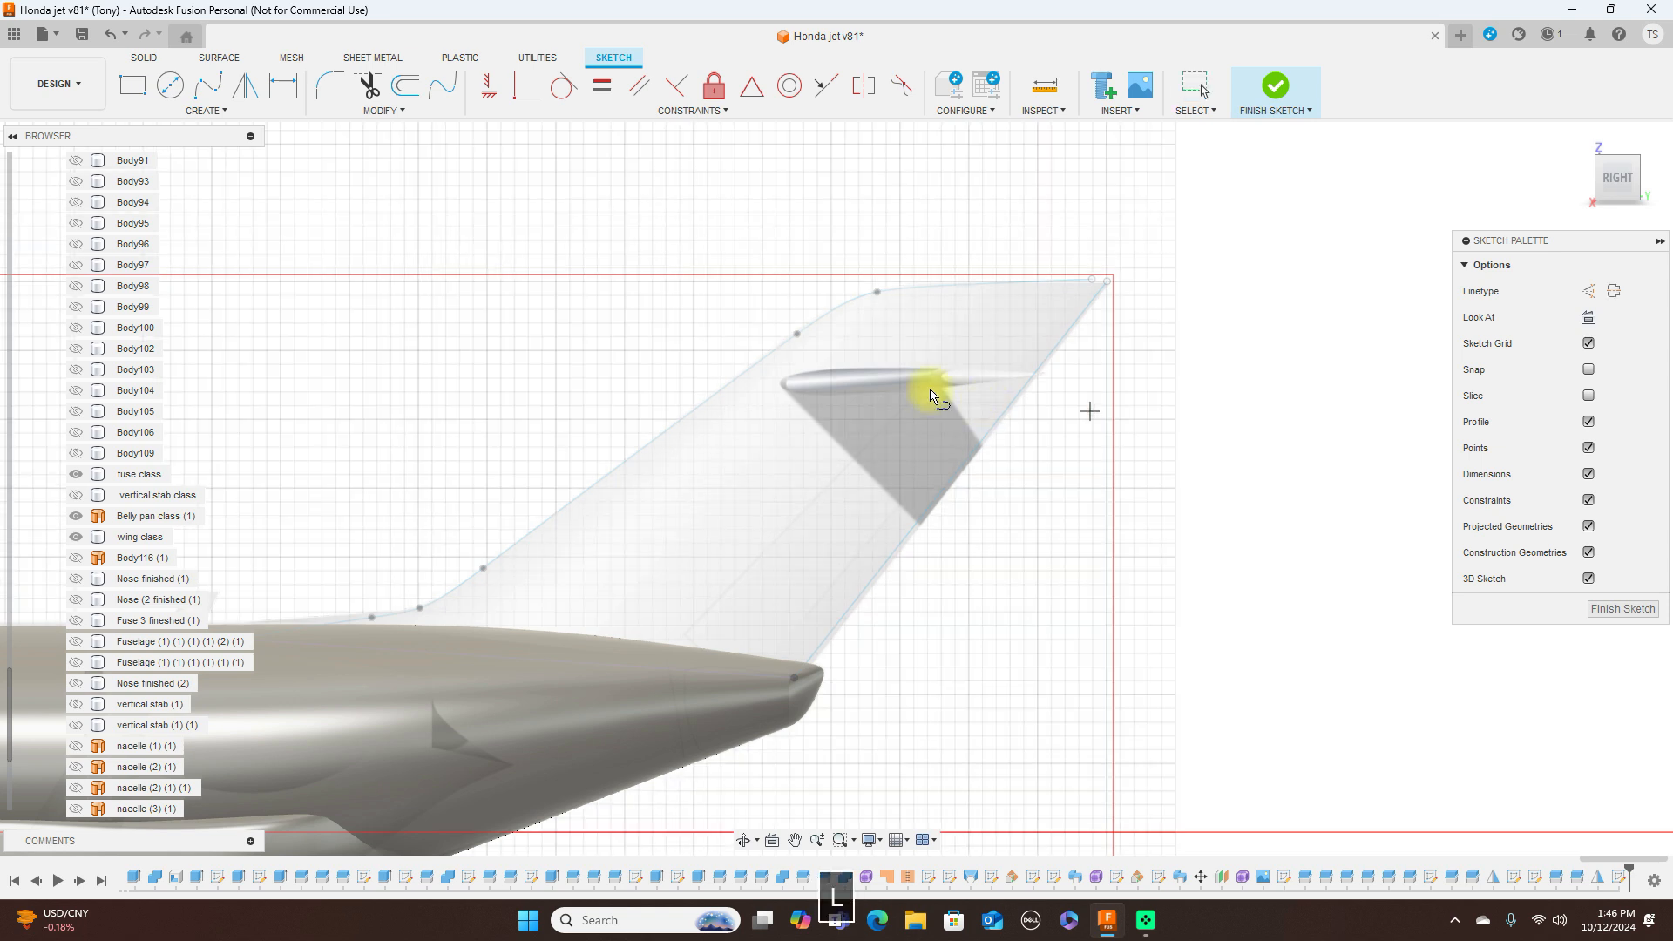
left_click(781, 384)
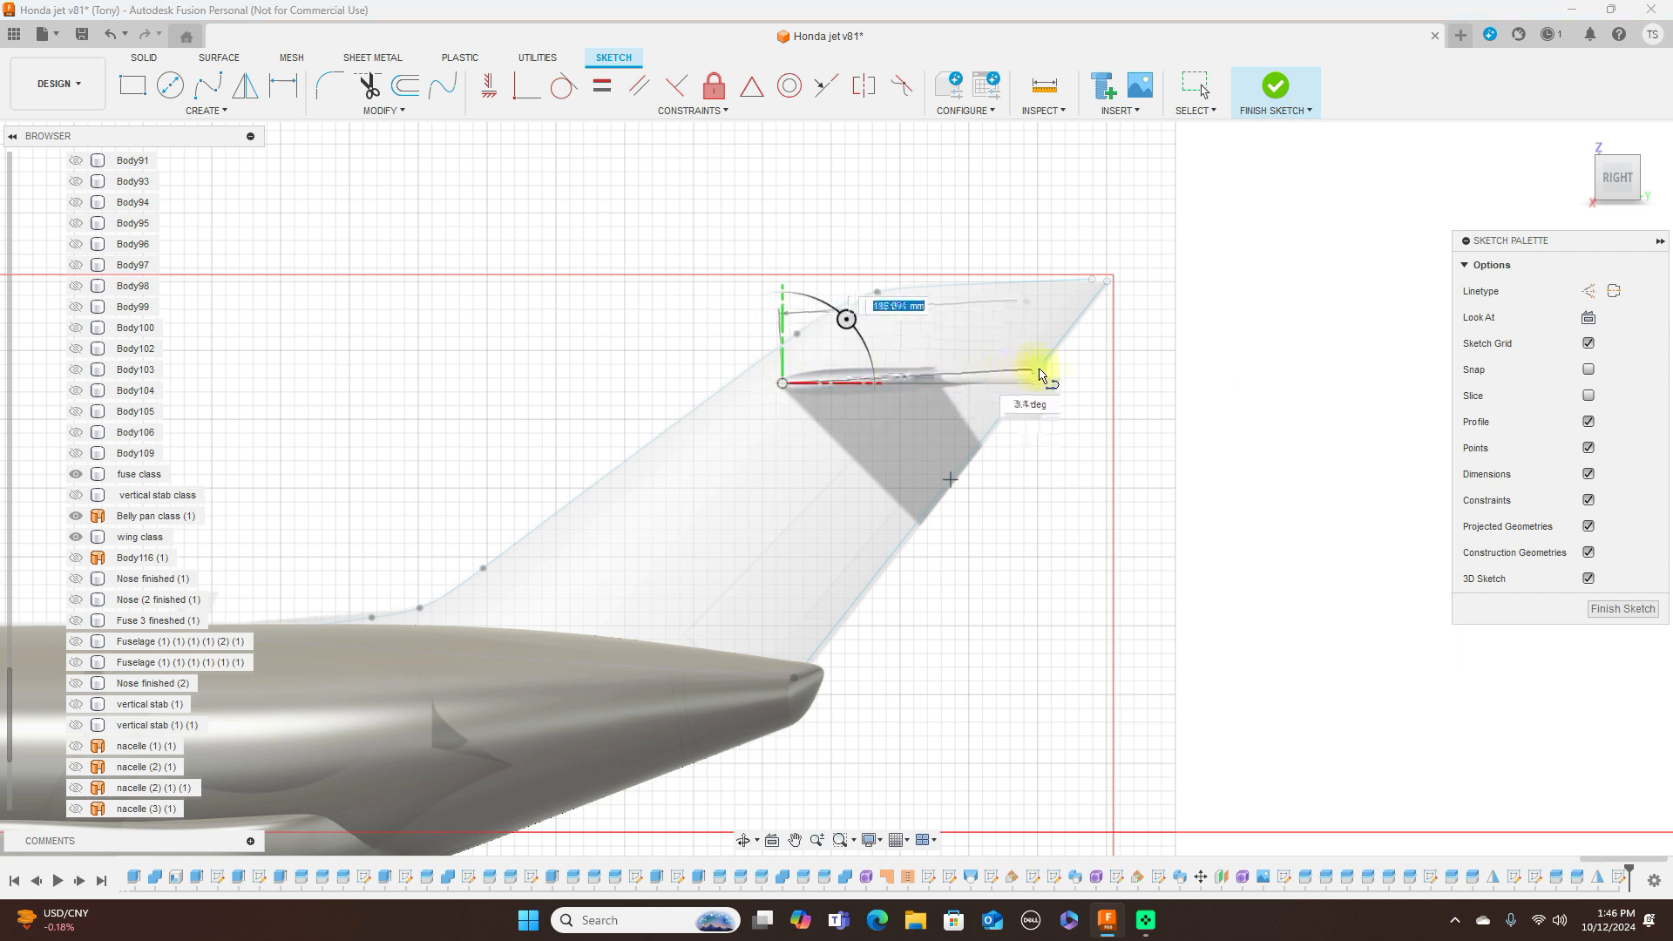
scroll(1039, 375, "up", 3)
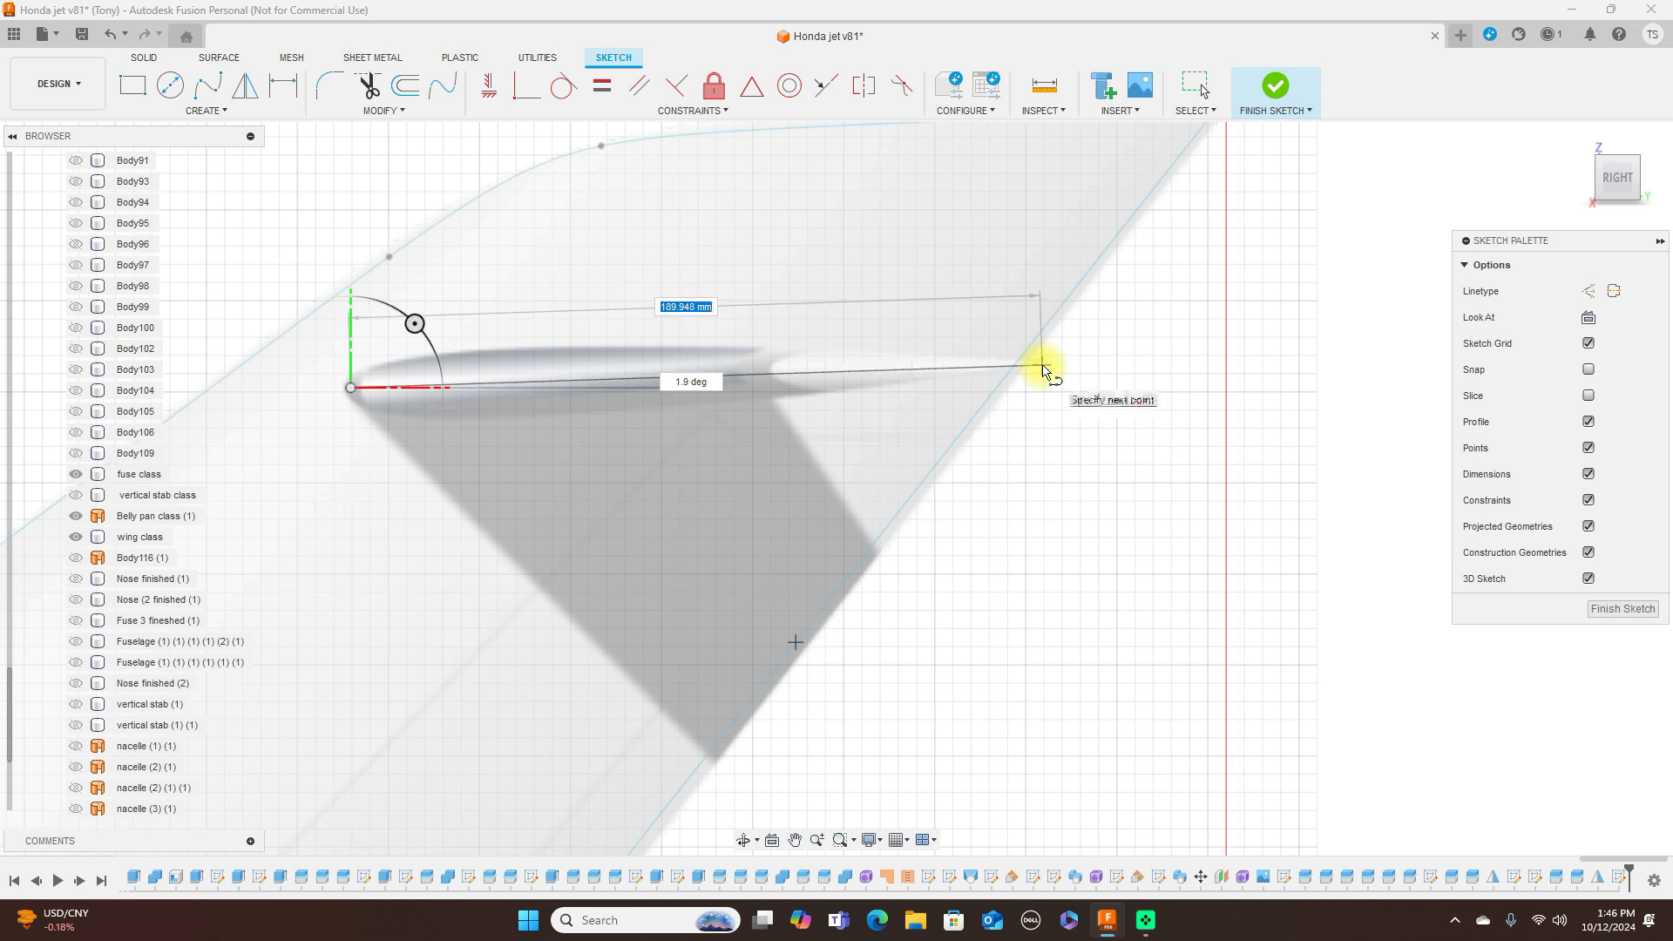
left_click(1044, 368)
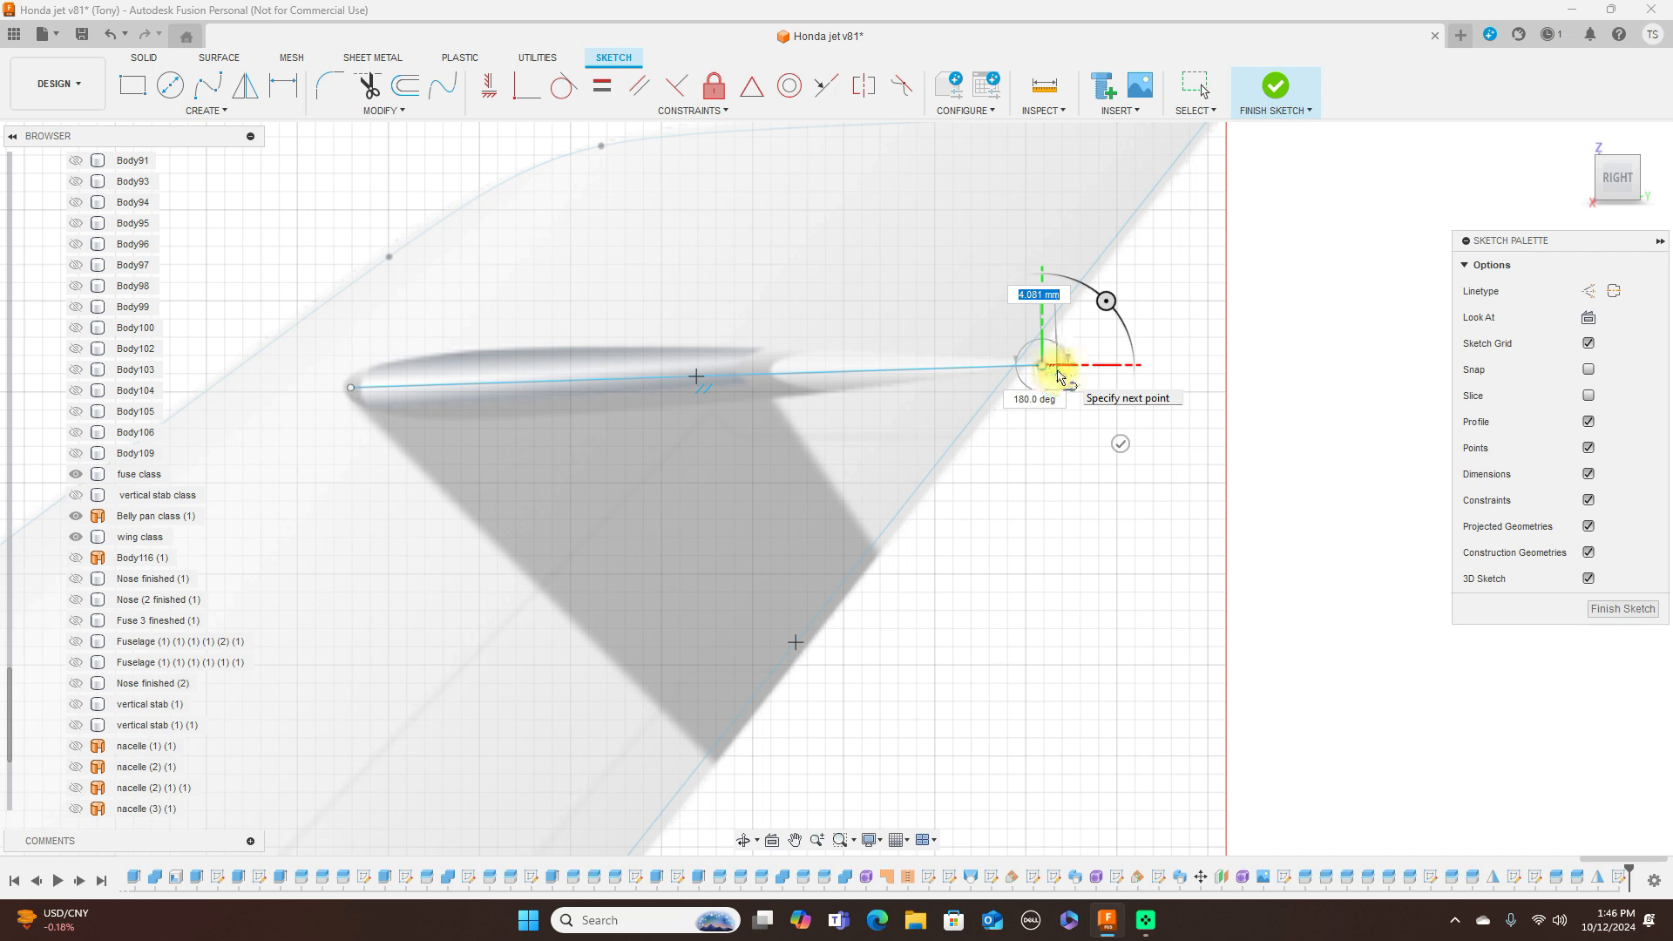
right_click(1042, 366)
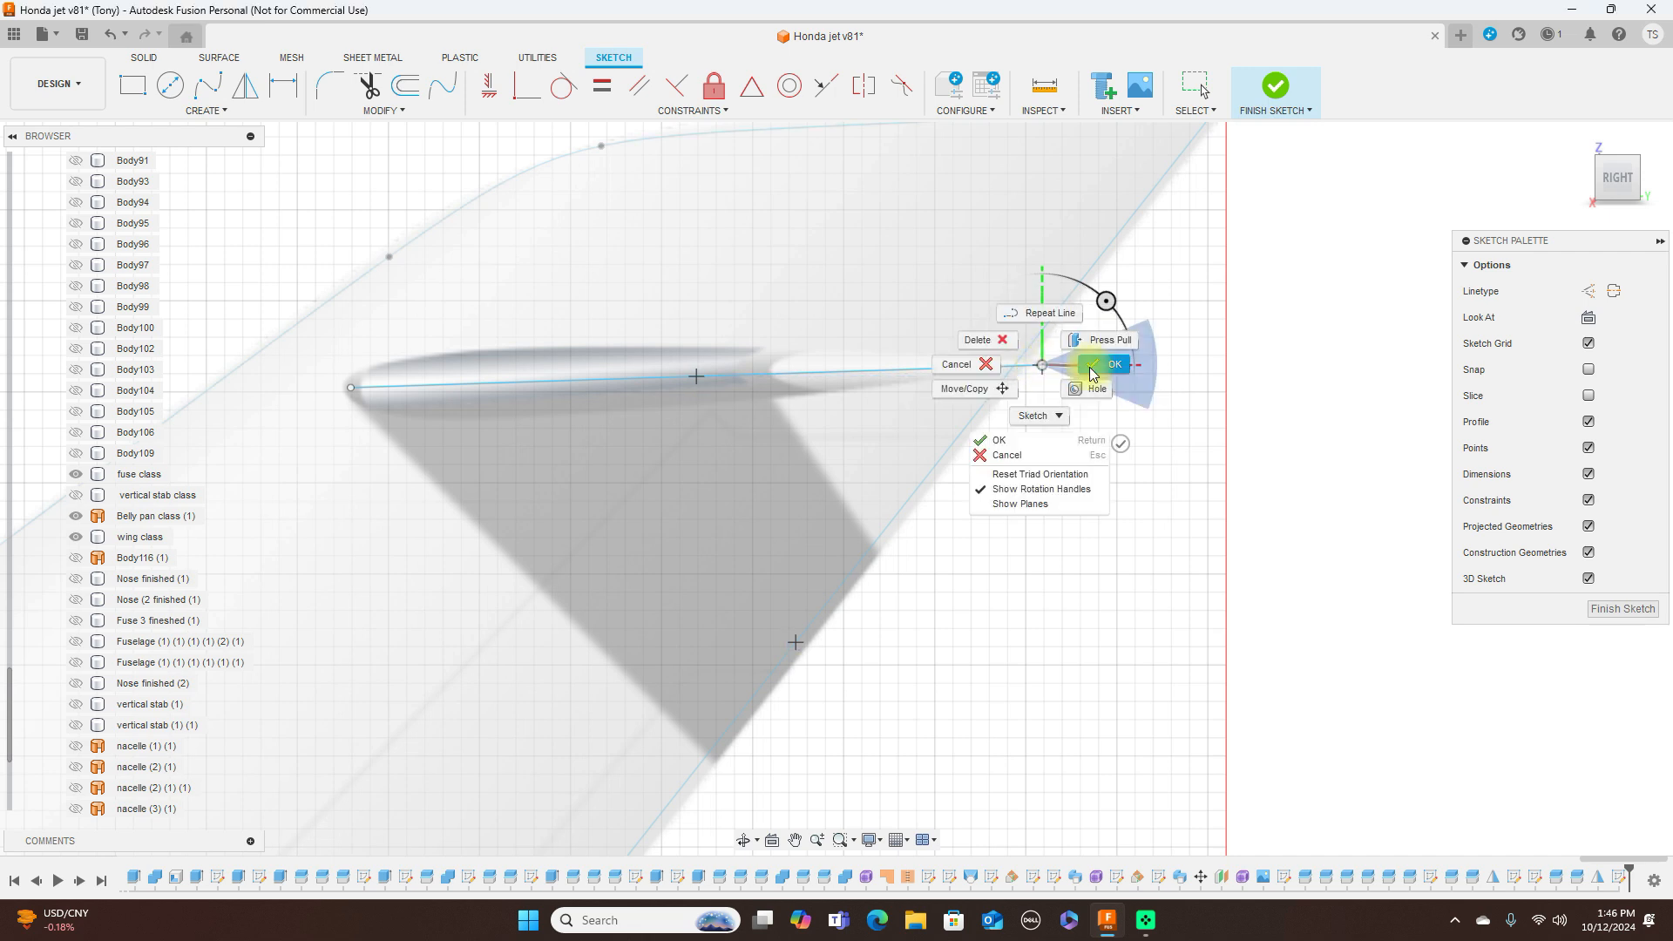
left_click(1092, 372)
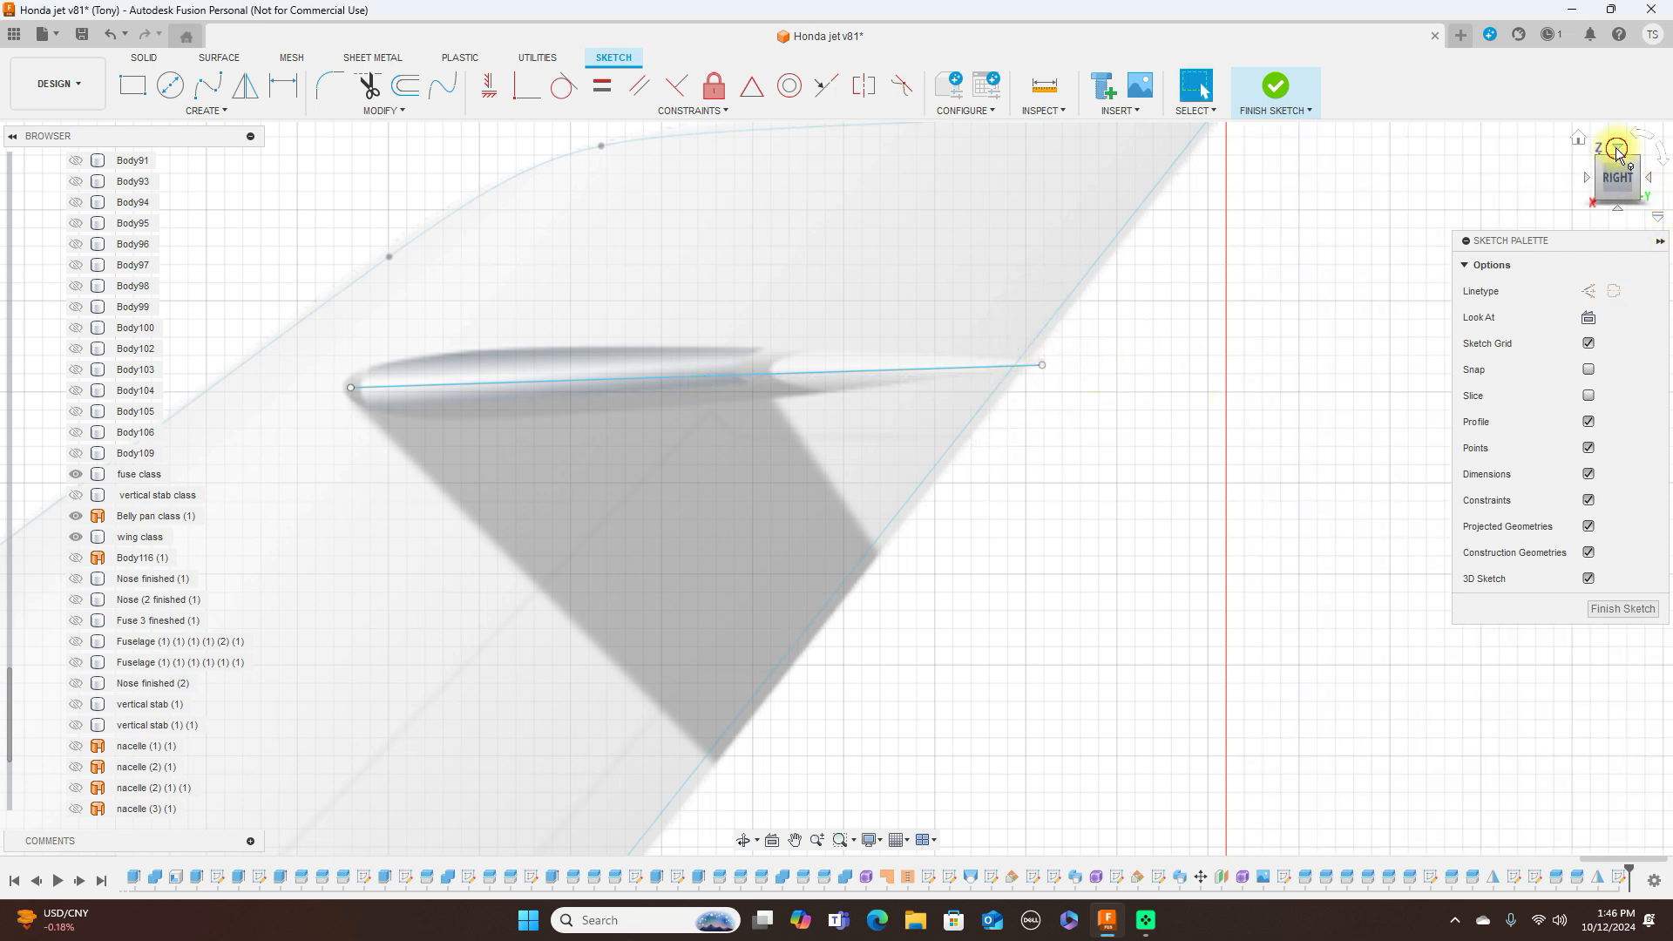
left_click(1617, 151)
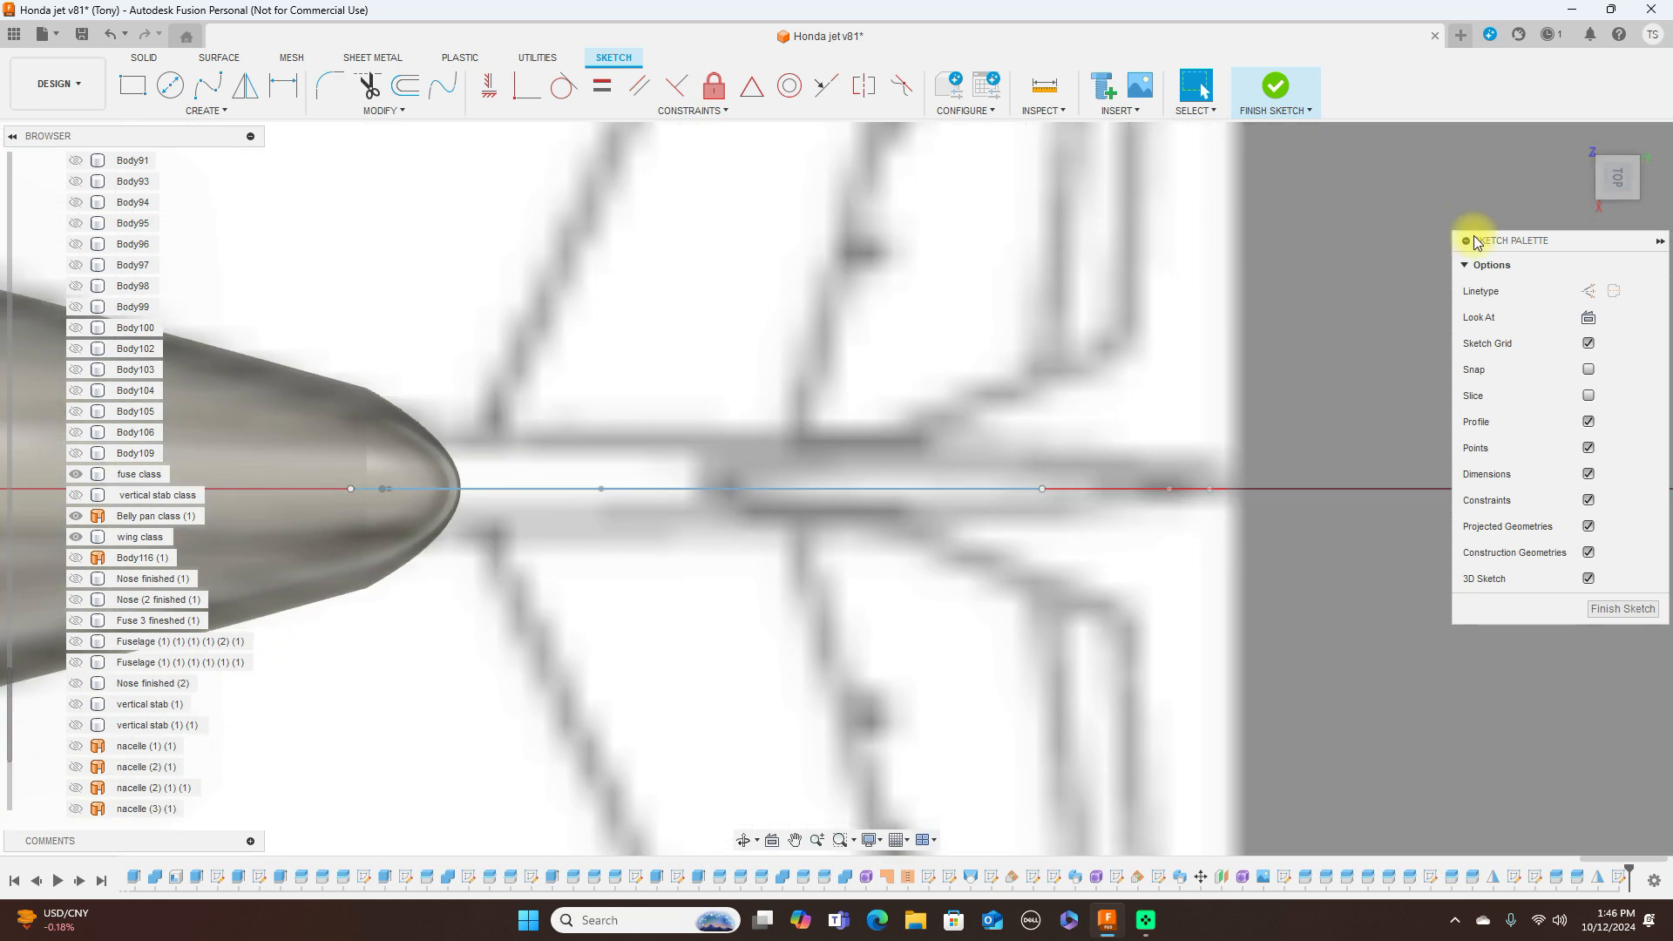
Try to fit the reference line's rear endpoint to the stabilizer fairing's trailing tip, comparing the top and side views
scroll(1284, 271, "down", 4)
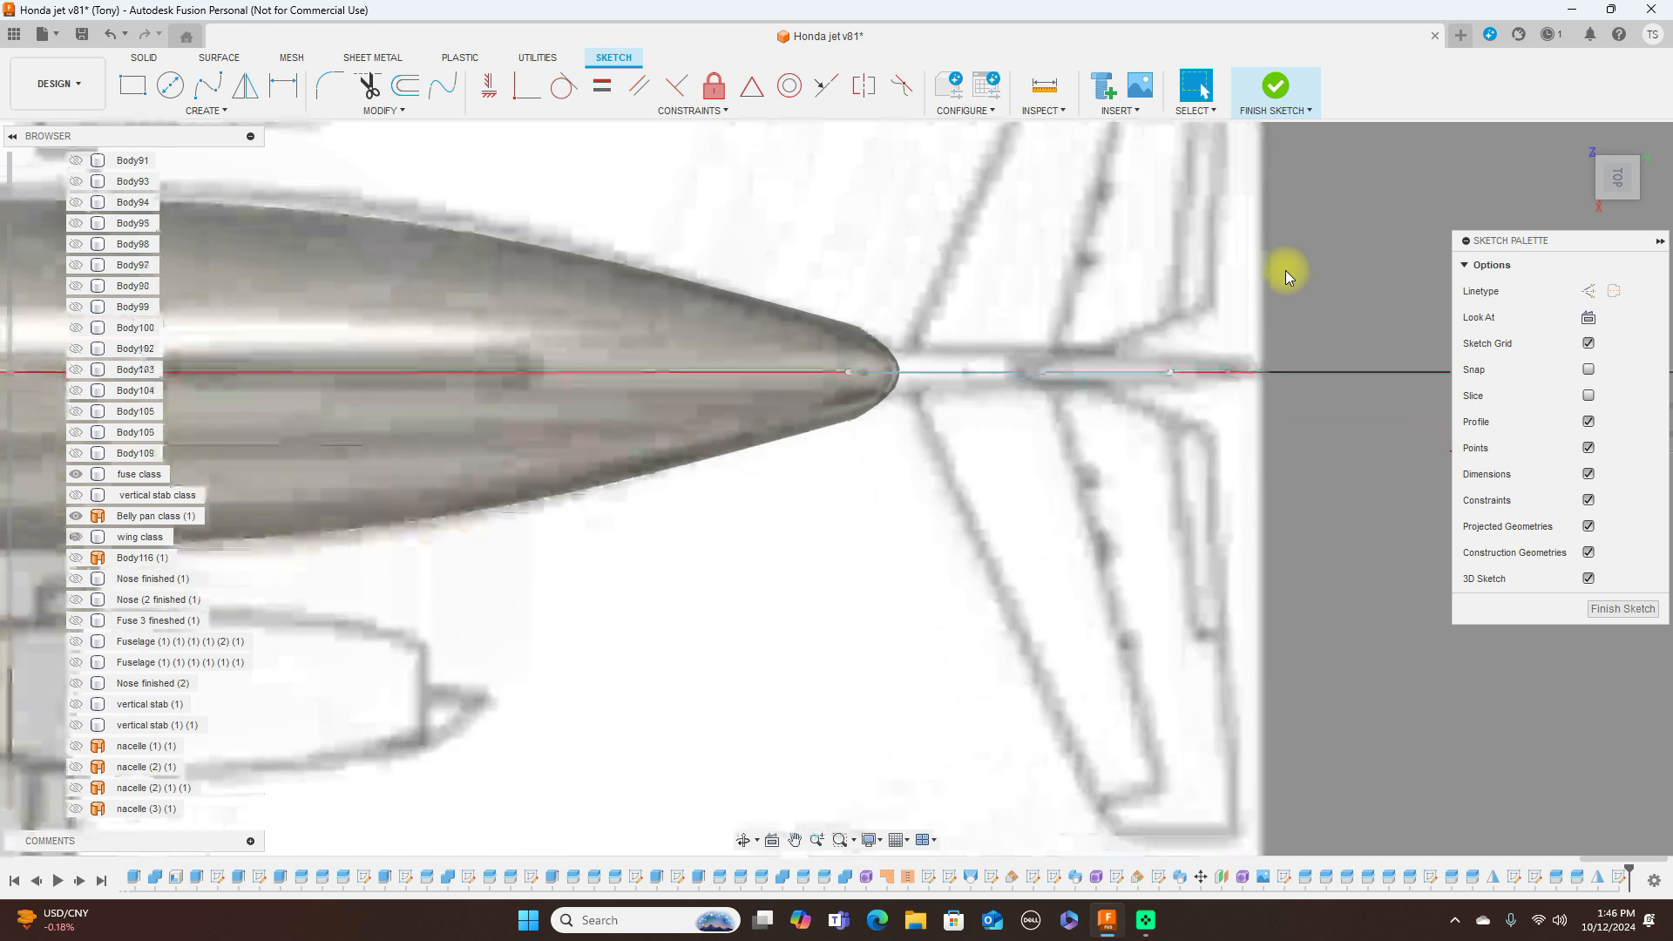
scroll(1285, 270, "up", 1)
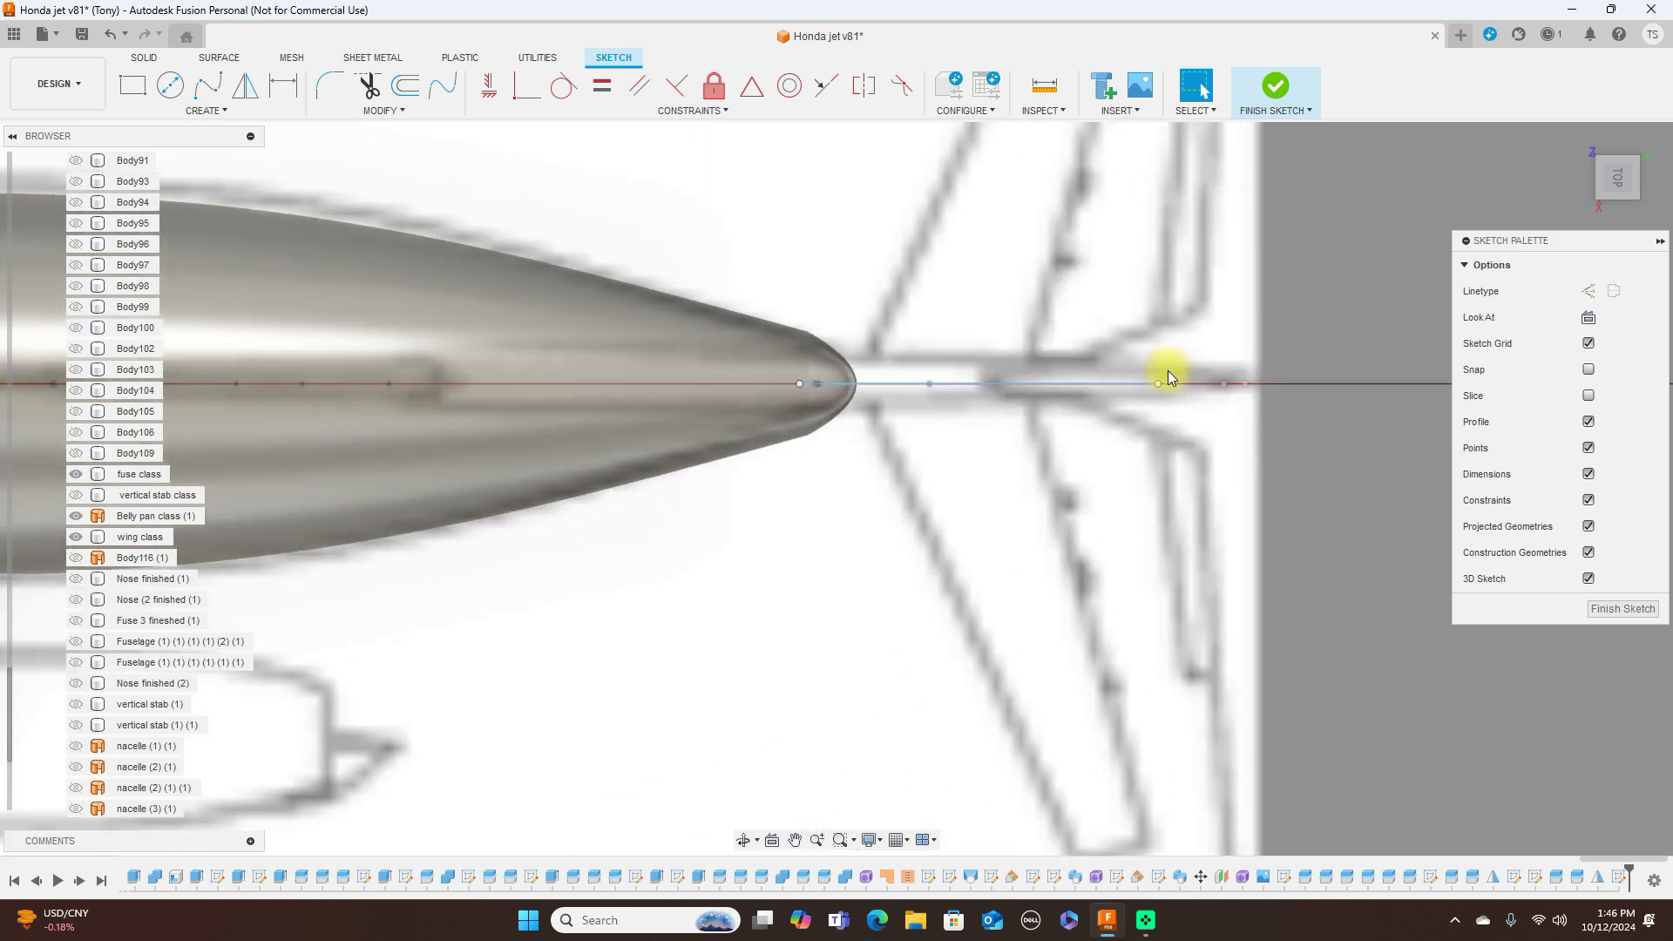
left_click_drag(1157, 388, 1207, 384)
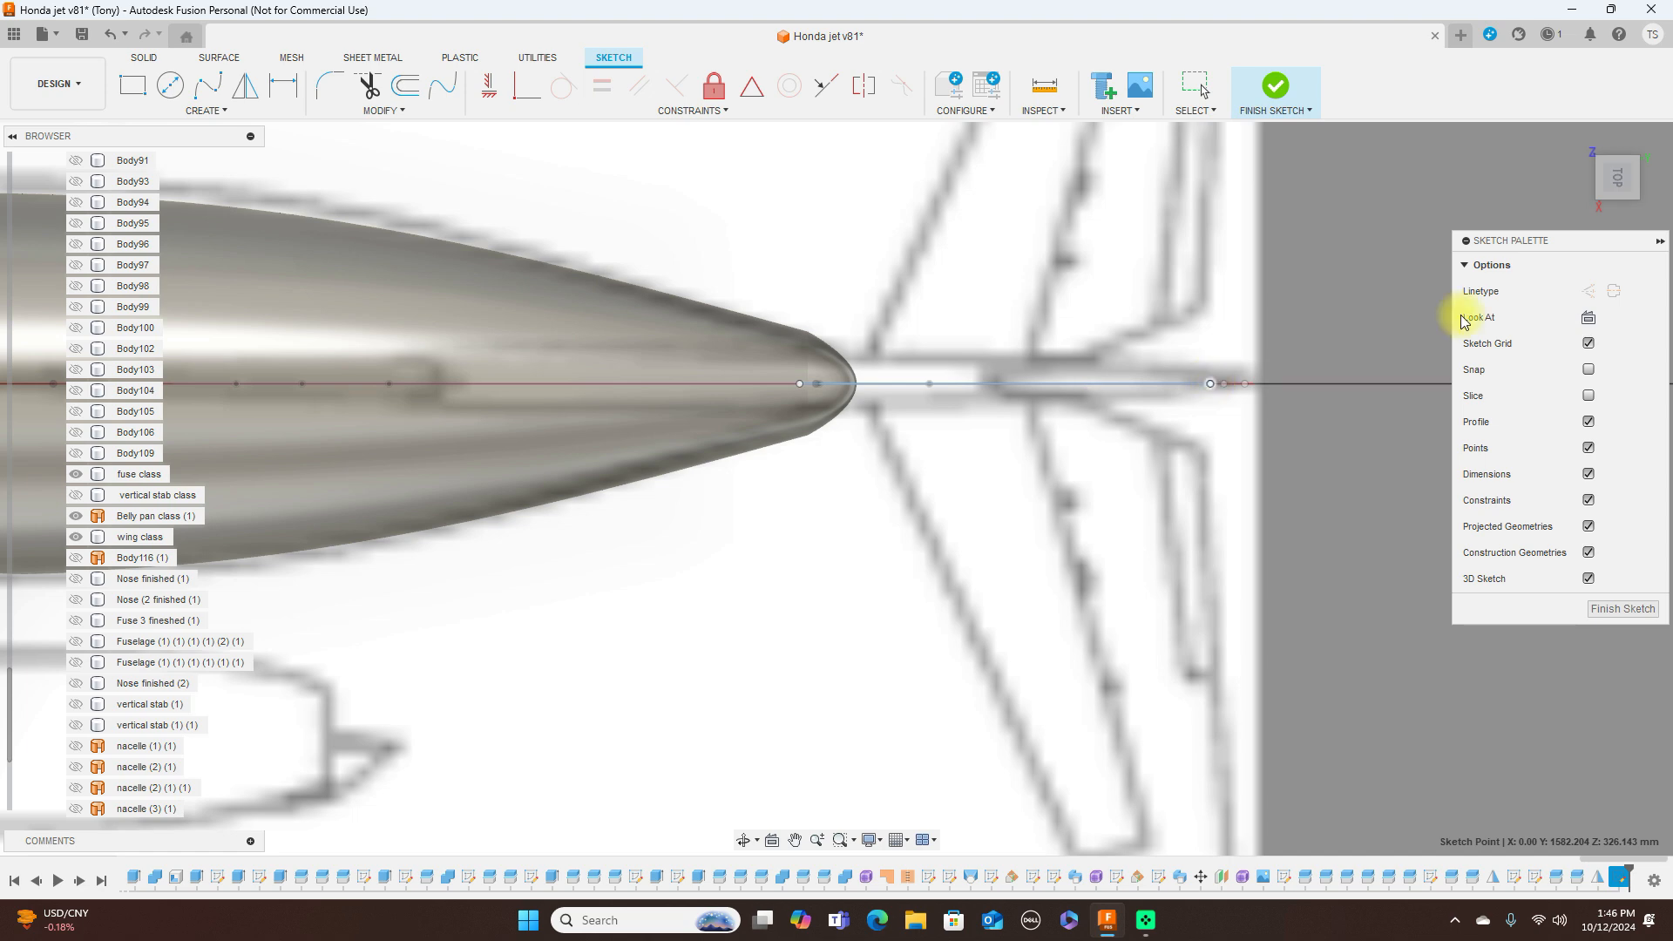
left_click(1612, 214)
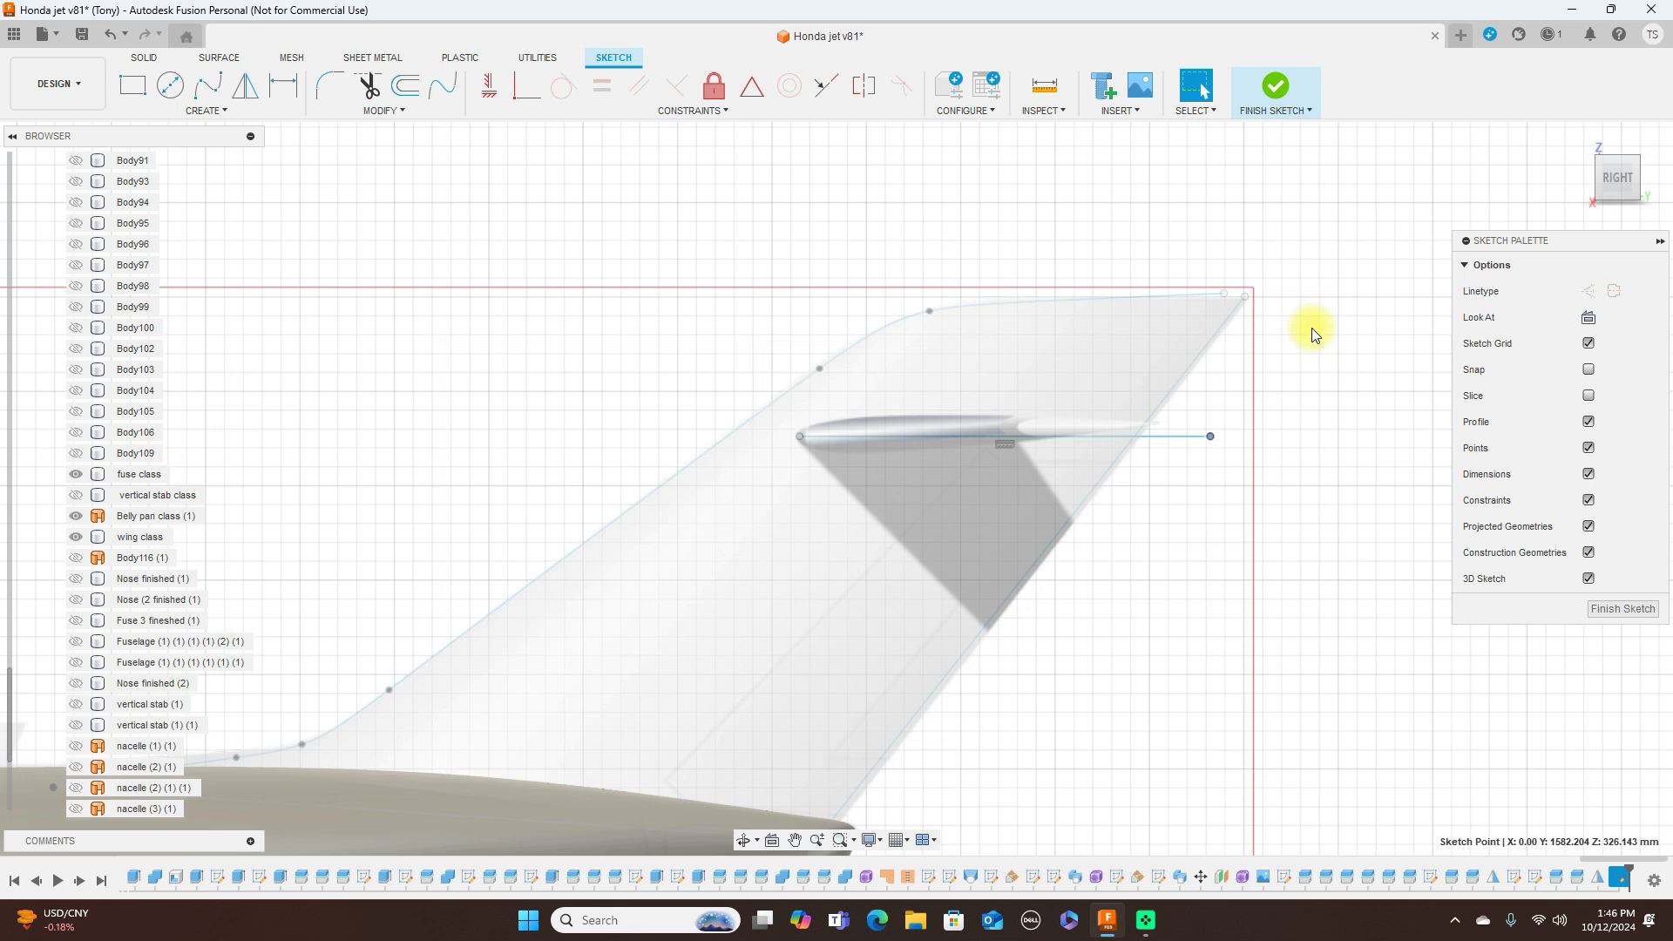
left_click_drag(1213, 434, 1154, 435)
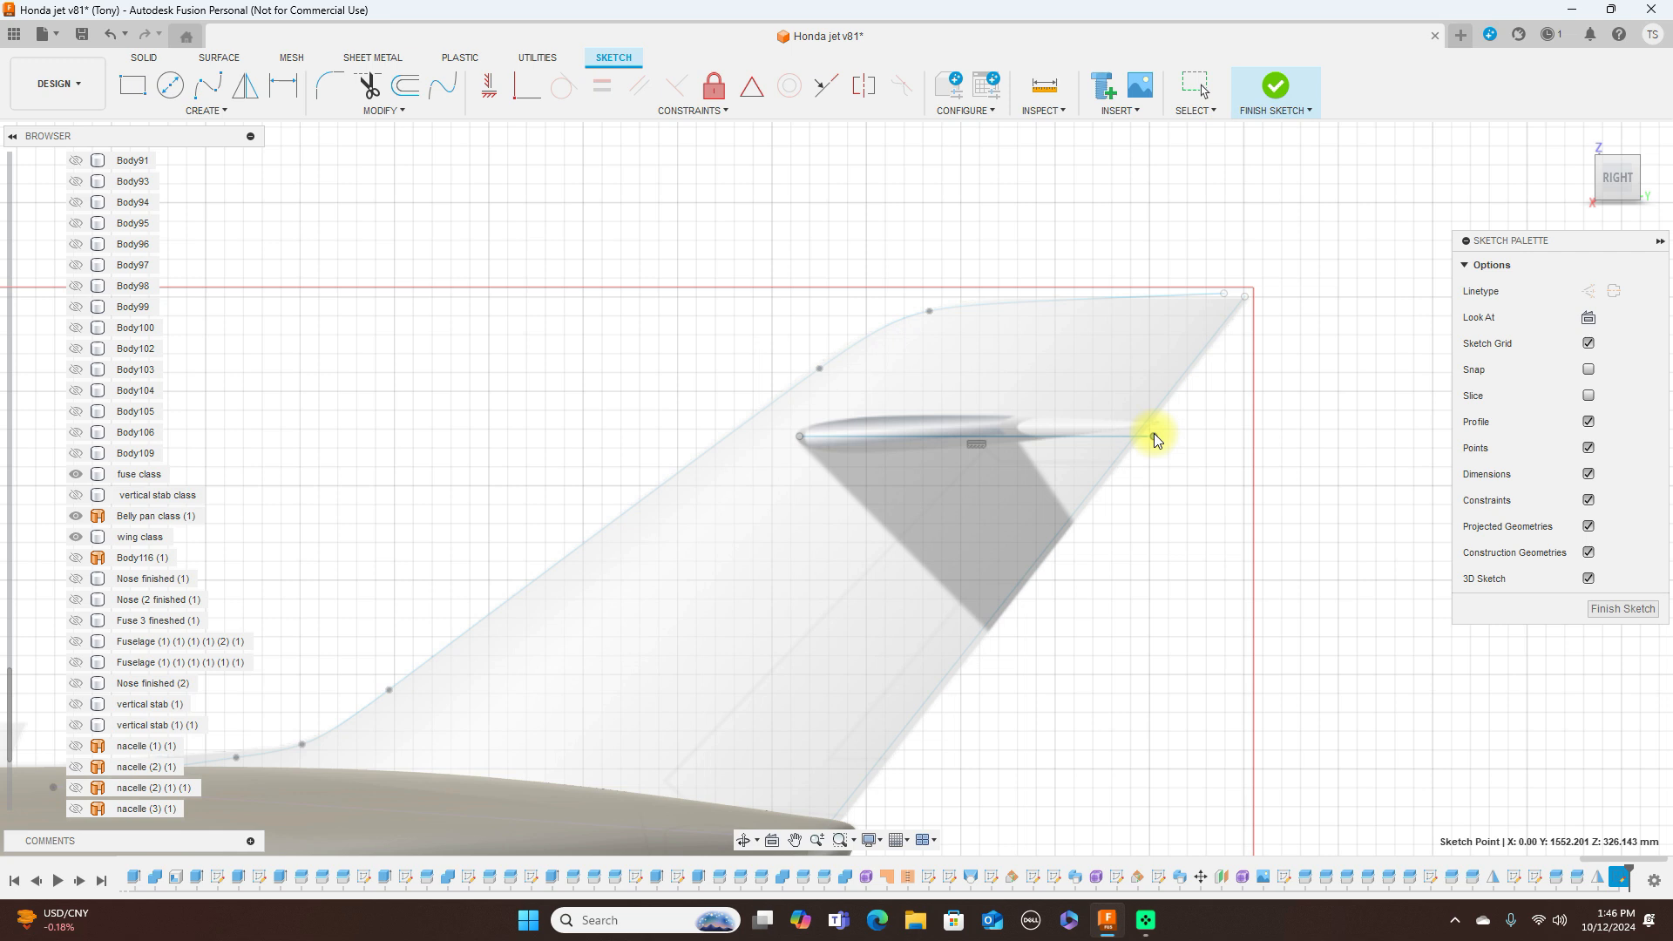
scroll(1153, 432, "up", 5)
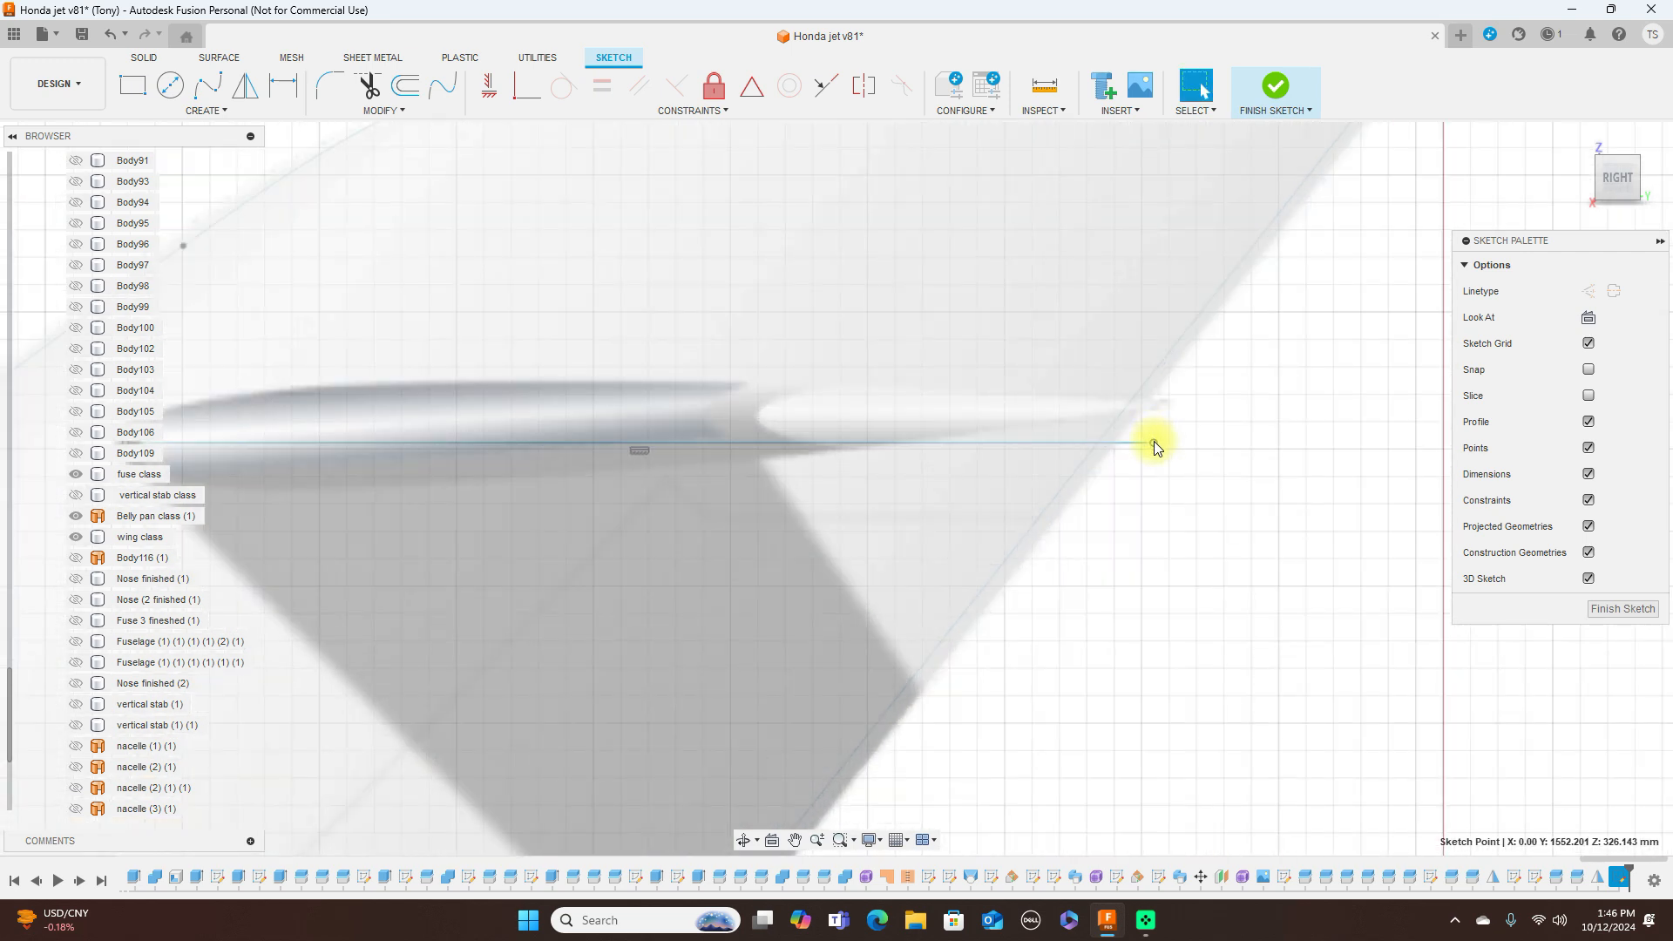
scroll(1154, 441, "down", 3)
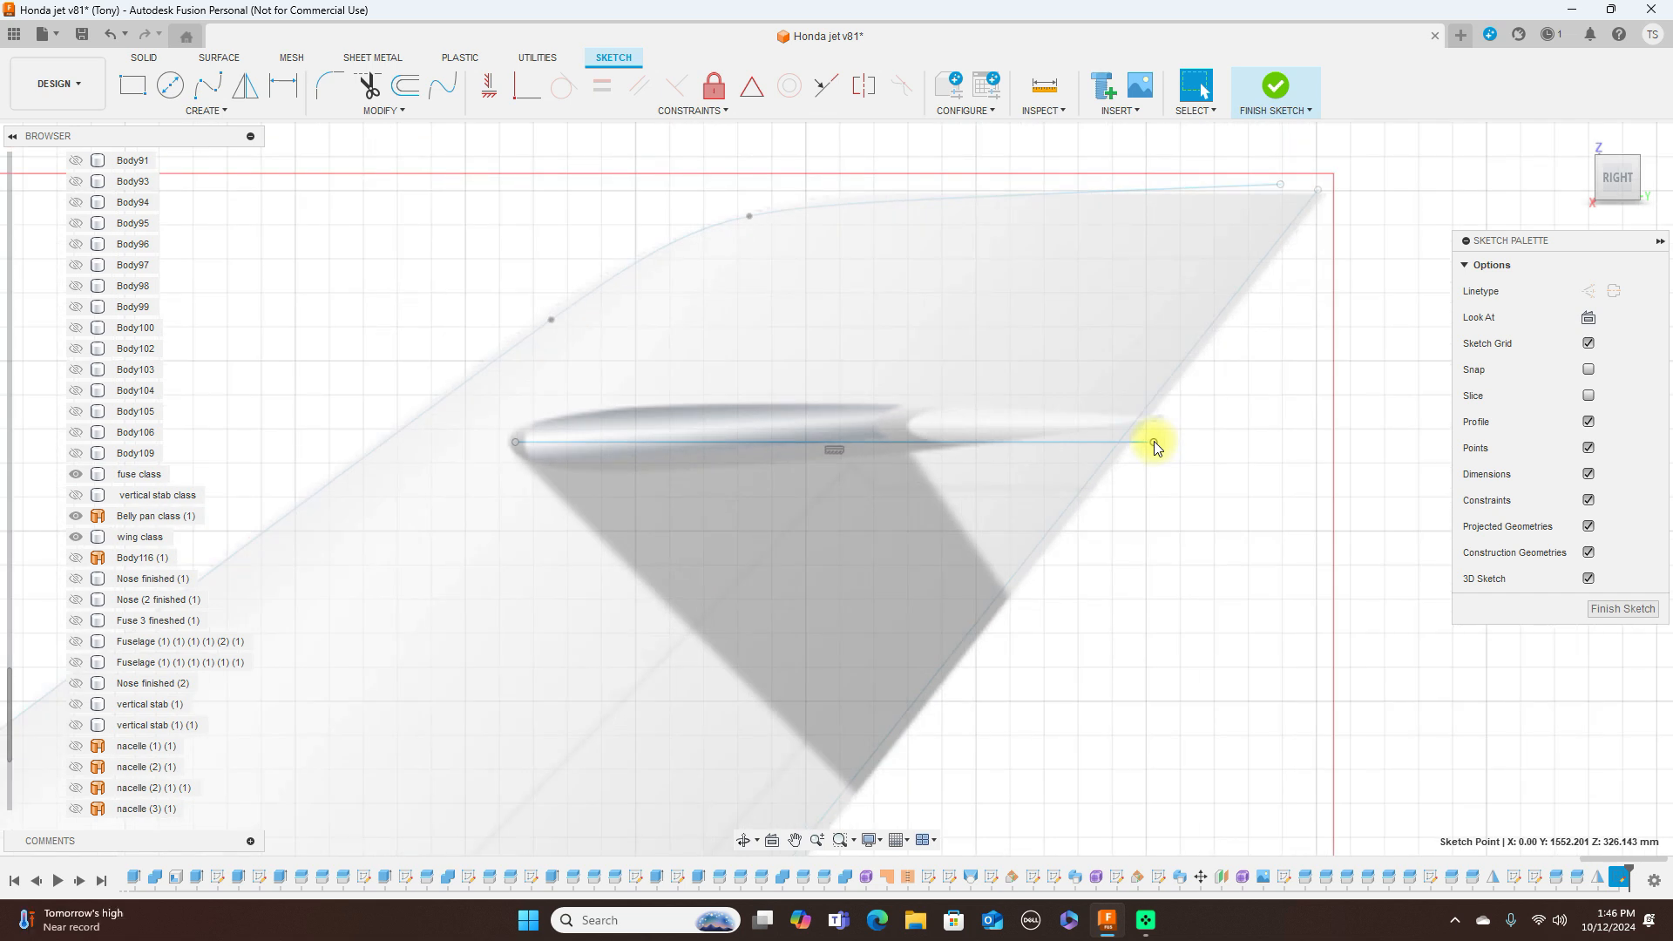
mouse_move(1153, 441)
left_mouse_down()
mouse_move(1157, 422)
mouse_move(1157, 436)
left_mouse_up()
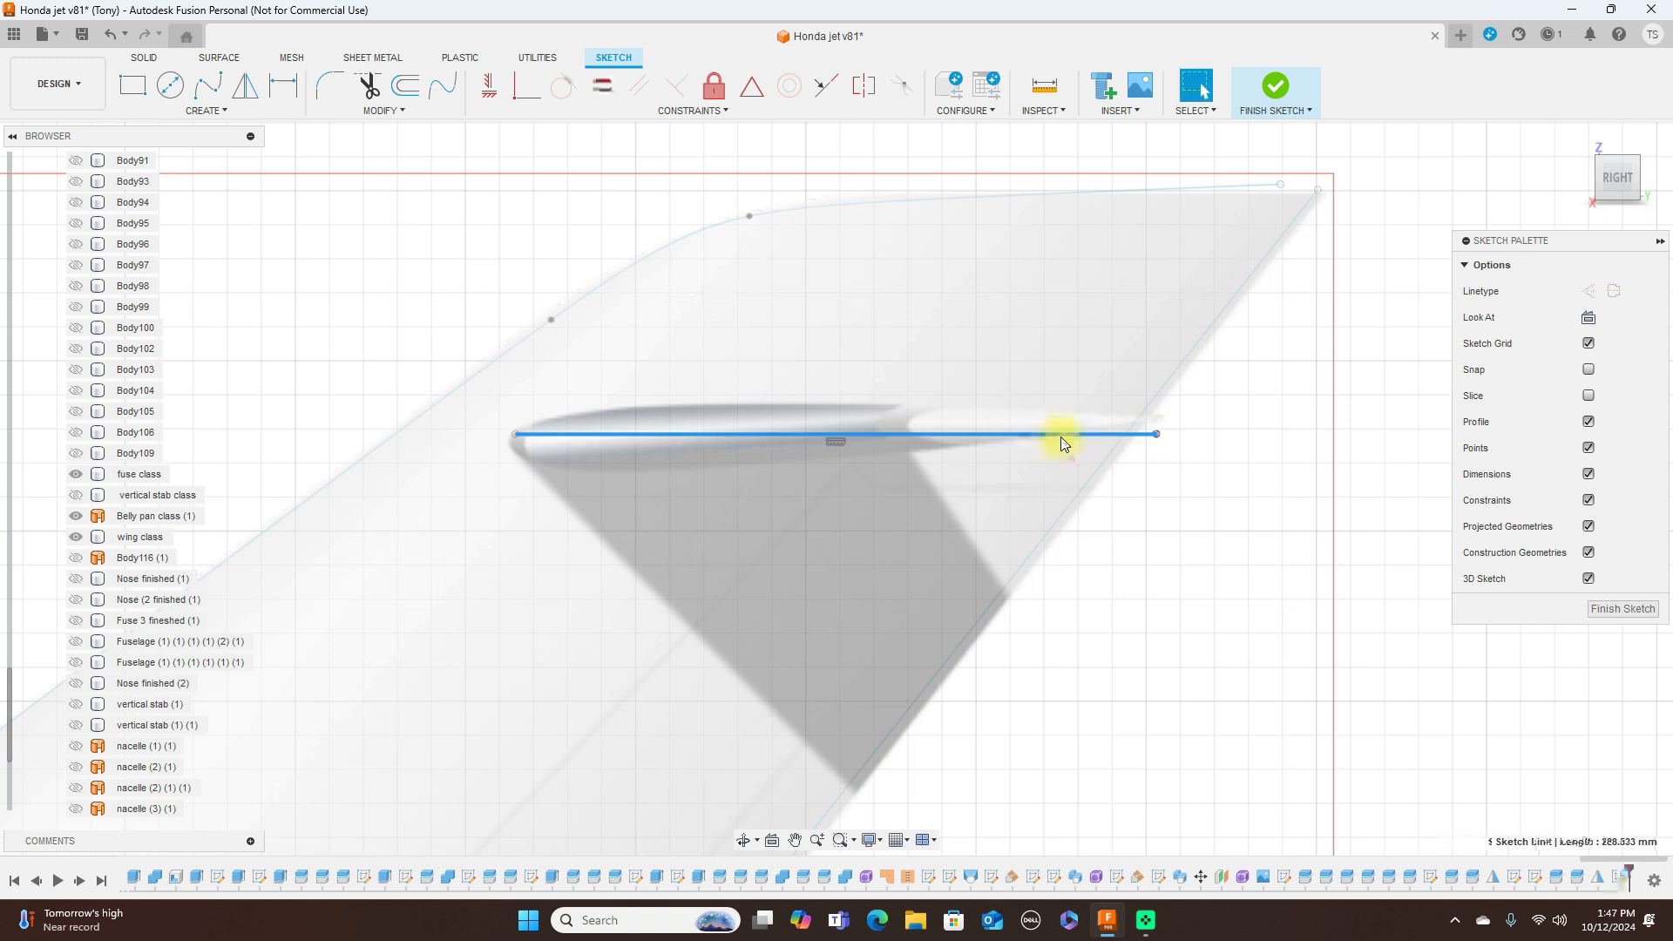
Delete the reference line and redraw it about 189 mm long, slightly inclined, from the fairing's front tip to its trailing tip
right_click(1060, 436)
left_click(1012, 413)
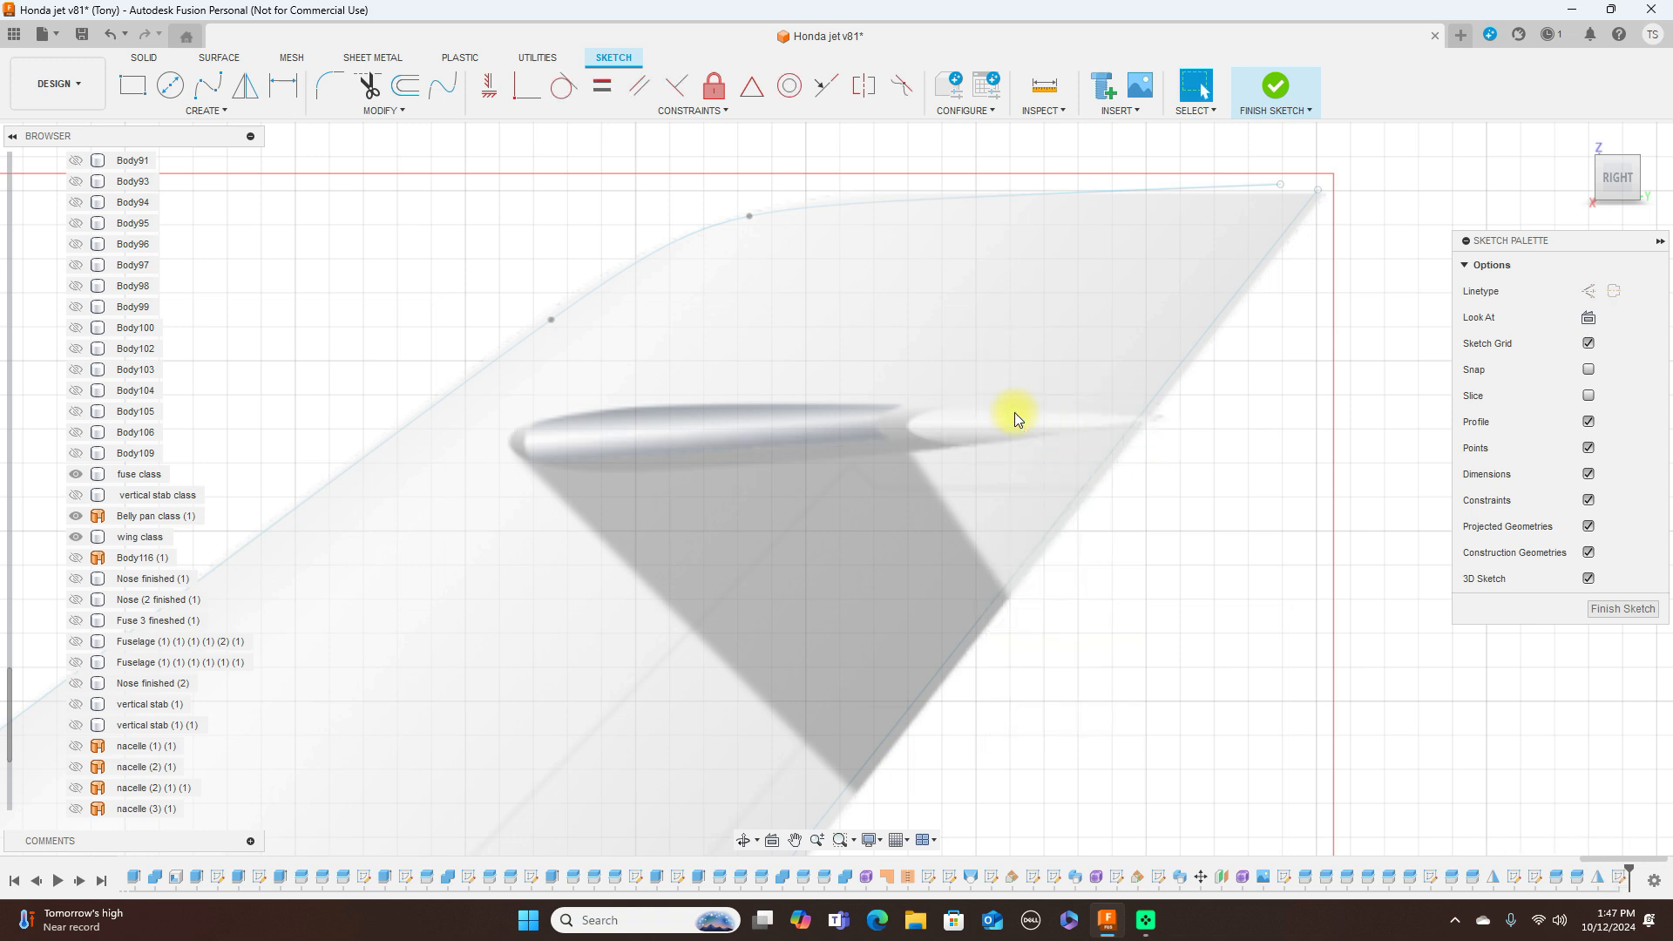
key("l")
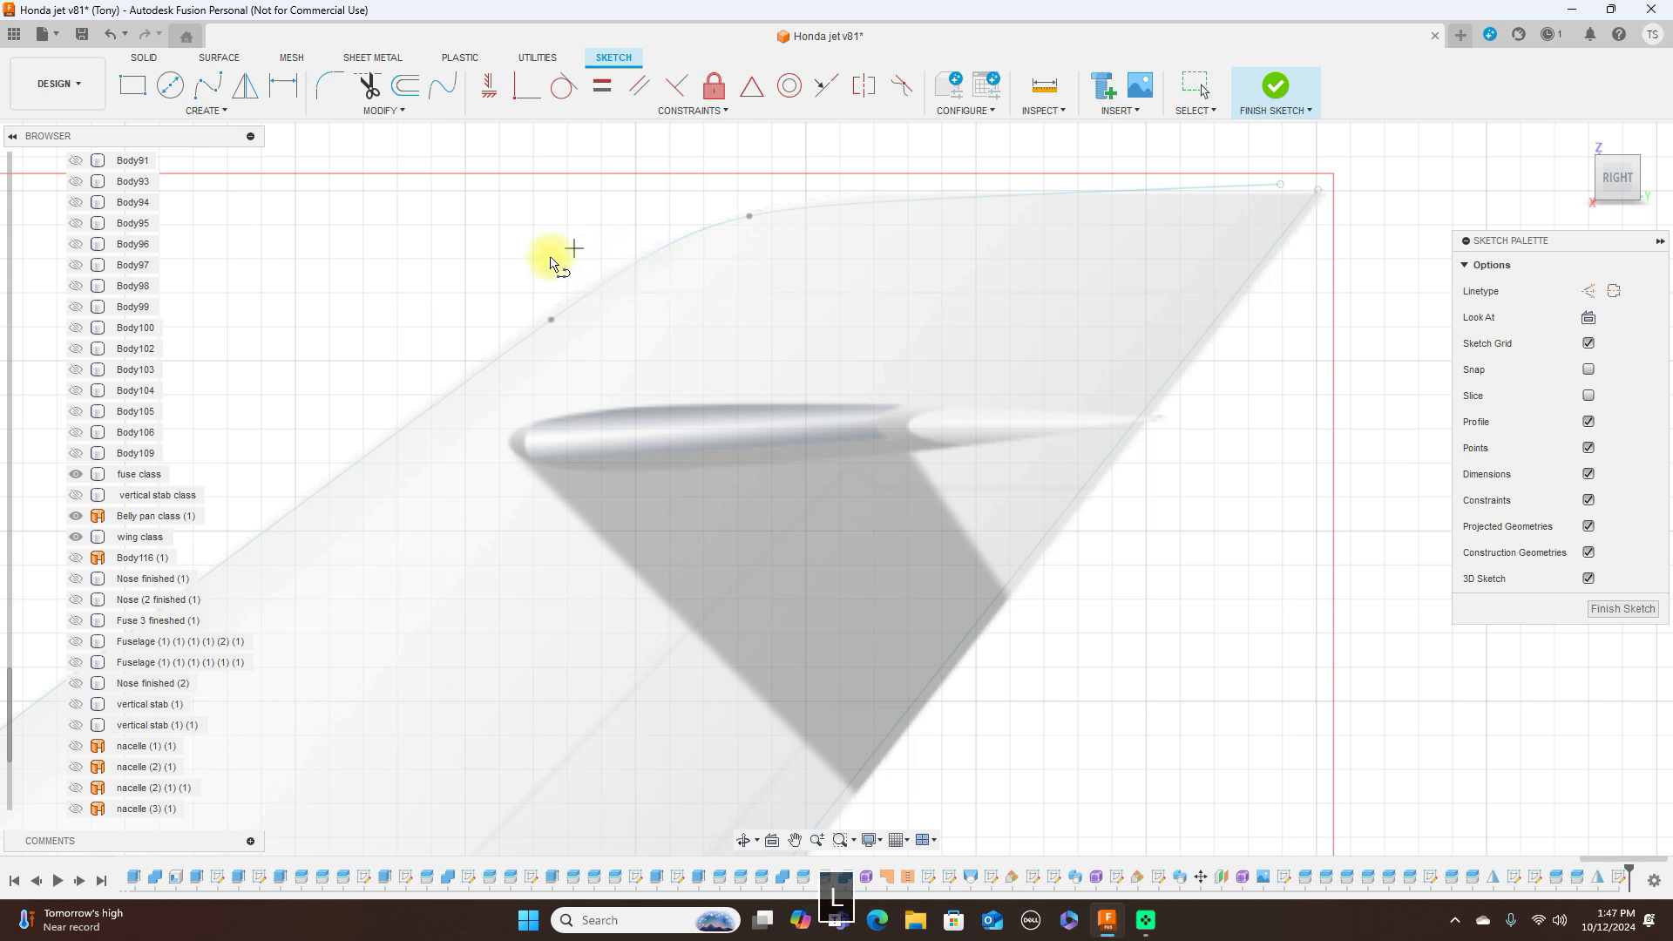
left_click(511, 446)
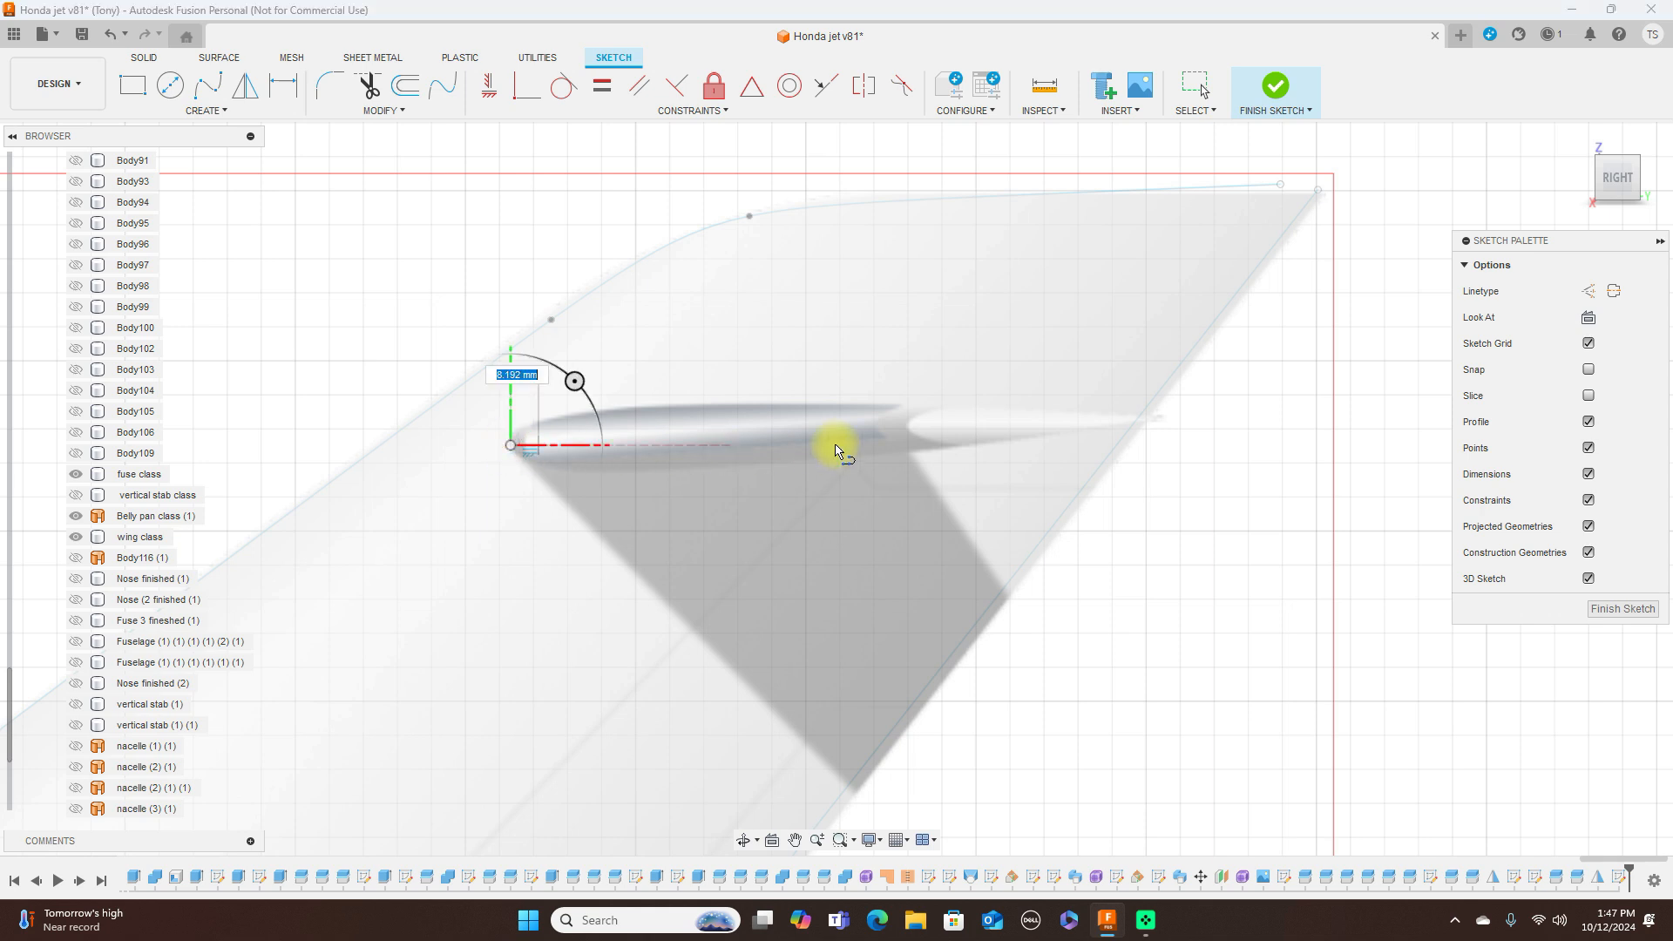
left_click(1152, 420)
right_click(1152, 420)
left_click(1199, 422)
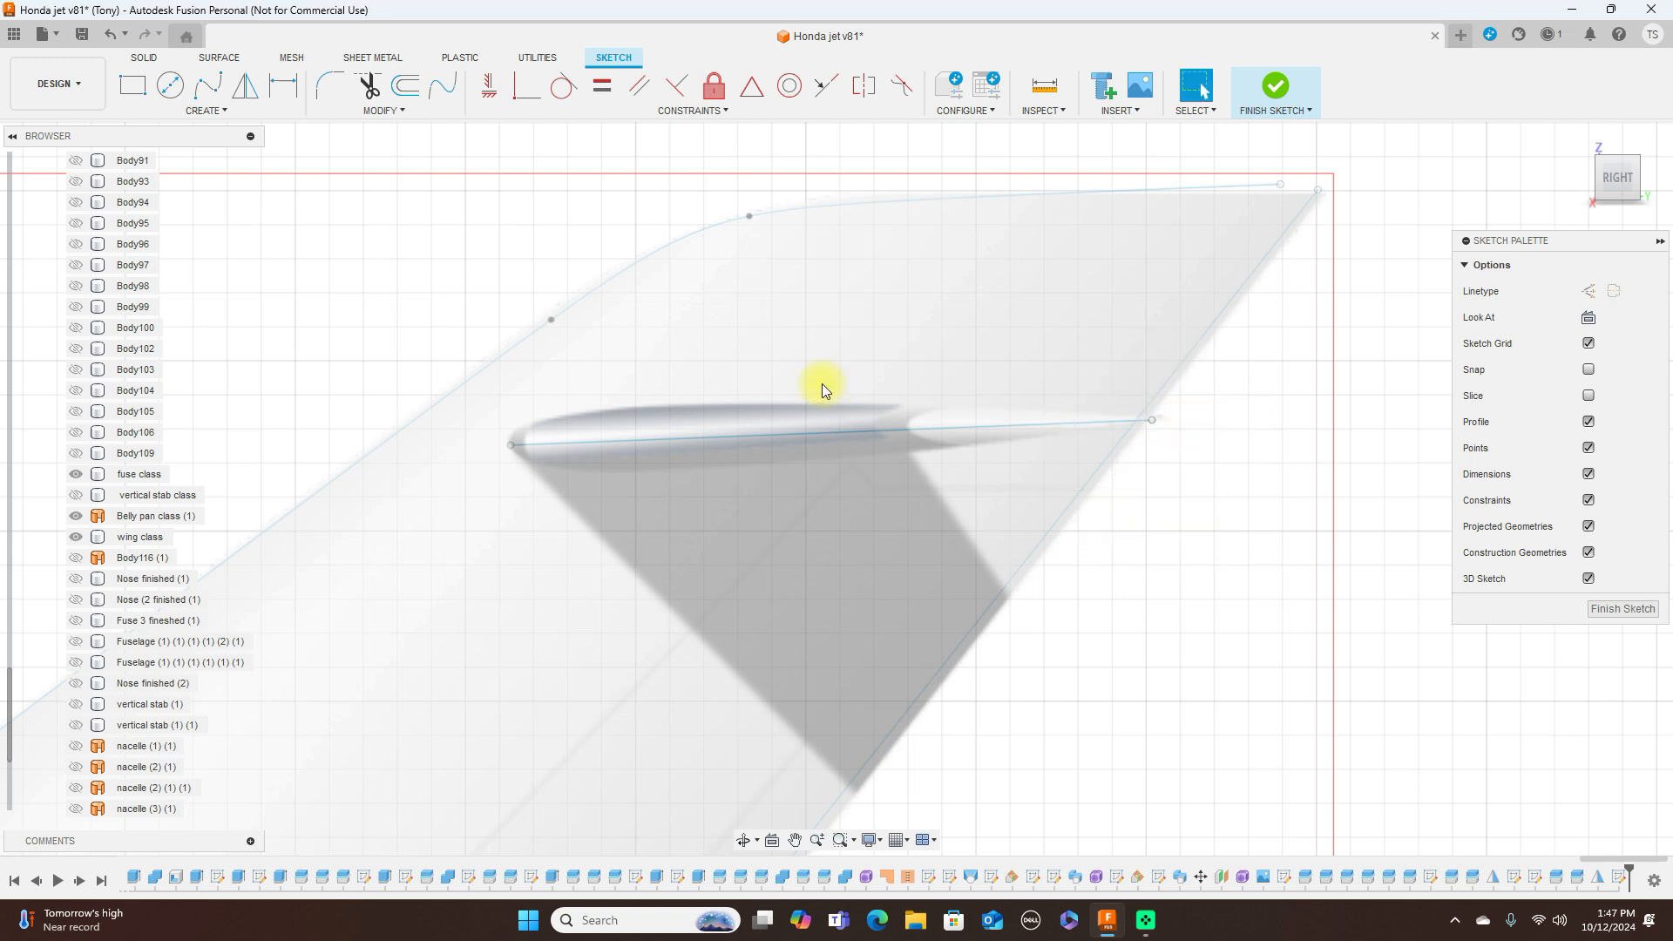
Draw a spline along the fairing's upper contour, from the reference line's front endpoint to its rear endpoint
scroll(823, 384, "down", 1)
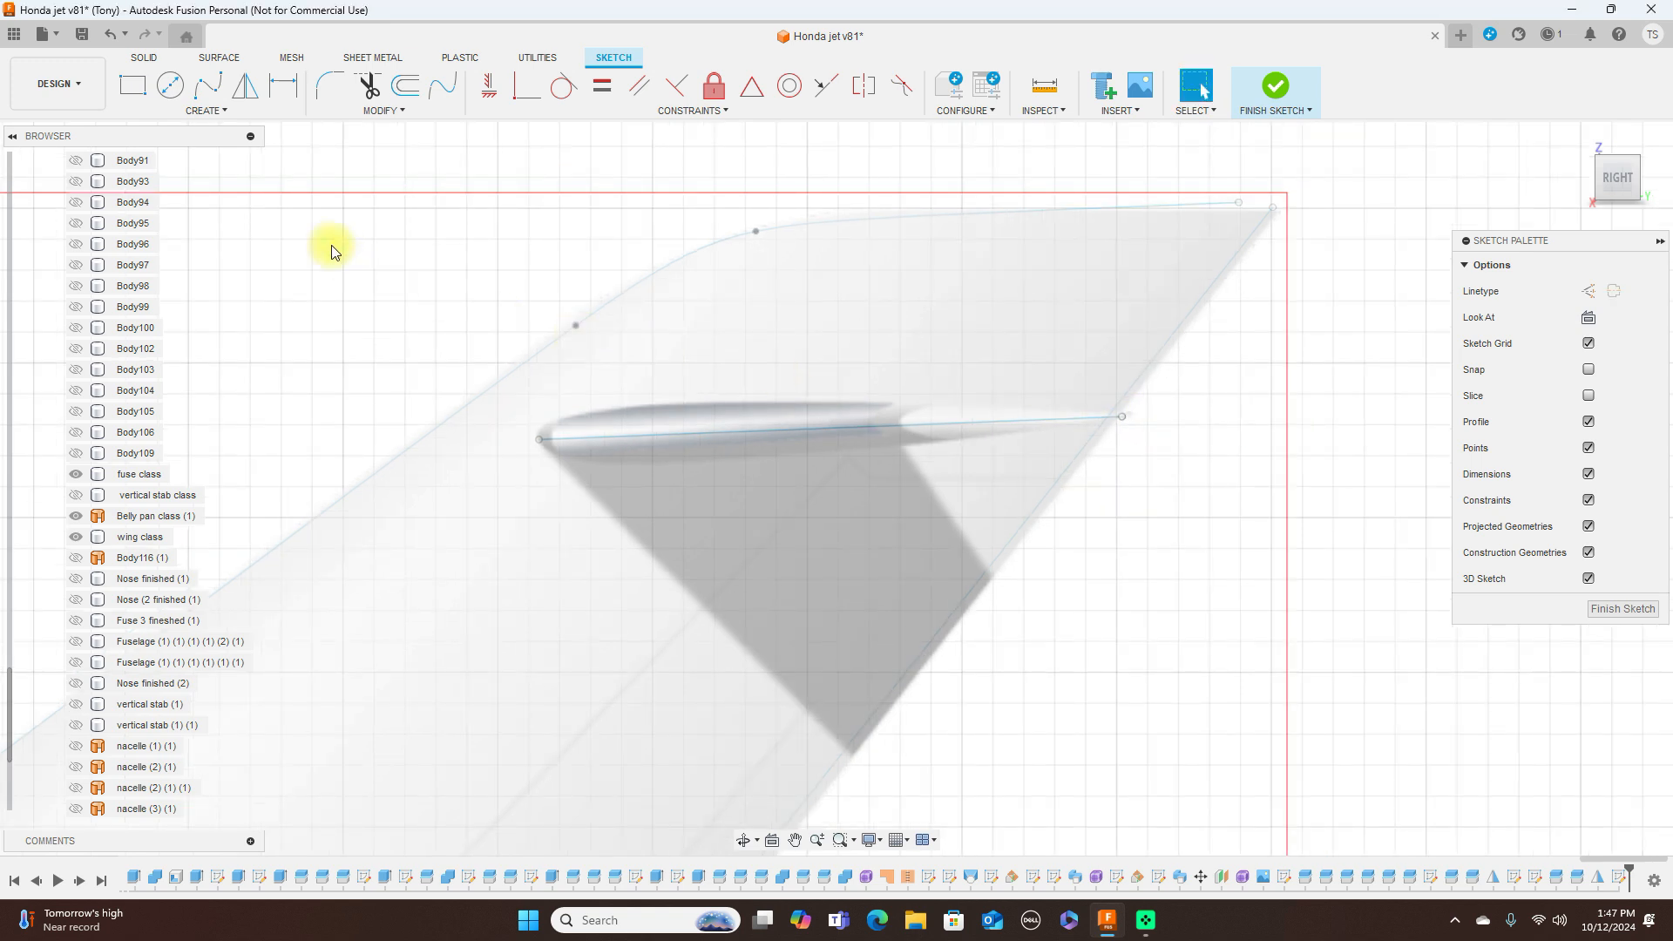
left_click(212, 86)
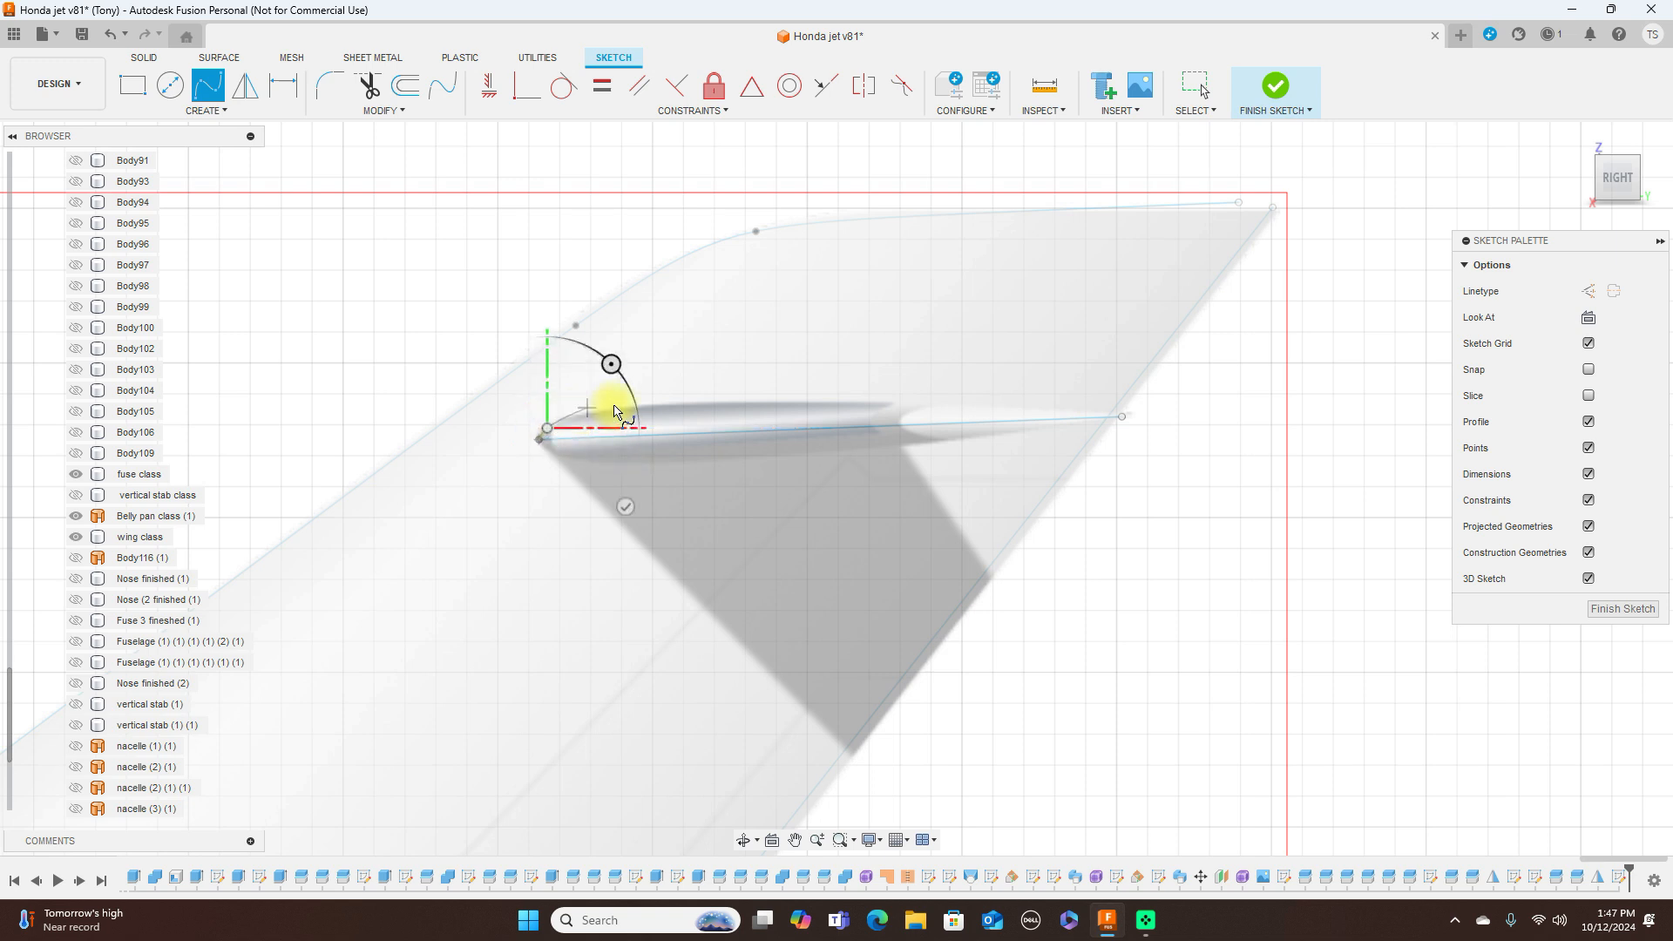
left_click(654, 406)
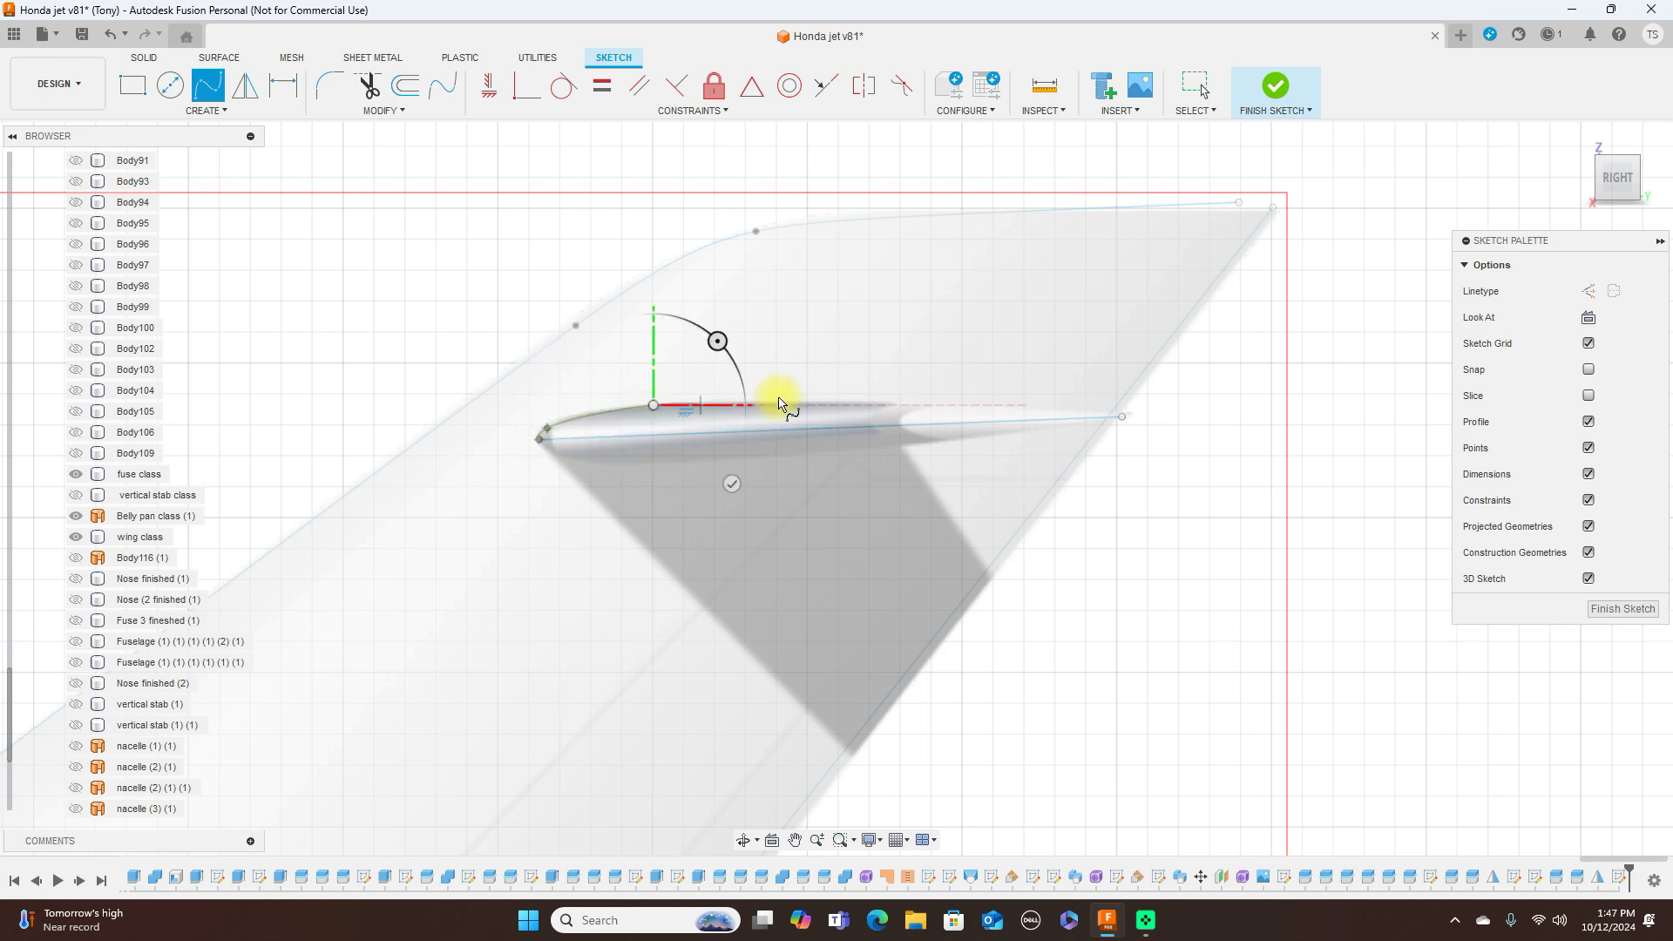
left_click(921, 406)
left_click(1122, 419)
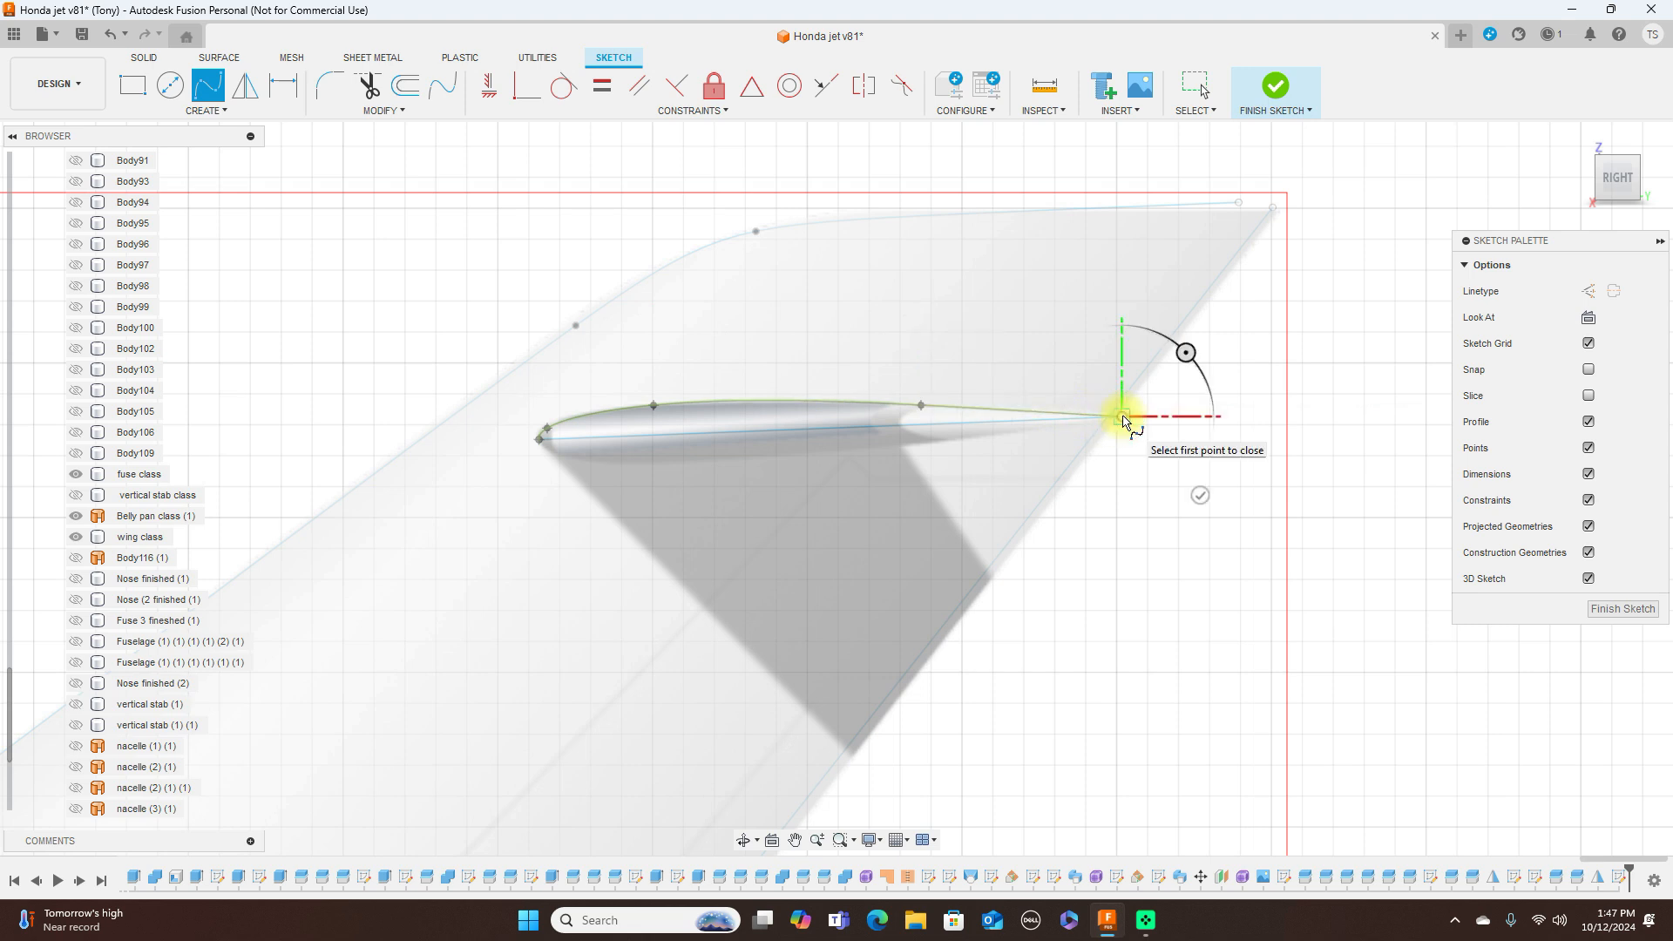
right_click(1128, 414)
left_click(1149, 420)
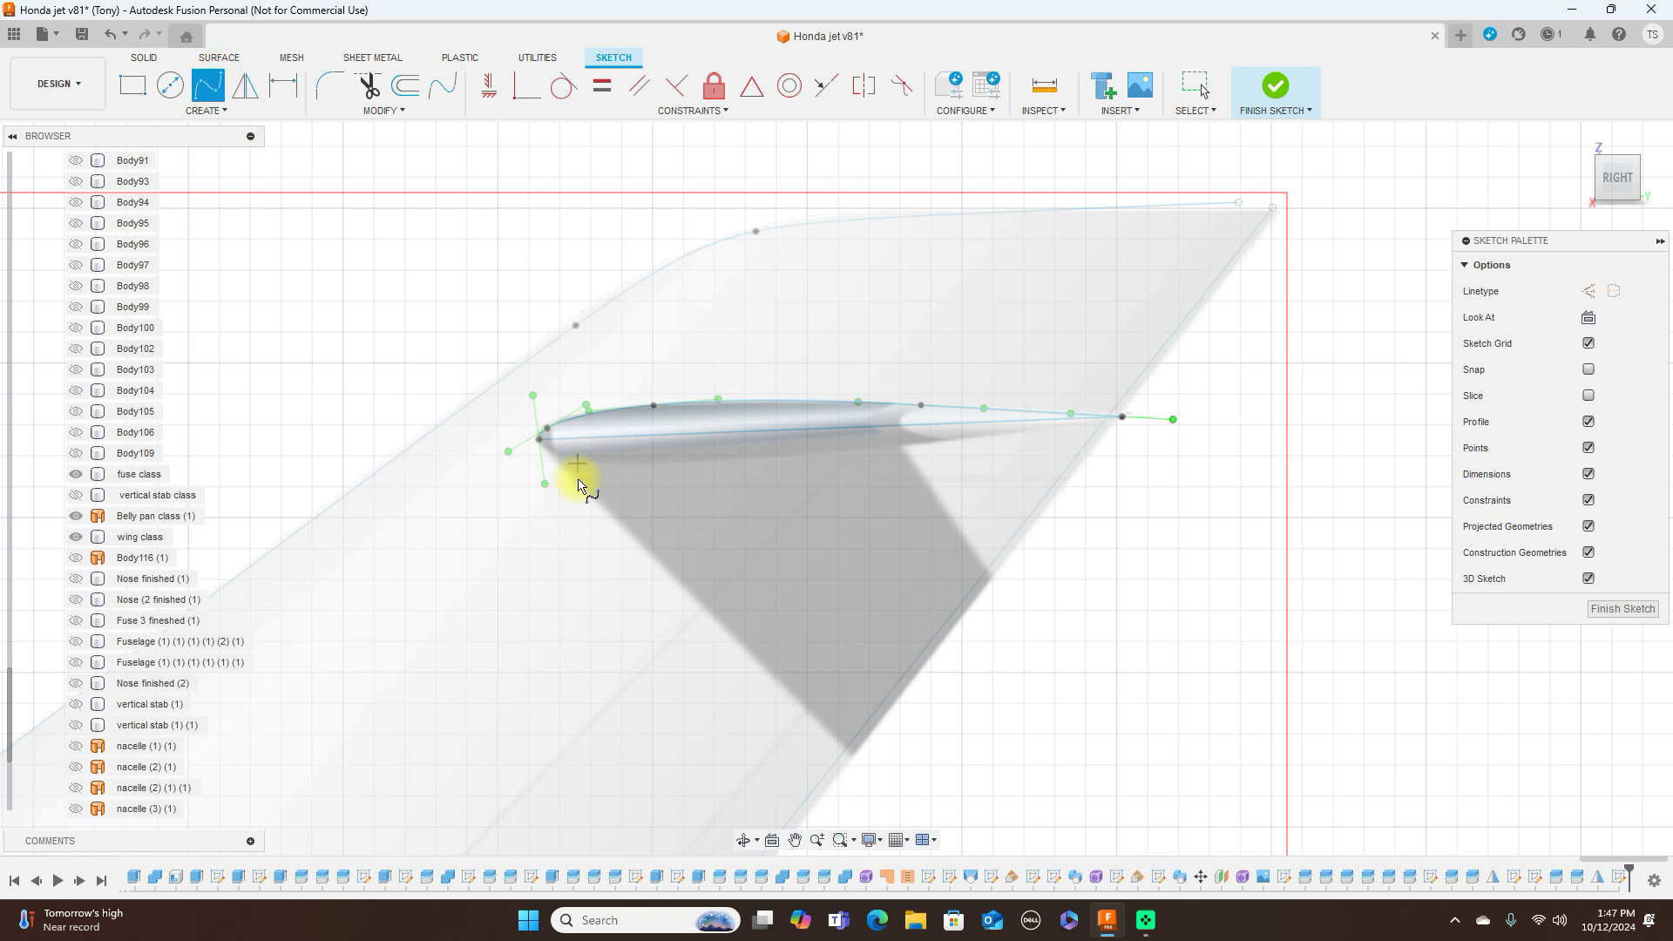
Draw a second spline along the fairing's lower contour between the same two endpoints, closing the airfoil profile
left_click(539, 442)
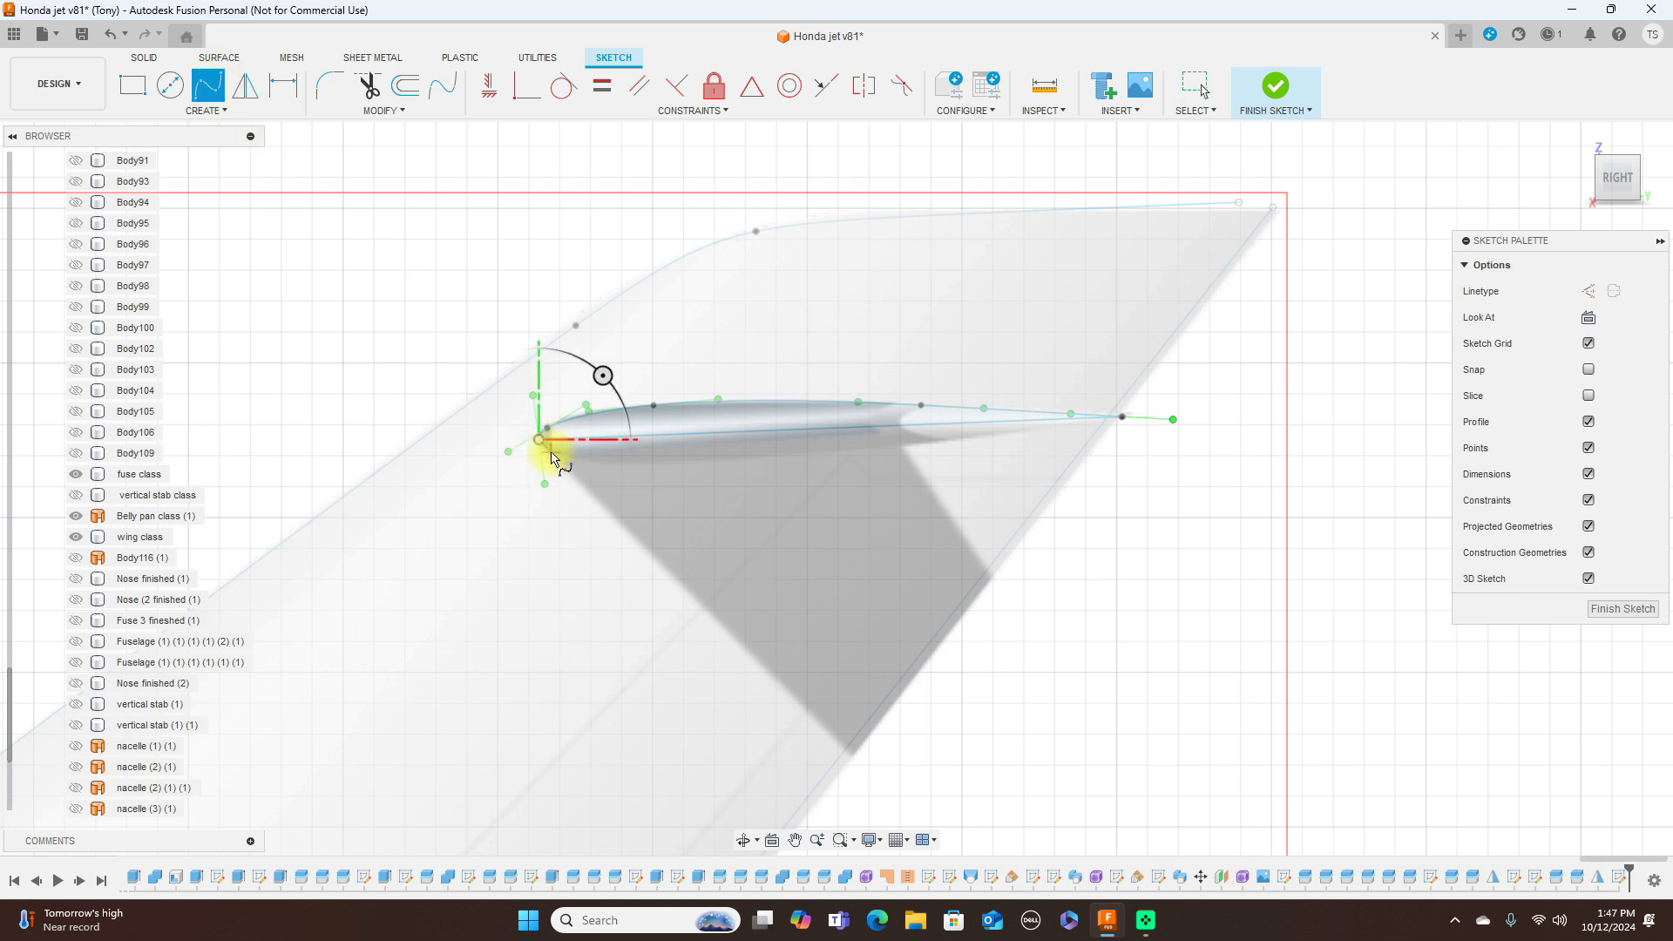
left_click(551, 452)
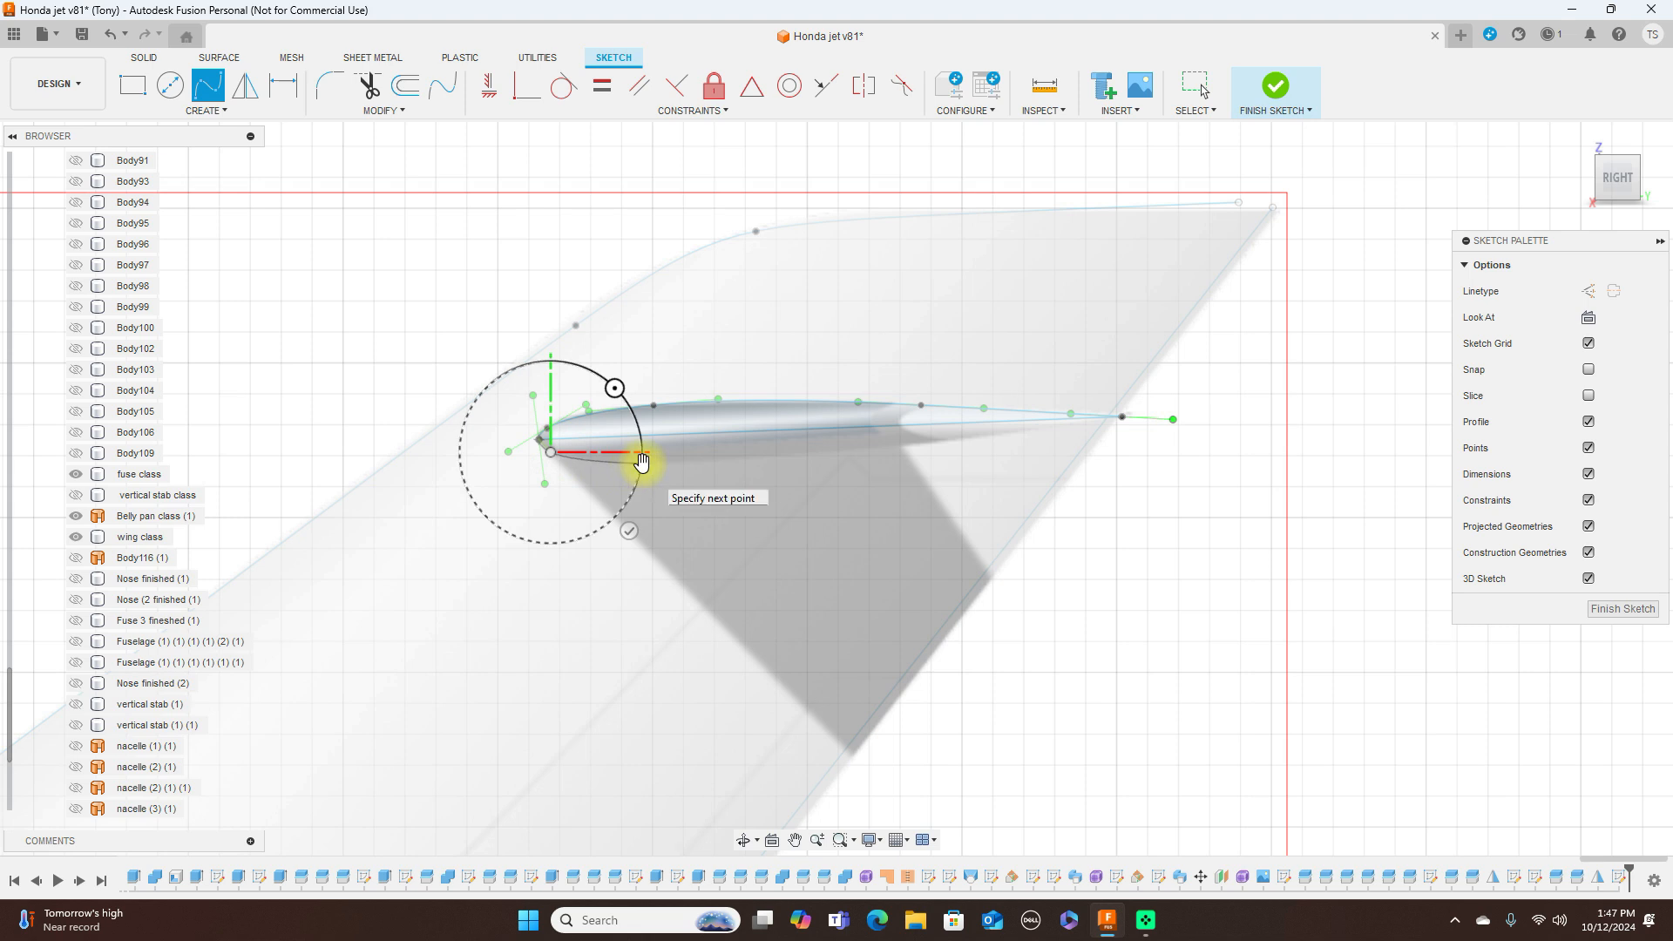
left_click(661, 462)
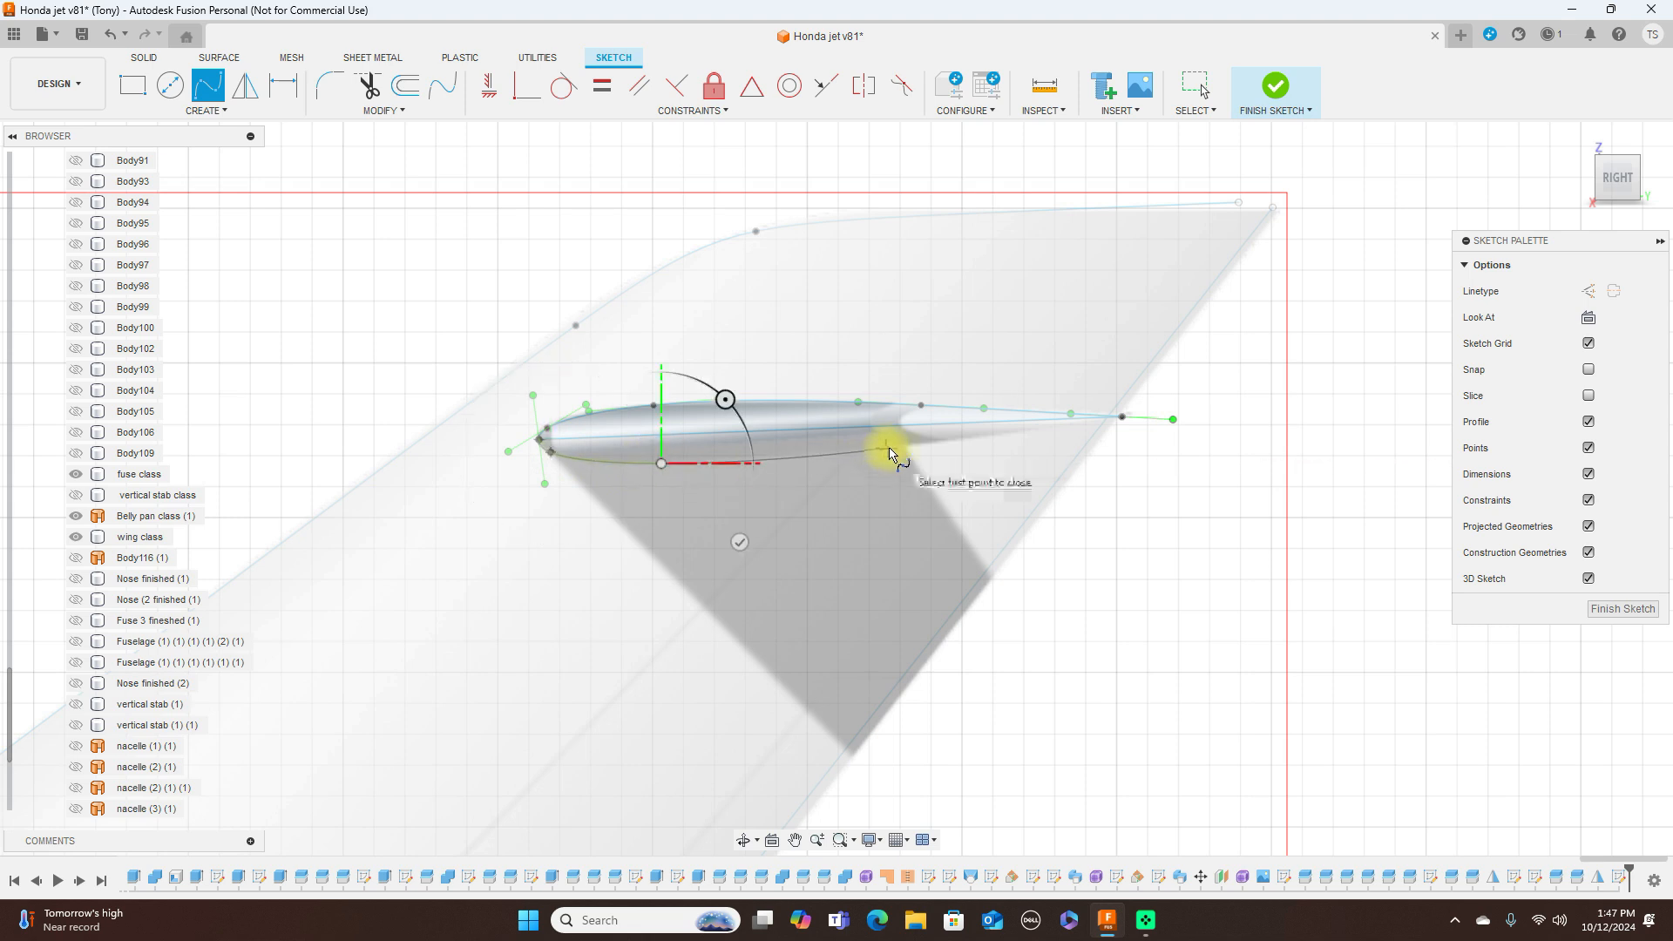
left_click(888, 448)
left_click(1121, 420)
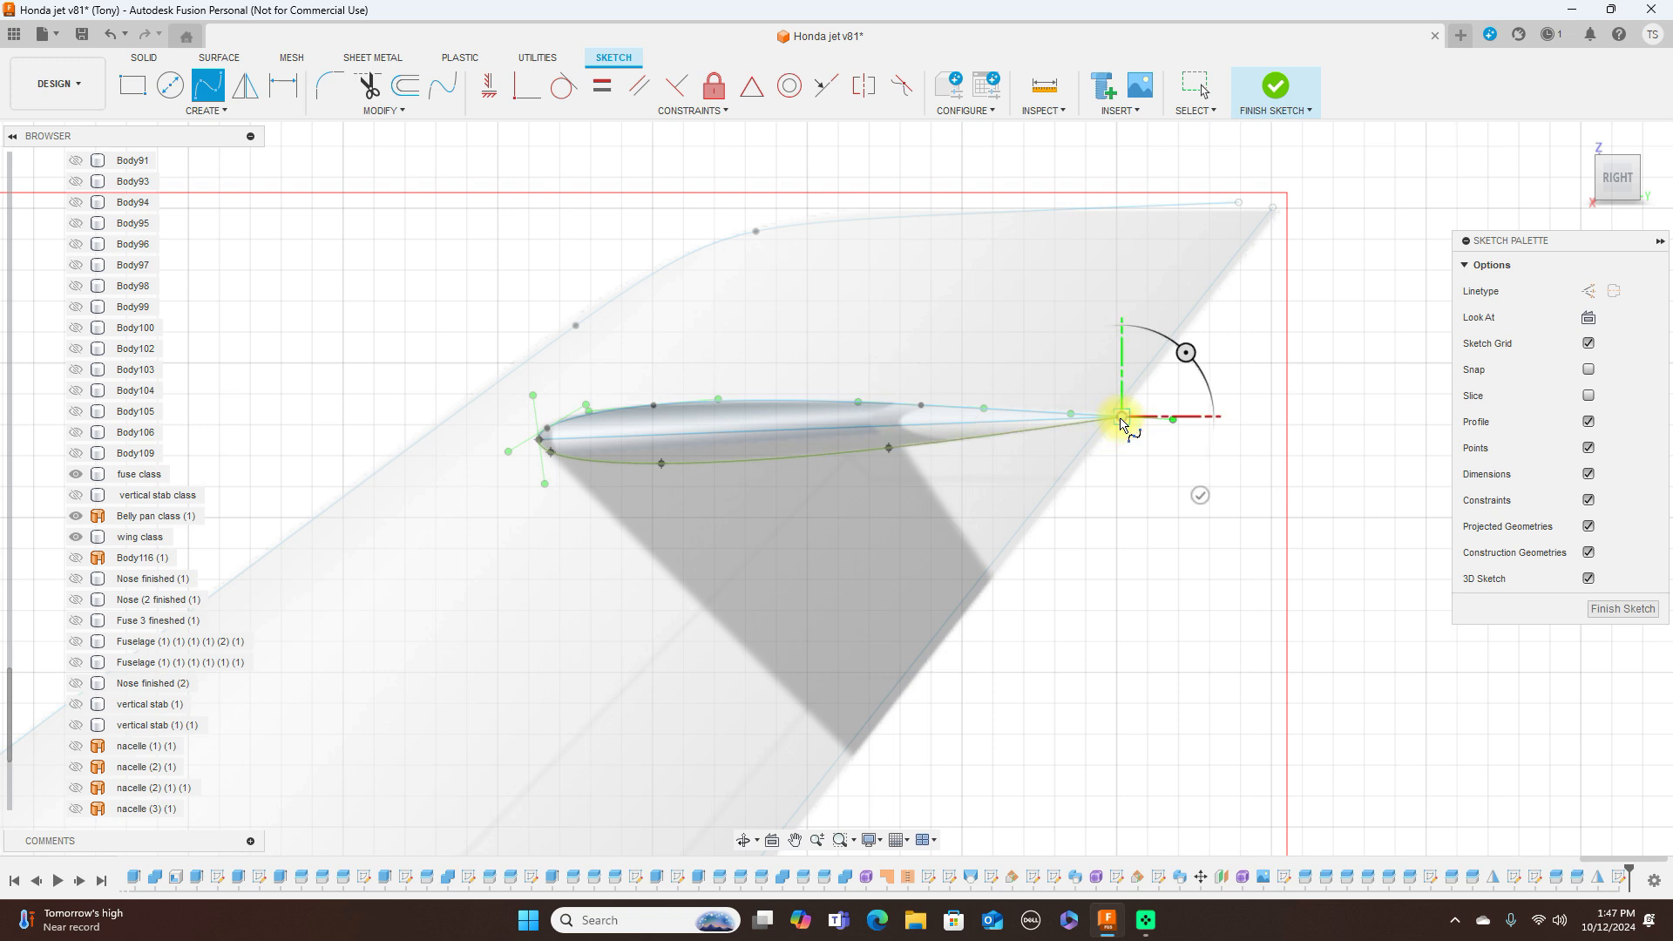
right_click(1121, 419)
left_click(1169, 431)
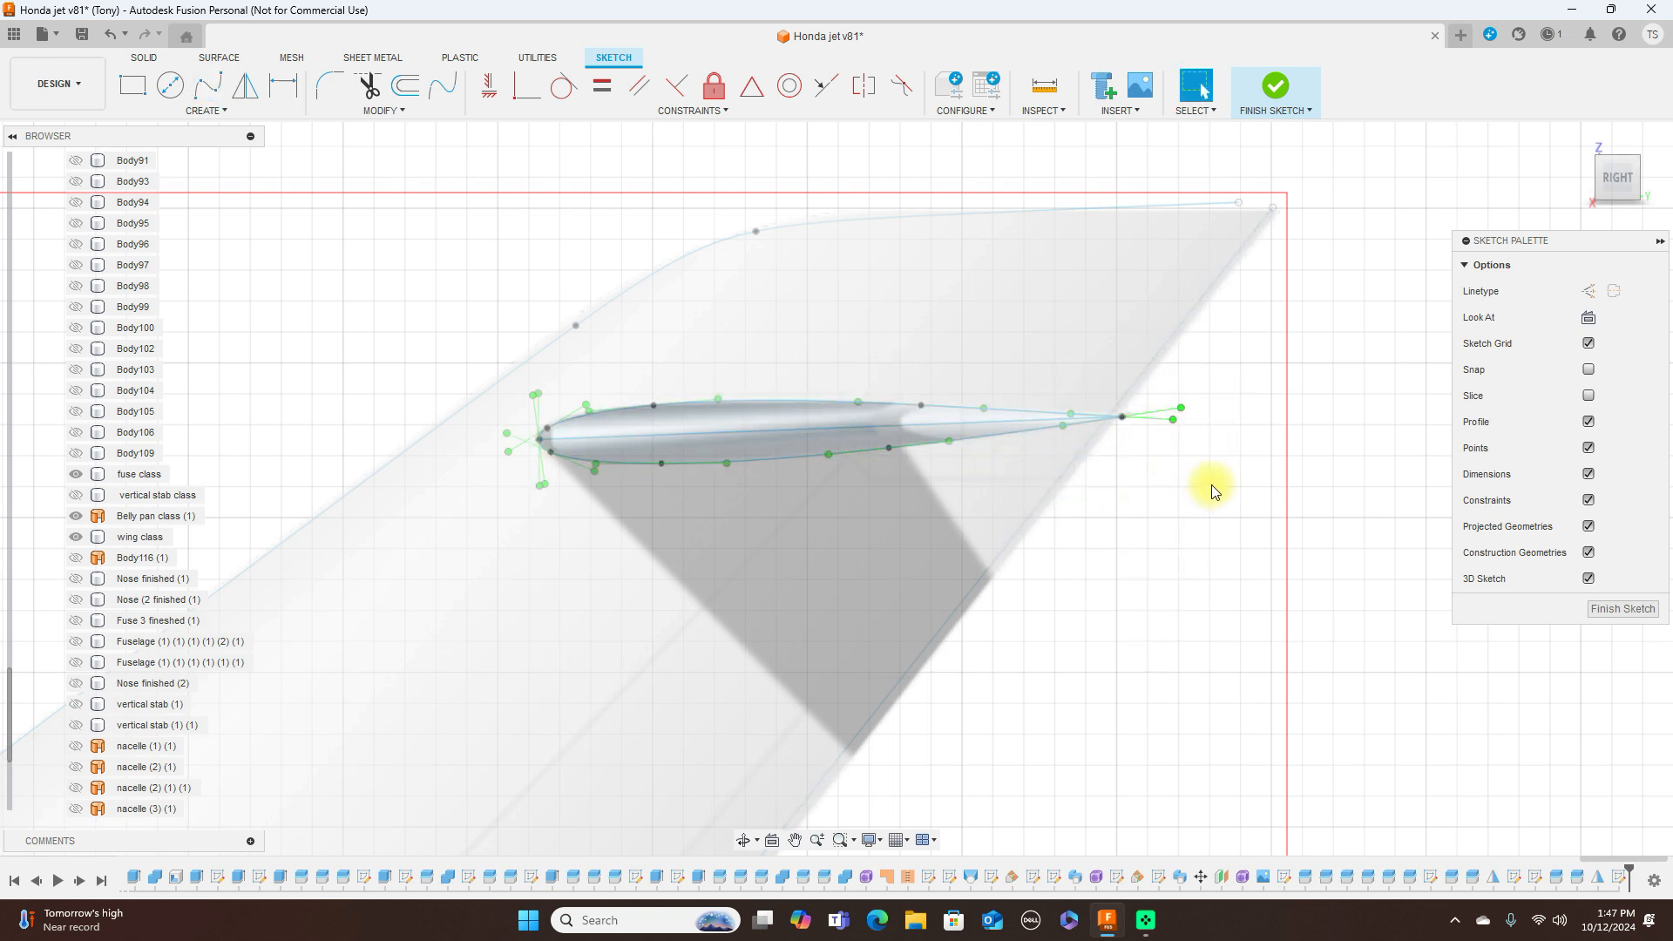
Finish the airfoil sketch and show all sketches again
left_click(1279, 87)
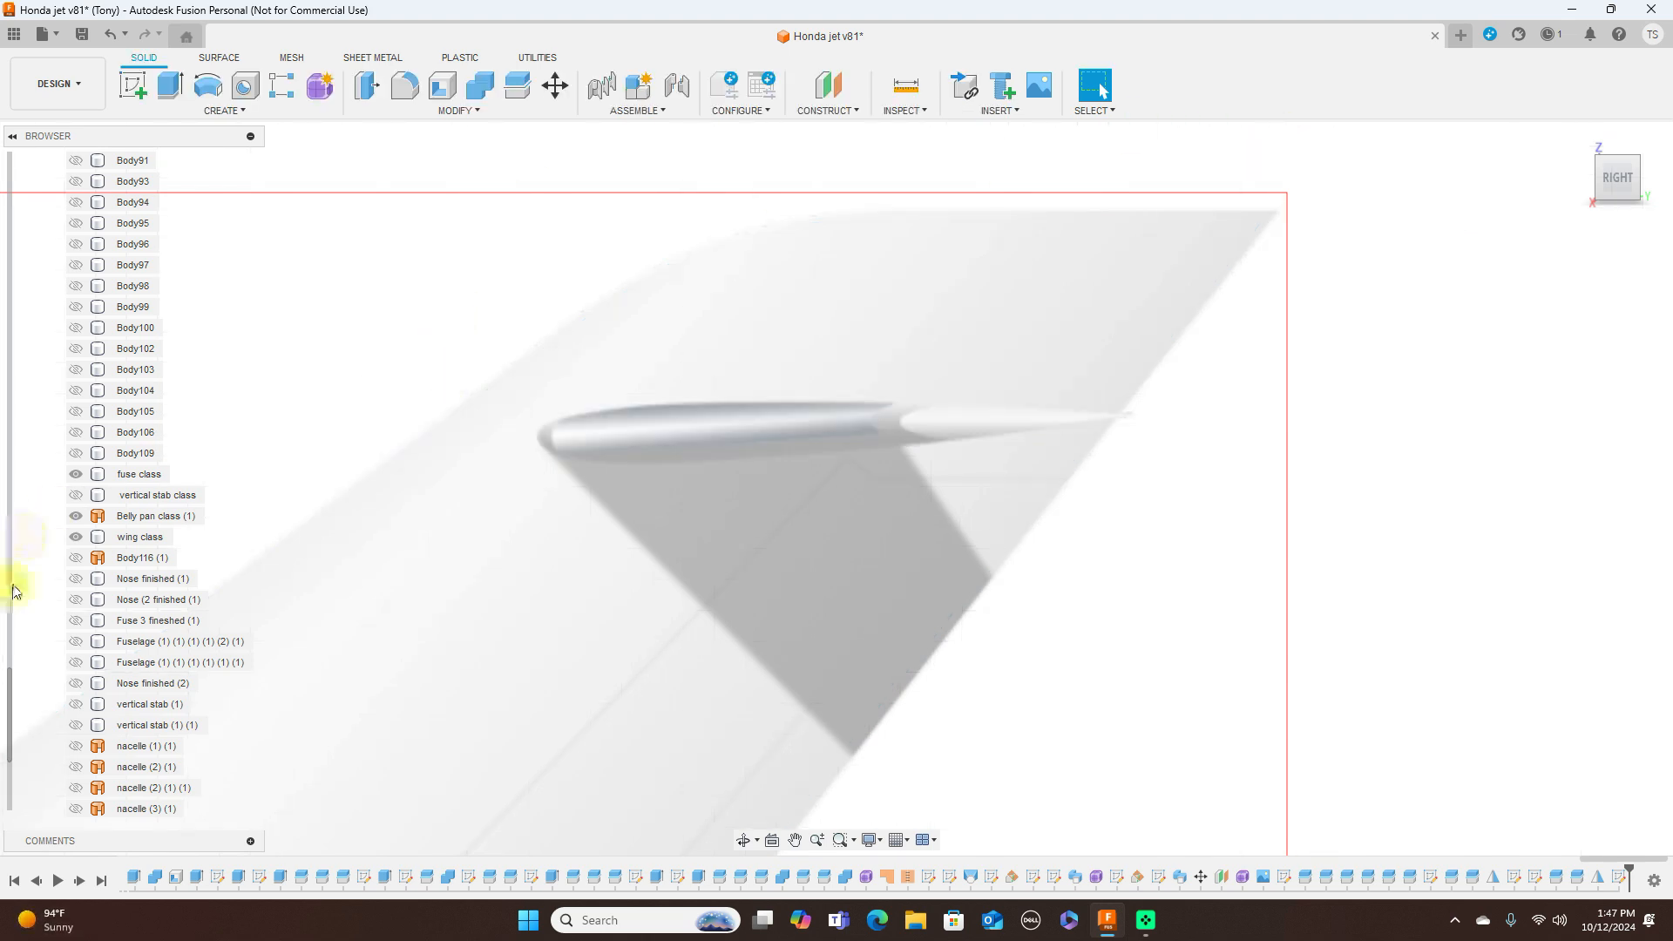
scroll(11, 601, "down", 3)
left_click(56, 788)
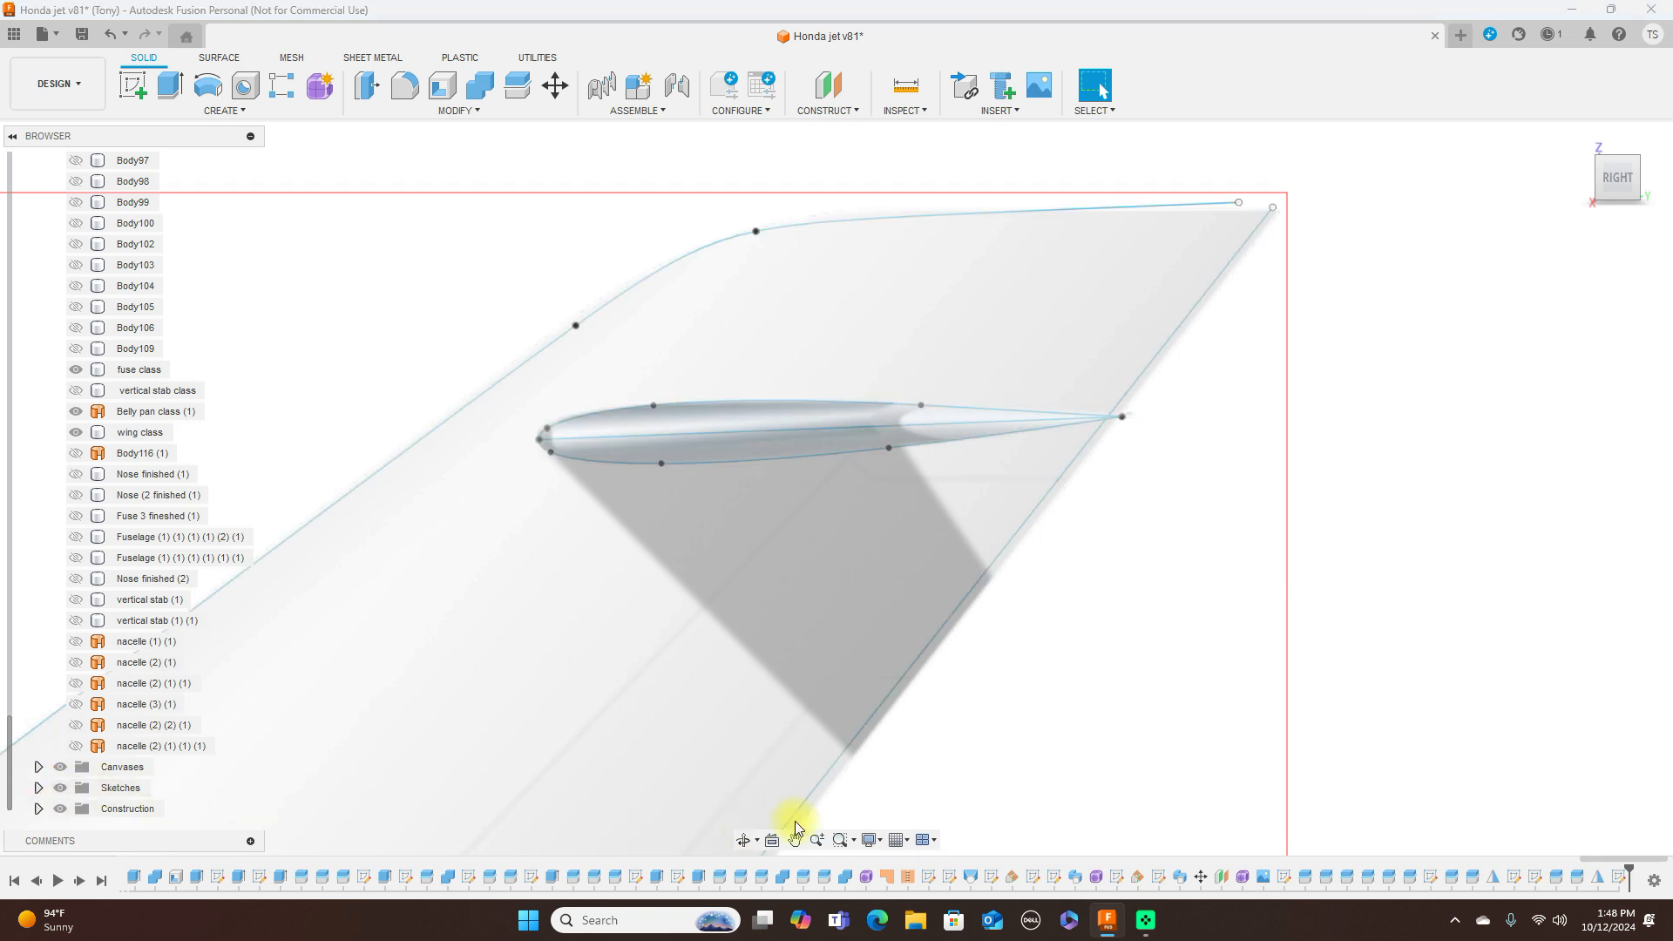
Create a construction plane at a 90-degree angle through the airfoil's center line
left_click(858, 113)
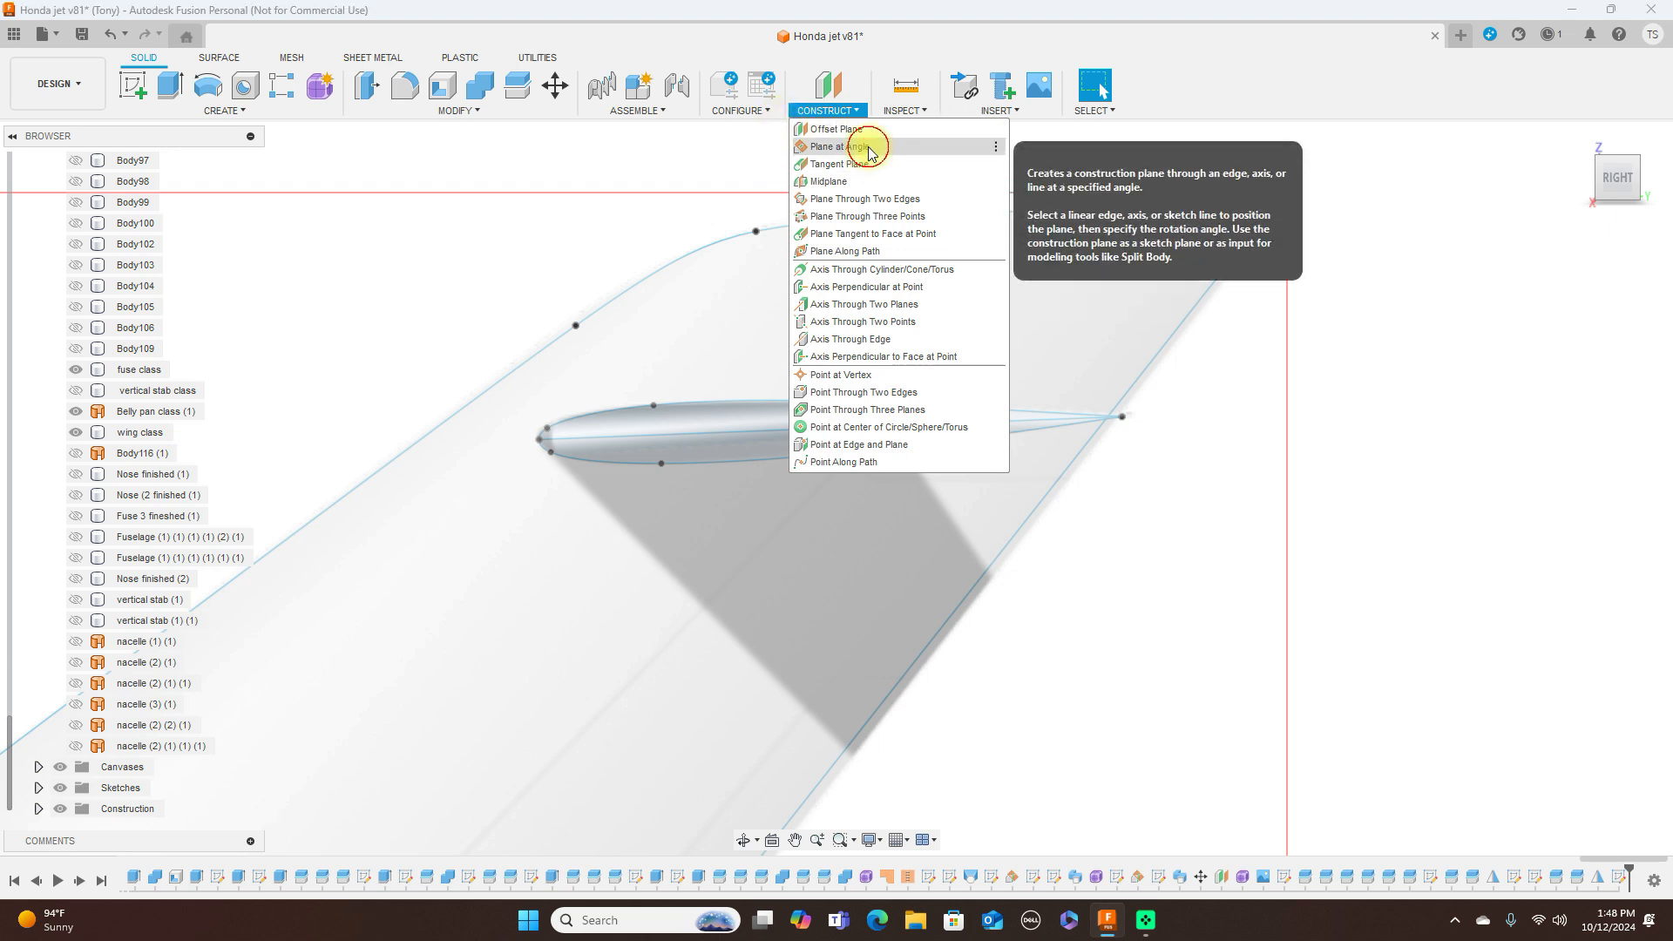
left_click(850, 147)
left_click(758, 431)
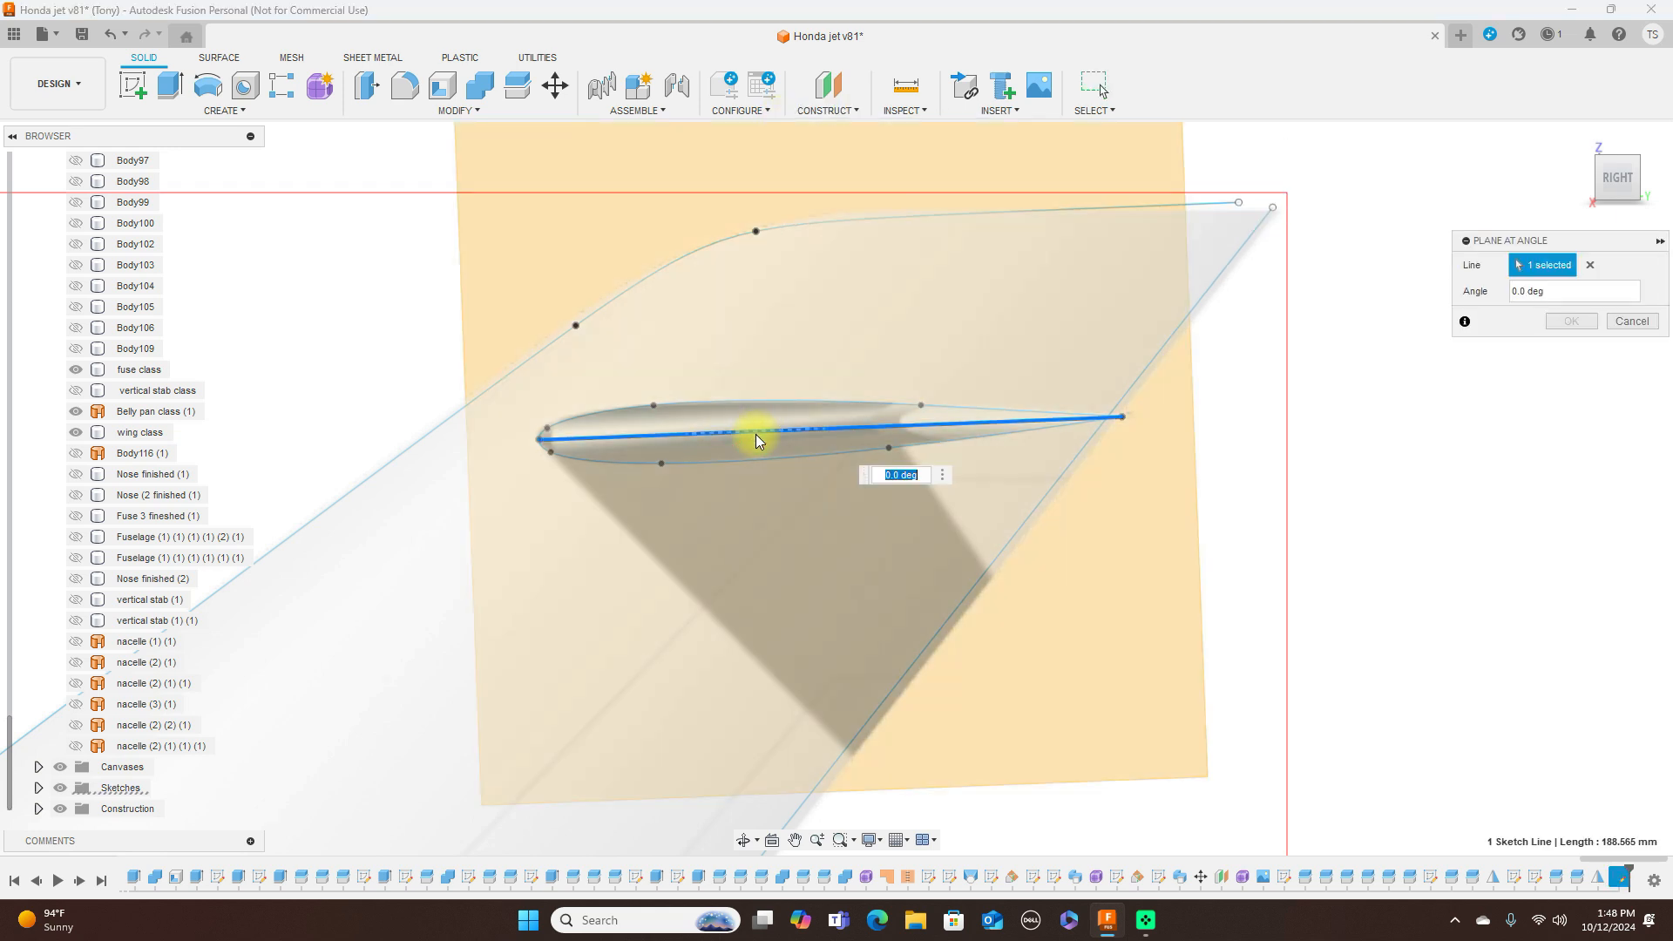
left_click(1514, 291)
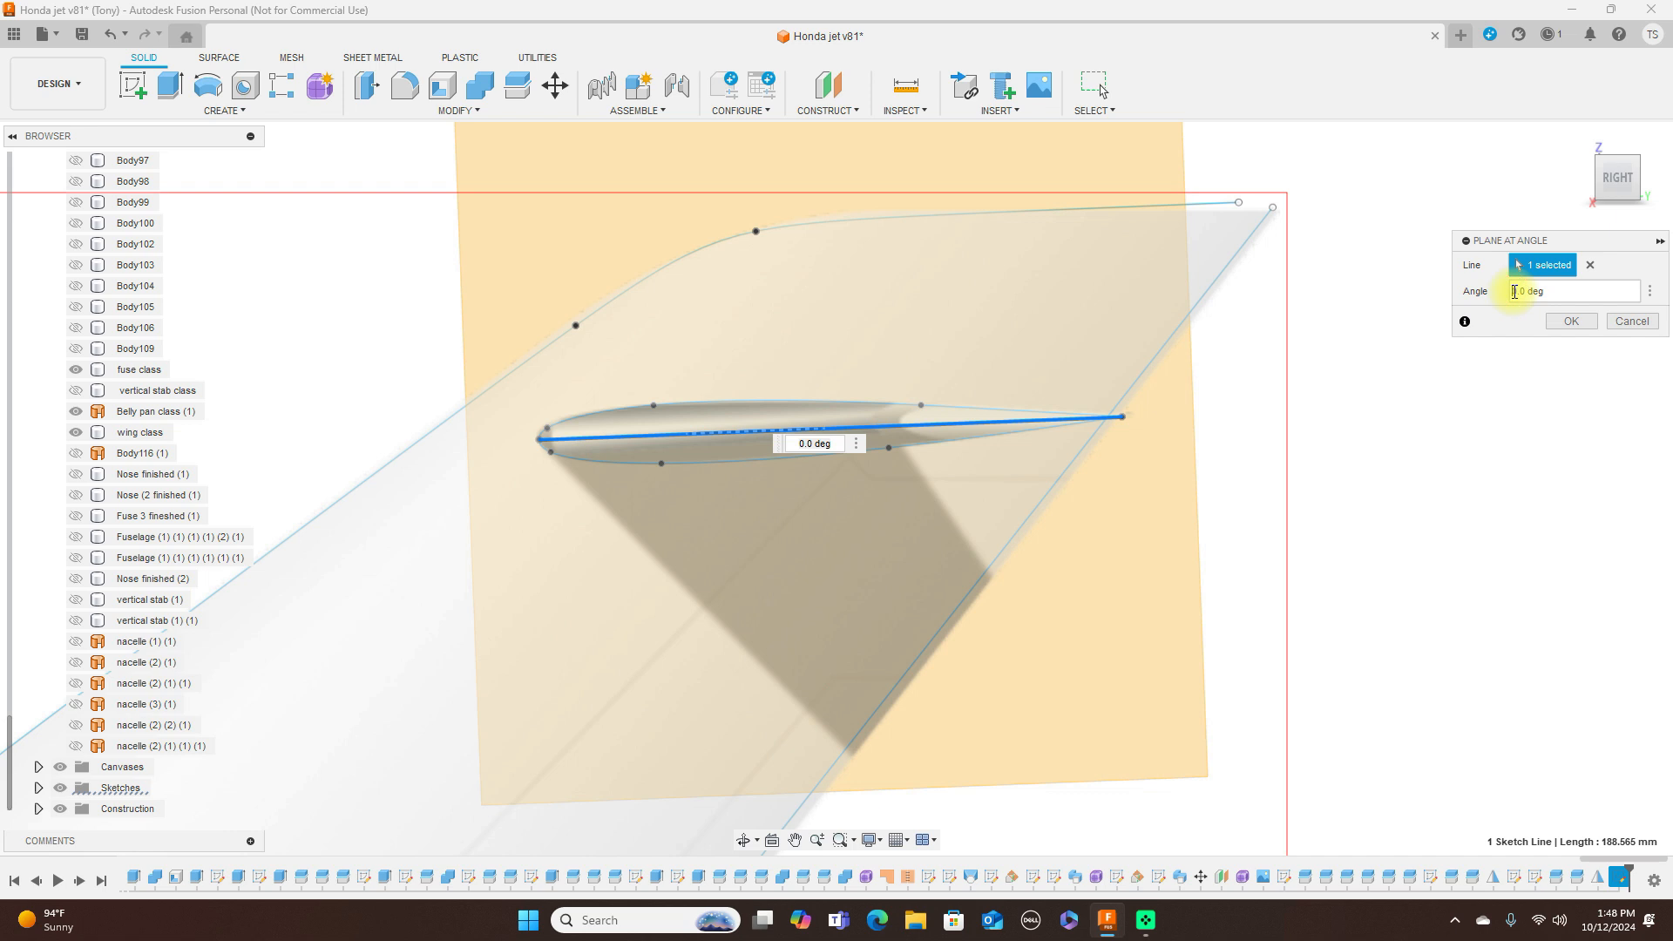
type("9")
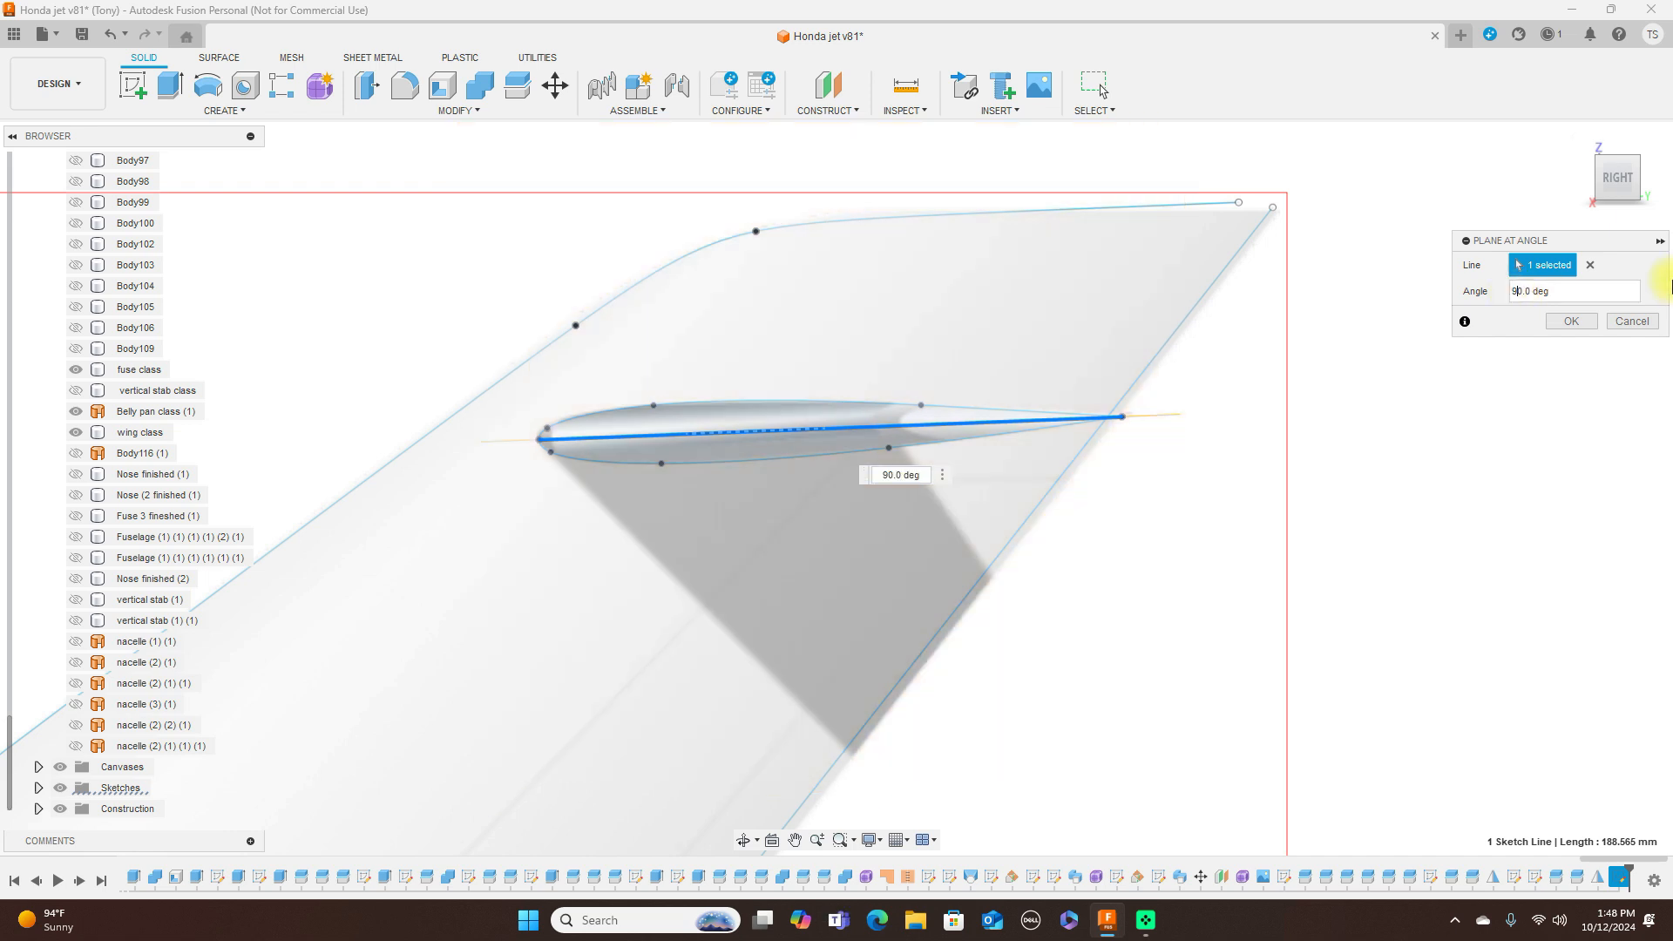
left_click(1579, 322)
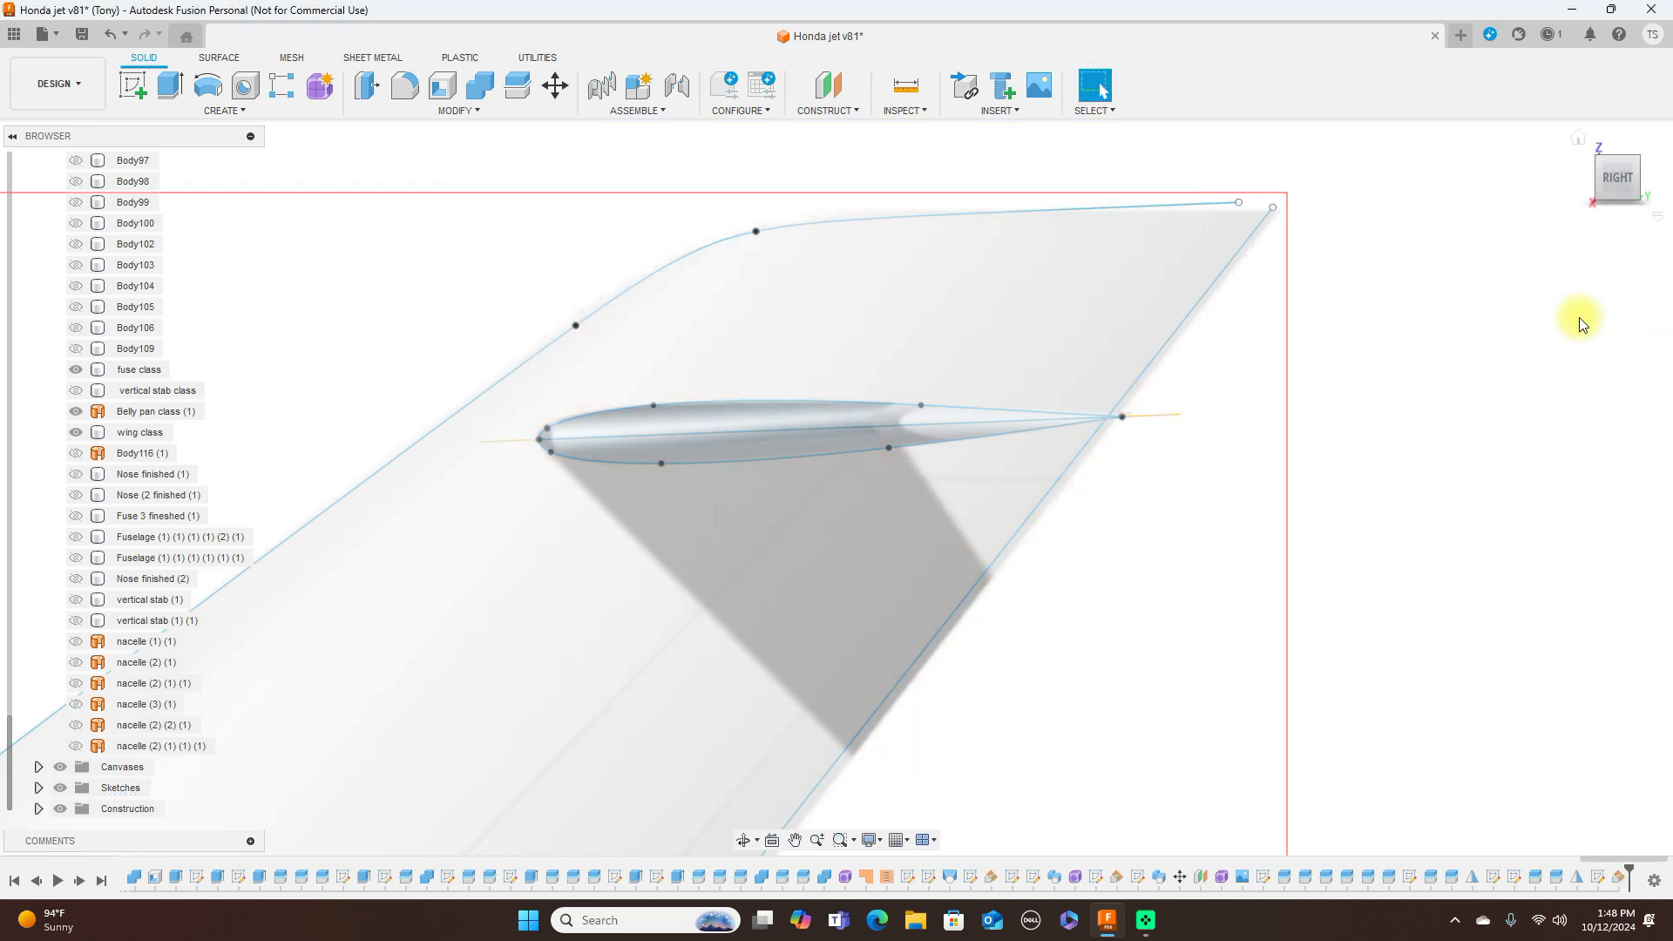
Start a new sketch on the angled construction plane, framed on the horizontal stabilizer in the top-view canvas
scroll(1246, 267, "down", 6)
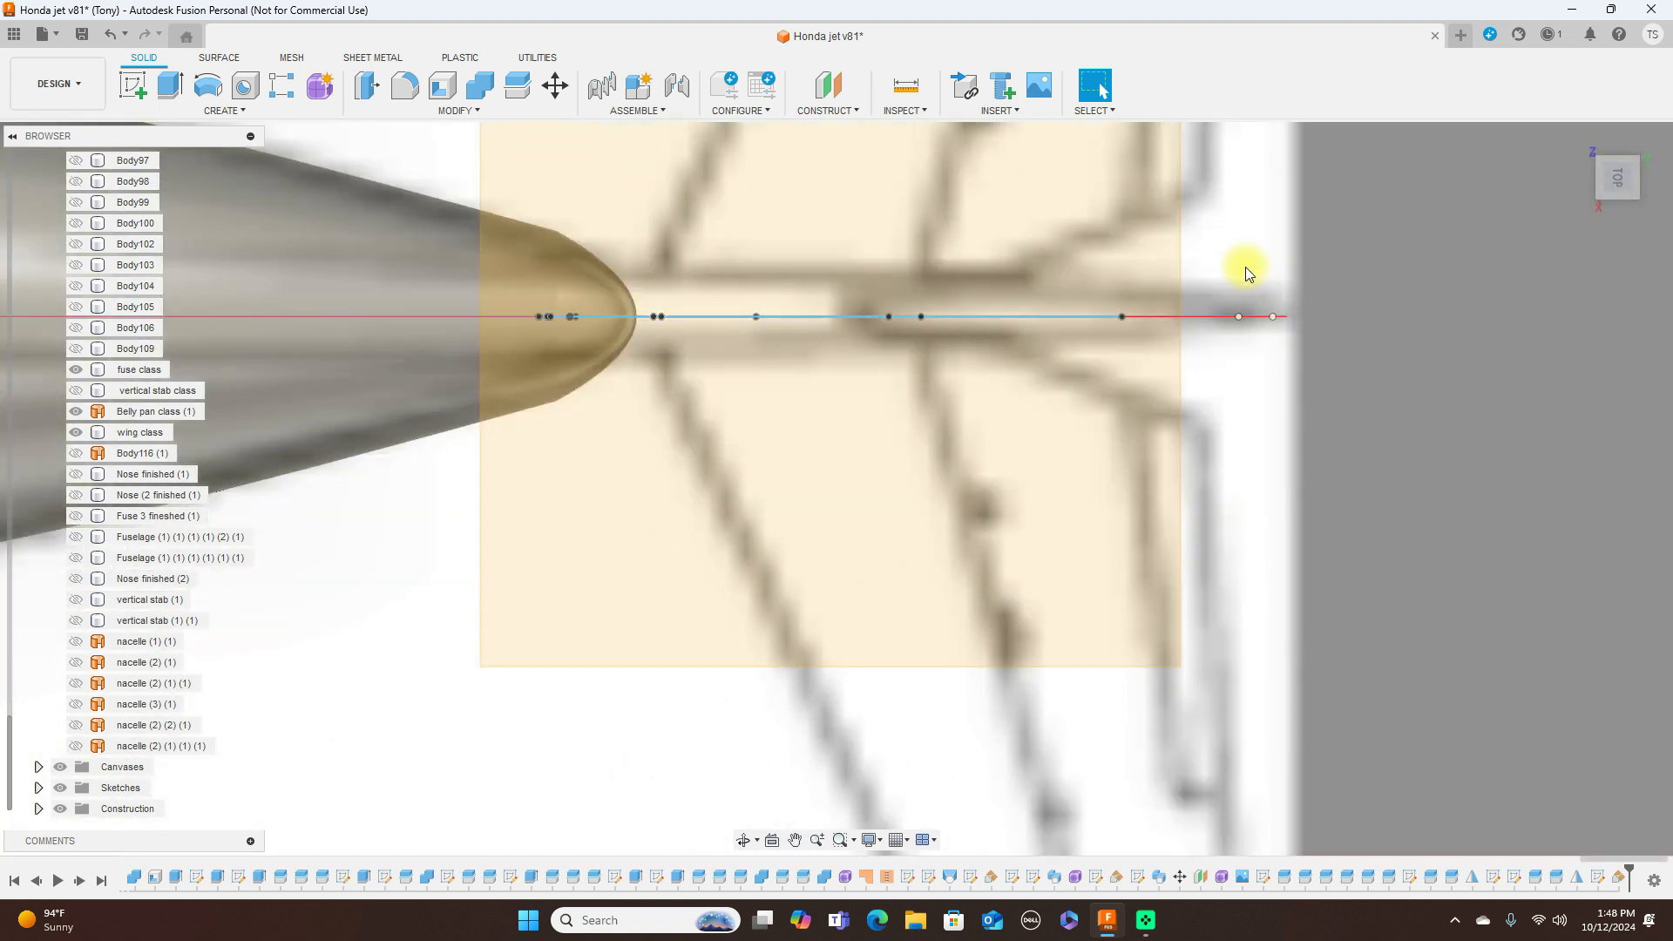
scroll(1519, 291, "down", 1)
middle_click_drag(1520, 289, 1268, 310)
scroll(1268, 311, "up", 3)
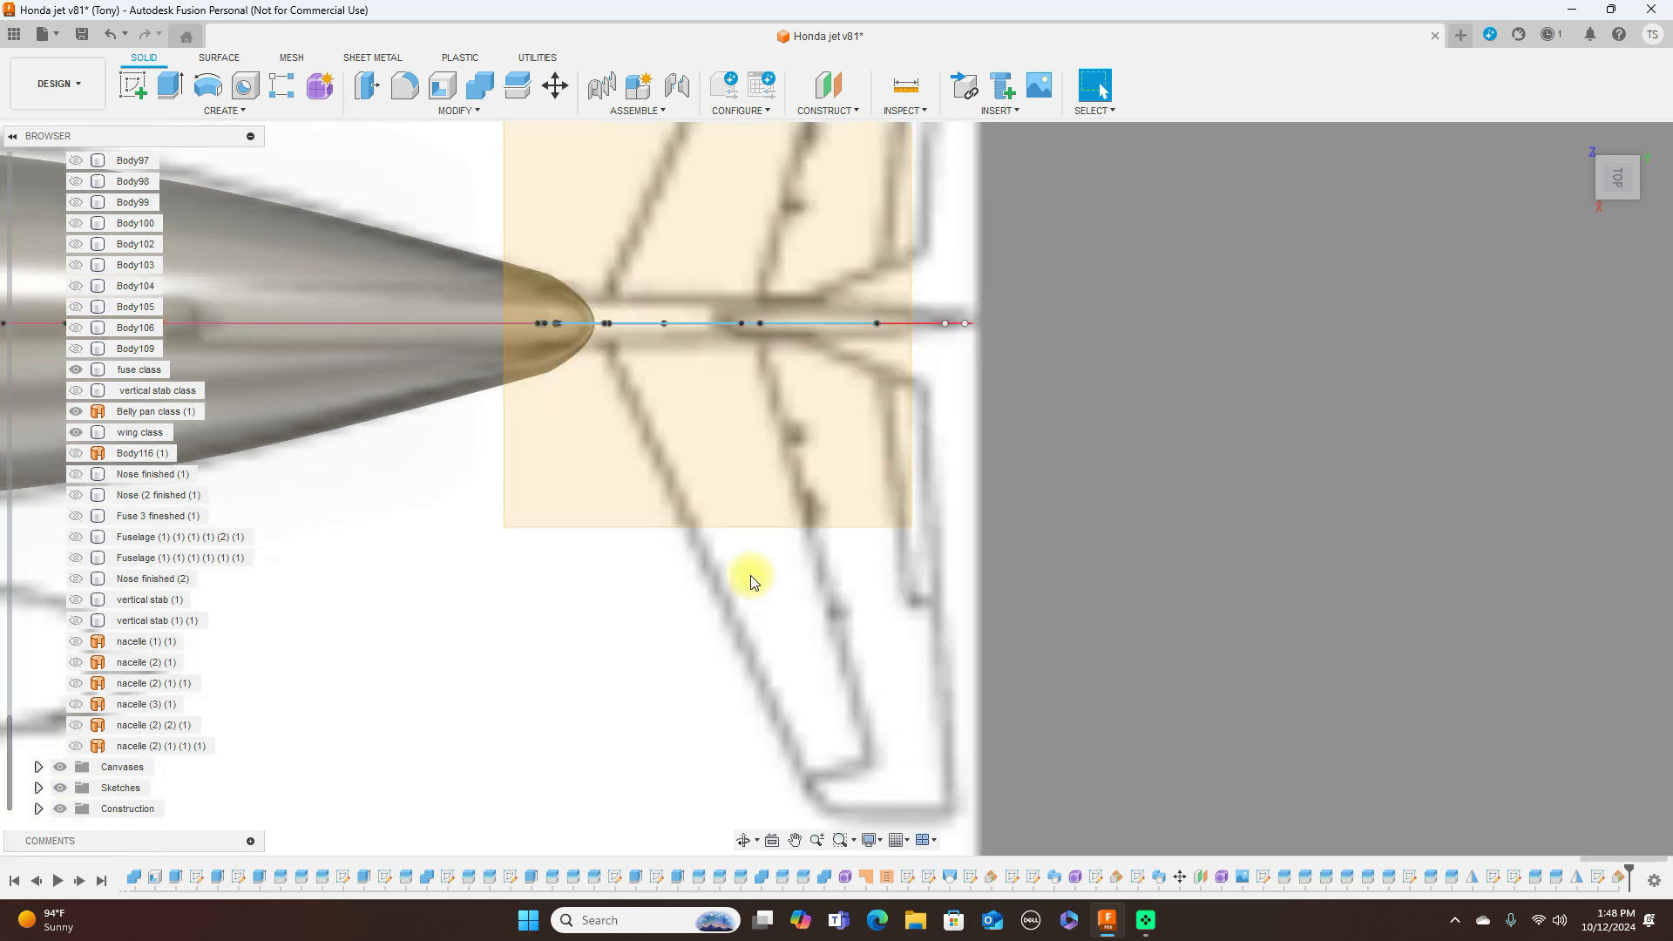
left_click(702, 420)
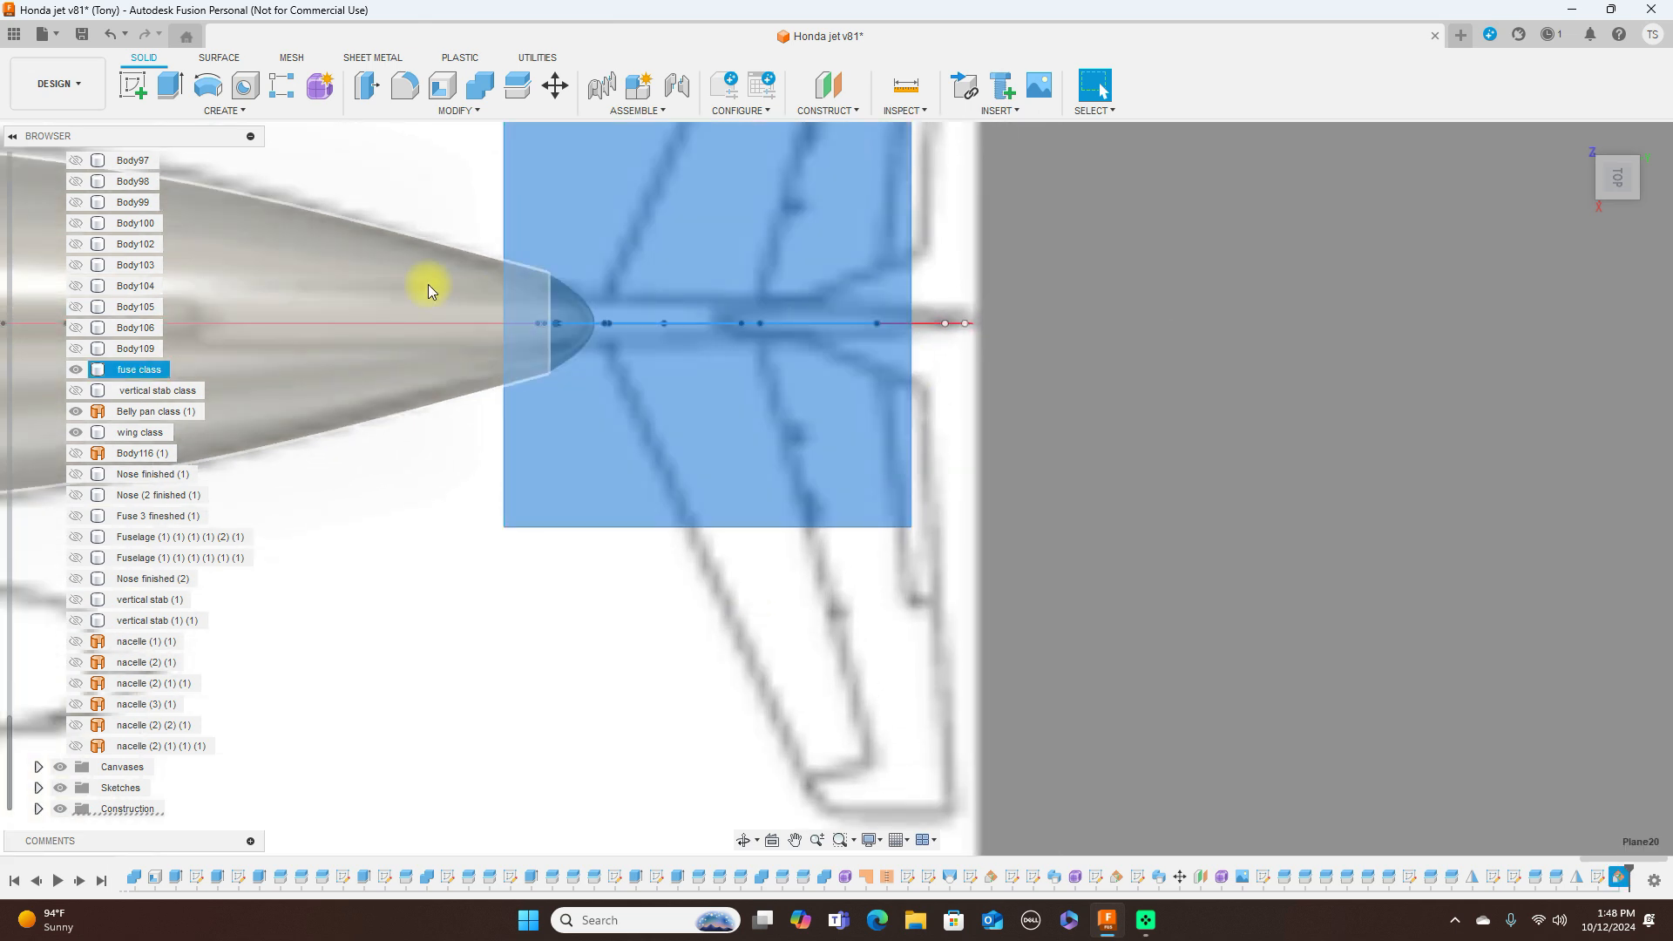
left_click(134, 87)
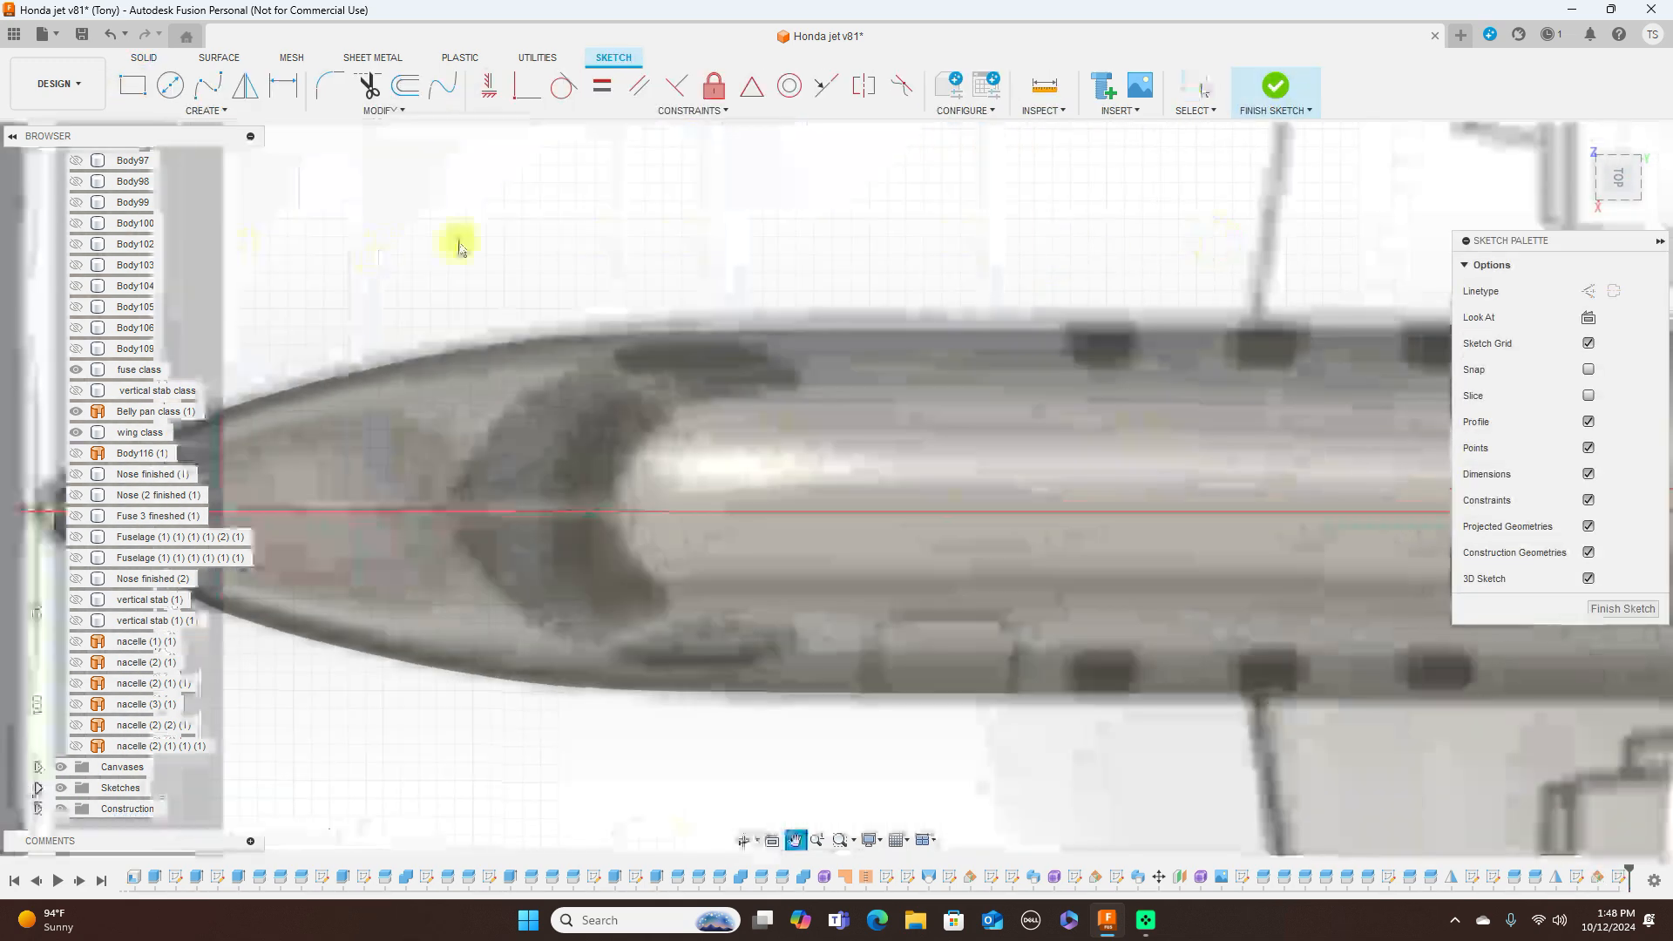
middle_click_drag(1258, 277, 314, 239)
middle_click_drag(1124, 229, 254, 188)
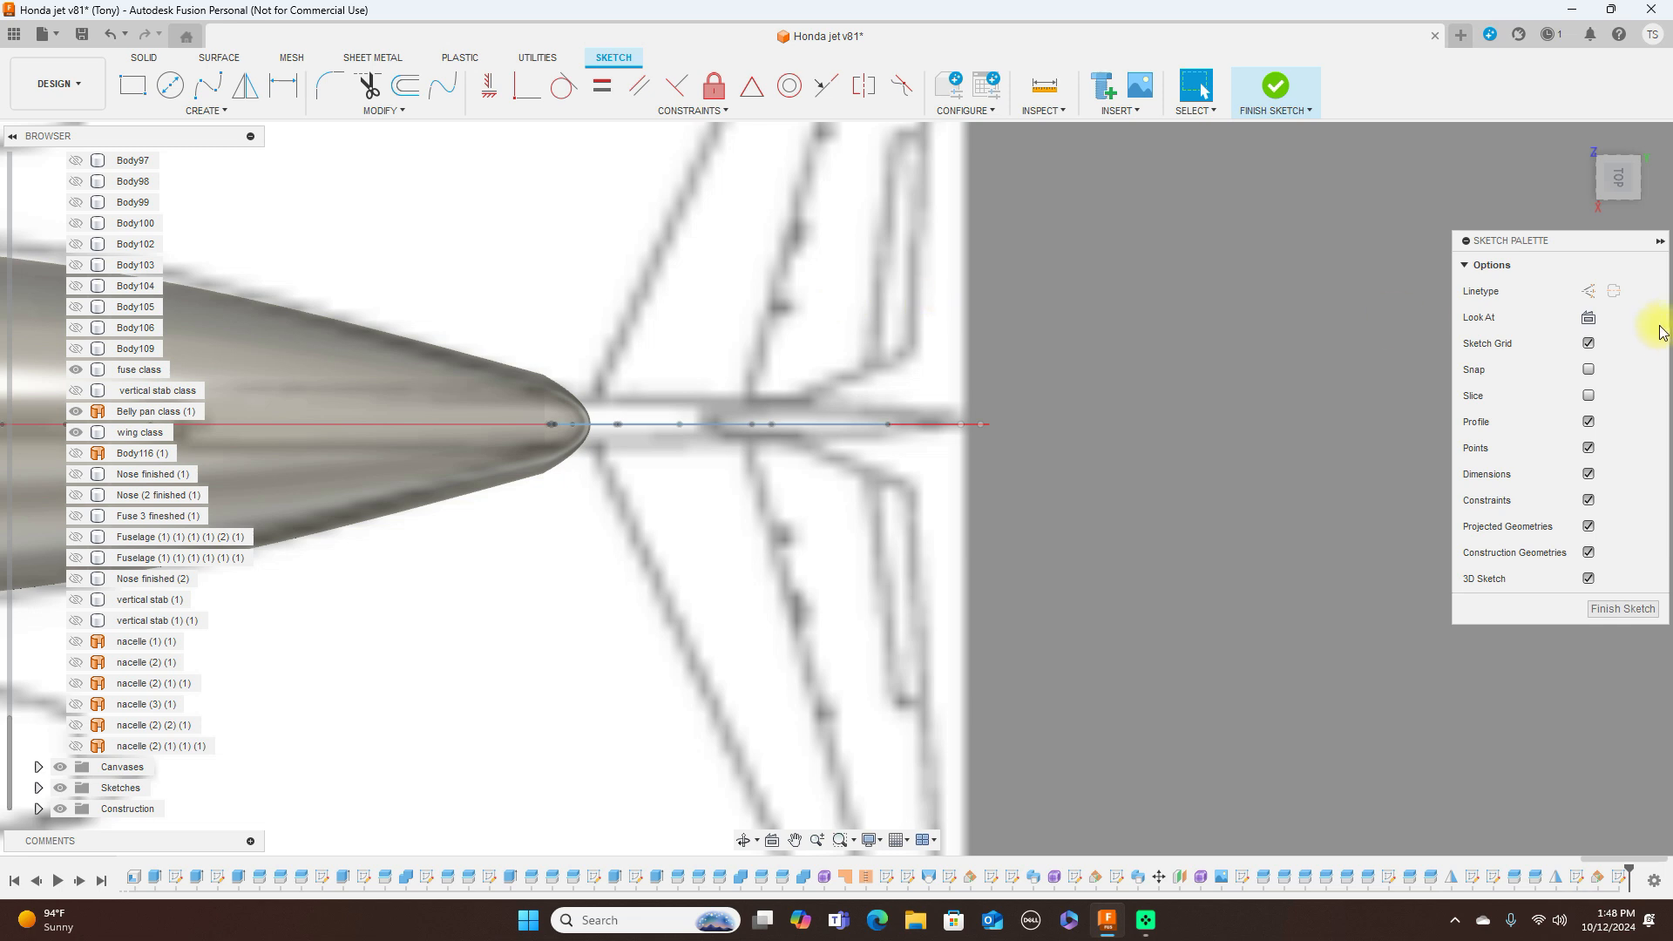
mouse_move(1609, 207)
mouse_move(1612, 196)
left_mouse_down()
mouse_move(1611, 137)
mouse_move(1613, 182)
left_mouse_up()
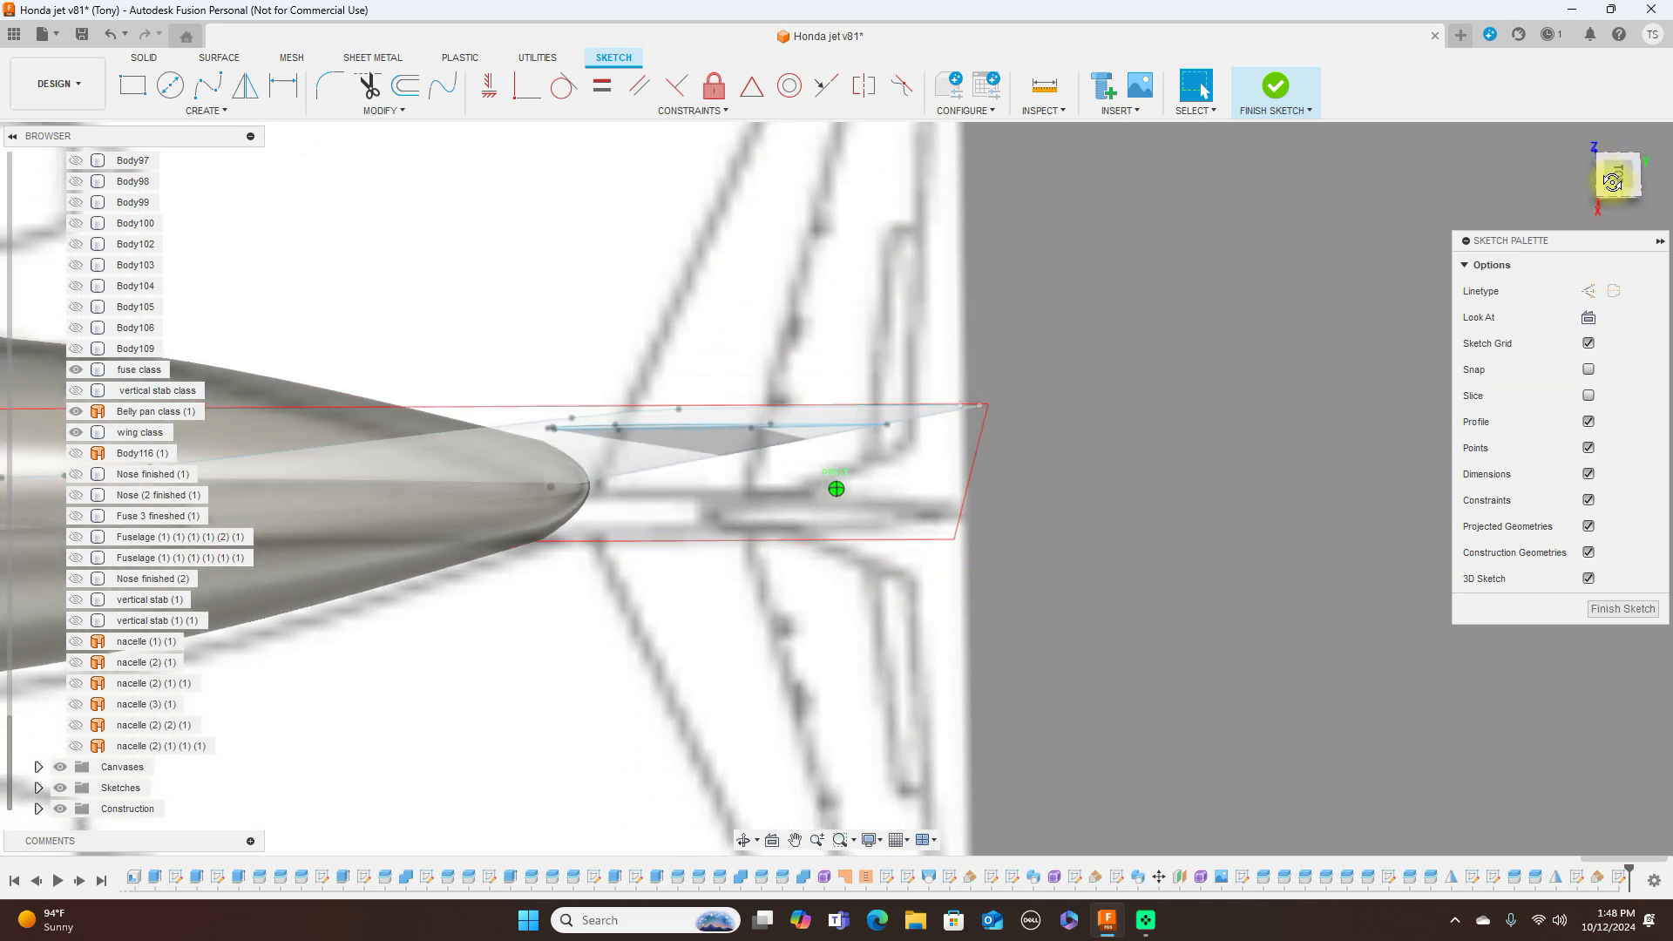
Draw the stabilizer's leading-edge line, about 320 mm at 60.1°, from the airfoil's front endpoint to the tip's front corner on the top-view canvas
scroll(819, 399, "up", 2)
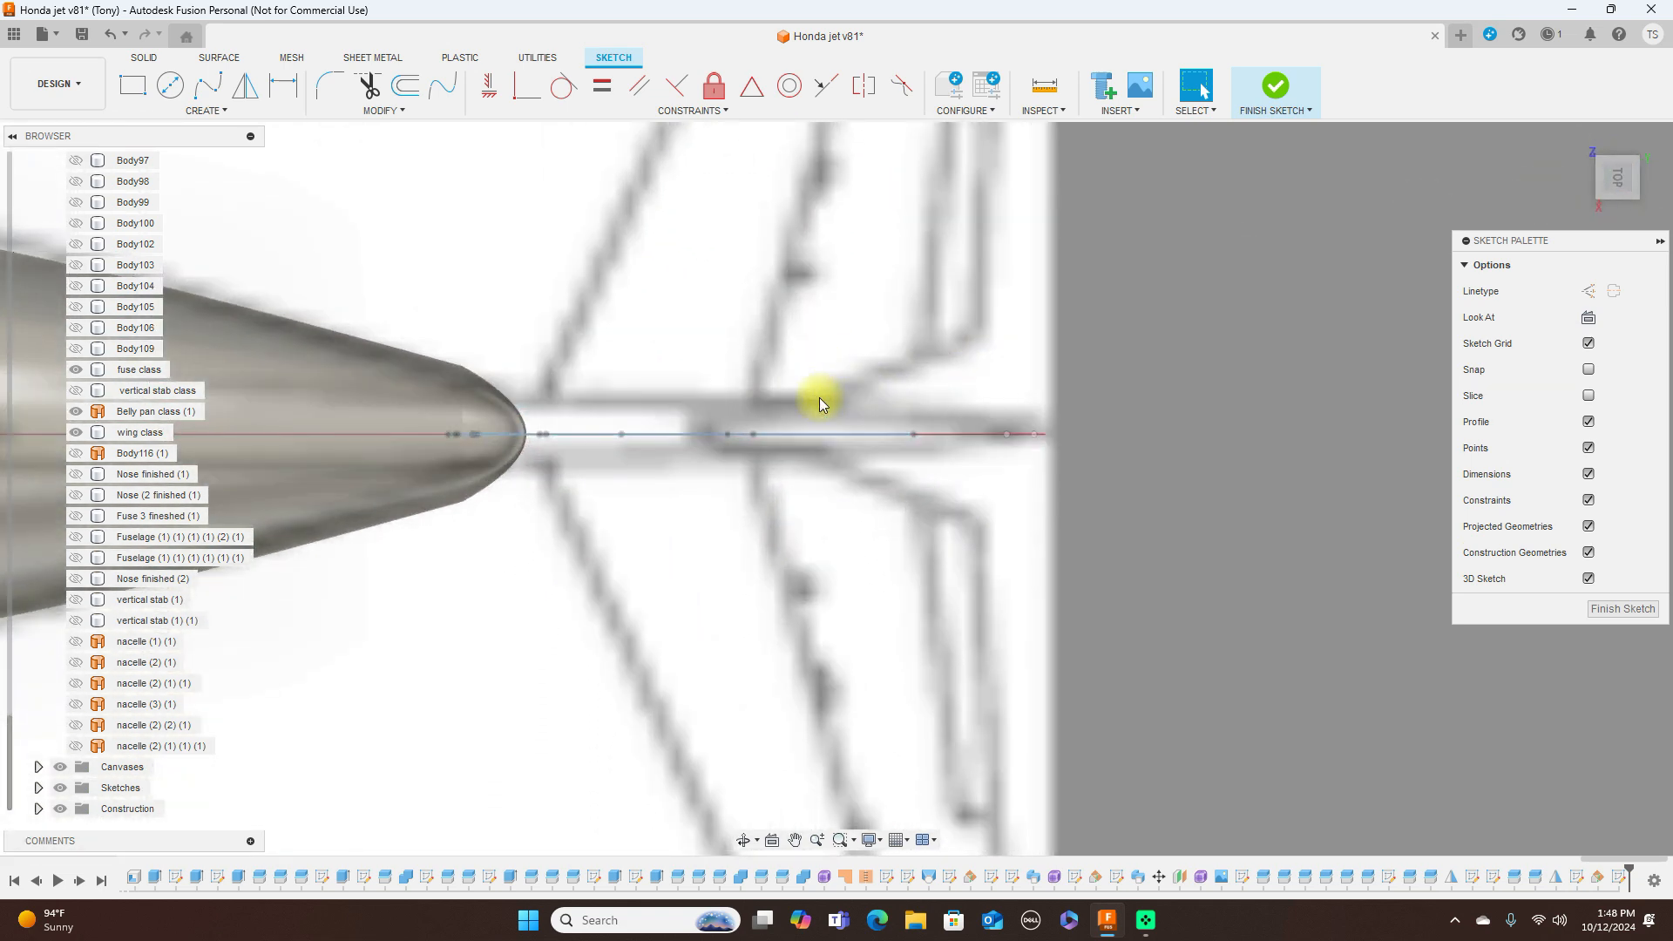
scroll(820, 398, "up", 1)
middle_click_drag(790, 332, 1057, 393)
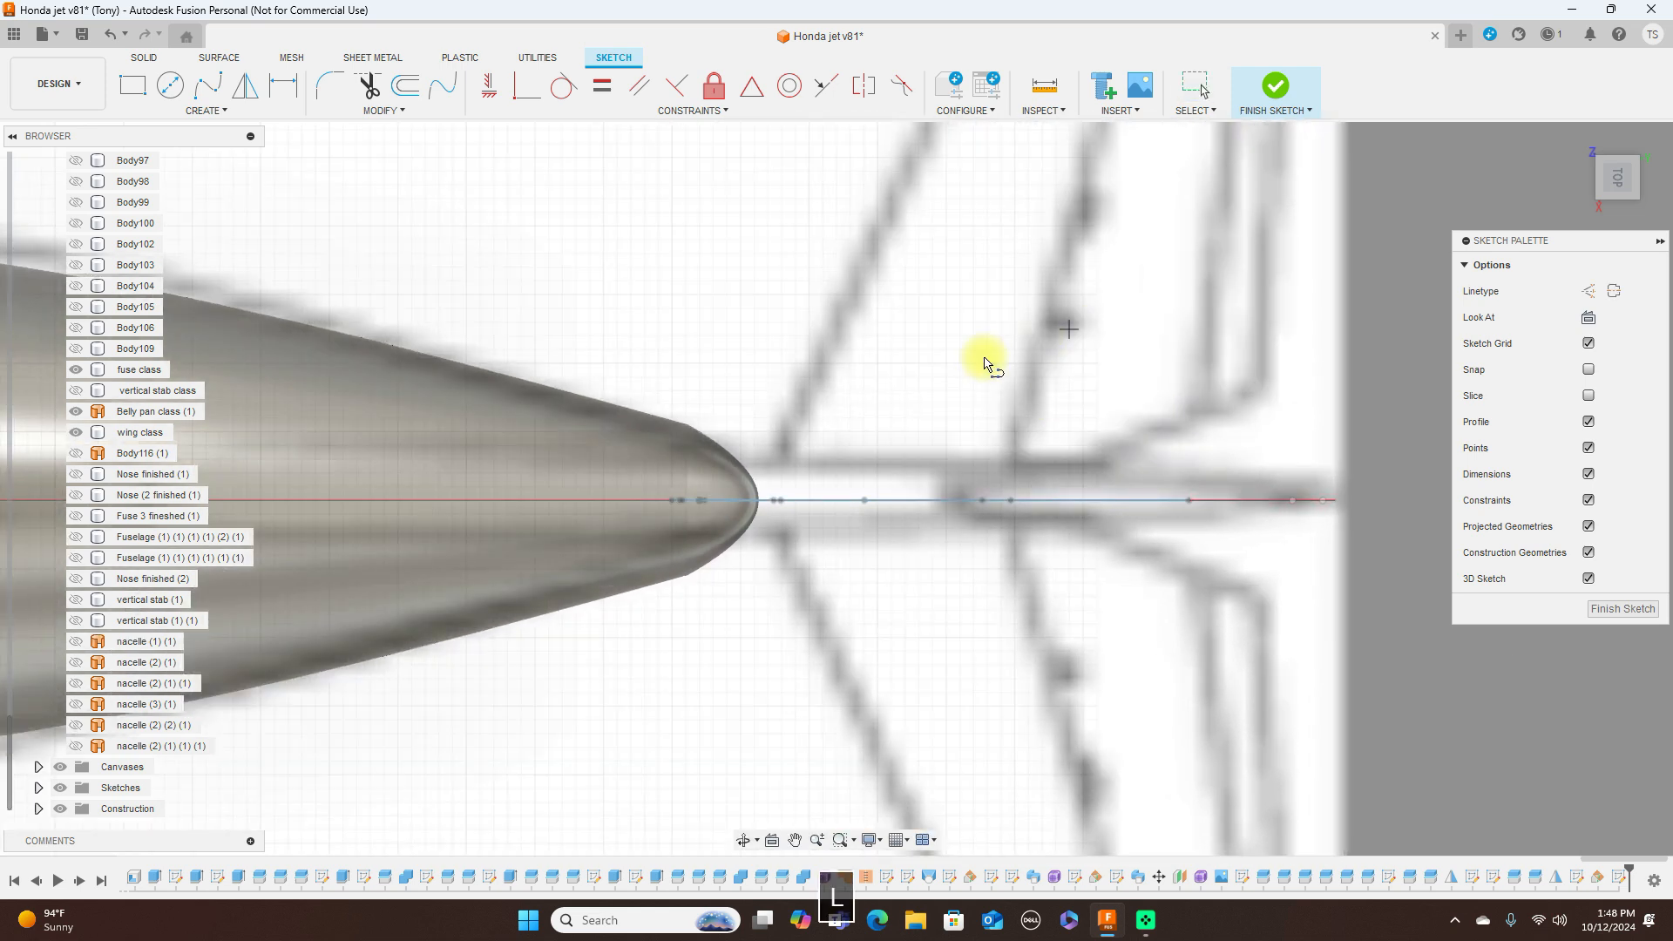
left_click(672, 500)
scroll(881, 273, "down", 2)
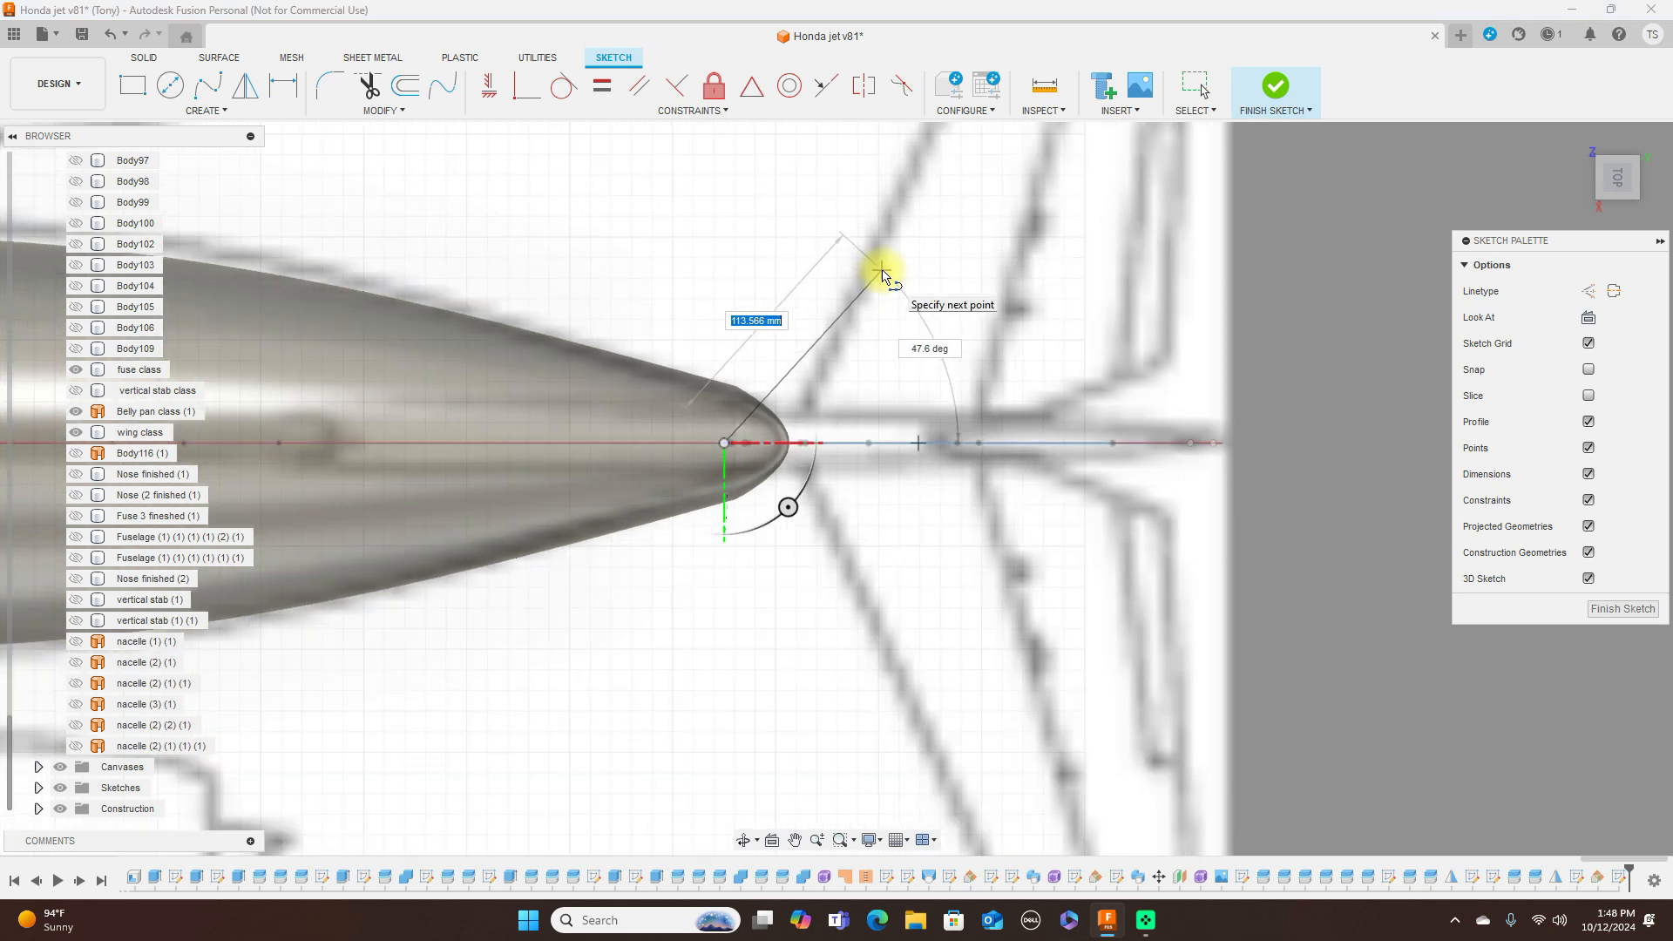
middle_click_drag(862, 284, 725, 553)
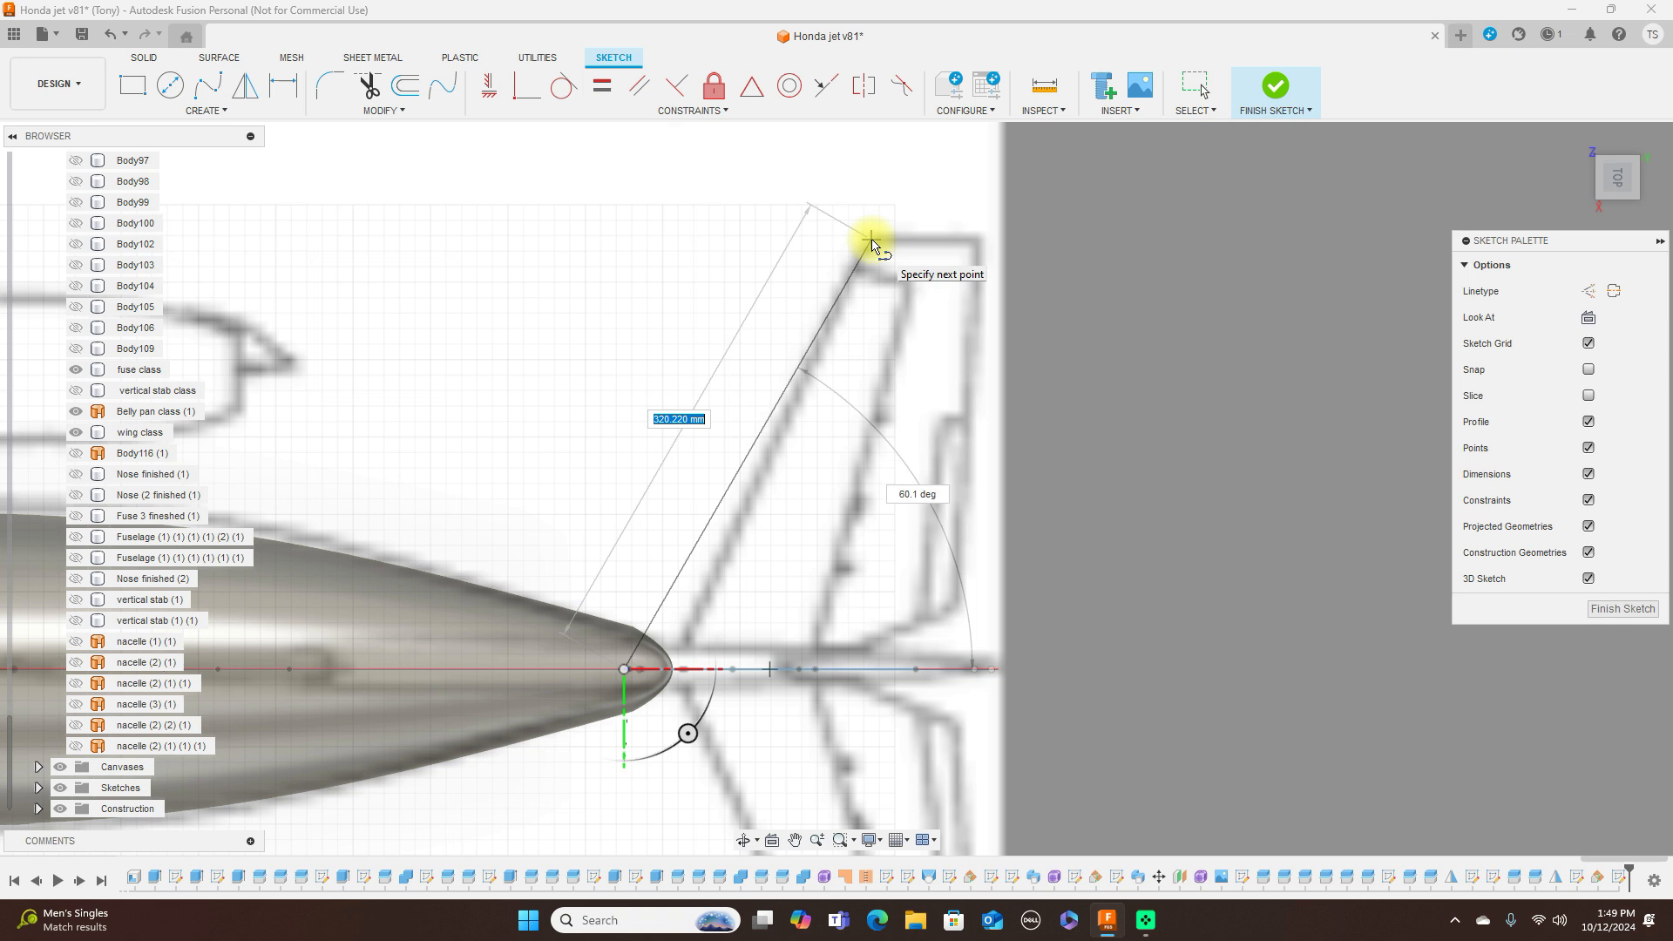
left_click(871, 239)
right_click(871, 239)
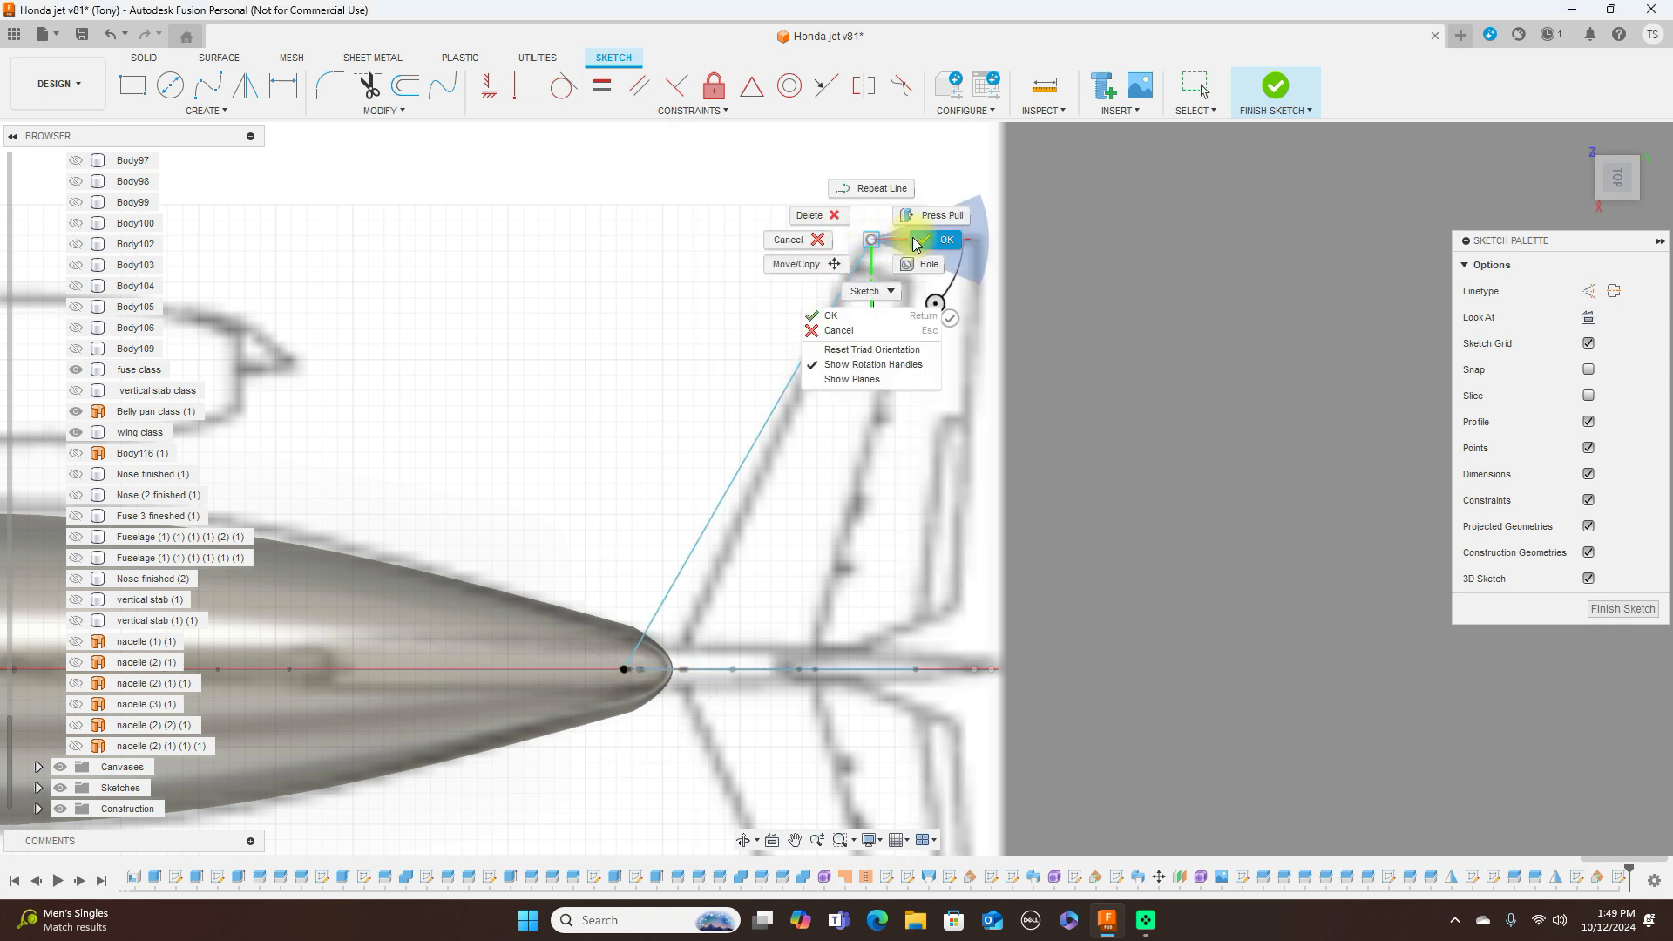
left_click(913, 239)
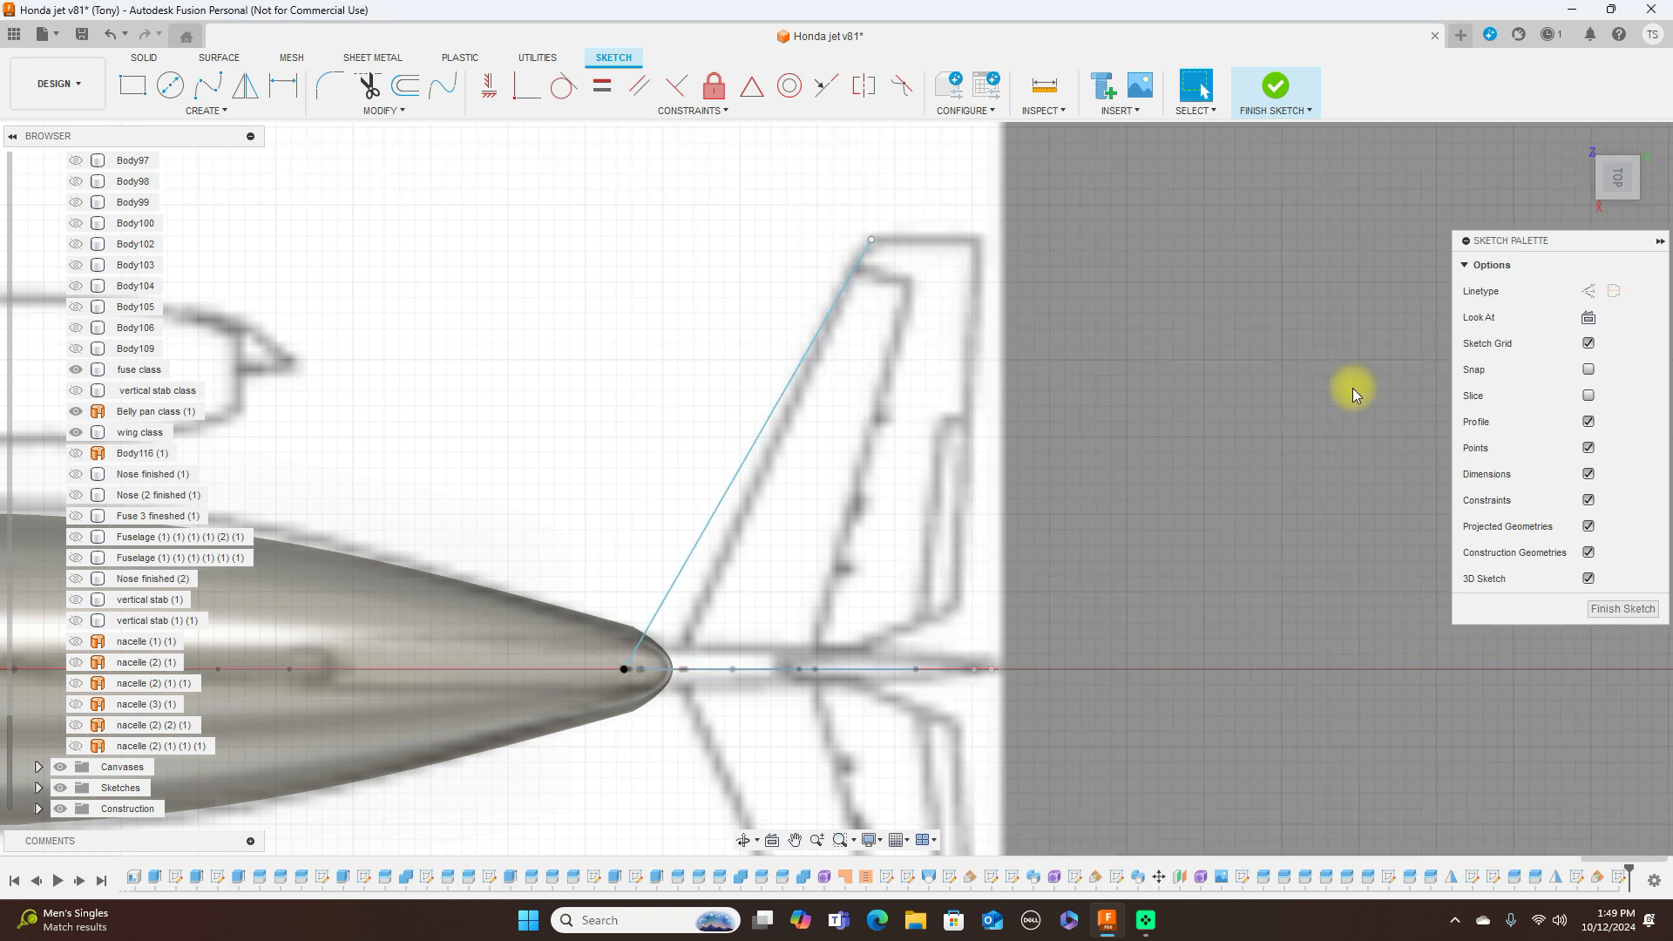
Draw the trailing-edge line, about 278 mm long, from the airfoil's rear endpoint to the tip's rear corner, and finish the sketch
mouse_move(1614, 207)
mouse_move(1617, 196)
left_mouse_down()
mouse_move(1617, 153)
mouse_move(1621, 190)
left_mouse_up()
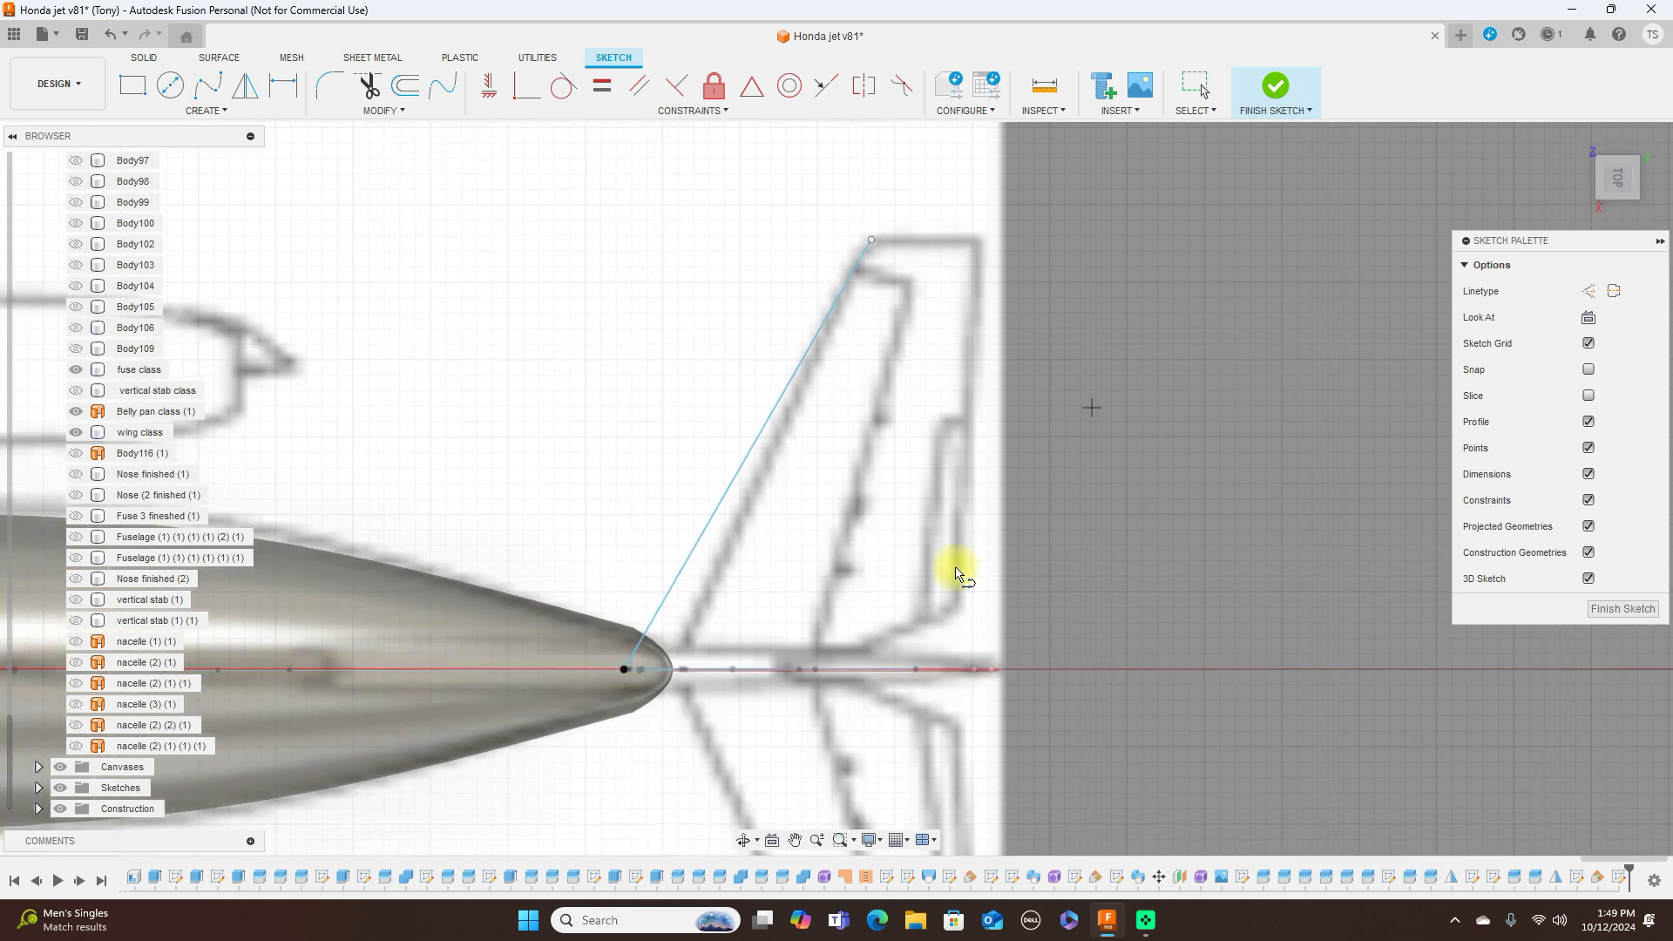
left_click(916, 669)
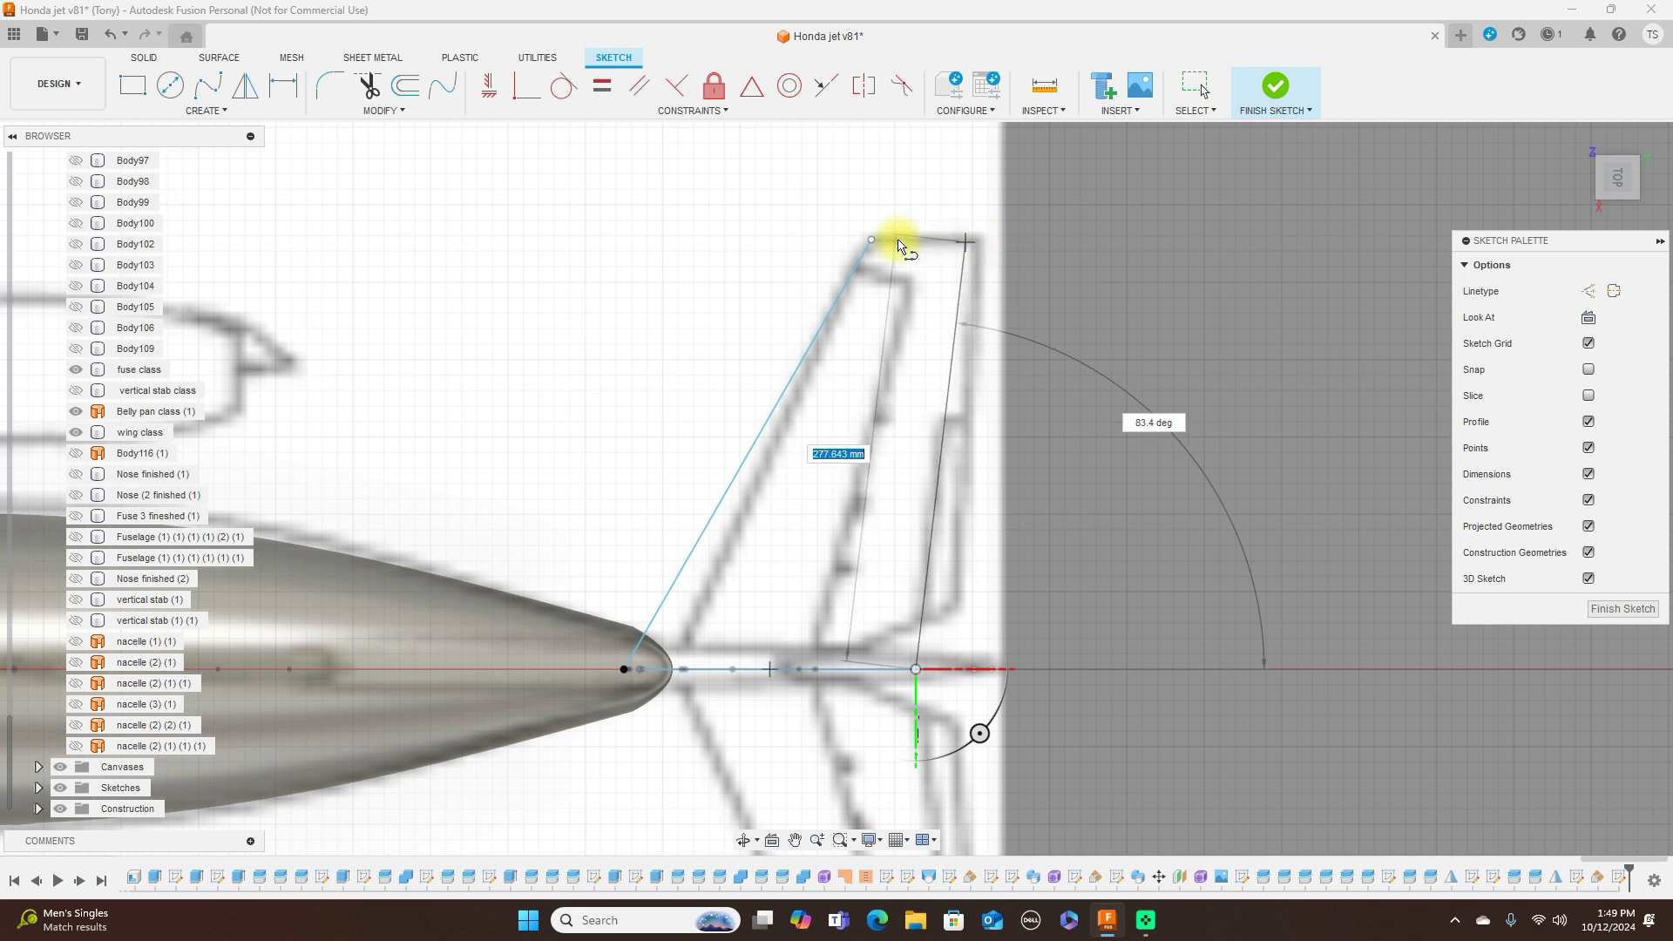
left_click(974, 239)
right_click(976, 239)
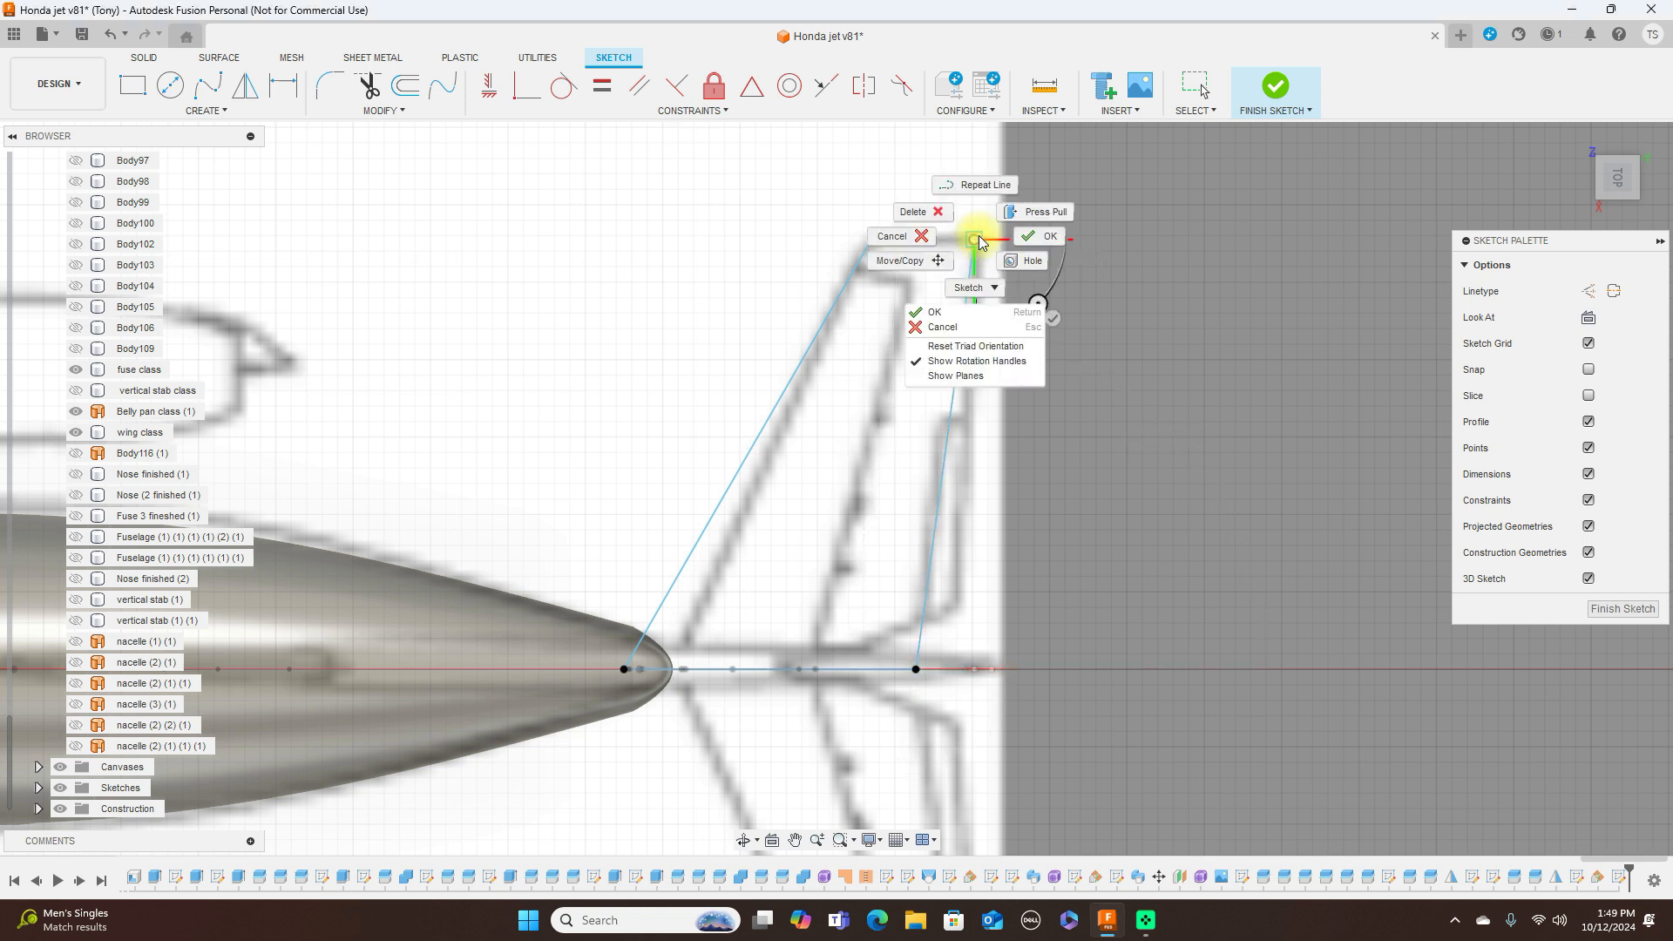
left_click(1035, 239)
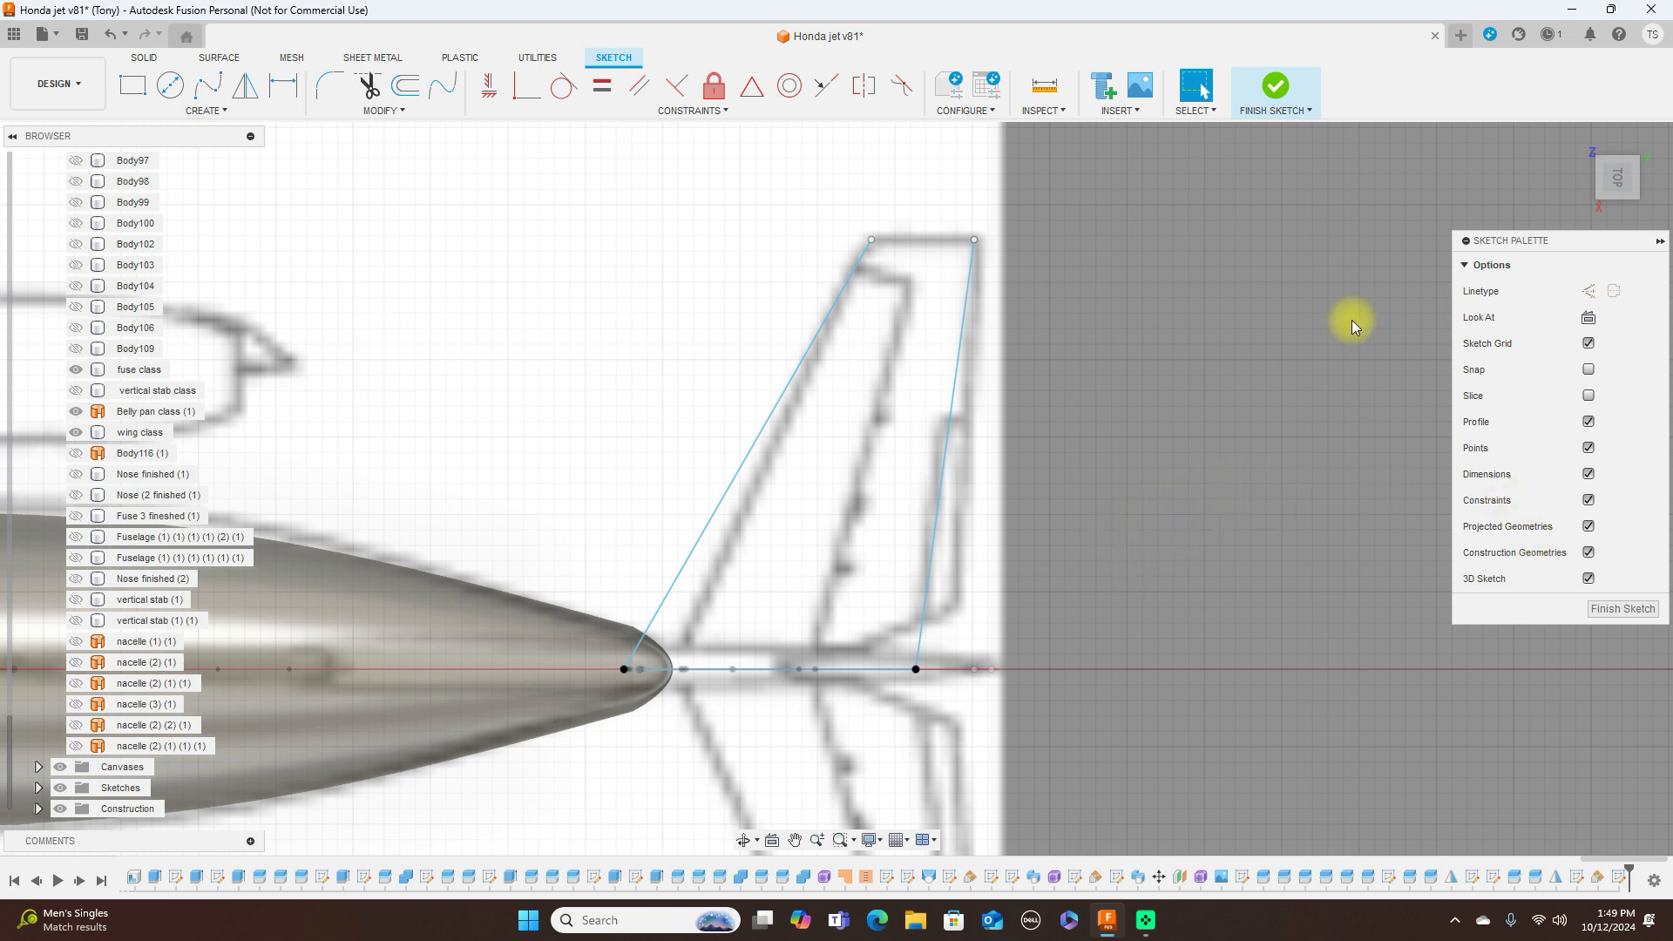
left_click(1272, 89)
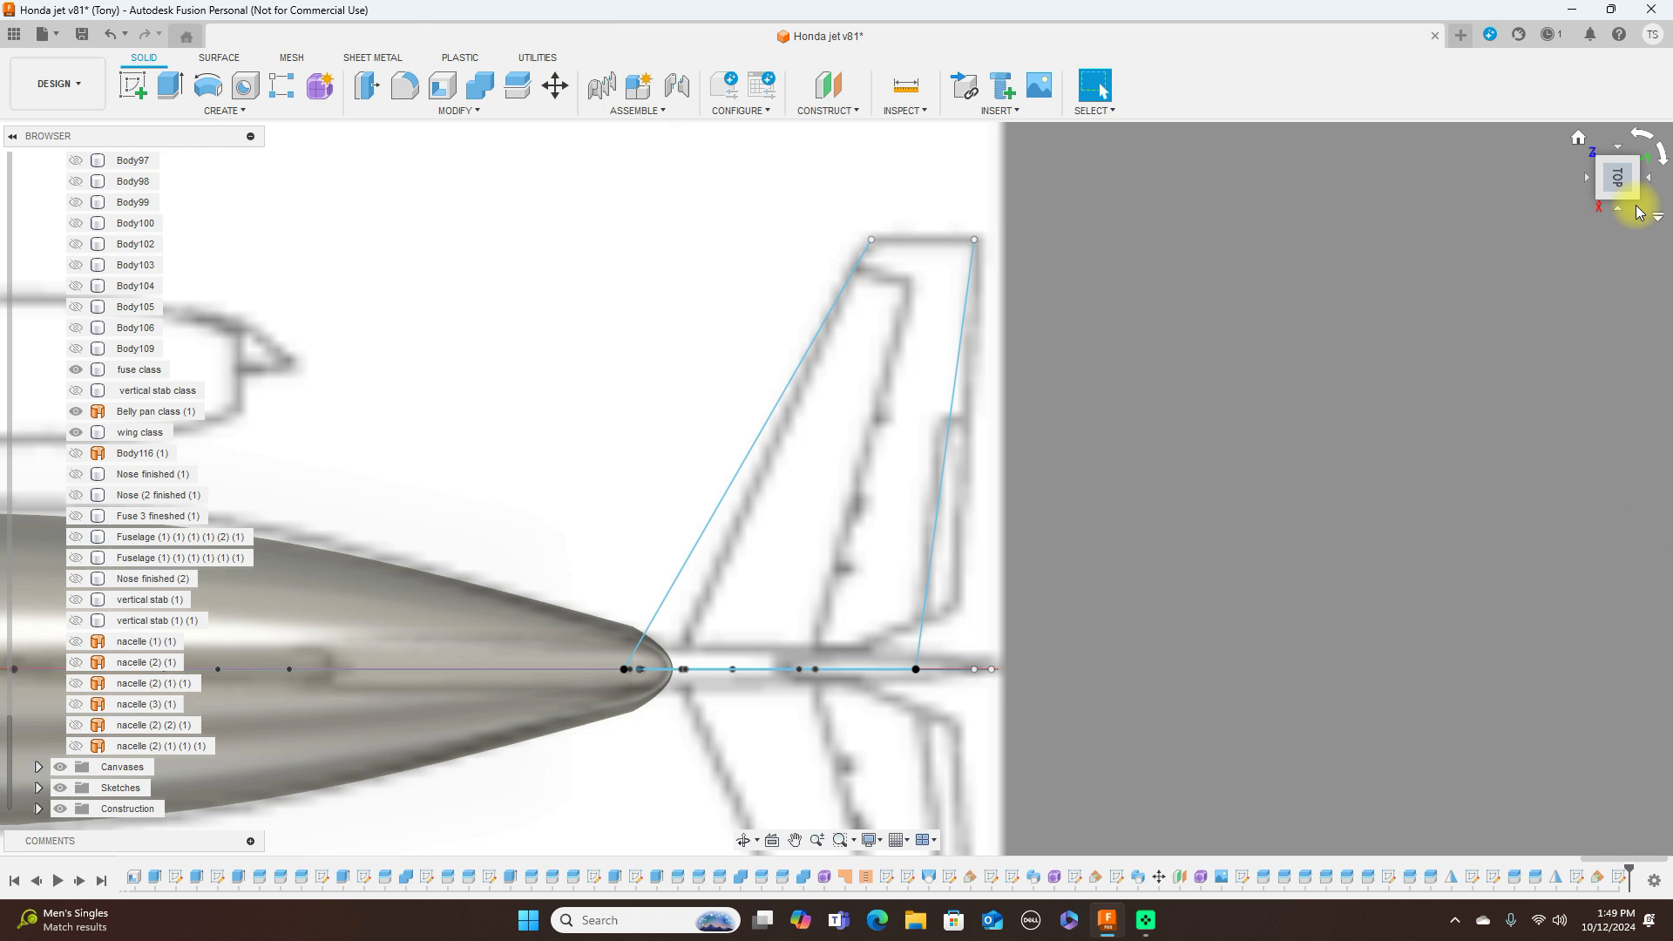
Start a Path + Guide Rail sweep with both halves of the root airfoil as profiles
left_click(1638, 210)
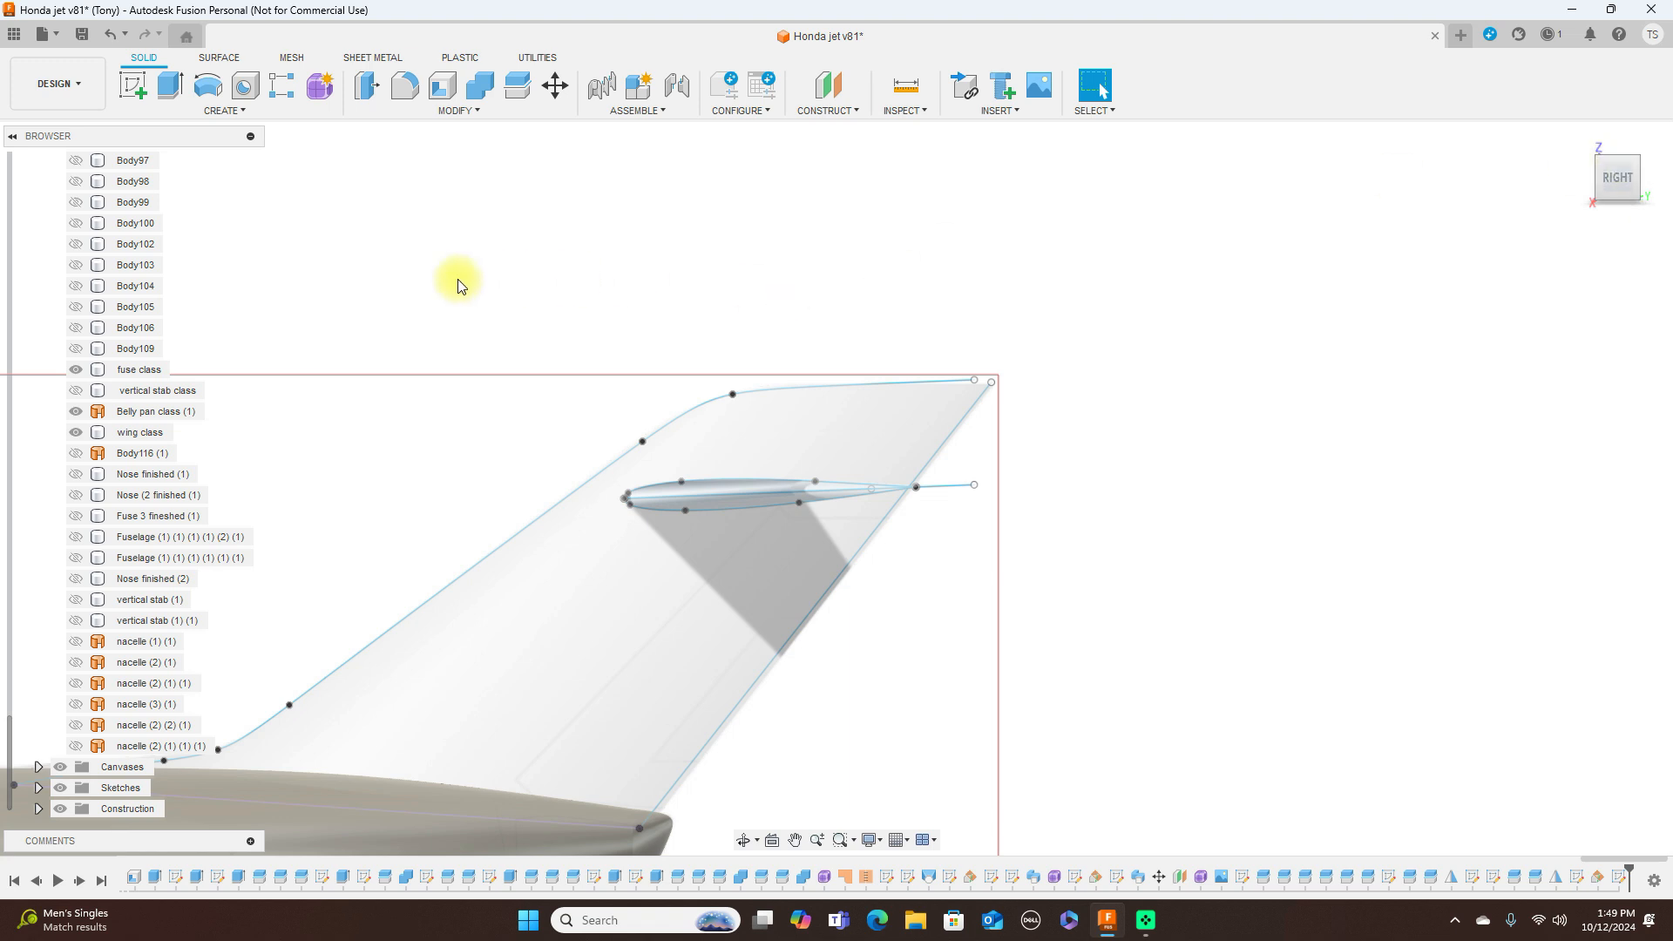
left_click(249, 112)
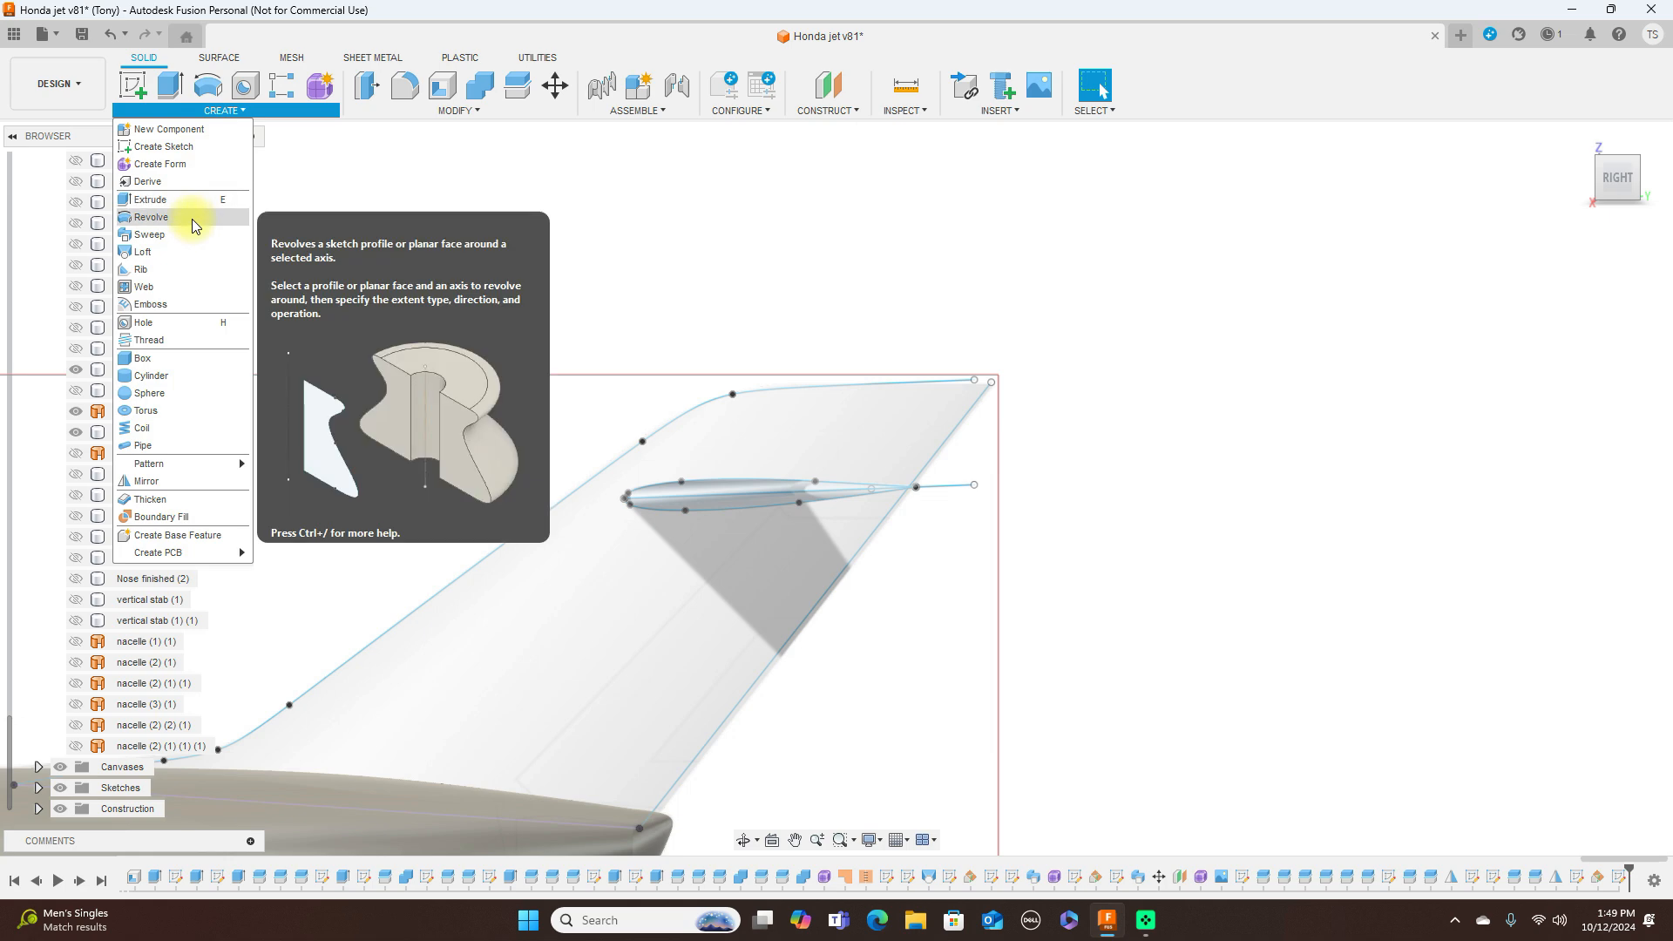
left_click(149, 235)
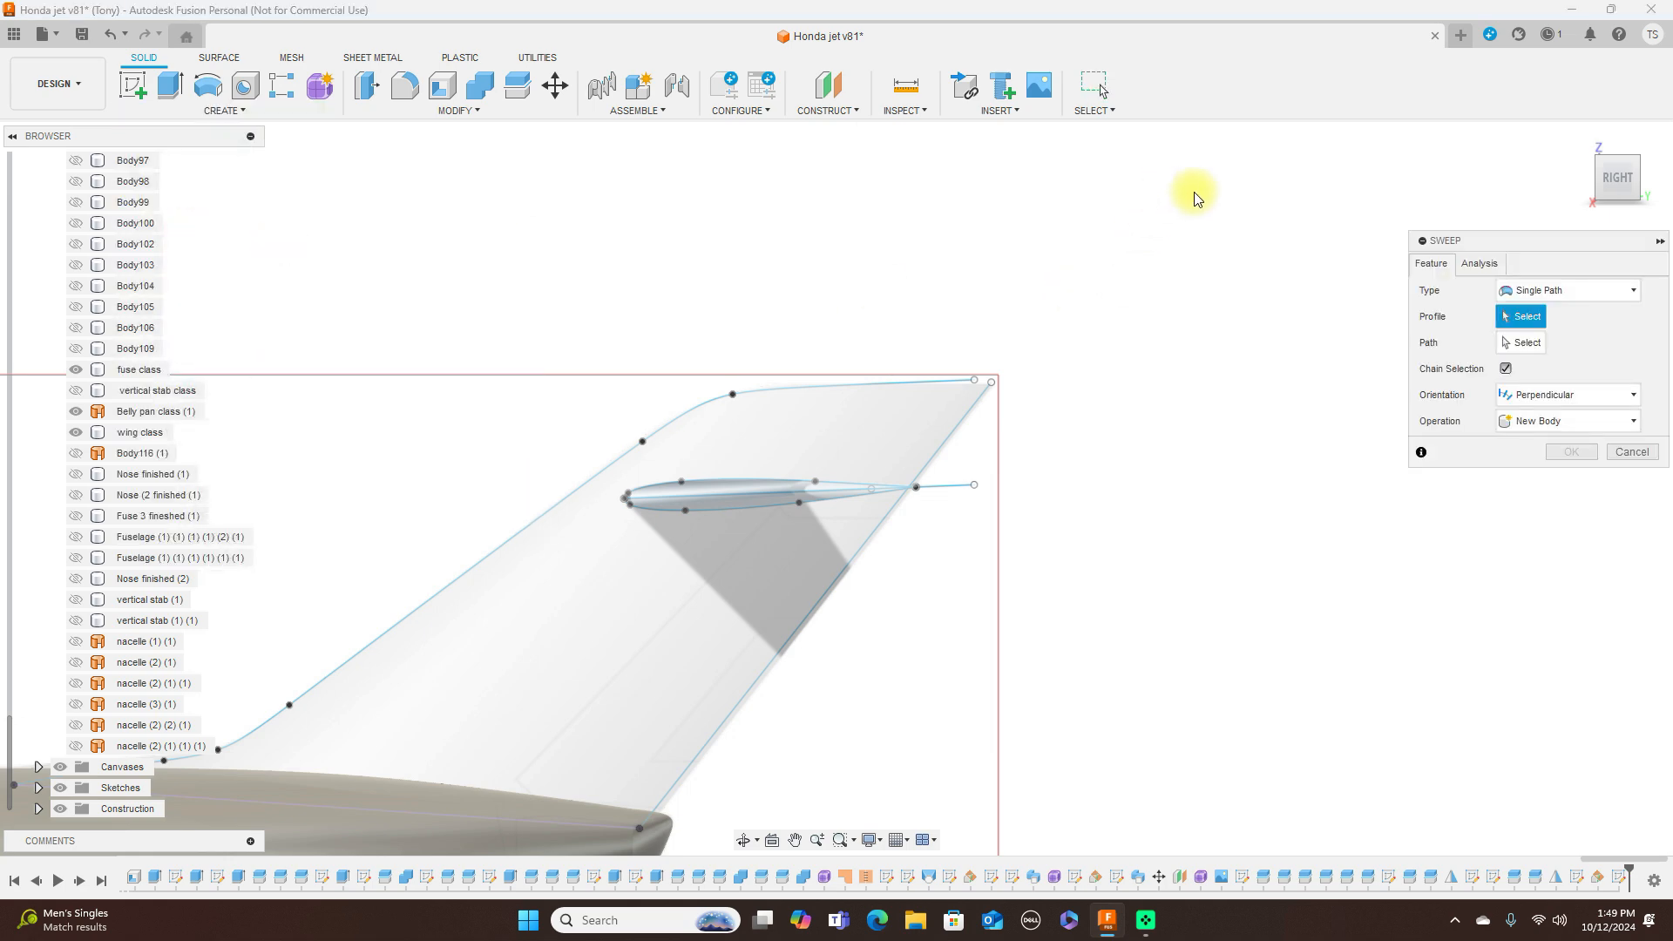
mouse_move(1618, 168)
left_mouse_down()
mouse_move(1606, 194)
mouse_move(1512, 232)
left_mouse_up()
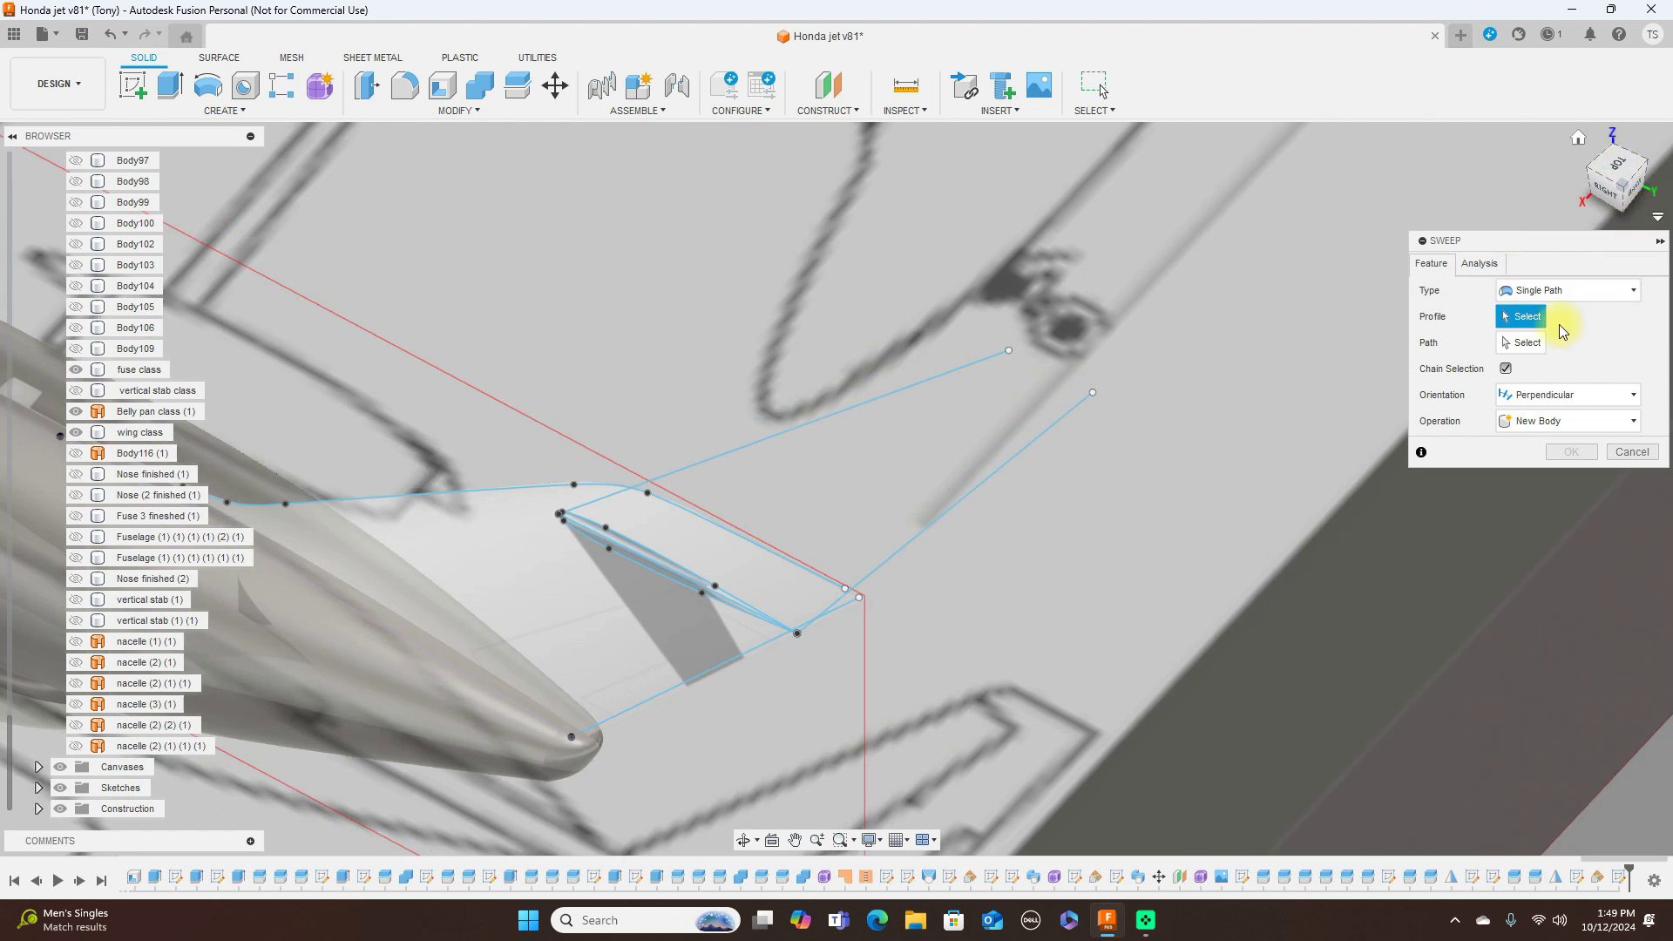
left_click(1631, 290)
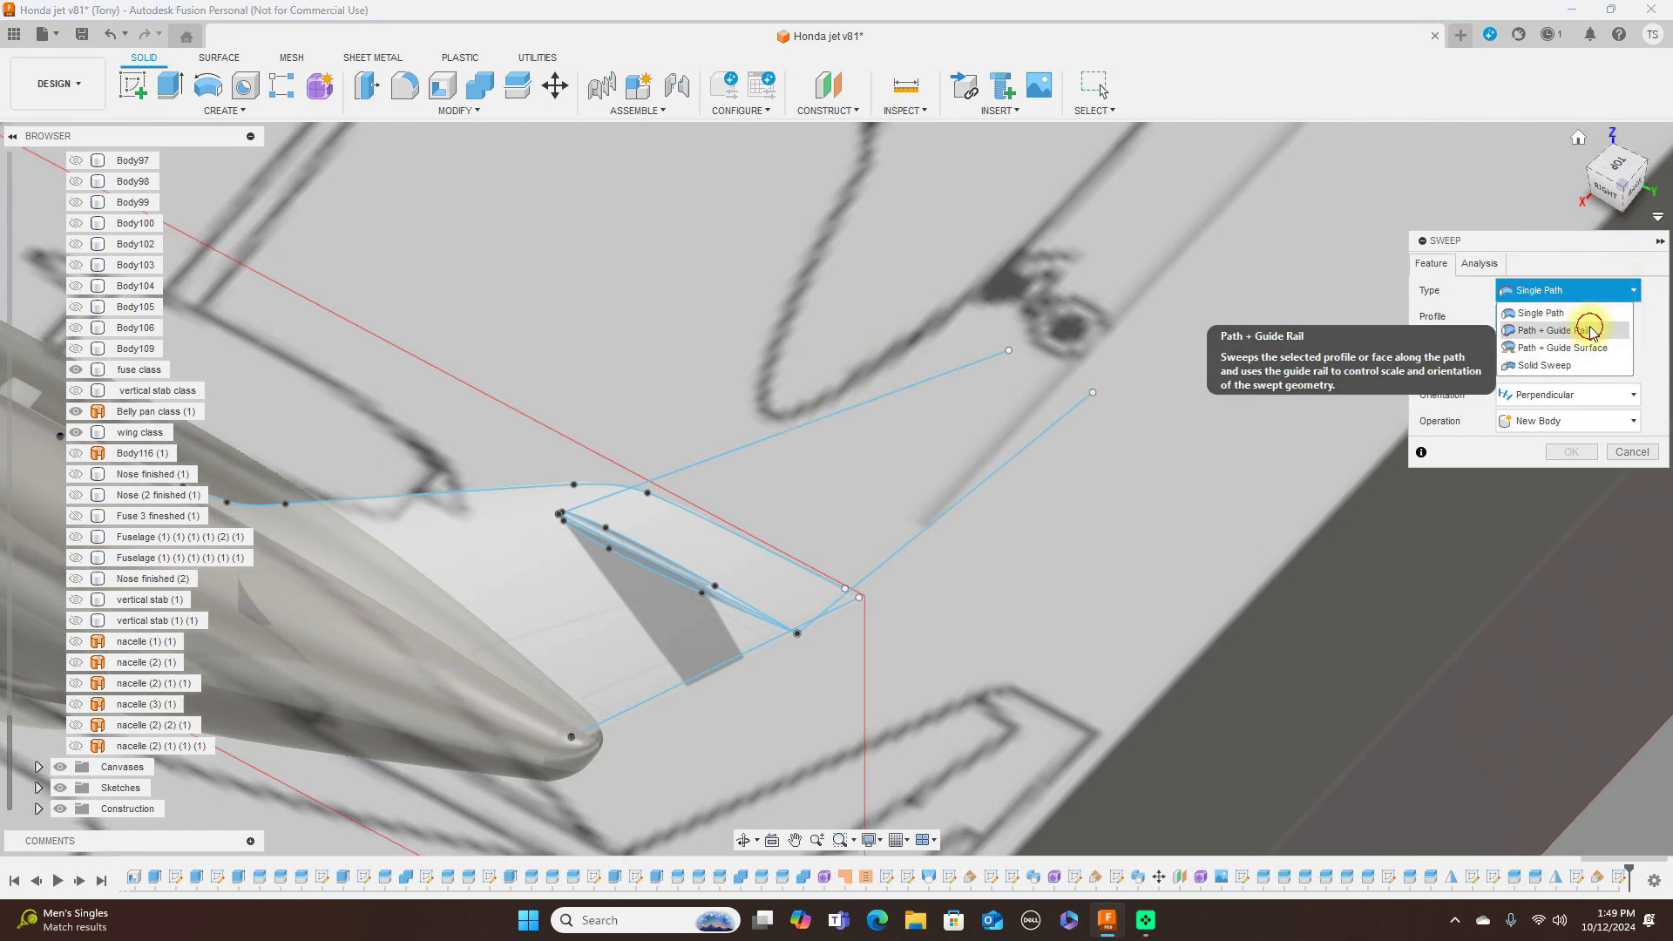
left_click(1591, 331)
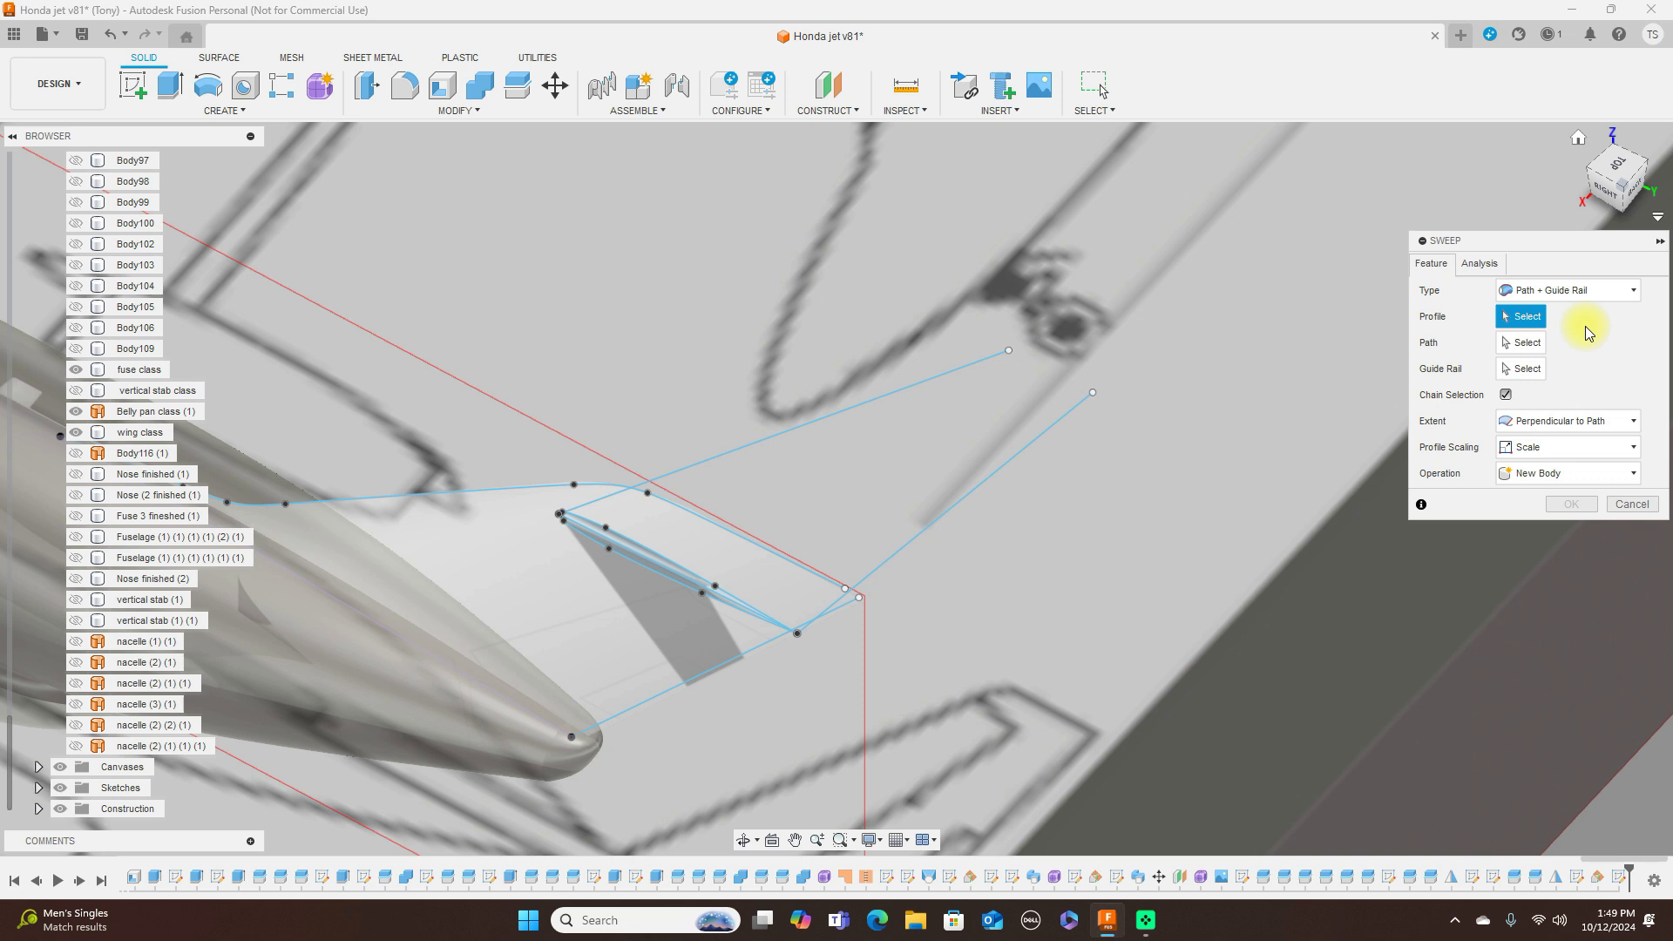
scroll(620, 541, "up", 5)
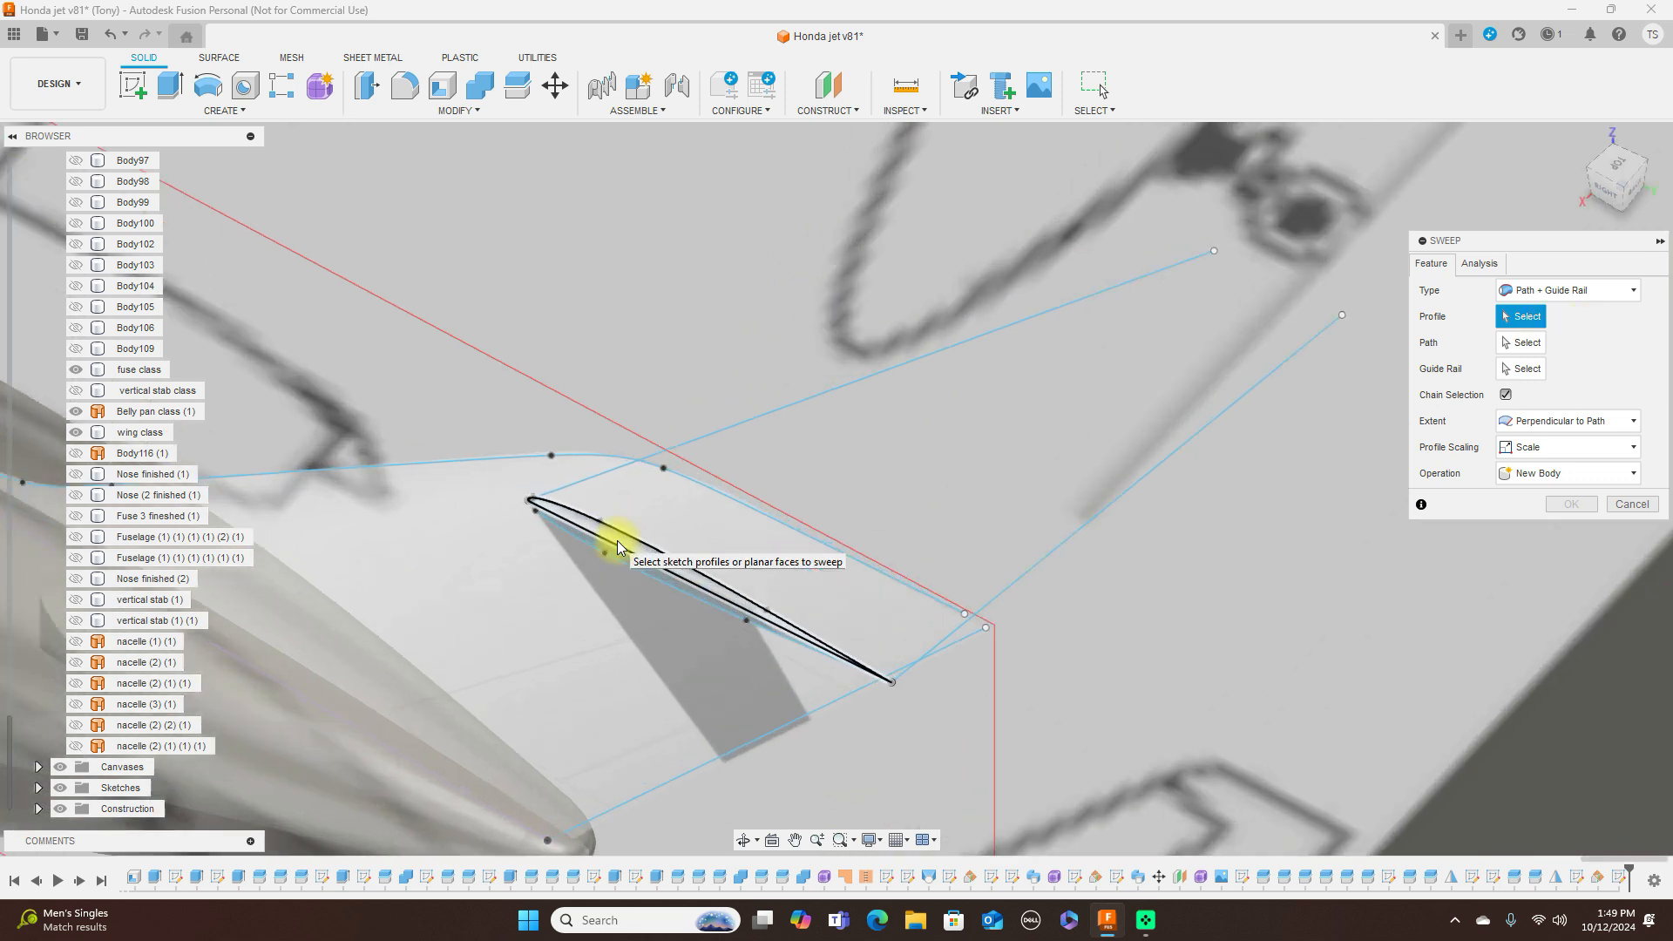
left_click(623, 551)
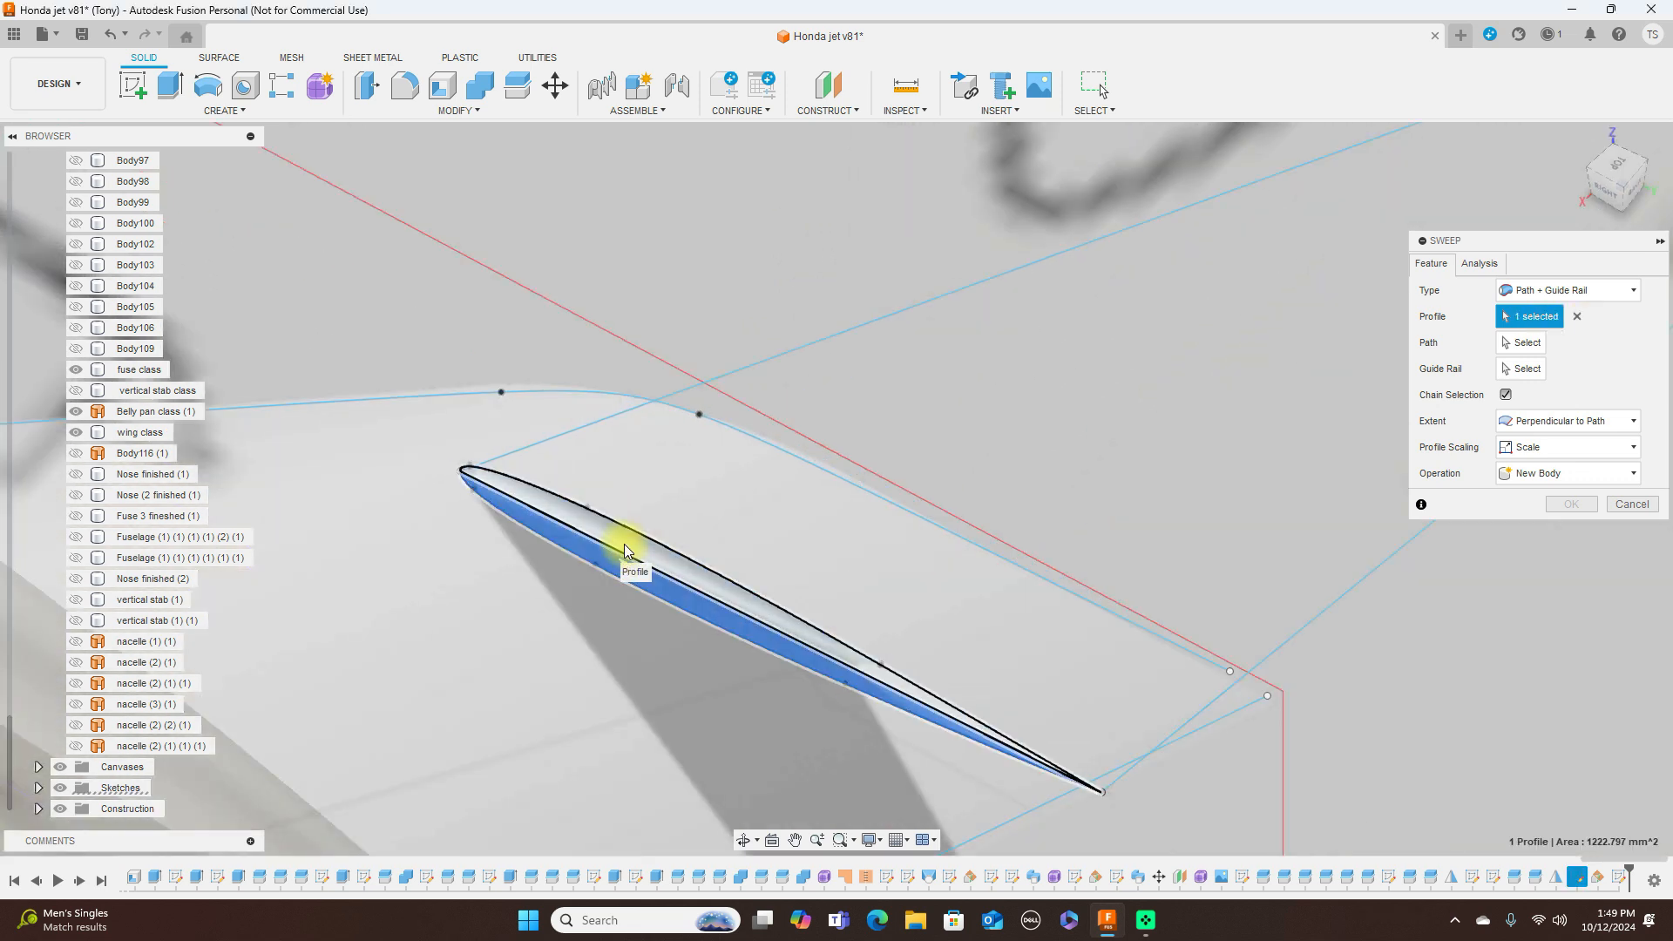
Sweep the airfoil as a new body with the leading-edge line as path, the trailing-edge line as guide rail and Full Extents
left_click(1522, 342)
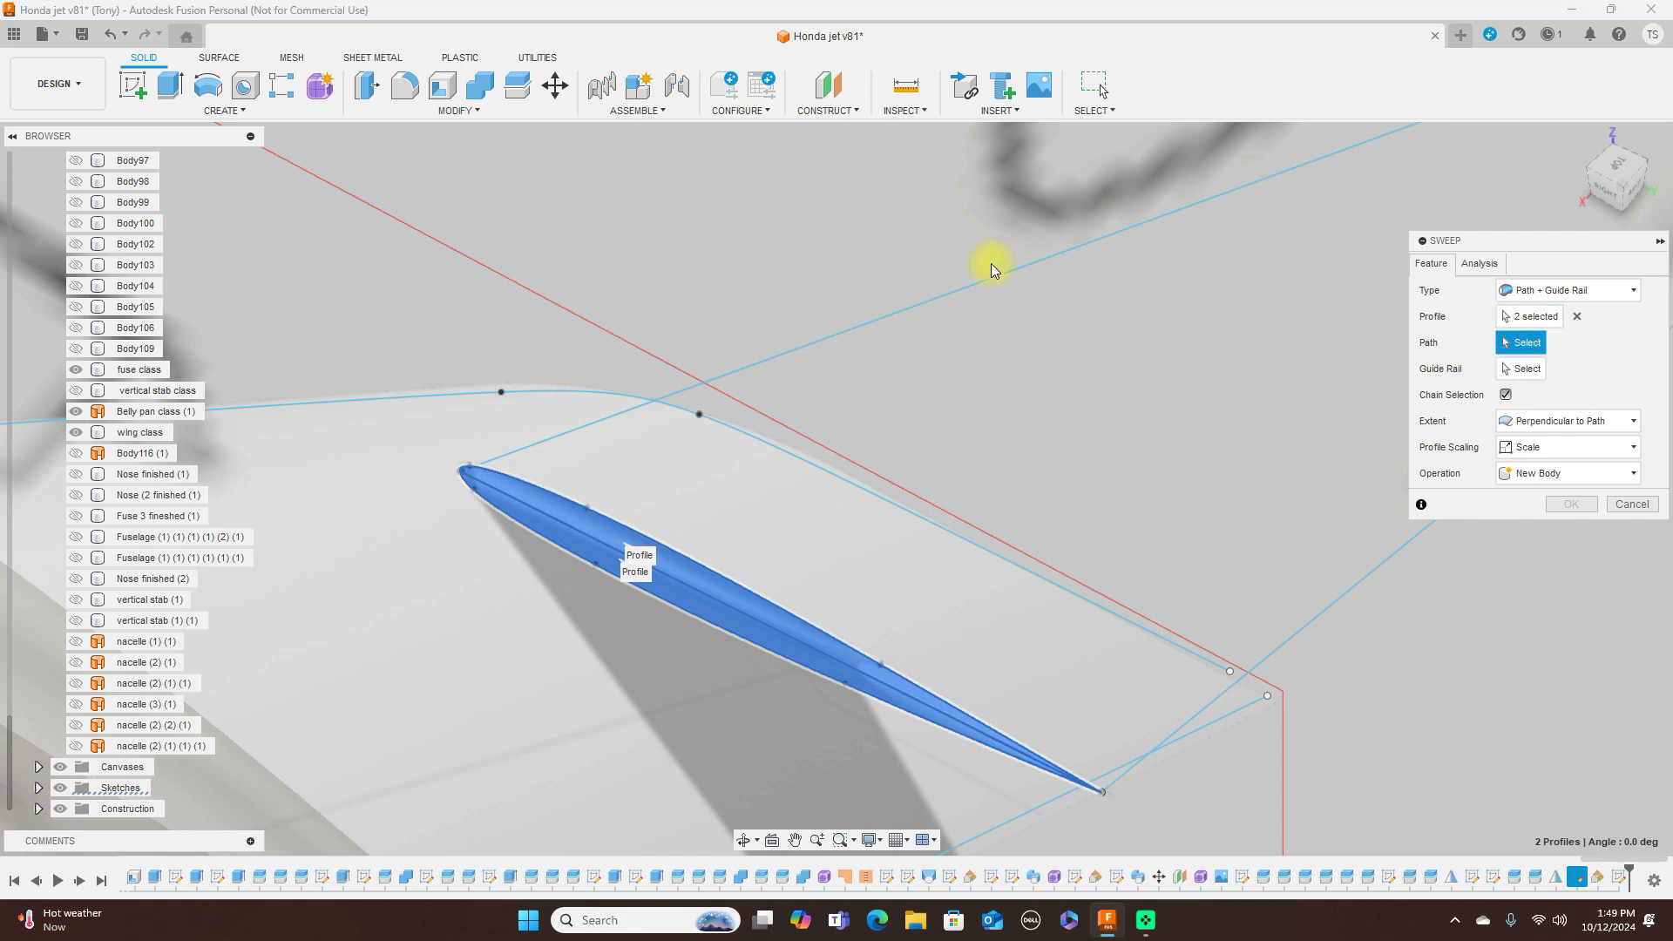
left_click(953, 290)
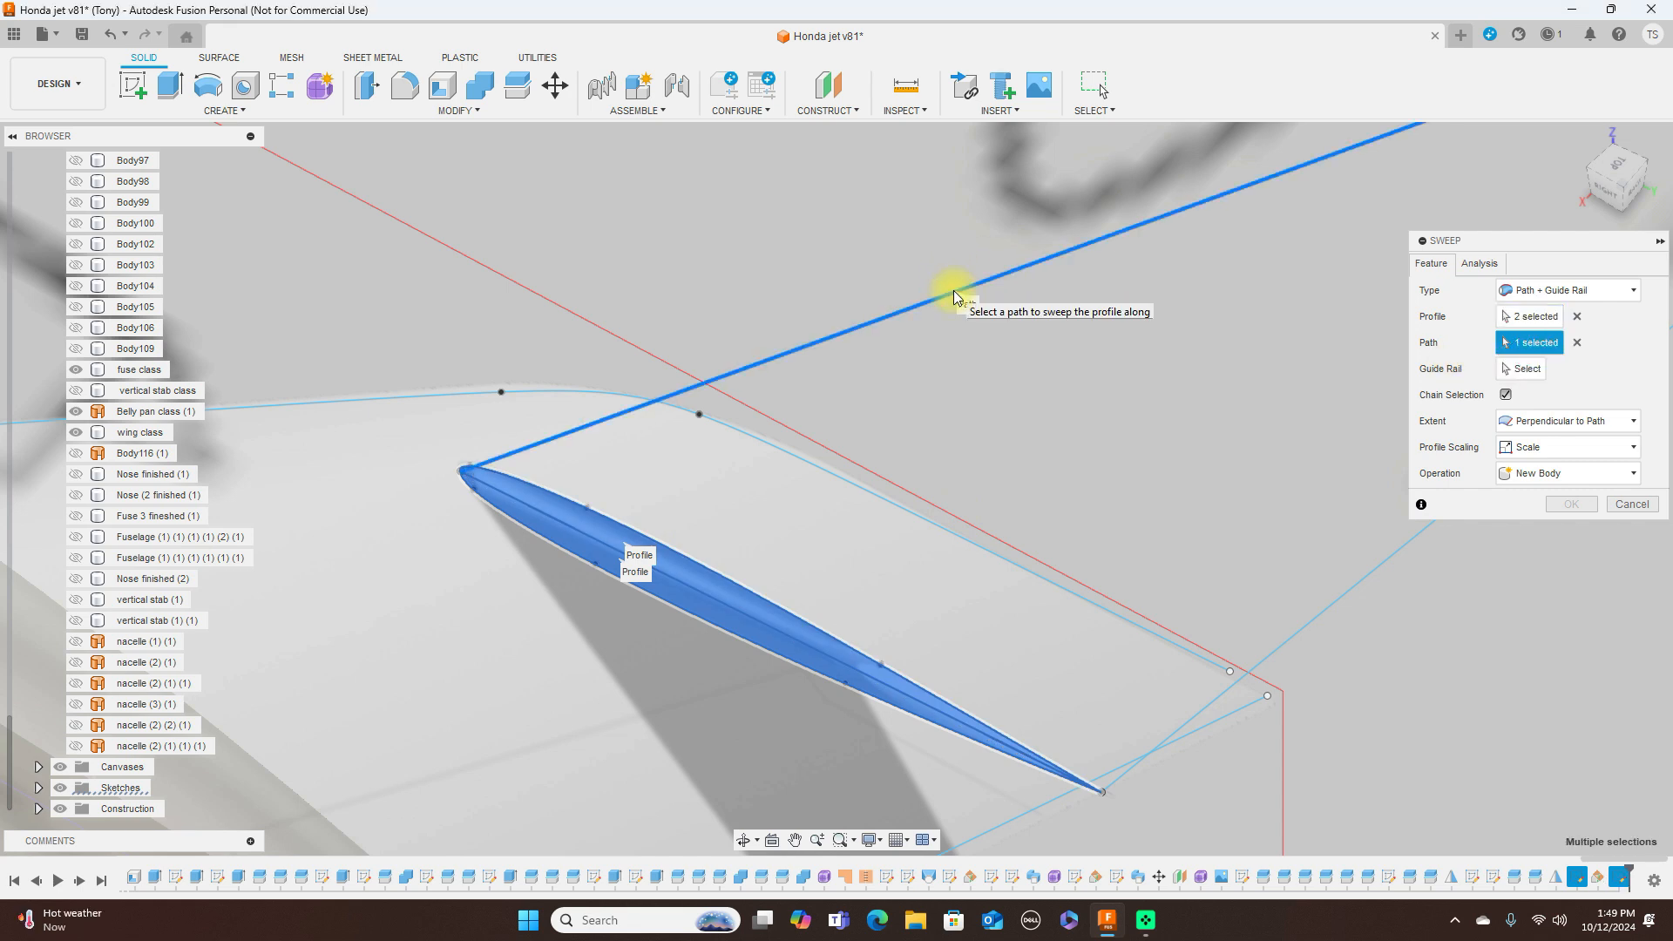
left_click(1521, 368)
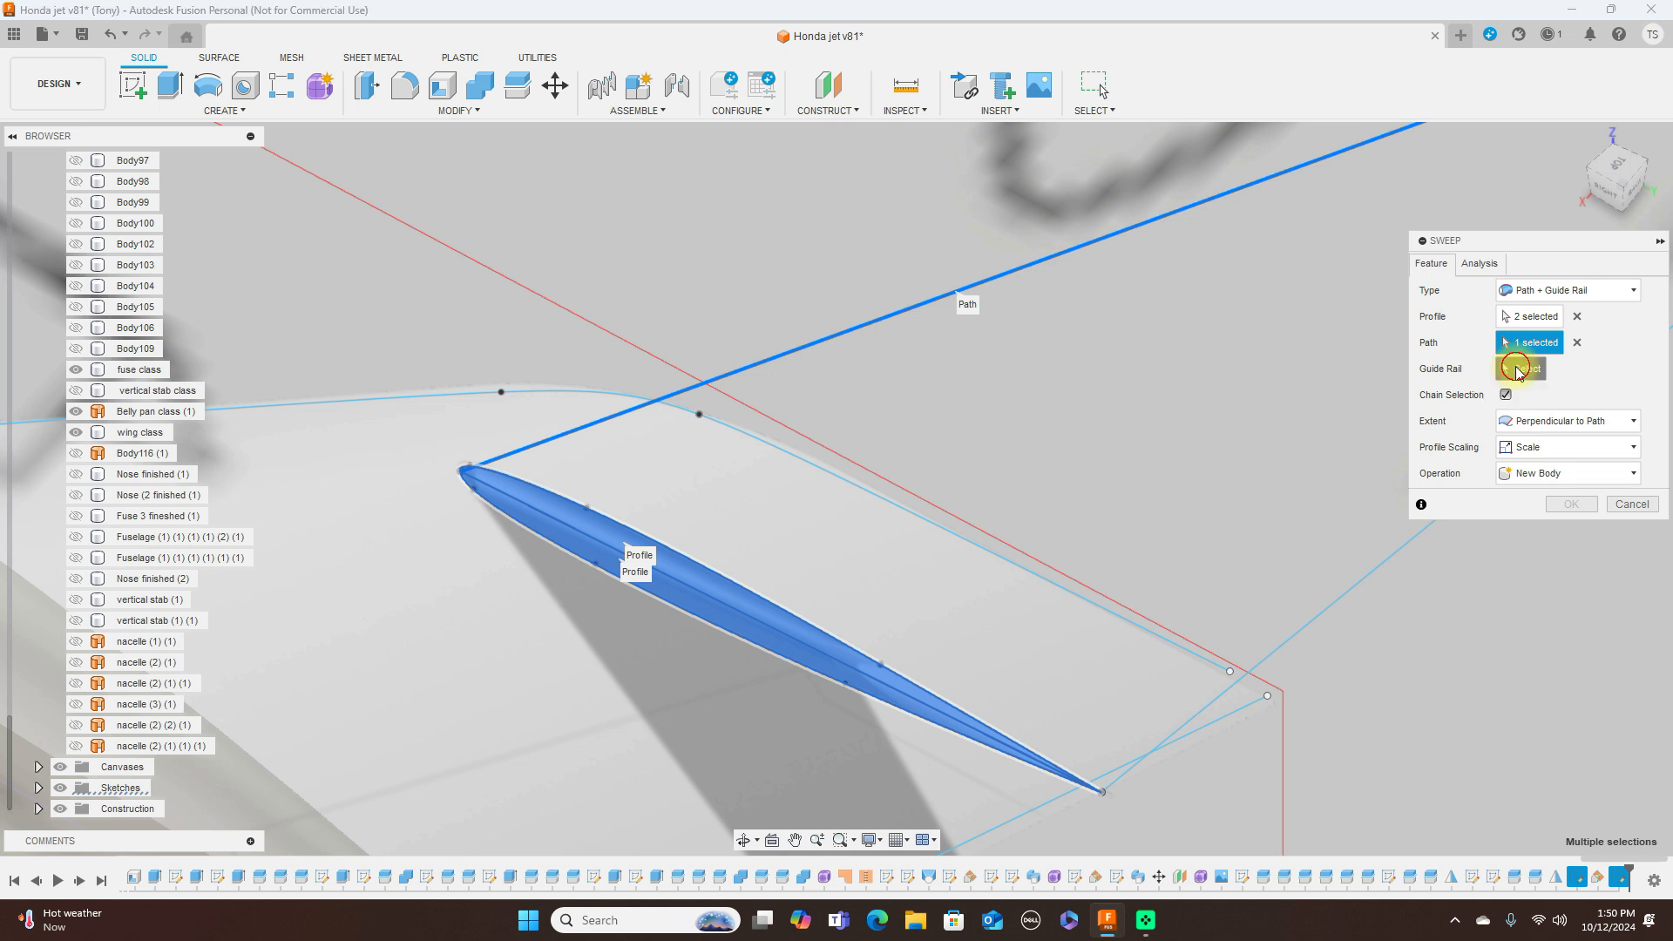
left_click(1329, 600)
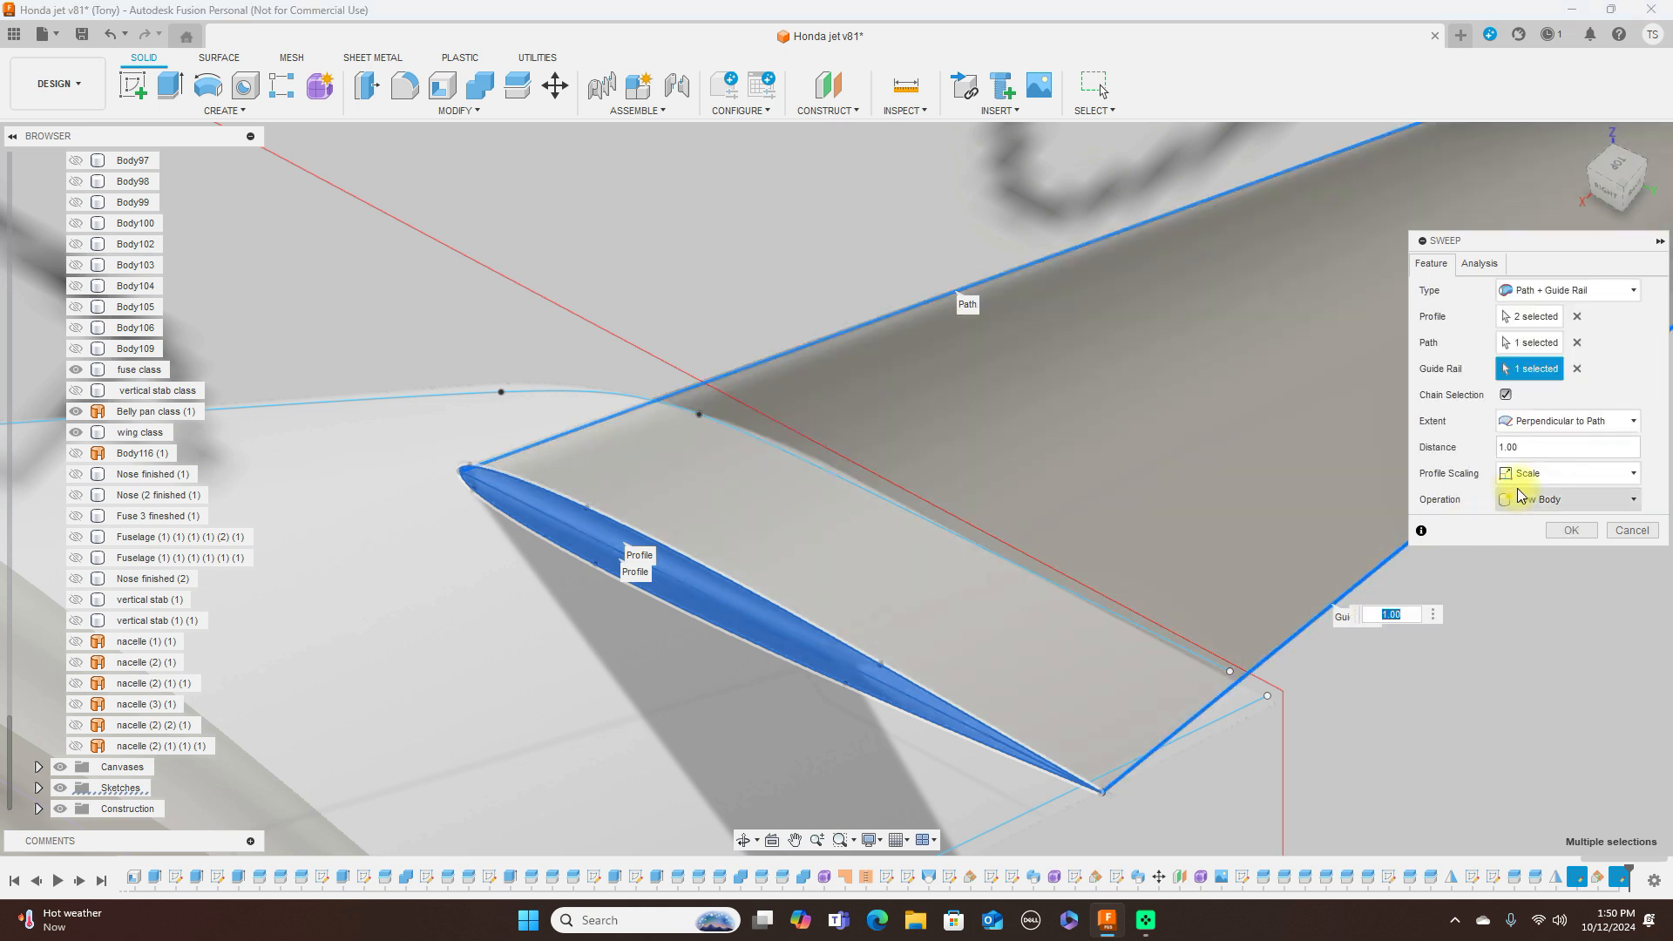
left_click(1612, 423)
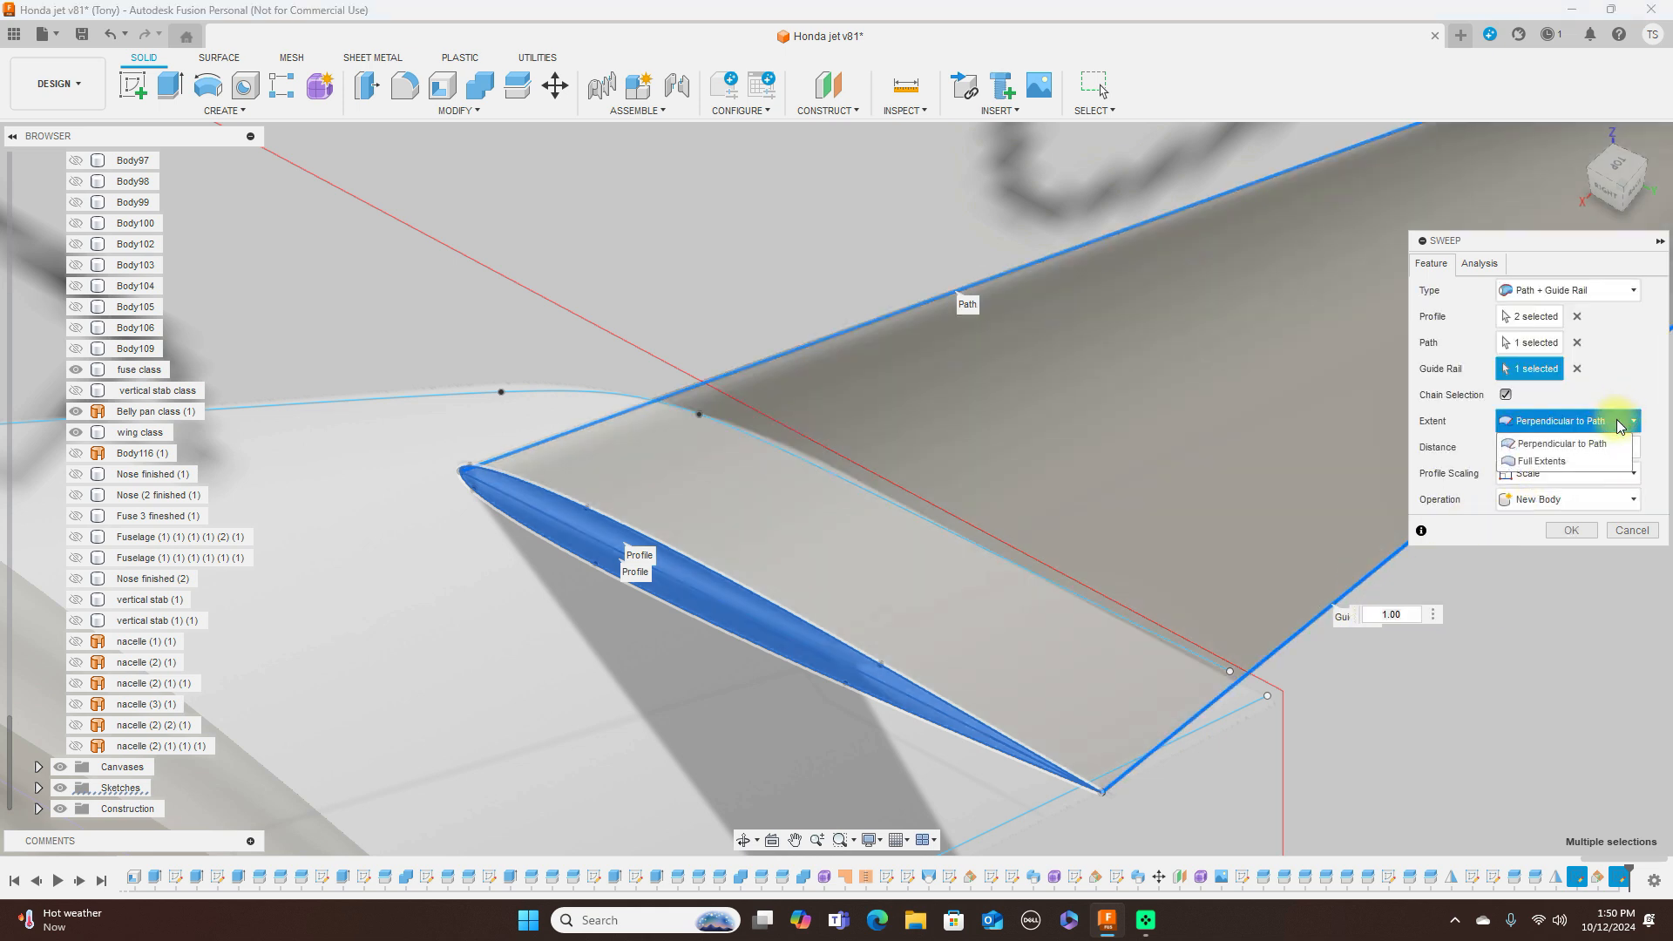
left_click(1587, 460)
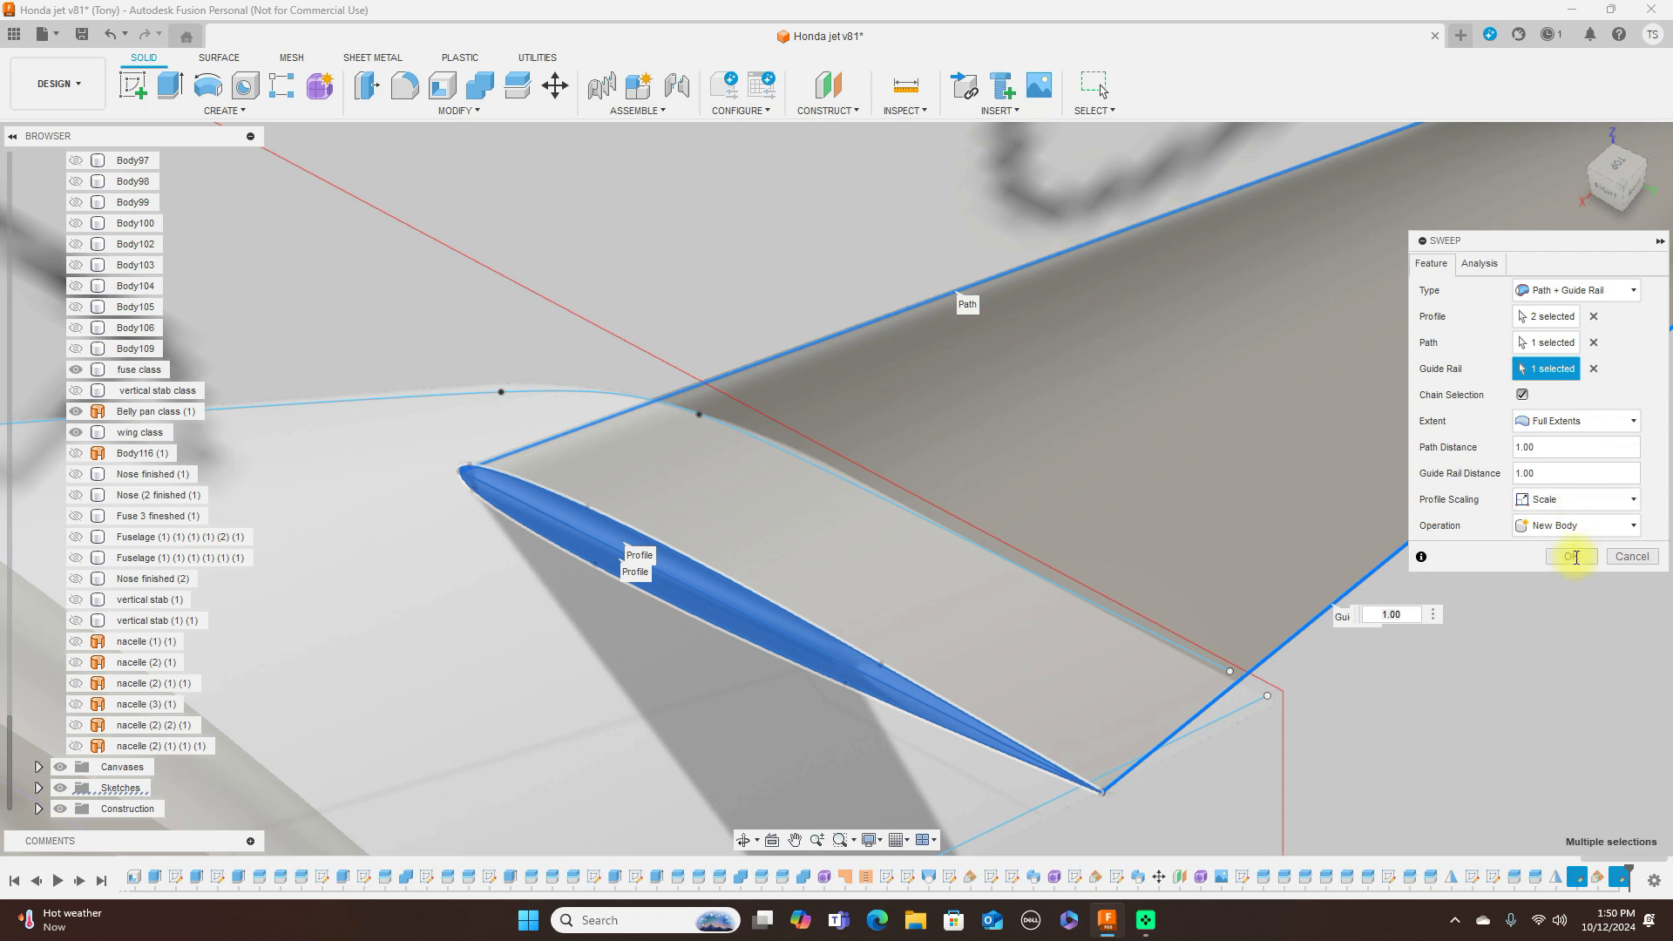
left_click(1575, 556)
Show the vertical stab class body and hide all sketches and canvases to view the jet with its swept horizontal stabilizer
scroll(1524, 556, "down", 5)
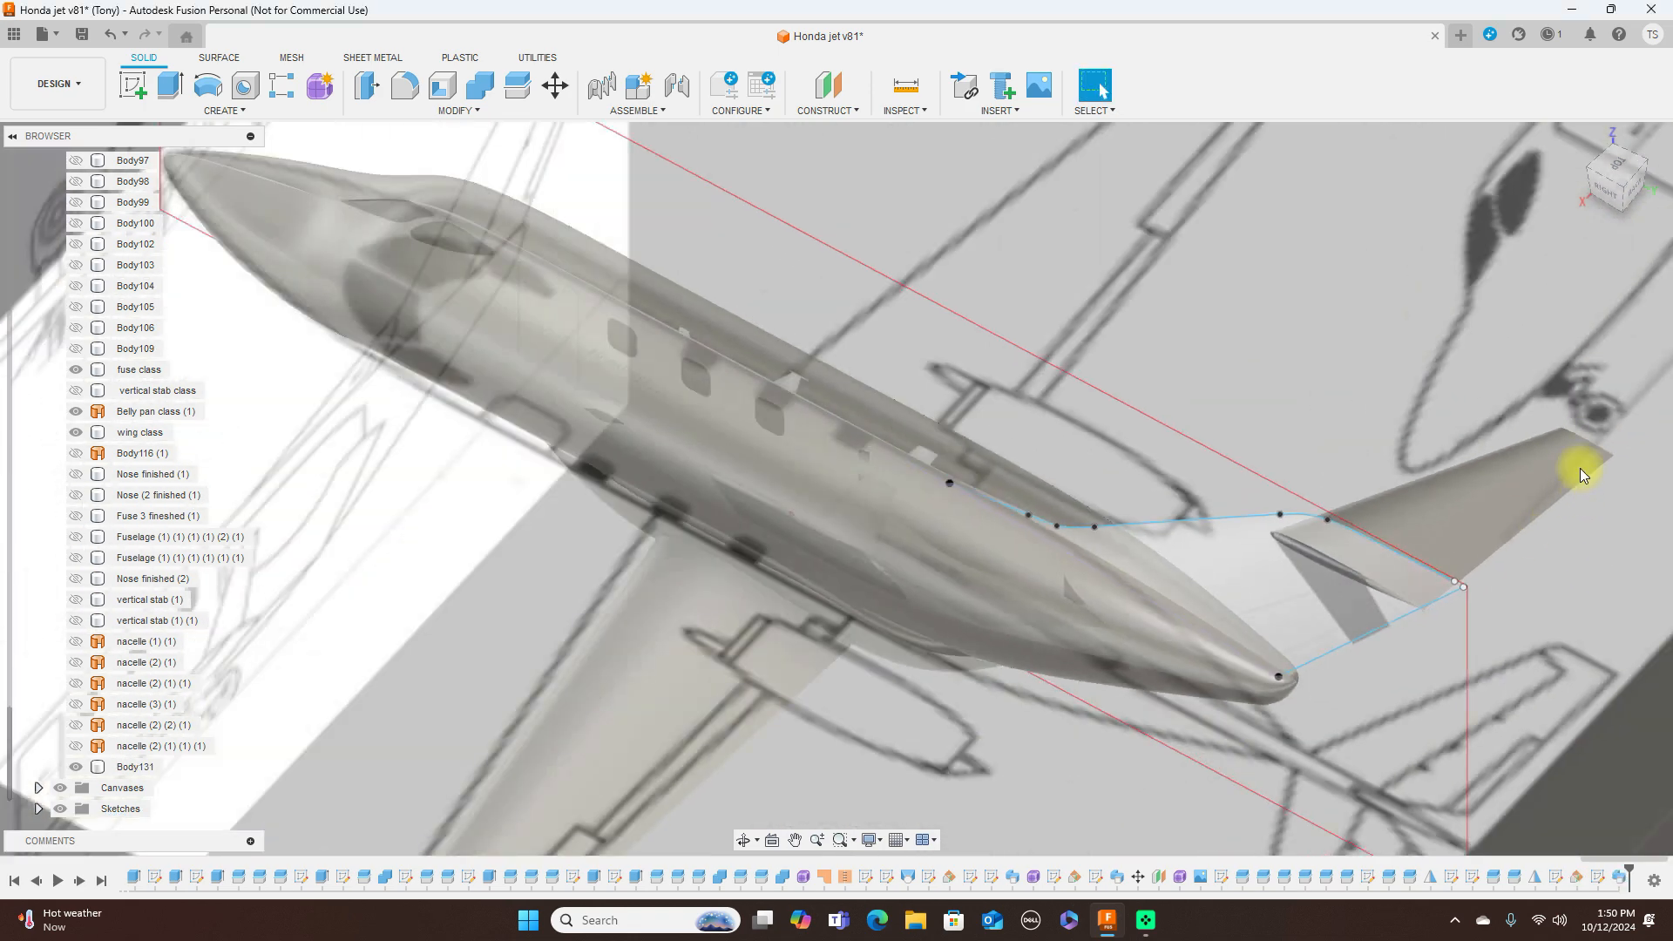
left_click(1599, 194)
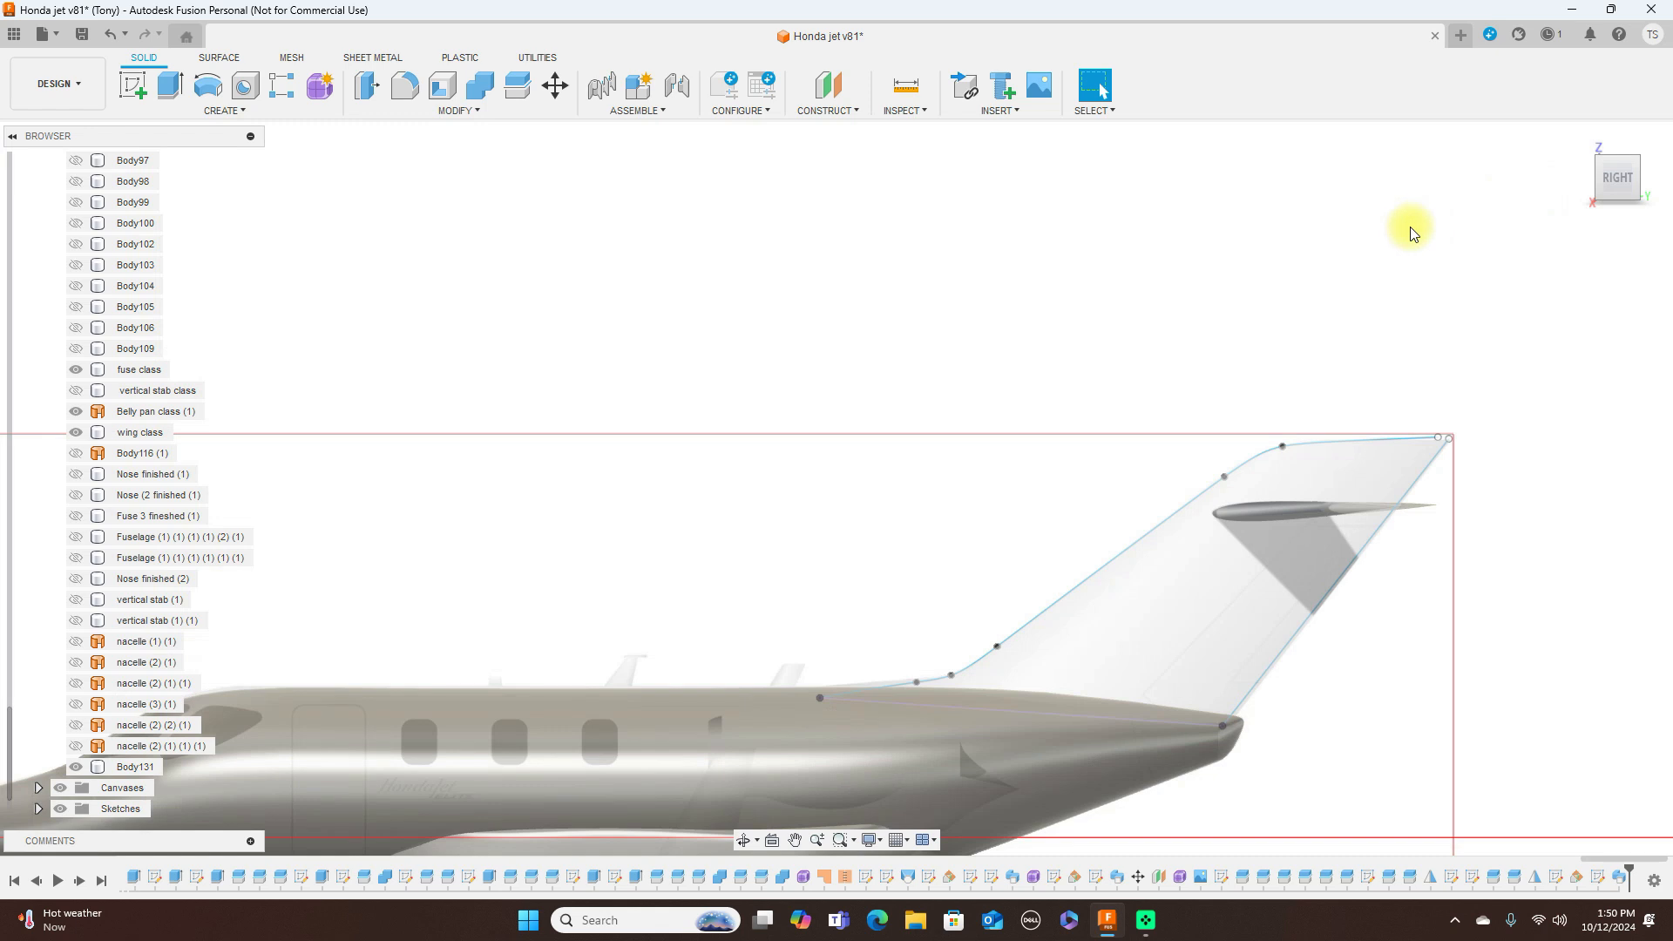
left_click(1584, 179)
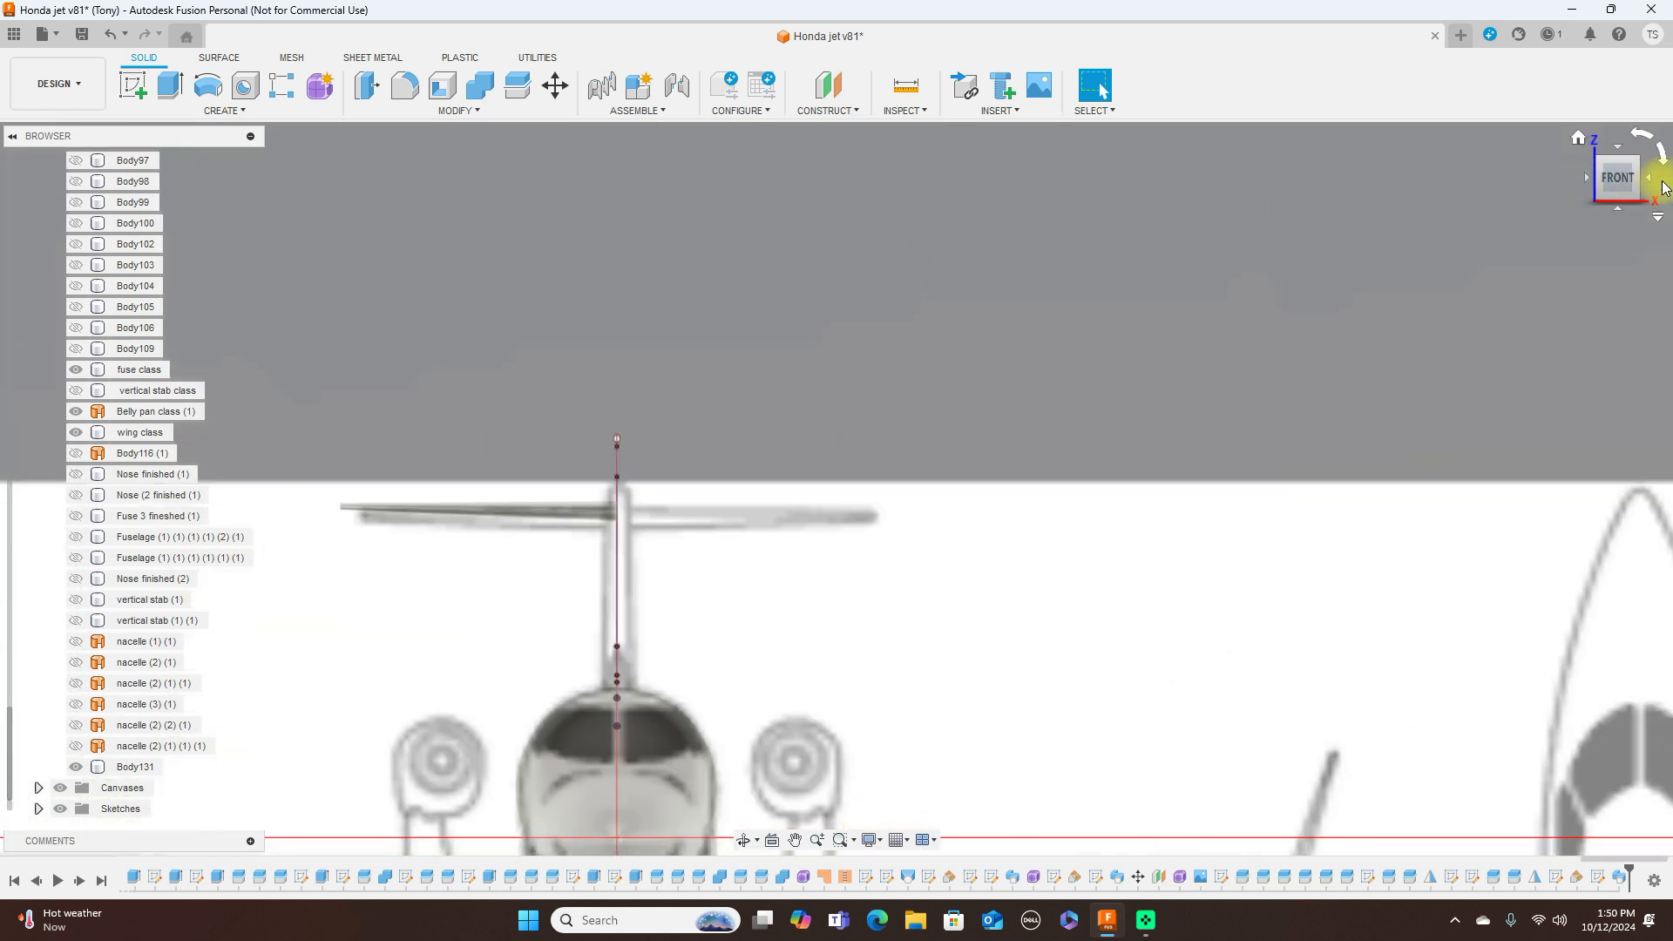
left_click(1656, 180)
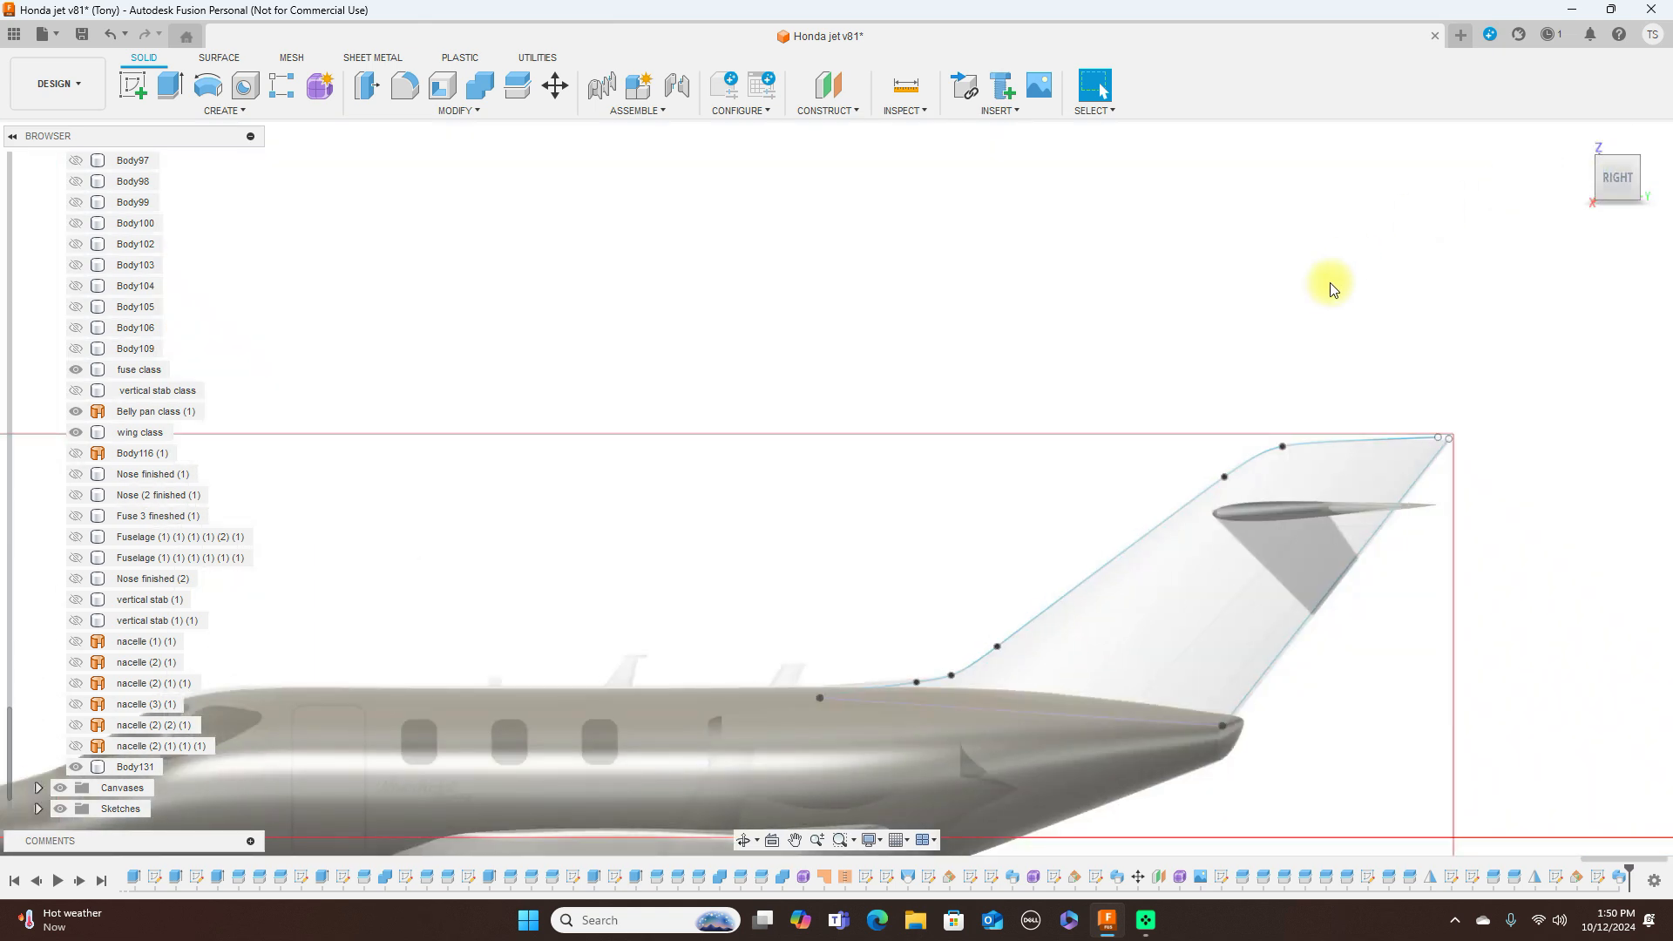
scroll(1327, 289, "down", 3)
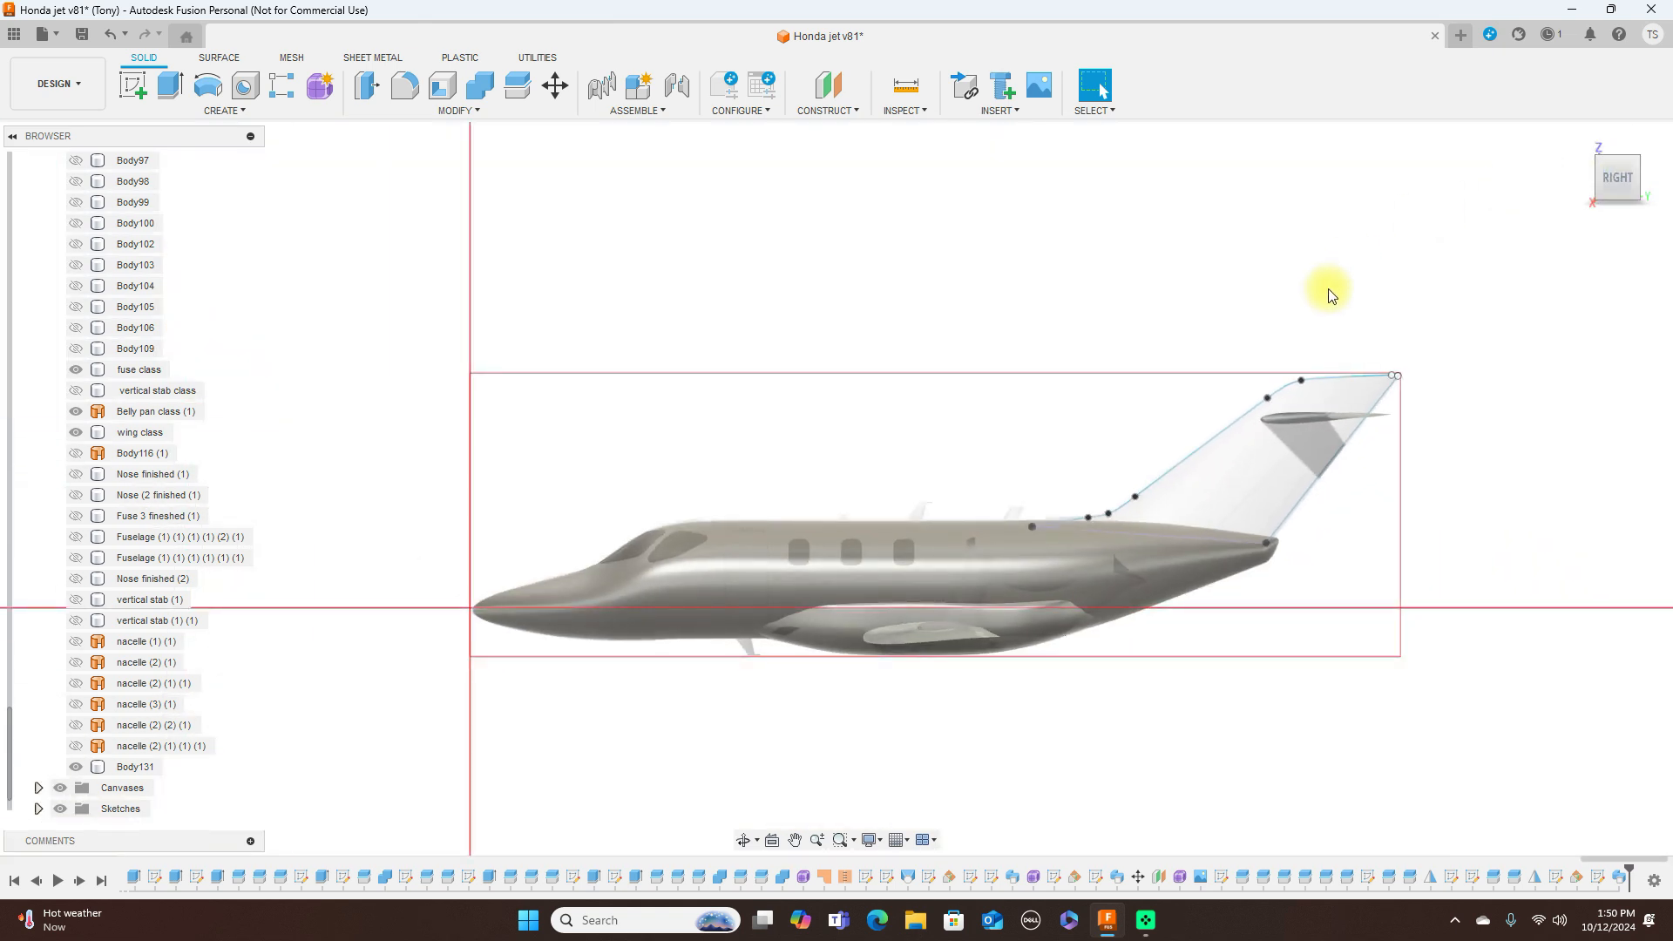
scroll(1214, 299, "up", 2)
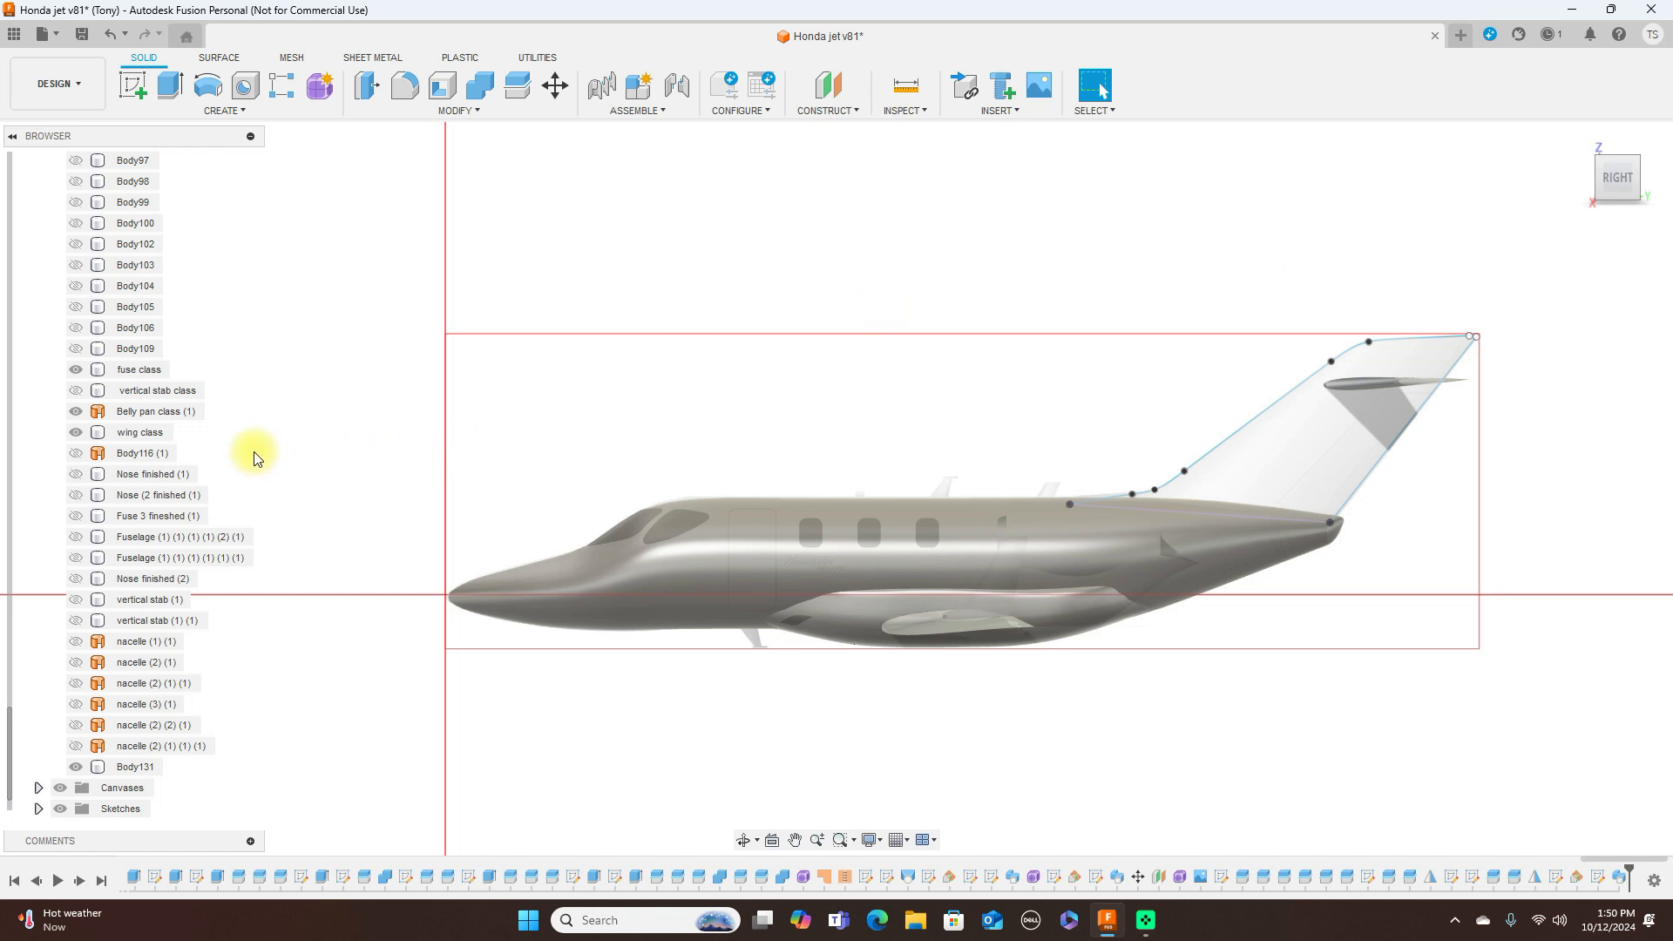
left_click(77, 391)
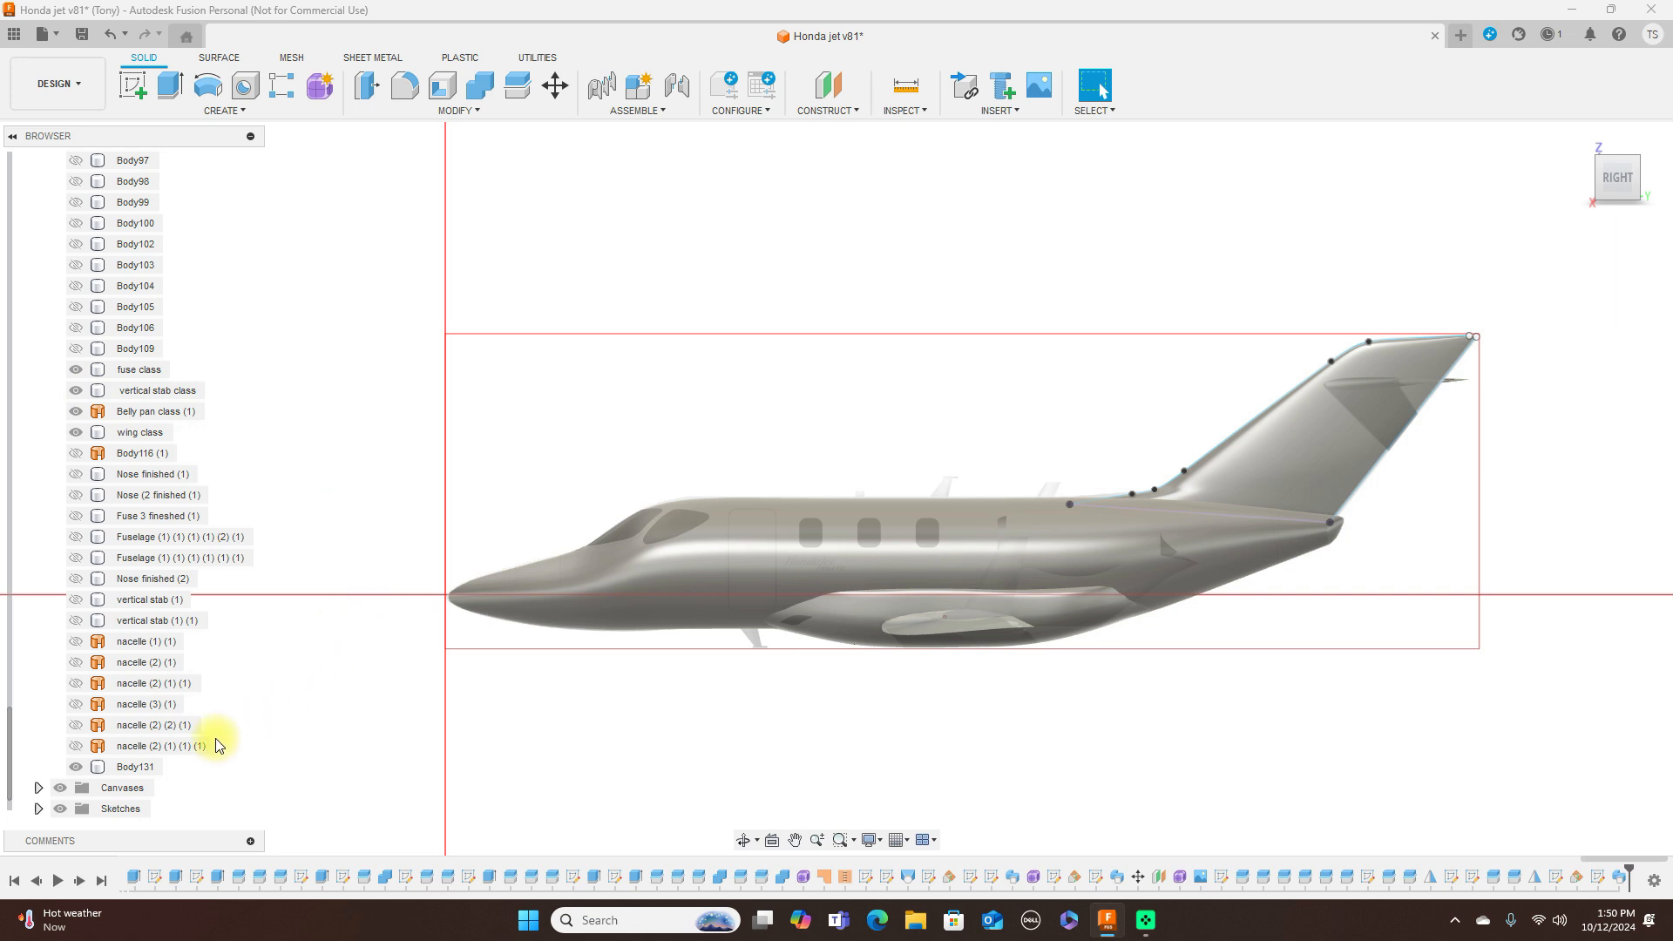
left_click(61, 809)
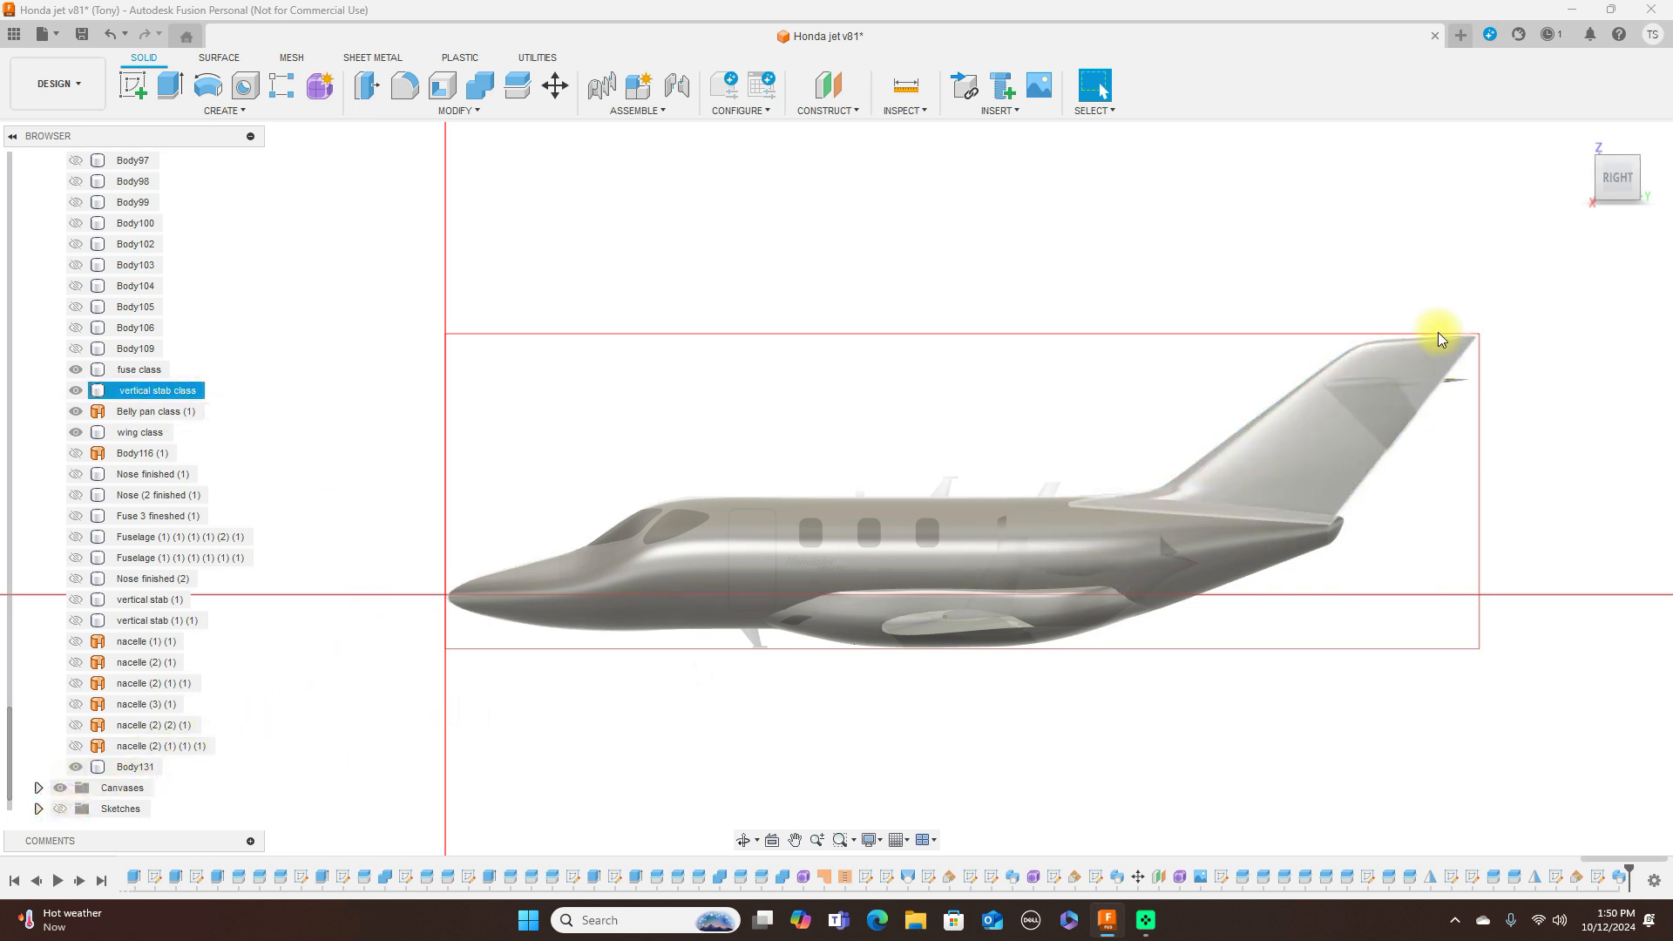
left_click(61, 788)
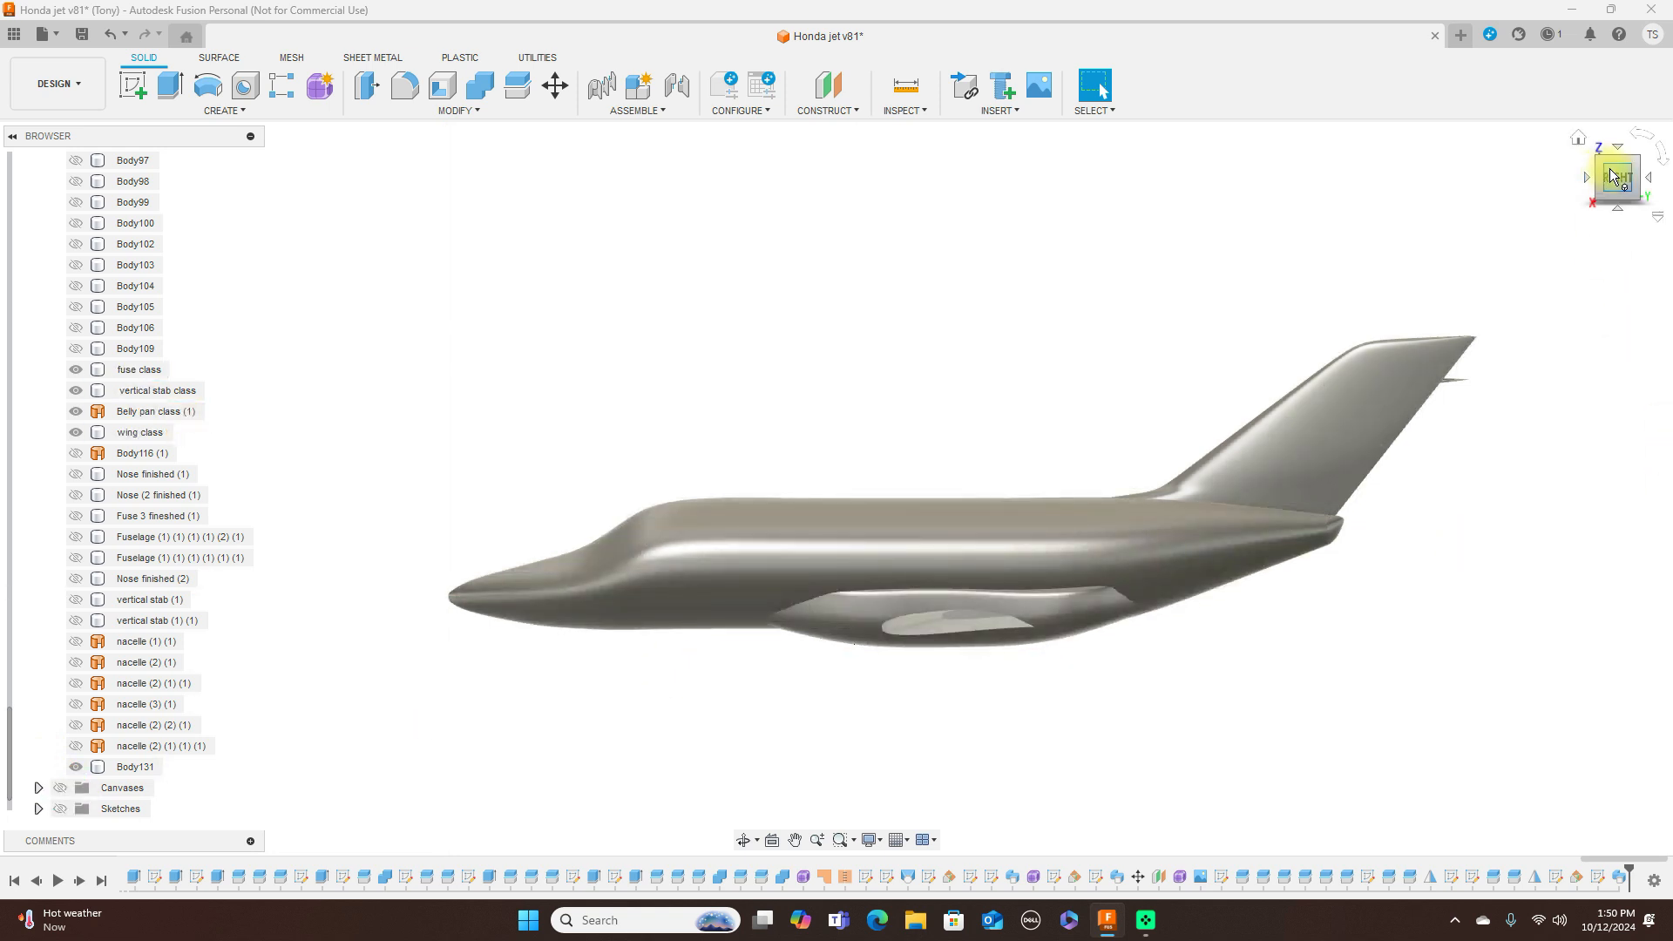
middle_click_drag(1608, 226, 134, 209, "shift")
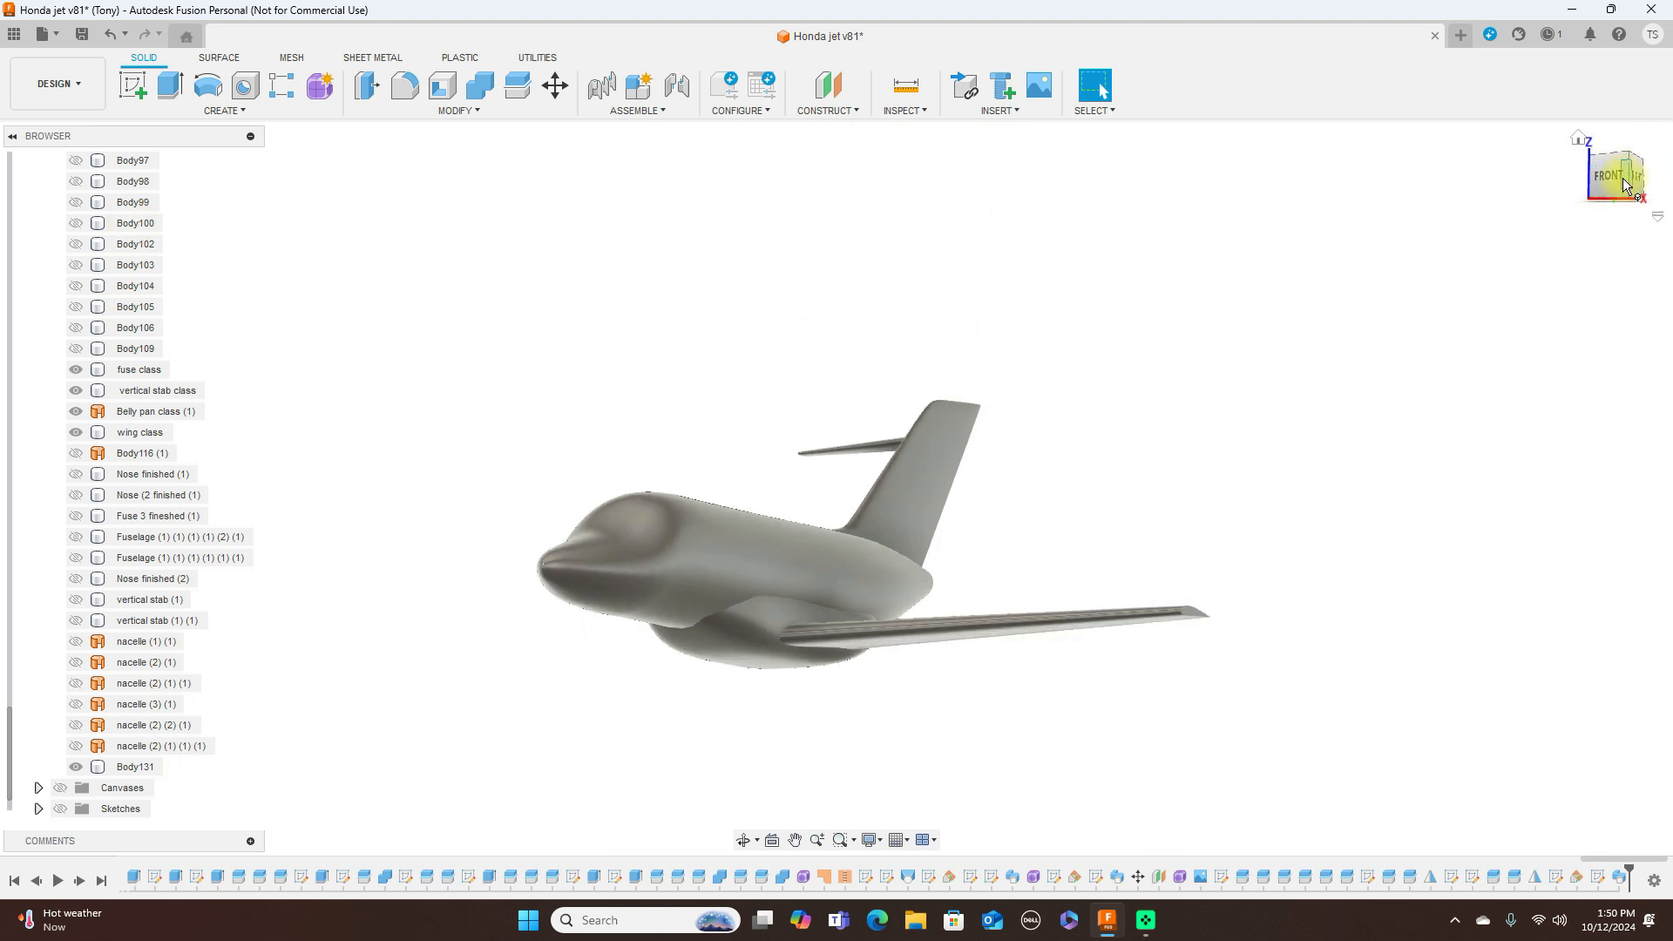
Show the canvases in top view and hide the vertical stab class body to expose the horizontal stabilizer's root against the drawing
middle_click_drag(1628, 177, 1393, 232, "shift")
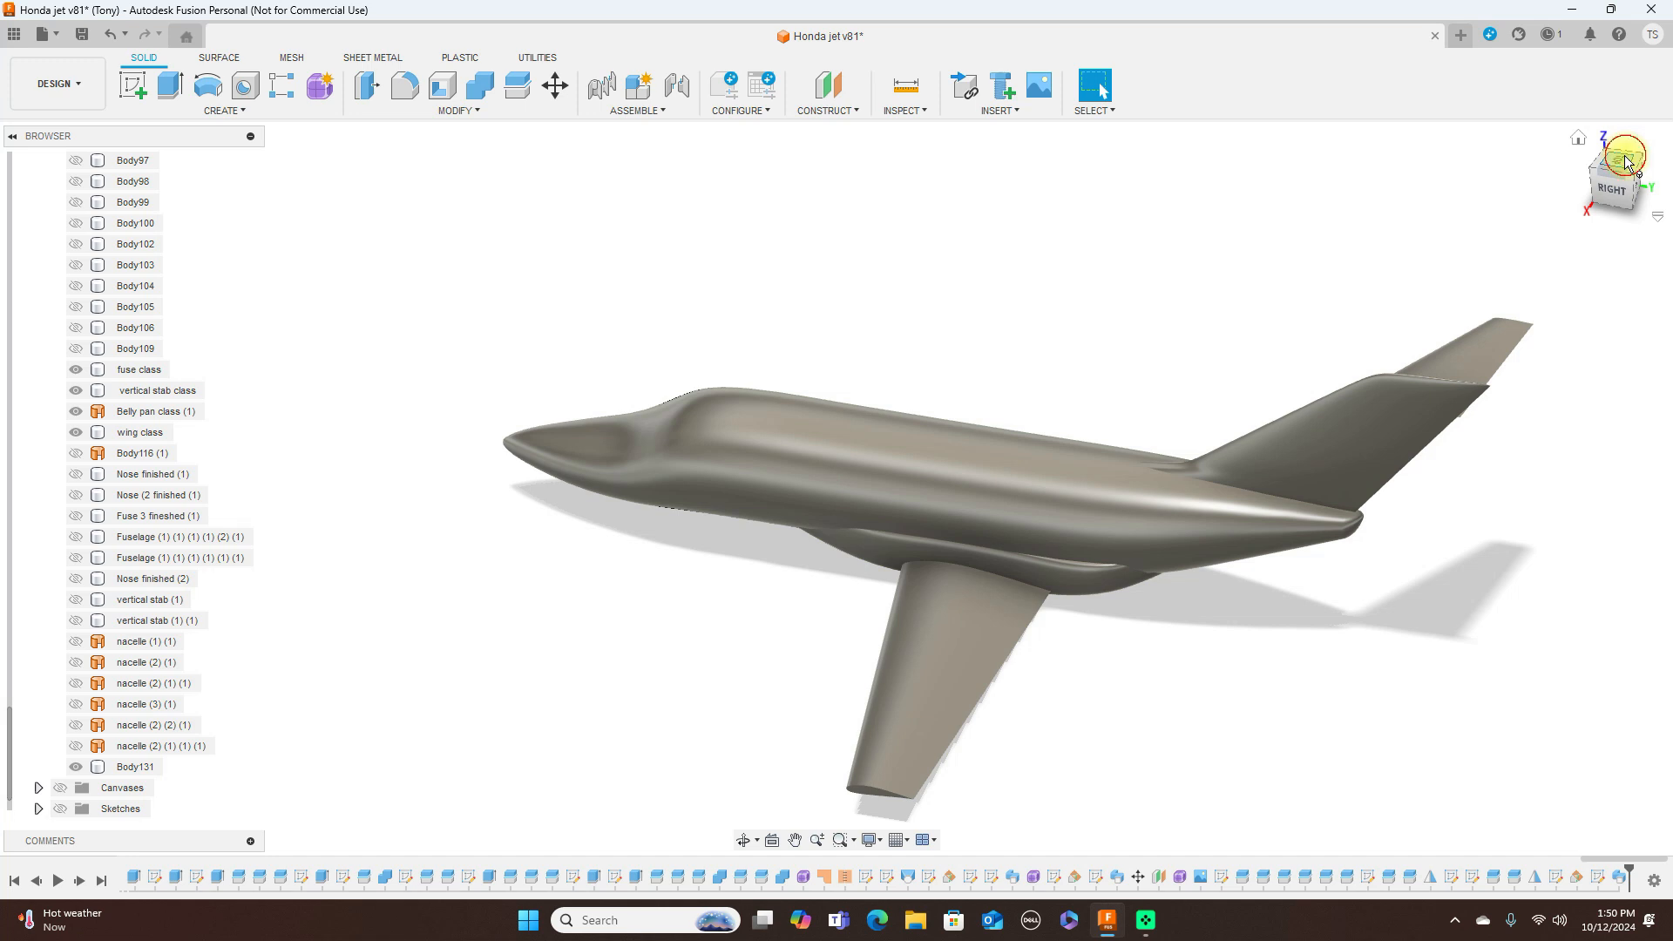
left_click(1626, 162)
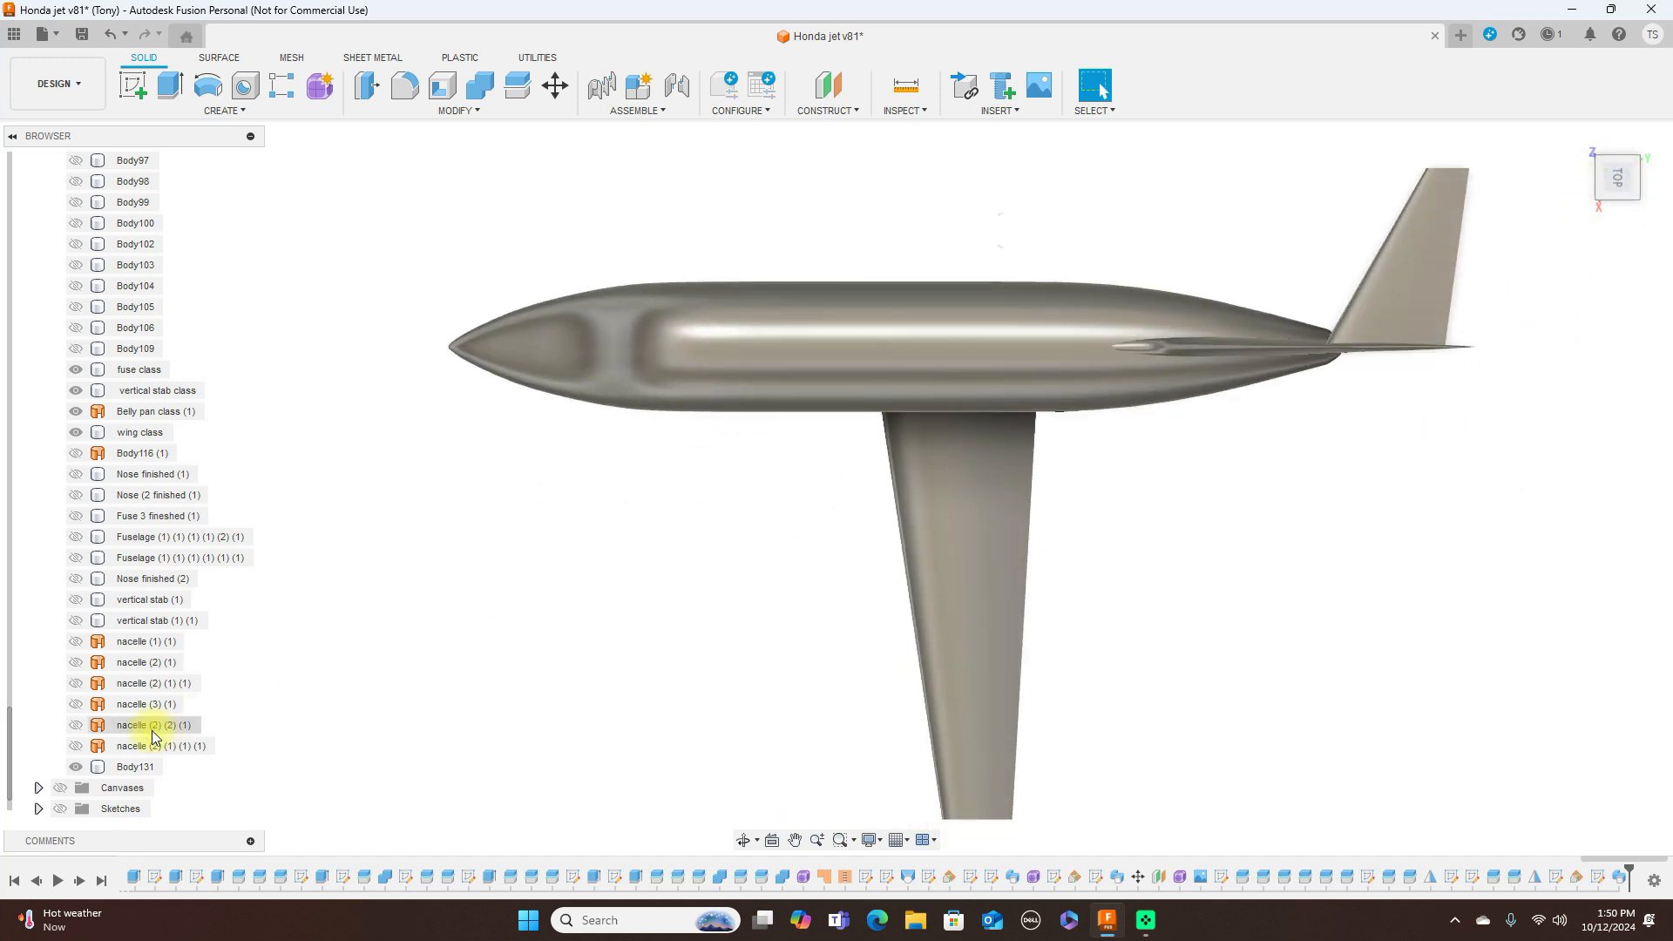
left_click(60, 789)
scroll(1074, 692, "up", 3)
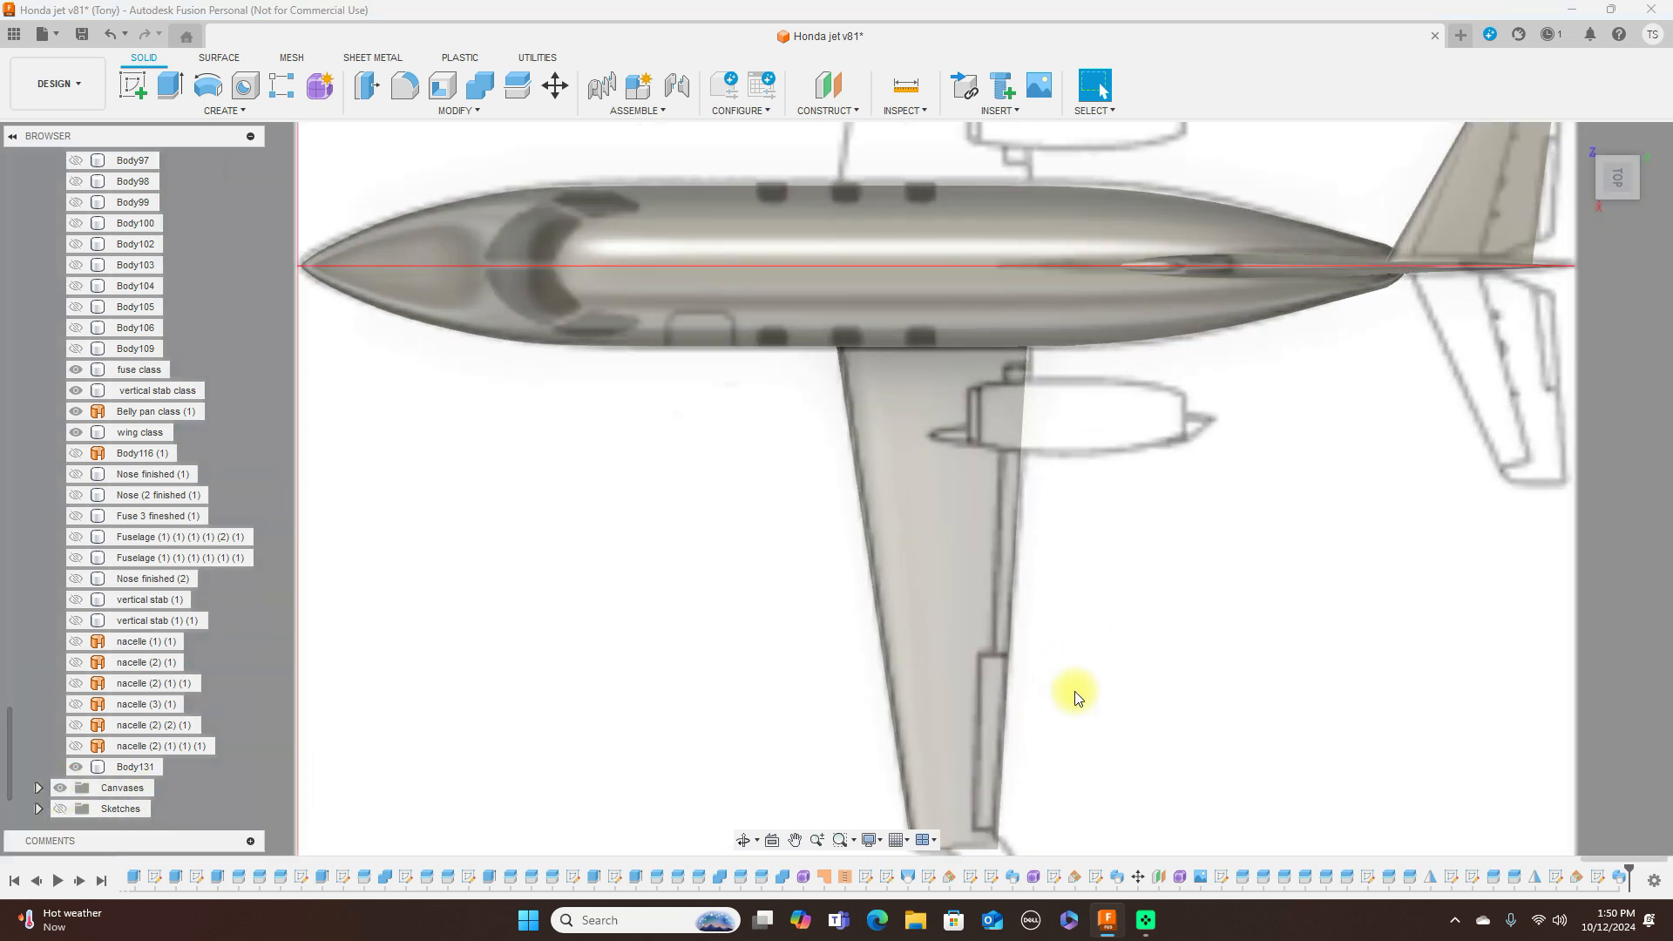
middle_click_drag(1259, 639, 914, 739)
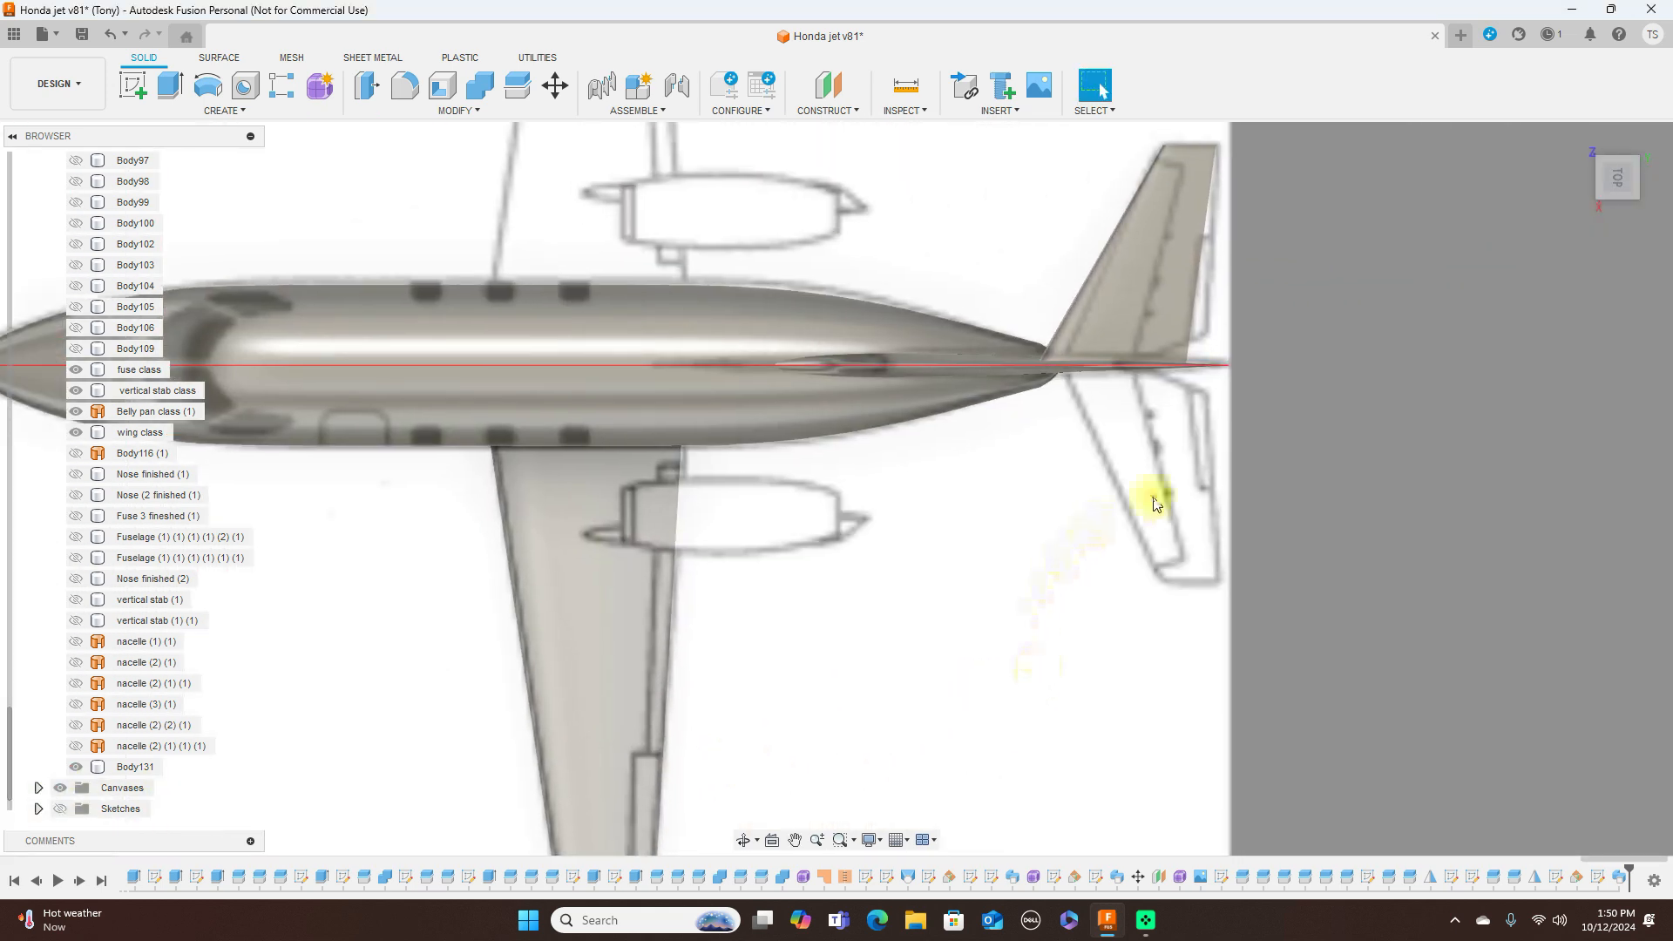
left_click(1152, 372)
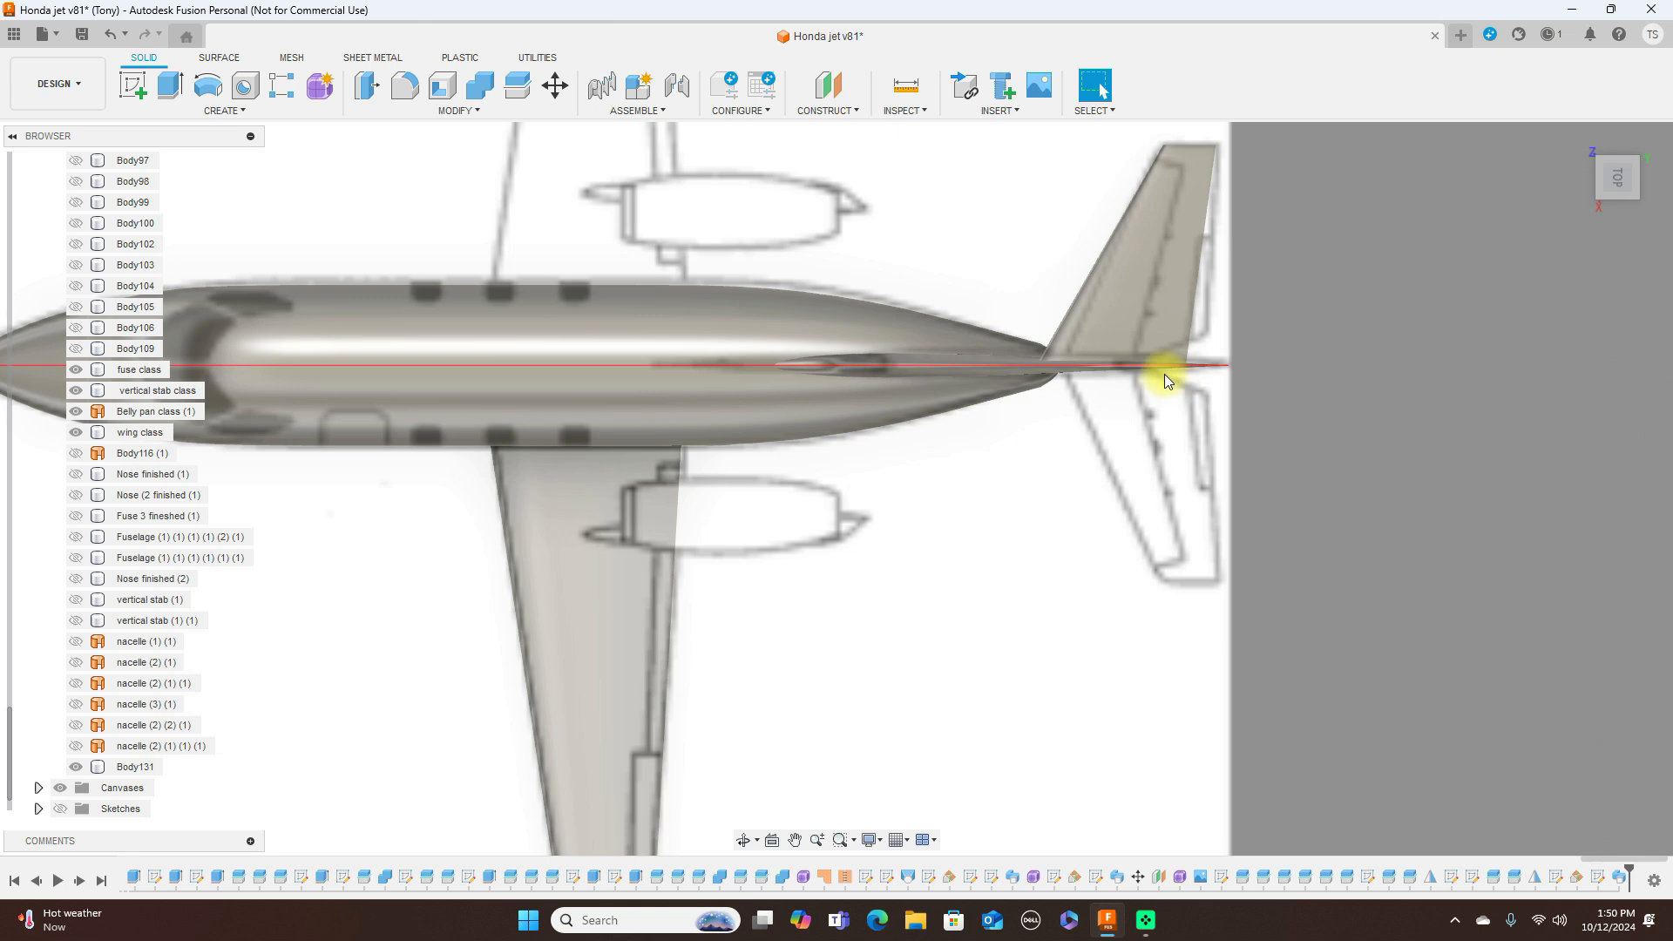
scroll(1167, 375, "up", 3)
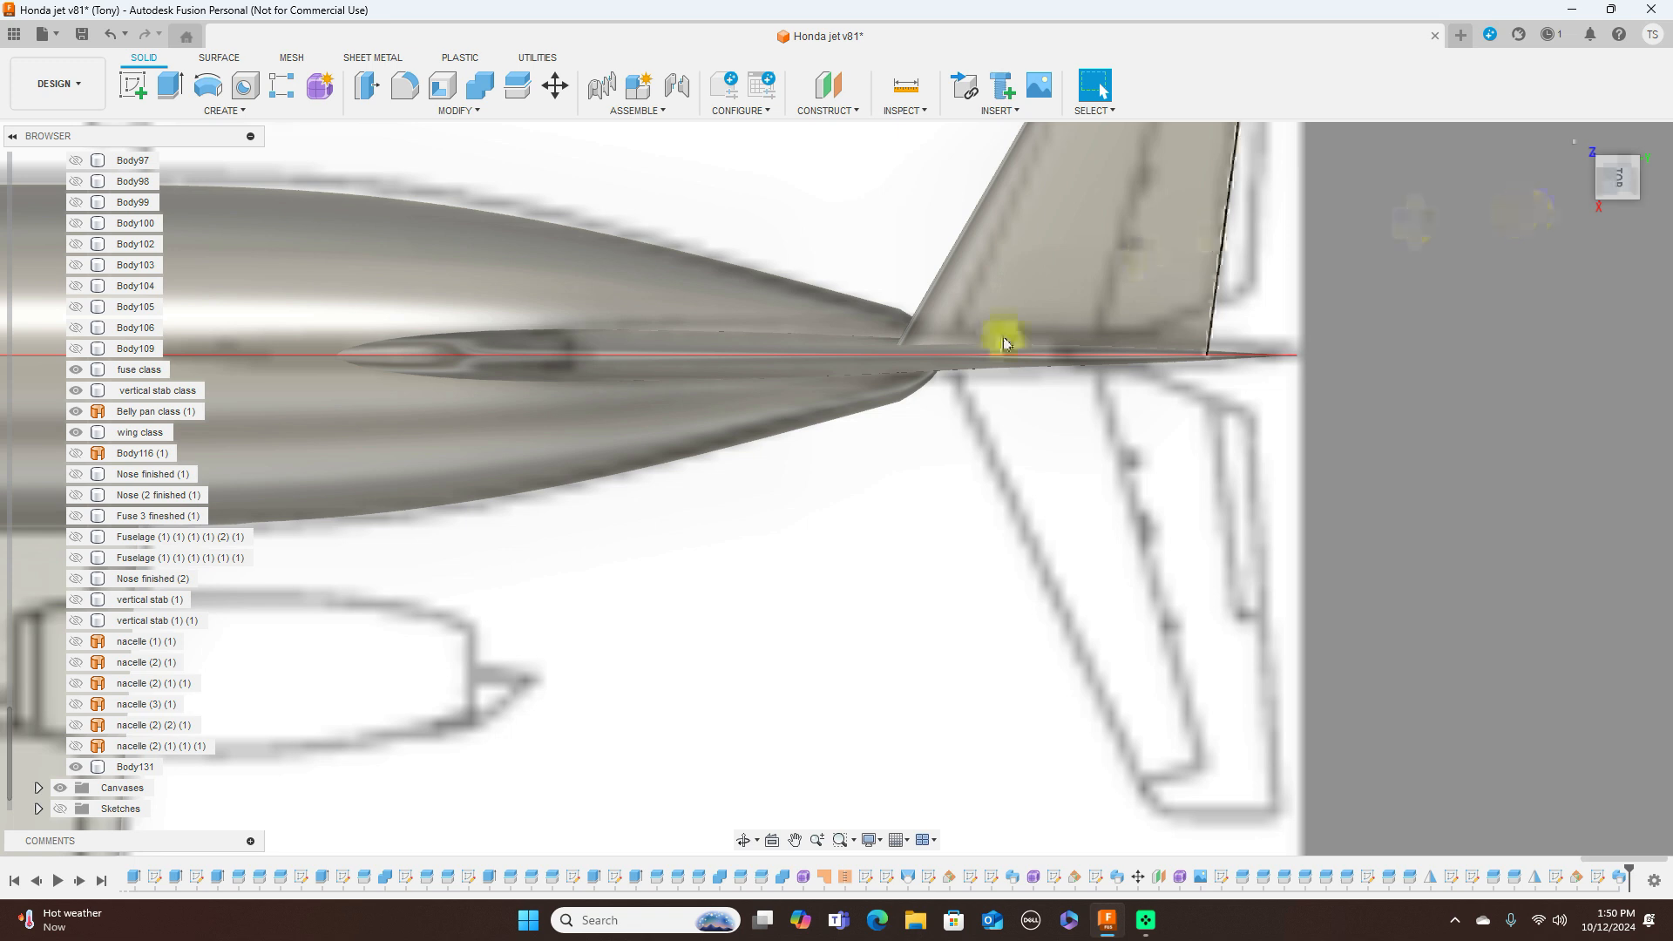
left_click(86, 392)
left_click(77, 391)
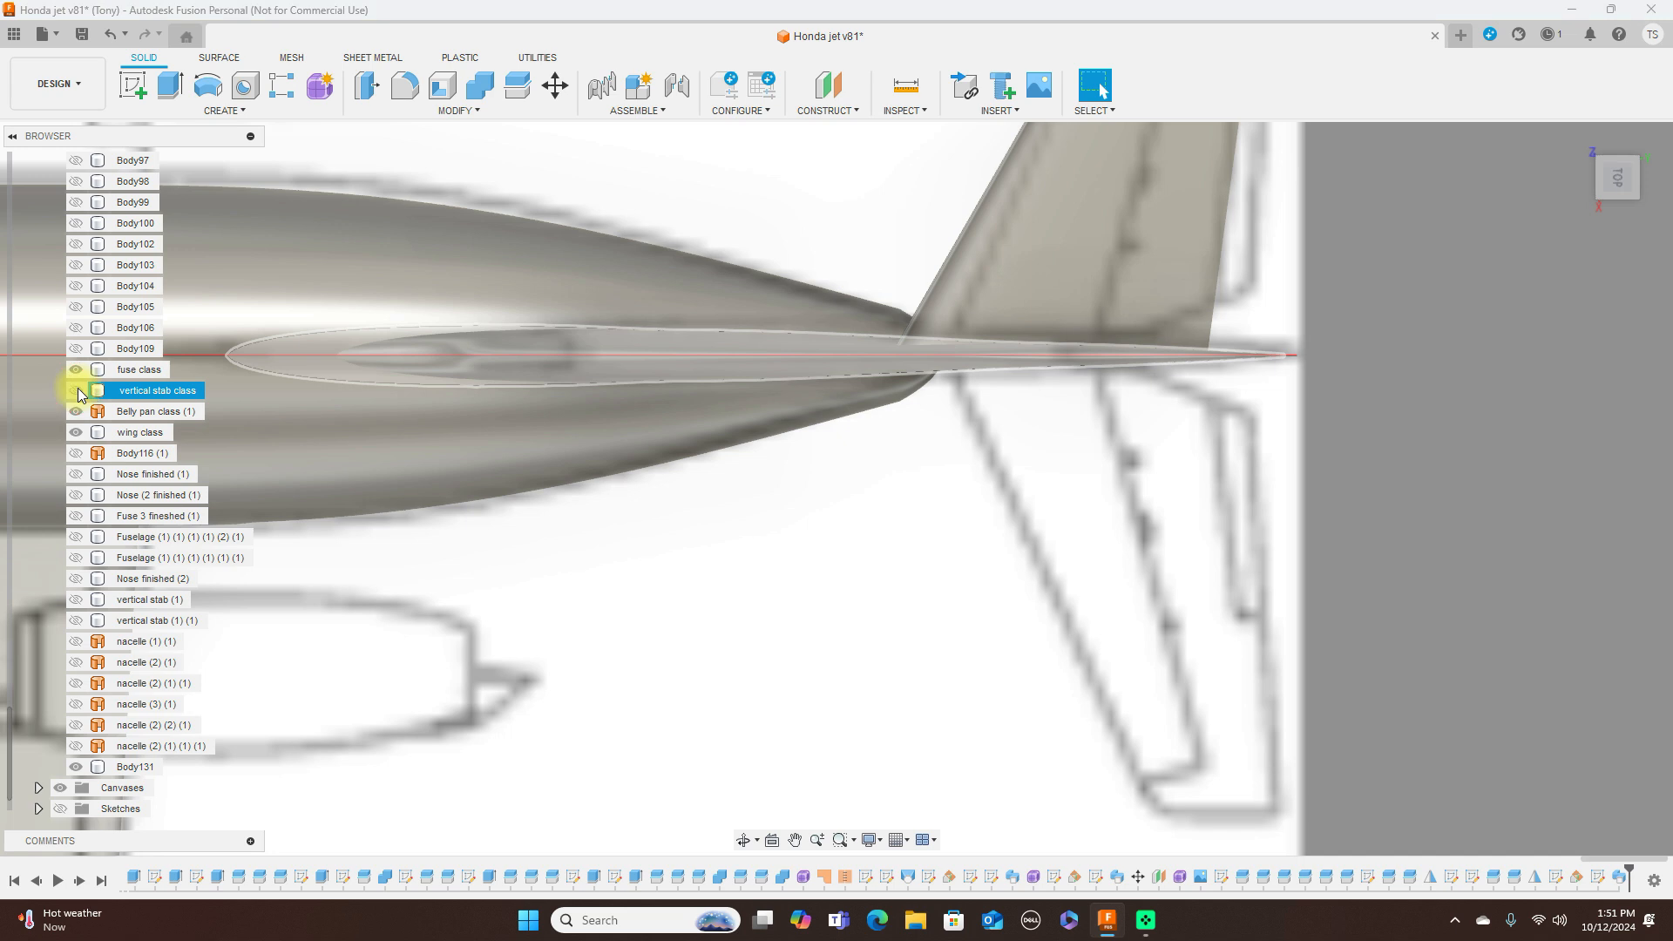
scroll(1359, 362, "down", 5)
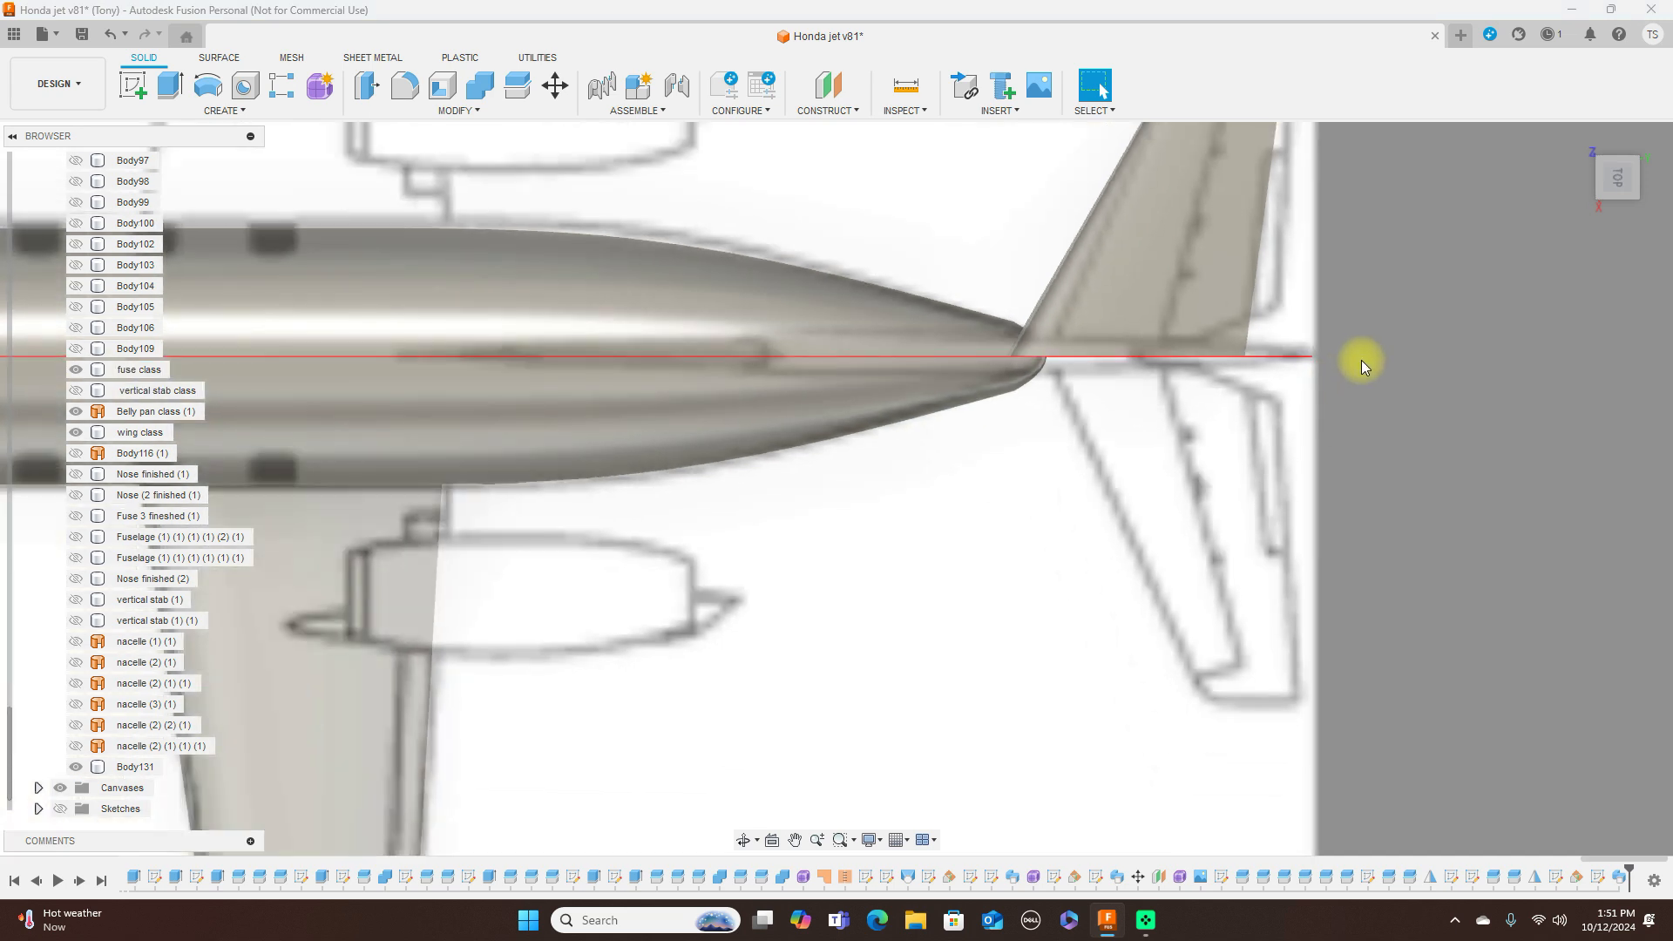
Show construction plane Plane20 at the stabilizer and start a new sketch on it
left_click(40, 787)
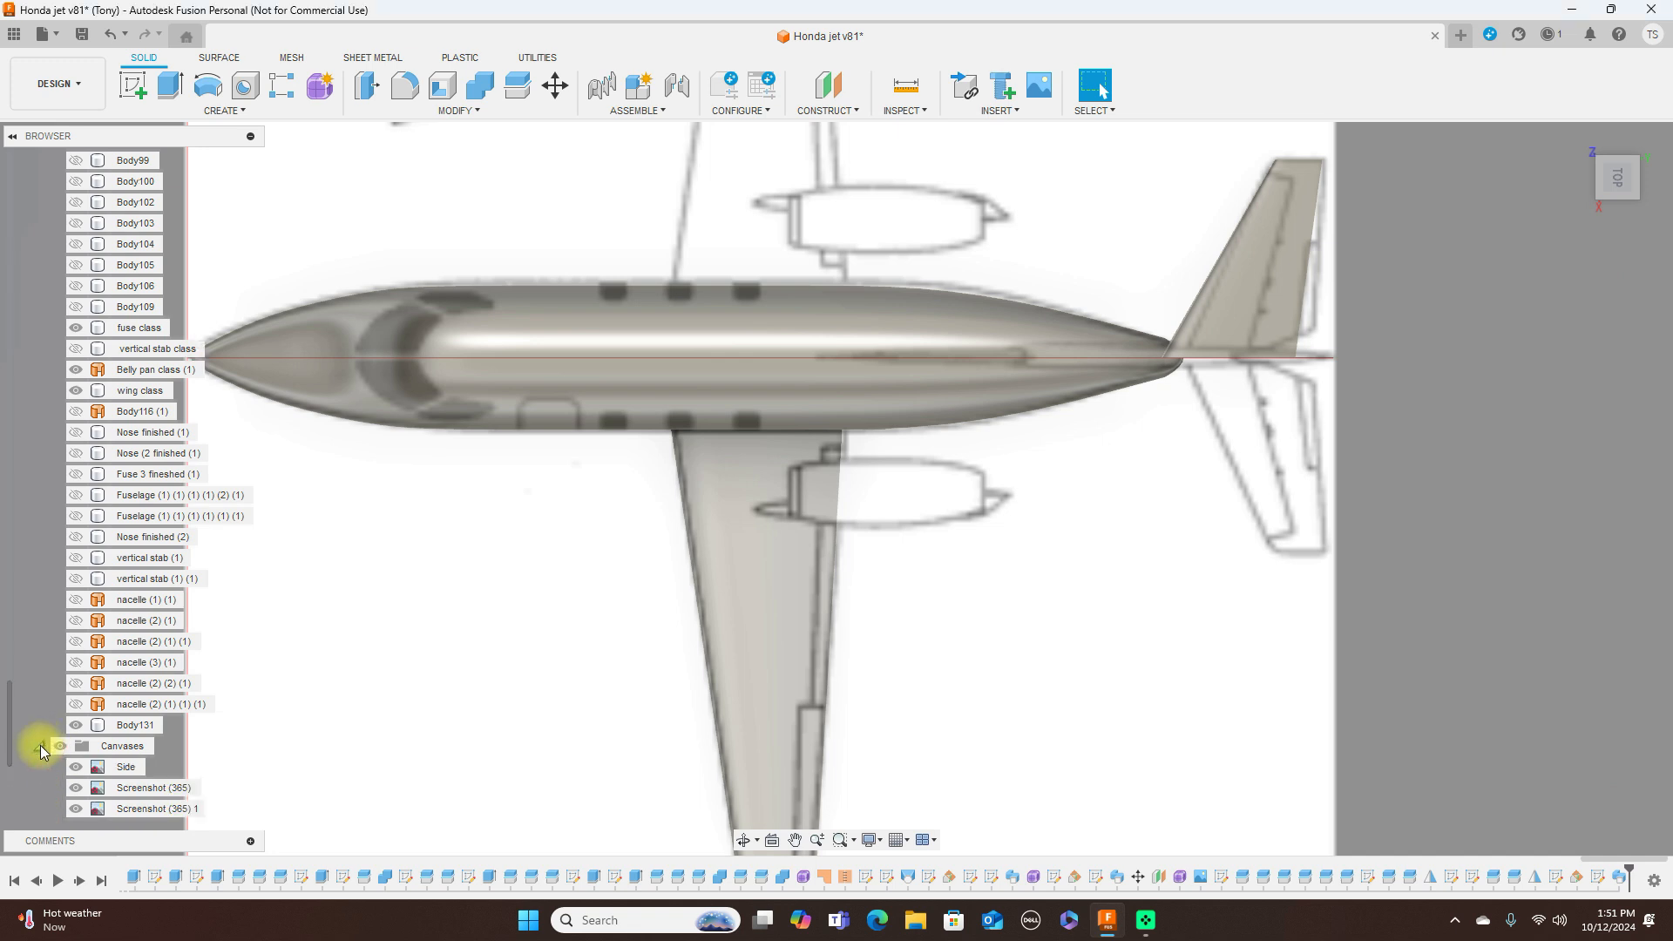
left_click(40, 745)
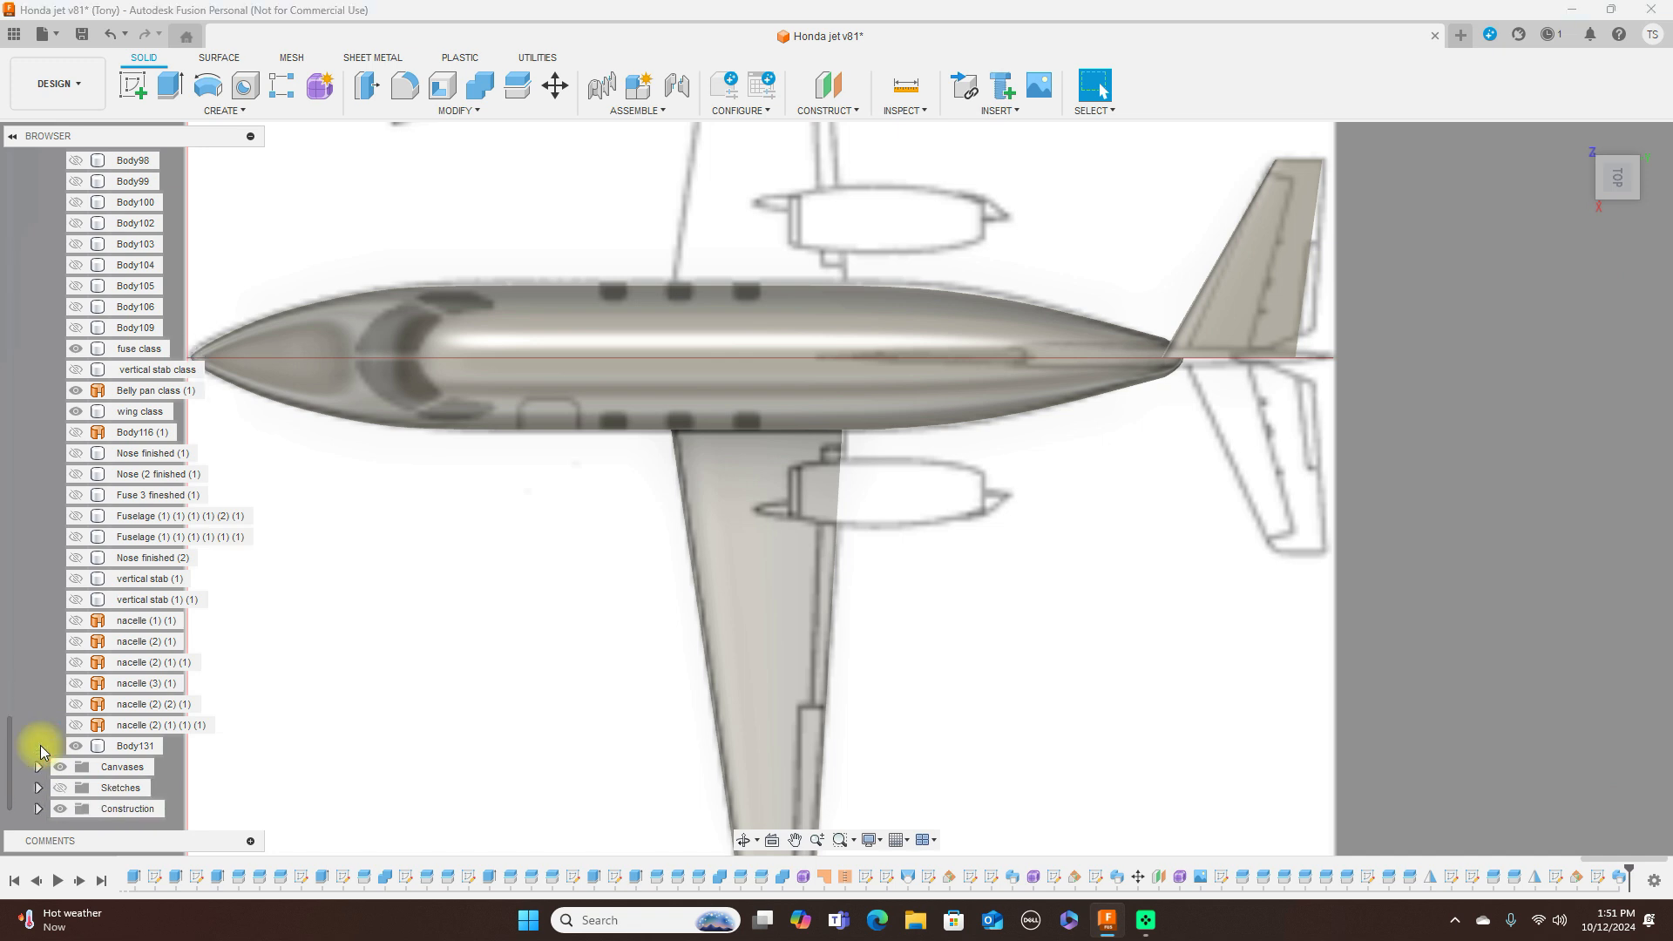
left_click(38, 808)
scroll(13, 811, "down", 6)
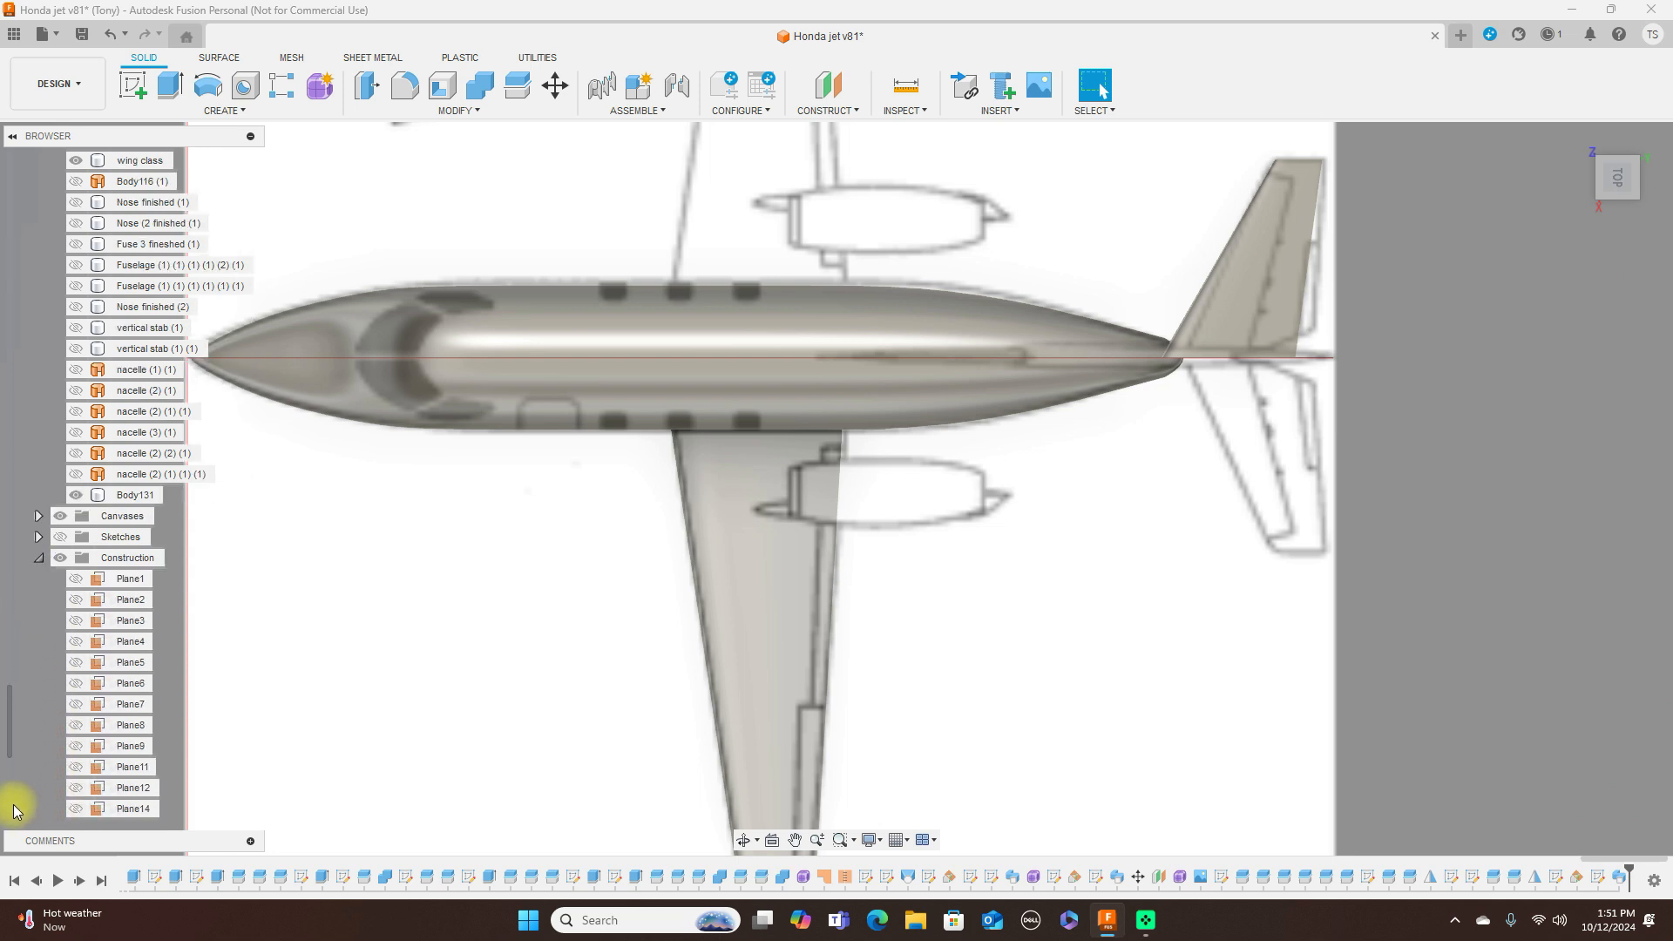
left_click(75, 809)
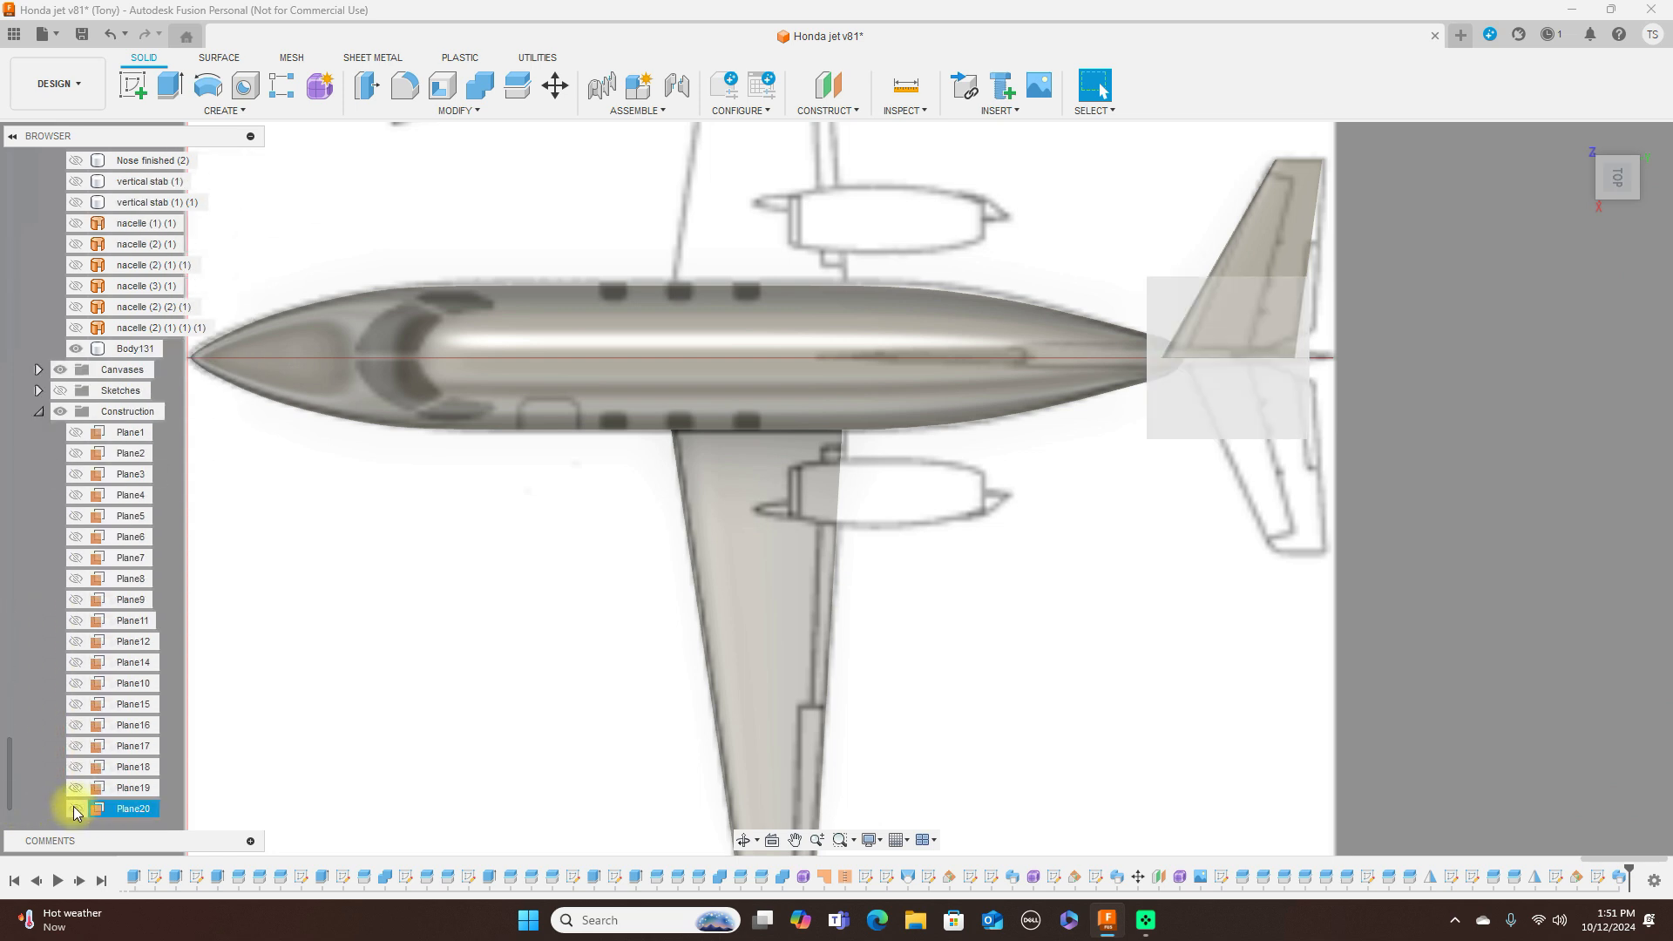
left_click(1247, 422)
left_click(133, 86)
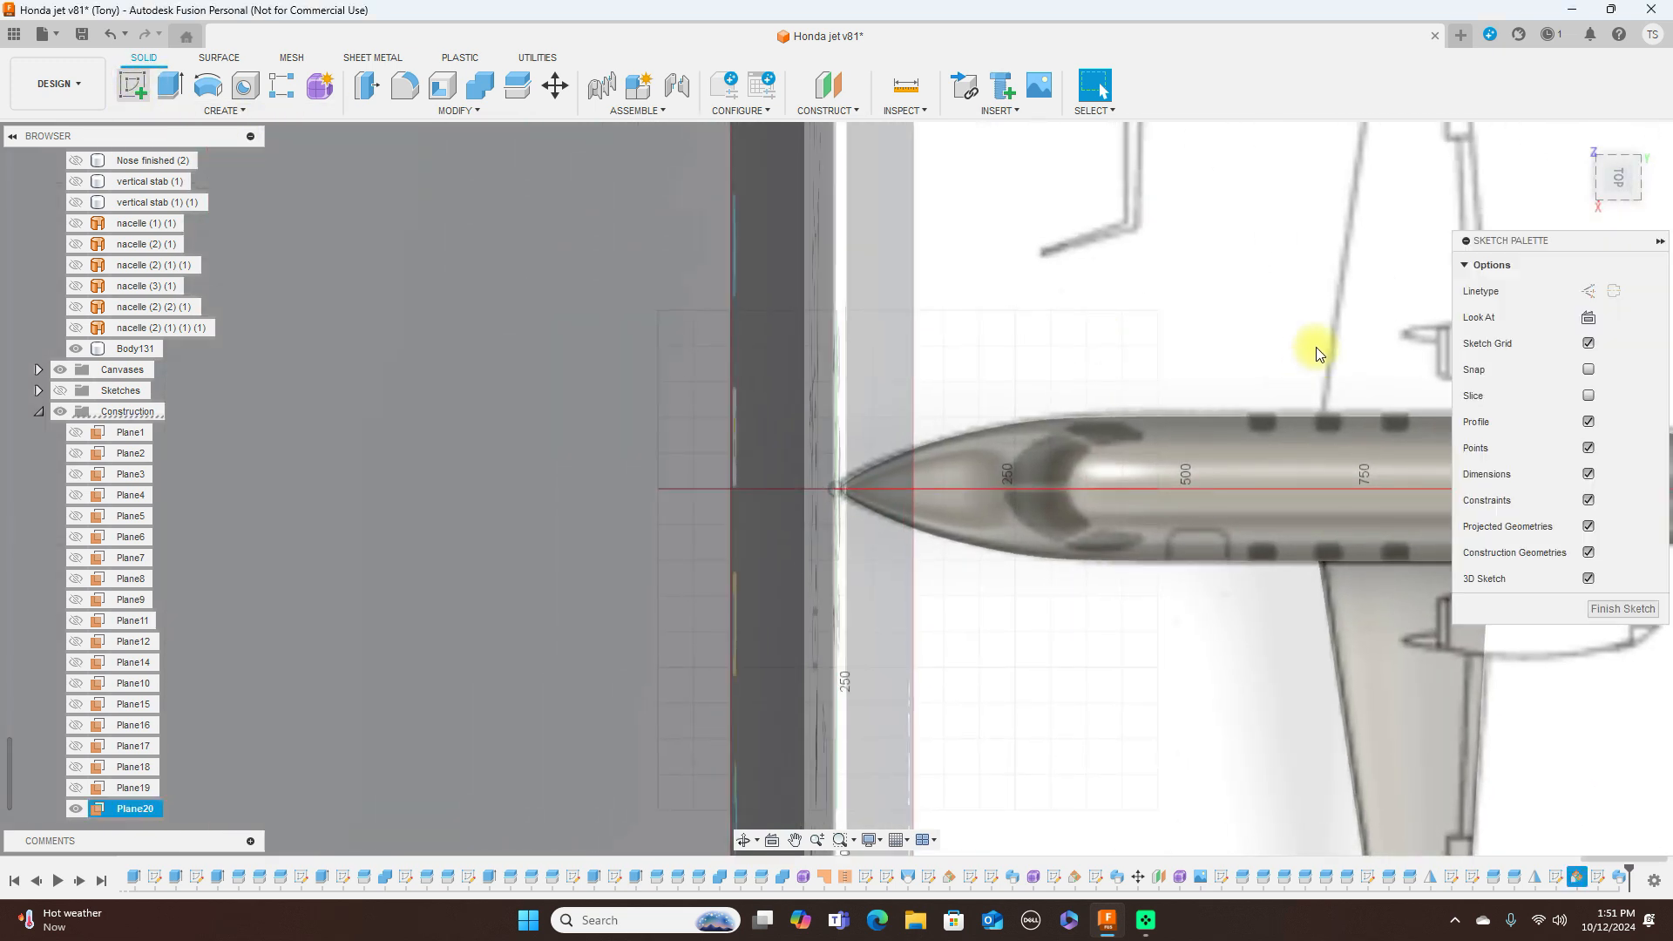
Draw a slanted line across the stabilizer's rear root corner, following the cutout edge on the canvas, and finish the sketch
mouse_move(1316, 347)
middle_mouse_down()
mouse_move(1109, 317)
mouse_move(332, 317)
middle_mouse_up()
scroll(934, 253, "up", 4)
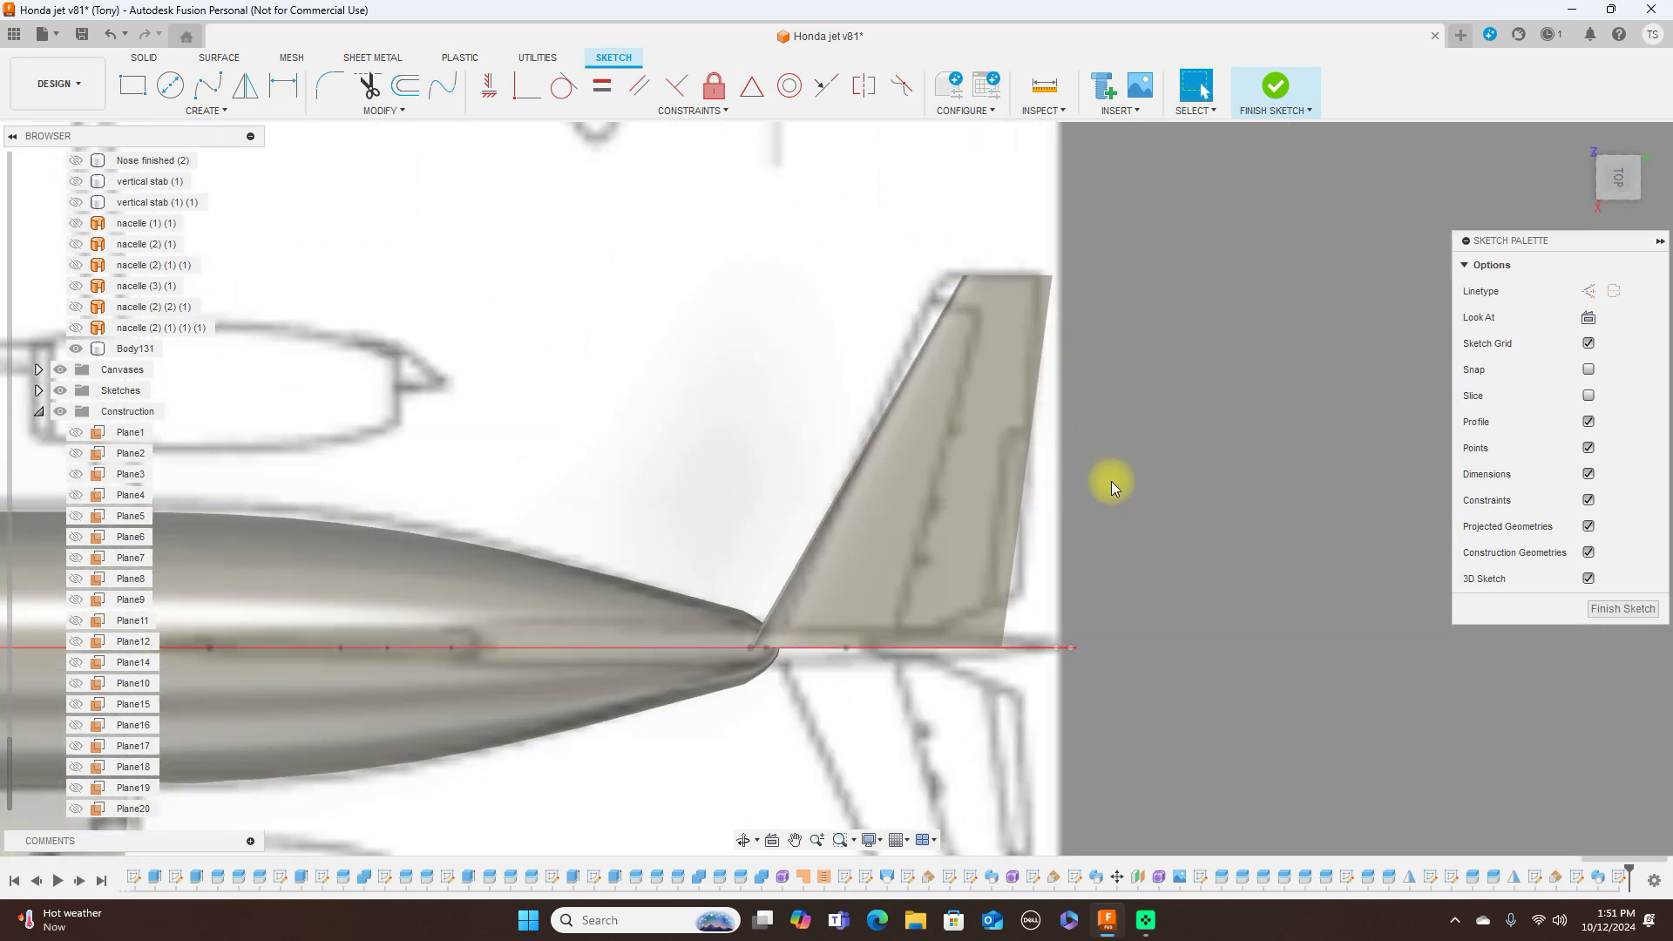
scroll(1112, 484, "up", 2)
middle_click_drag(1112, 491, 1184, 440)
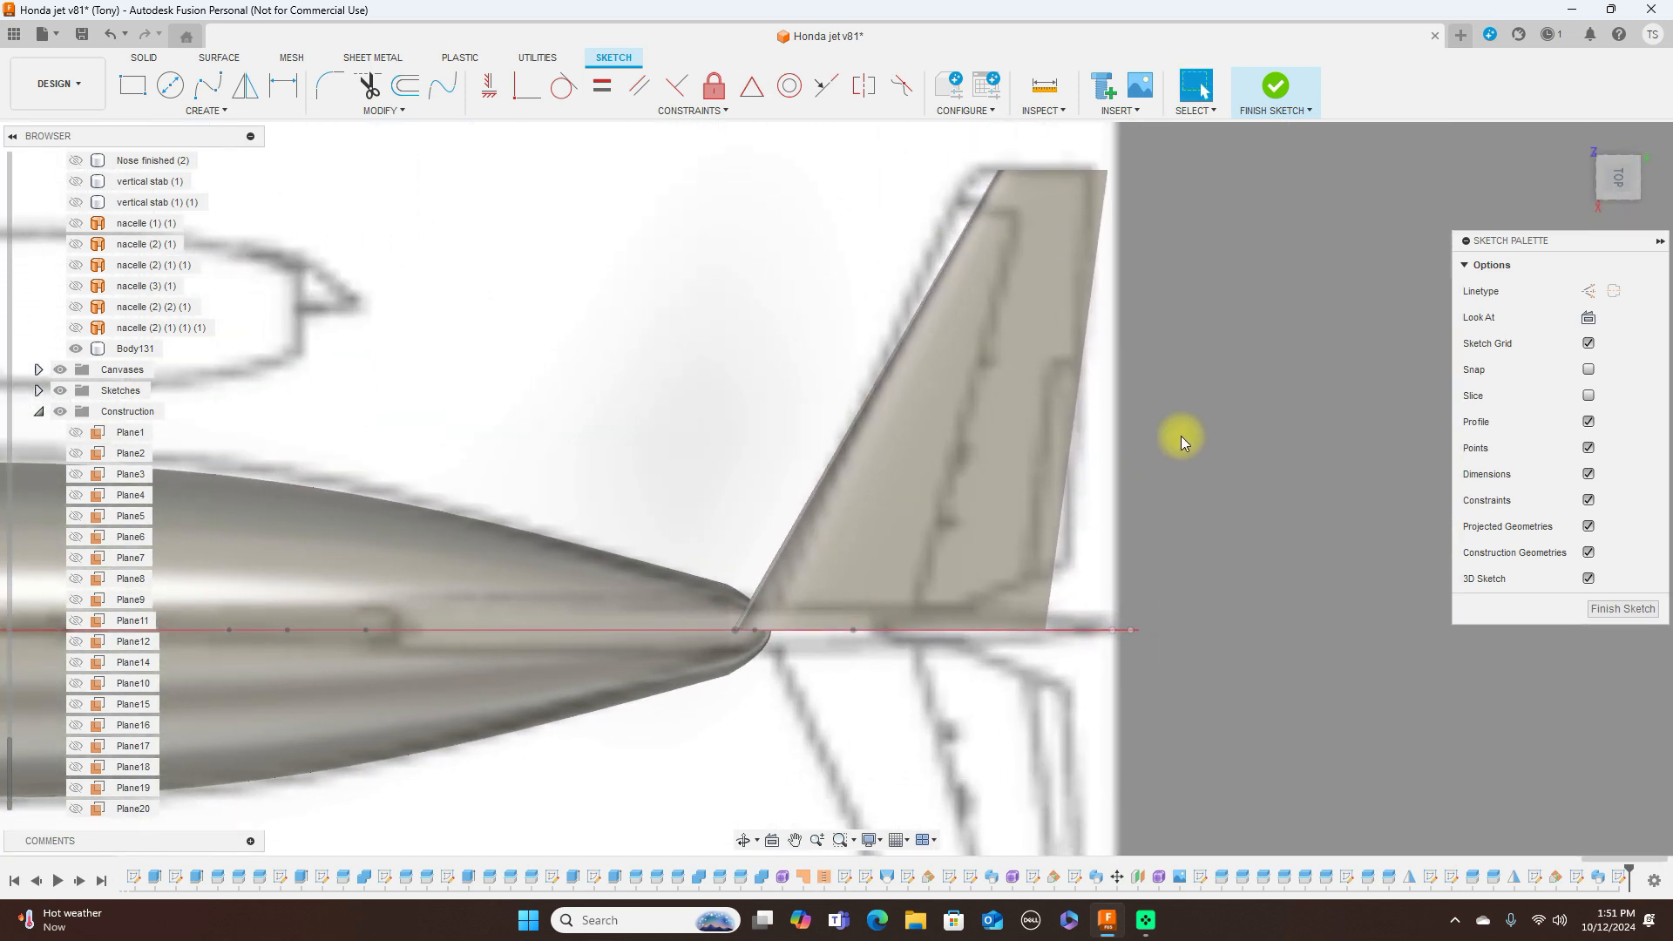
key("l")
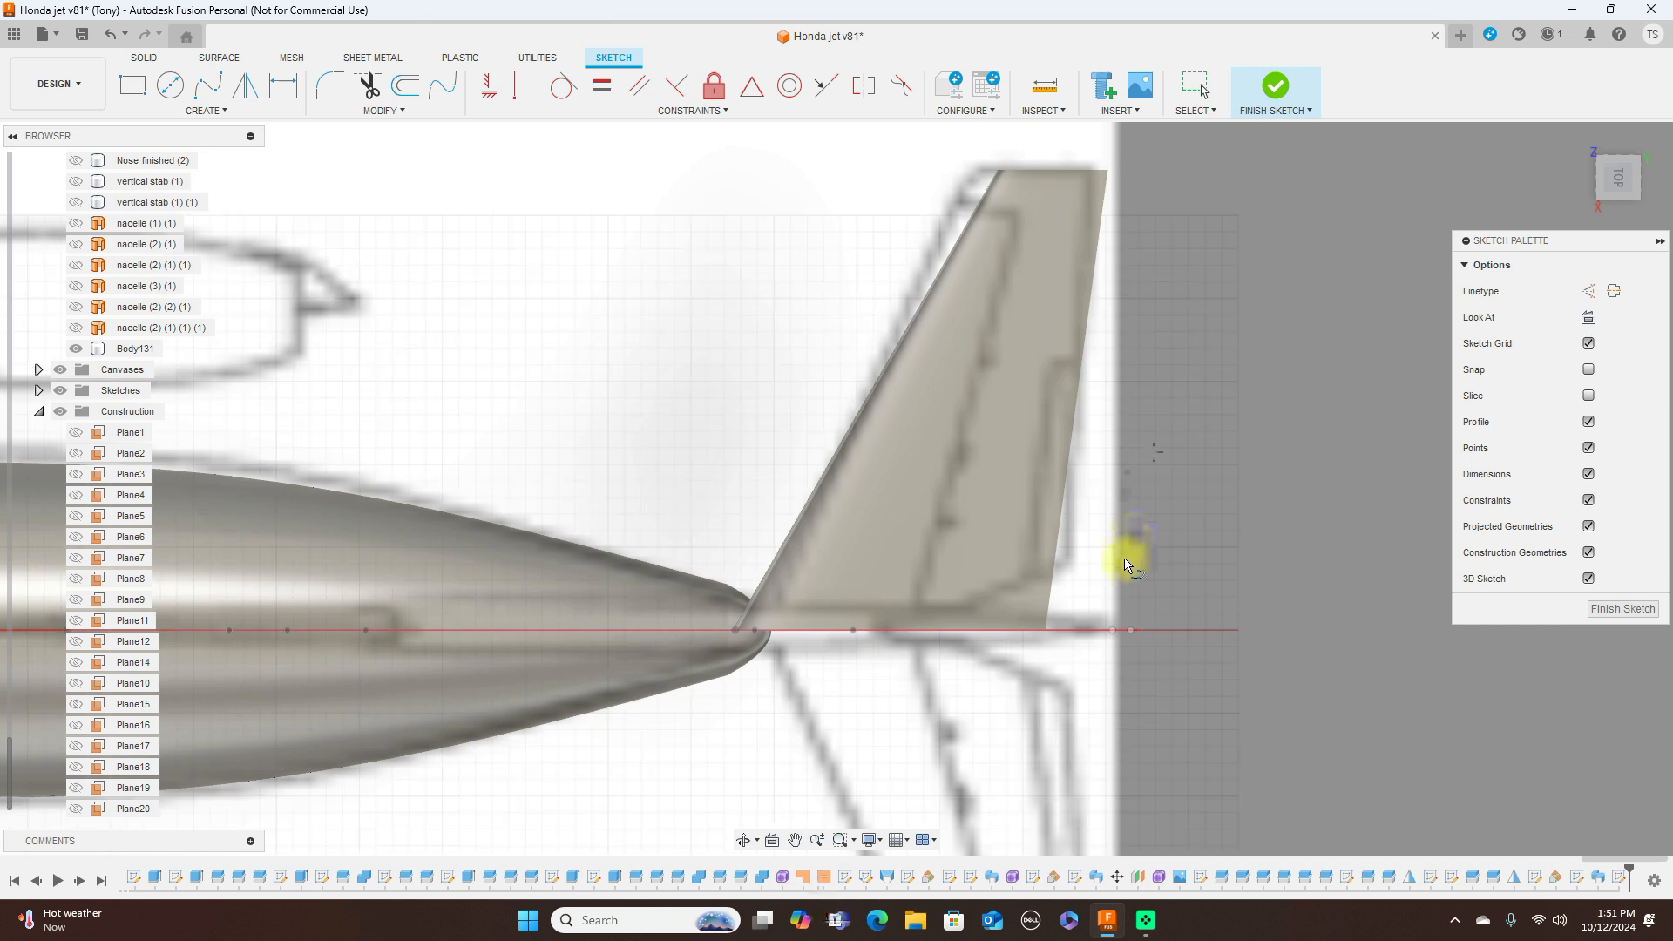
left_click(1083, 549)
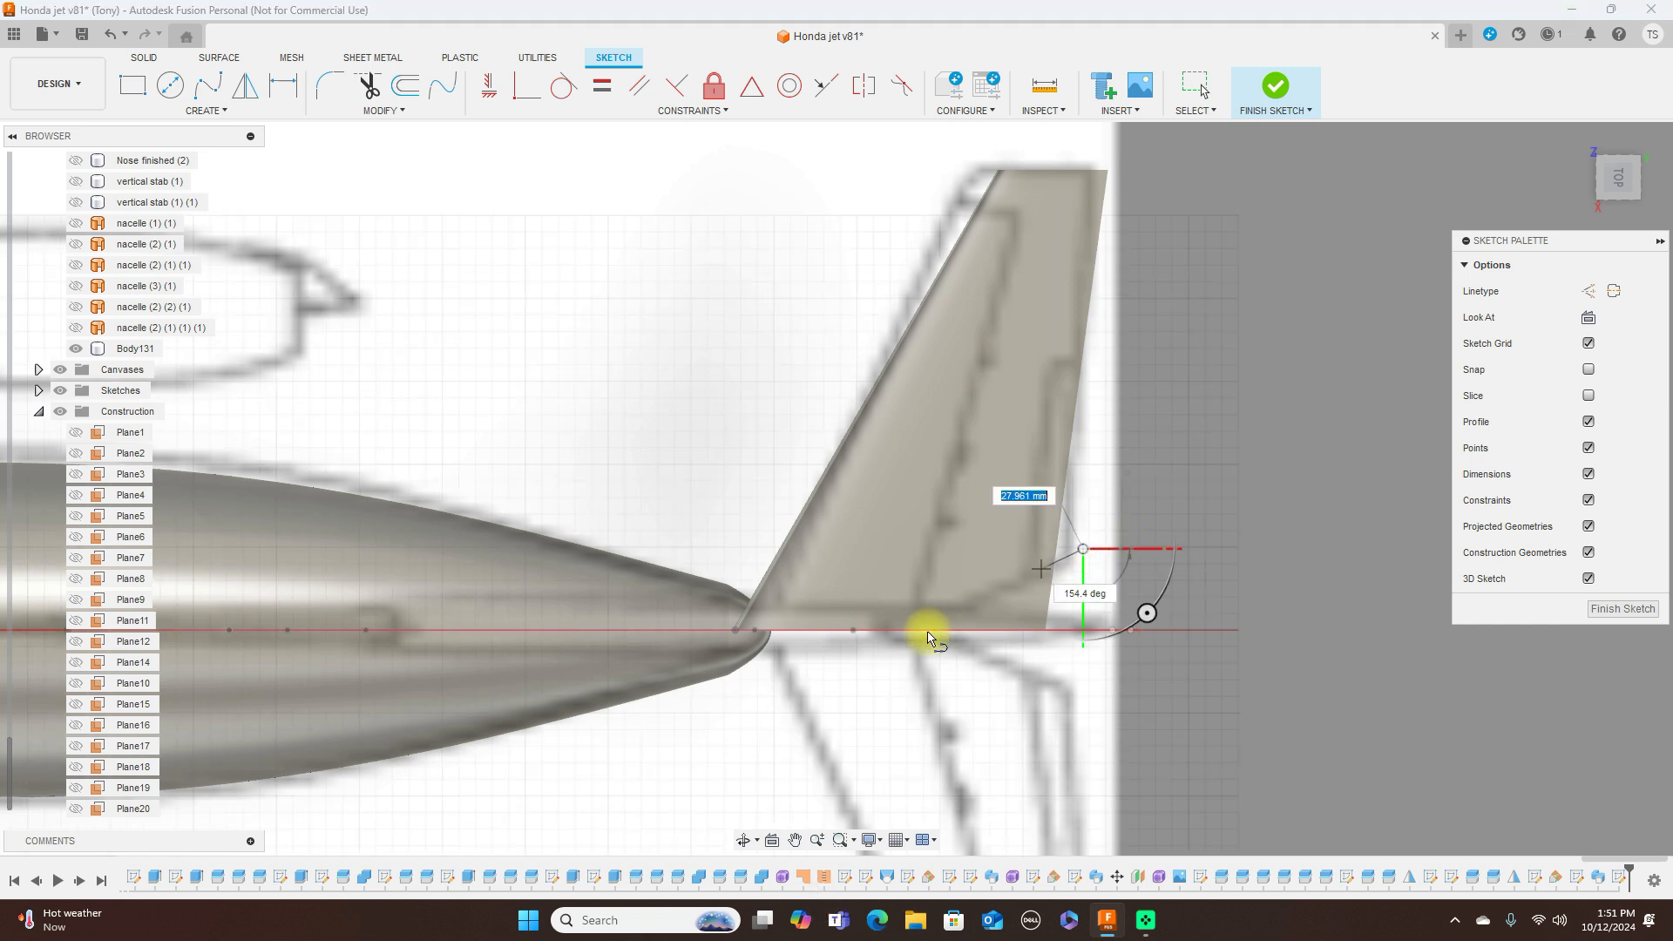
left_click(842, 656)
right_click(841, 656)
left_click(888, 661)
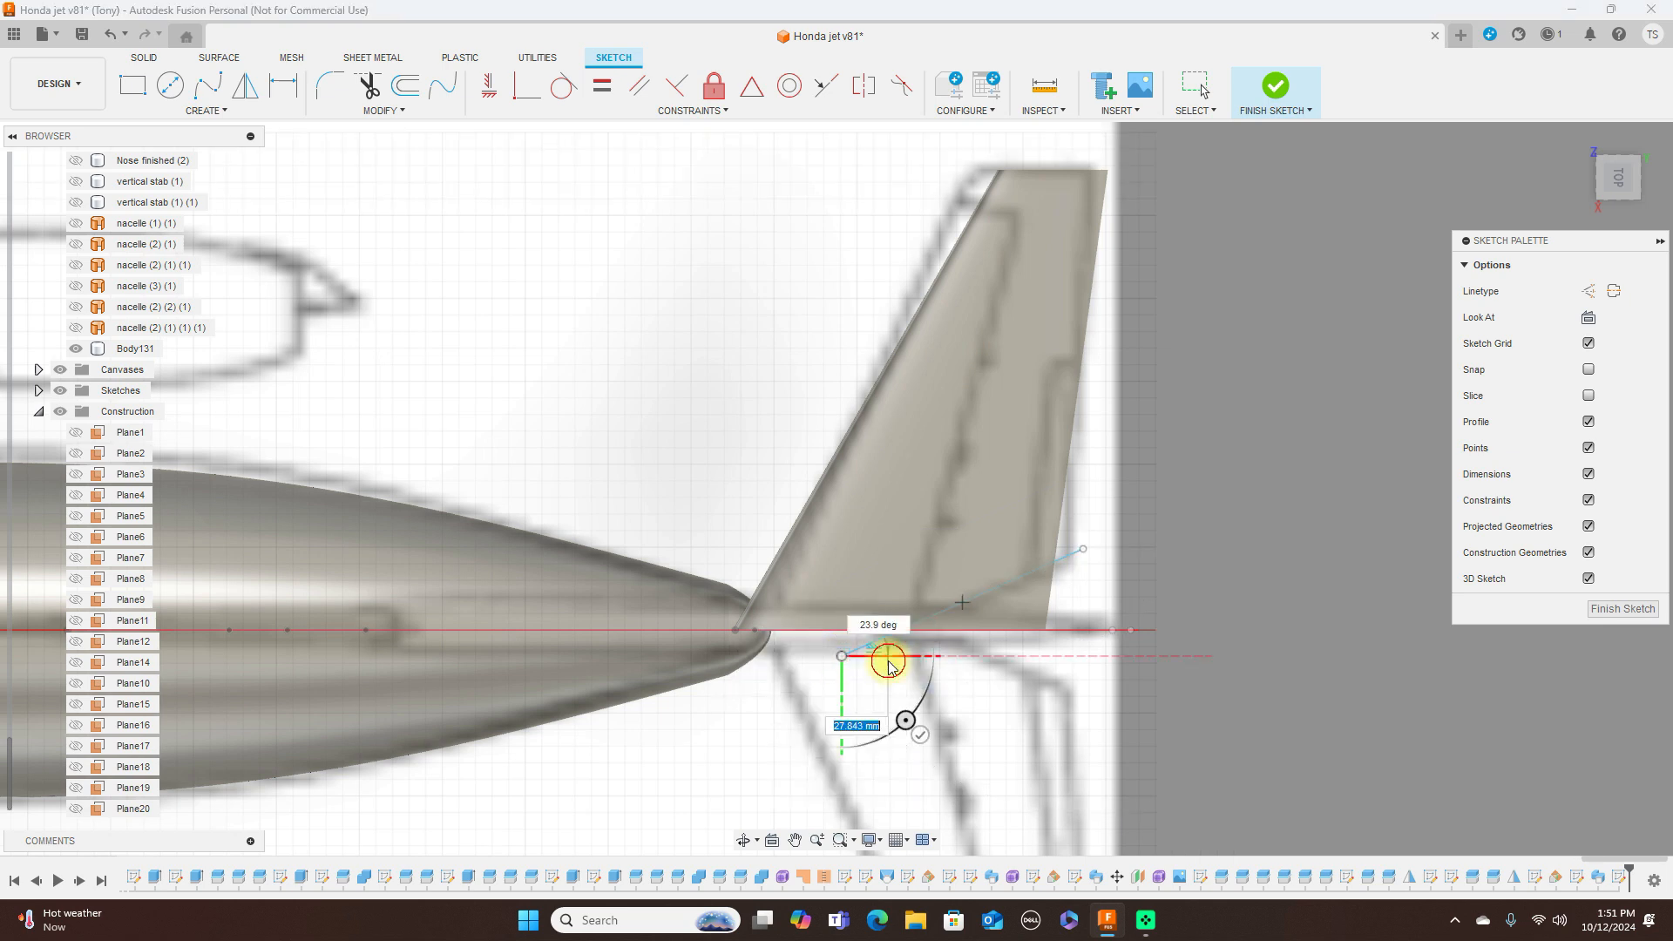
left_click(1278, 87)
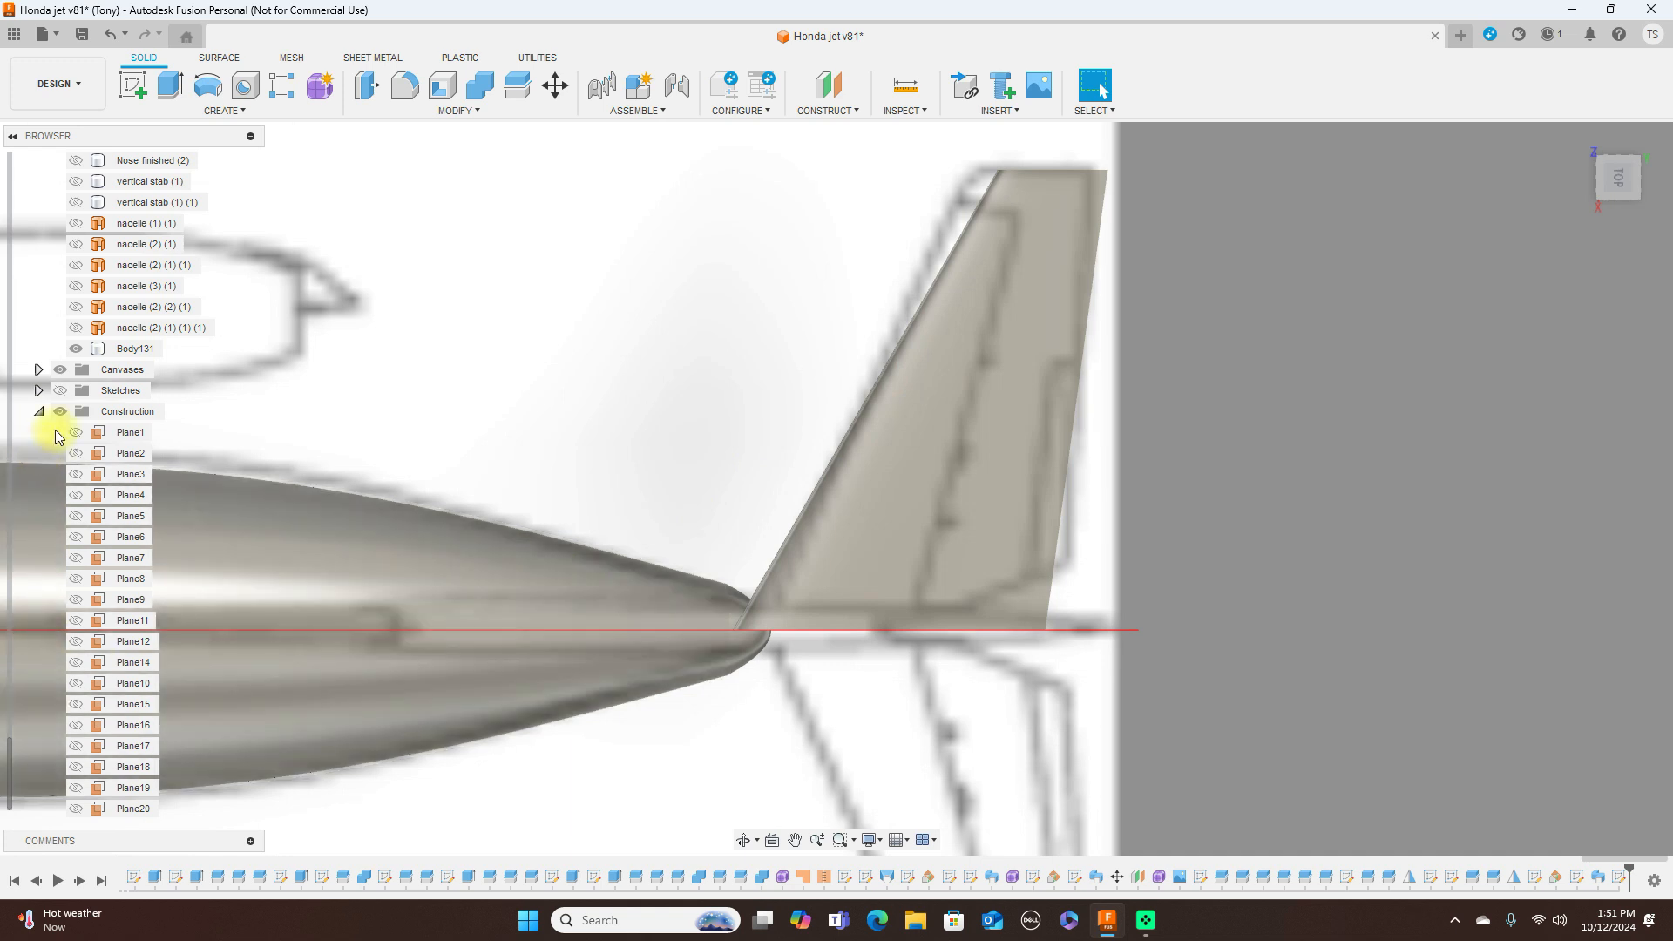
Split the stabilizer body with the slanted sketch line as an extended splitting tool and hide the cut-off root corner
left_click(60, 391)
left_click(883, 462)
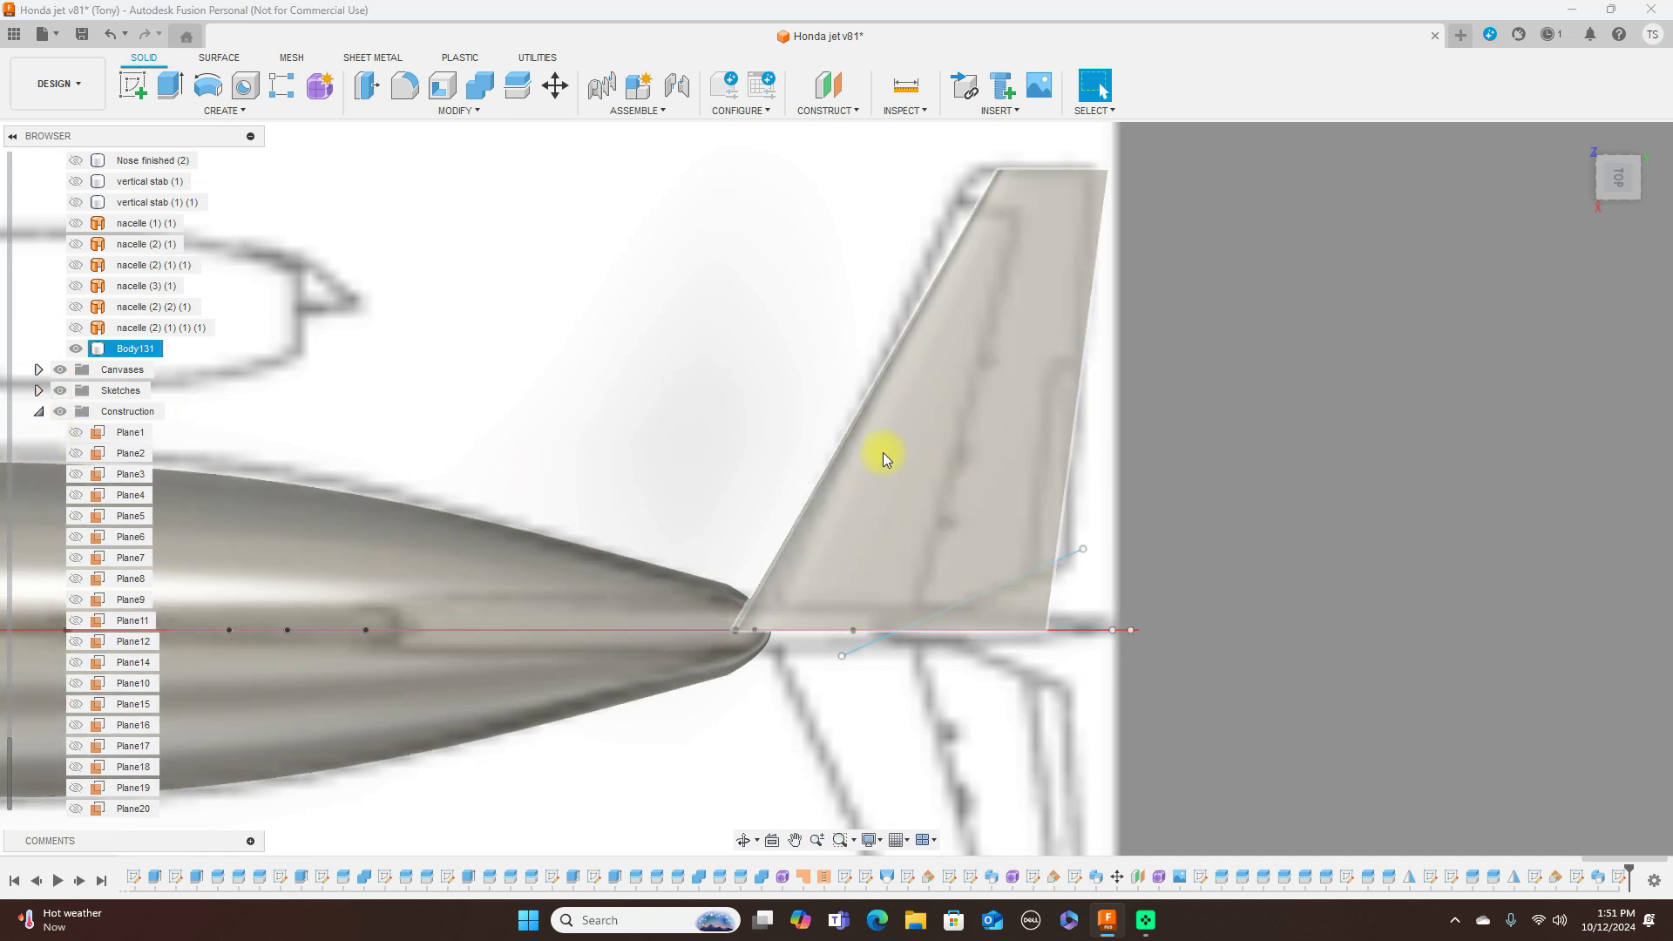
left_click(636, 261)
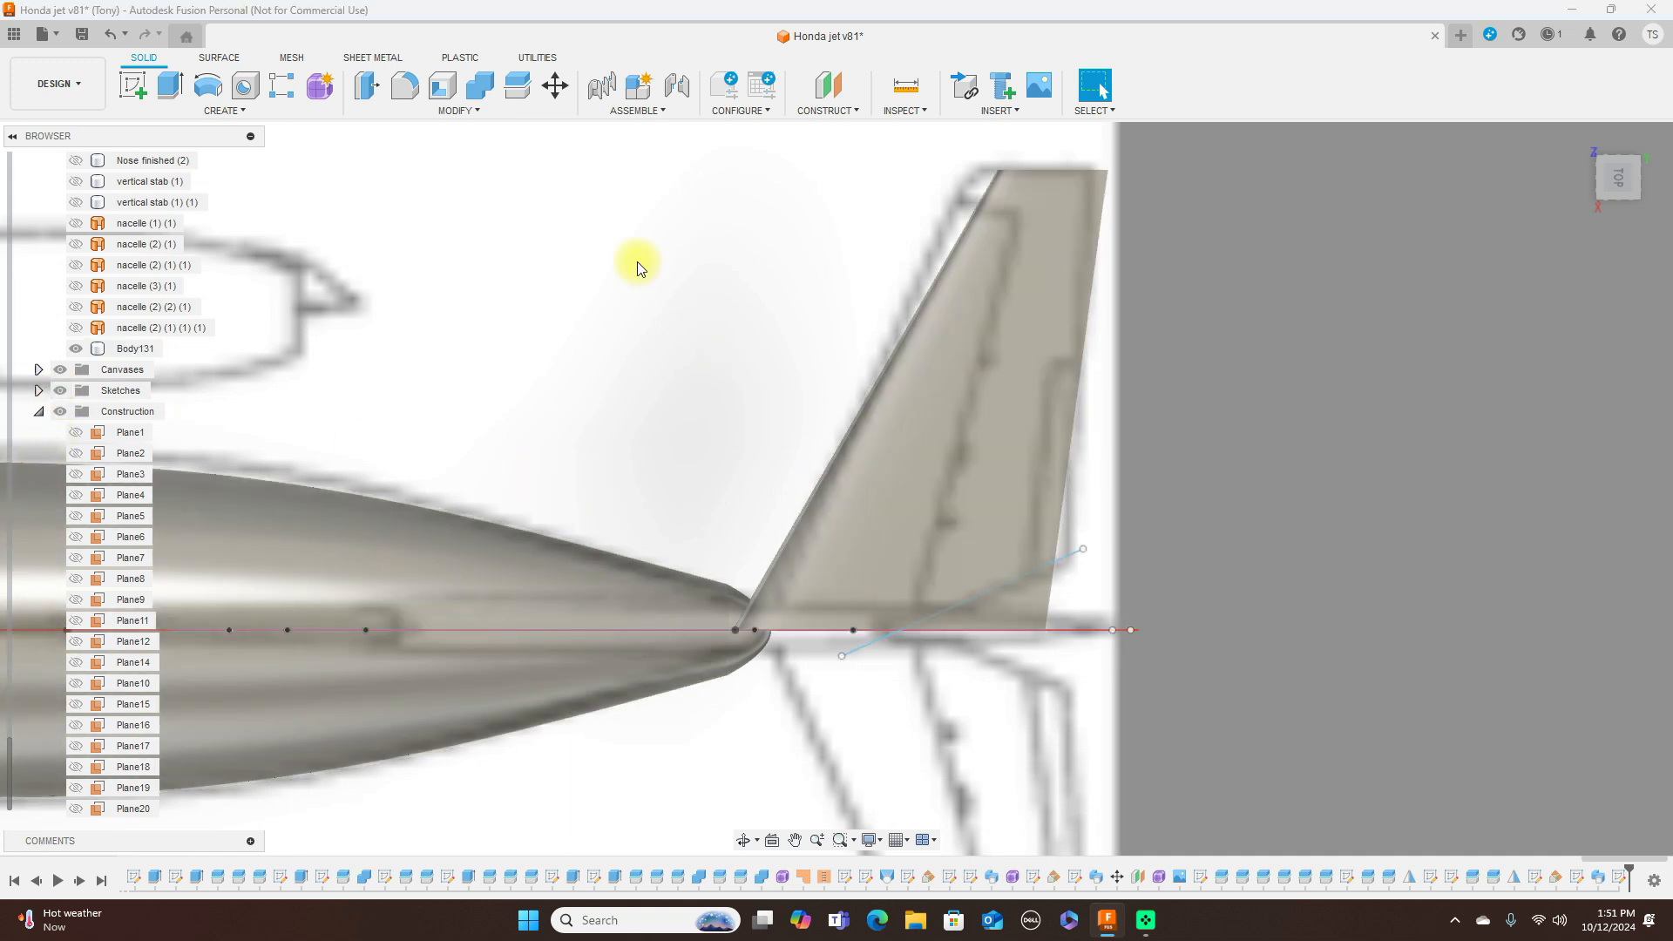
left_click(519, 87)
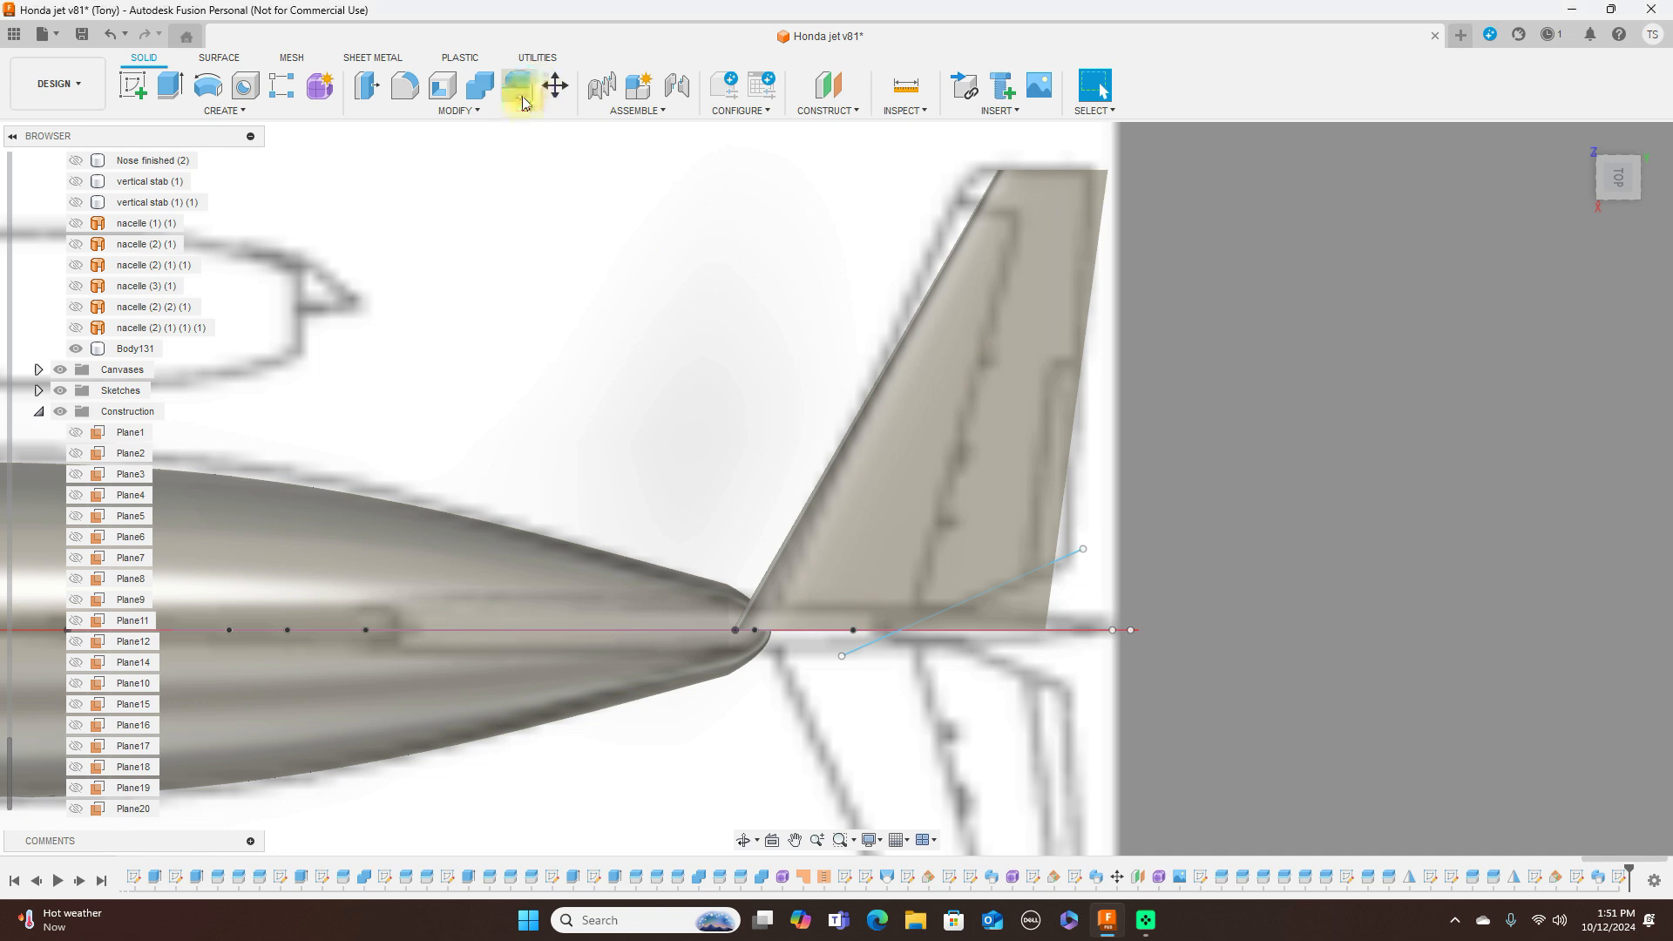
left_click(1085, 398)
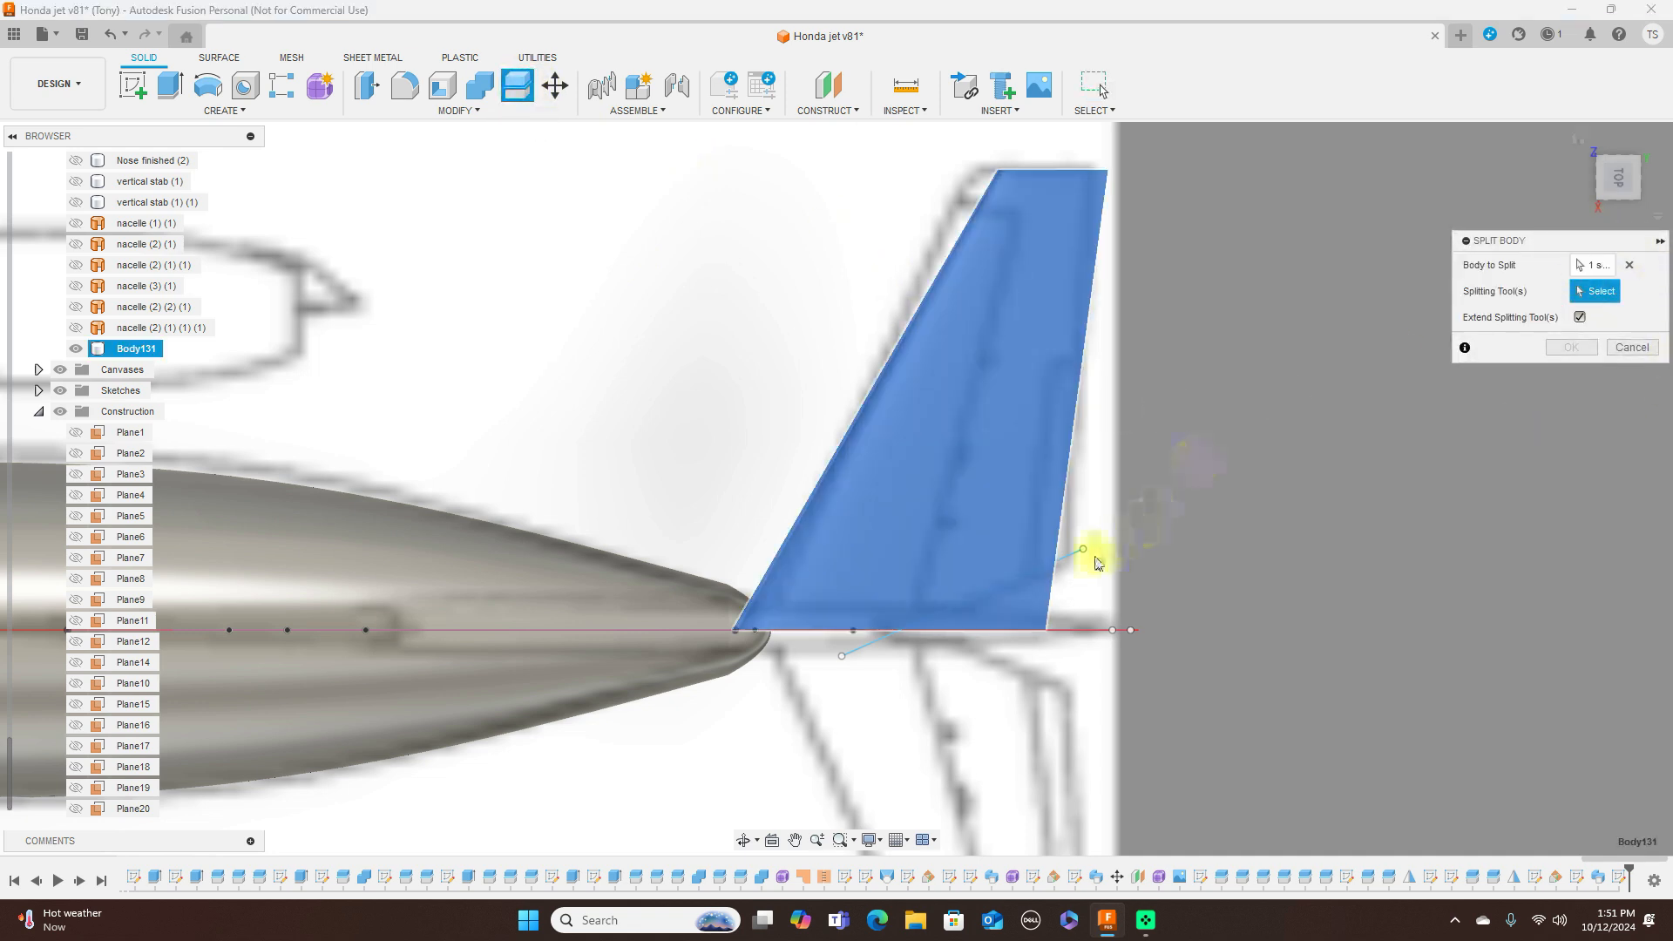
left_click(1077, 562)
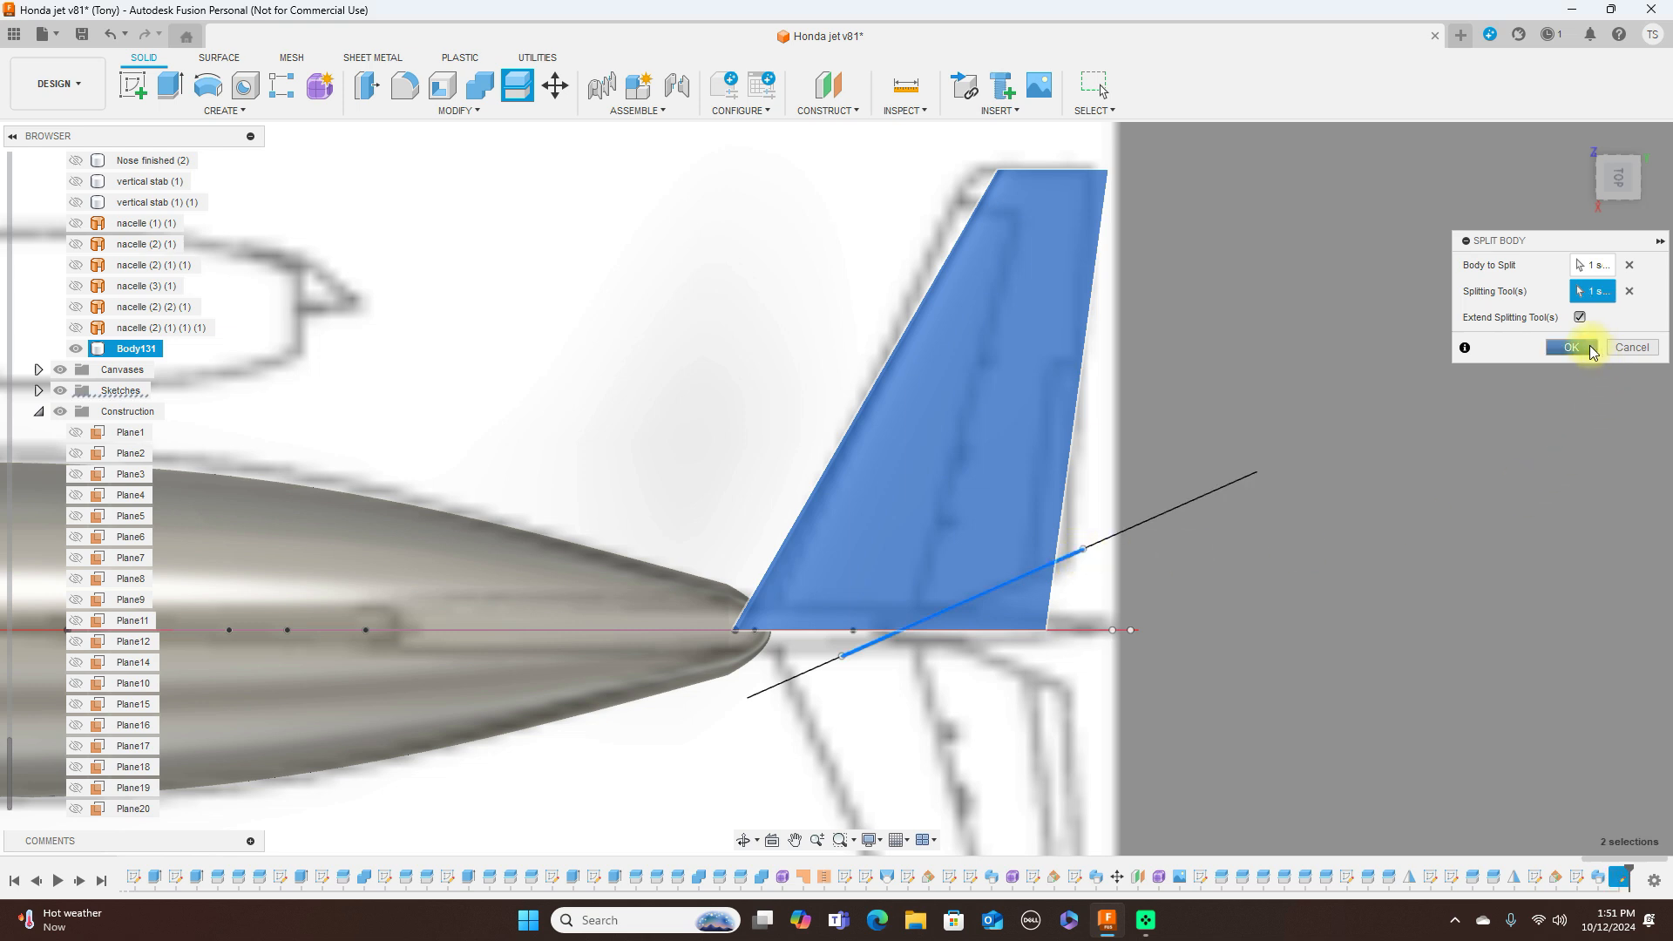
left_click(1571, 348)
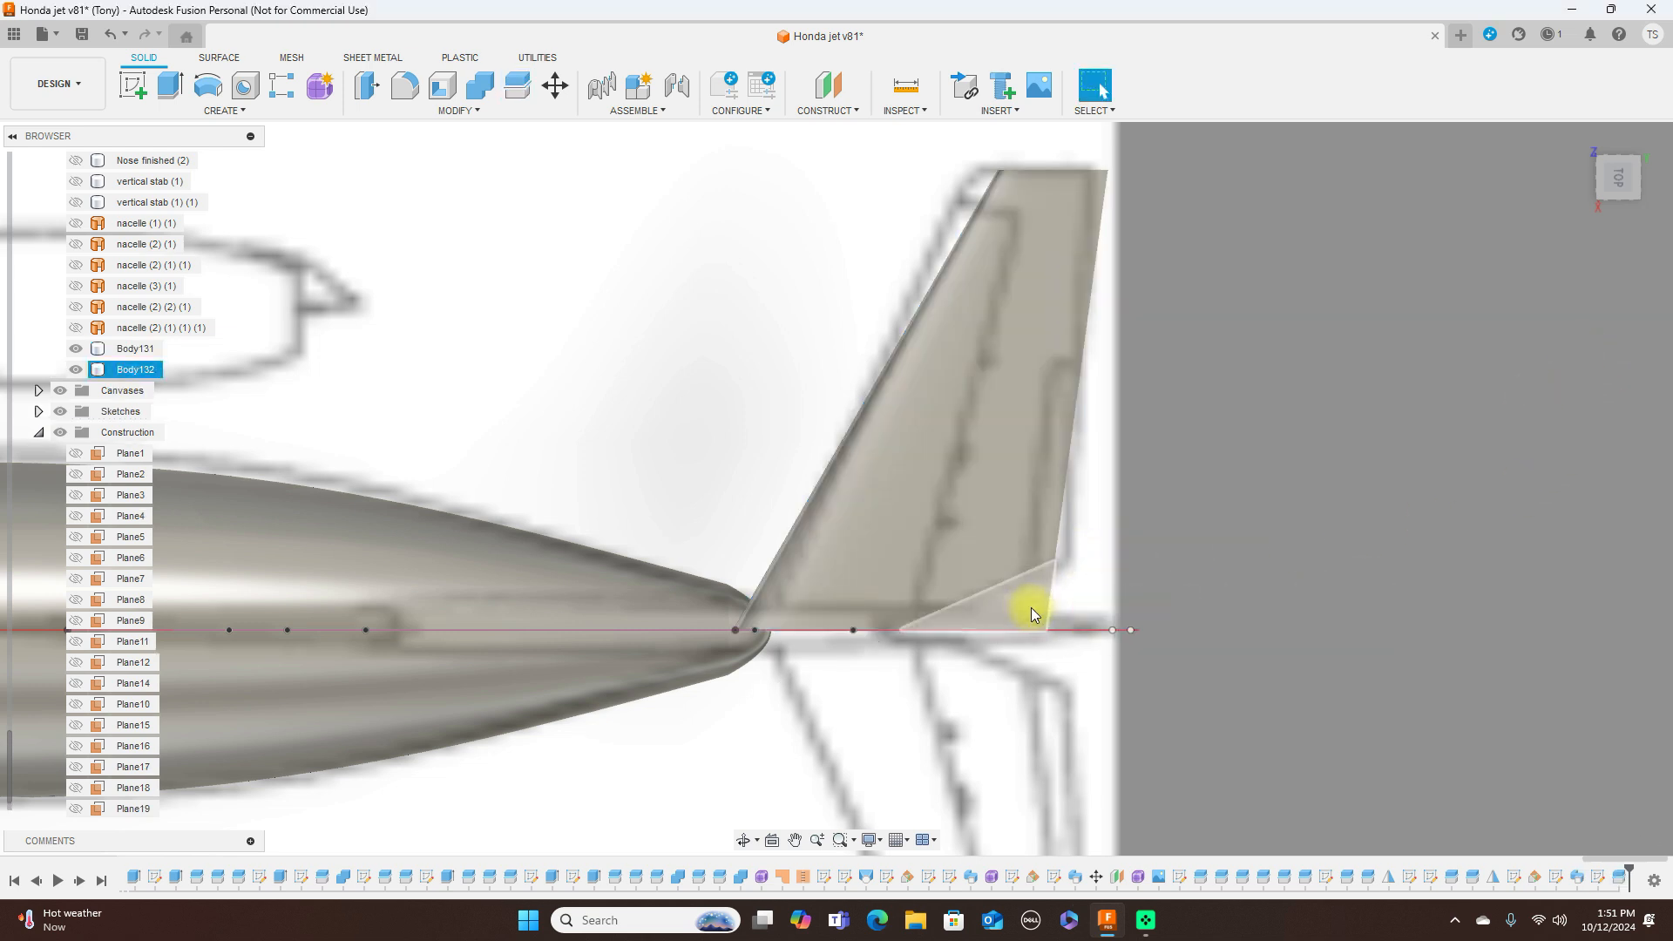
left_click(76, 369)
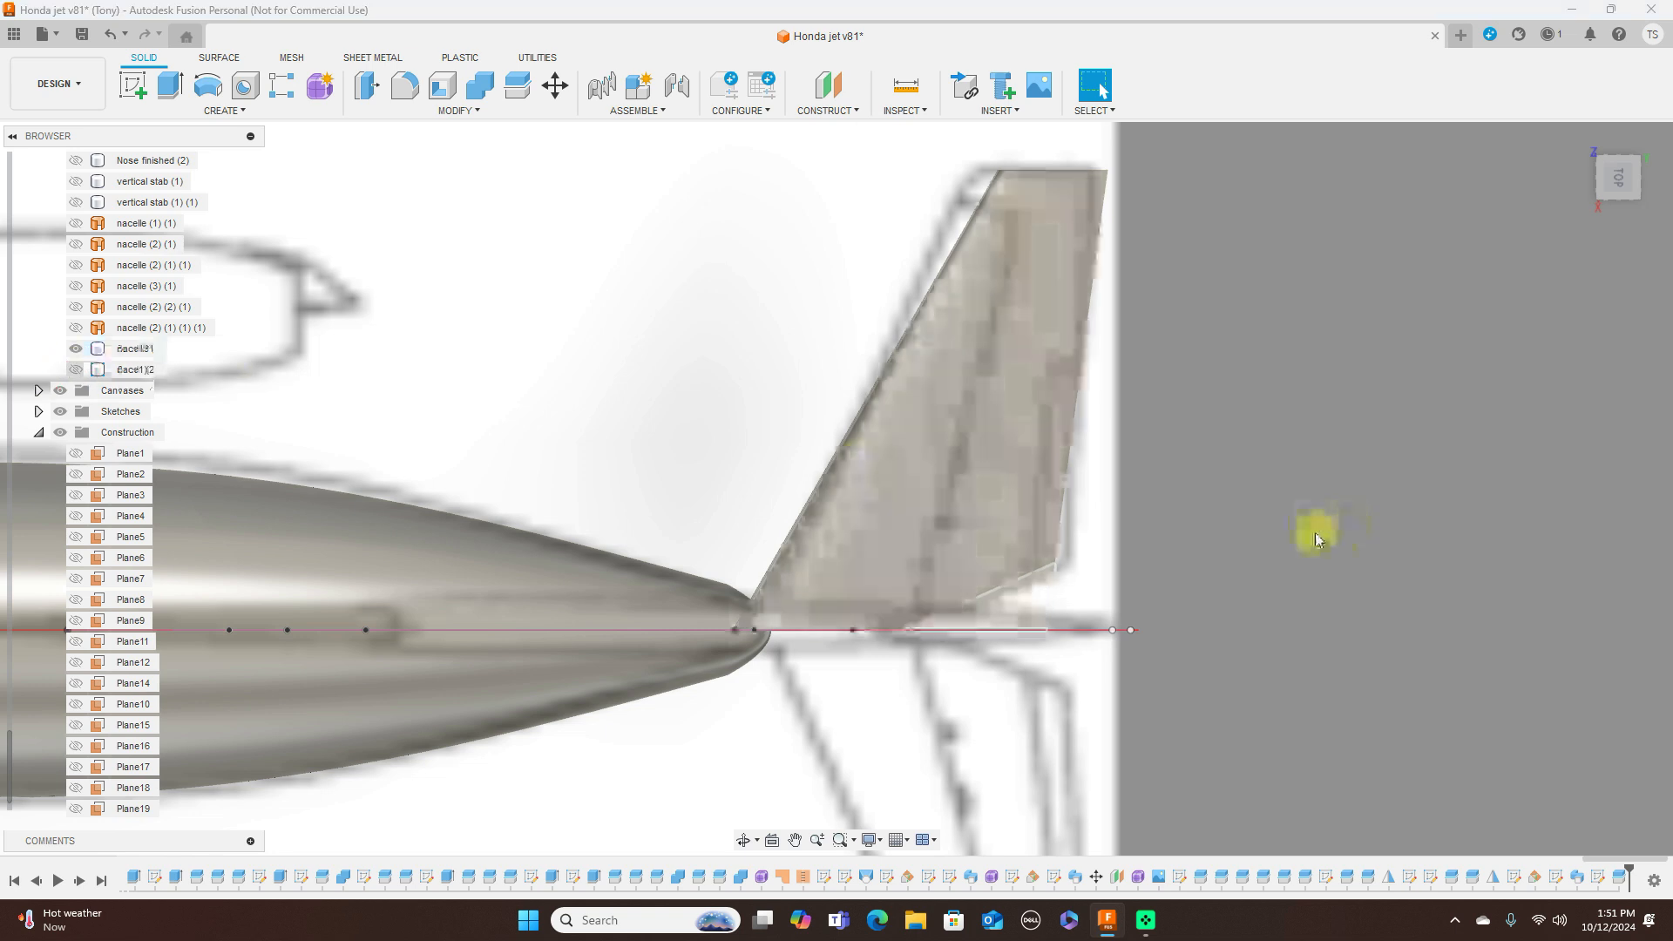
Show the vertical stab class body in right view and hide all sketches and canvases to view the trimmed stabilizer on the tail
left_click(1617, 200)
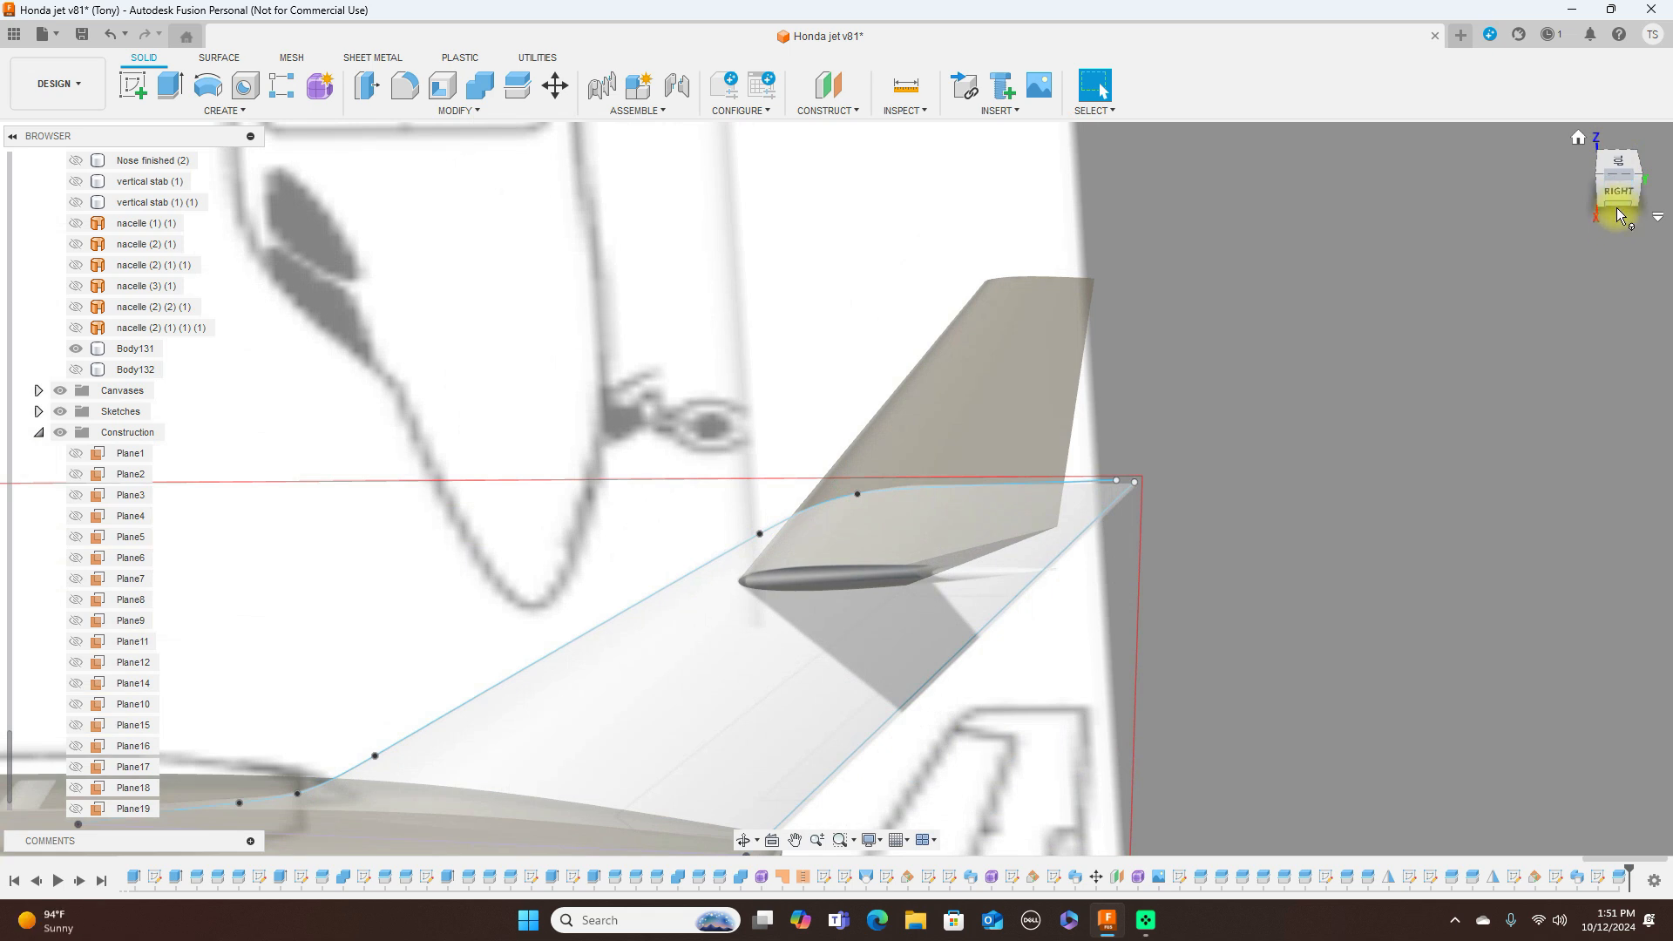
left_click(1618, 198)
scroll(1281, 362, "down", 3)
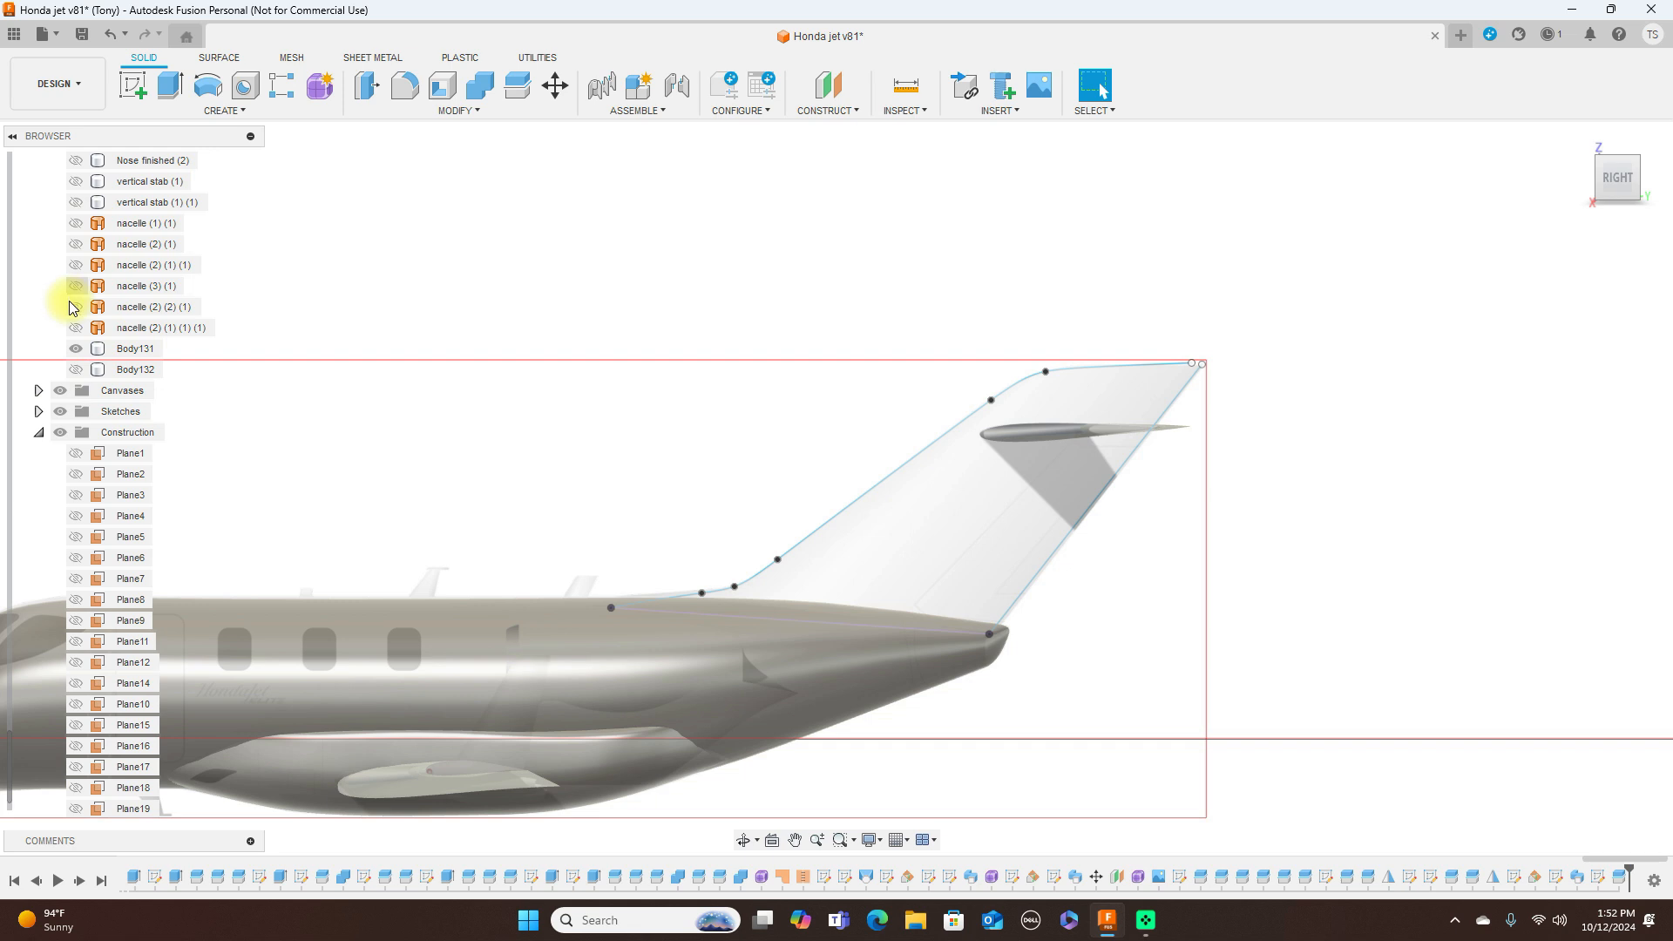
scroll(13, 384, "up", 3)
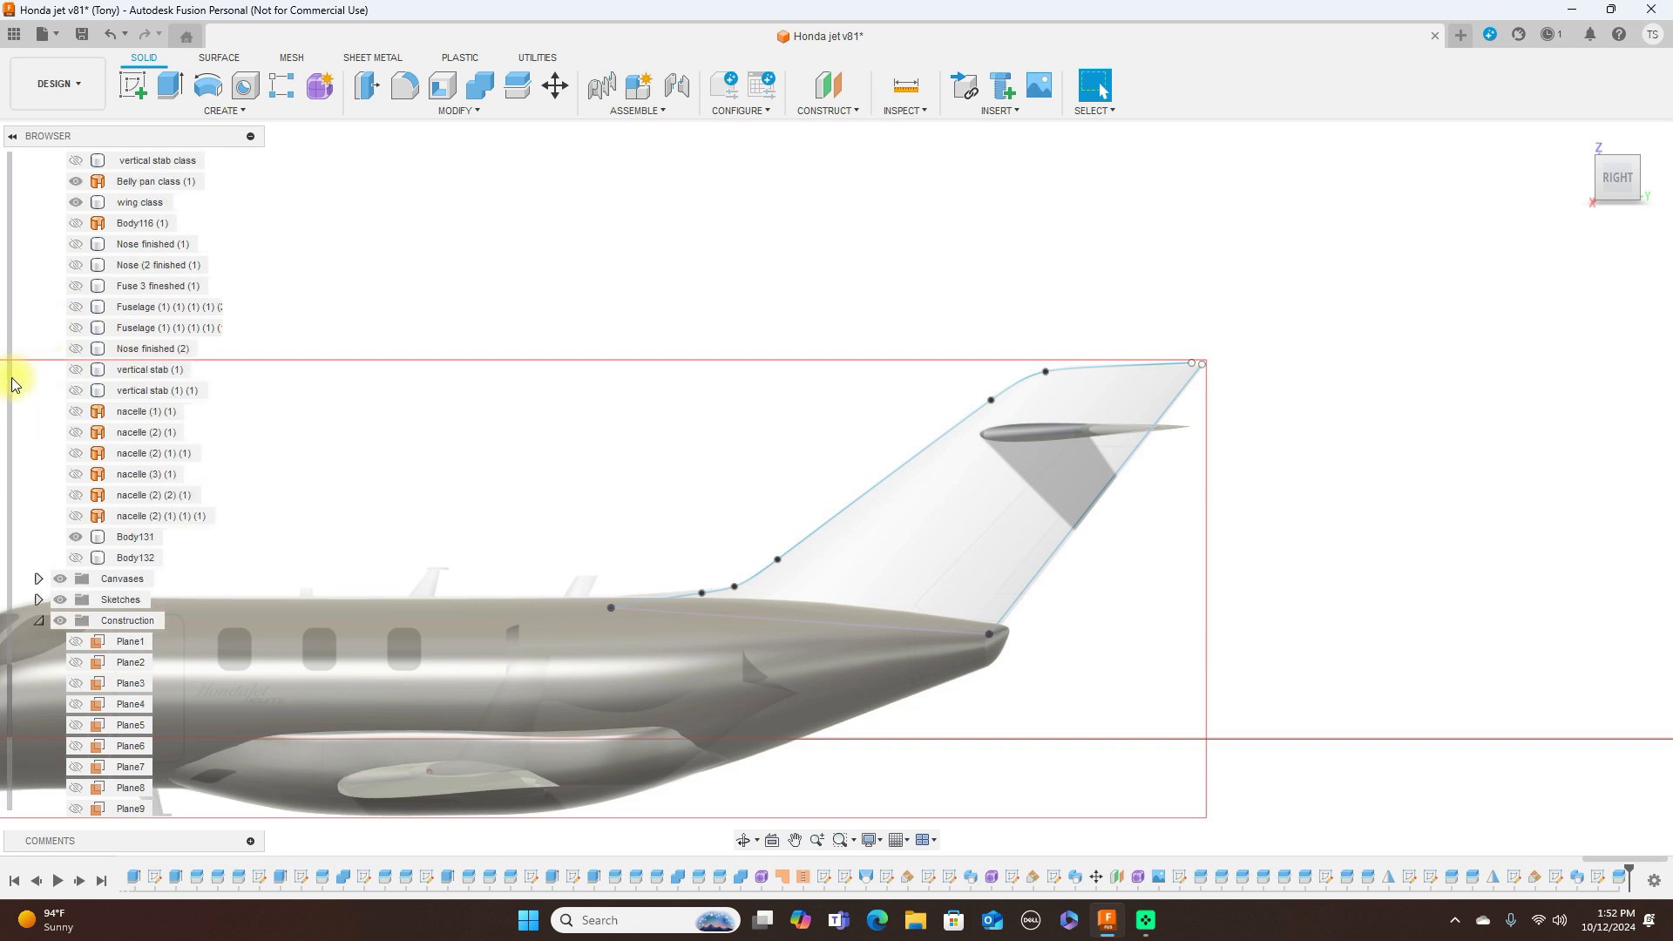
scroll(13, 384, "up", 2)
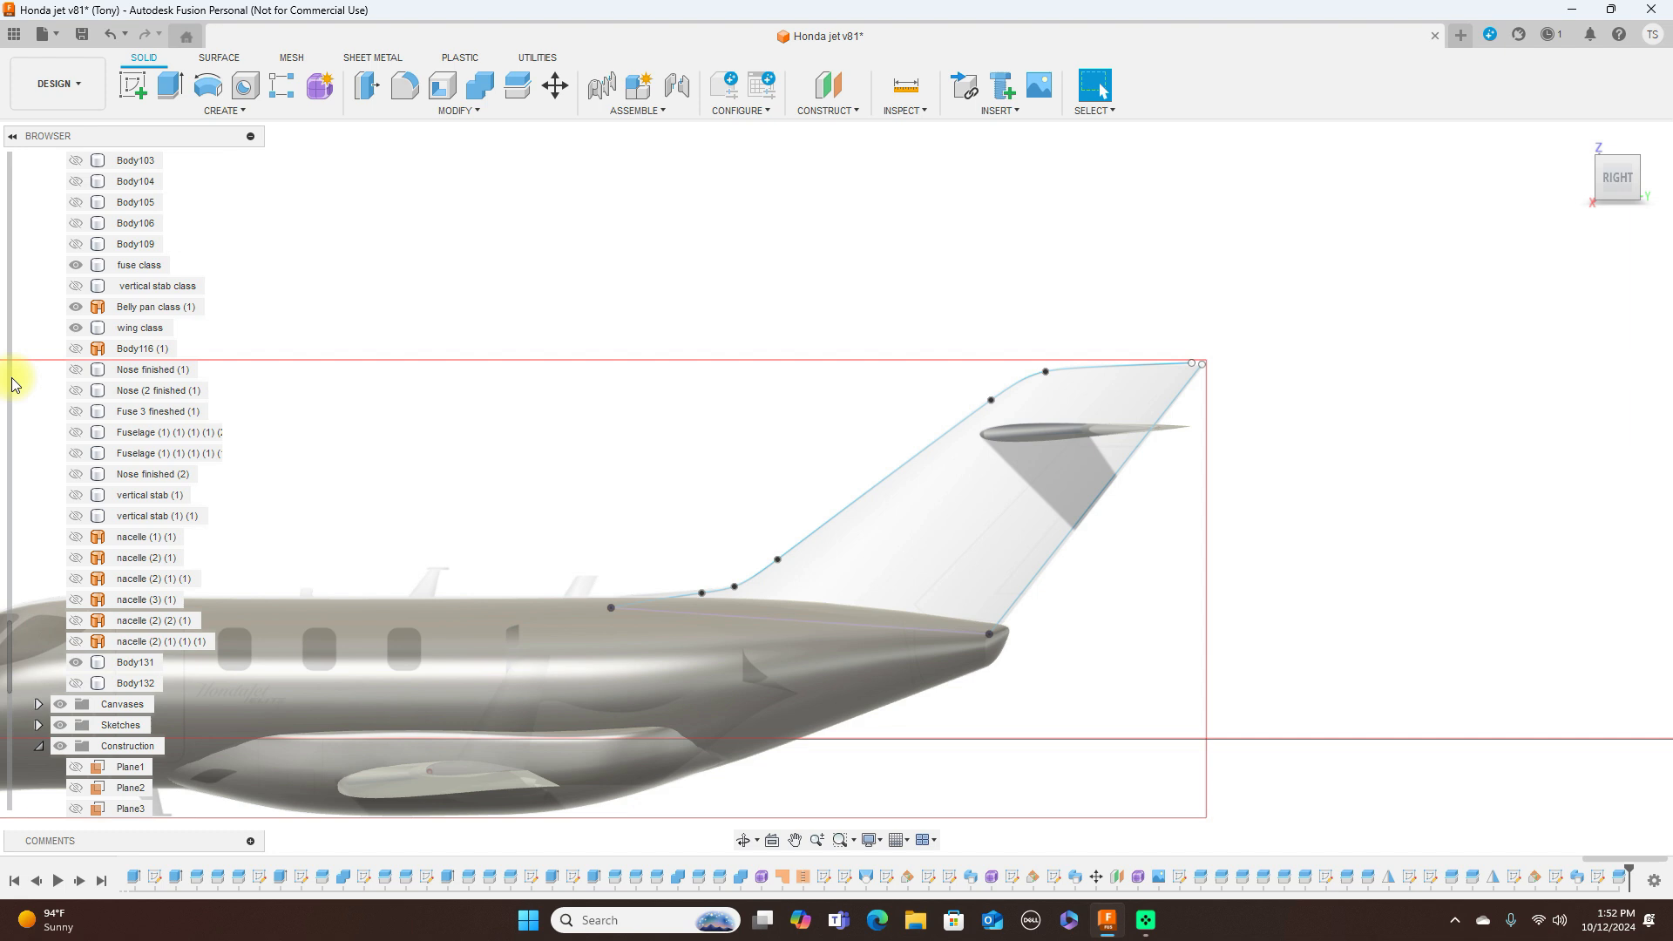
left_click(76, 286)
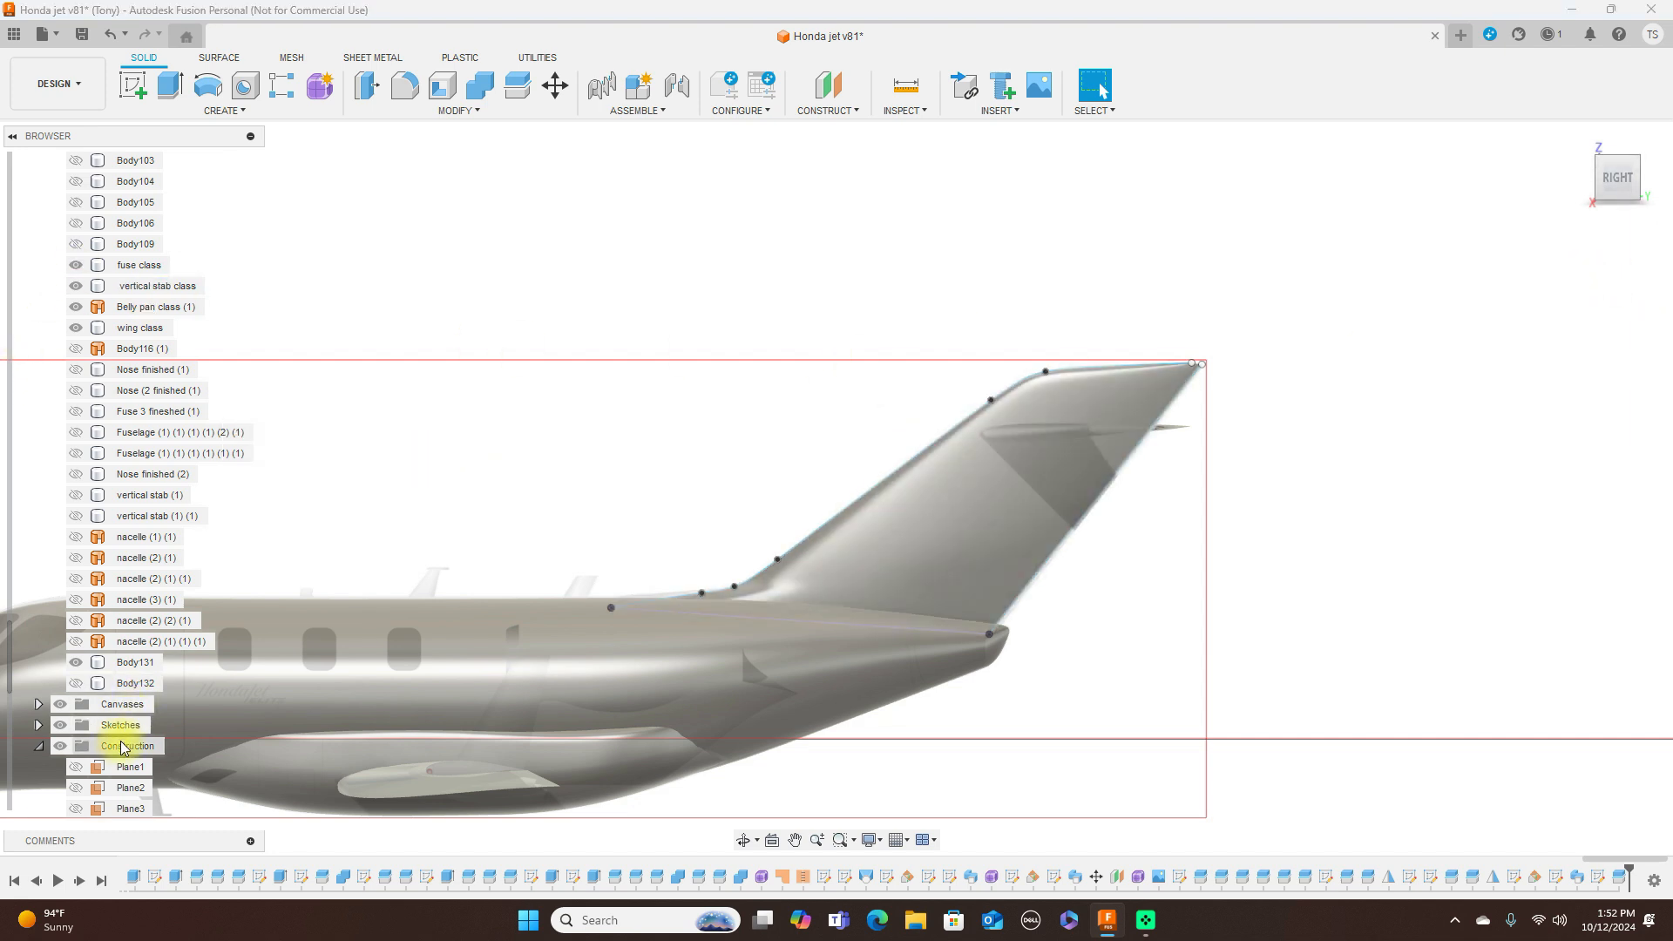
left_click(60, 725)
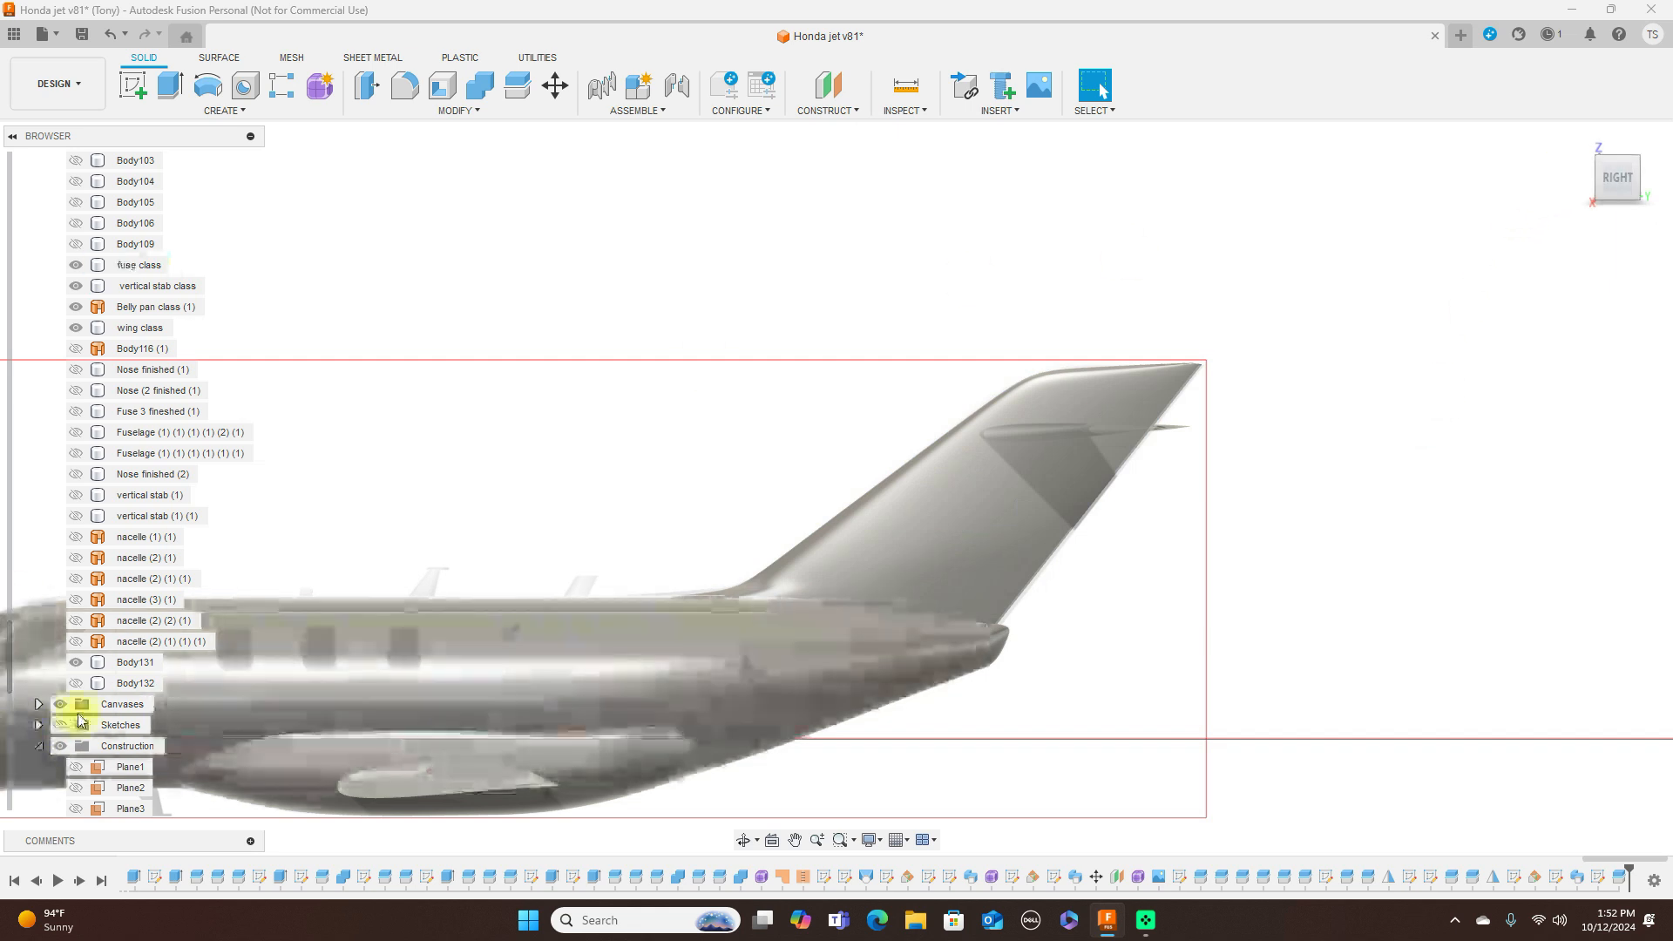
left_click(60, 704)
mouse_move(1619, 196)
mouse_move(1619, 201)
left_mouse_down()
mouse_move(1636, 299)
mouse_move(52, 271)
mouse_move(180, 168)
mouse_move(45, 228)
mouse_move(1527, 257)
mouse_move(1381, 261)
mouse_move(1654, 280)
mouse_move(1618, 168)
mouse_move(1619, 195)
left_mouse_up()
left_click(1619, 195)
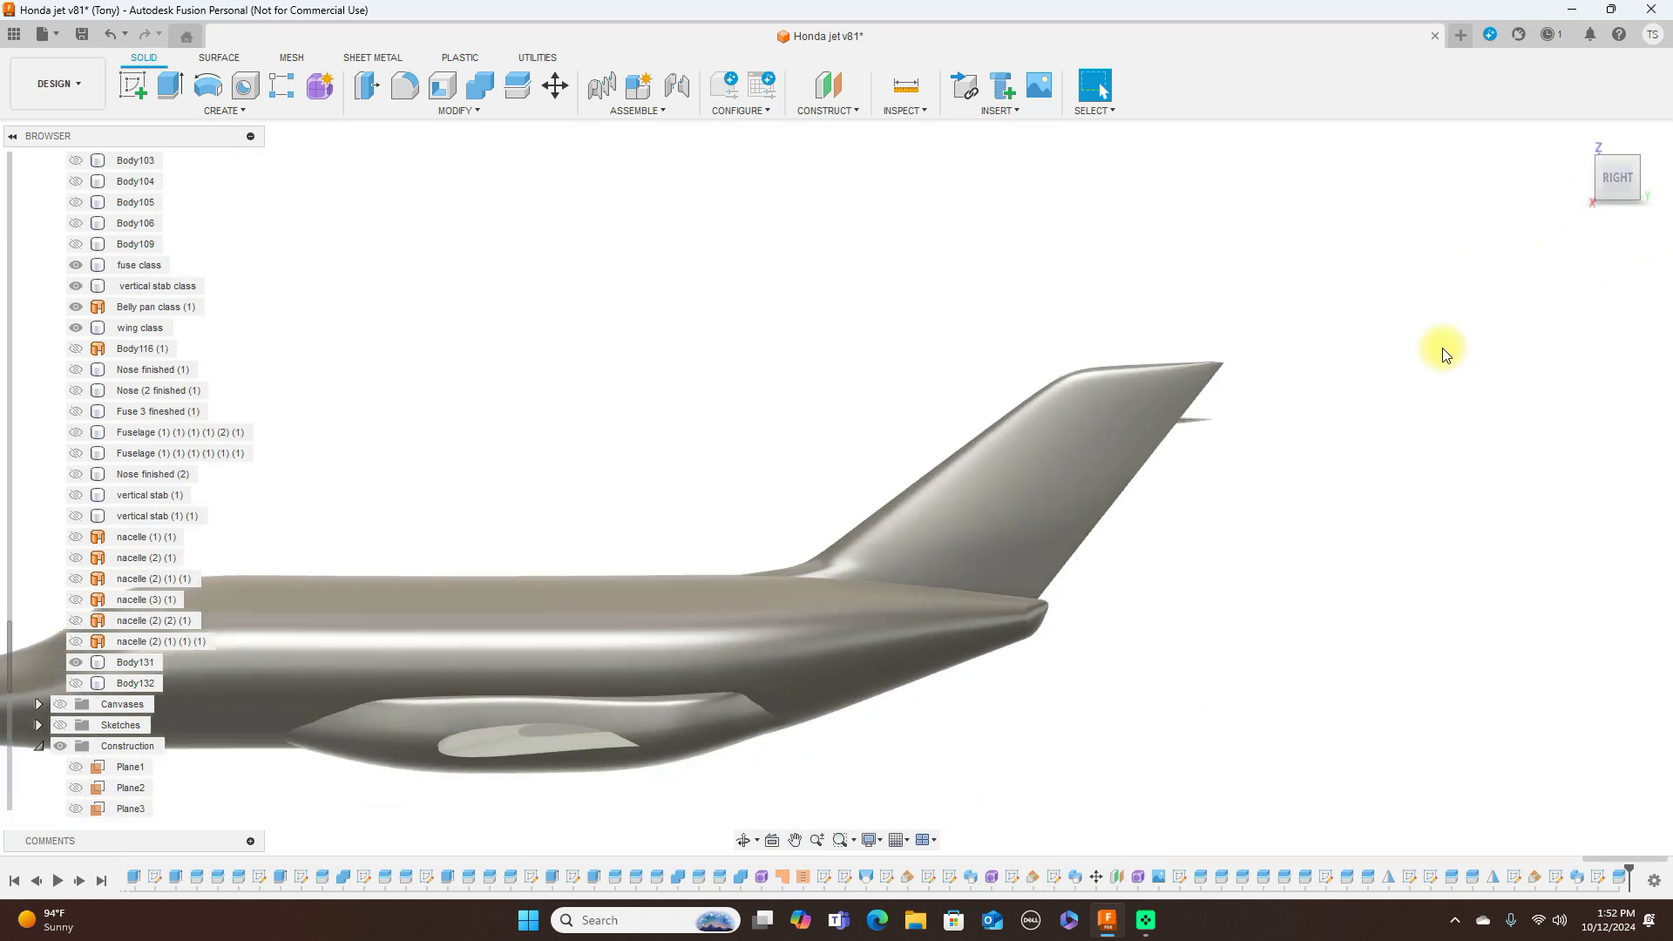
Mirror the wing class body across the YZ centre plane as a new body
left_click(1617, 148)
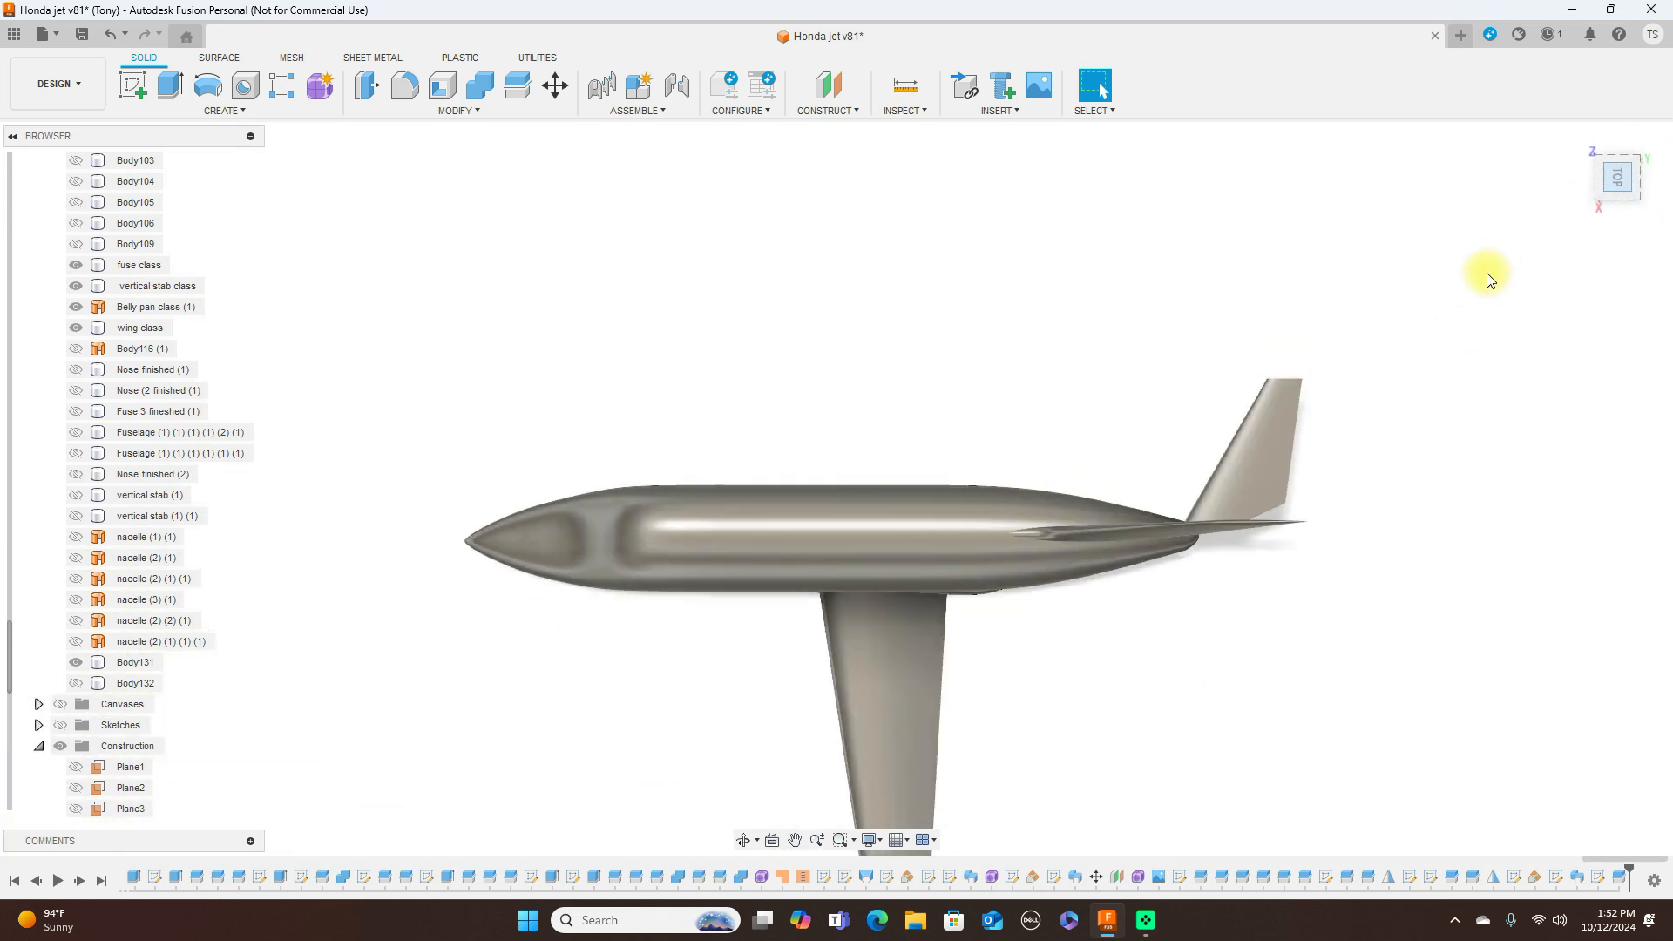
left_click(260, 113)
left_click(181, 483)
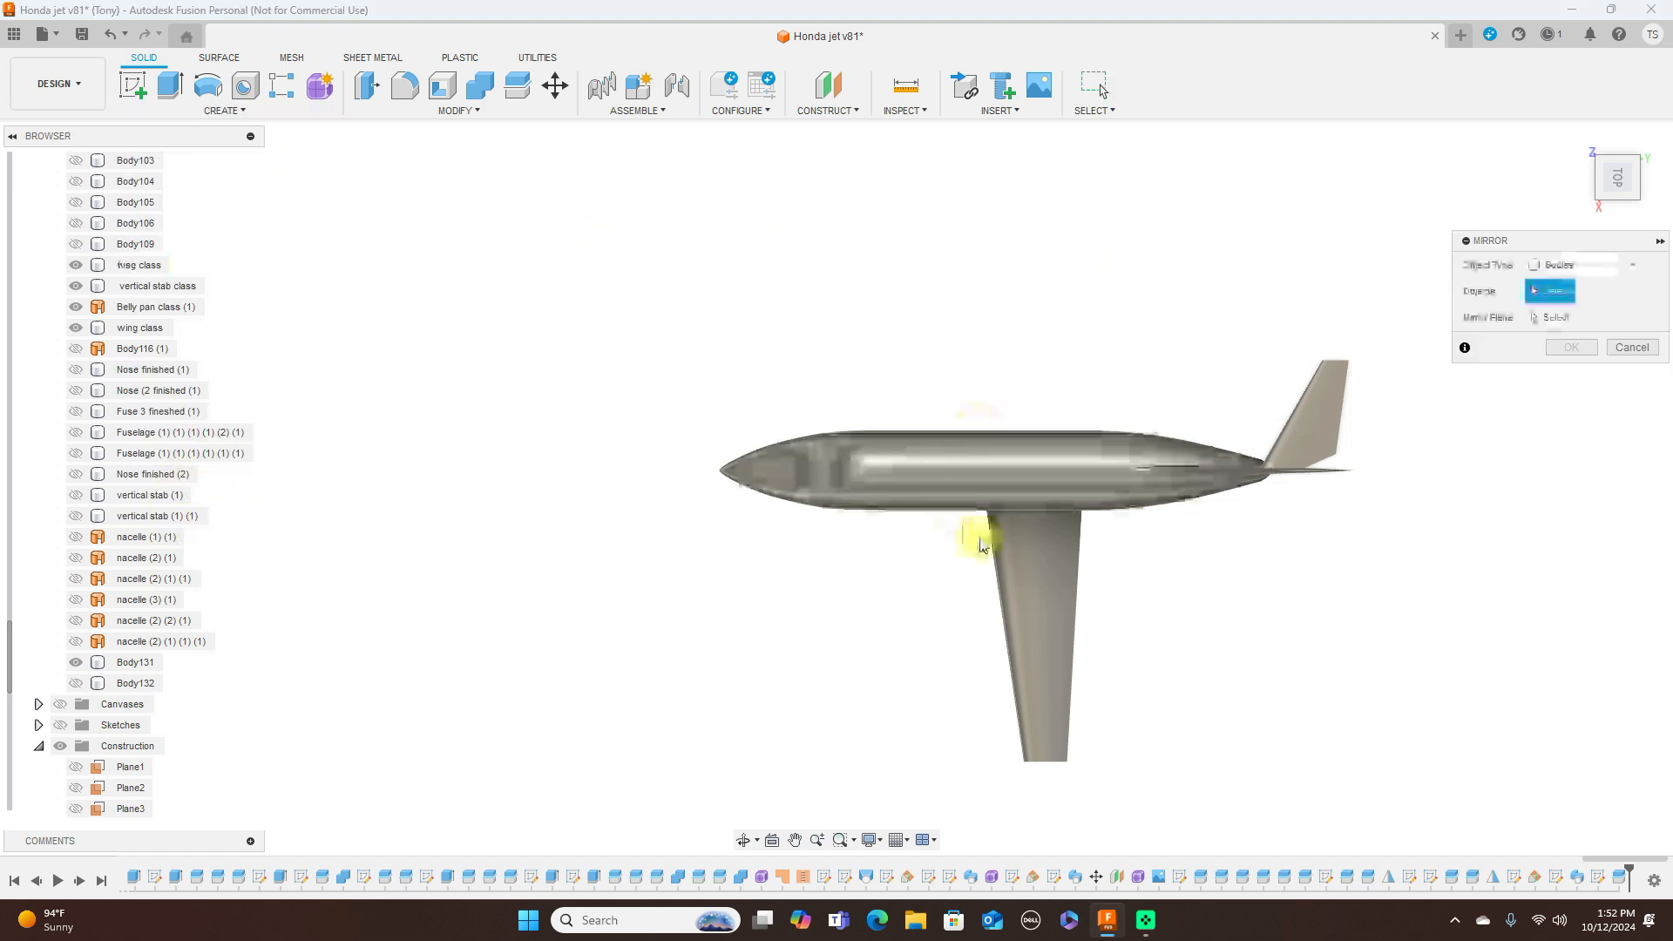
left_click(1014, 551)
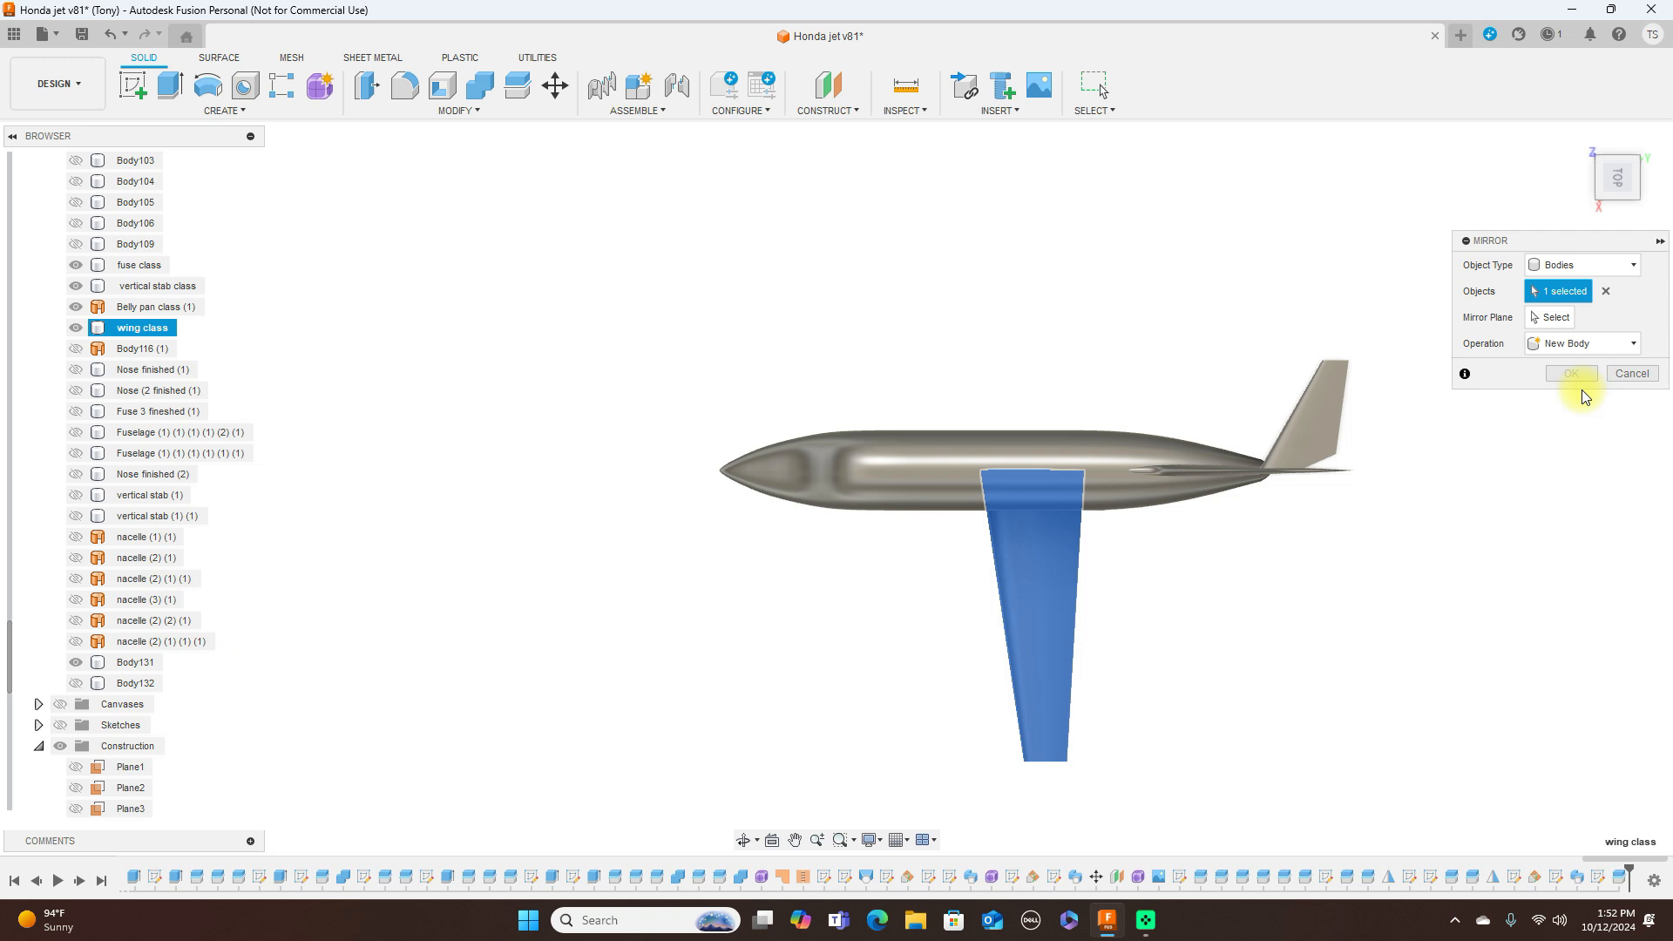
left_click(1556, 317)
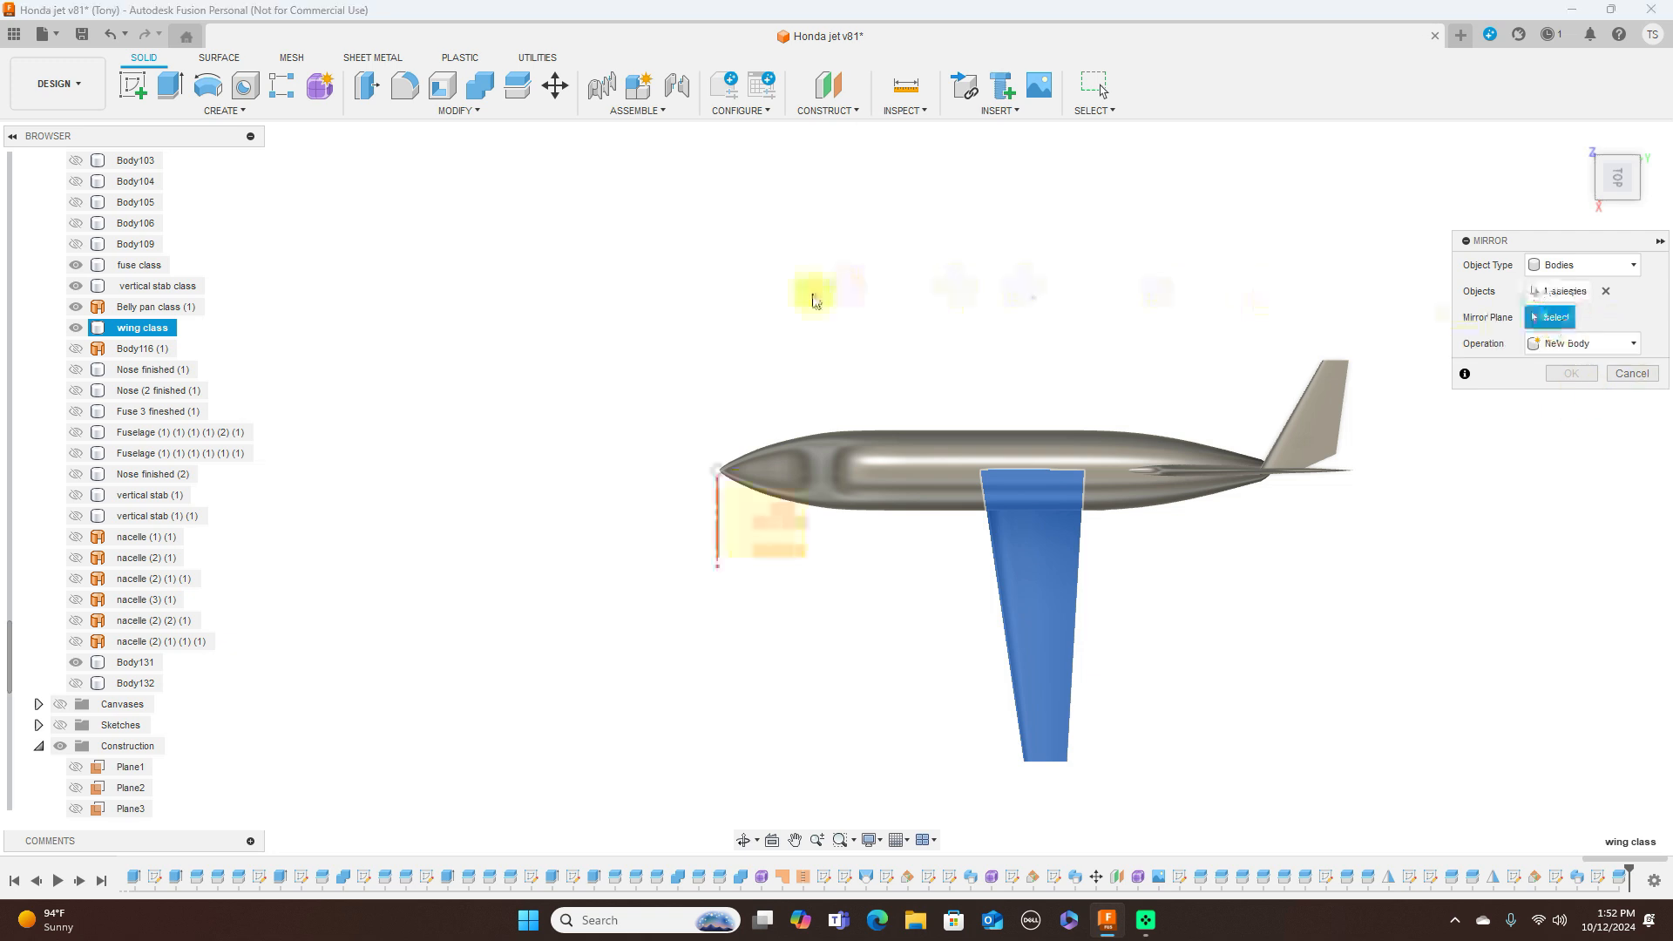
left_click(750, 470)
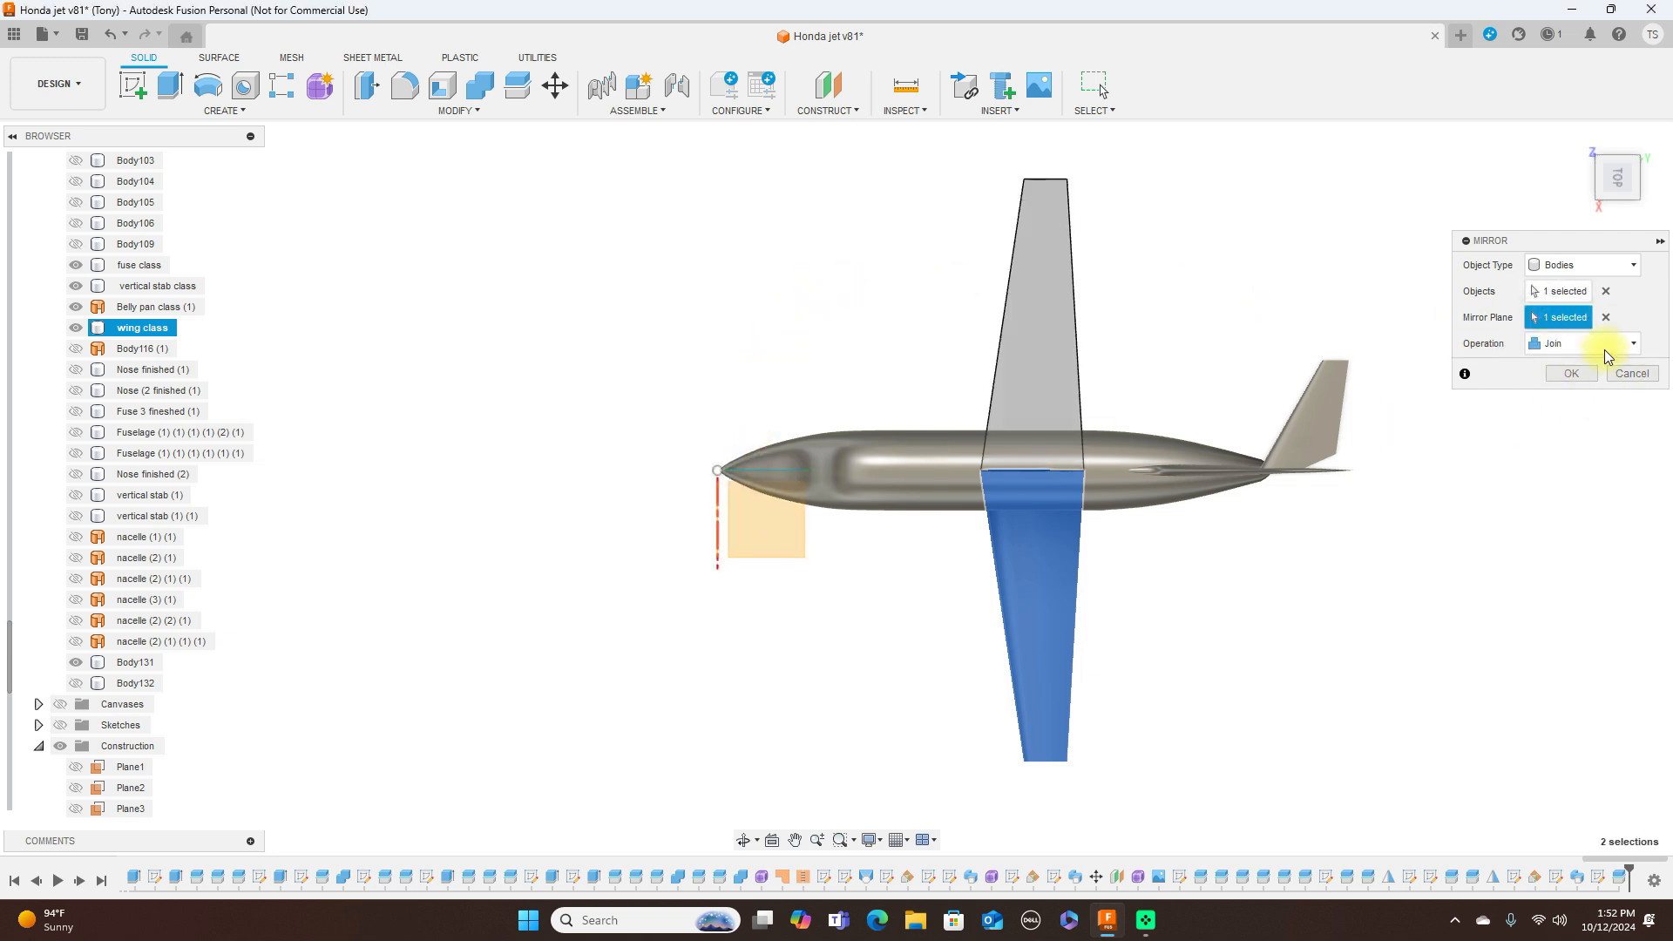
left_click(1568, 343)
left_click(1573, 383)
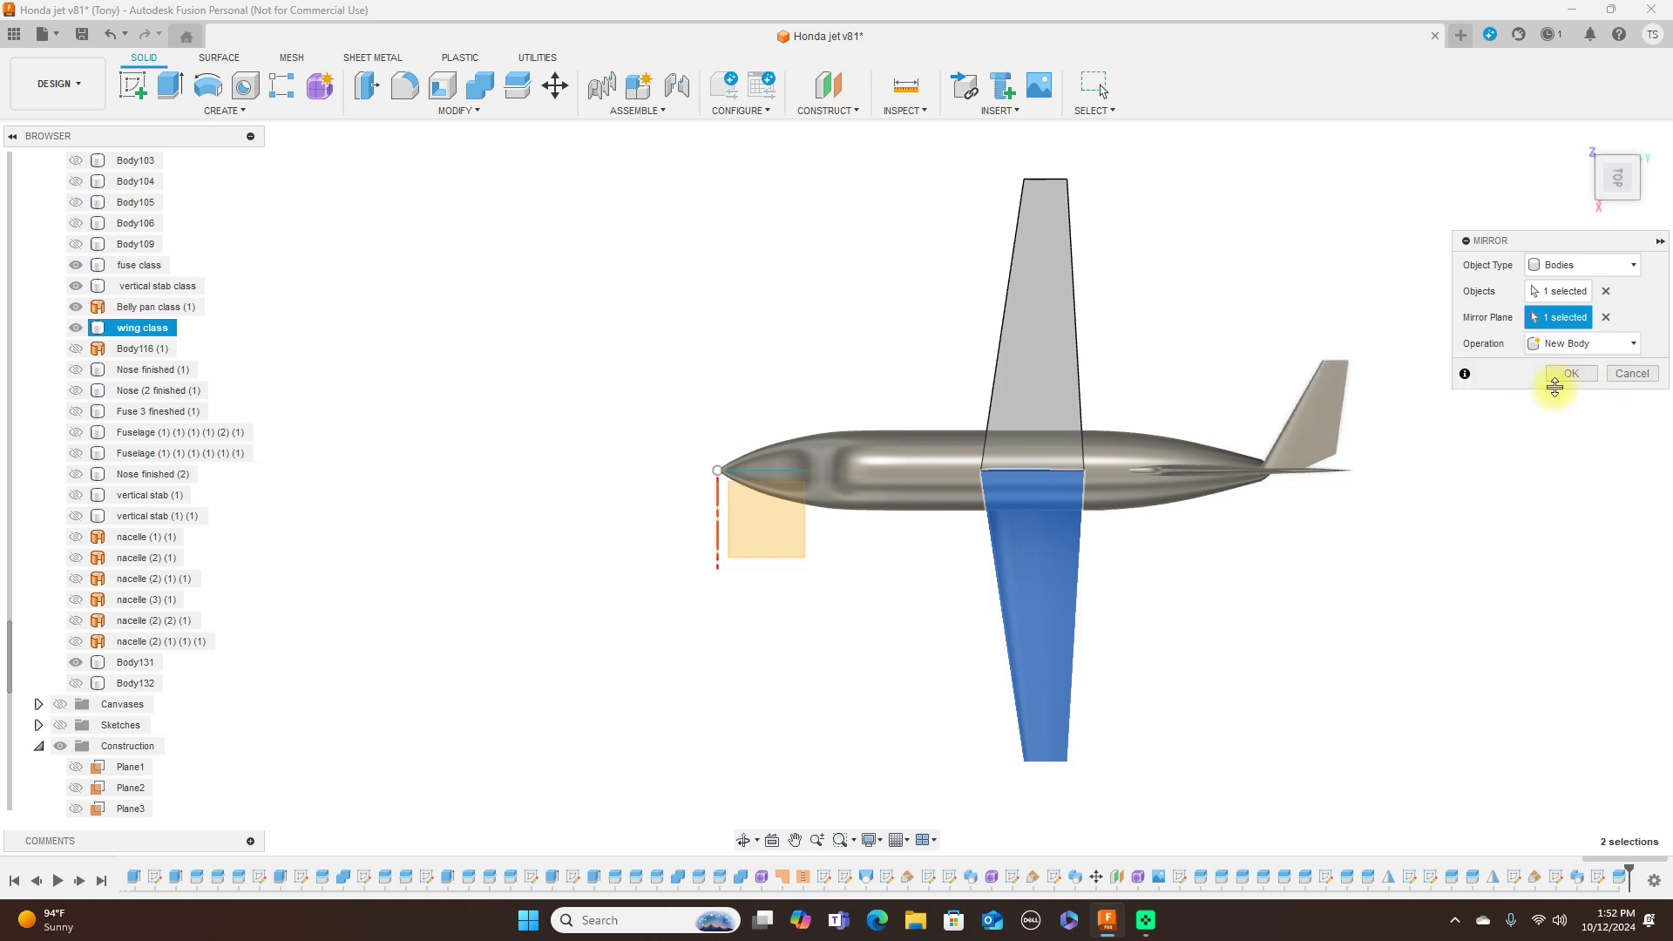
left_click(1565, 380)
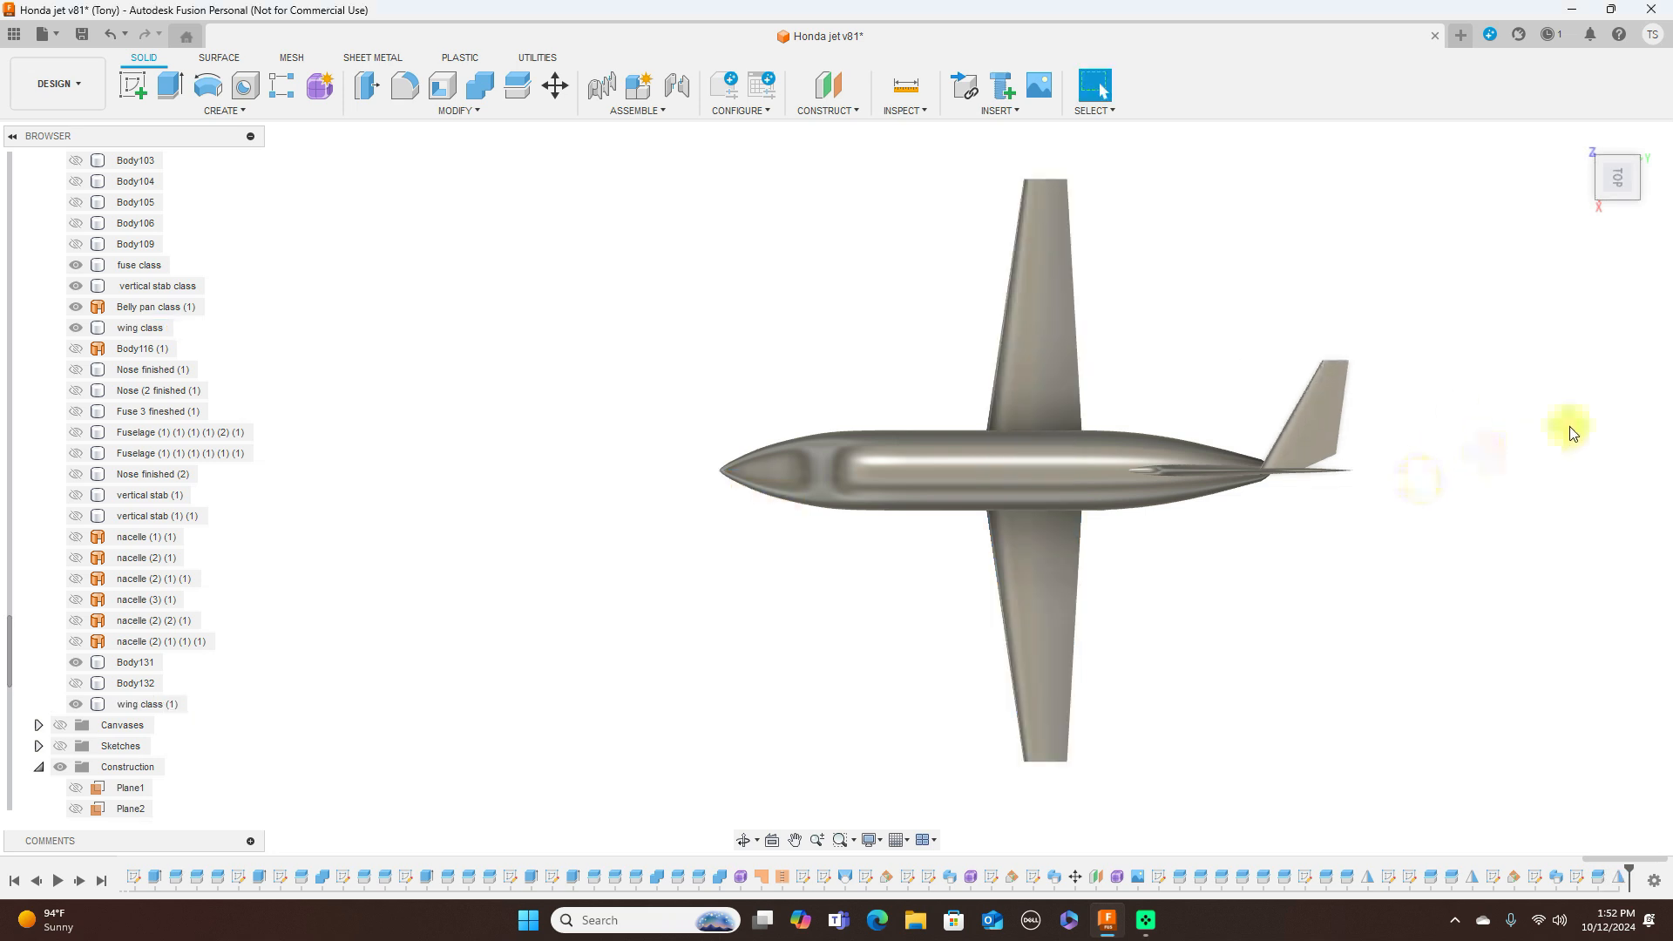
Mirror the horizontal stabilizer body across the YZ centre plane, with Bodies as object type and New Body as operation
left_click(235, 111)
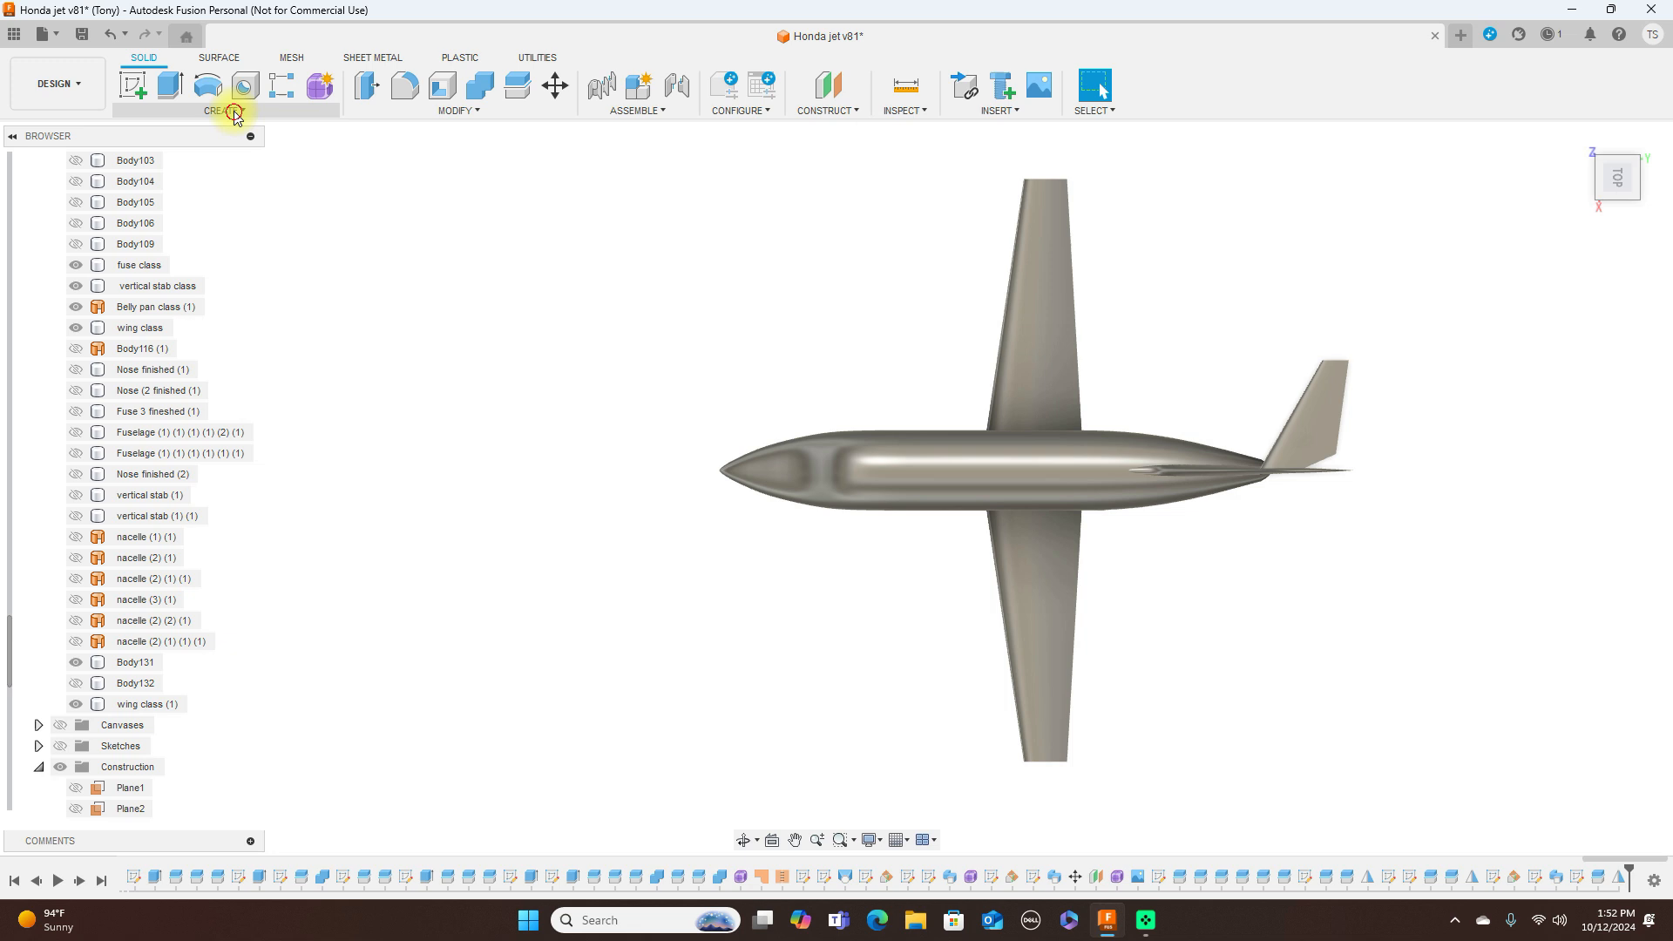
left_click(183, 481)
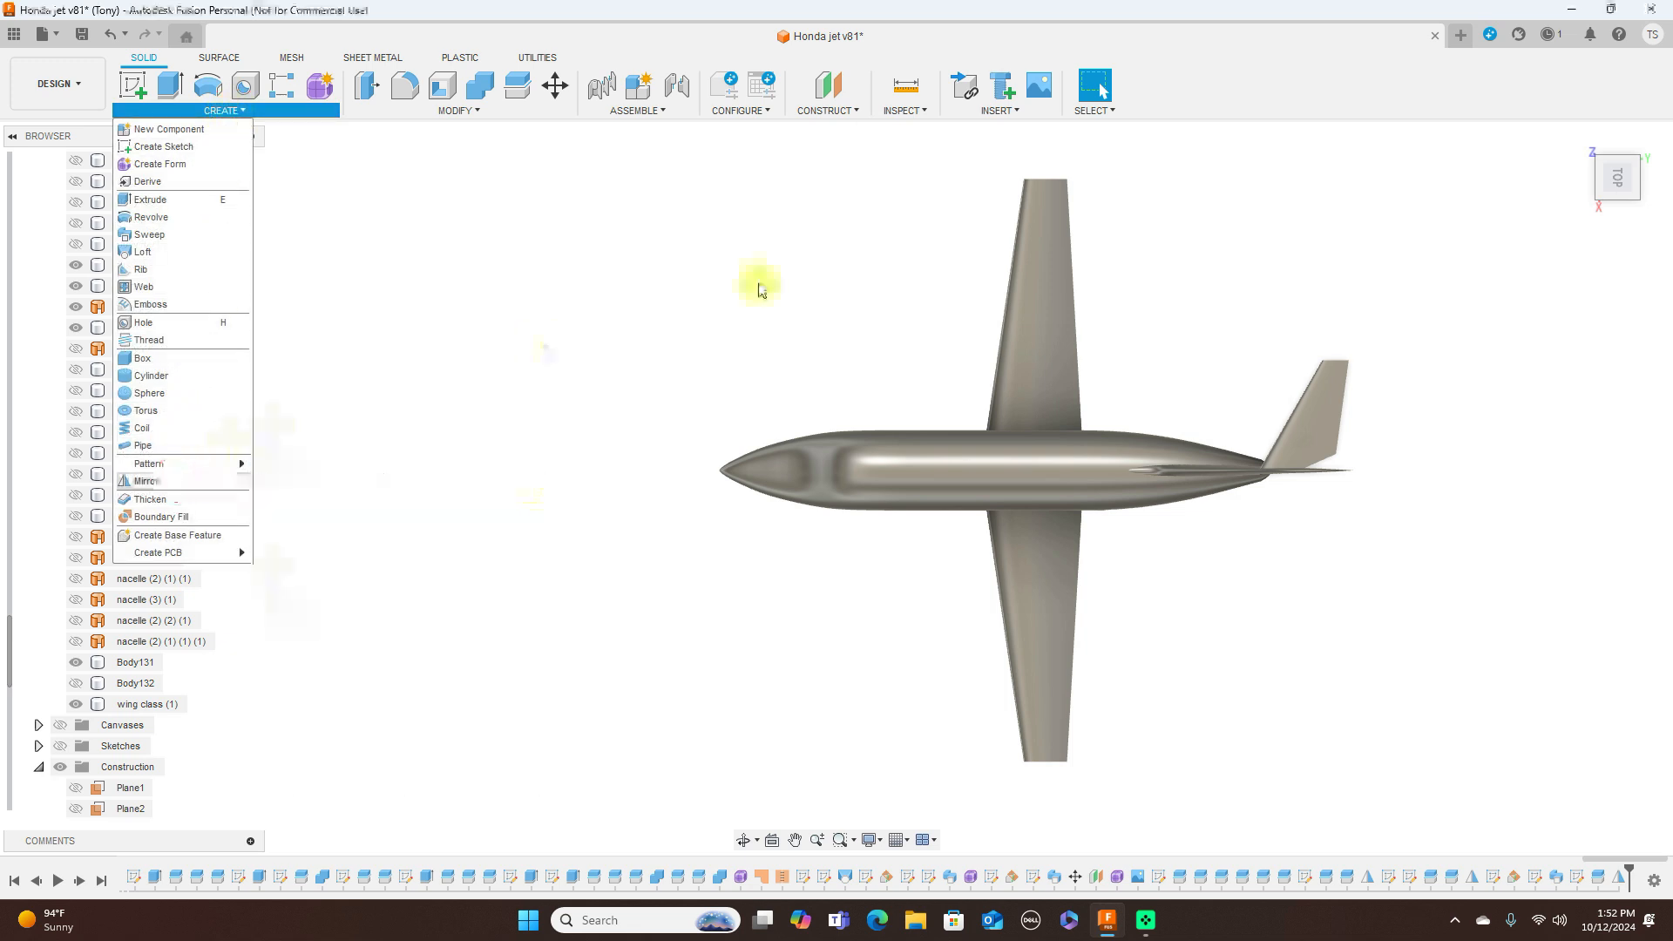
left_click(1320, 387)
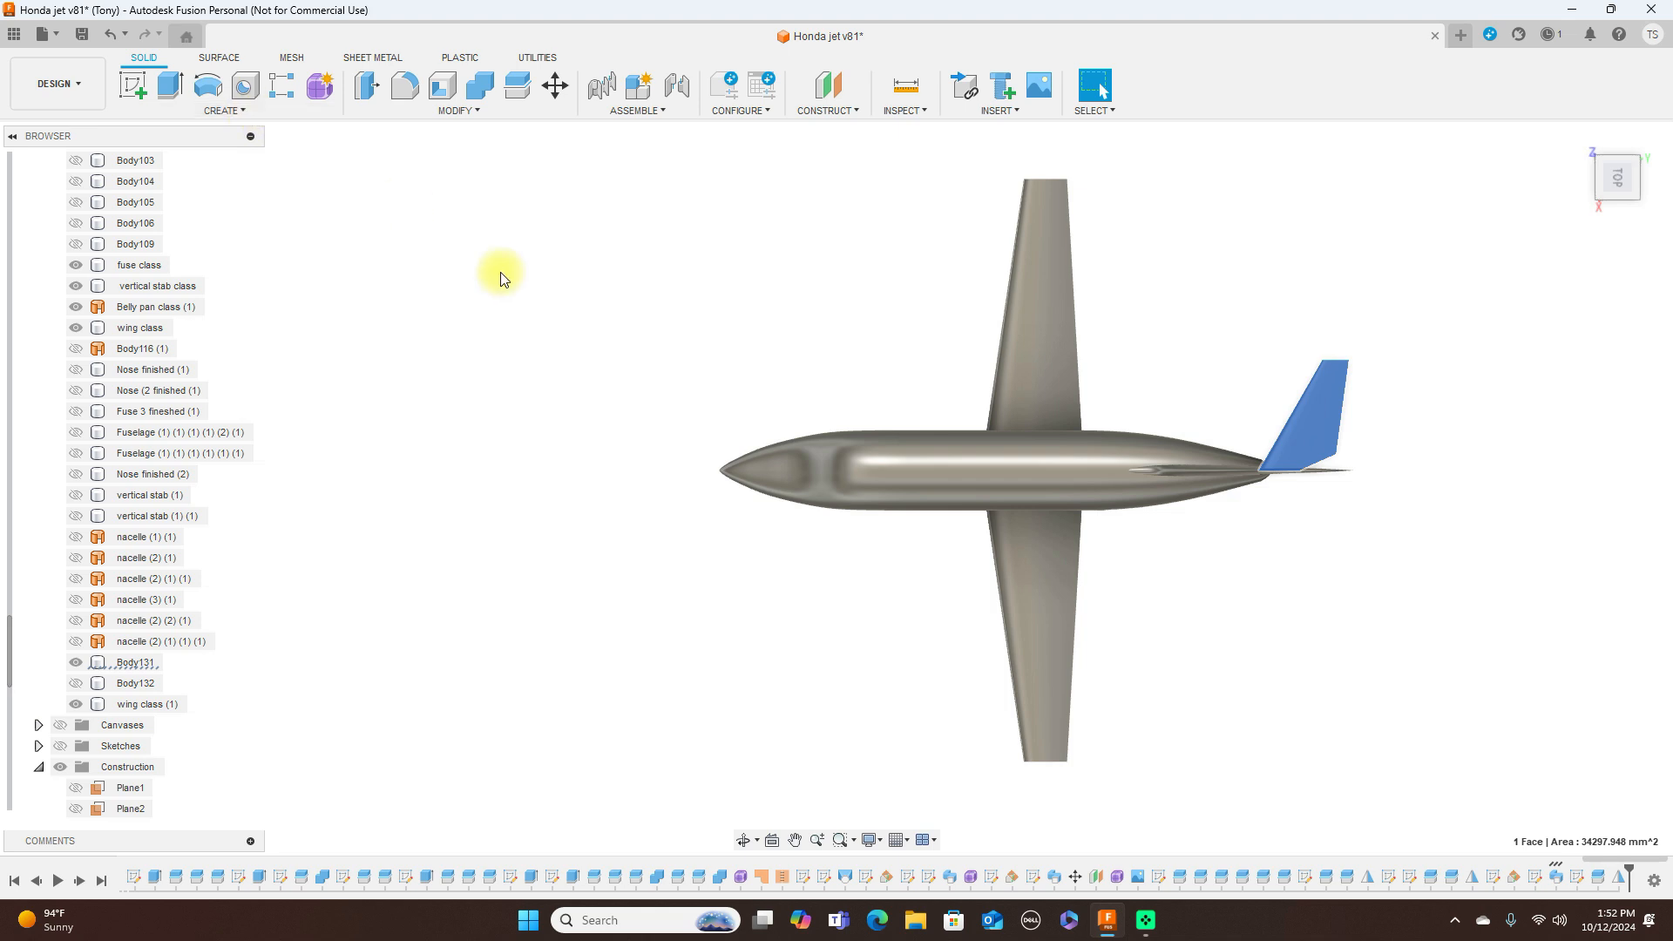
left_click(256, 113)
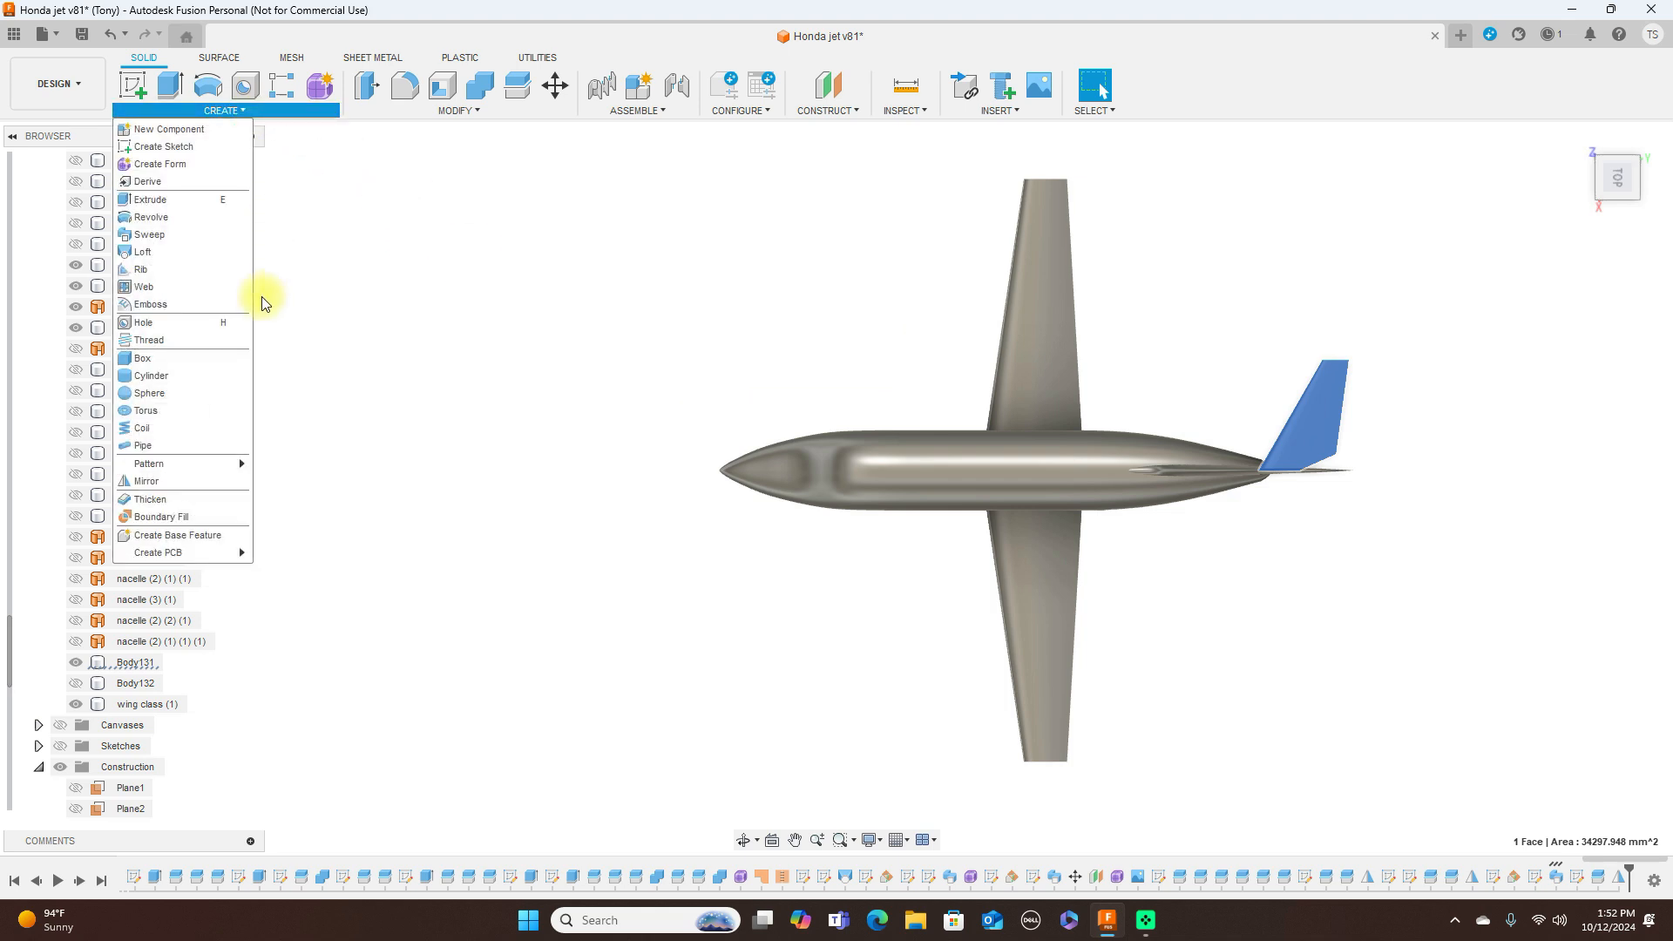
left_click(203, 480)
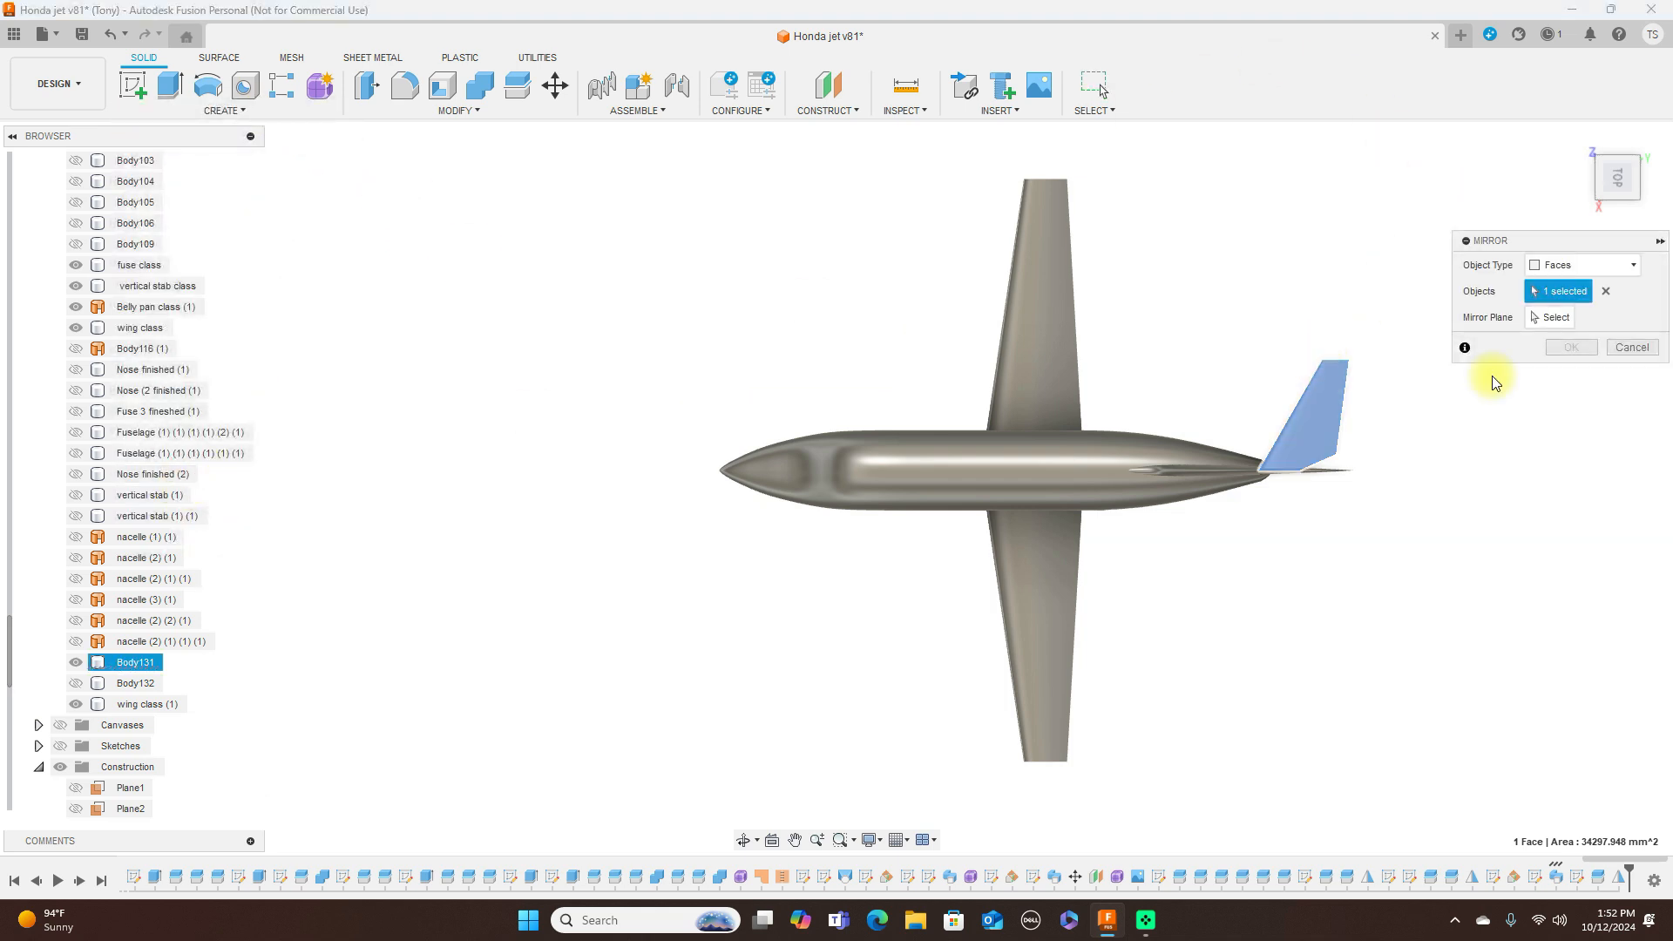
left_click(1555, 319)
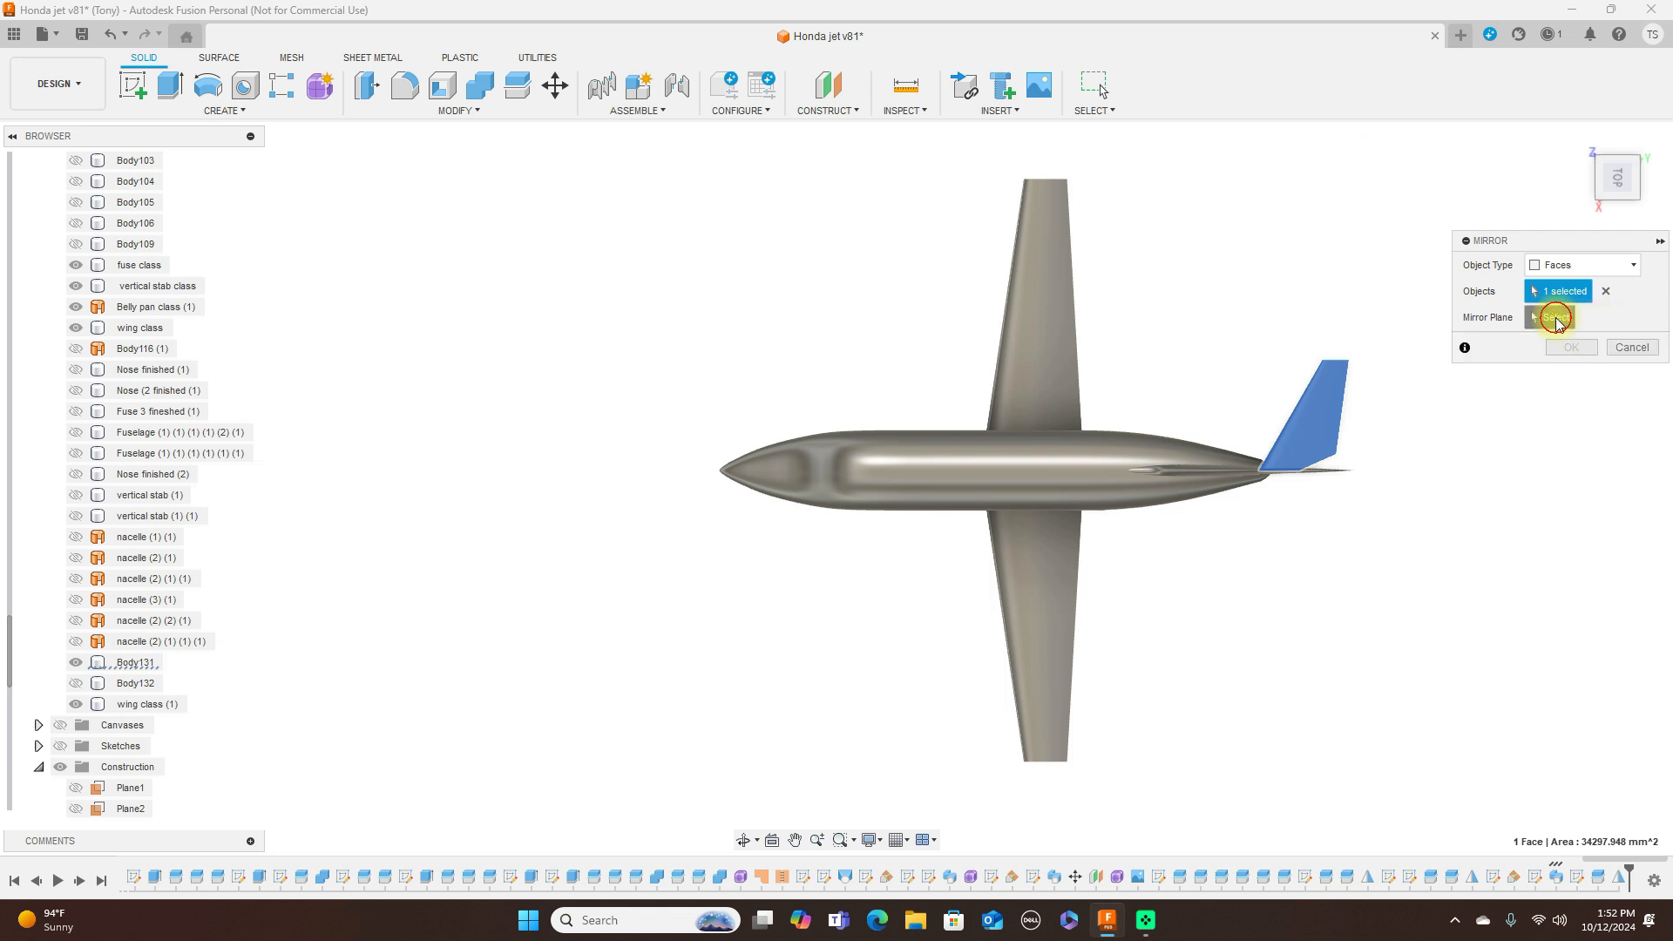
left_click(770, 474)
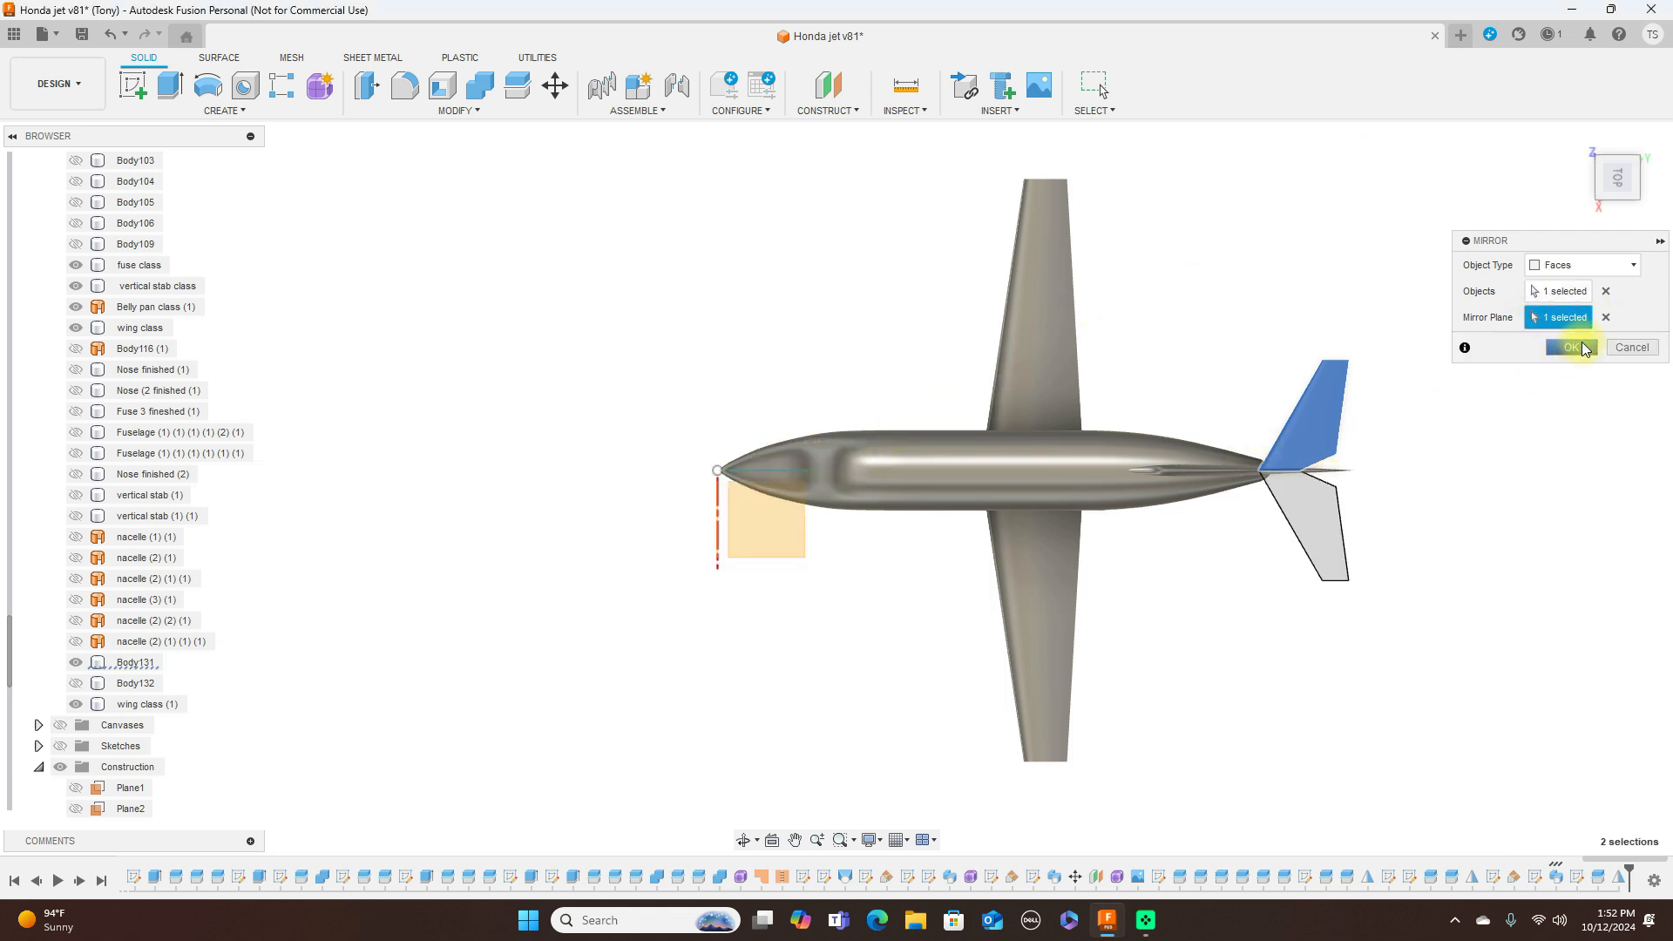
left_click(1612, 265)
left_click(1603, 289)
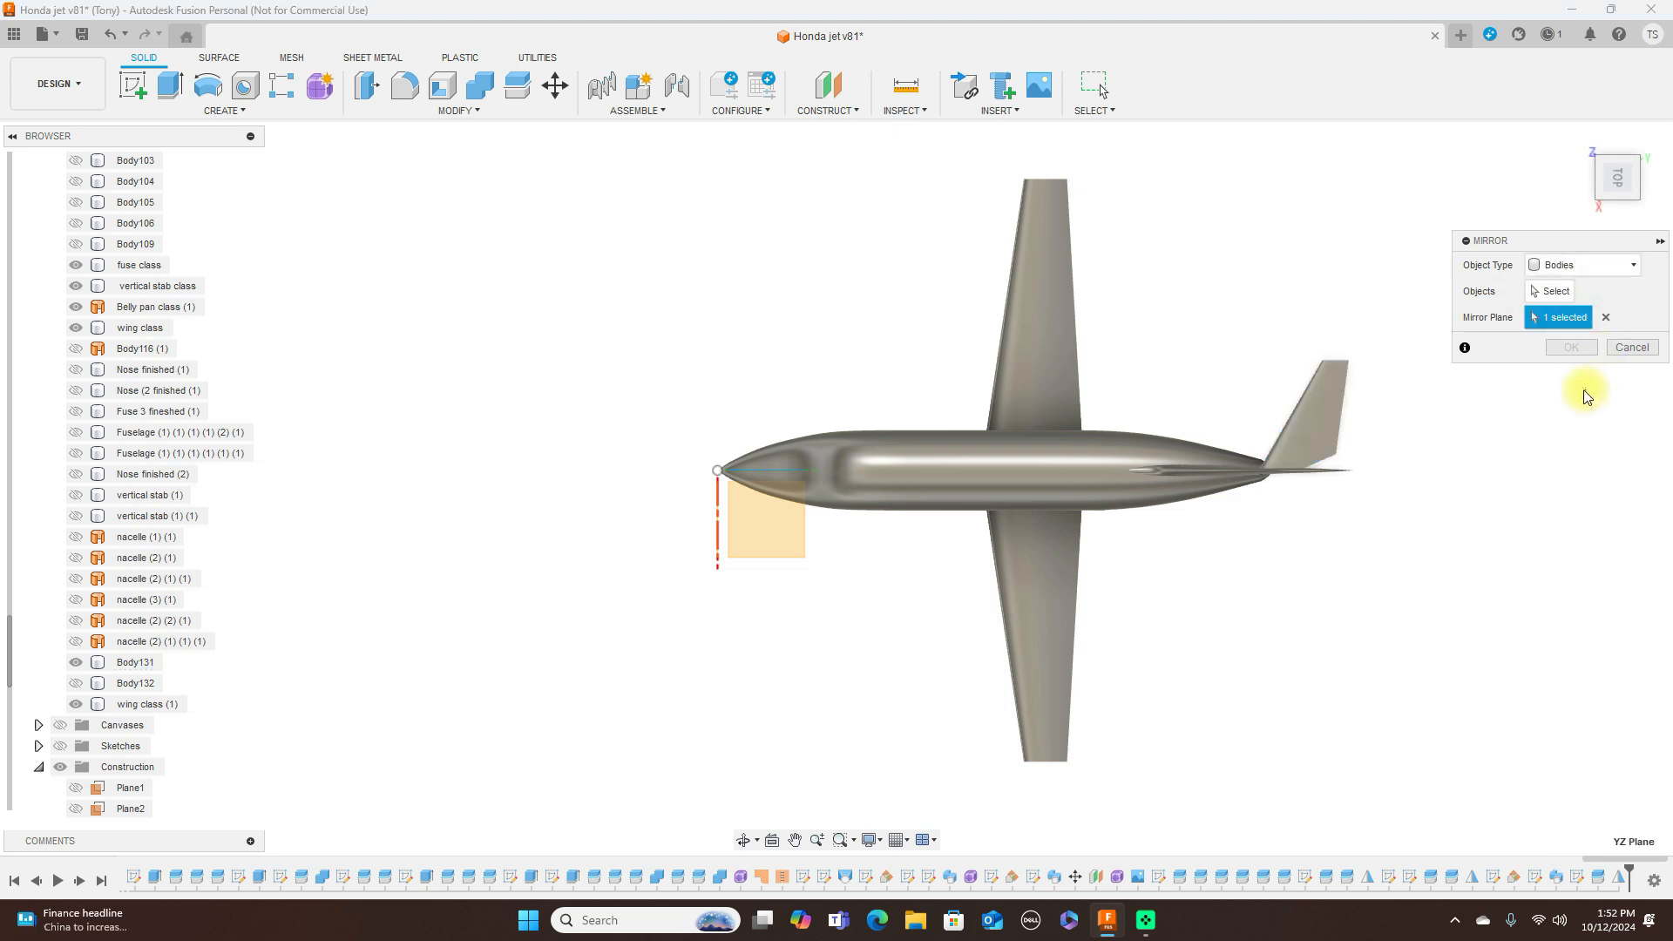
left_click(1555, 291)
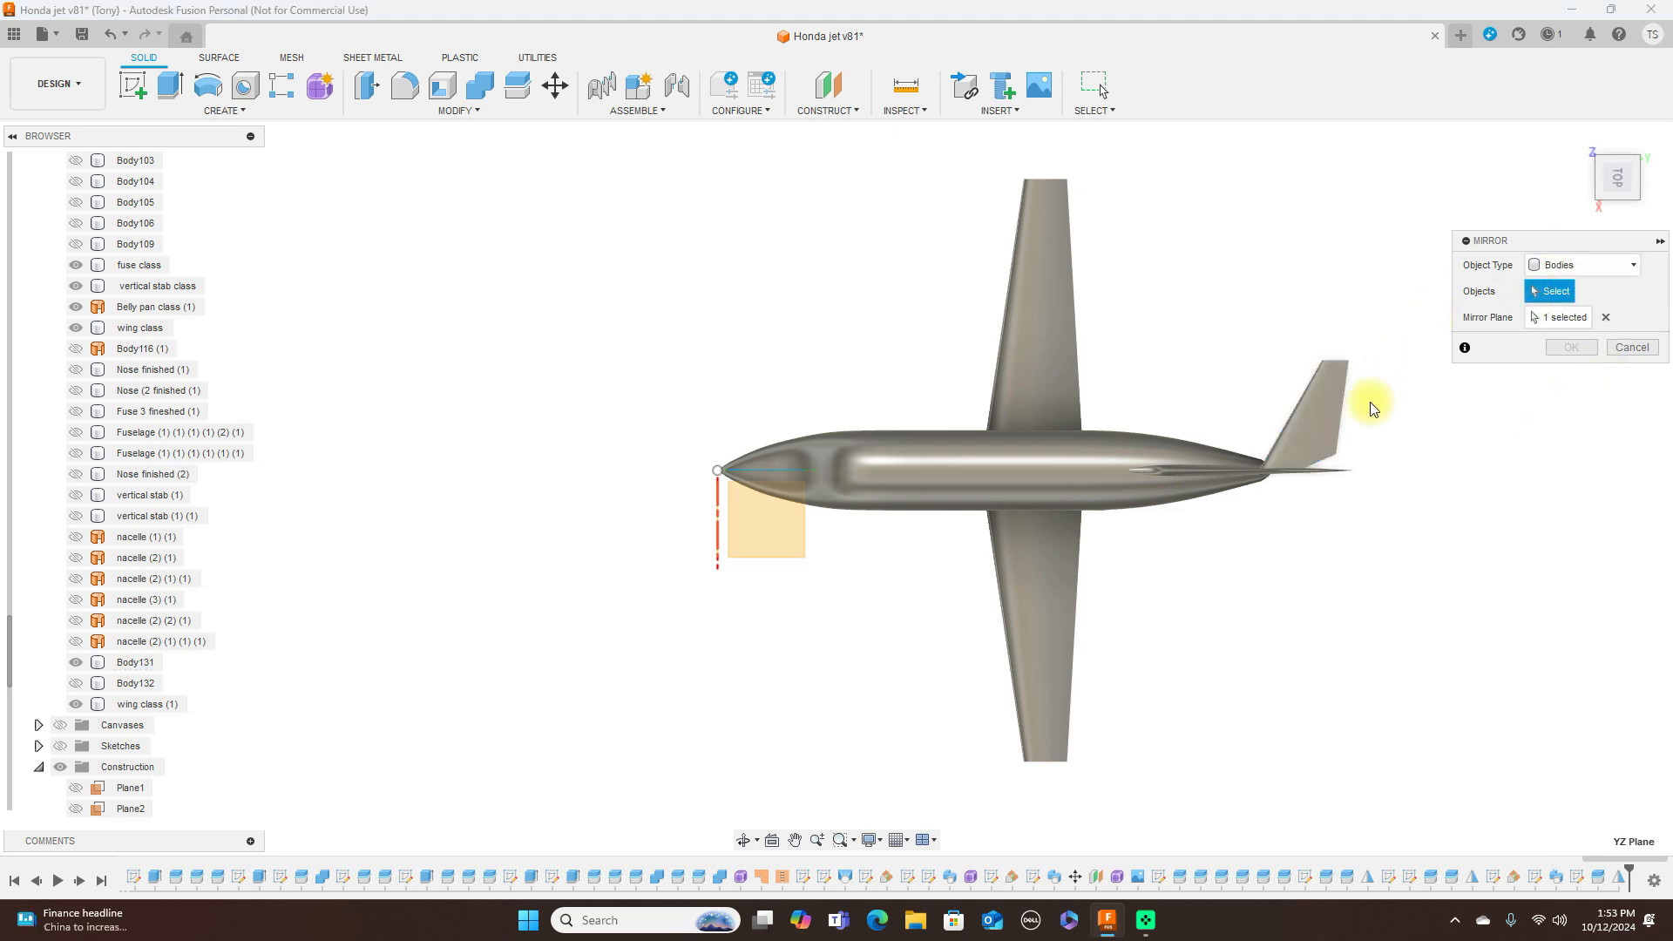
left_click(1302, 402)
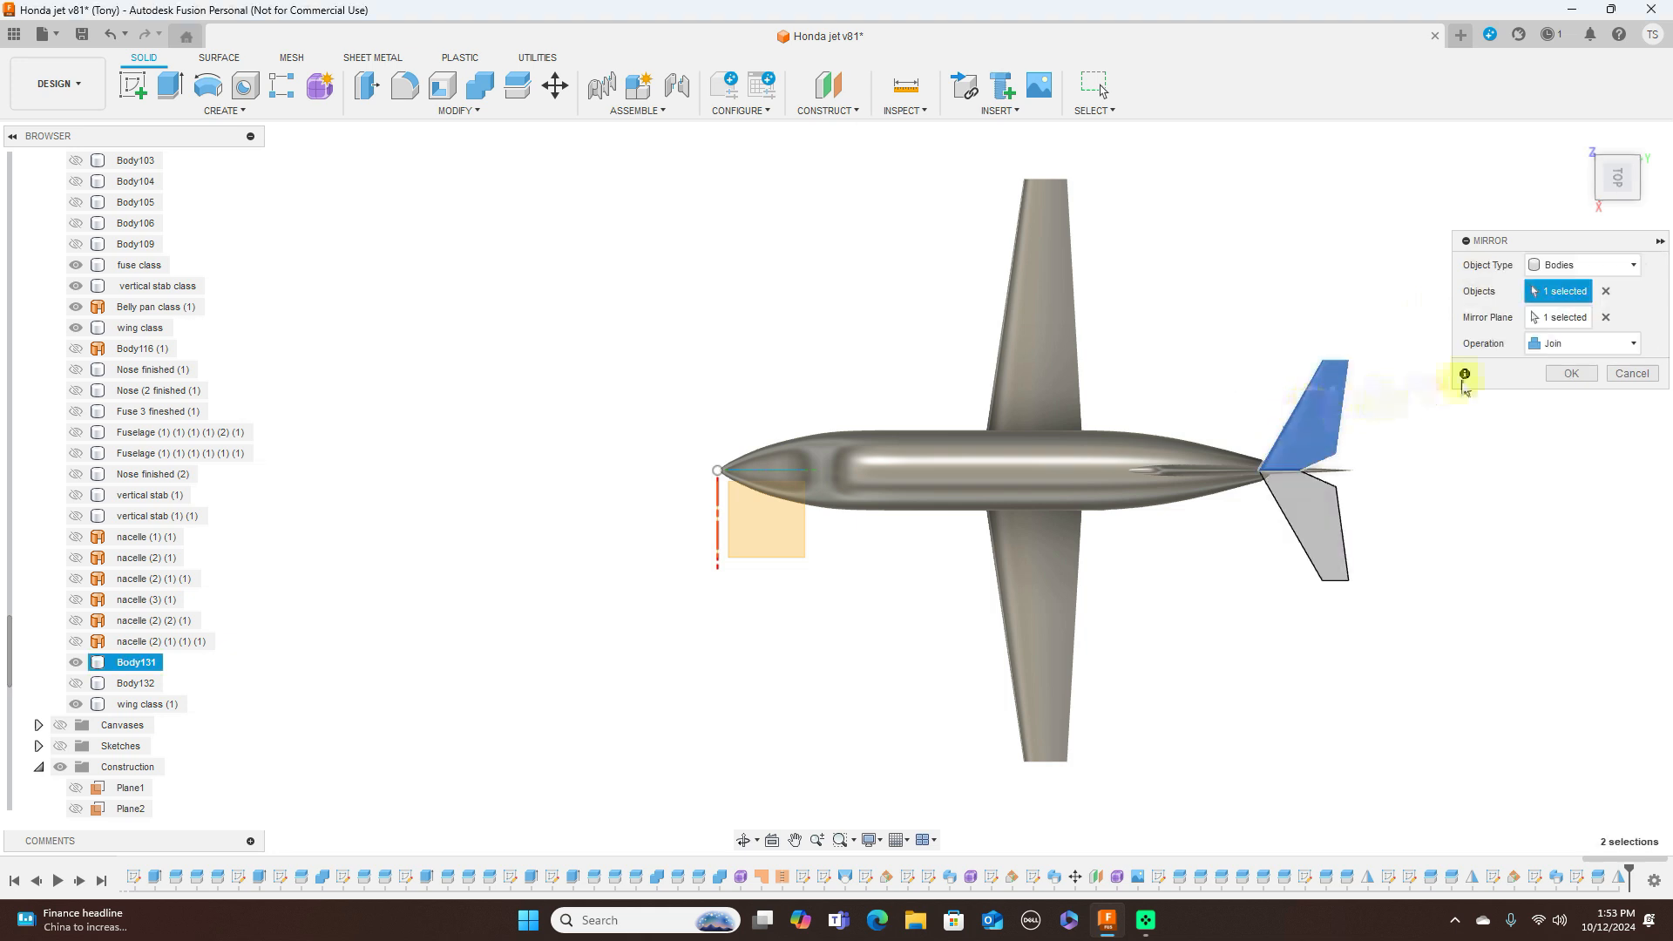
left_click(1588, 343)
left_click(1588, 369)
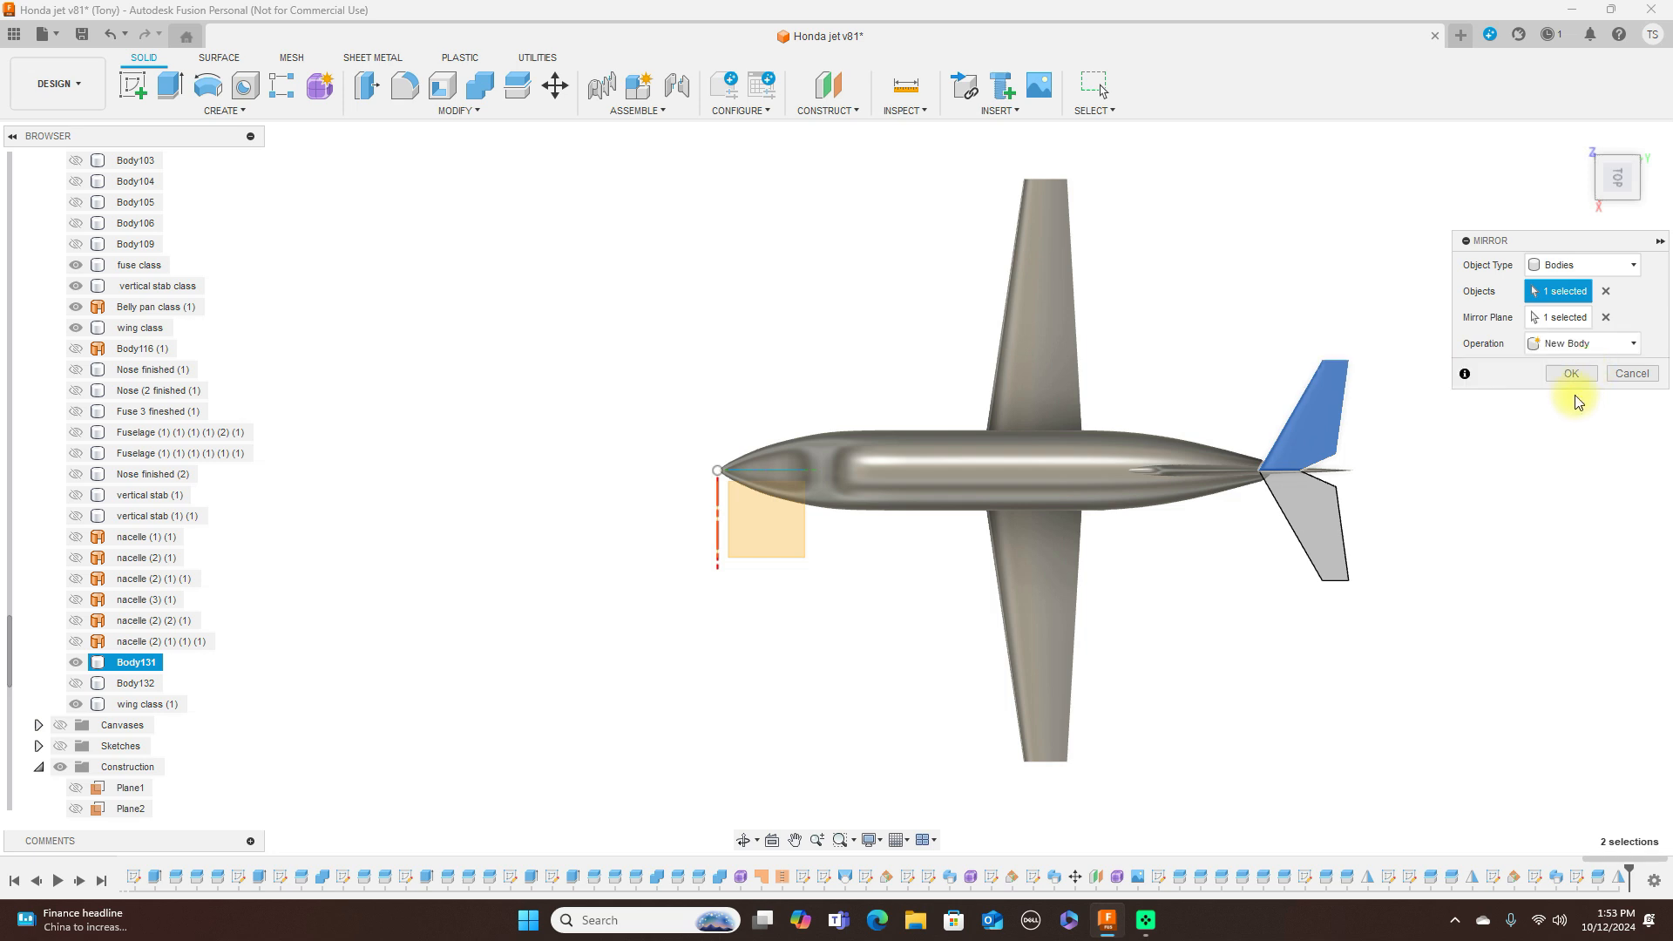
left_click(1574, 380)
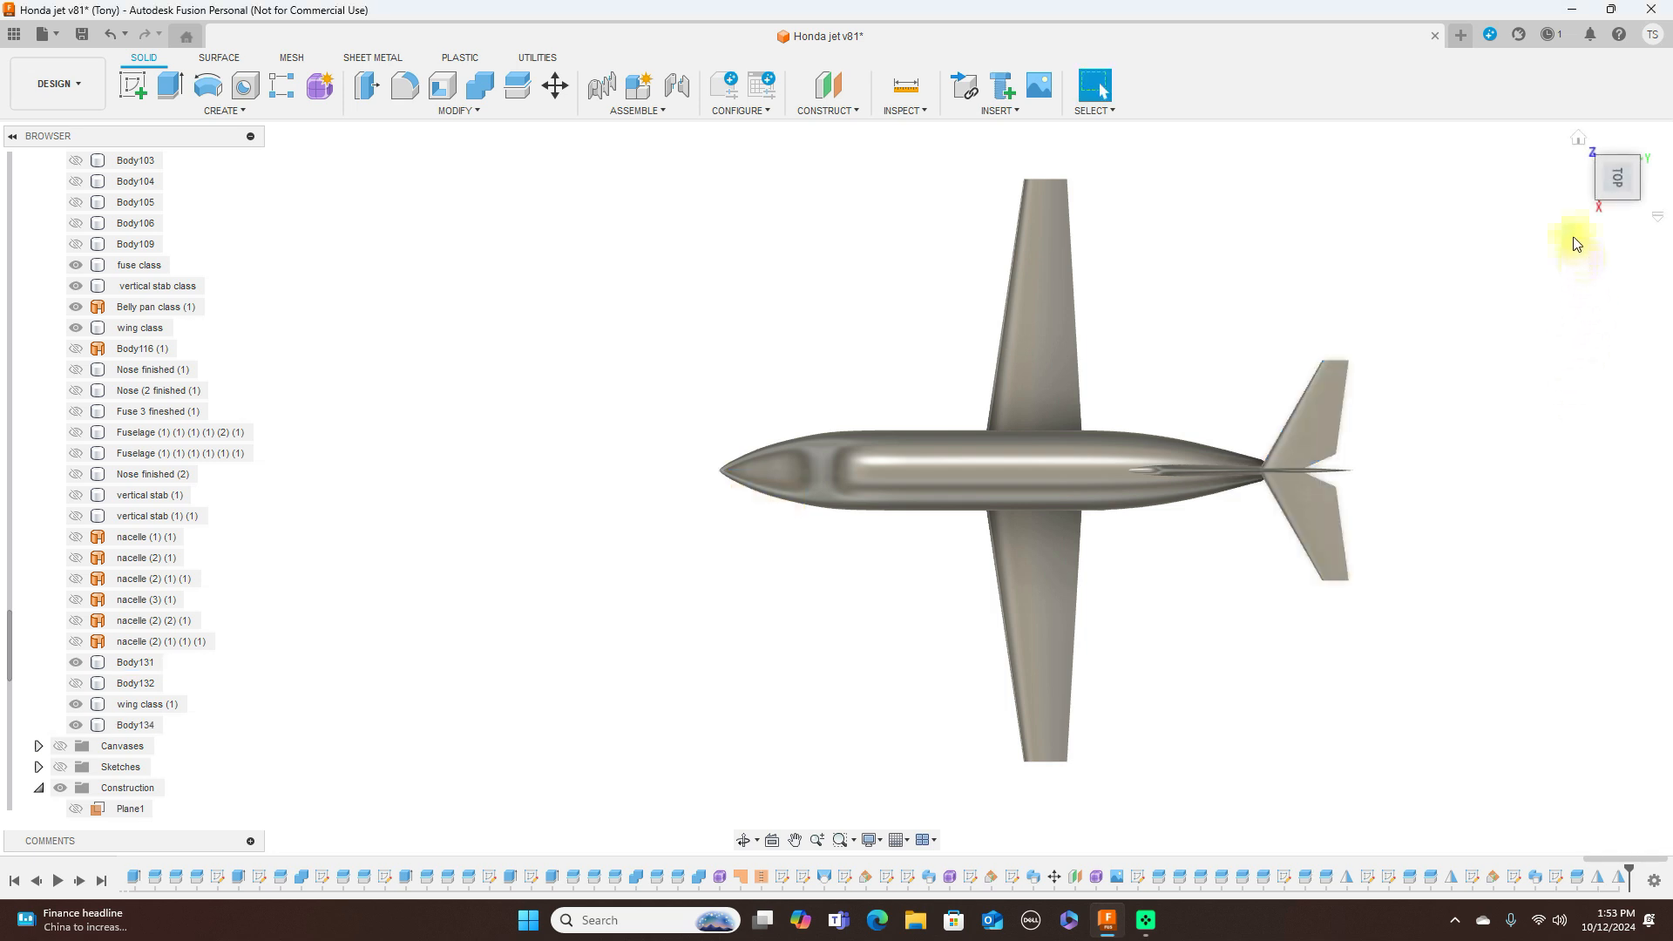
View the jet from the right and front, show the canvases, and toggle the fuse class body to compare it with the side-view canvas
left_click(1615, 210)
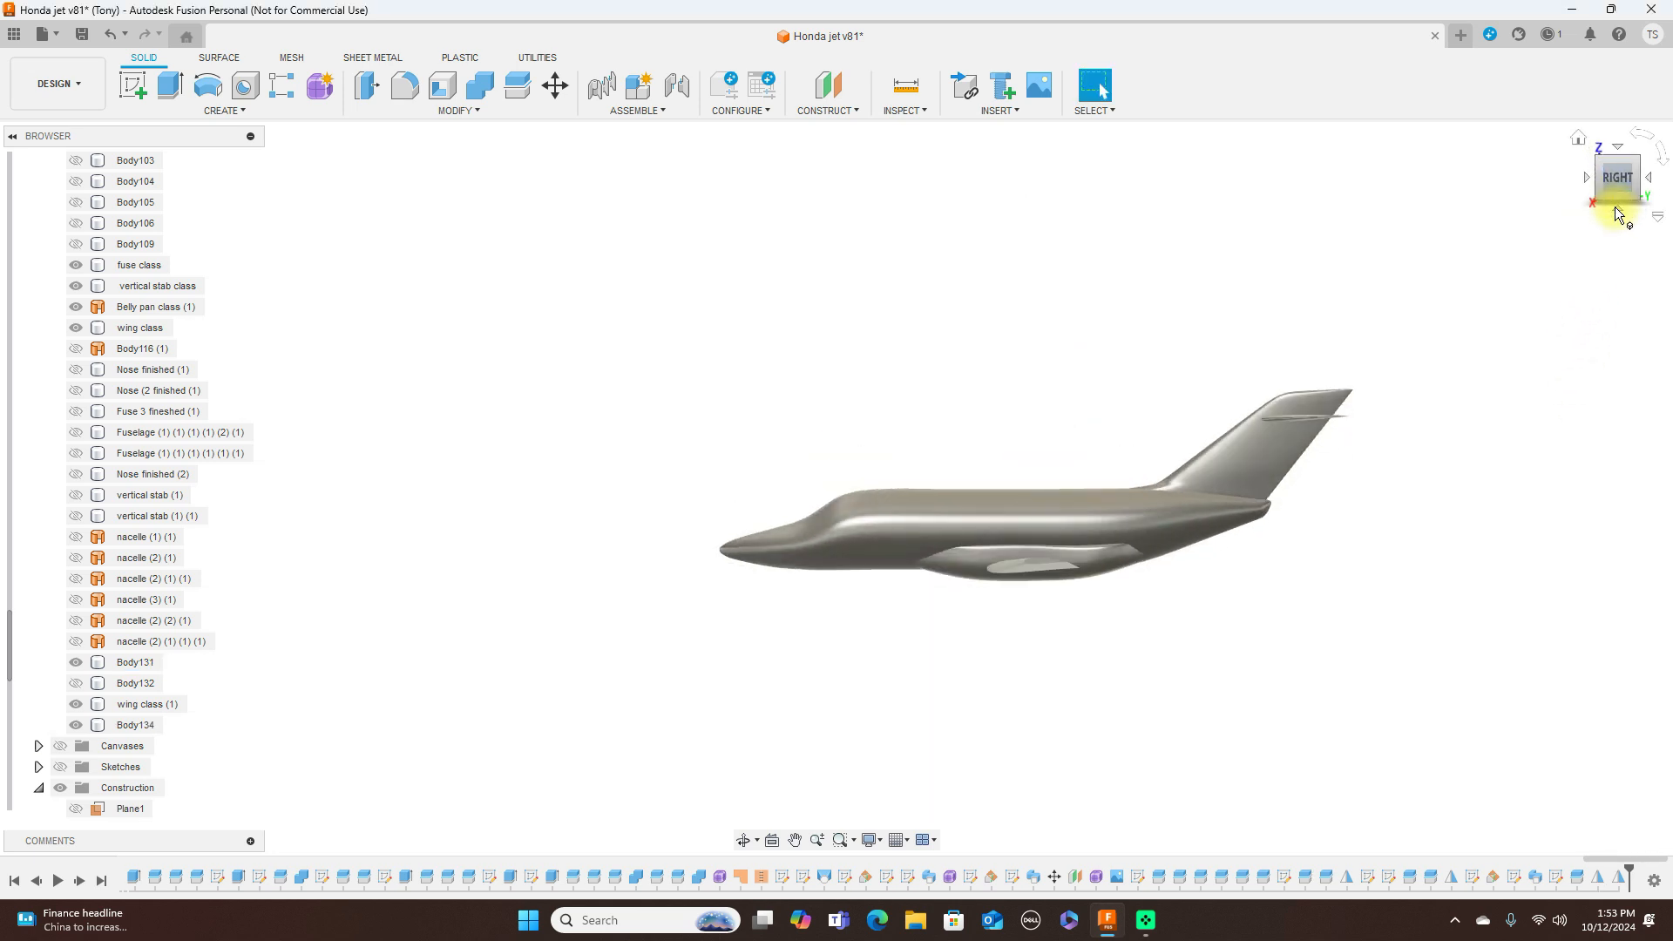
left_click(1586, 179)
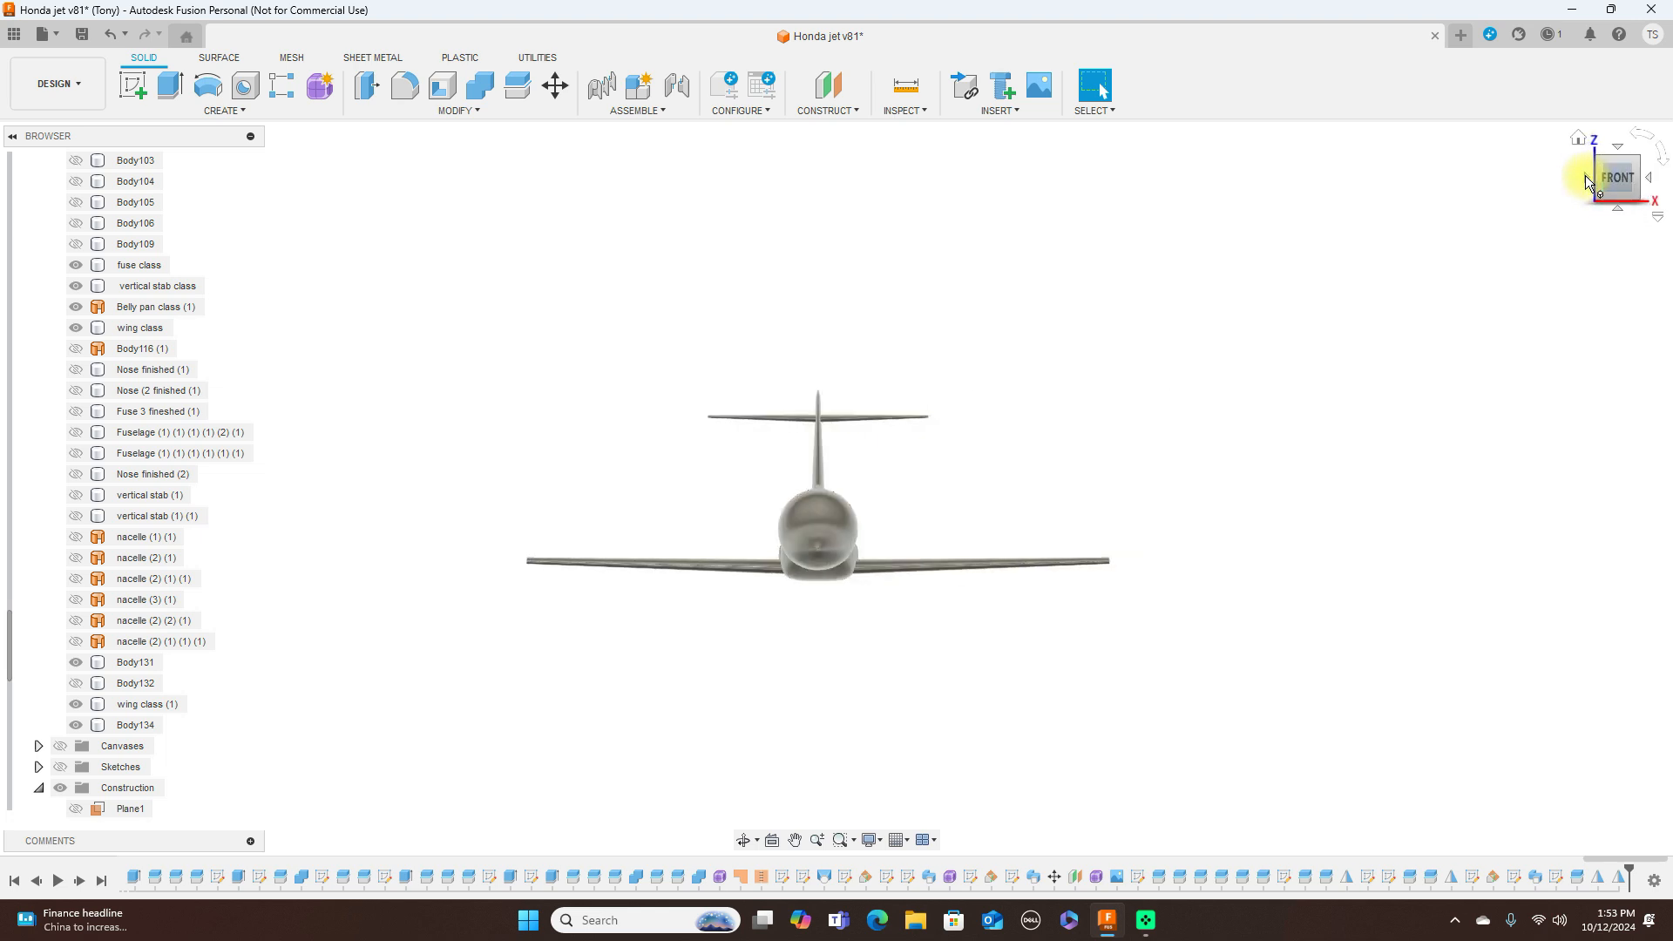
left_click(1653, 182)
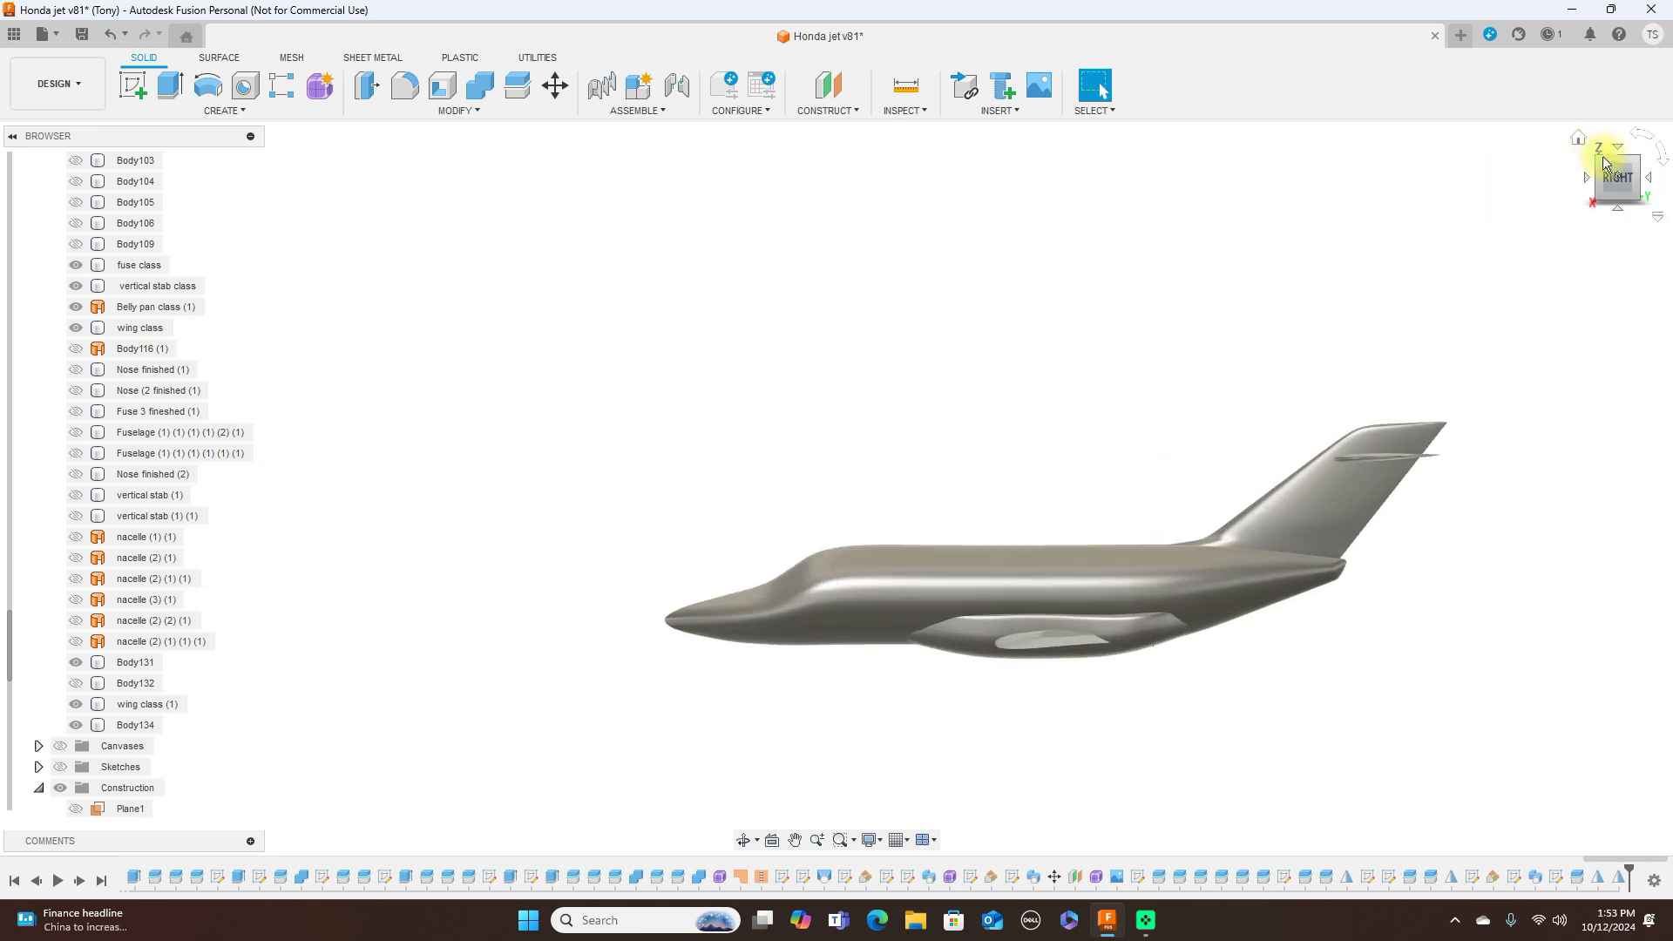
mouse_move(1605, 160)
left_mouse_down()
mouse_move(1658, 232)
mouse_move(82, 224)
mouse_move(24, 135)
mouse_move(1498, 153)
mouse_move(1290, 161)
mouse_move(1613, 173)
left_mouse_up()
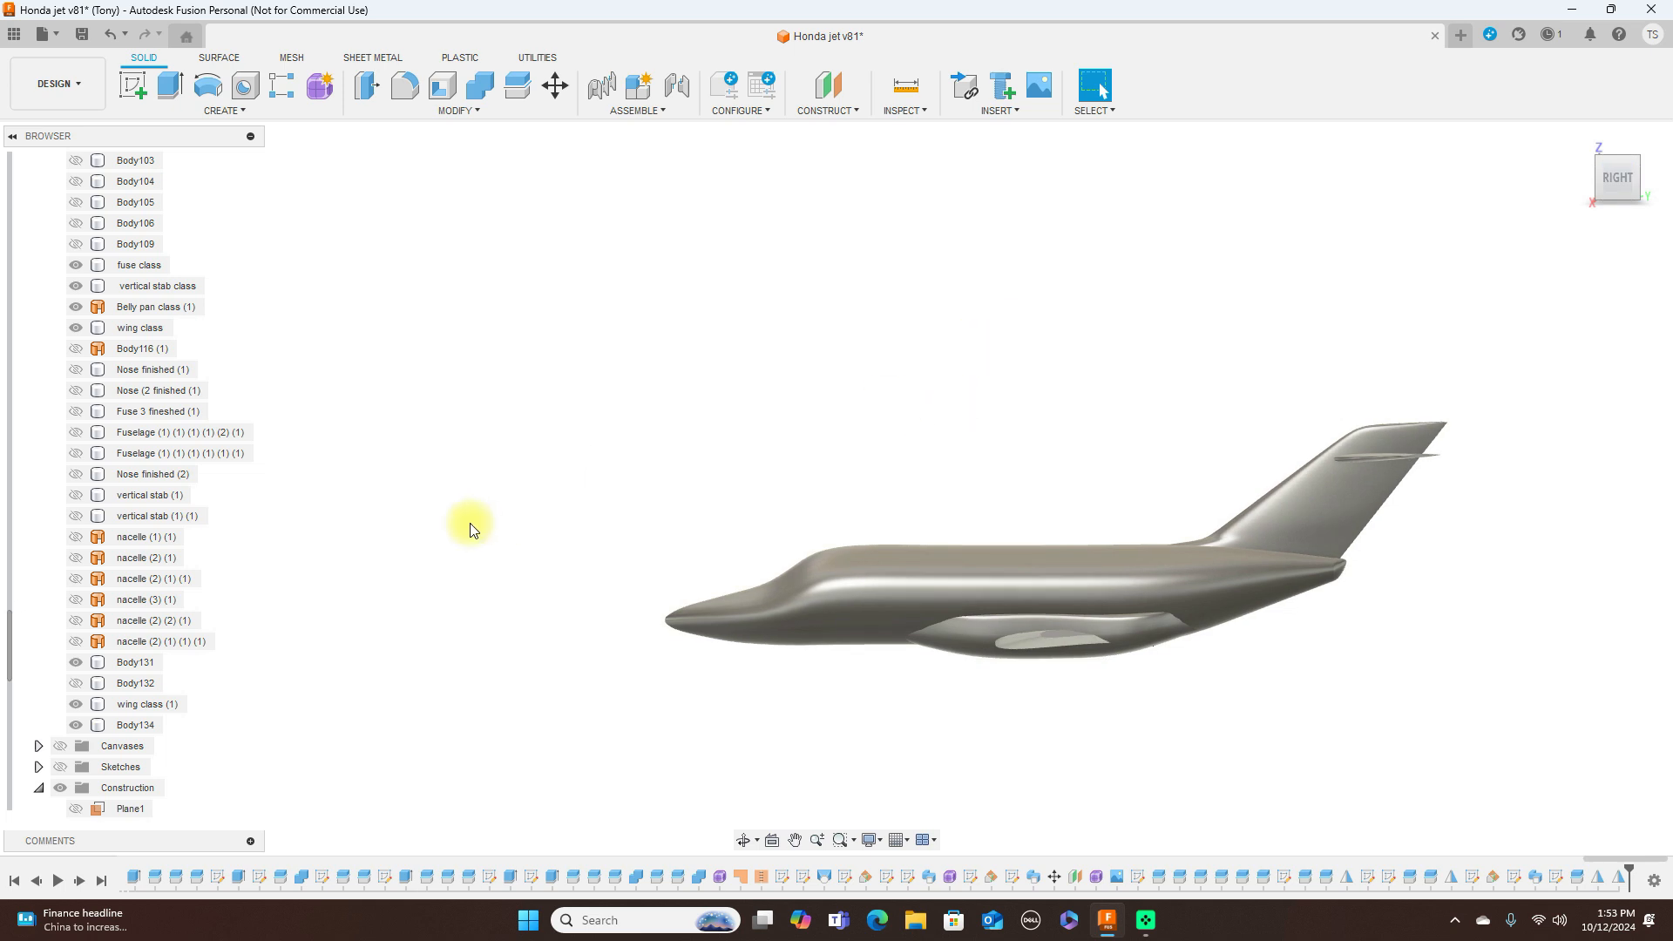
left_click(60, 747)
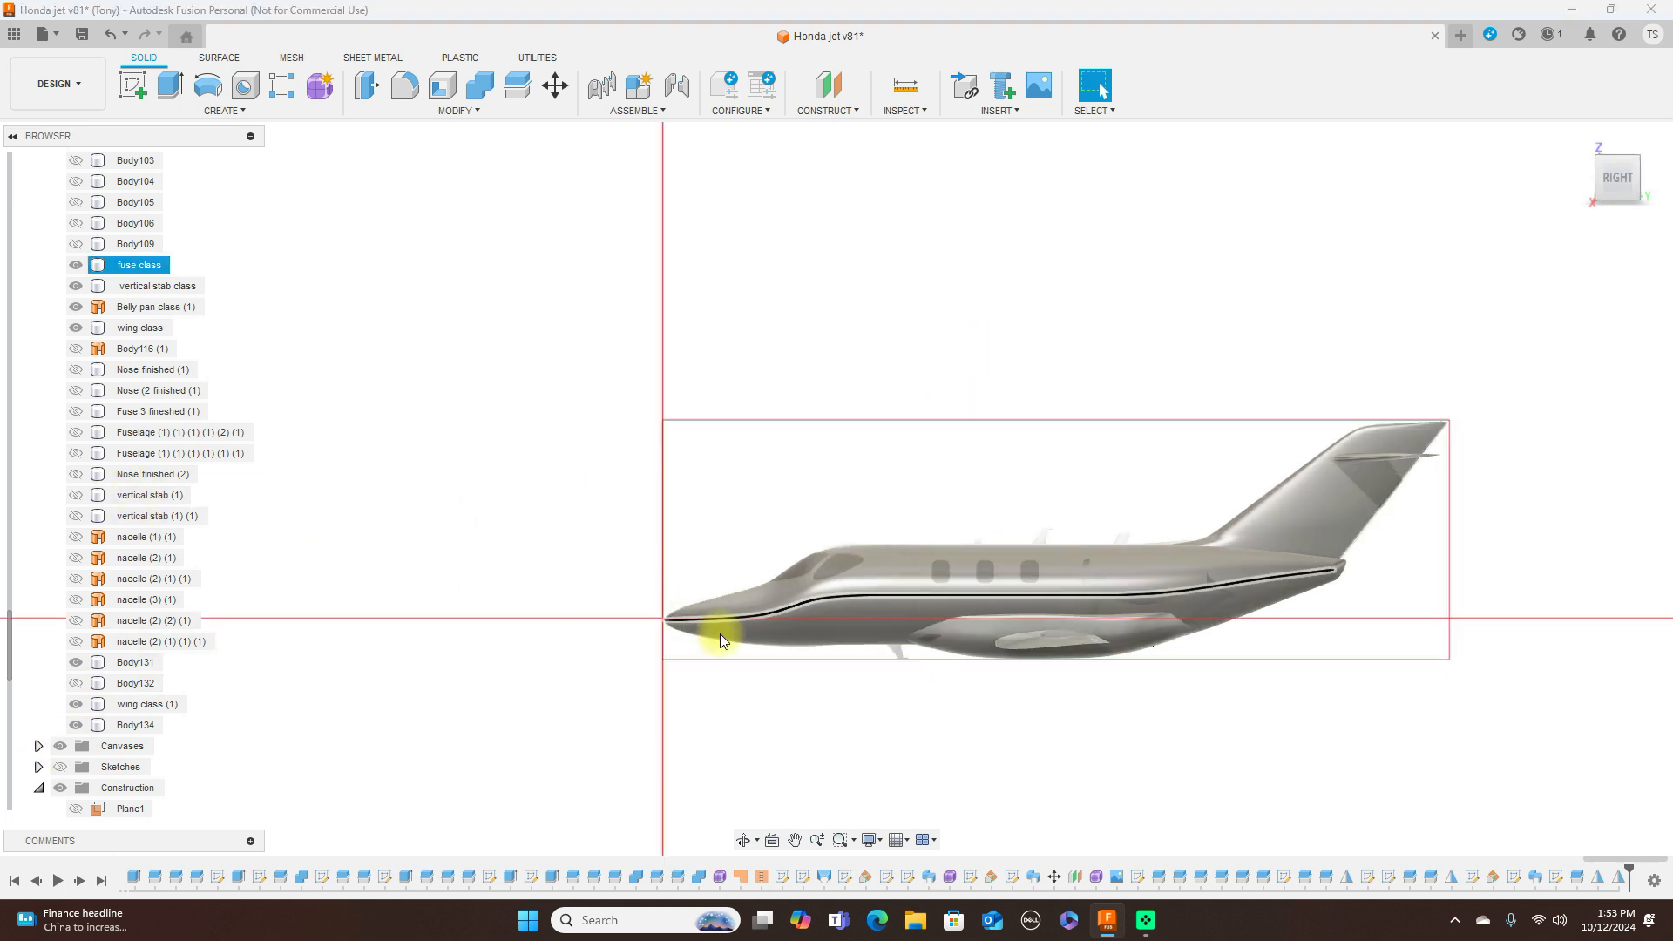
left_click(76, 264)
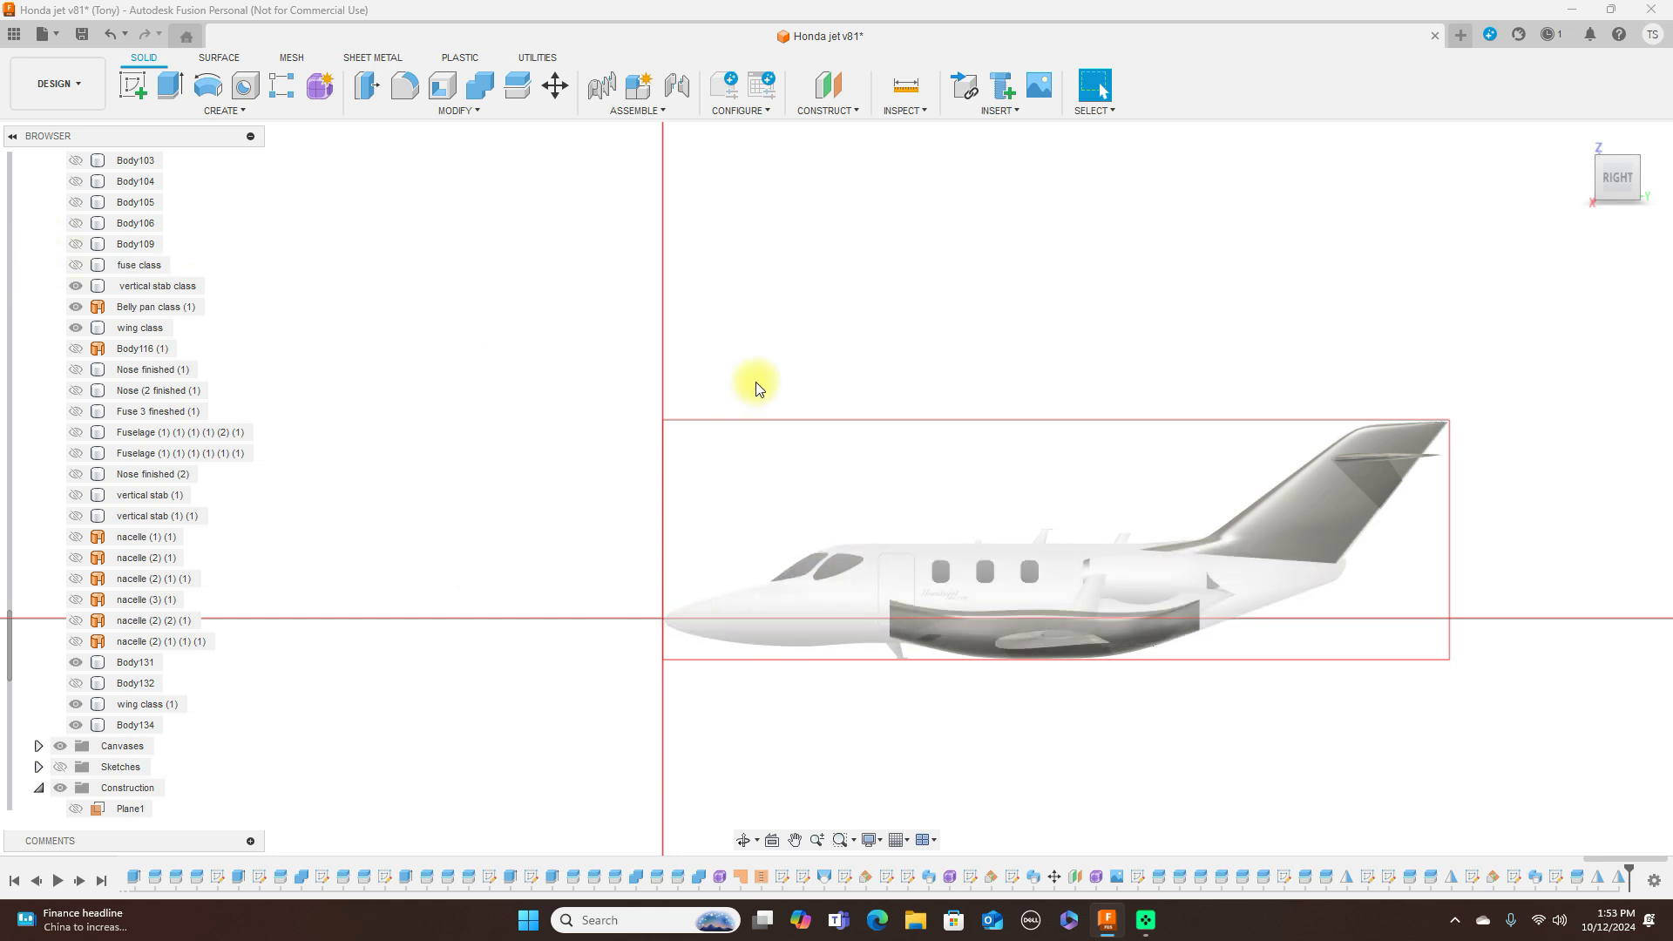
scroll(821, 392, "up", 3)
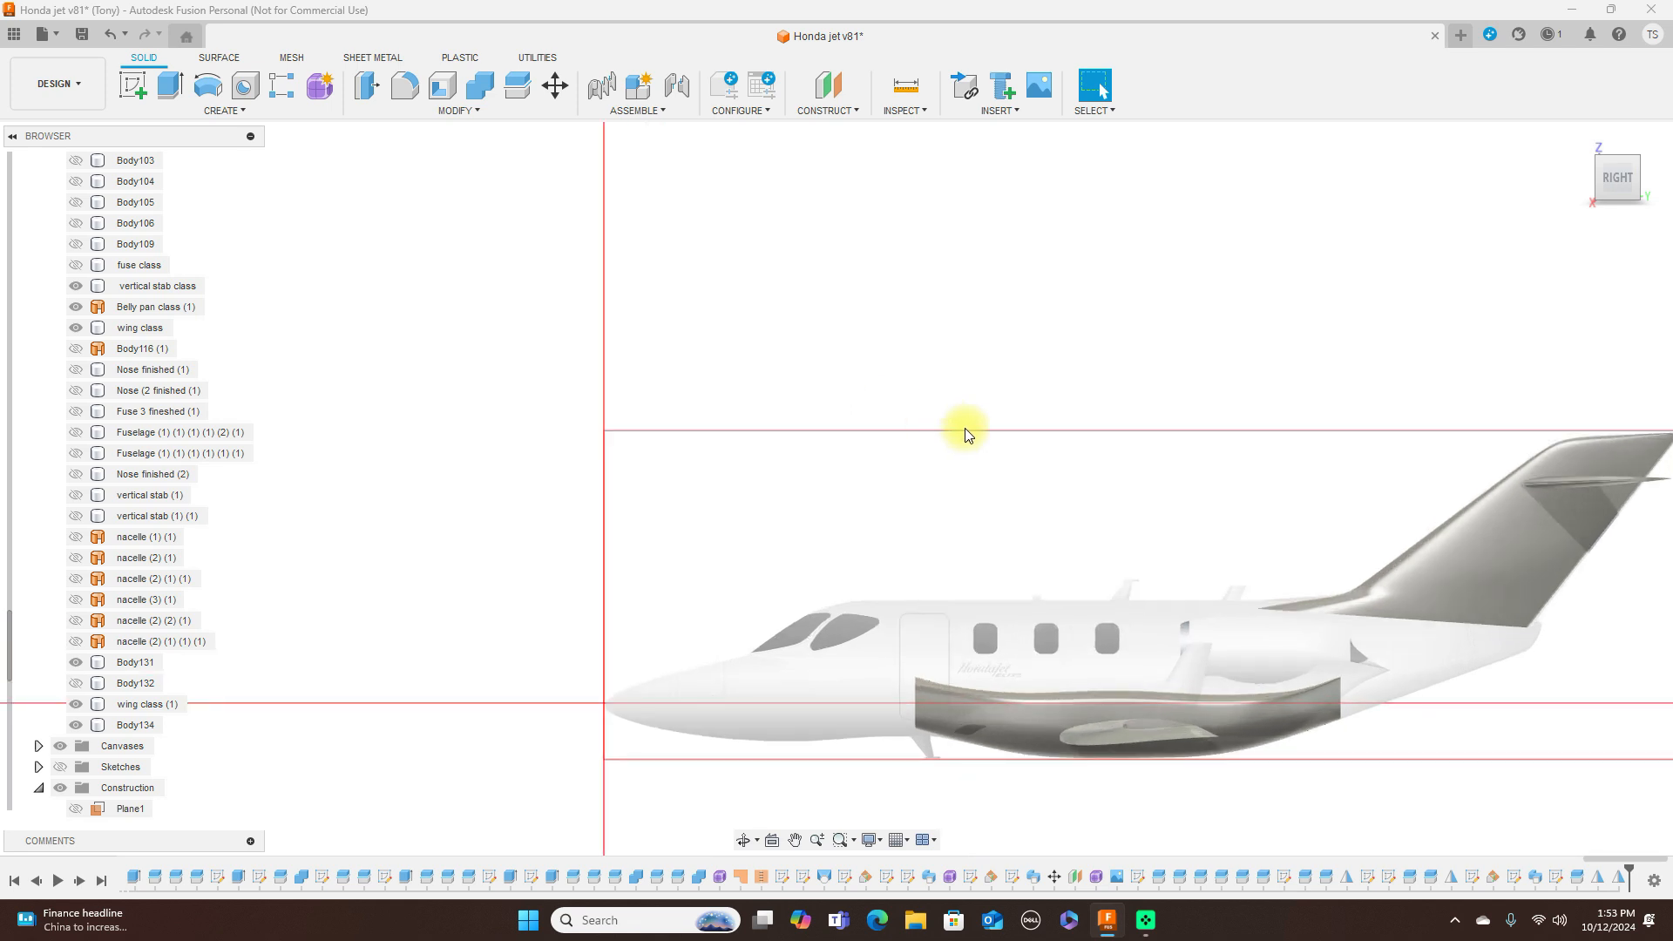
middle_click_drag(958, 418, 732, 175)
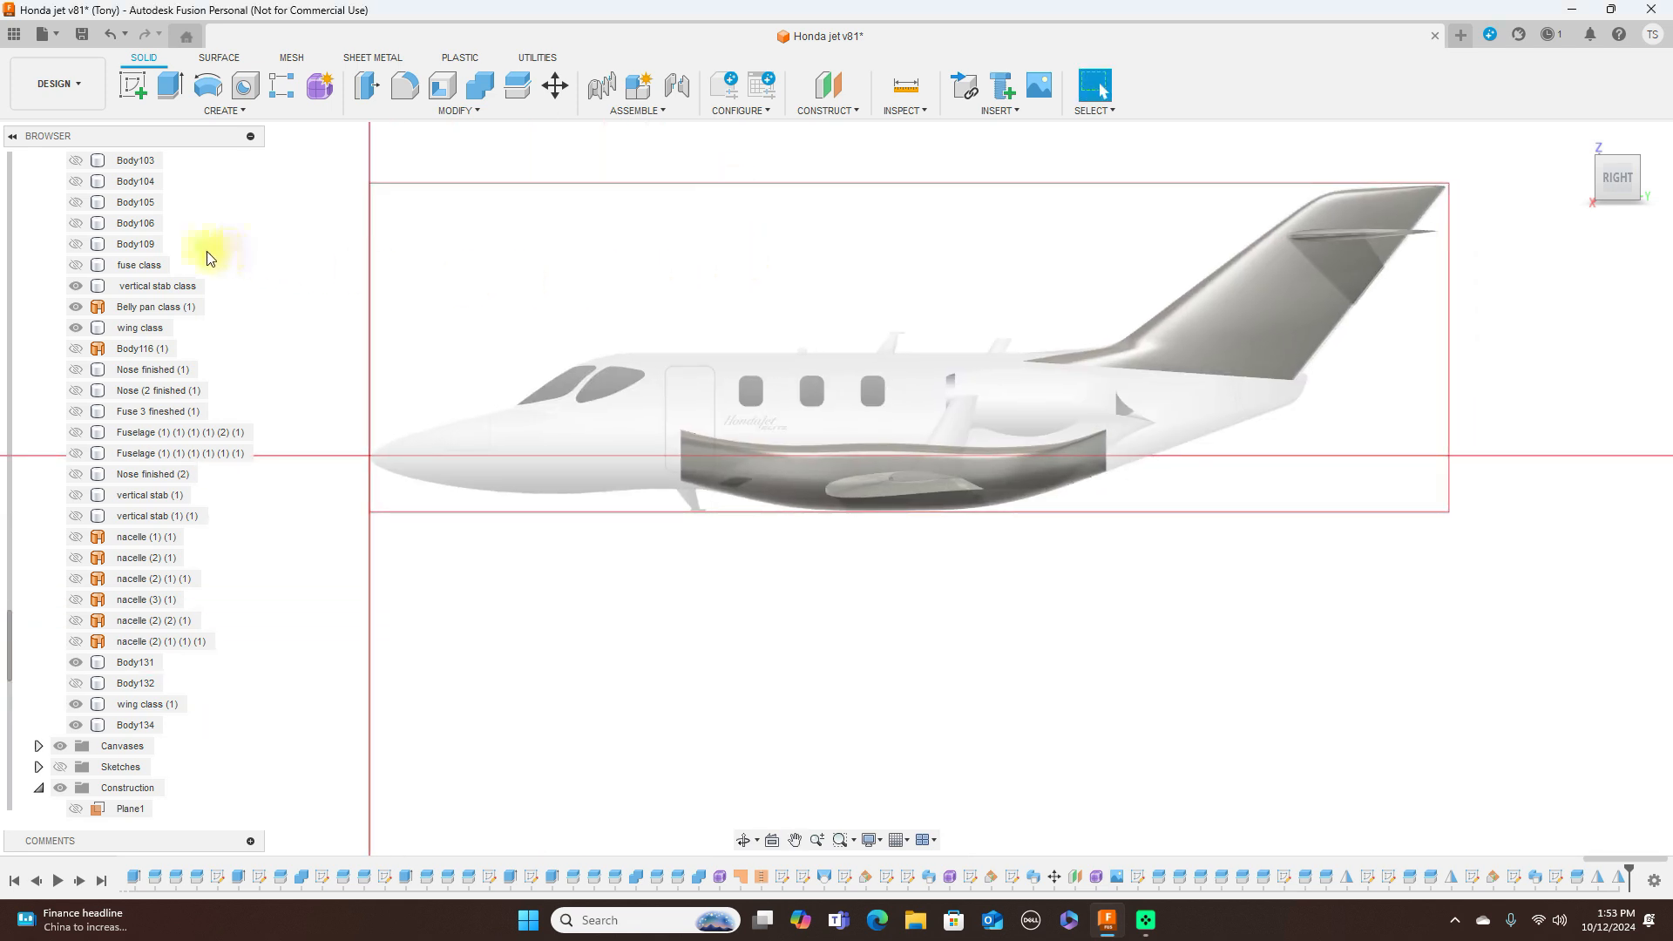
left_click(82, 265)
left_click(81, 266)
left_click(82, 266)
left_click(578, 485)
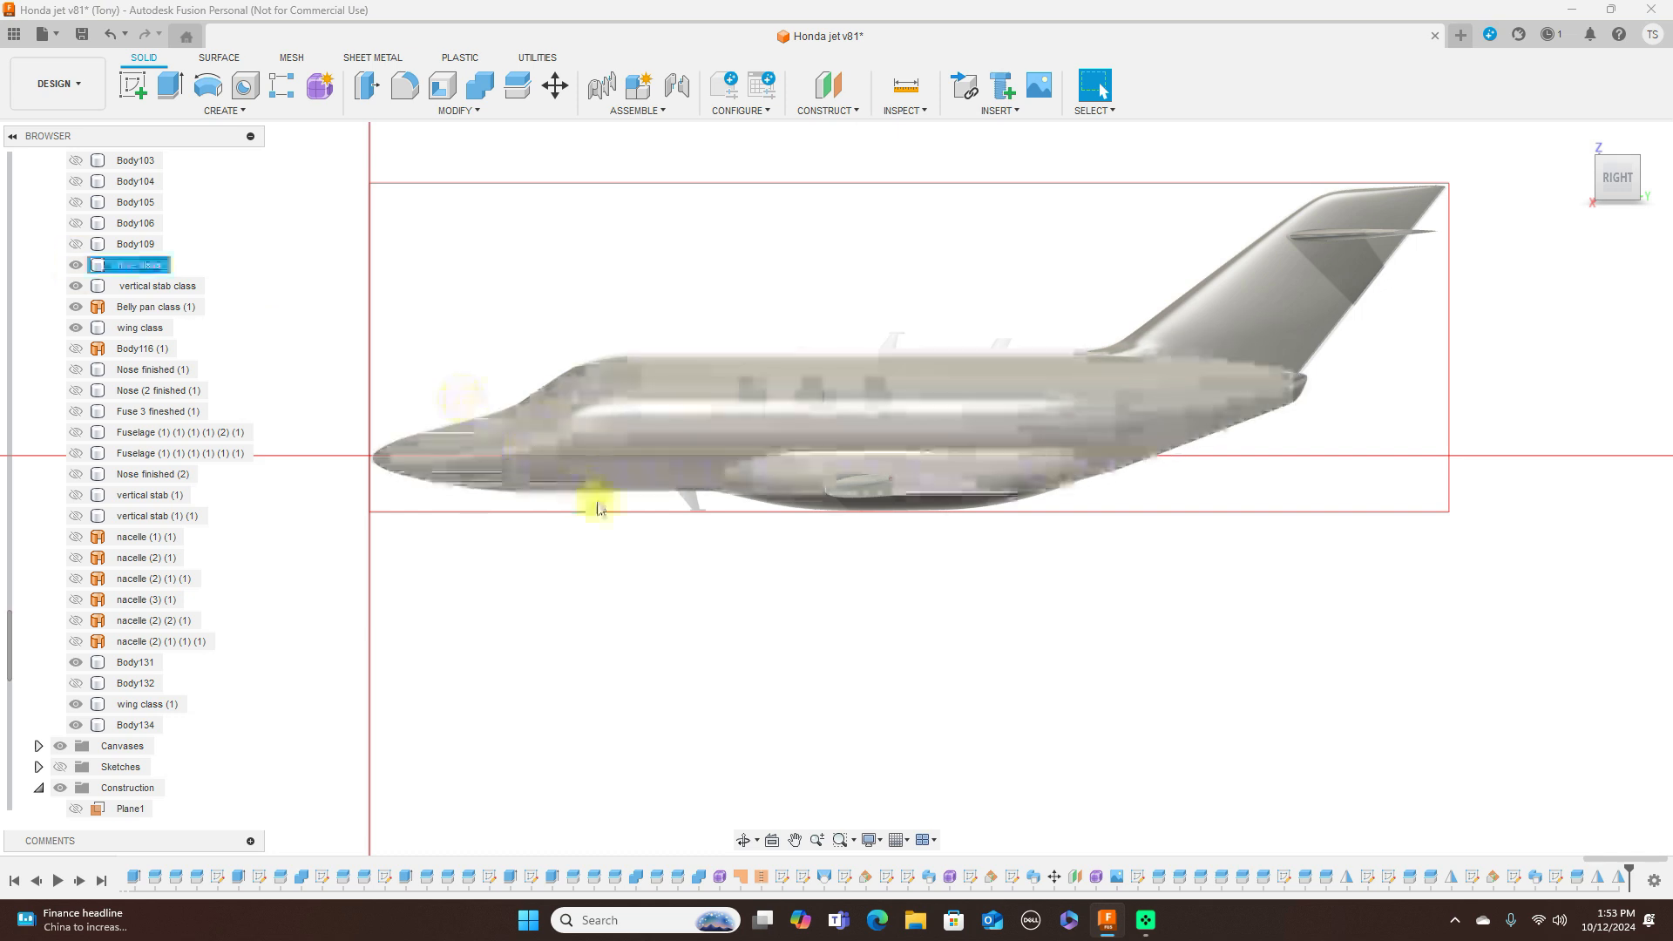
left_click(869, 601)
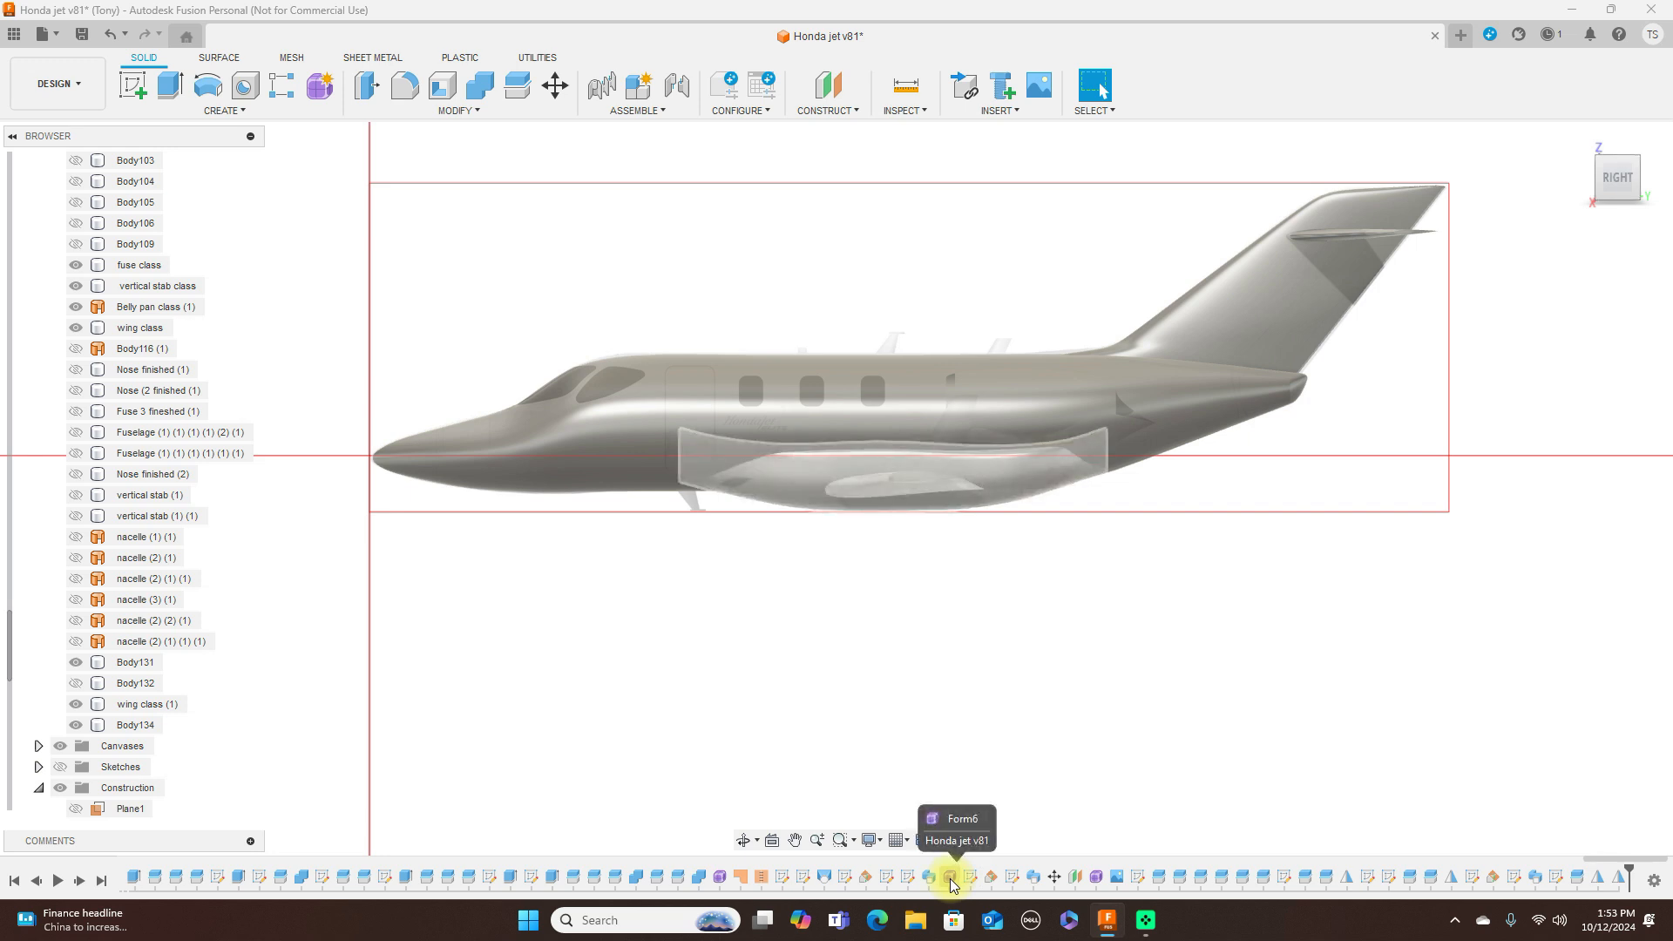
Open the fuselage form feature Form5 for editing and display it shaded with visible edges
left_click(719, 877)
right_click(720, 879)
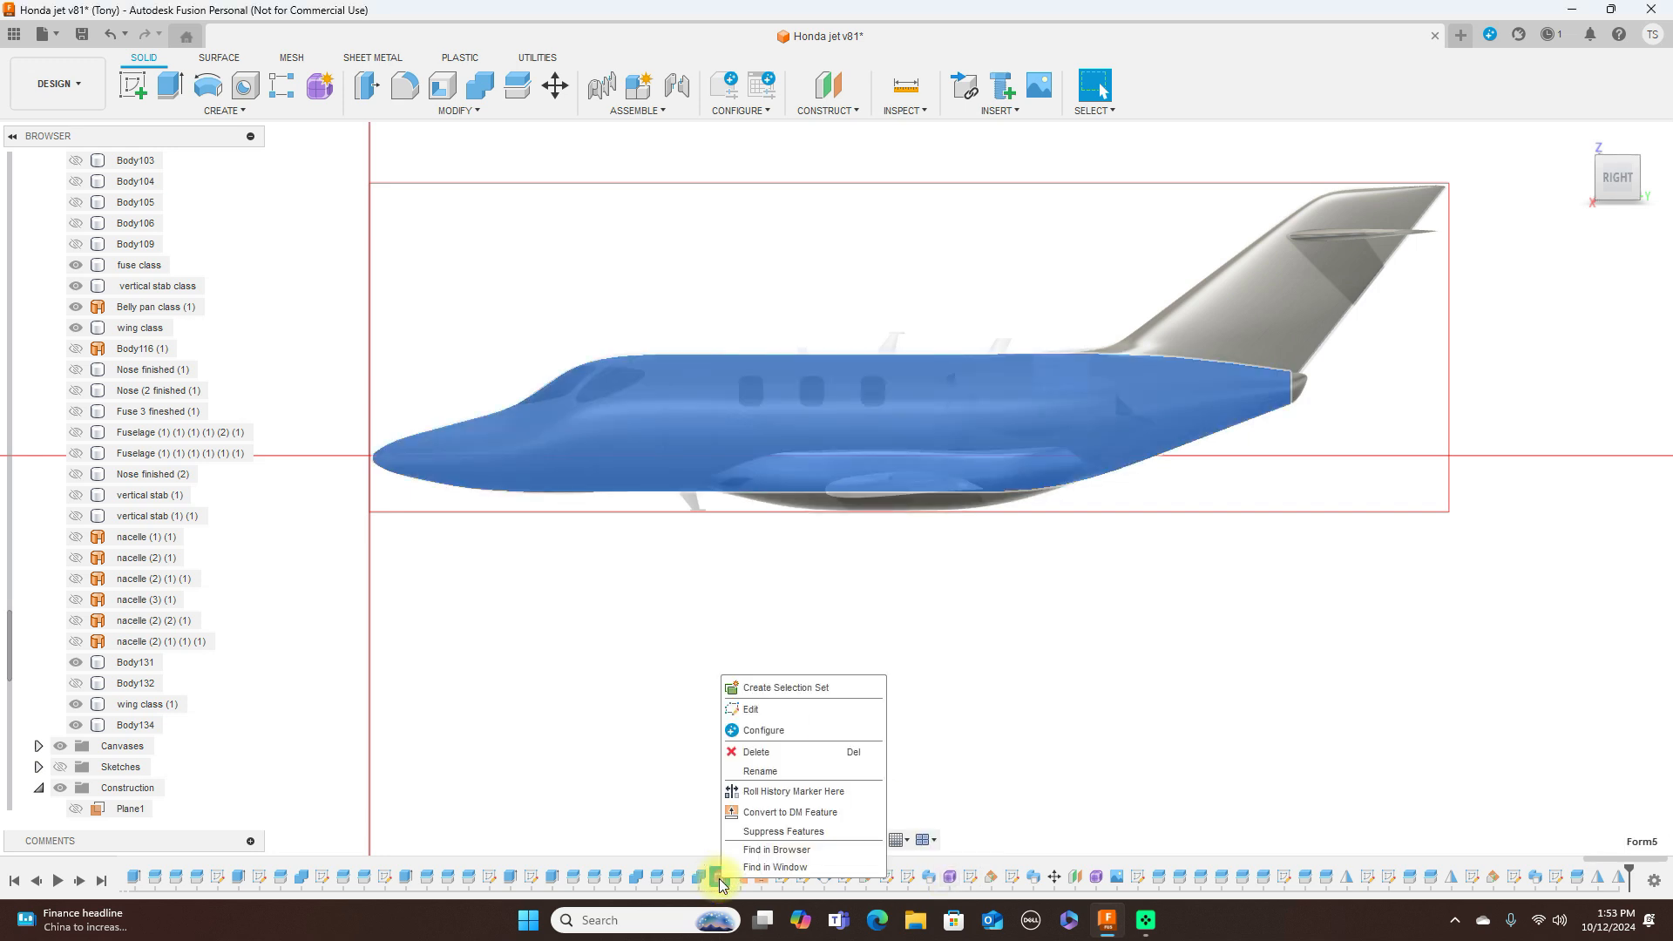
left_click(802, 710)
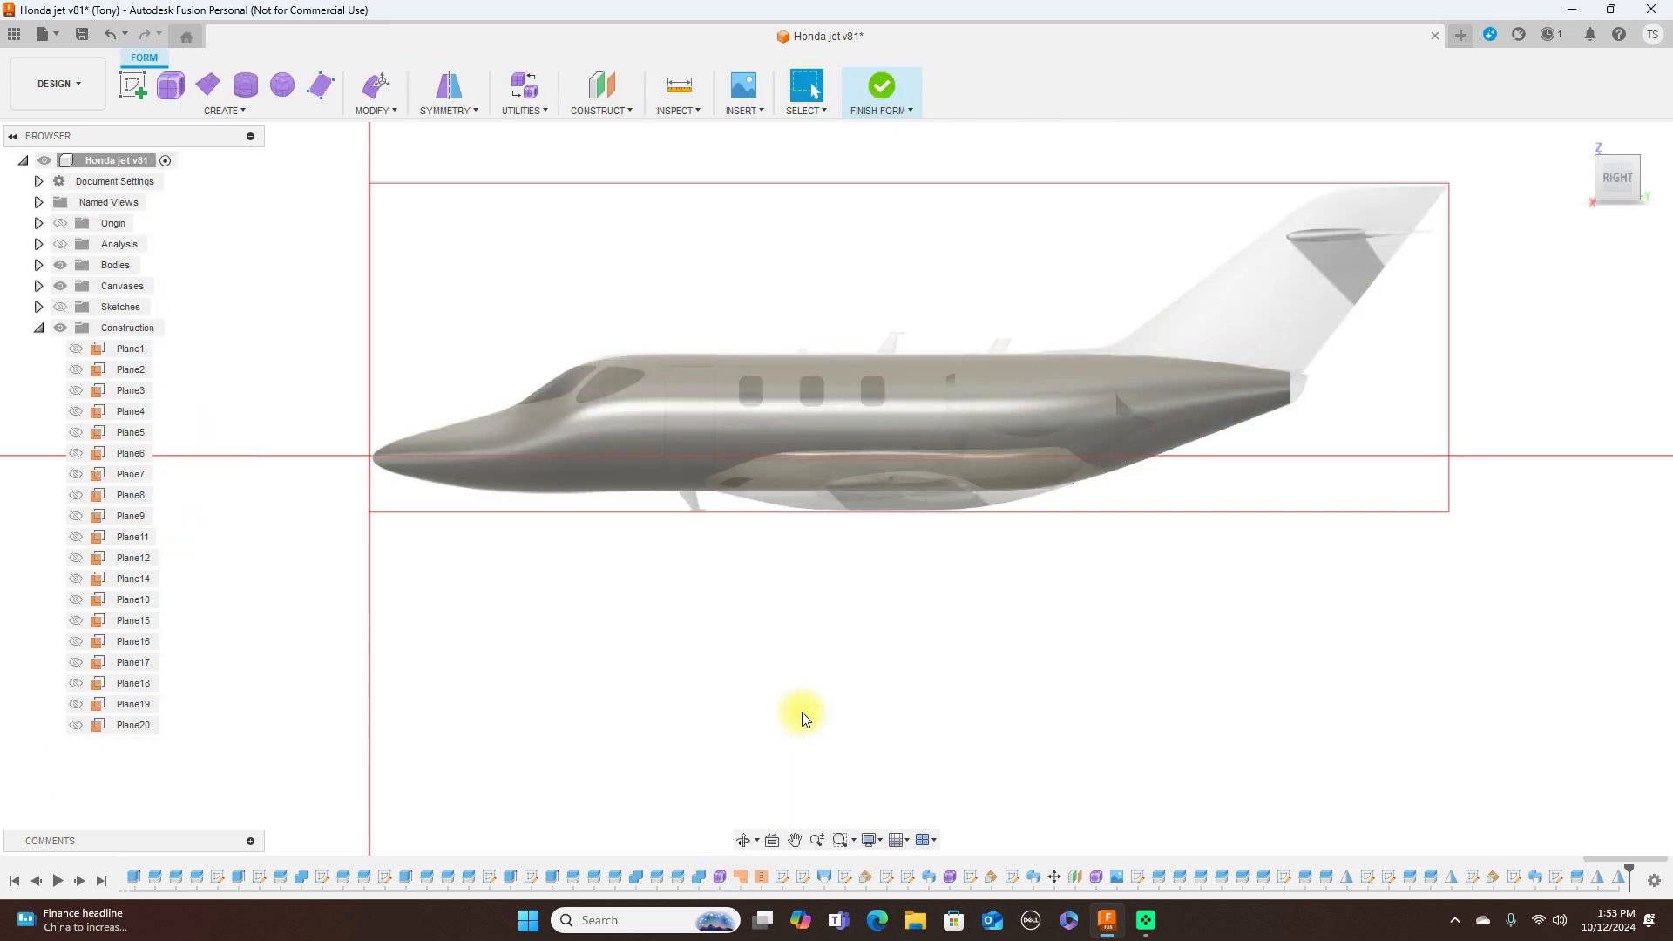
key("ctrl+6")
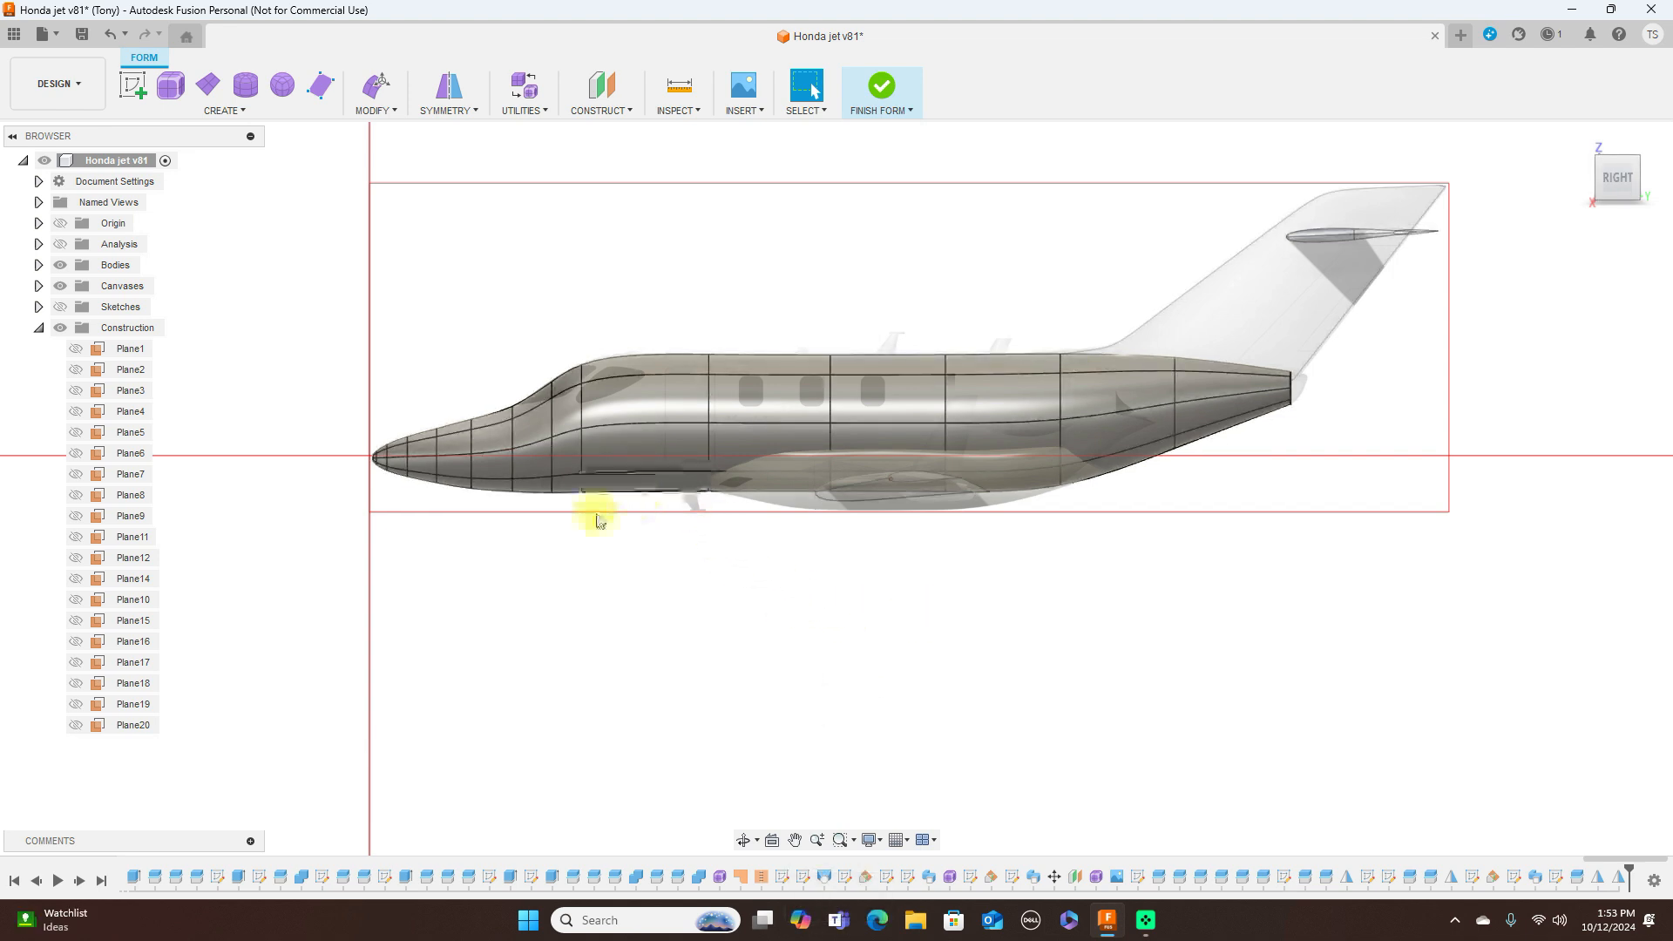
Toggle the canvases and the bodies off and on to compare the fuselage form with the side-view canvas
left_click(59, 284)
left_click(60, 285)
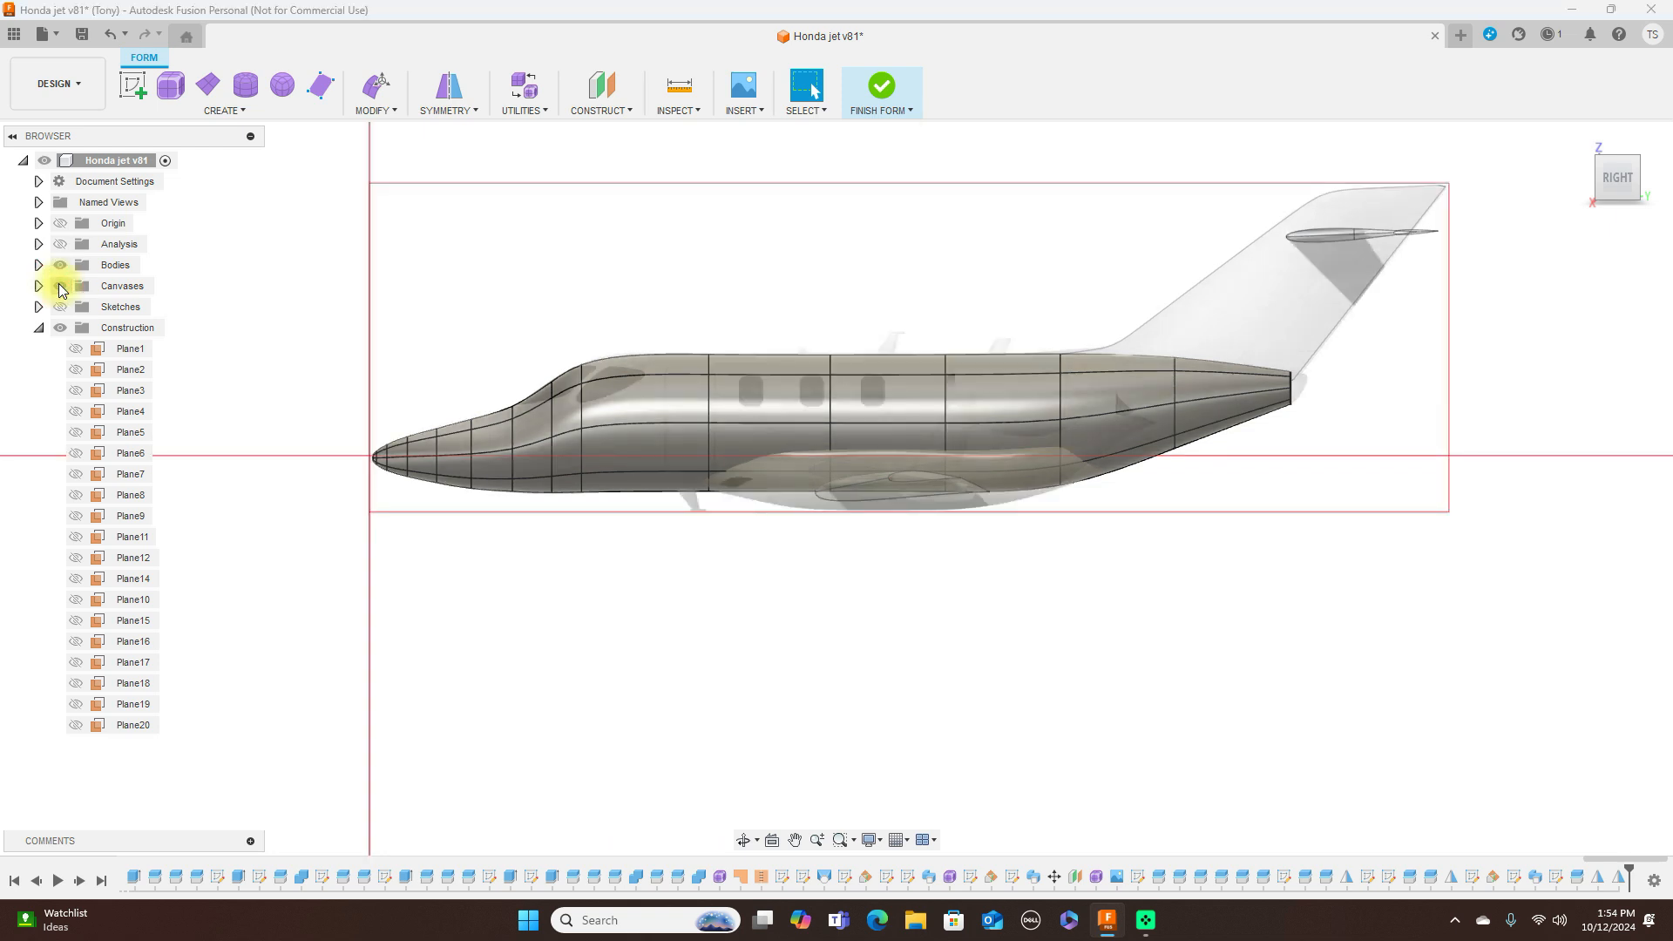
left_click(58, 266)
left_click(58, 265)
left_click(57, 266)
left_click(58, 266)
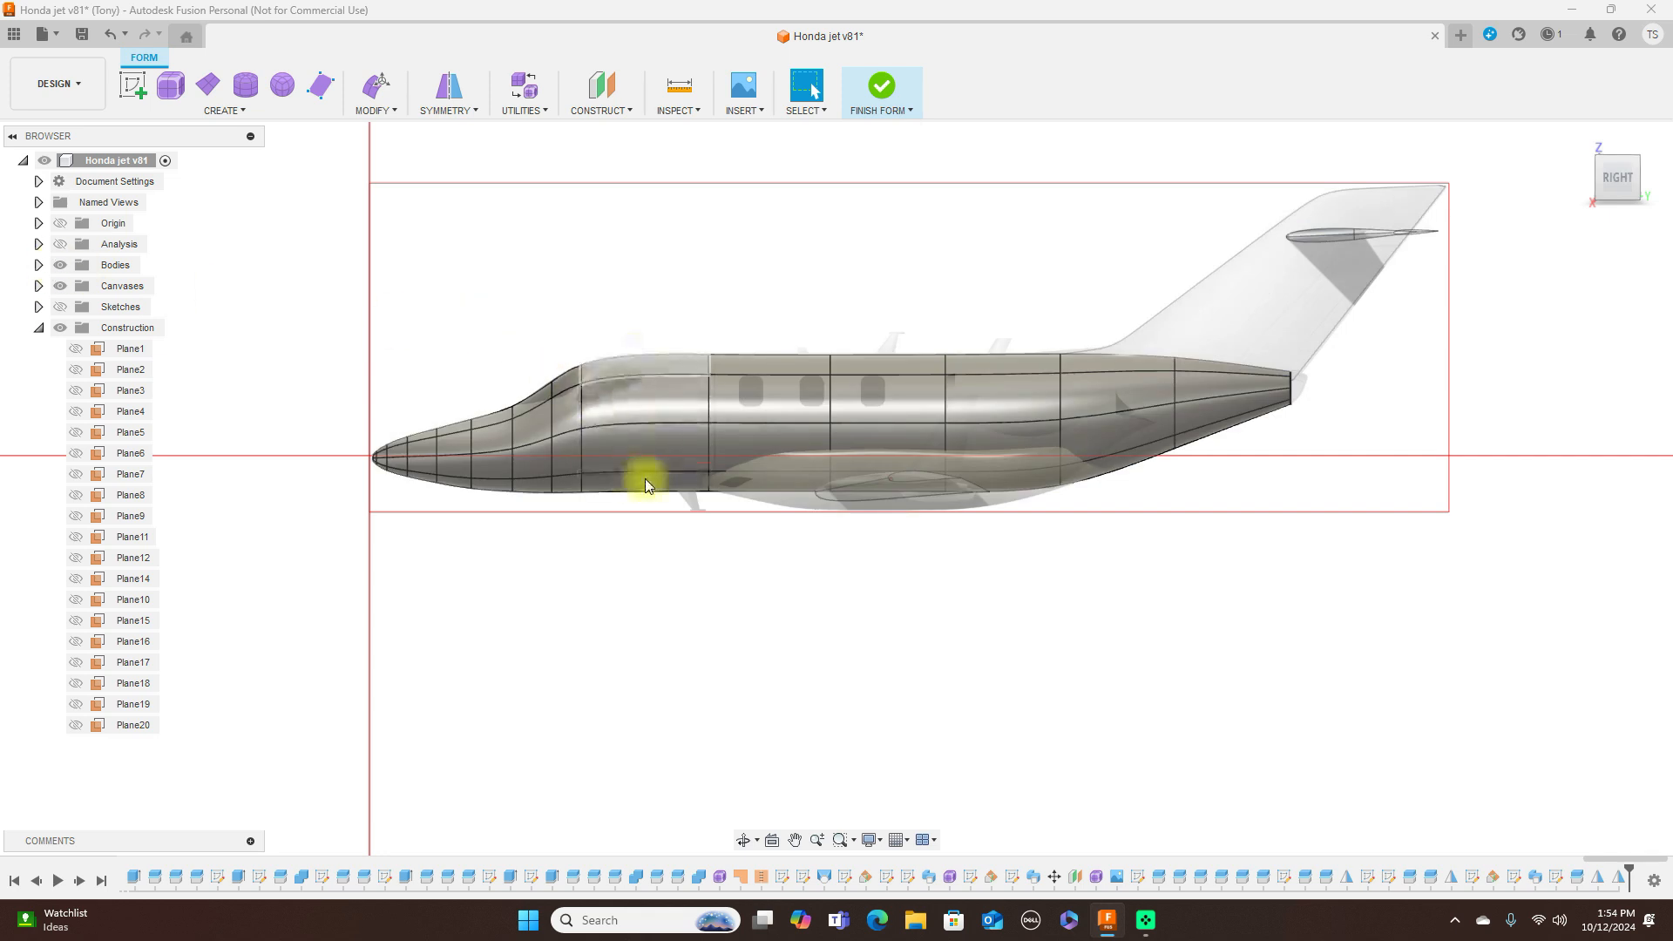
Insert an edge ring ahead of the fuselage ring just before the first cabin window, with Exact insertion mode and location 0.466
double_click(710, 413)
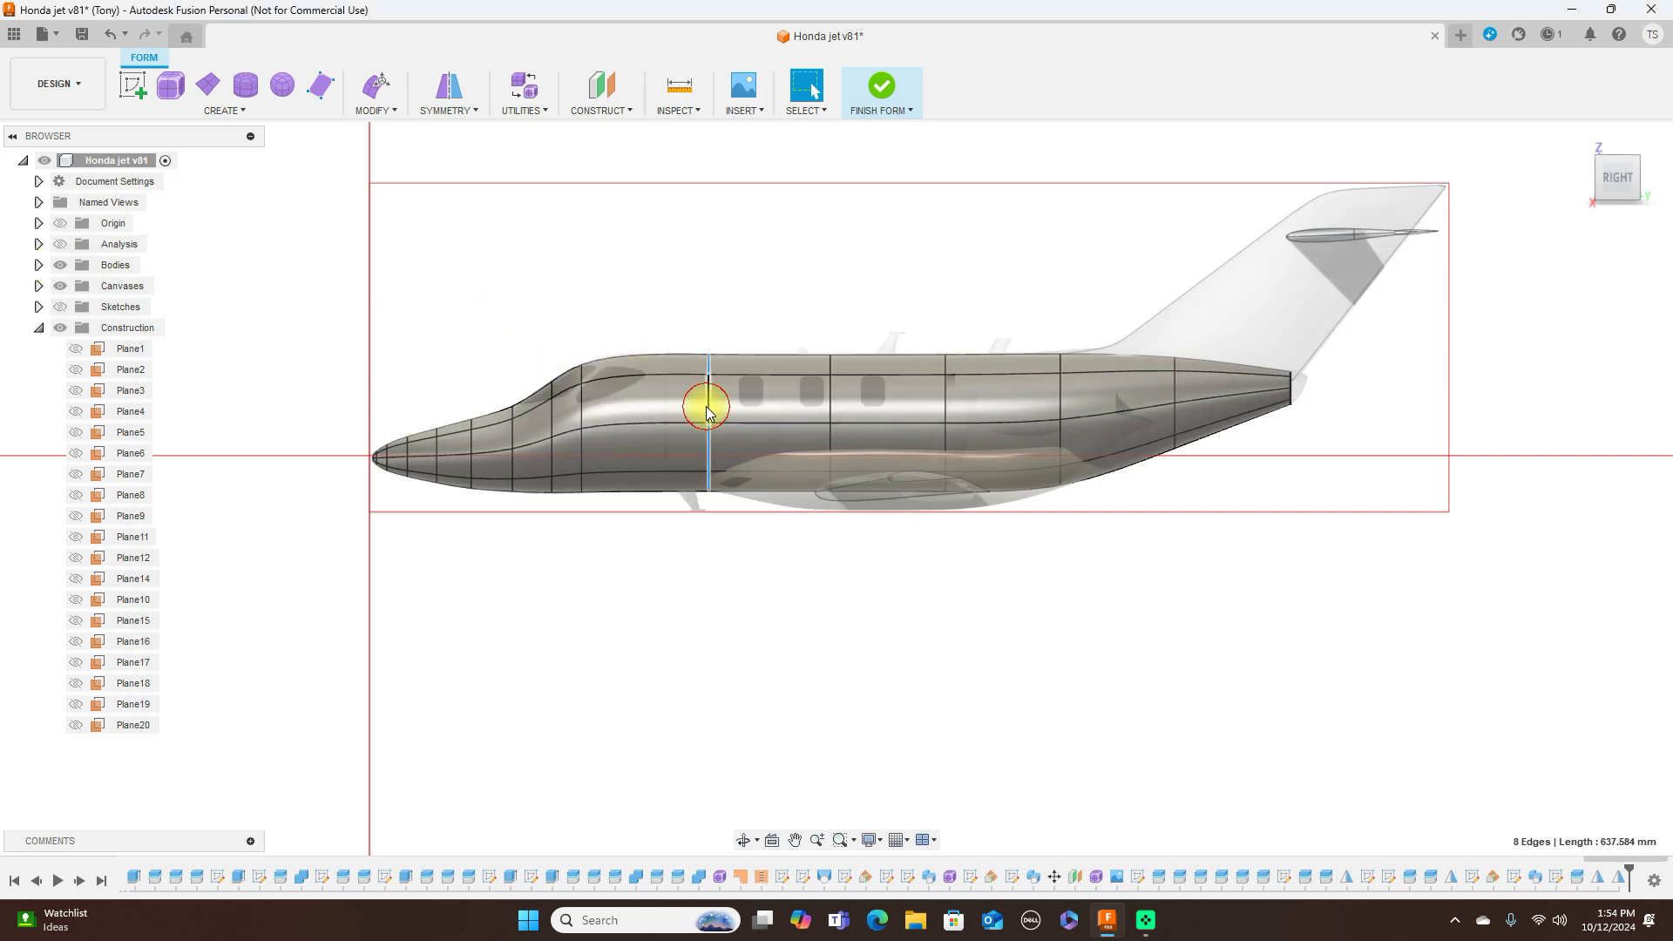
left_click(374, 120)
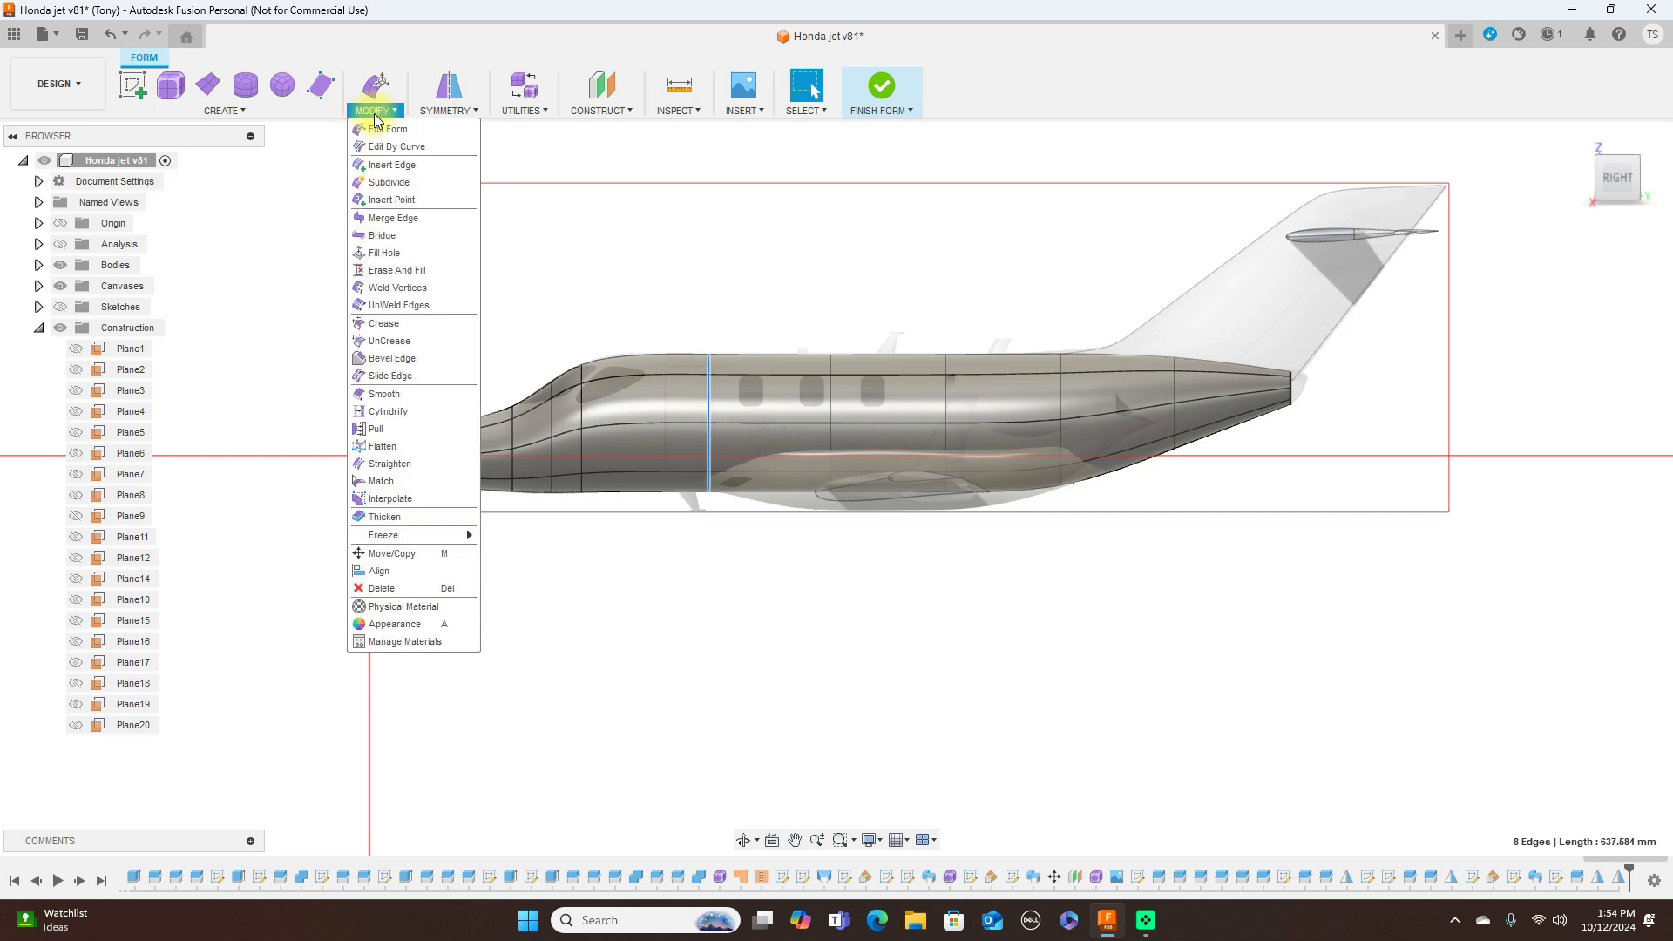
left_click(390, 166)
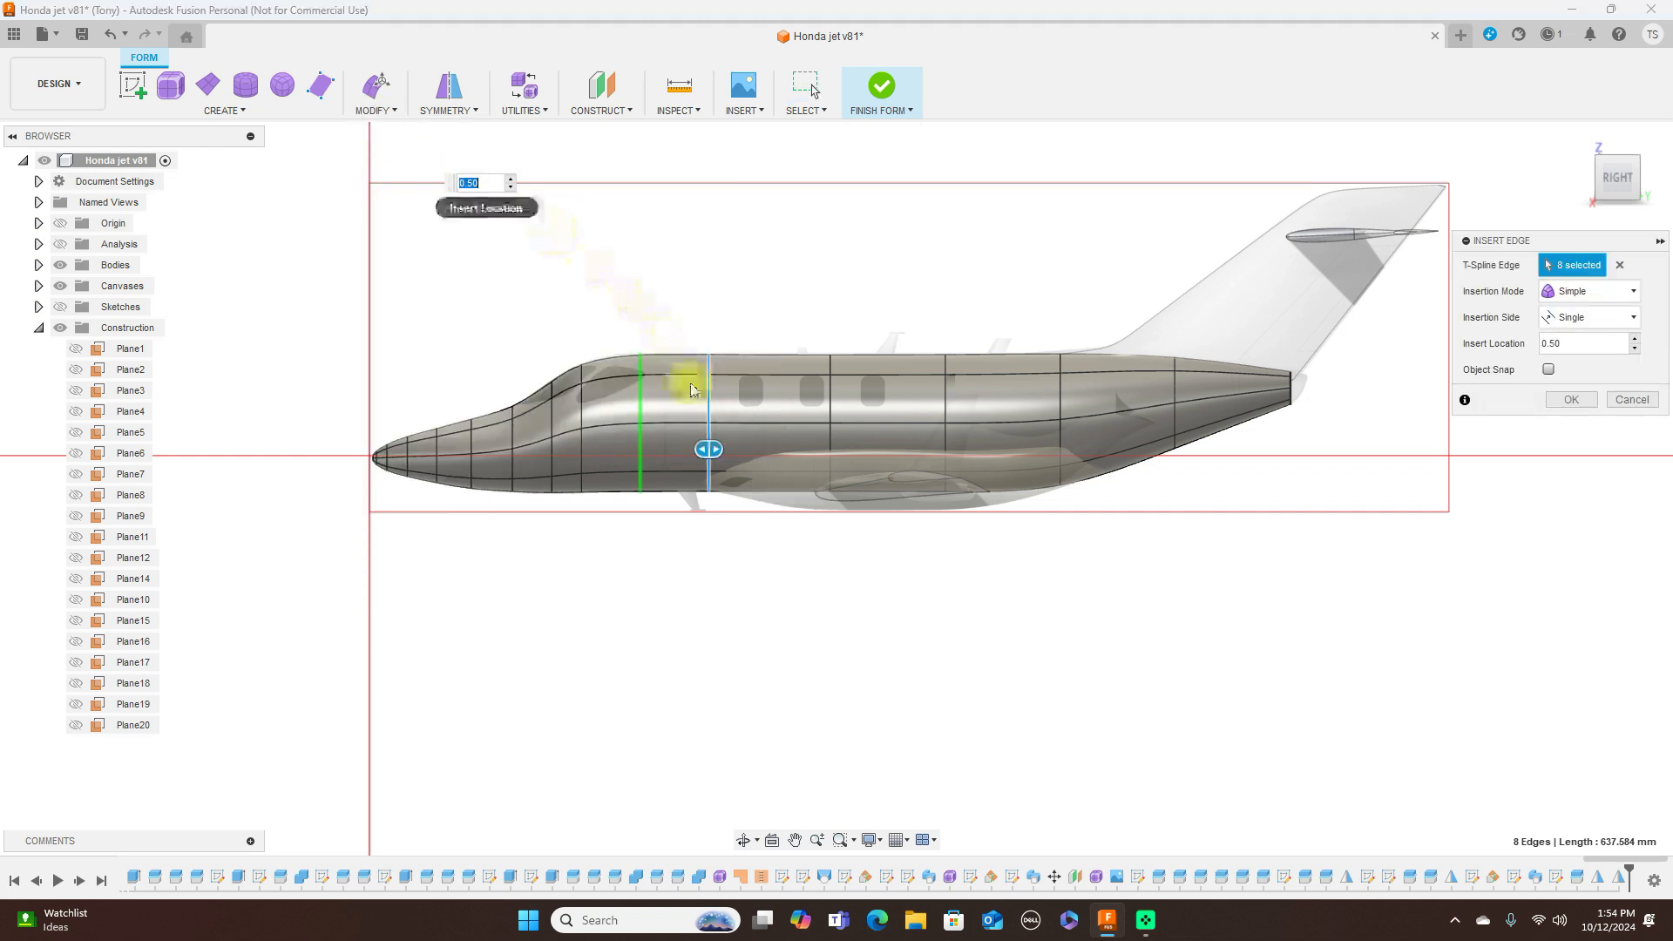
left_click_drag(720, 454, 721, 454)
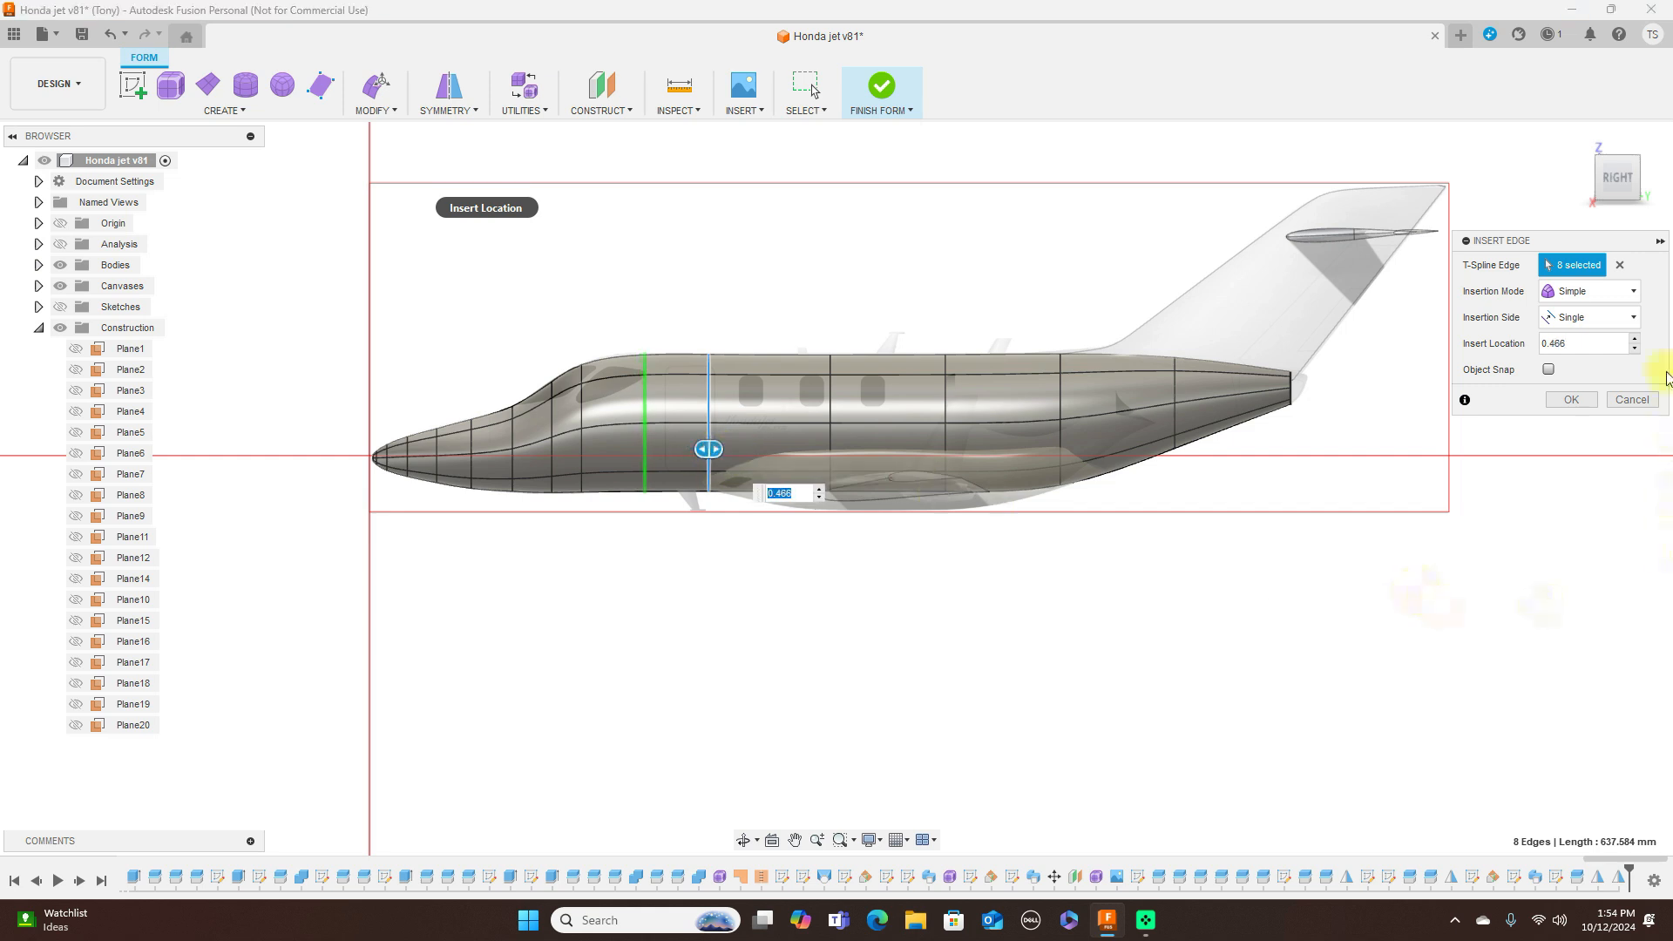
left_click(1620, 293)
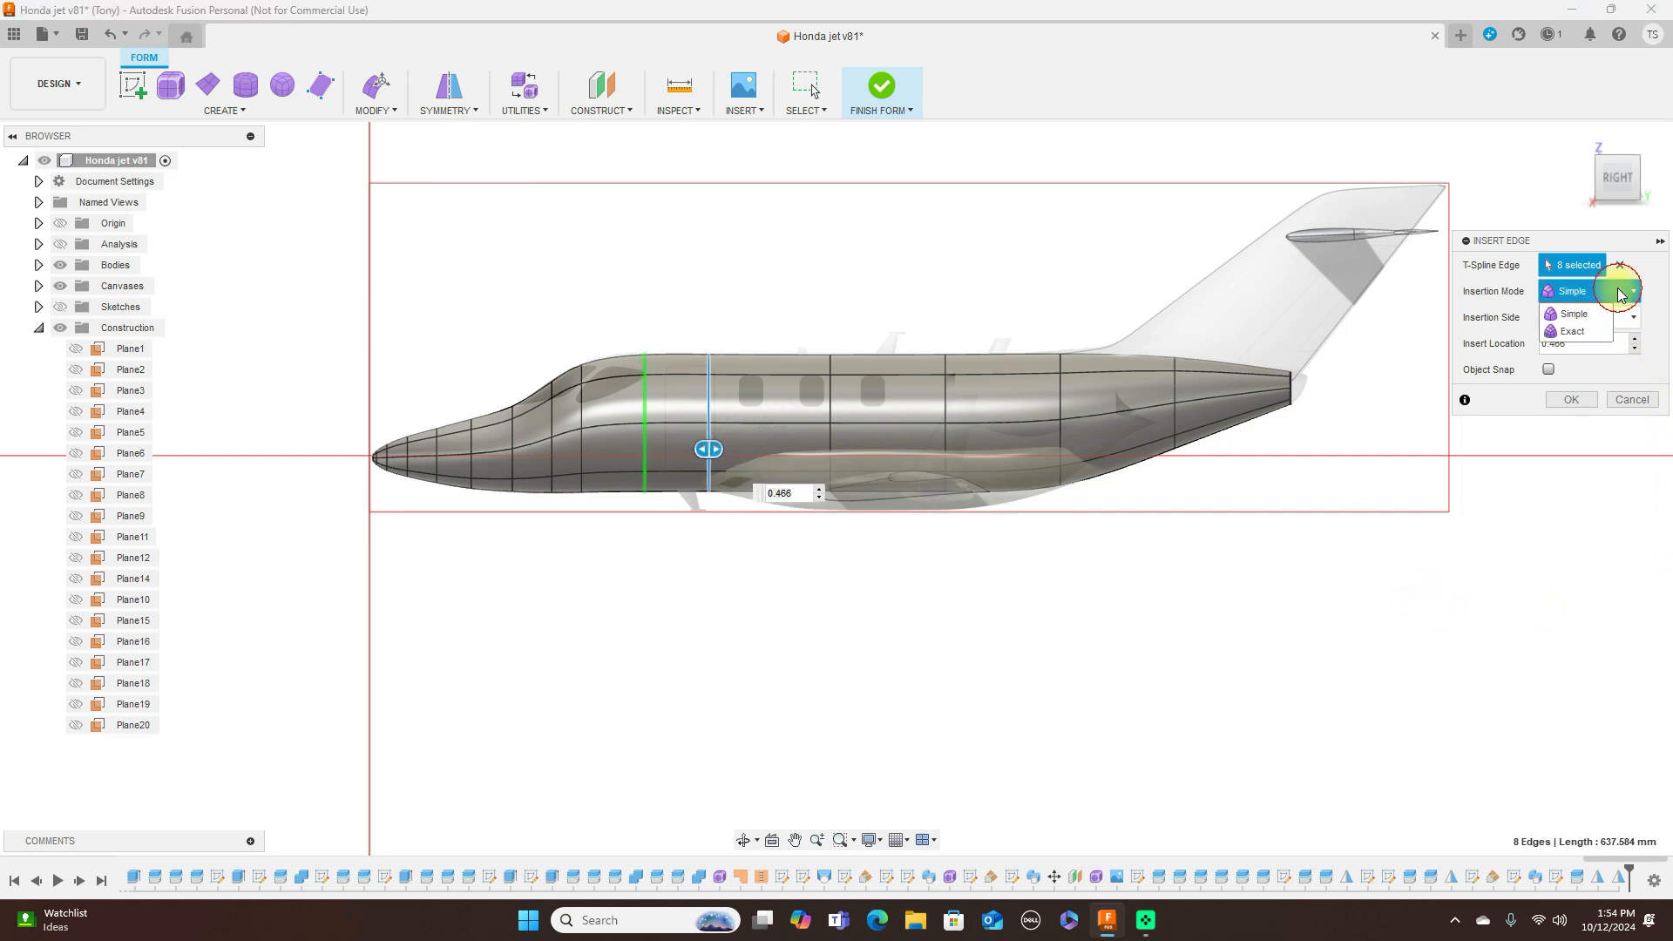
left_click(1574, 331)
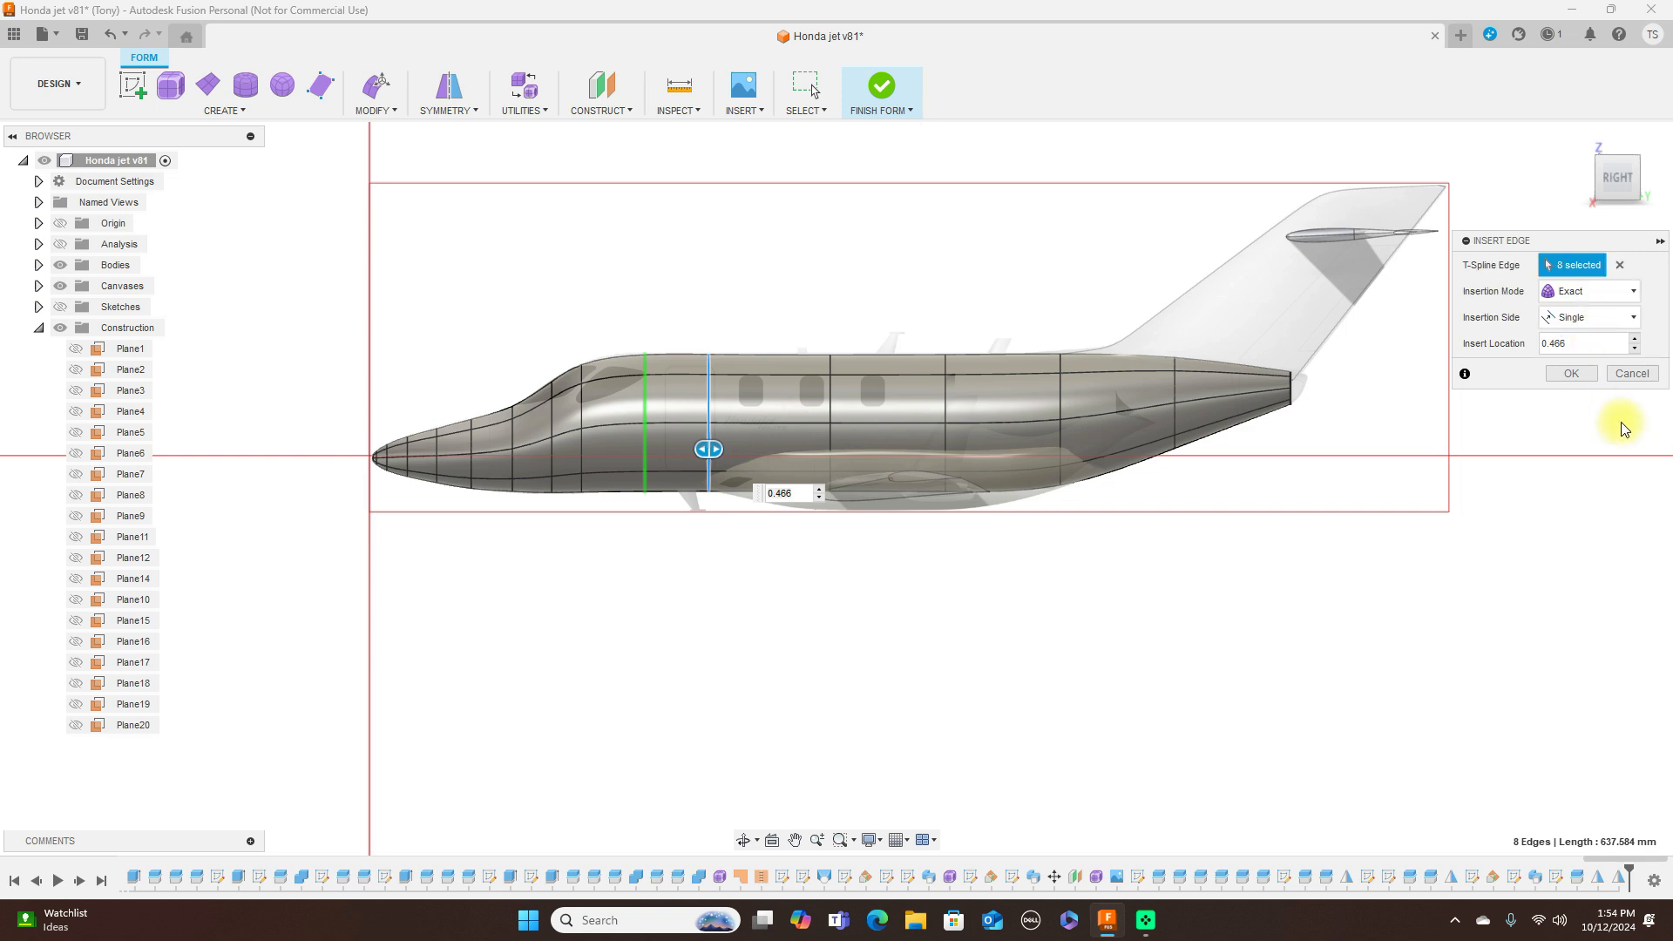
left_click(1572, 374)
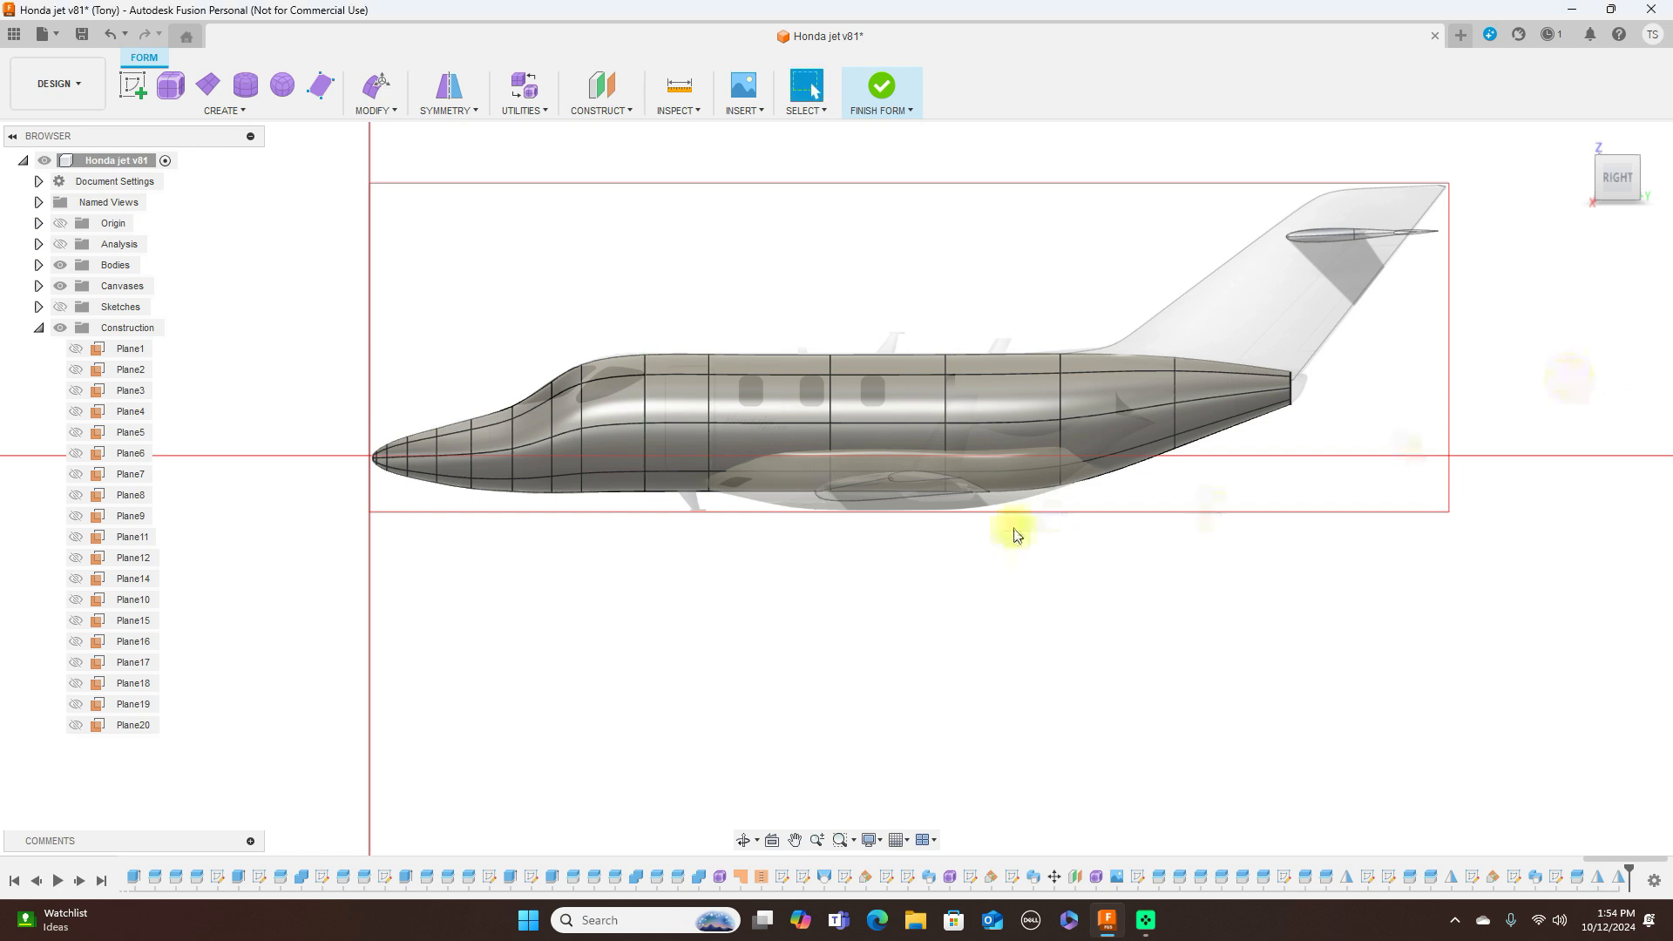
Raise the bottom vertex of the newly inserted ring about 11 mm with Edit Form to match the canvas belly line
scroll(776, 604, "up", 5)
middle_click_drag(777, 605, 1155, 641)
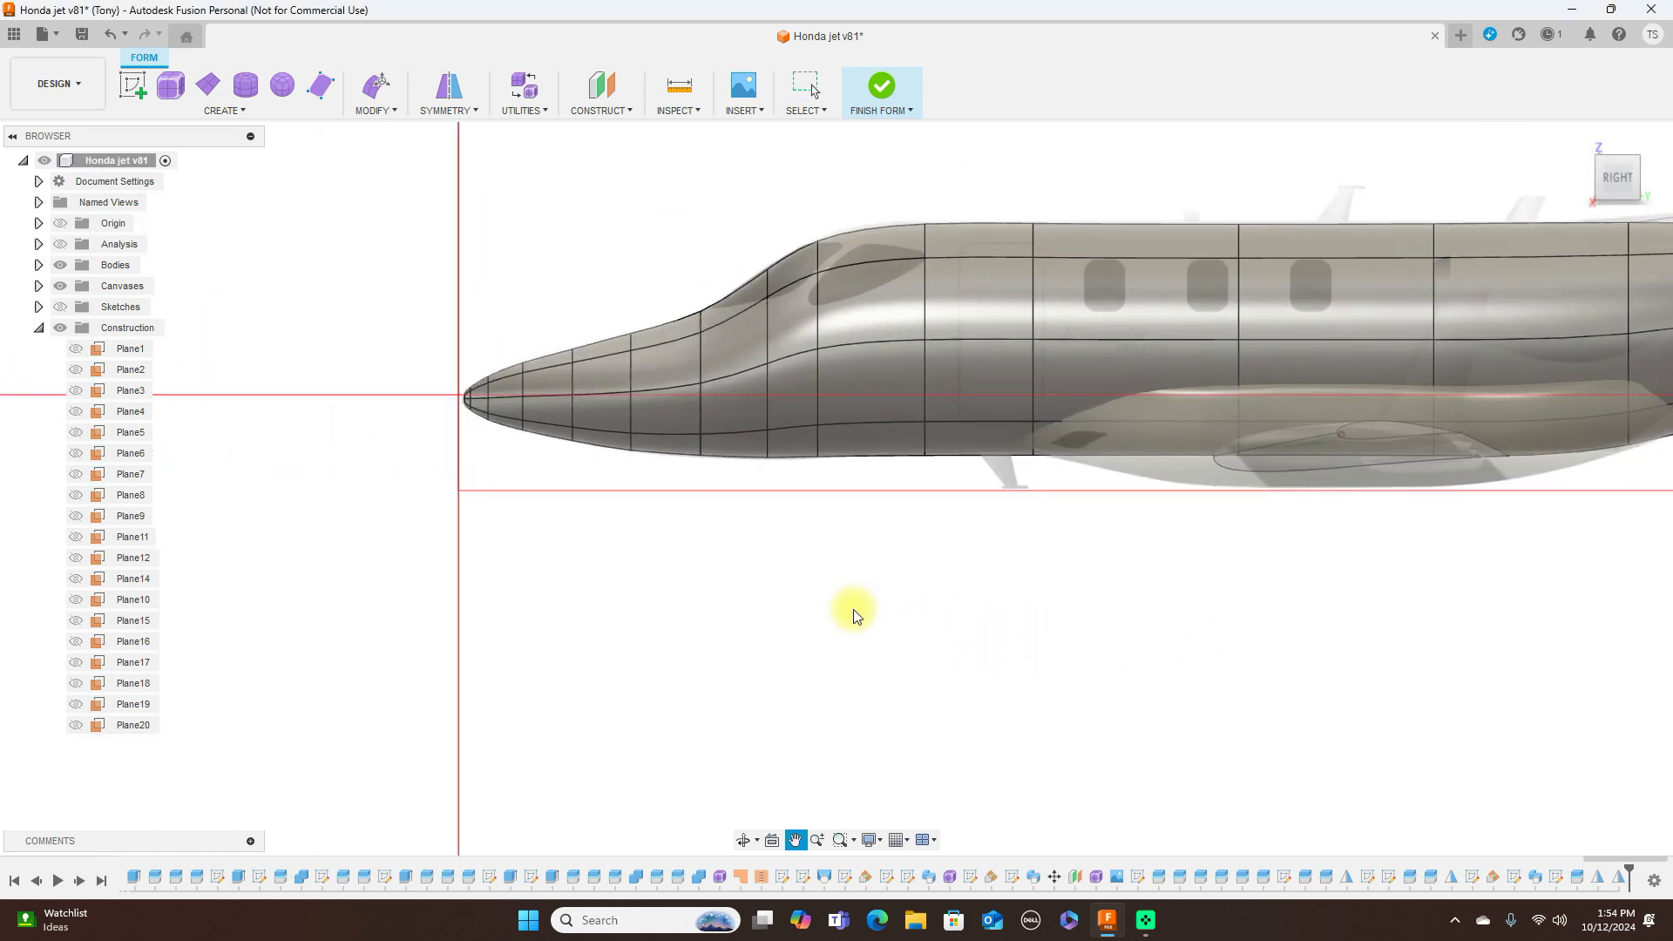
scroll(883, 595, "up", 2)
middle_click_drag(984, 540, 989, 608)
scroll(989, 612, "up", 2)
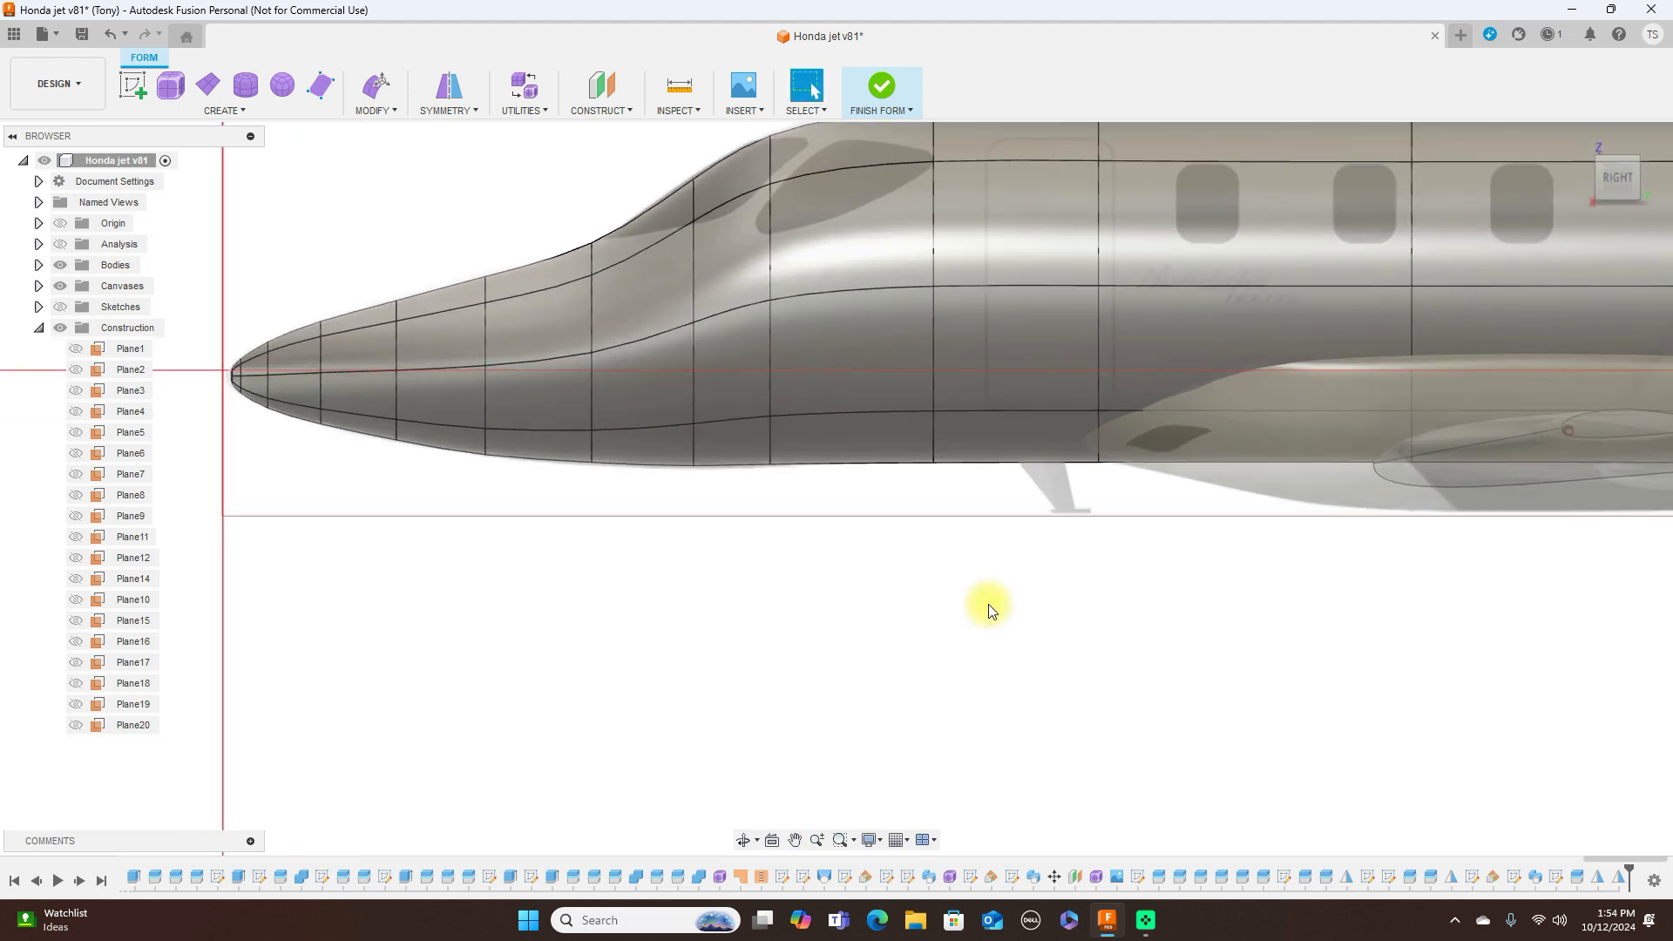
right_click(933, 463)
left_click(1002, 439)
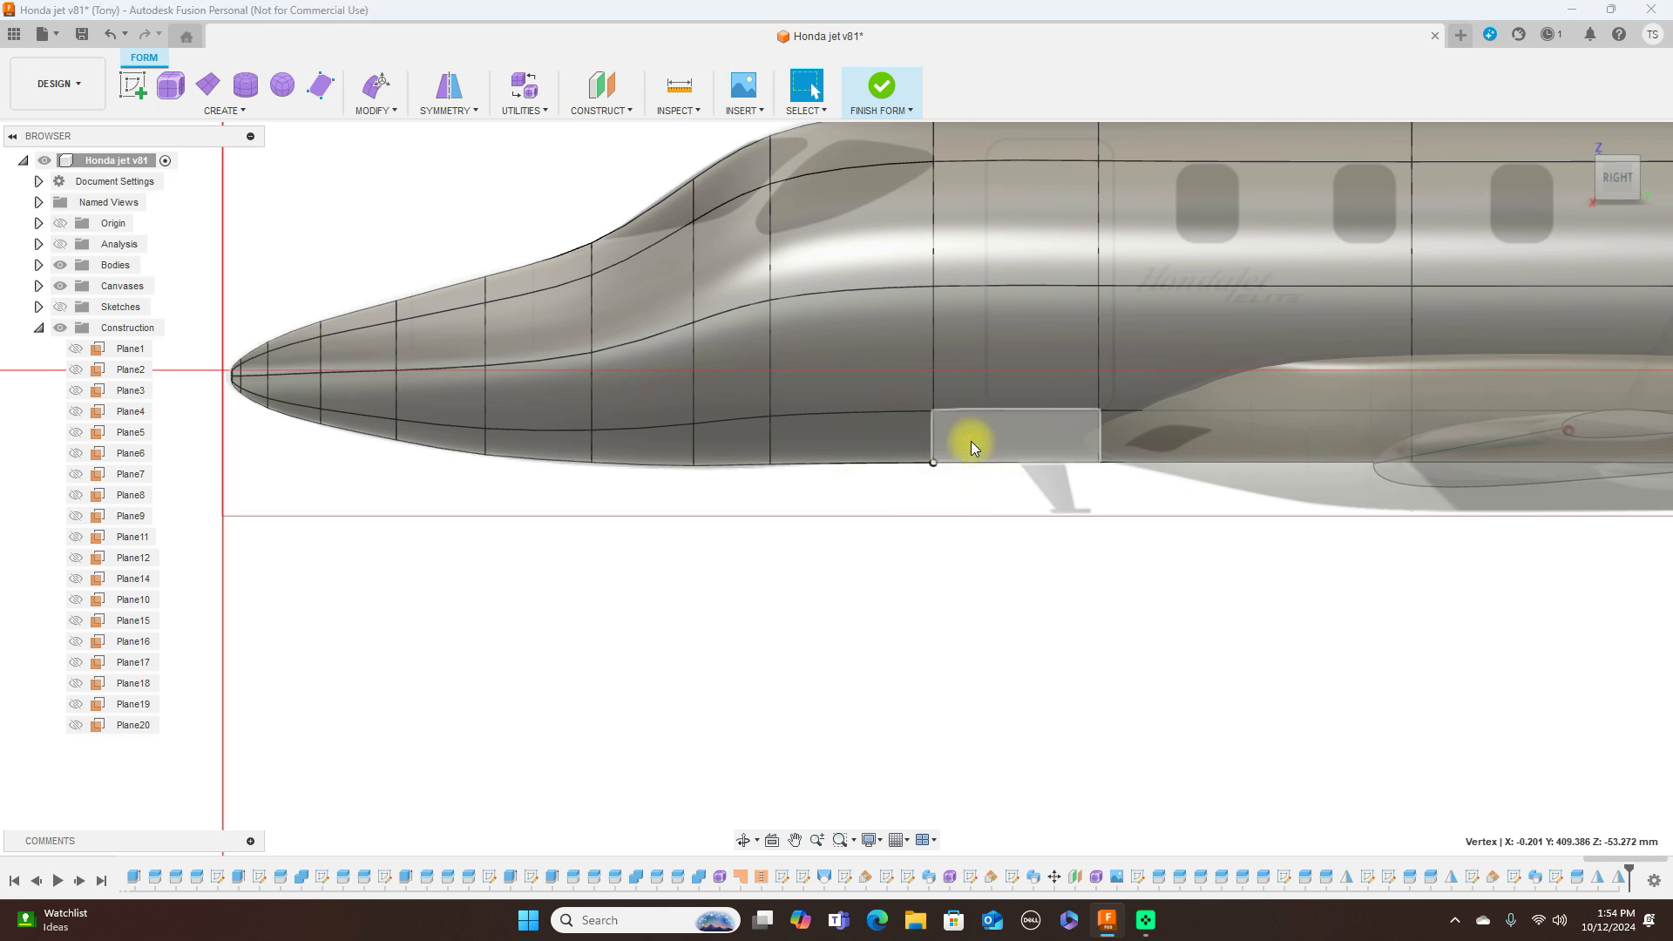
left_click_drag(957, 443, 957, 419)
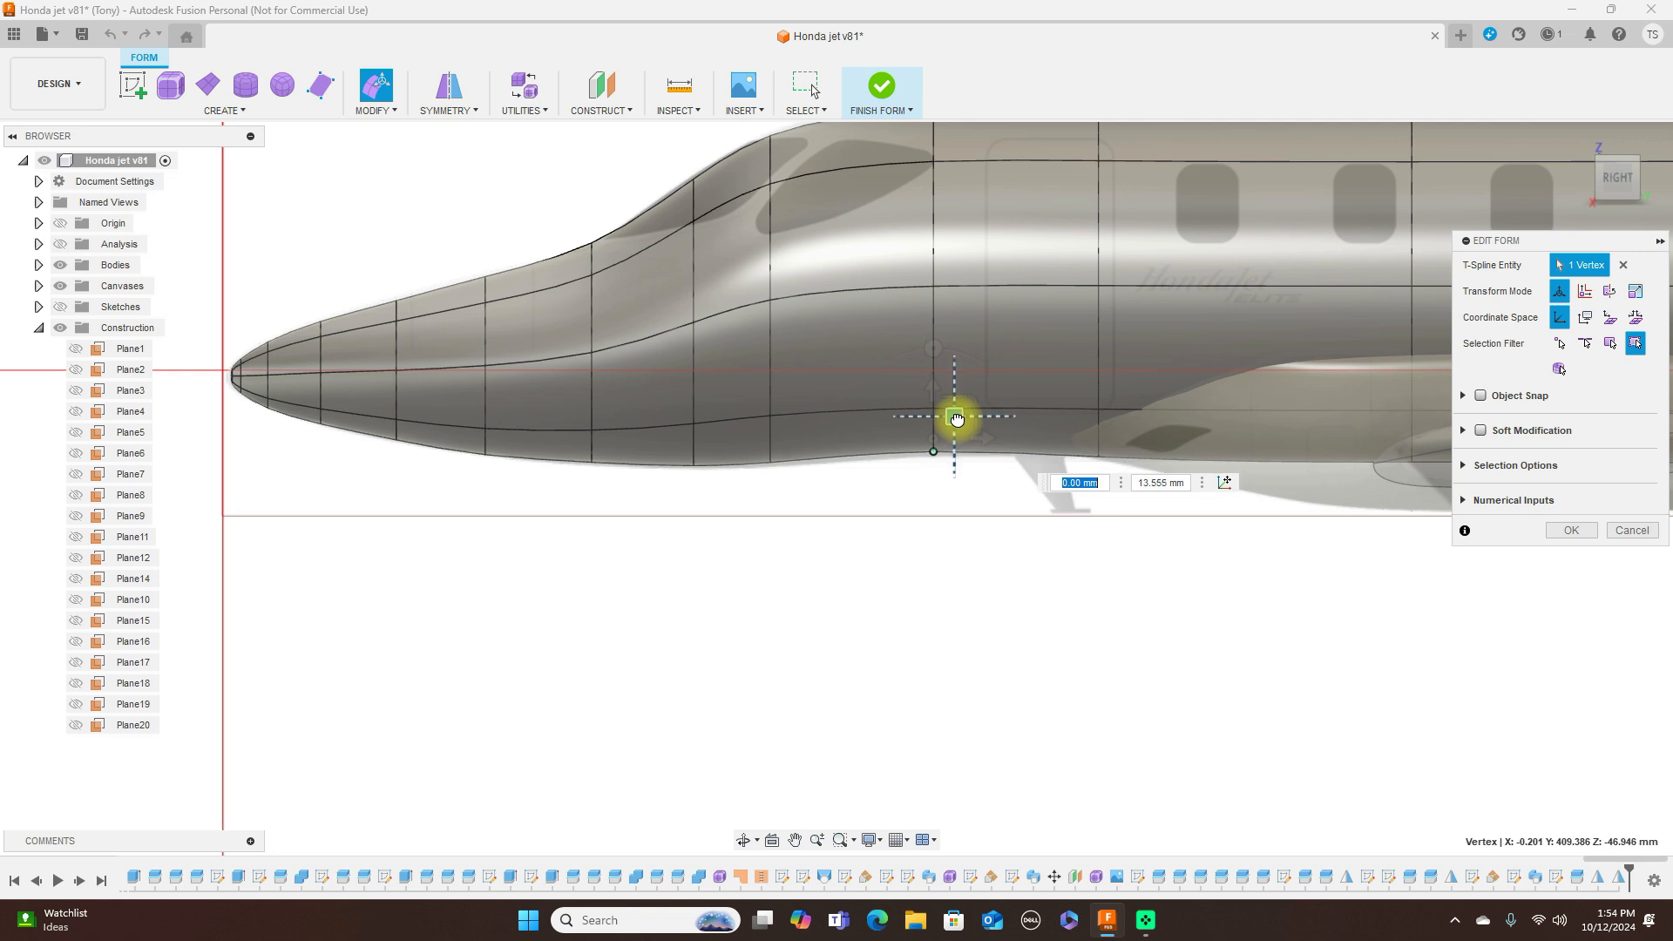
left_click_drag(957, 419, 957, 423)
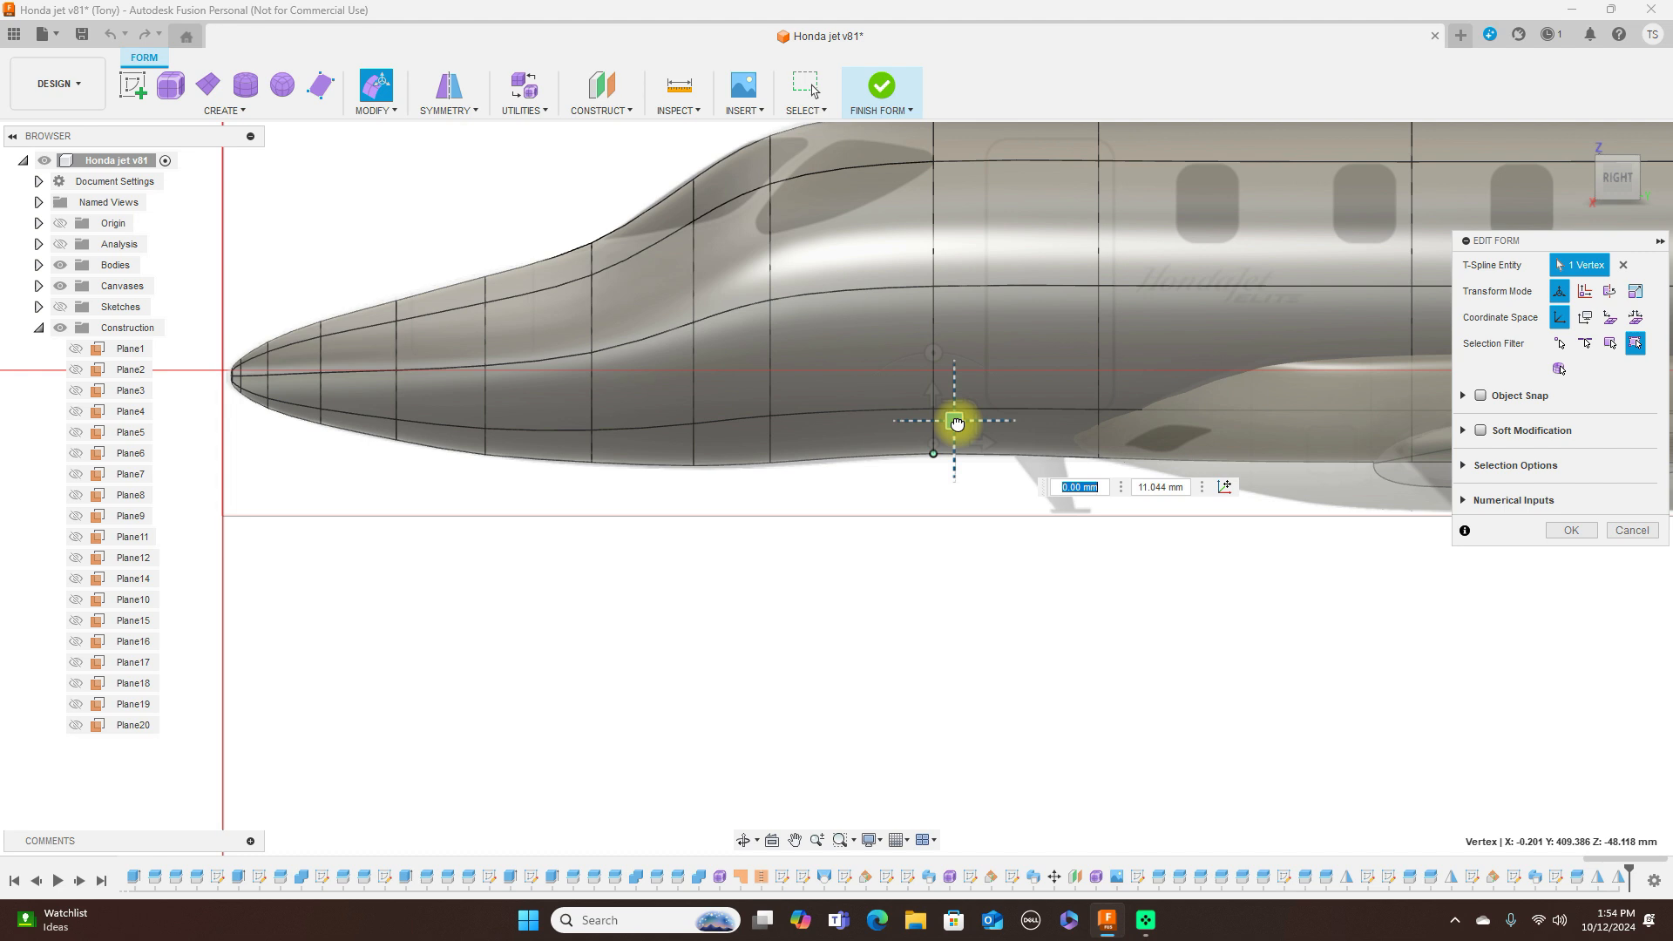
left_click_drag(956, 421, 956, 422)
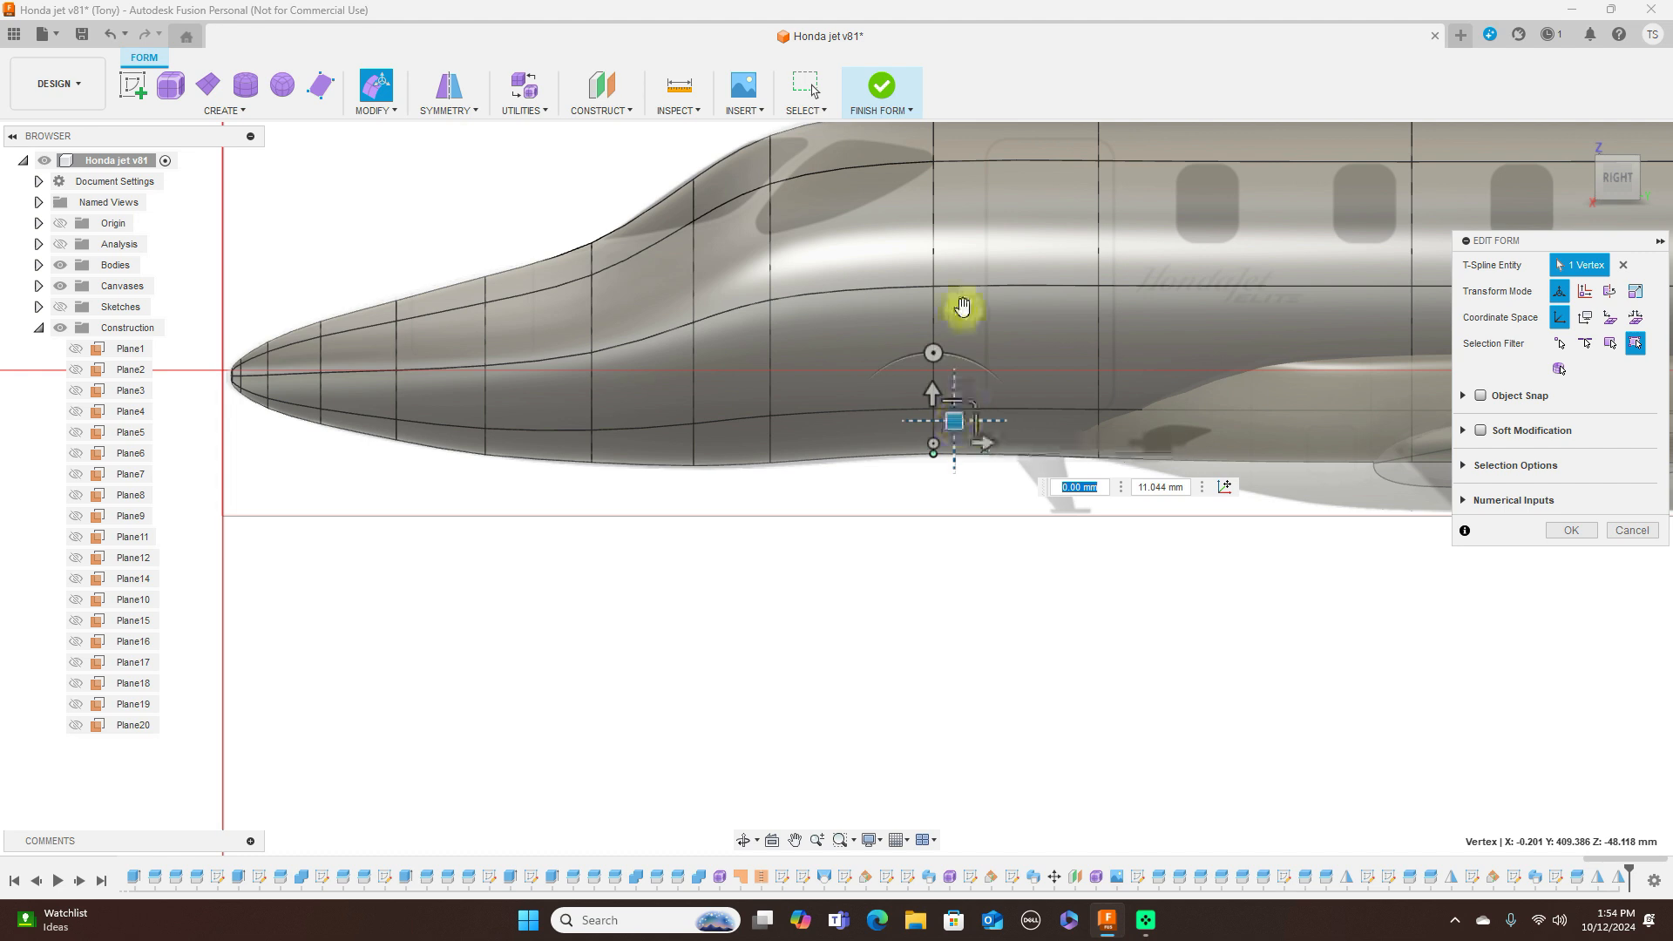
Lower the bottom vertex of the ring at the cockpit side window about 3.6 mm, shifting it about 0.3 mm toward the nose
scroll(771, 471, "up", 2)
left_click(770, 461)
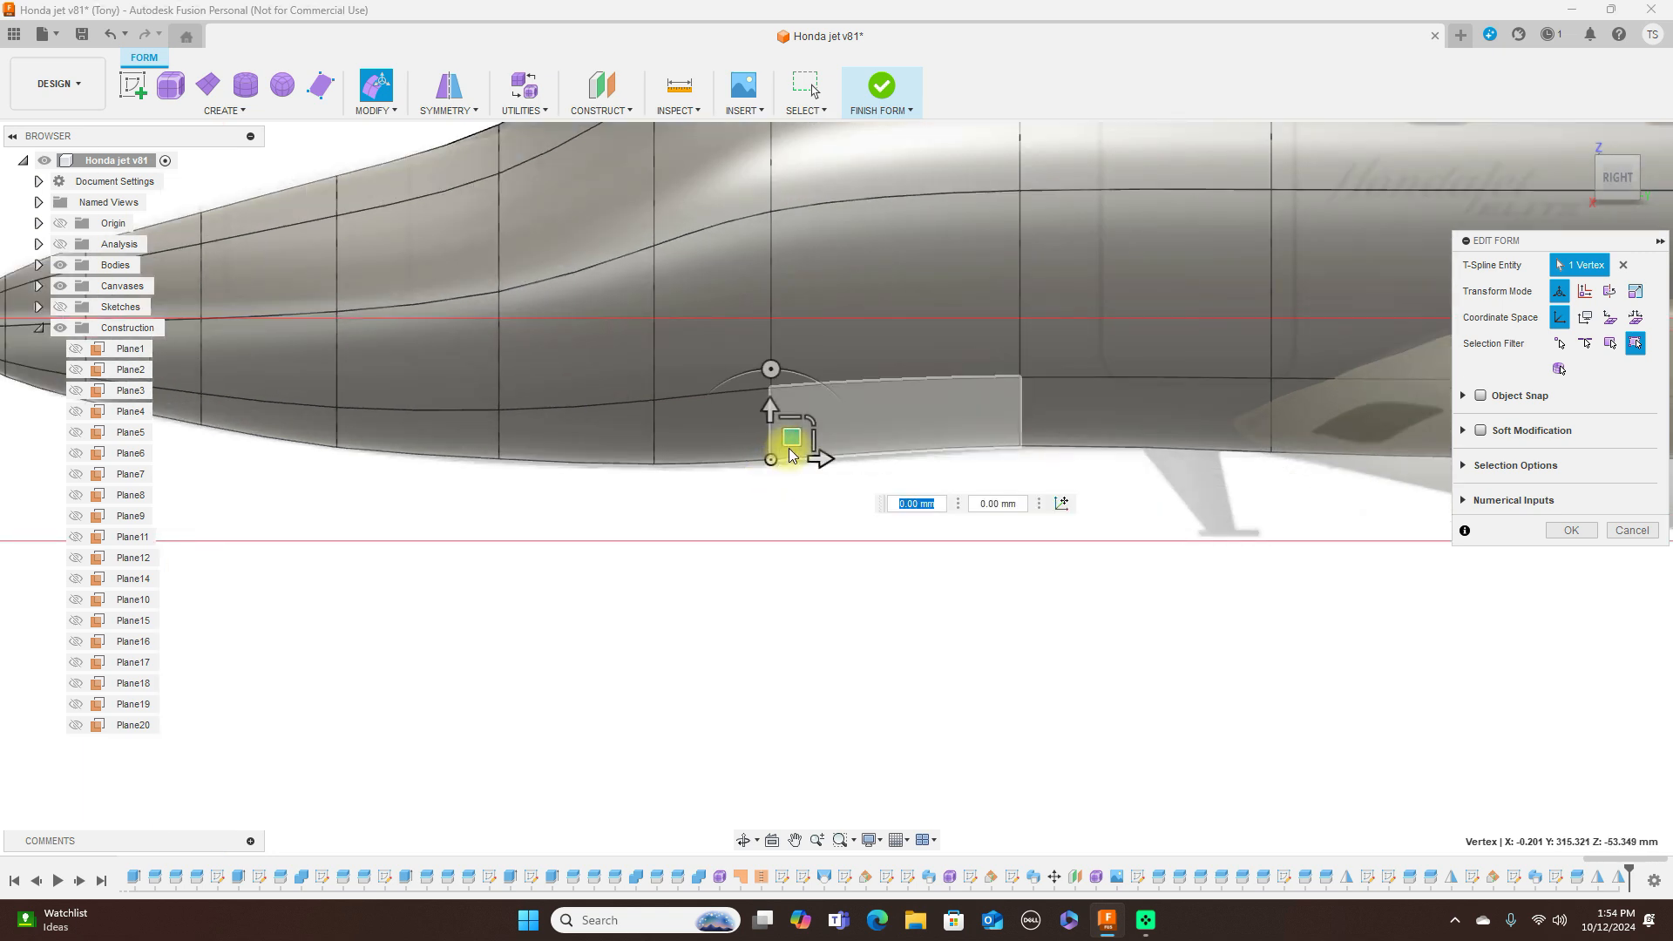
left_click_drag(792, 437, 793, 447)
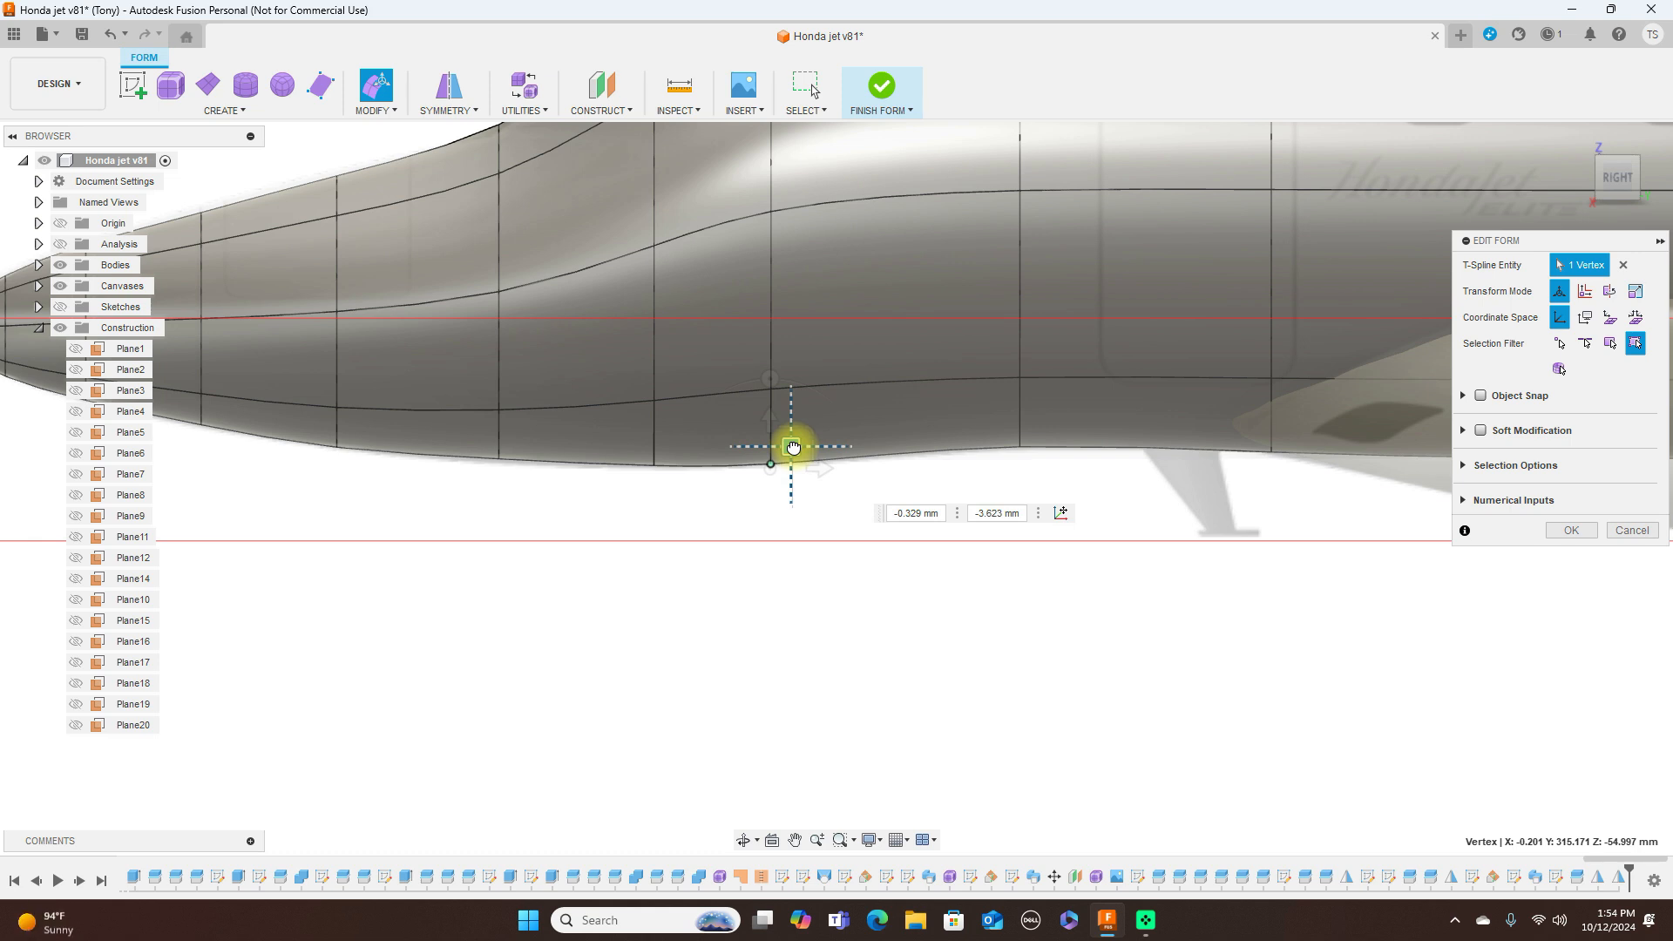
Hide and show the bodies to check the reshaped forward belly against the side-view canvas
scroll(1180, 515, "down", 5)
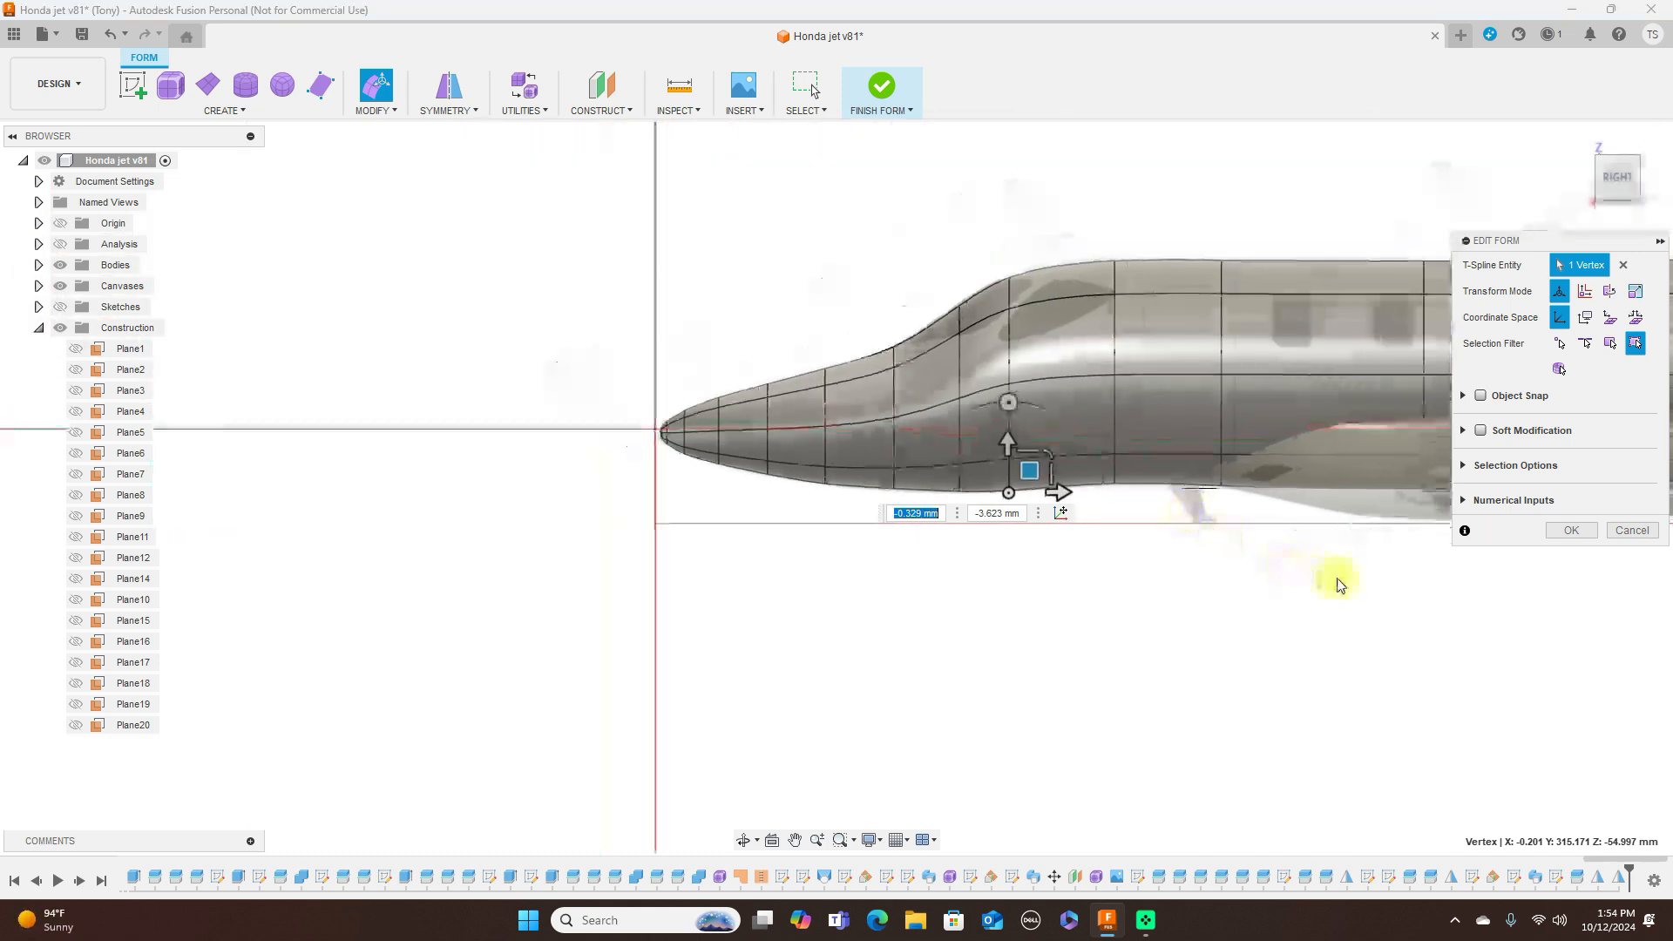
middle_click_drag(1336, 578, 1065, 571)
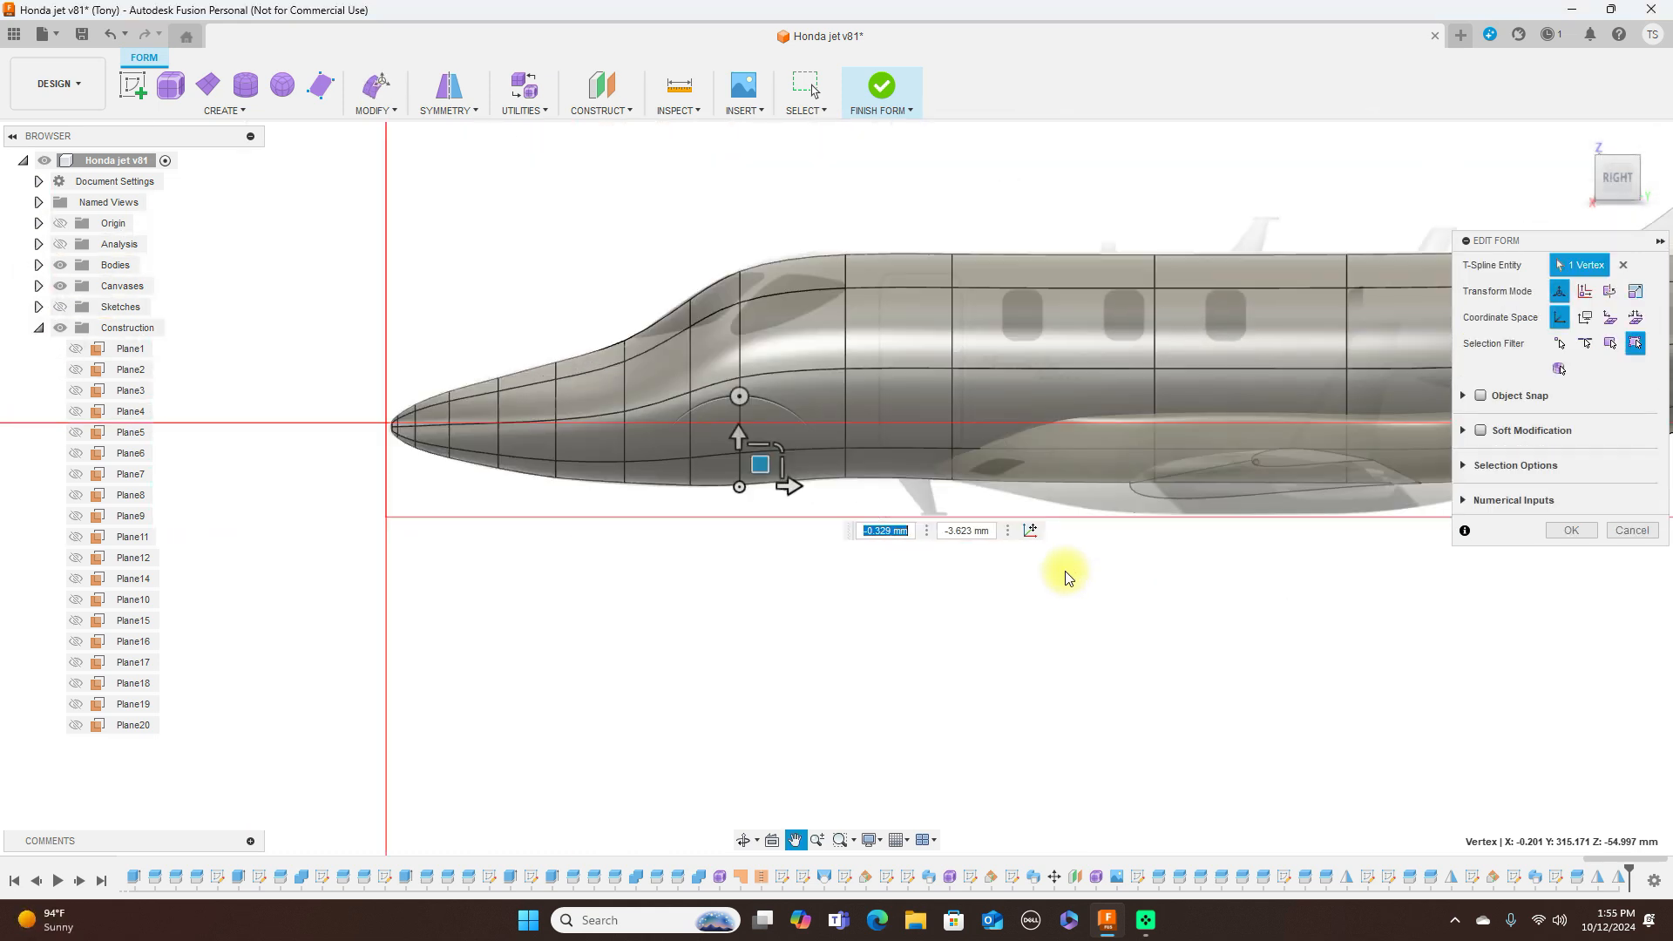
scroll(1040, 610, "up", 1)
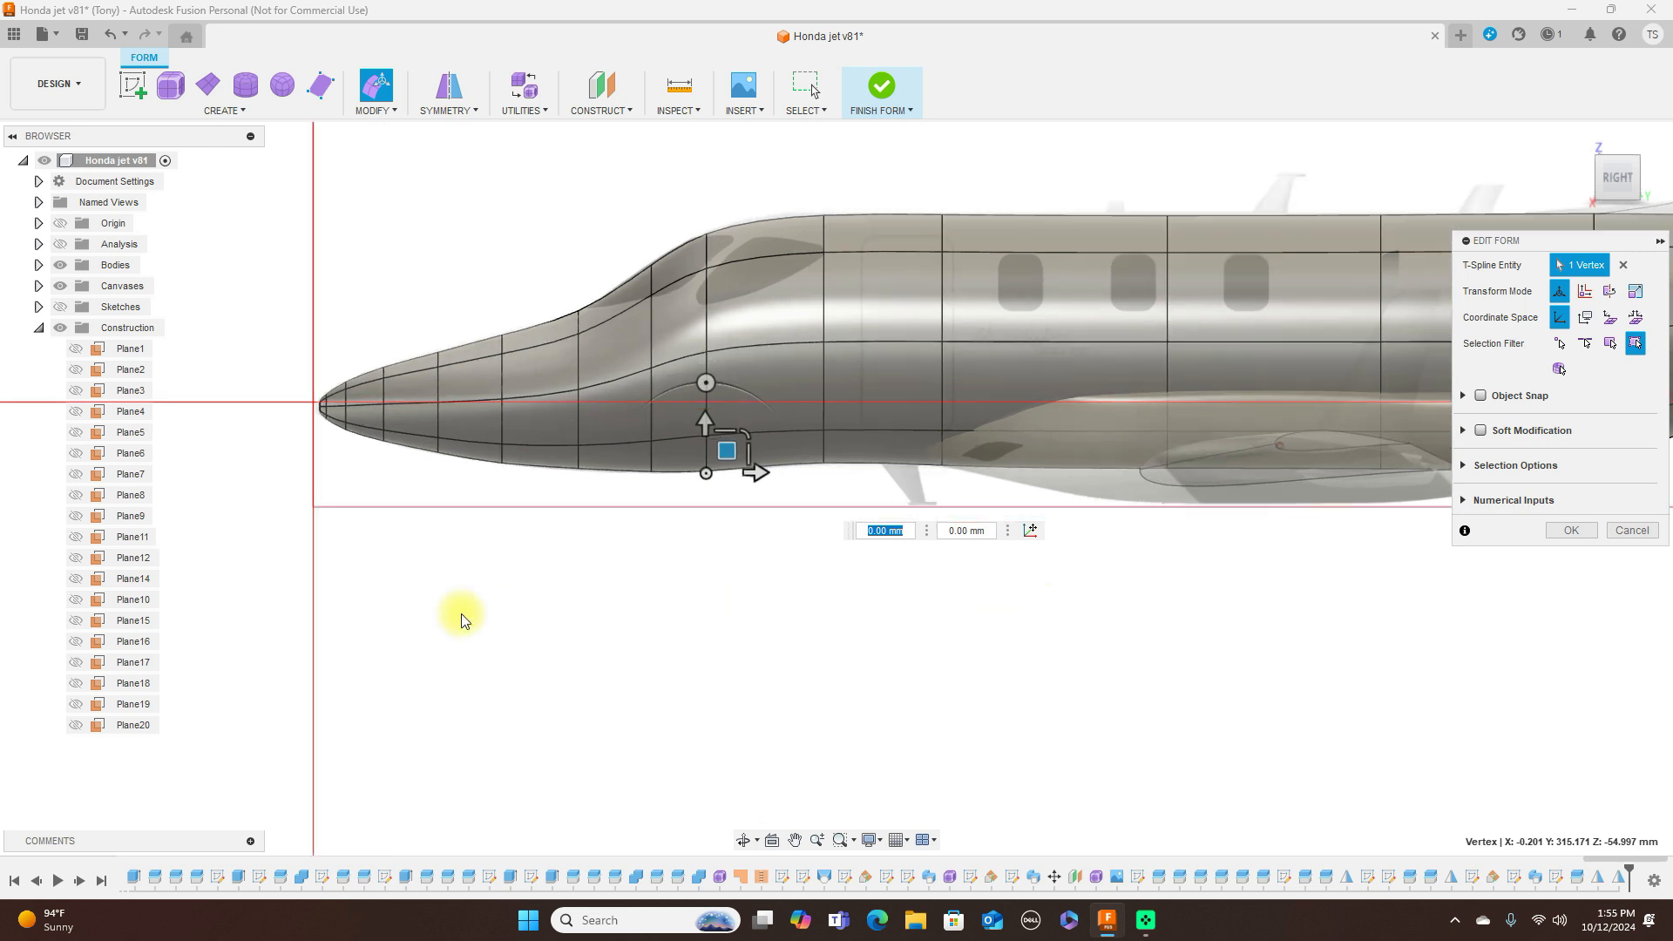
left_click(60, 265)
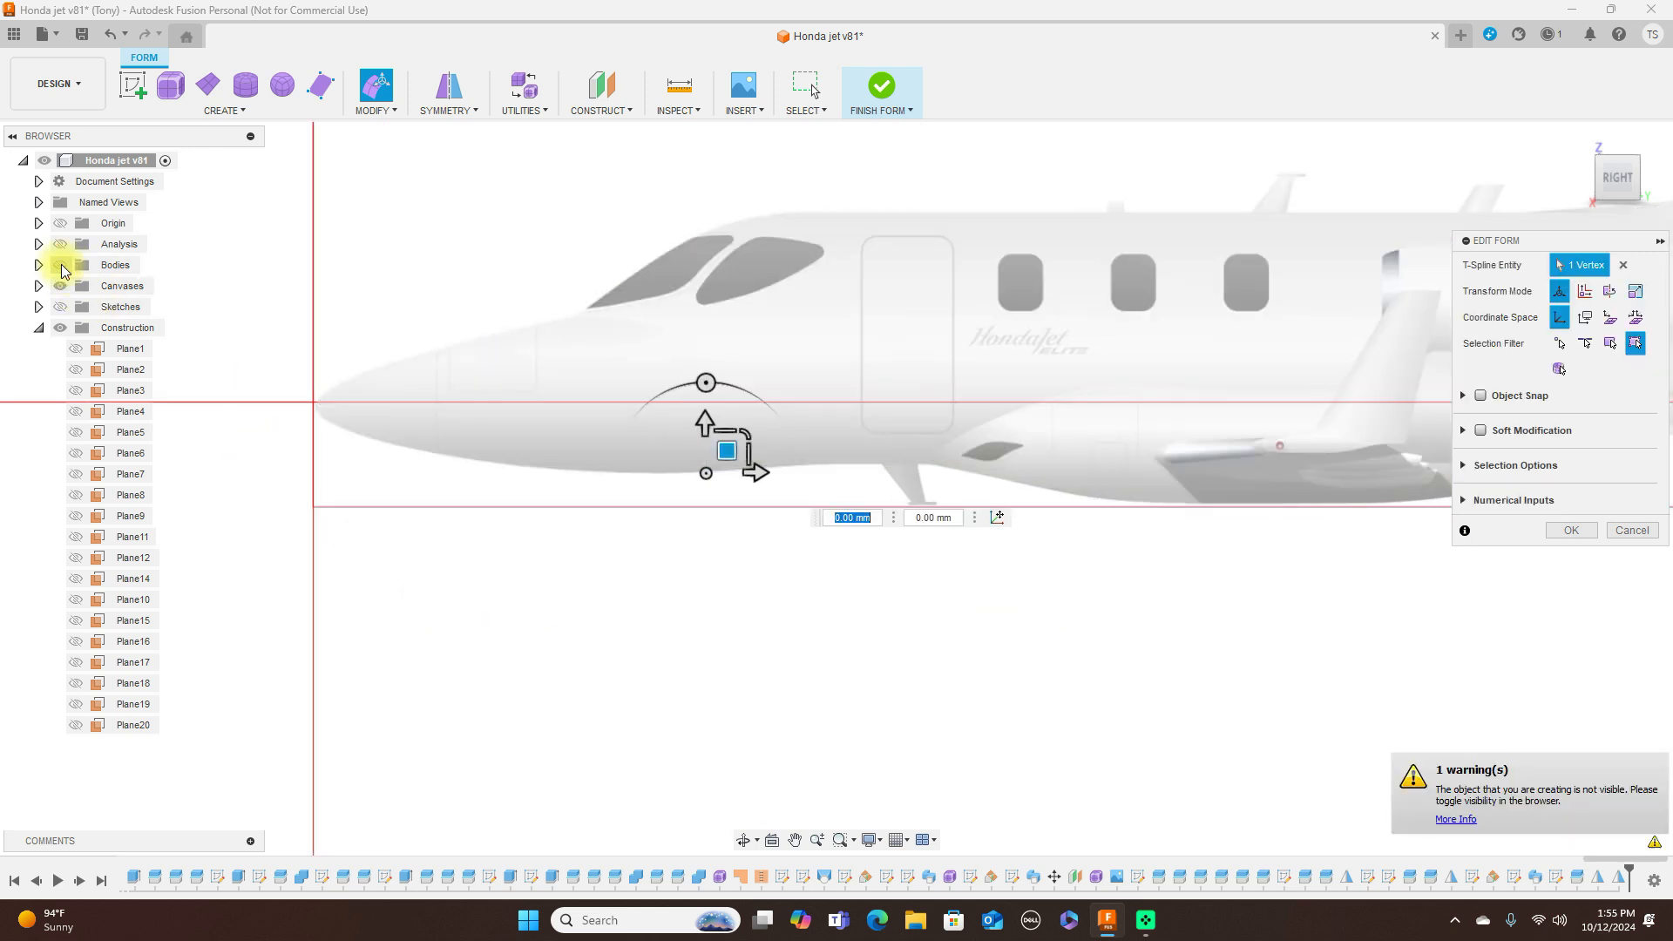
left_click(60, 265)
left_click(61, 265)
left_click(60, 265)
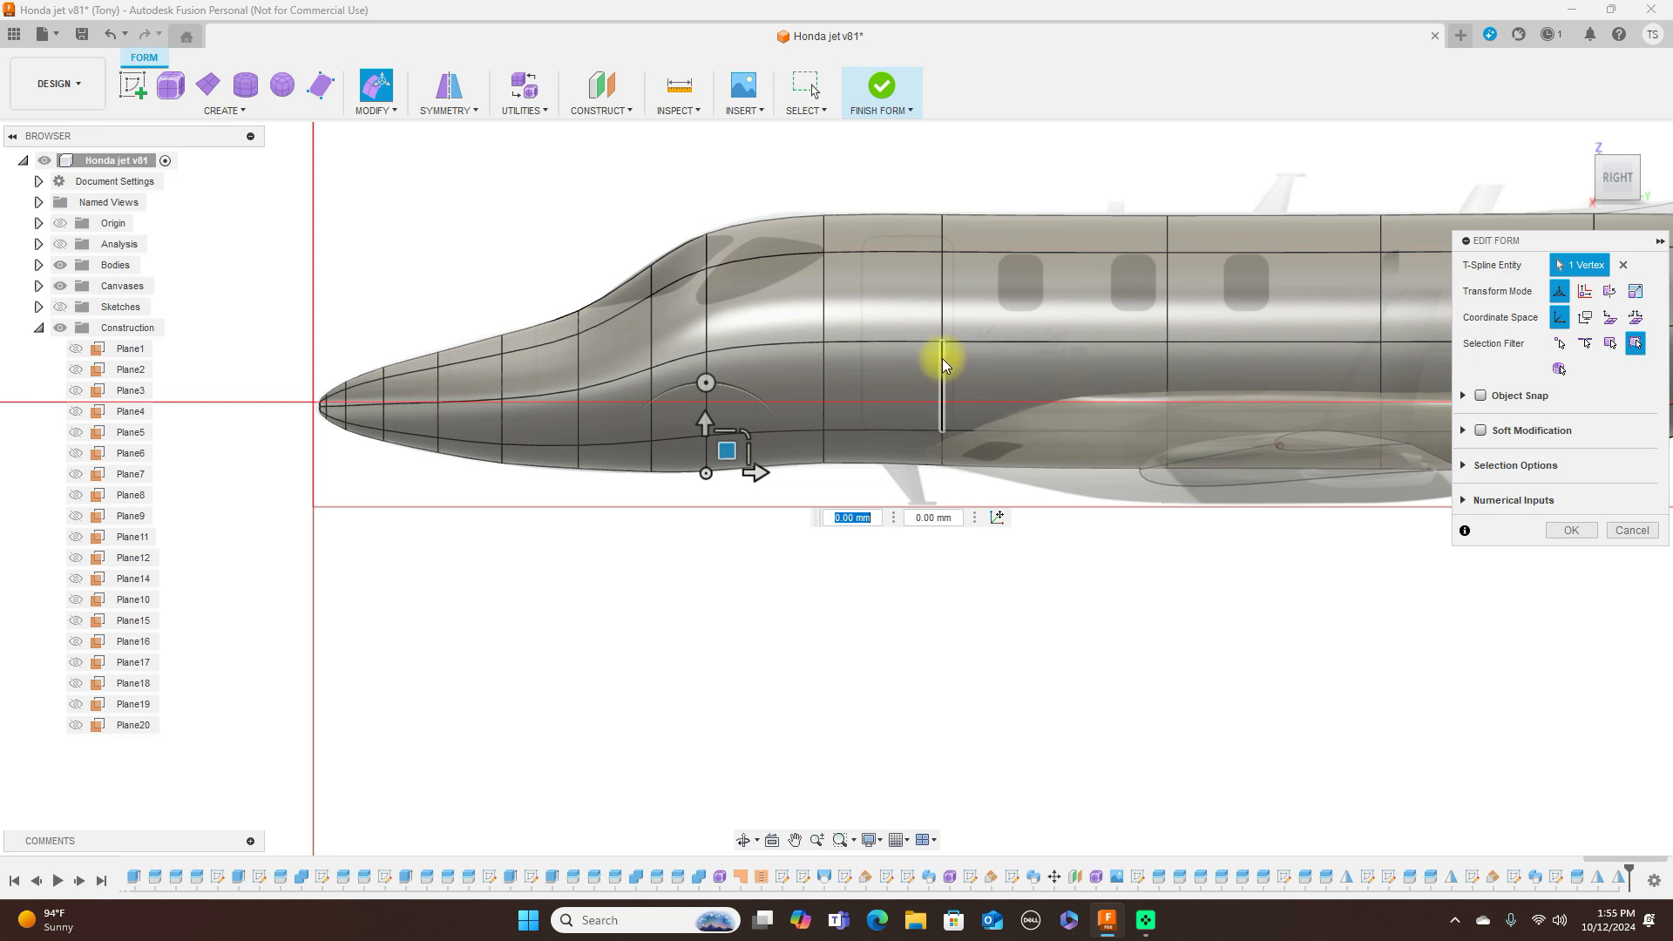
Insert another exact edge ring ahead of the fuselage ring just before the first cabin window, at location 0.36
double_click(943, 362)
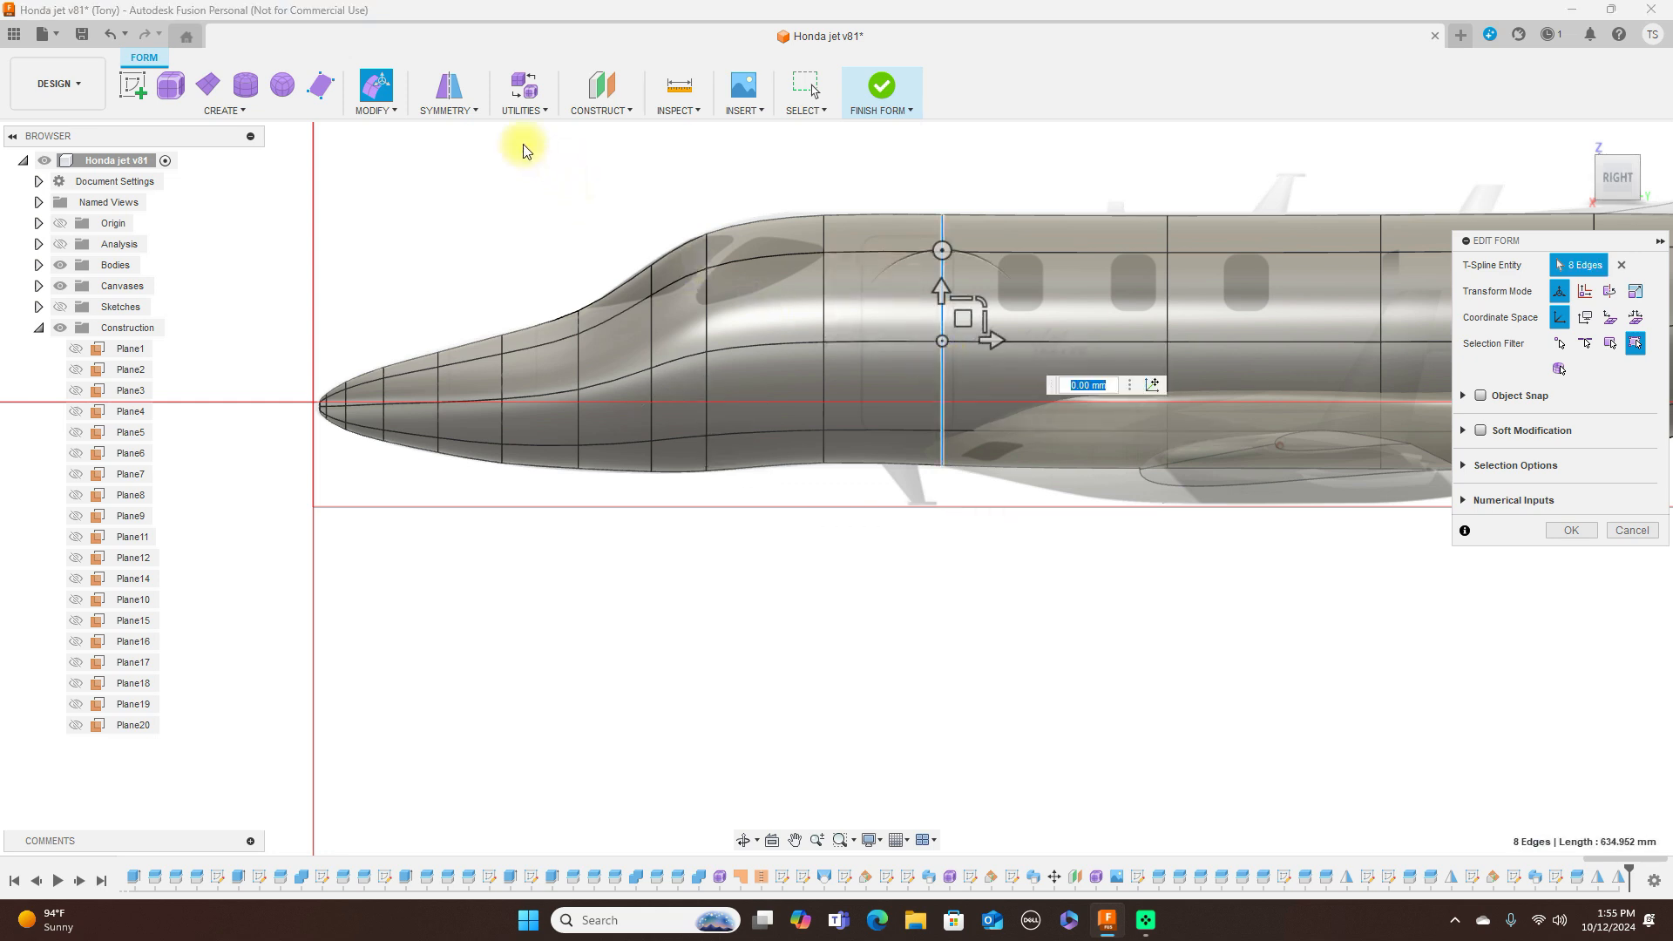
left_click(394, 112)
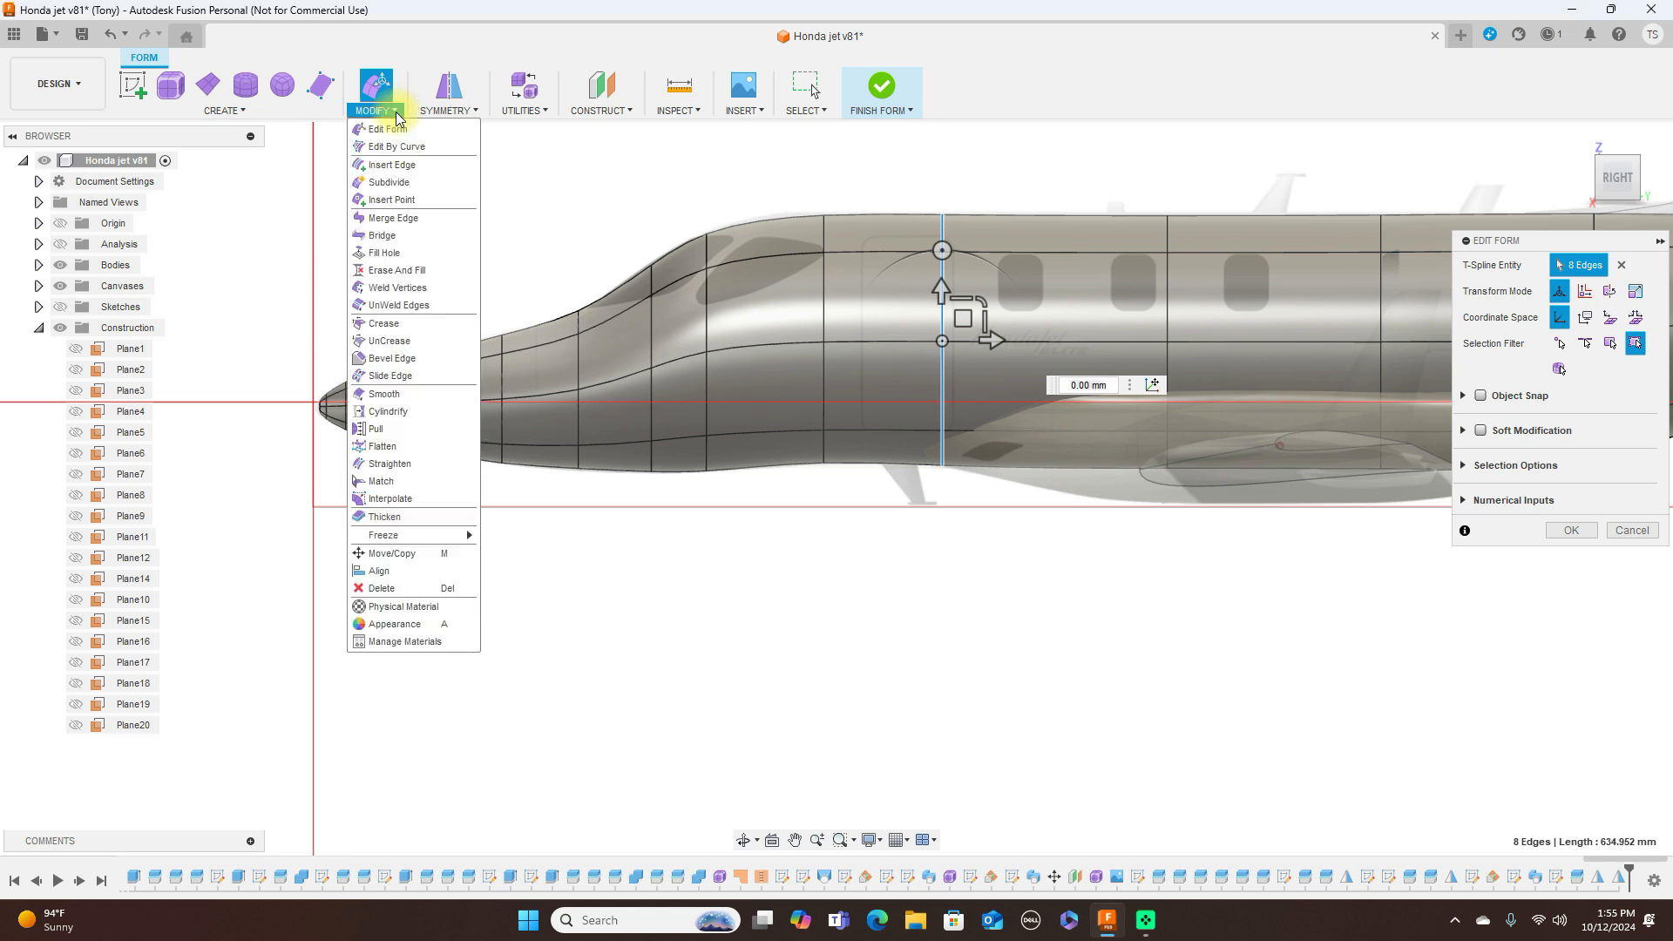
left_click(392, 165)
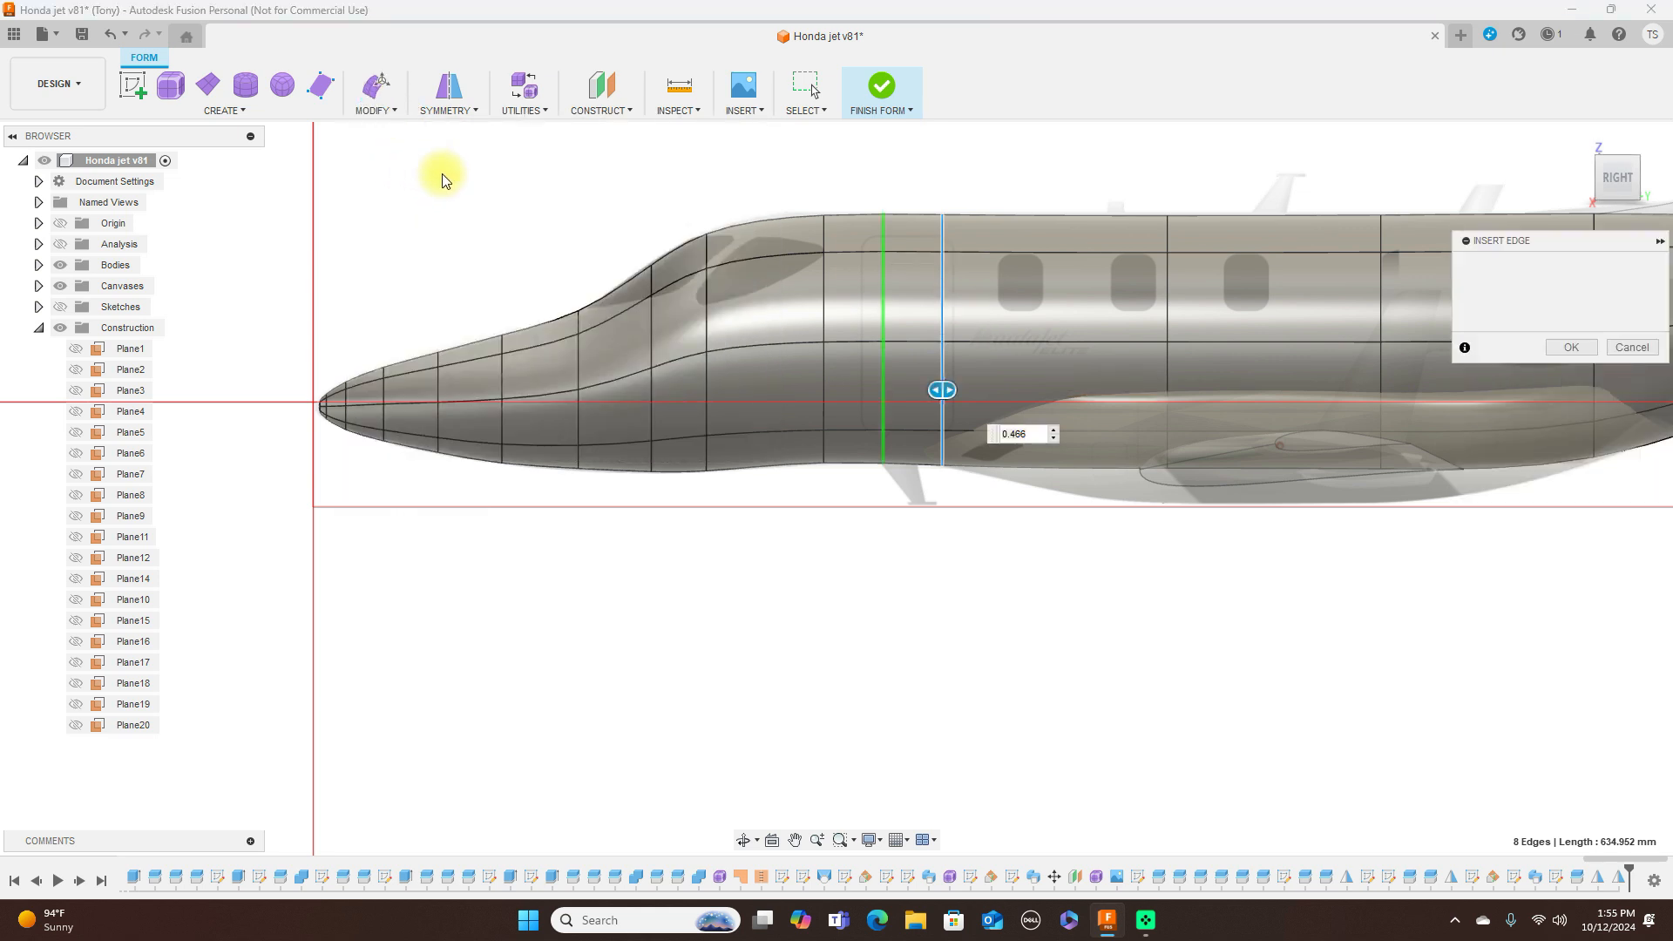
left_click_drag(948, 389, 964, 393)
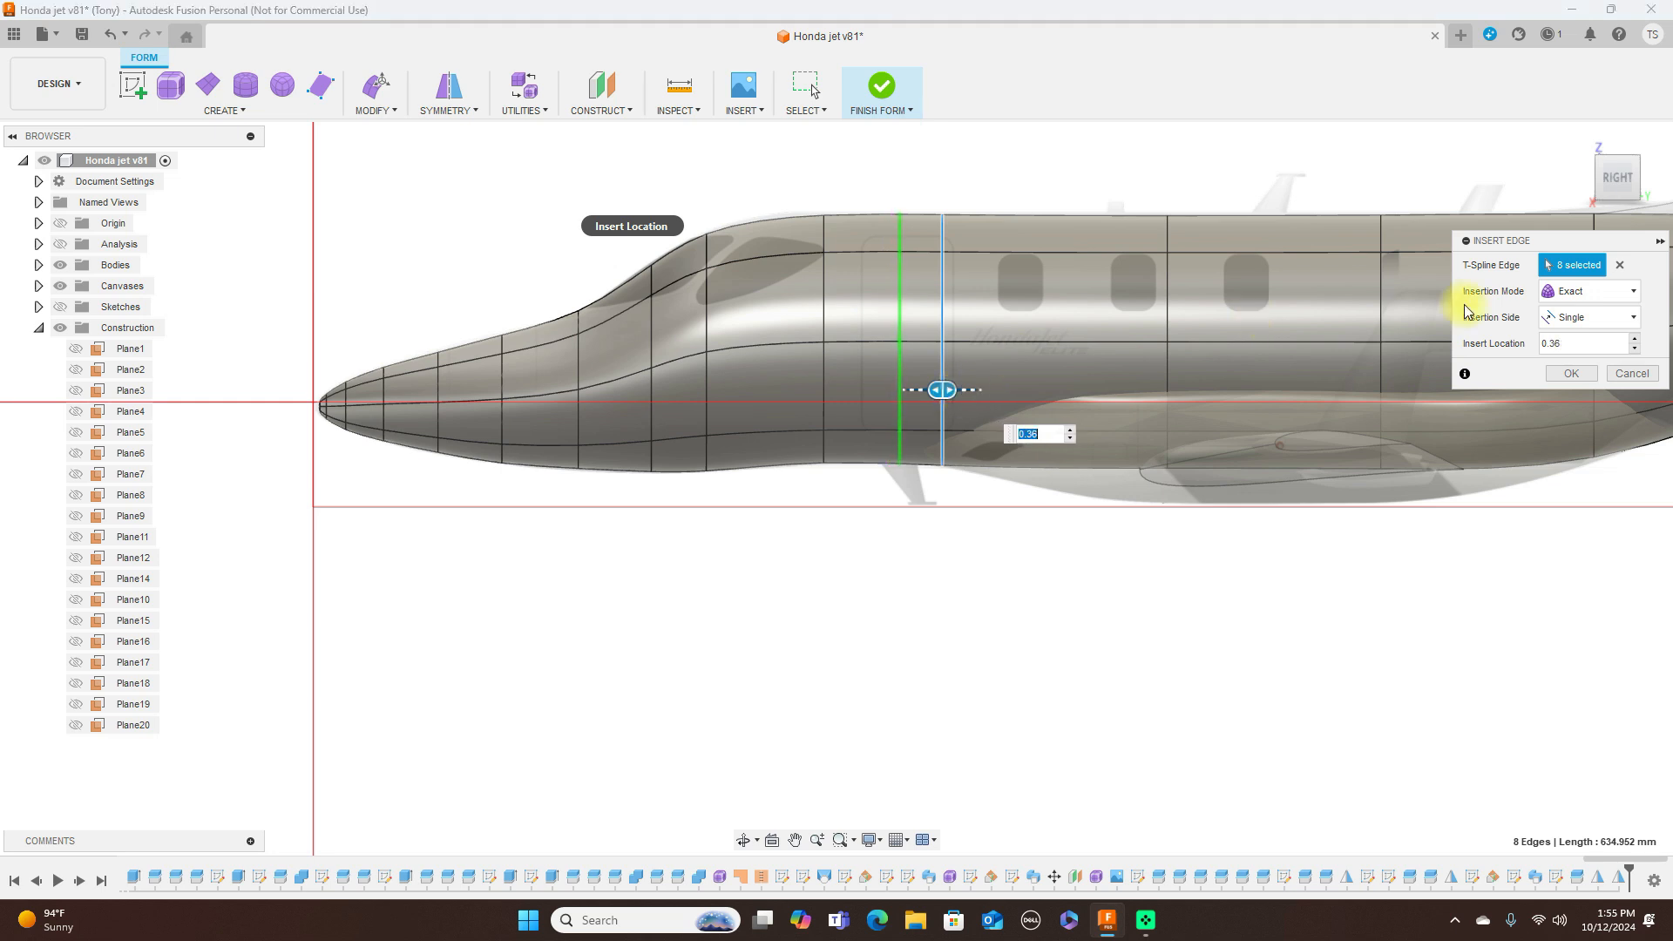
left_click(1588, 380)
Raise the bottom vertex of the new ring near the nose gear about 1.5 mm and finish the form
scroll(1100, 498, "up", 3)
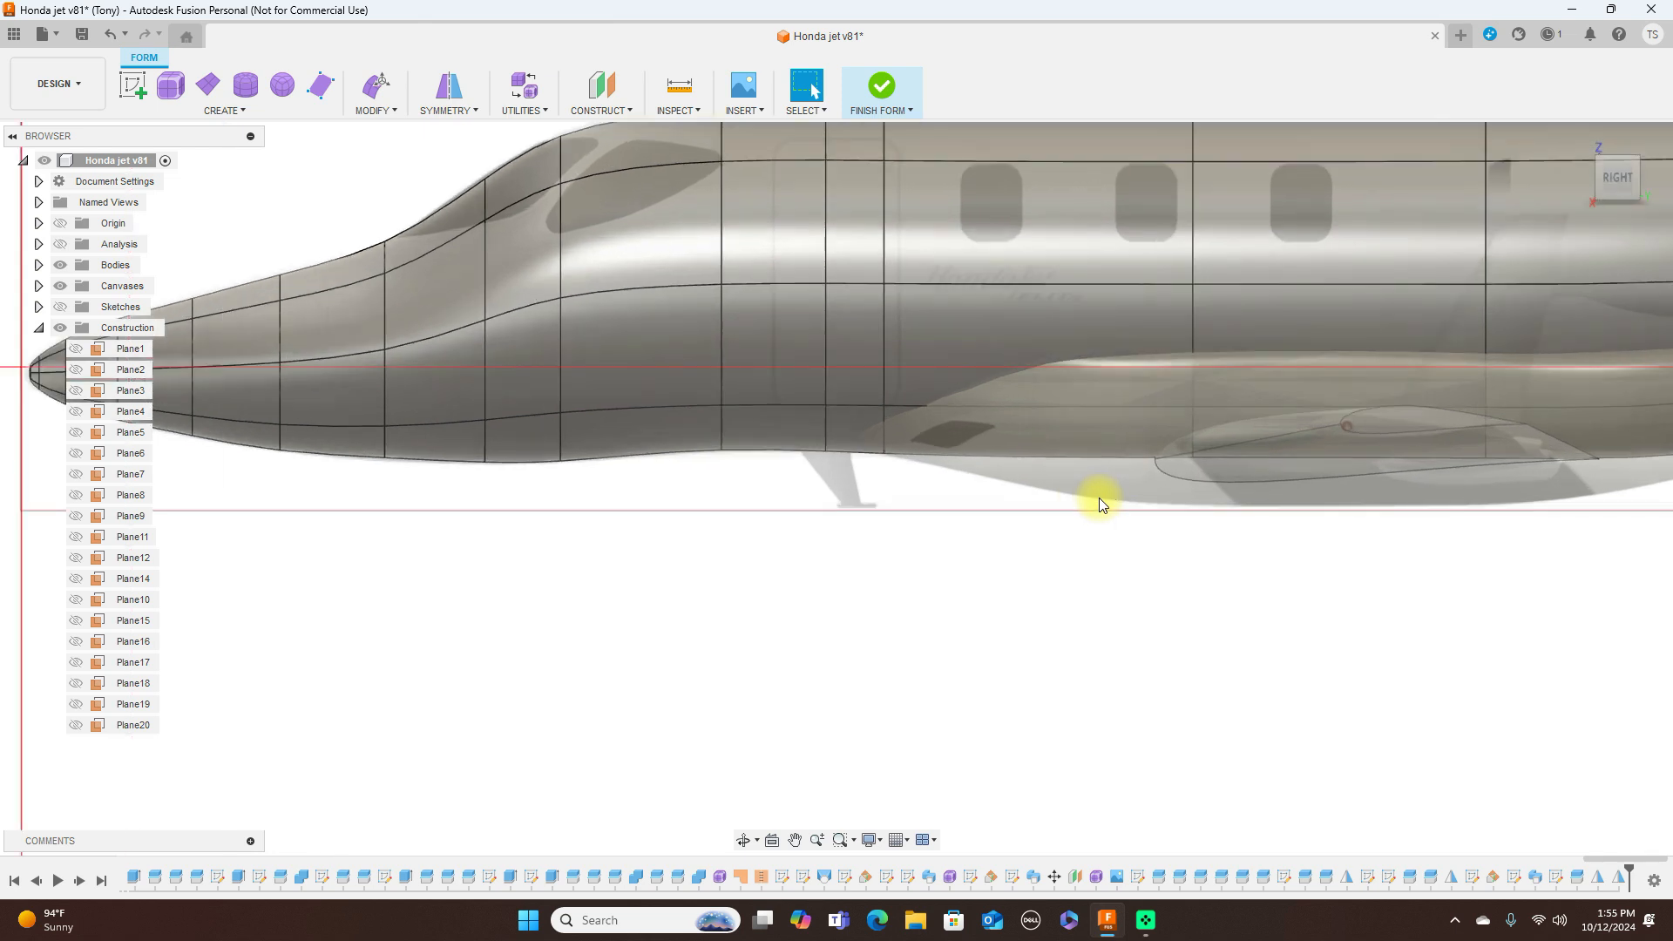
left_click(828, 456)
right_click(829, 458)
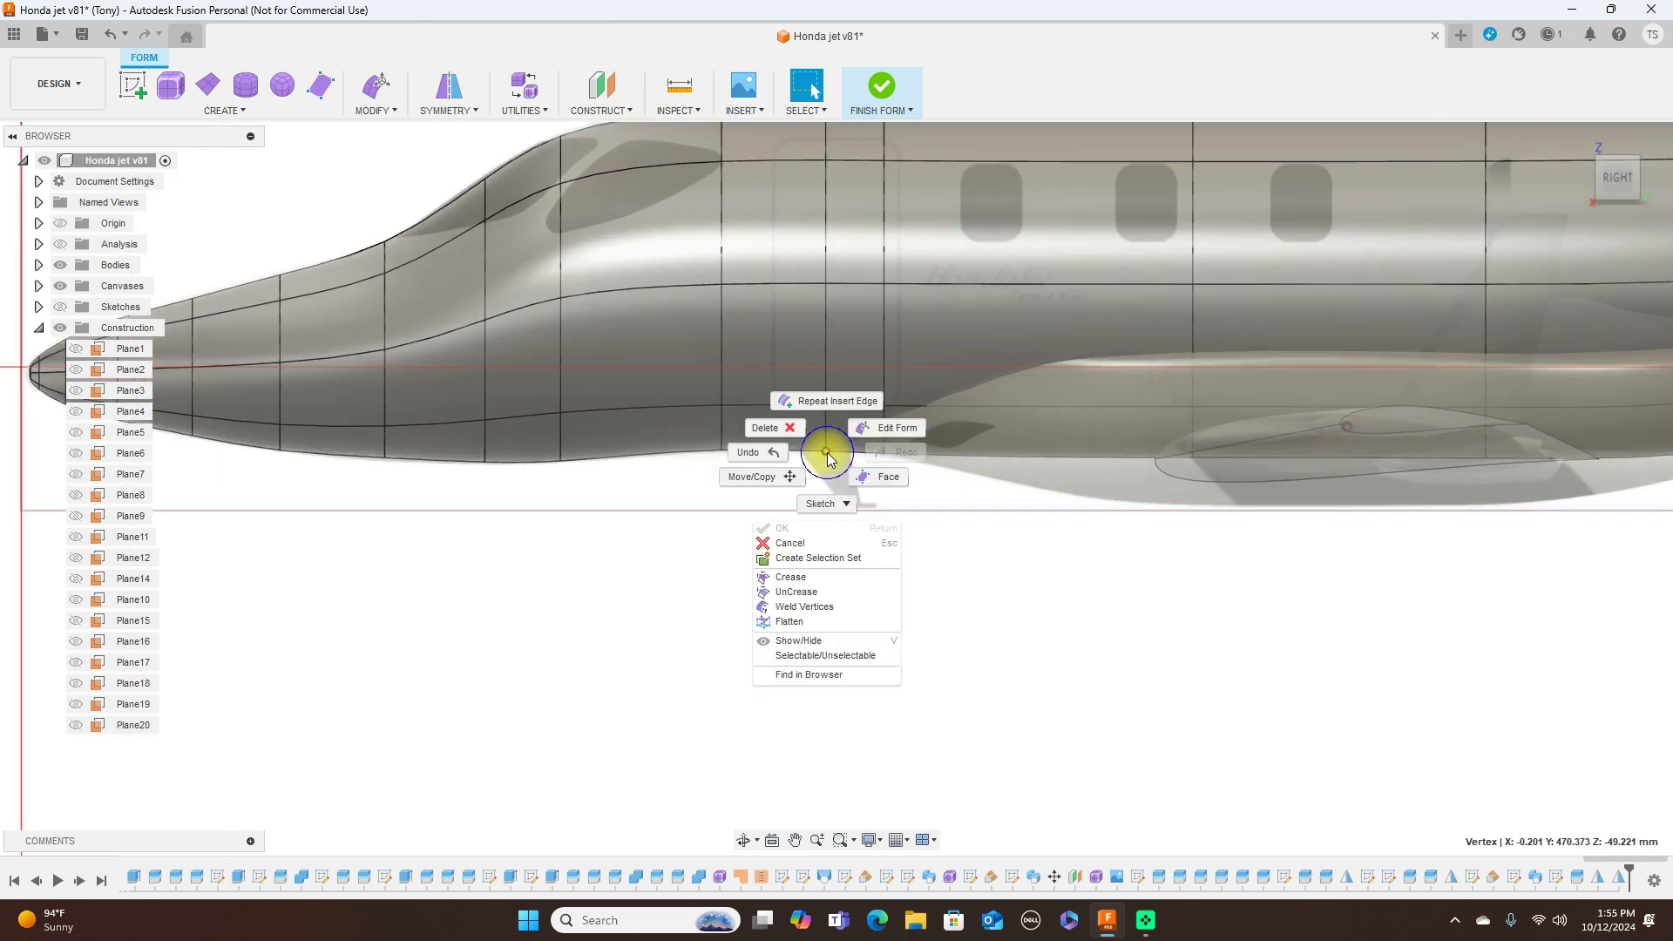
left_click(851, 429)
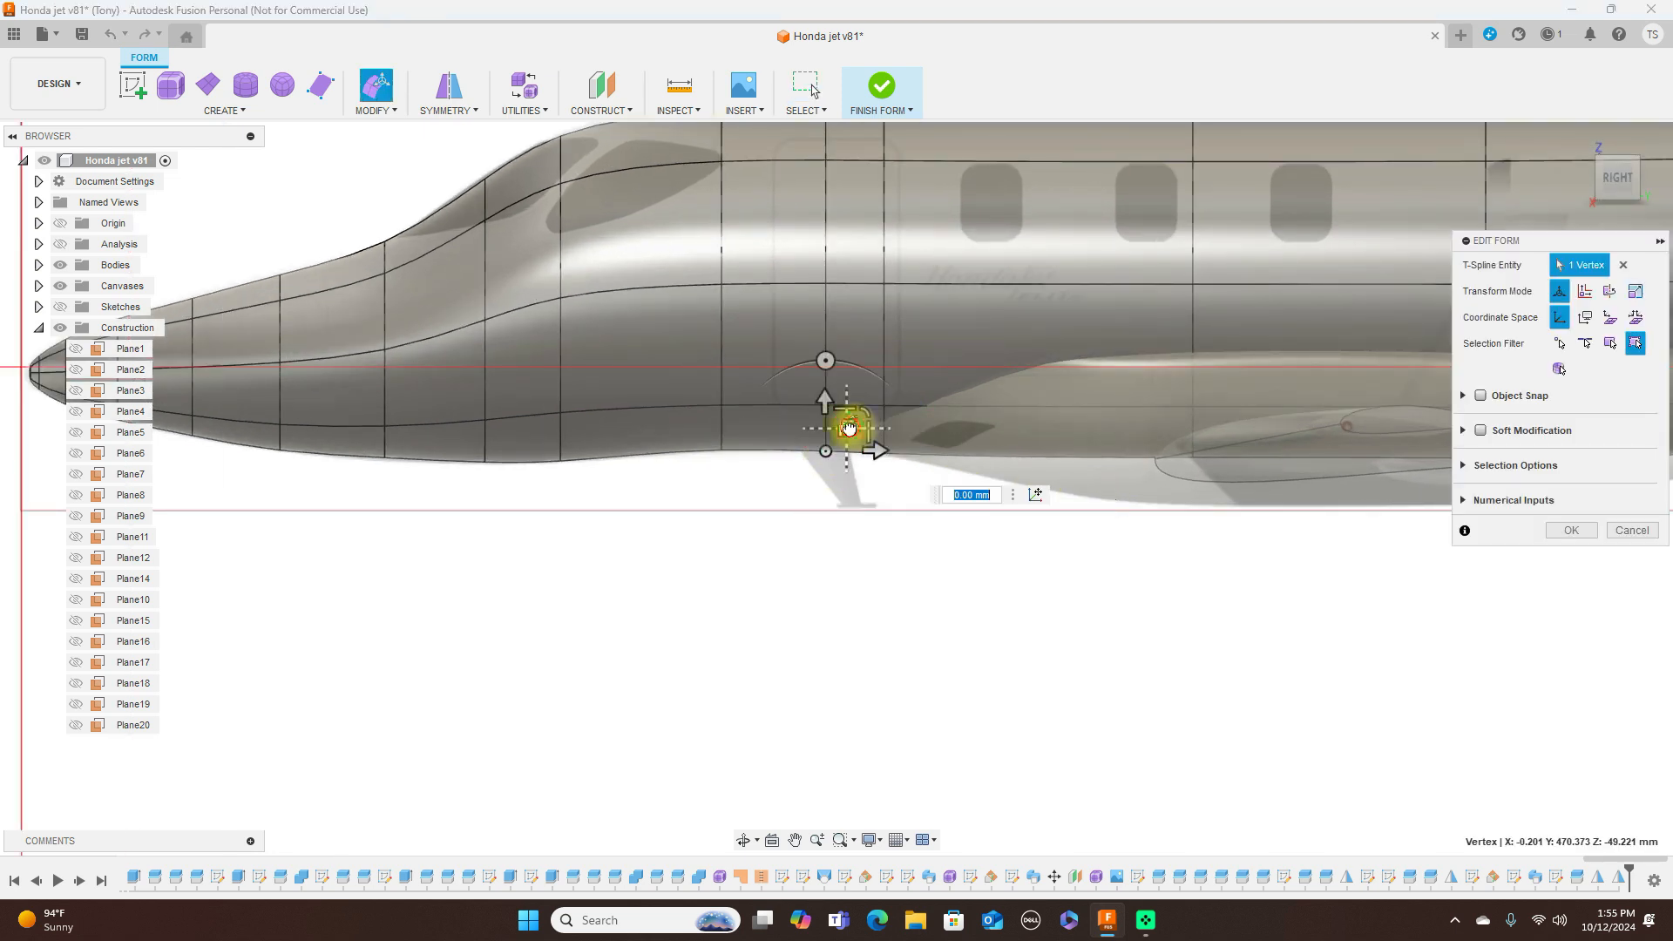
mouse_move(850, 429)
left_mouse_down()
mouse_move(851, 412)
mouse_move(848, 426)
left_mouse_up()
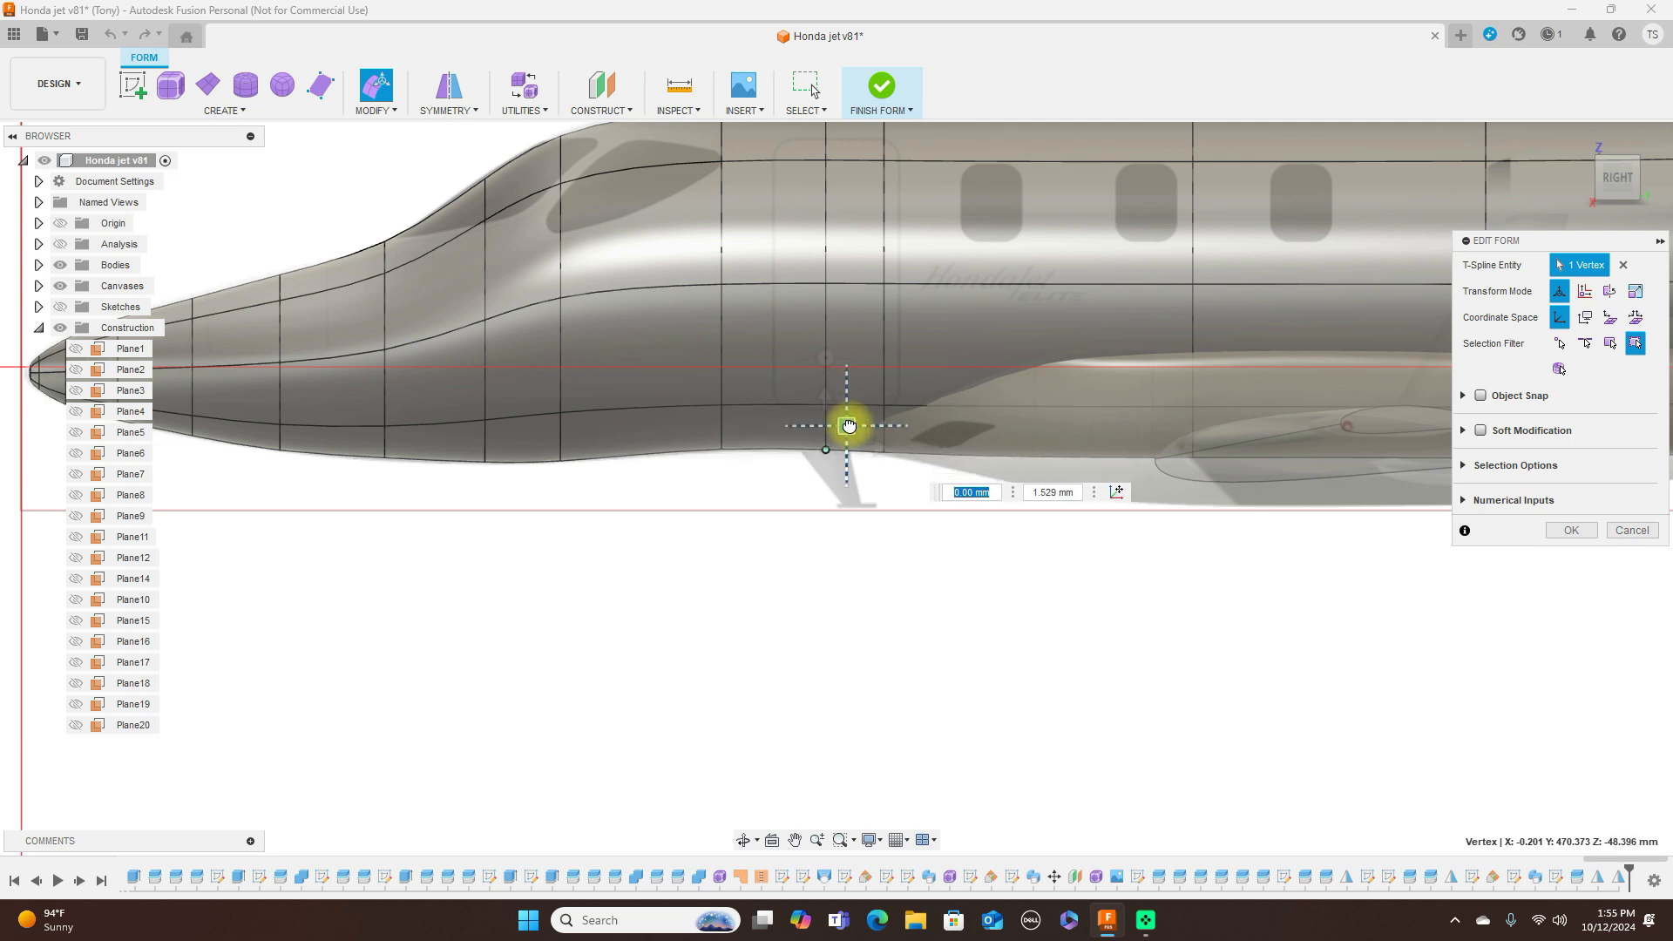
scroll(944, 535, "down", 3)
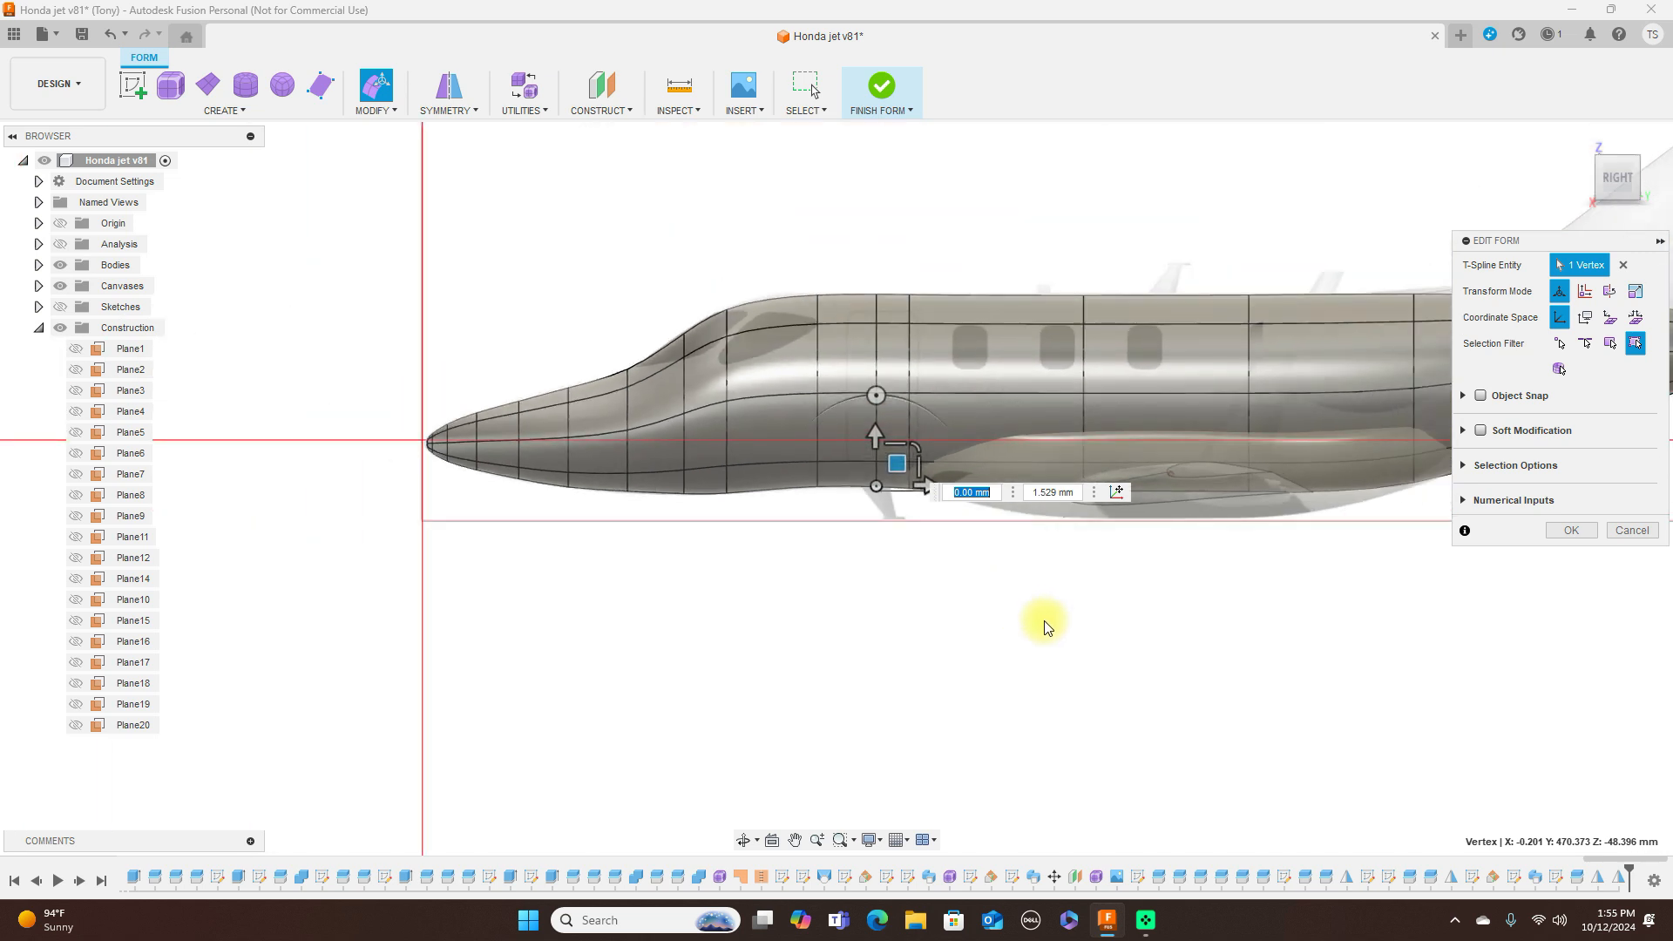
left_click(1565, 533)
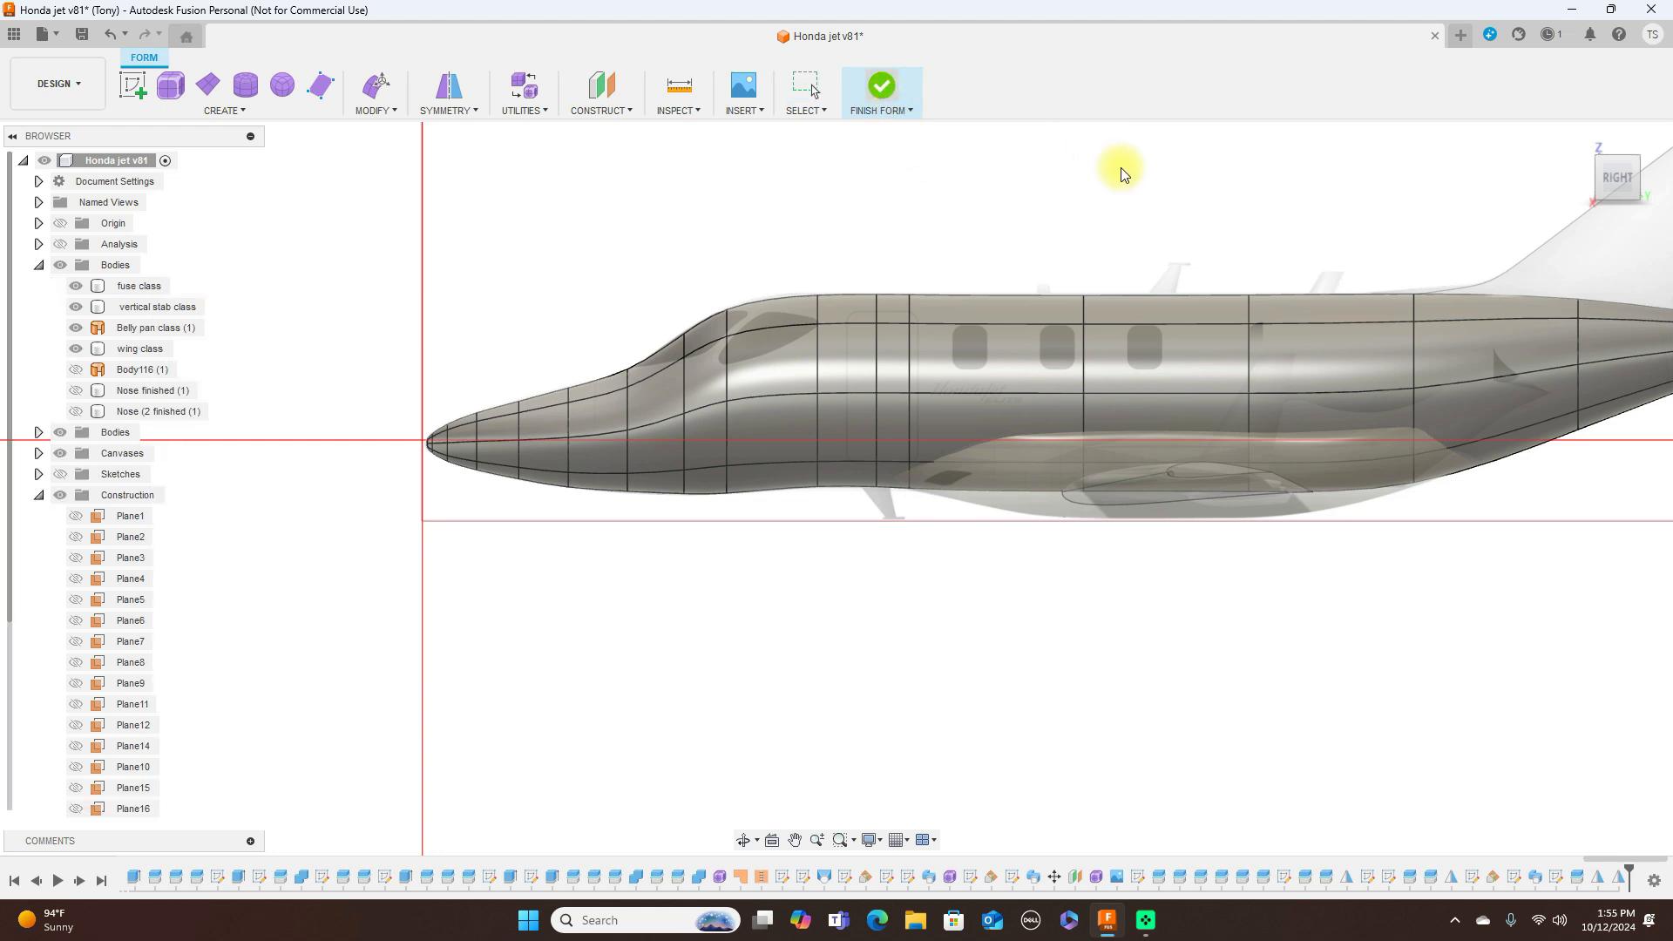
left_click(911, 97)
View the whole jet from the side and toggle the bodies repeatedly to compare its outline with the canvas
scroll(1147, 195, "down", 3)
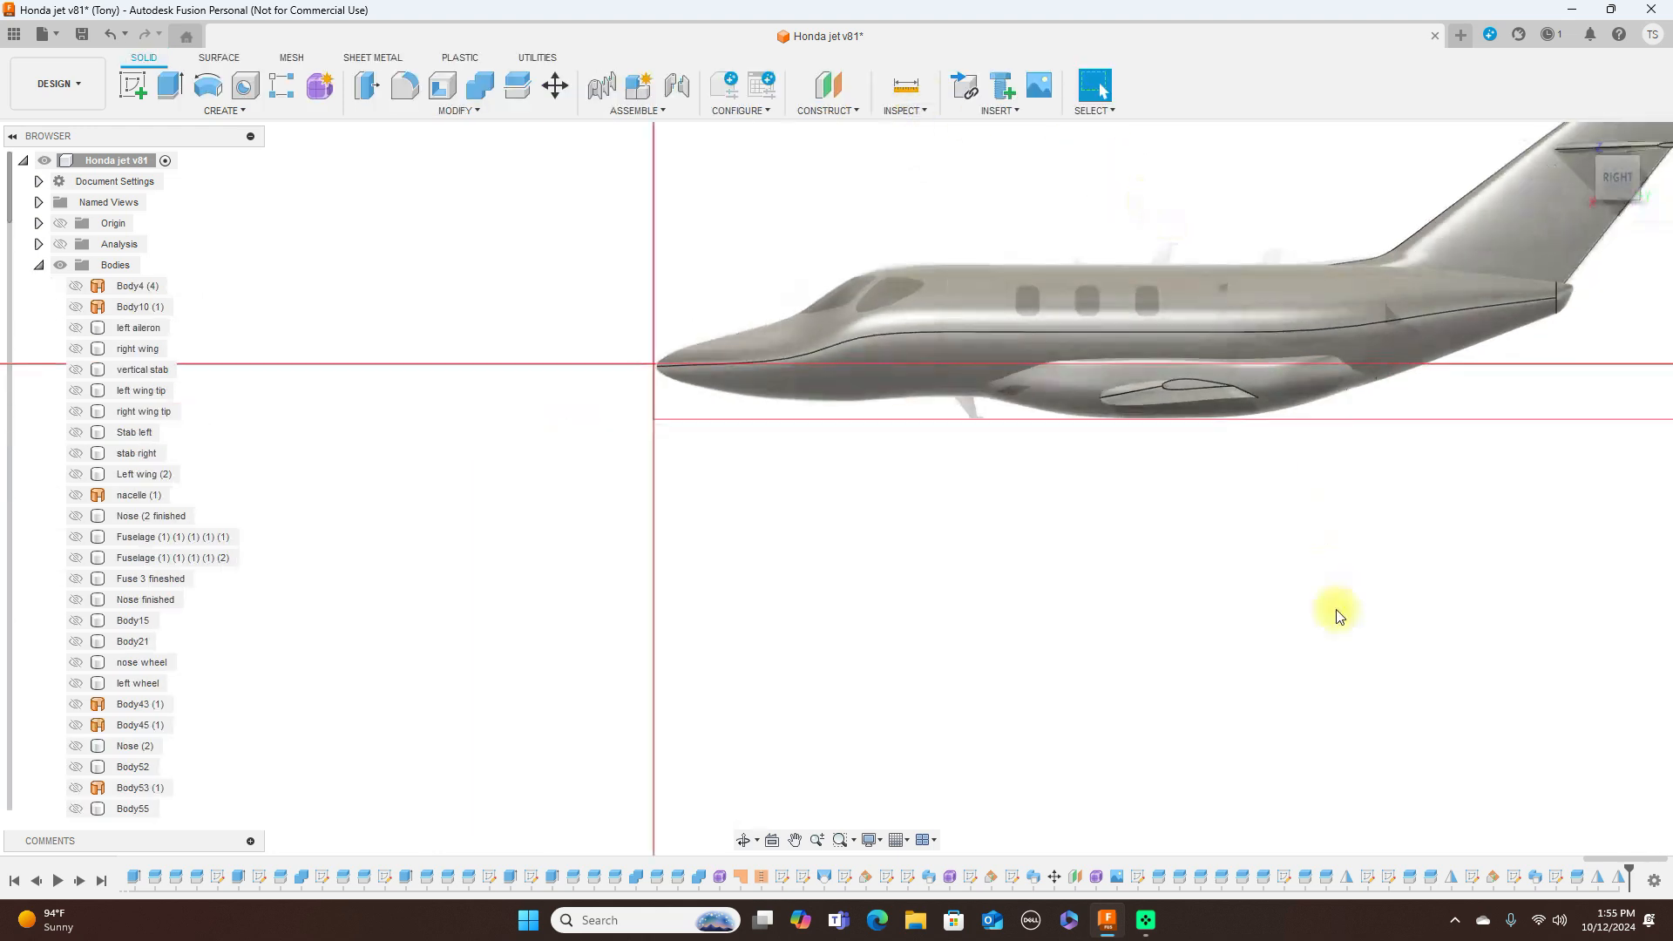
middle_click_drag(1288, 593, 1195, 671)
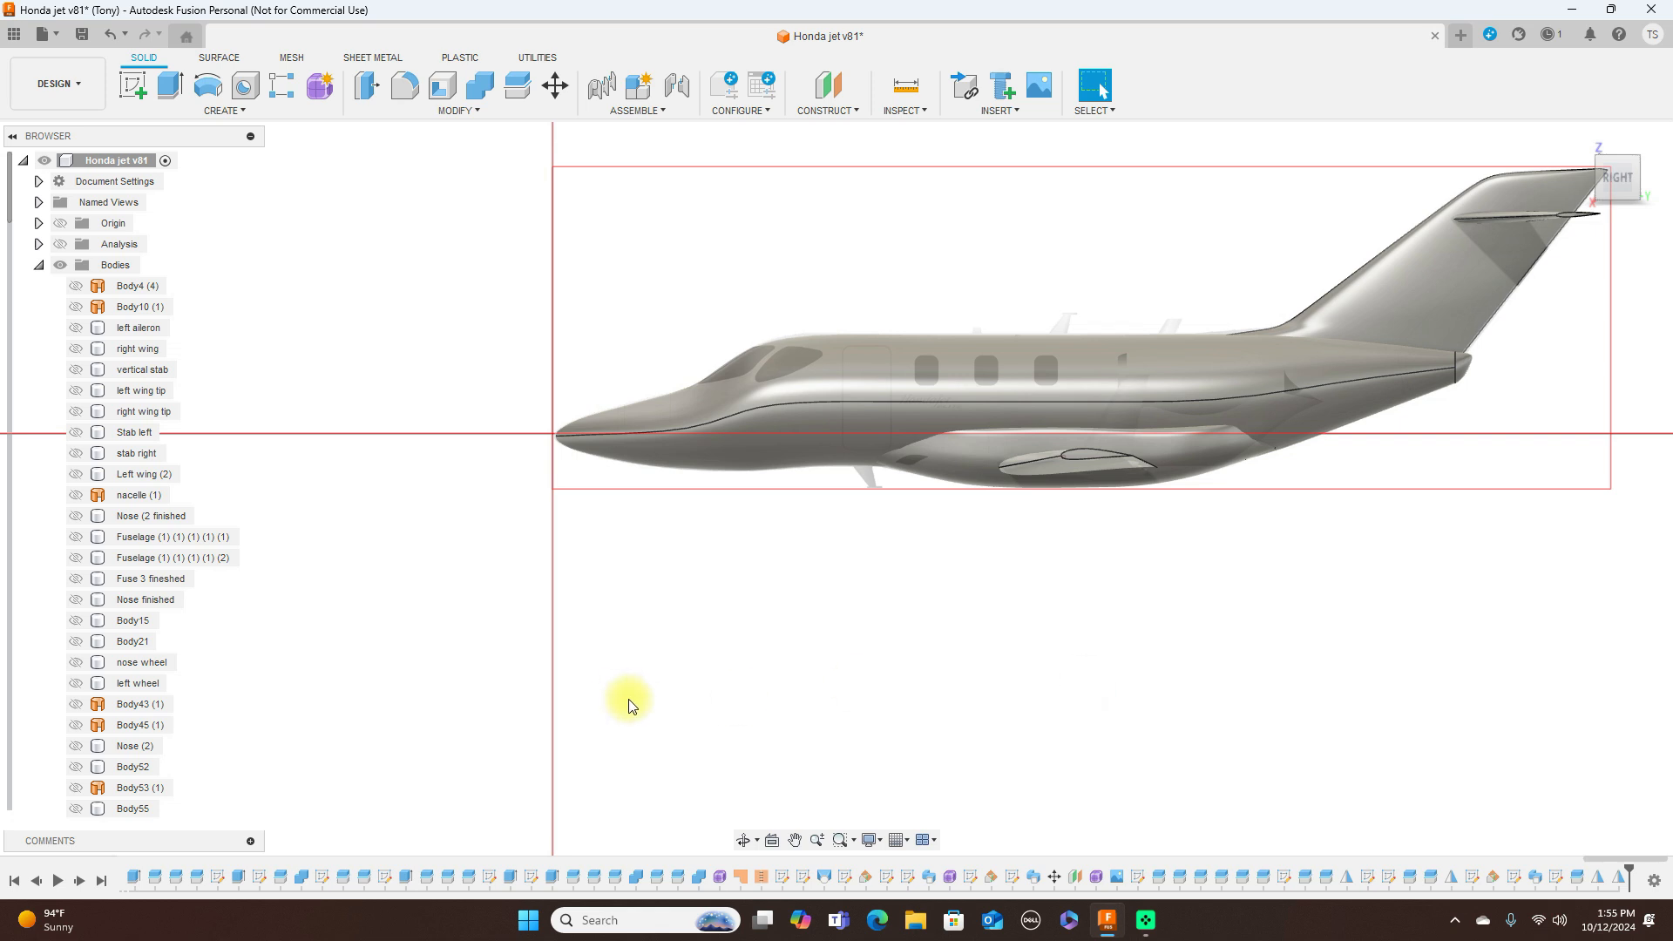
left_click(61, 266)
left_click(60, 266)
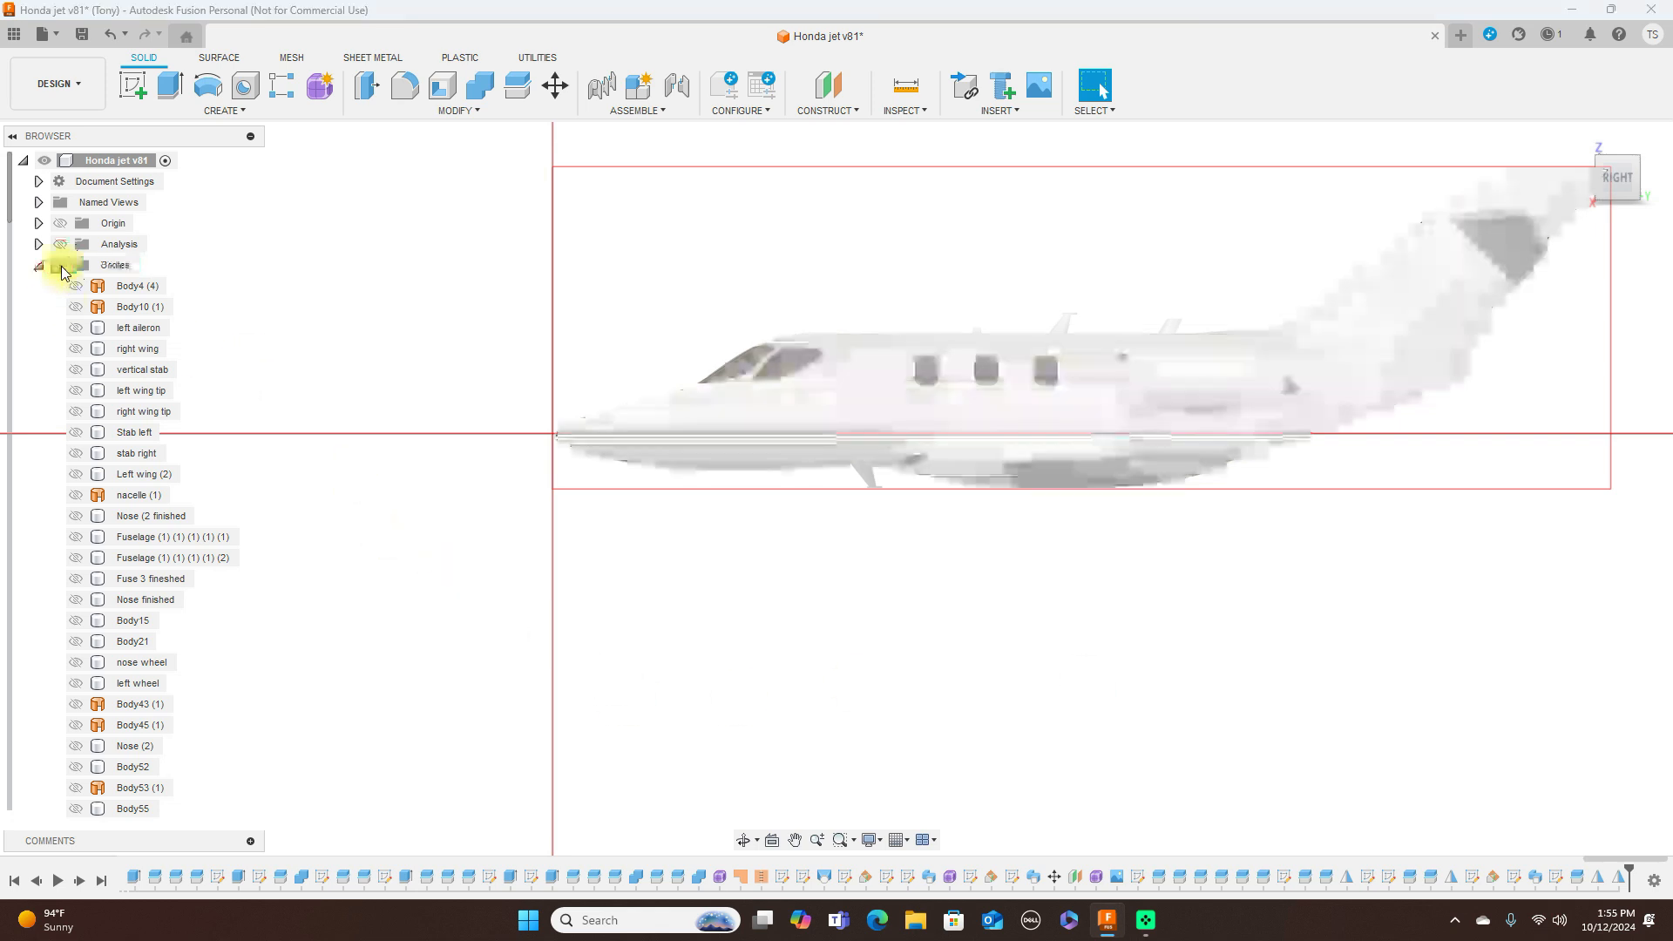
left_click(60, 266)
left_click(61, 266)
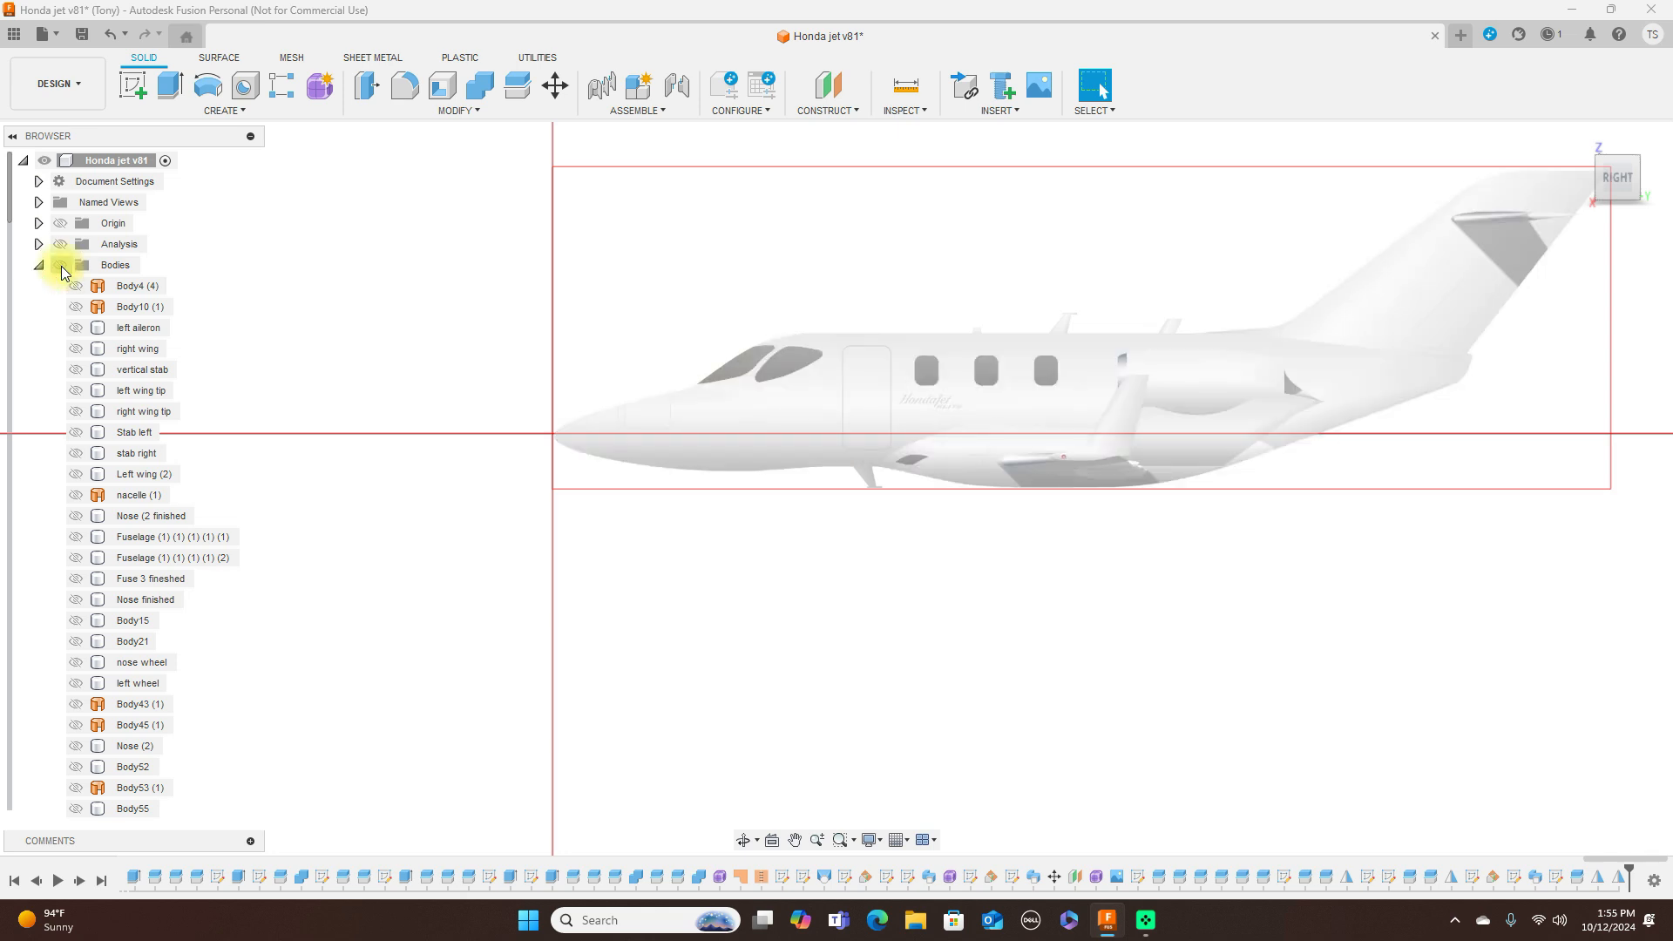
left_click(61, 266)
left_click(61, 266)
left_click(61, 266)
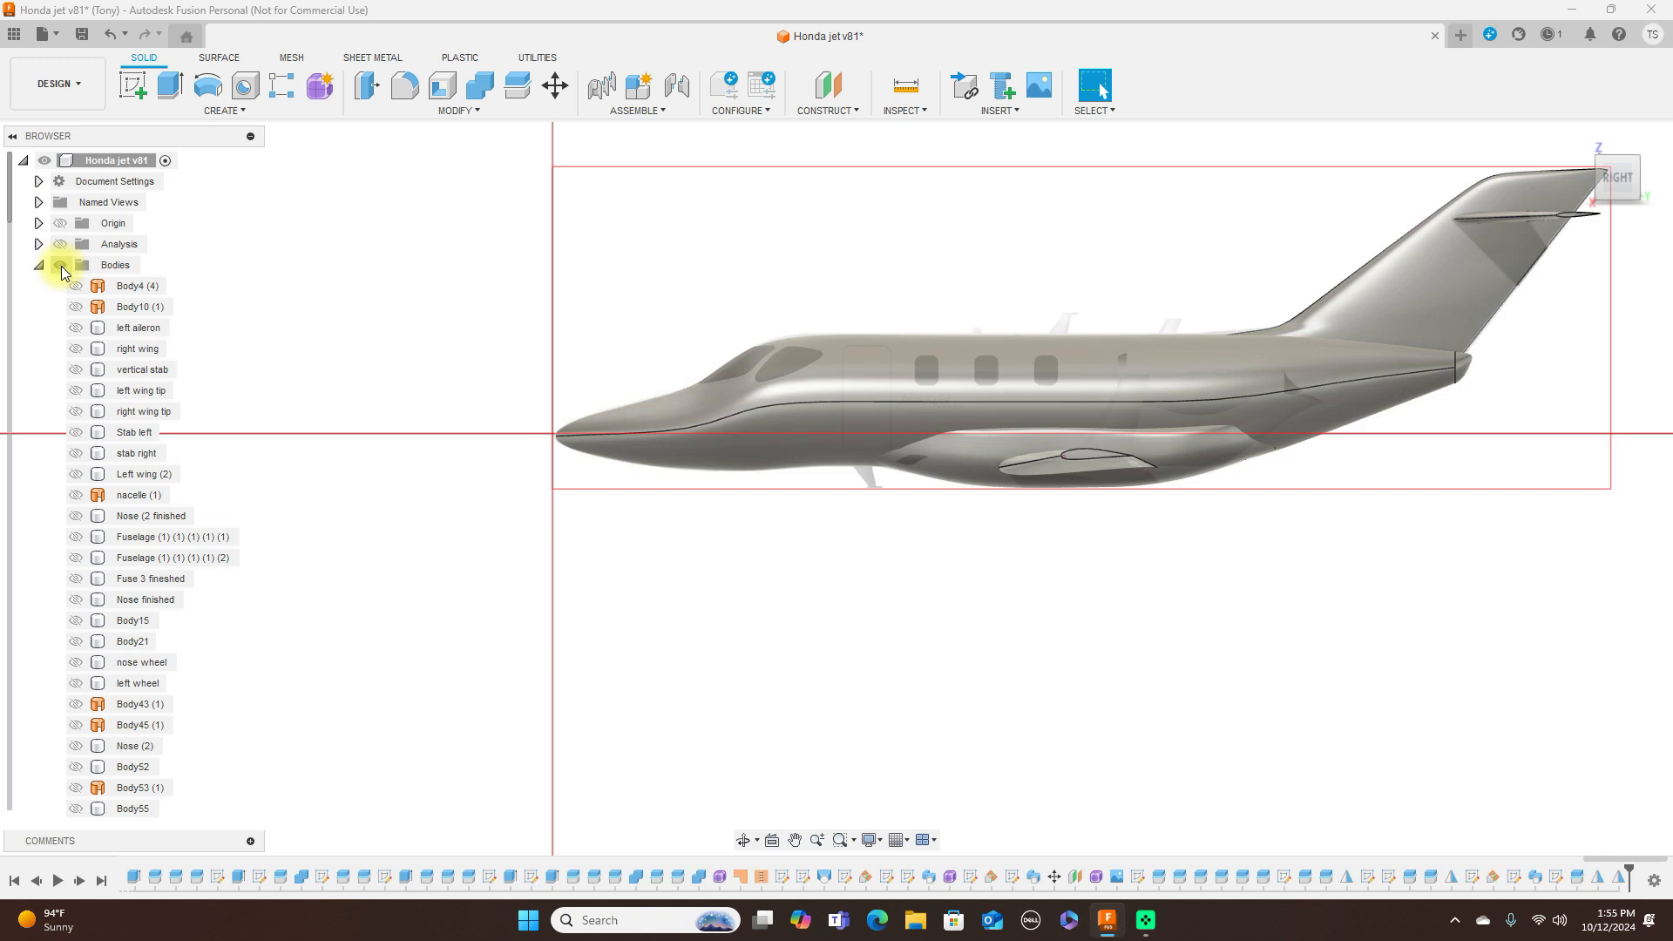
left_click(61, 266)
left_click(61, 265)
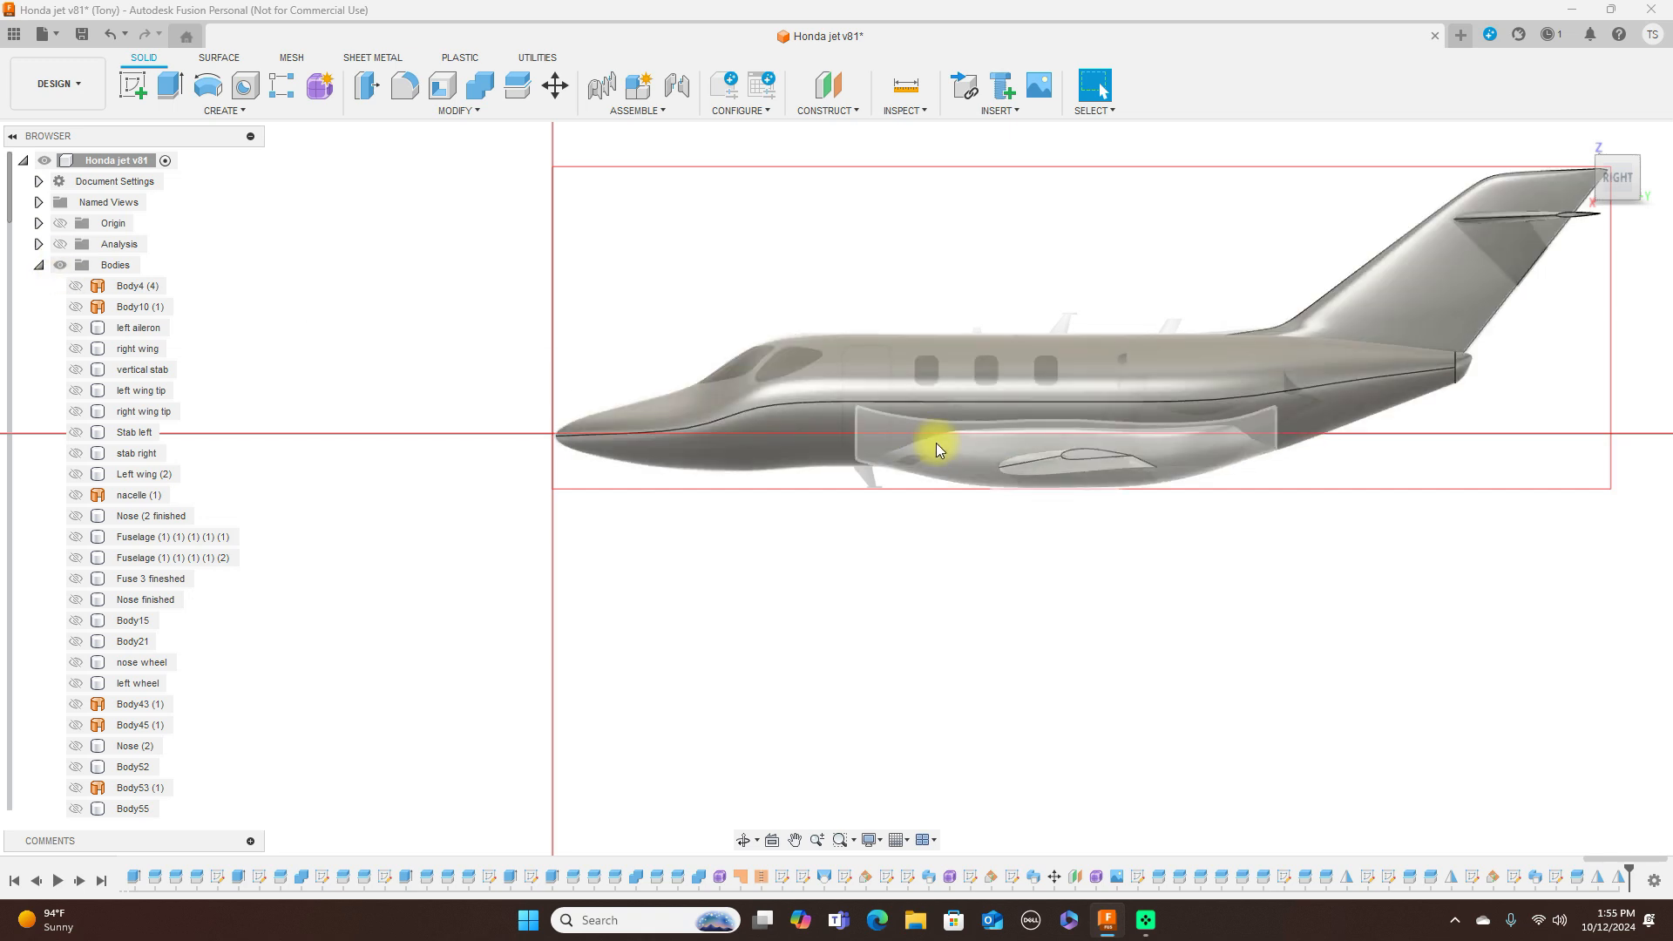
Examine how the jet's bodies line up with the reference images in the right, top and front views
scroll(924, 490, "up", 3)
scroll(924, 489, "down", 1)
middle_click_drag(1037, 564, 964, 638)
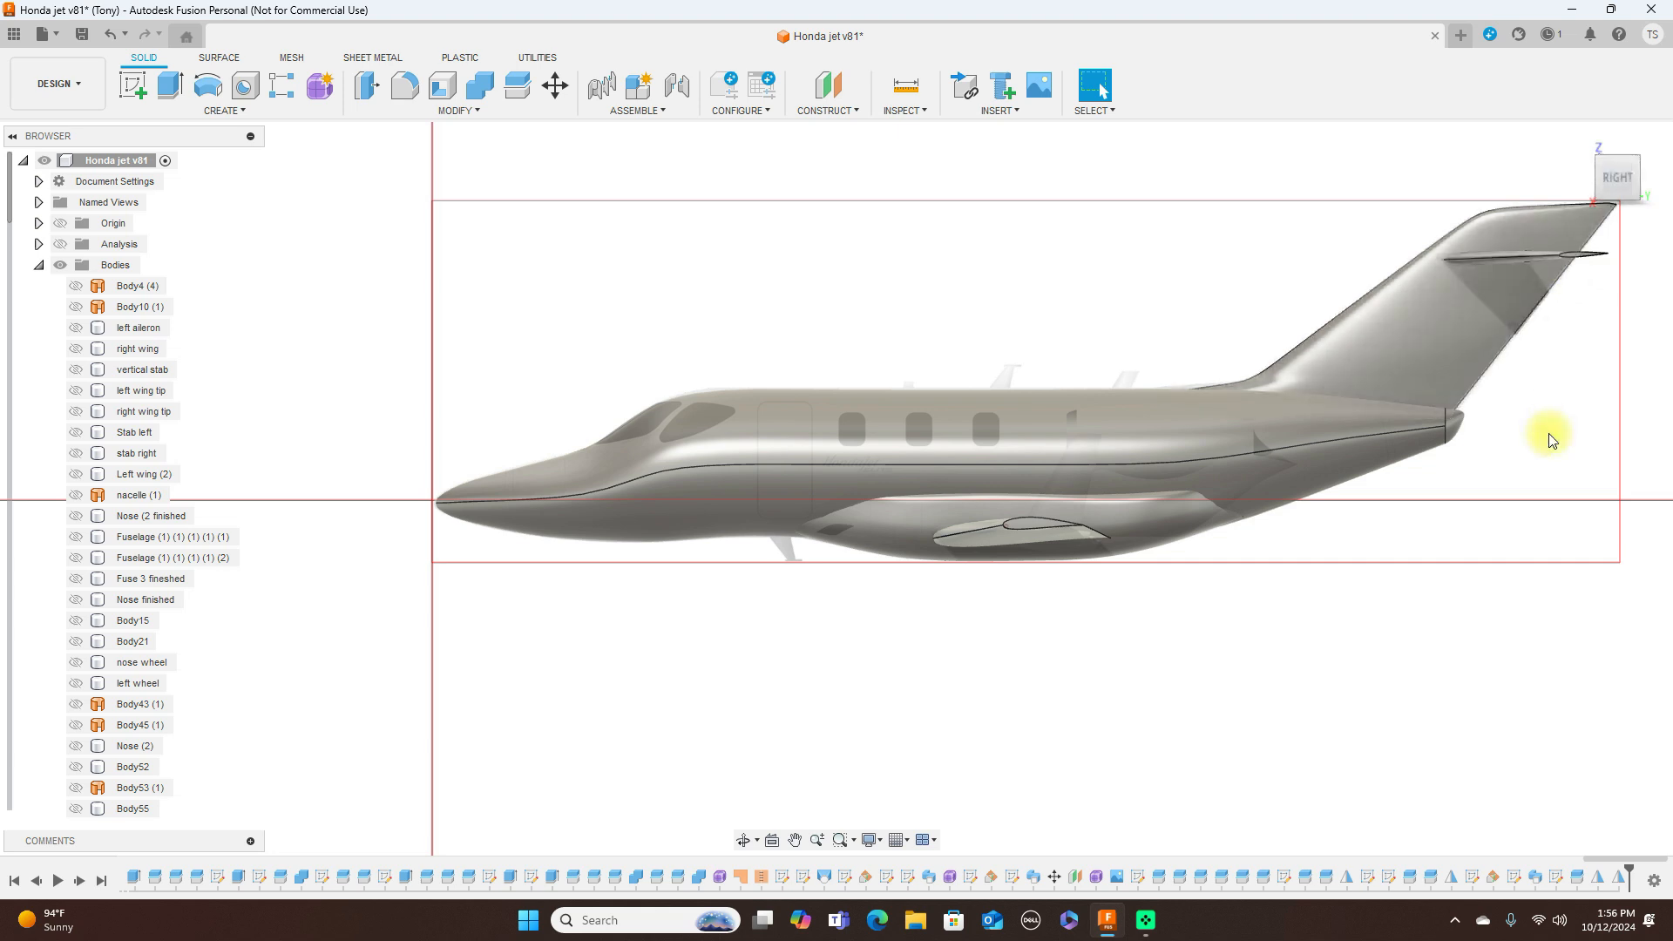
mouse_move(1606, 166)
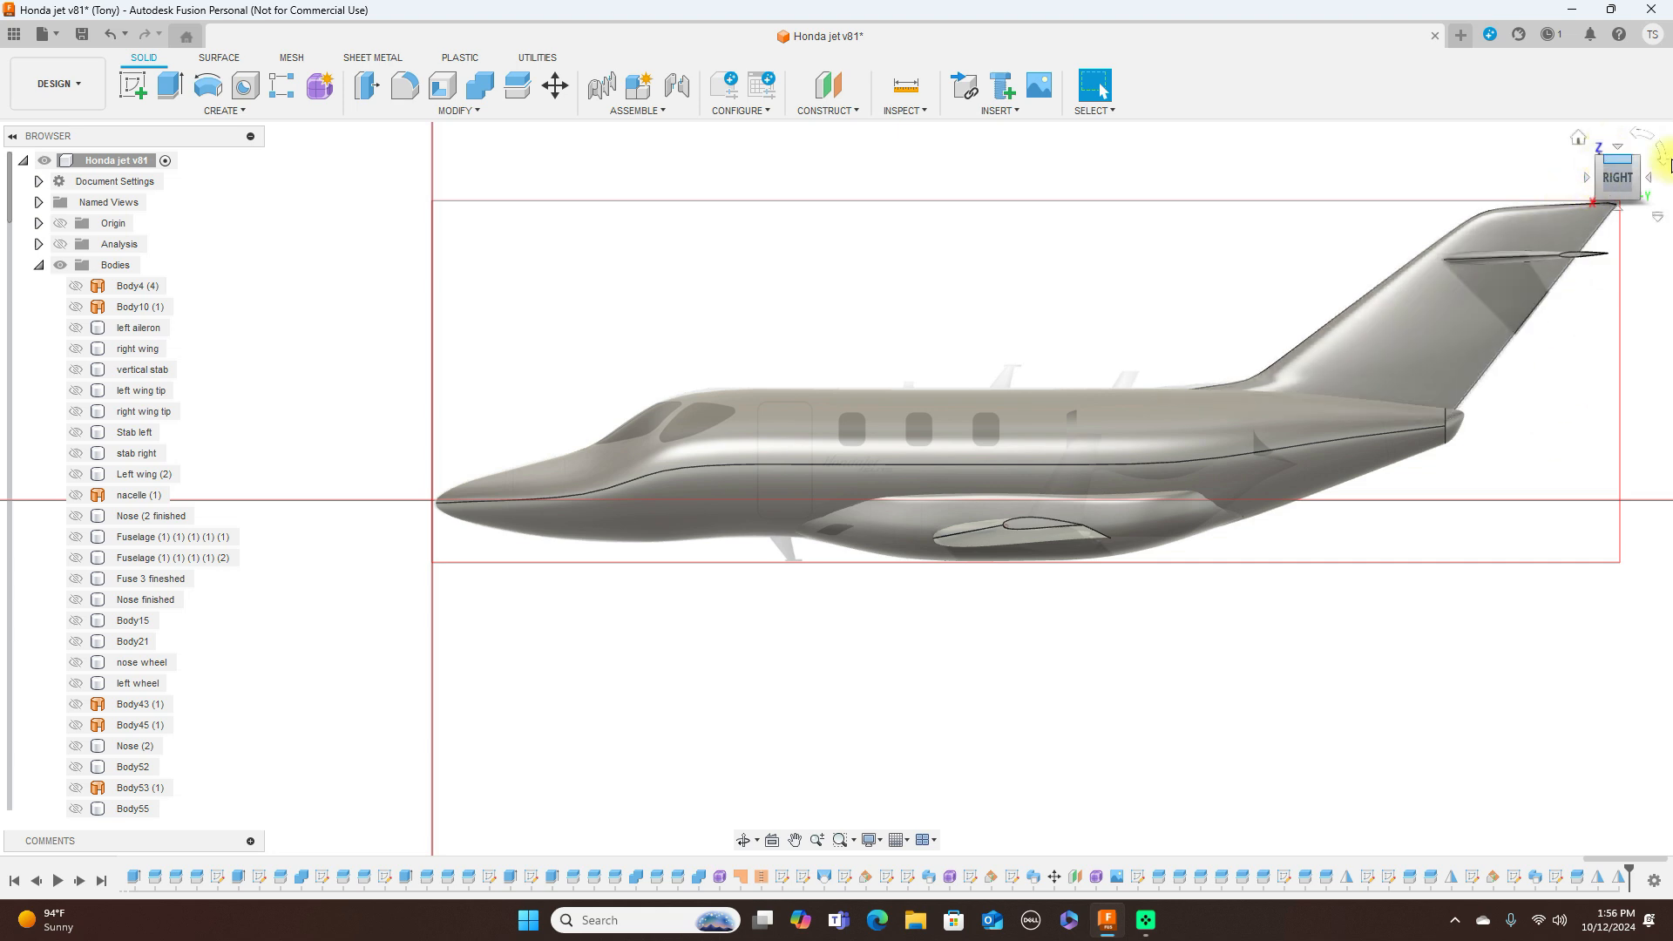
left_click(1616, 150)
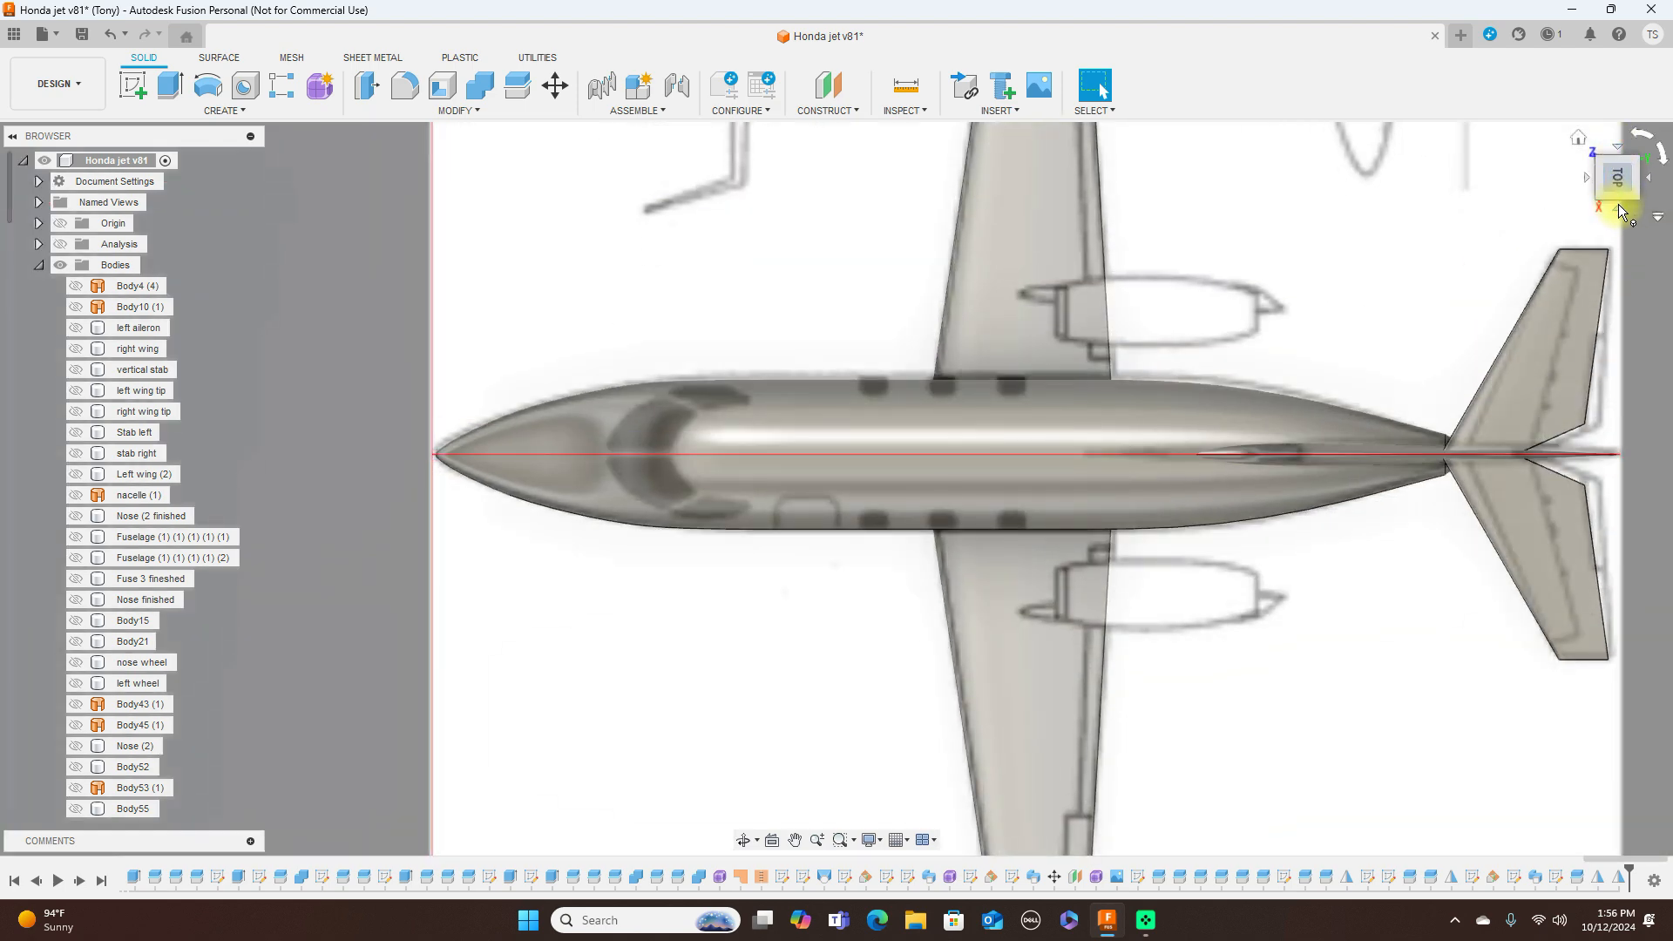
left_click(1619, 209)
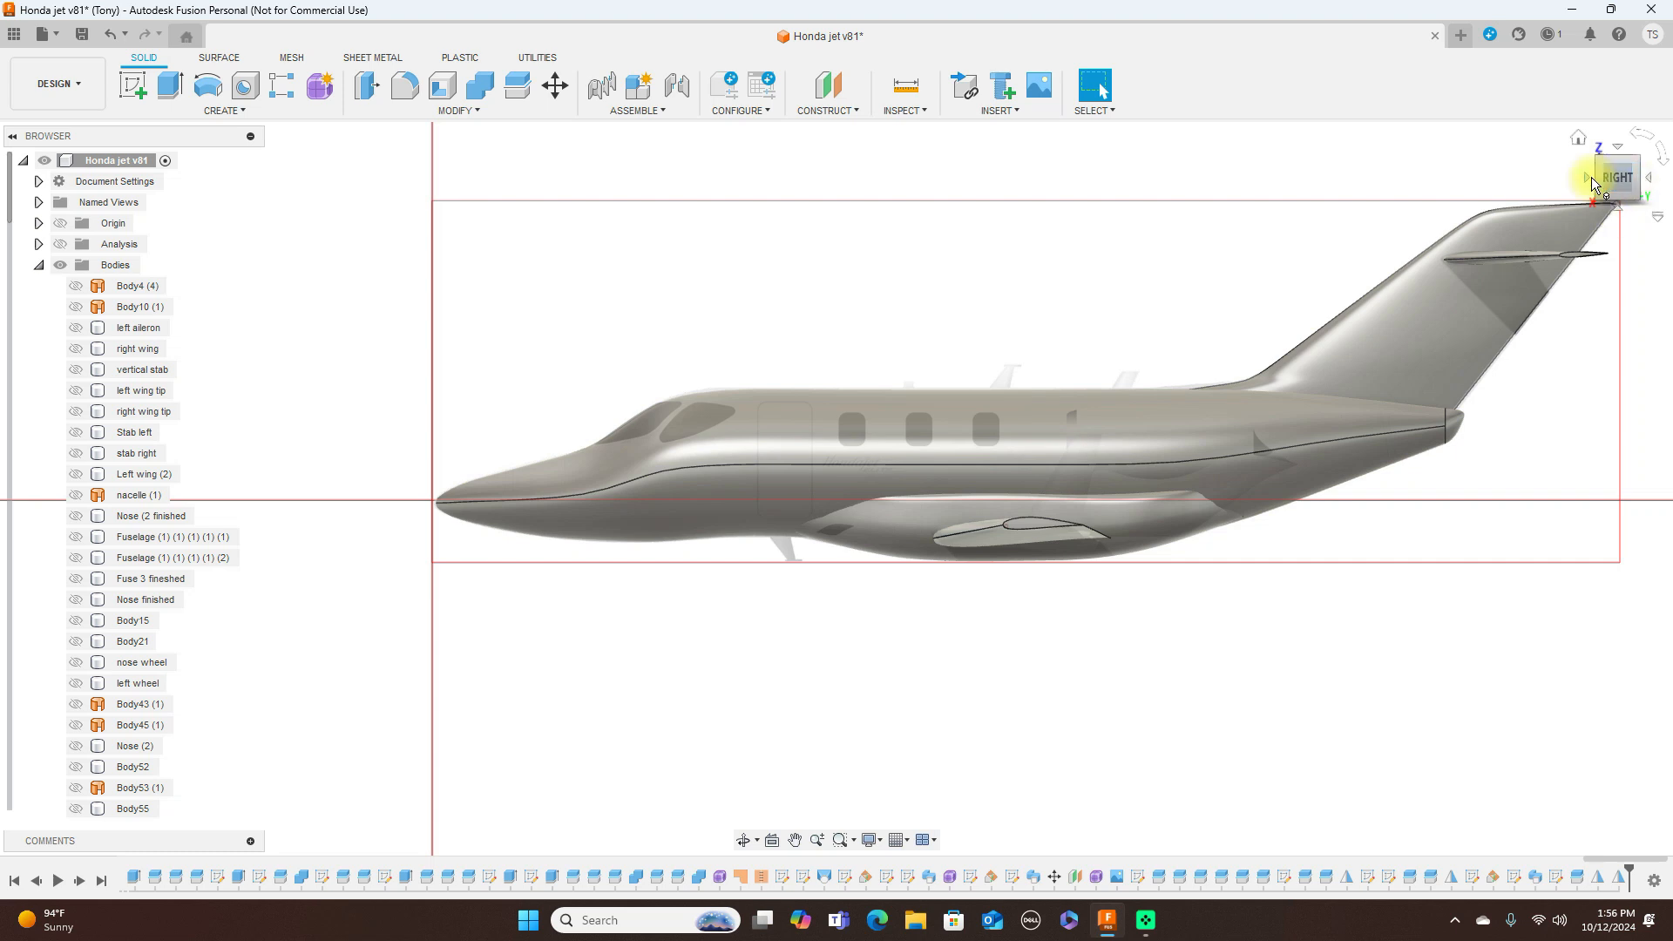
left_click(1584, 181)
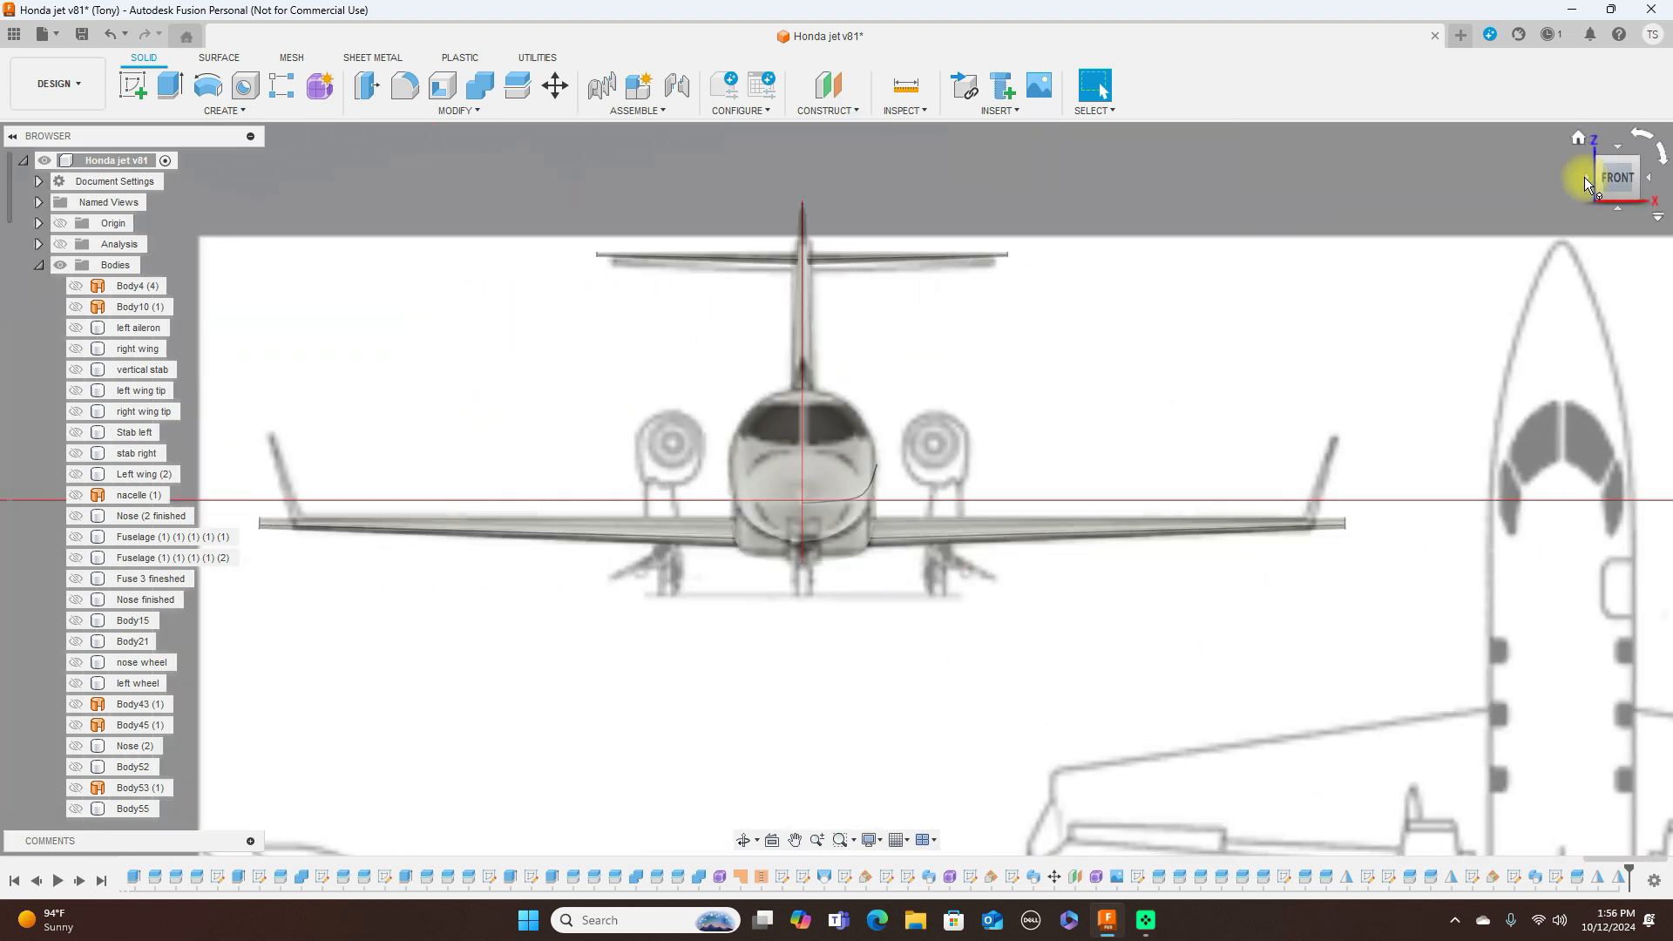
left_click(1648, 179)
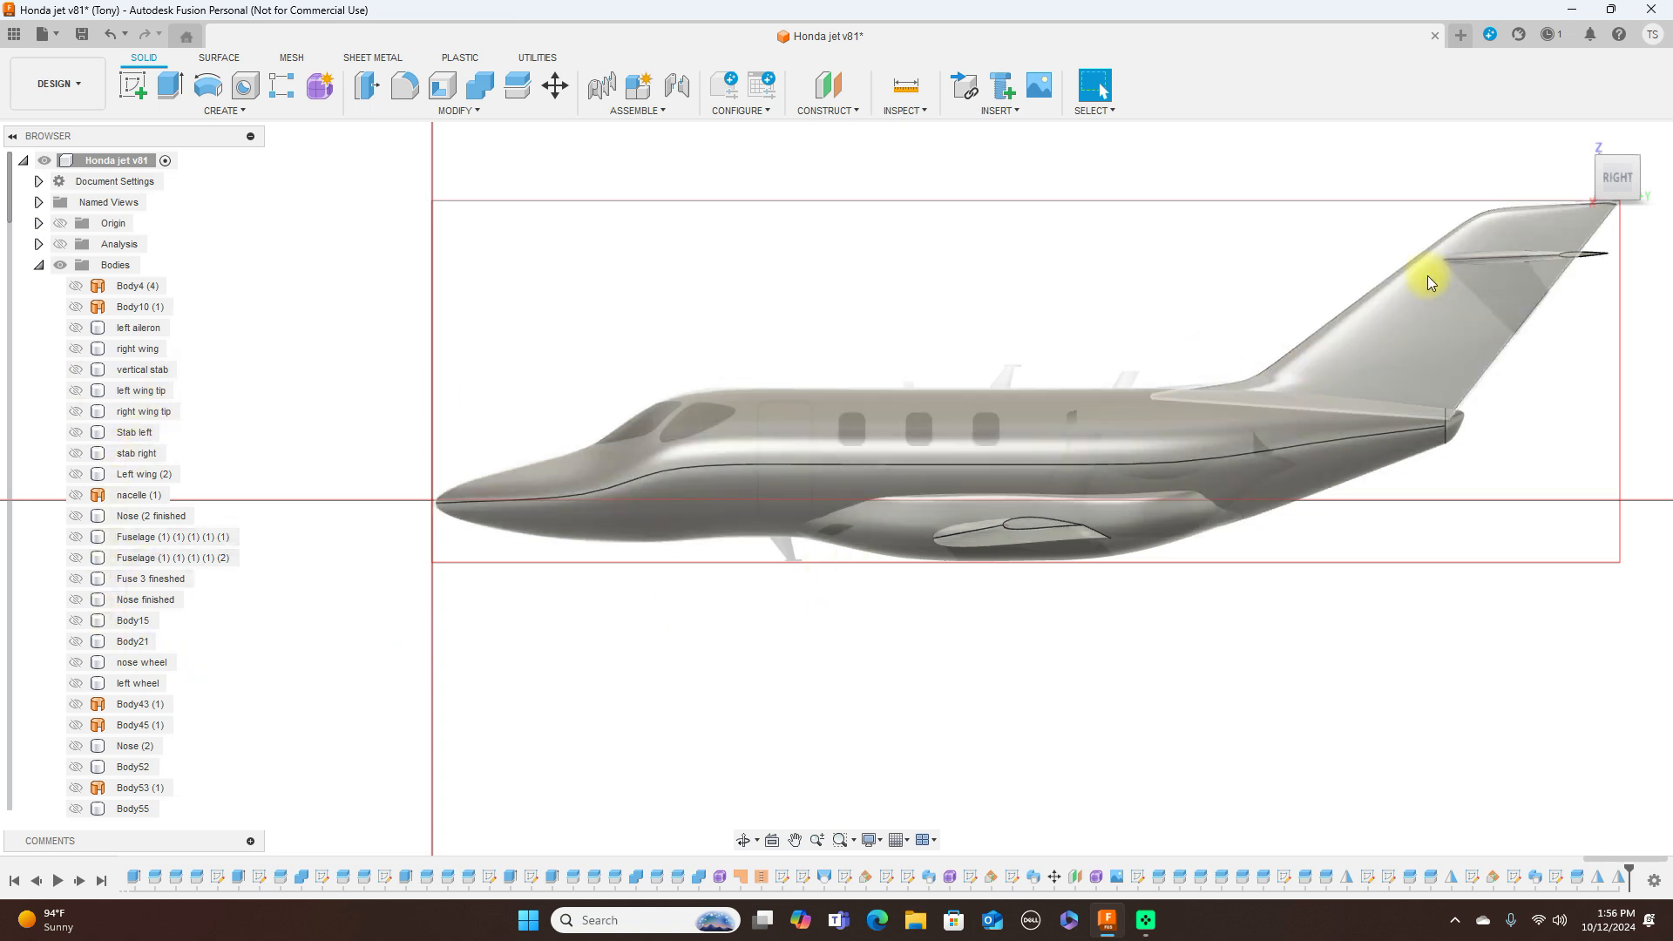
scroll(1427, 275, "up", 2)
scroll(1035, 434, "down", 2)
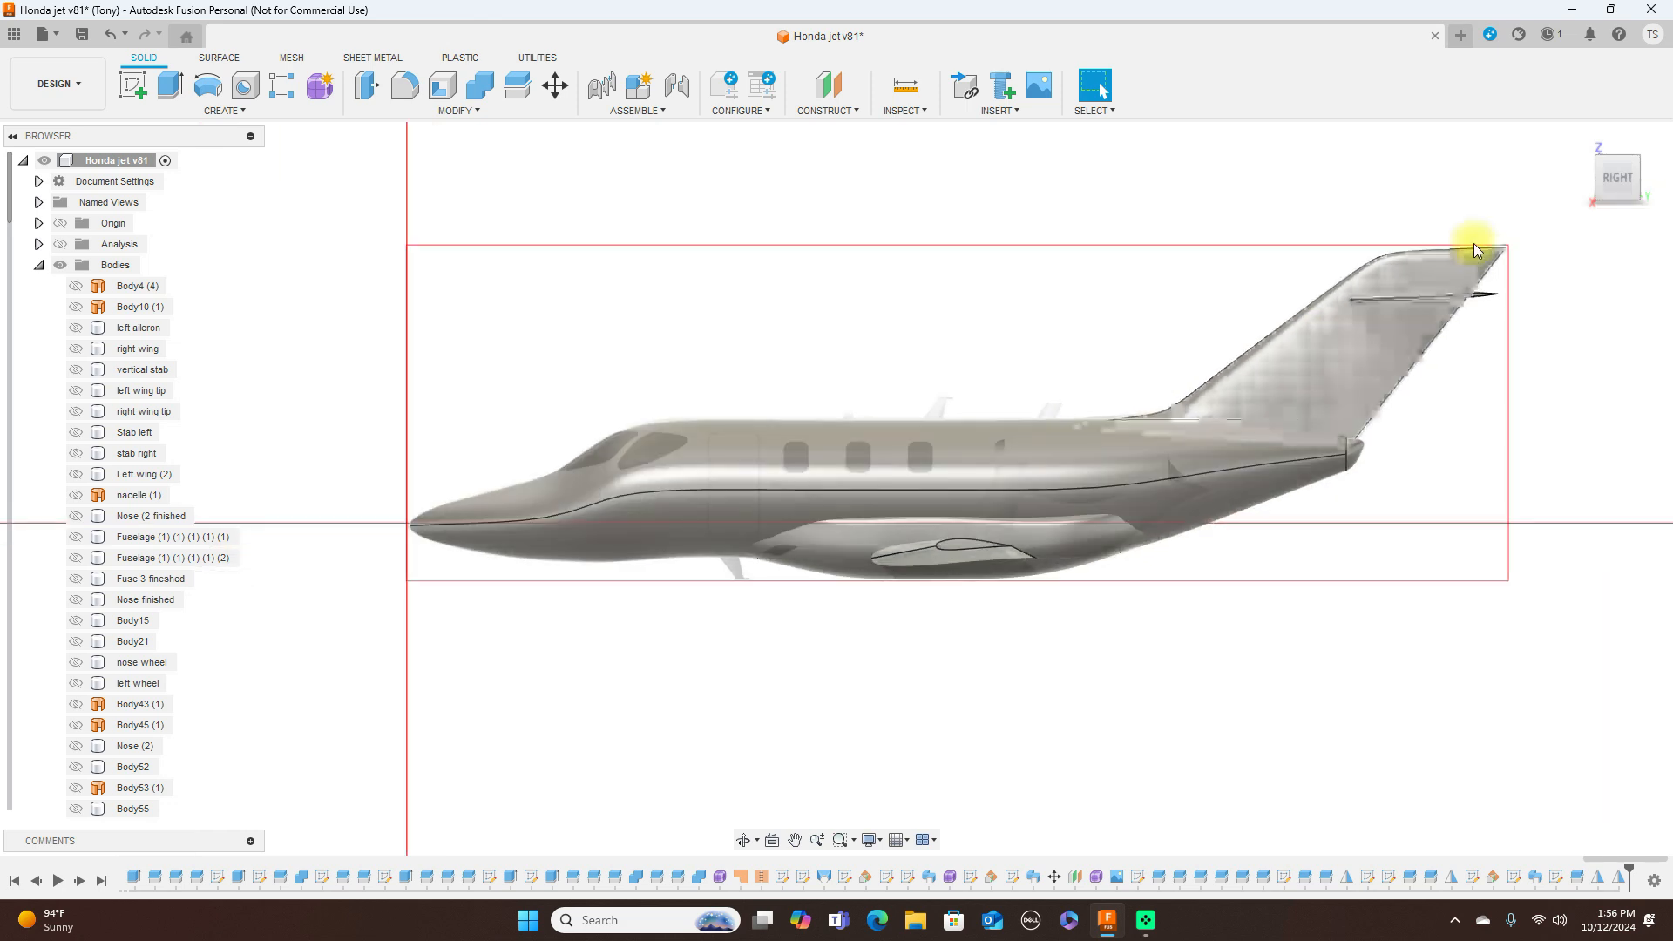
Hide all the bodies and compare the jet's reference images in the right and front views
left_click(64, 264)
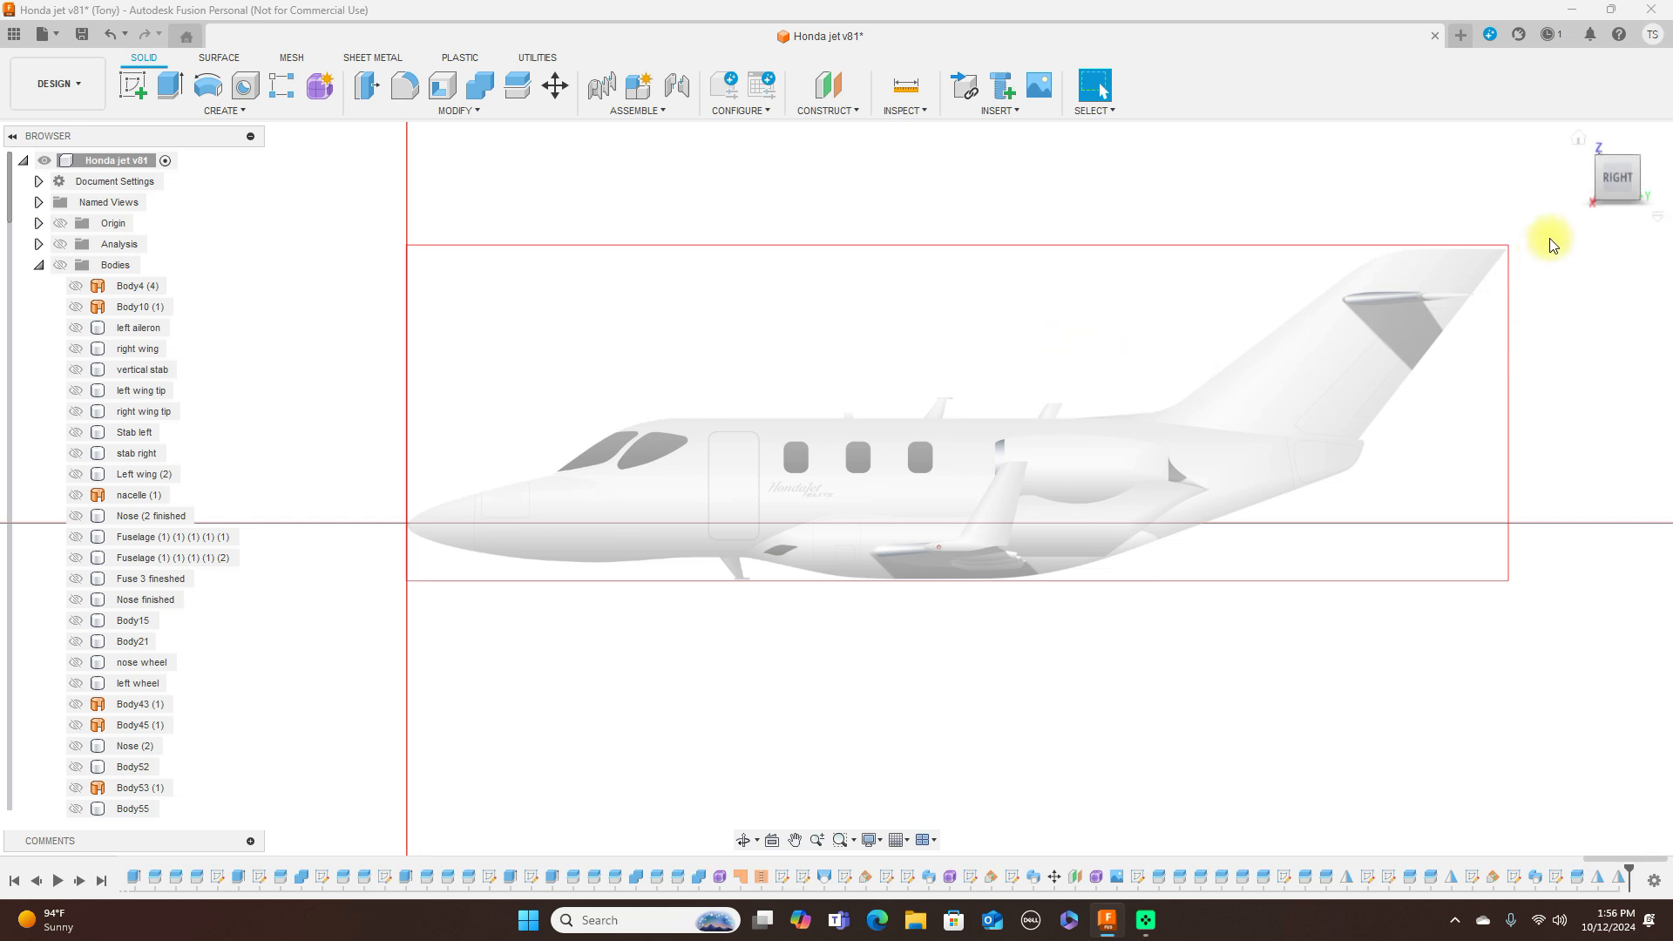
left_click(1586, 178)
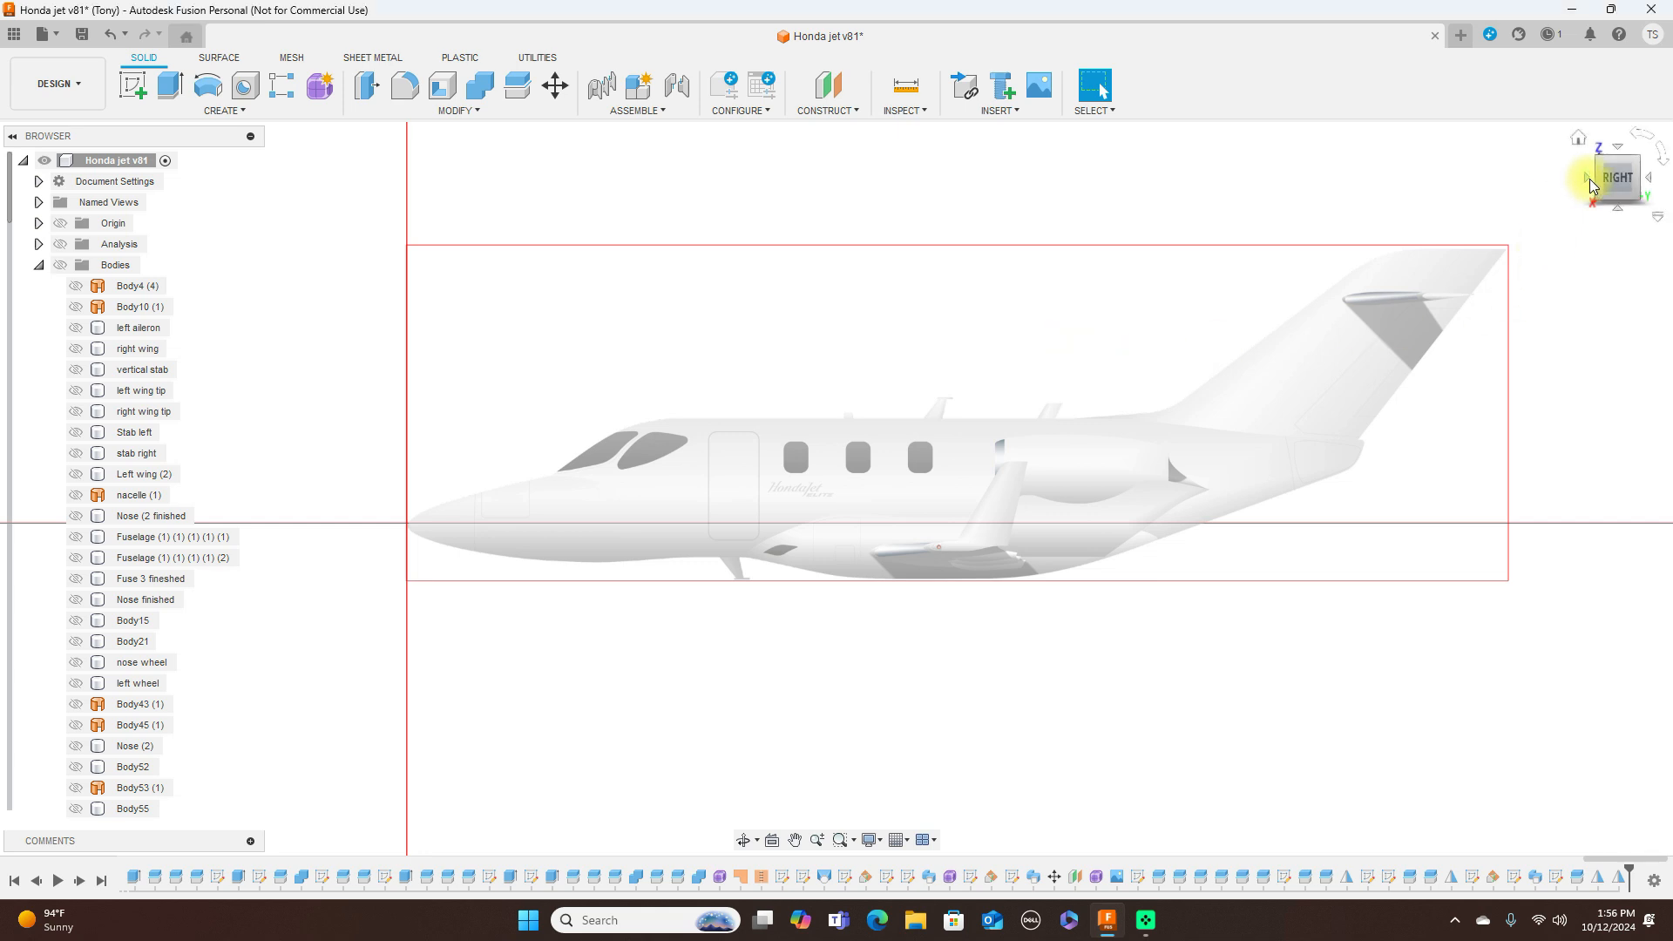
left_click(1653, 185)
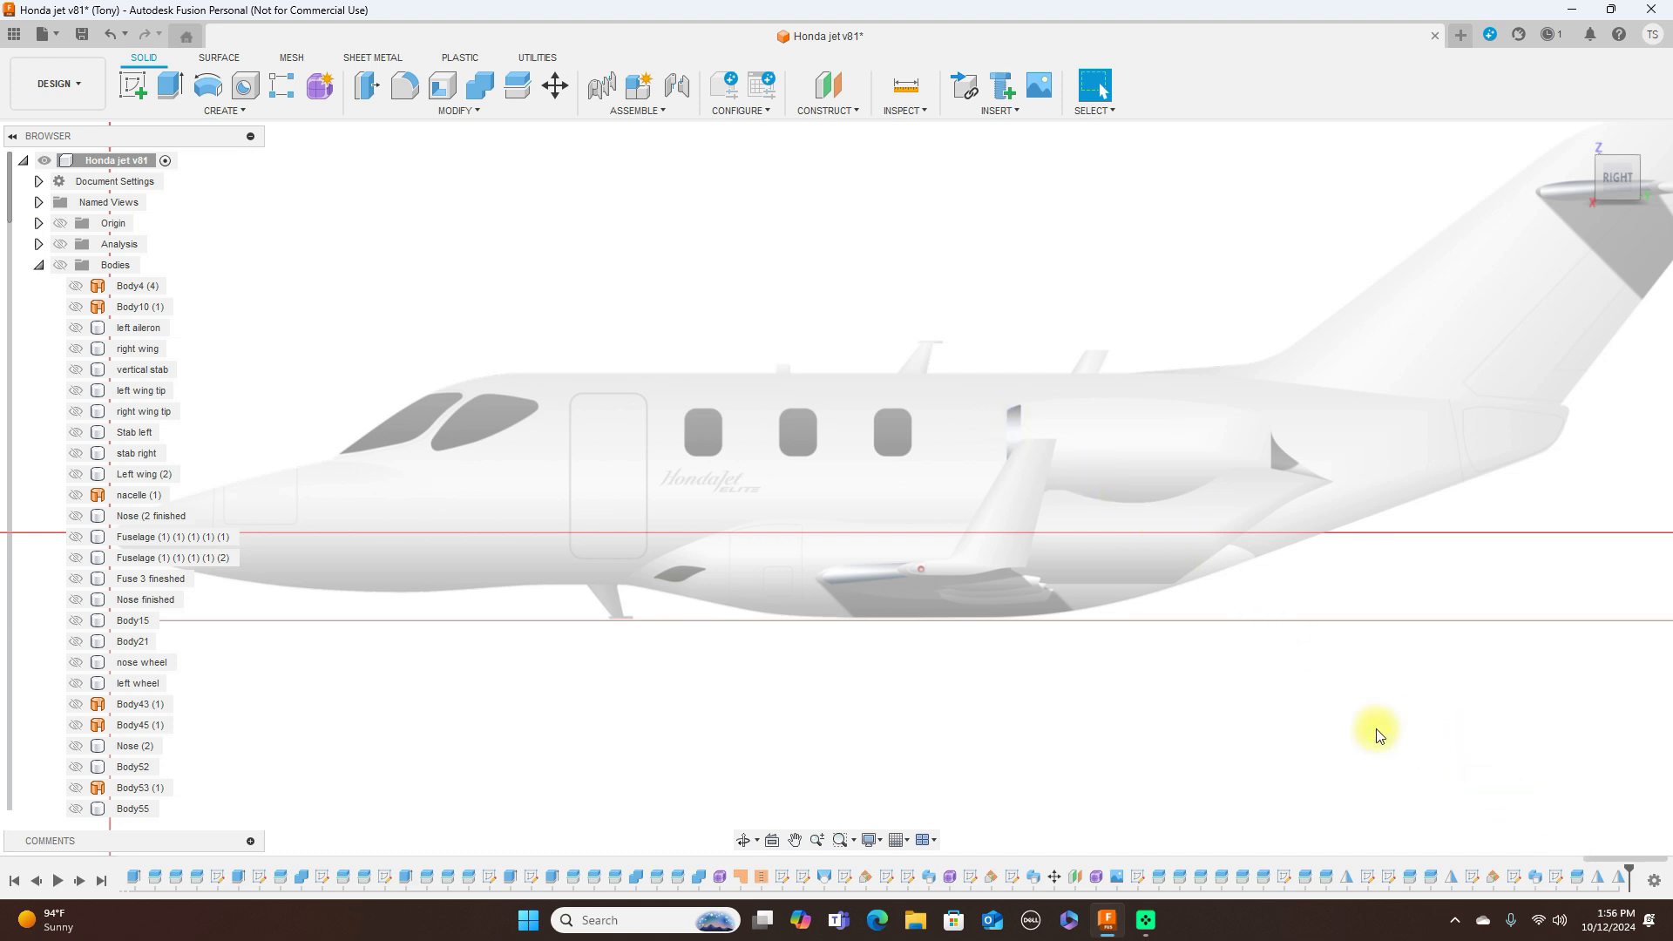
left_click(1587, 175)
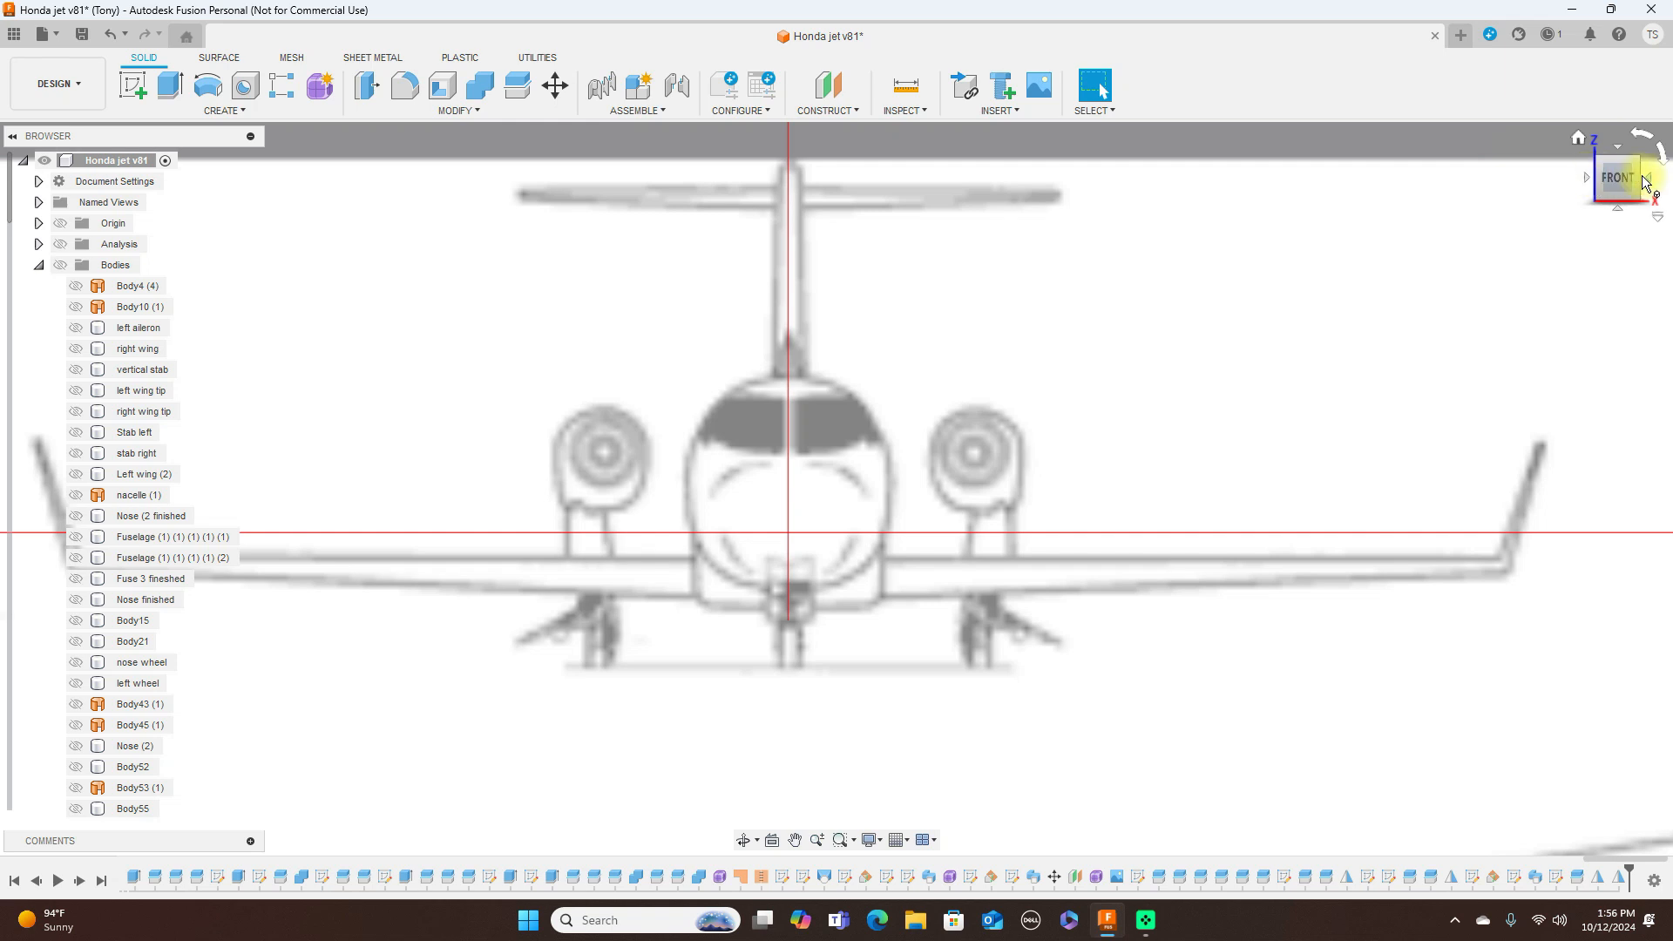
left_click(1648, 183)
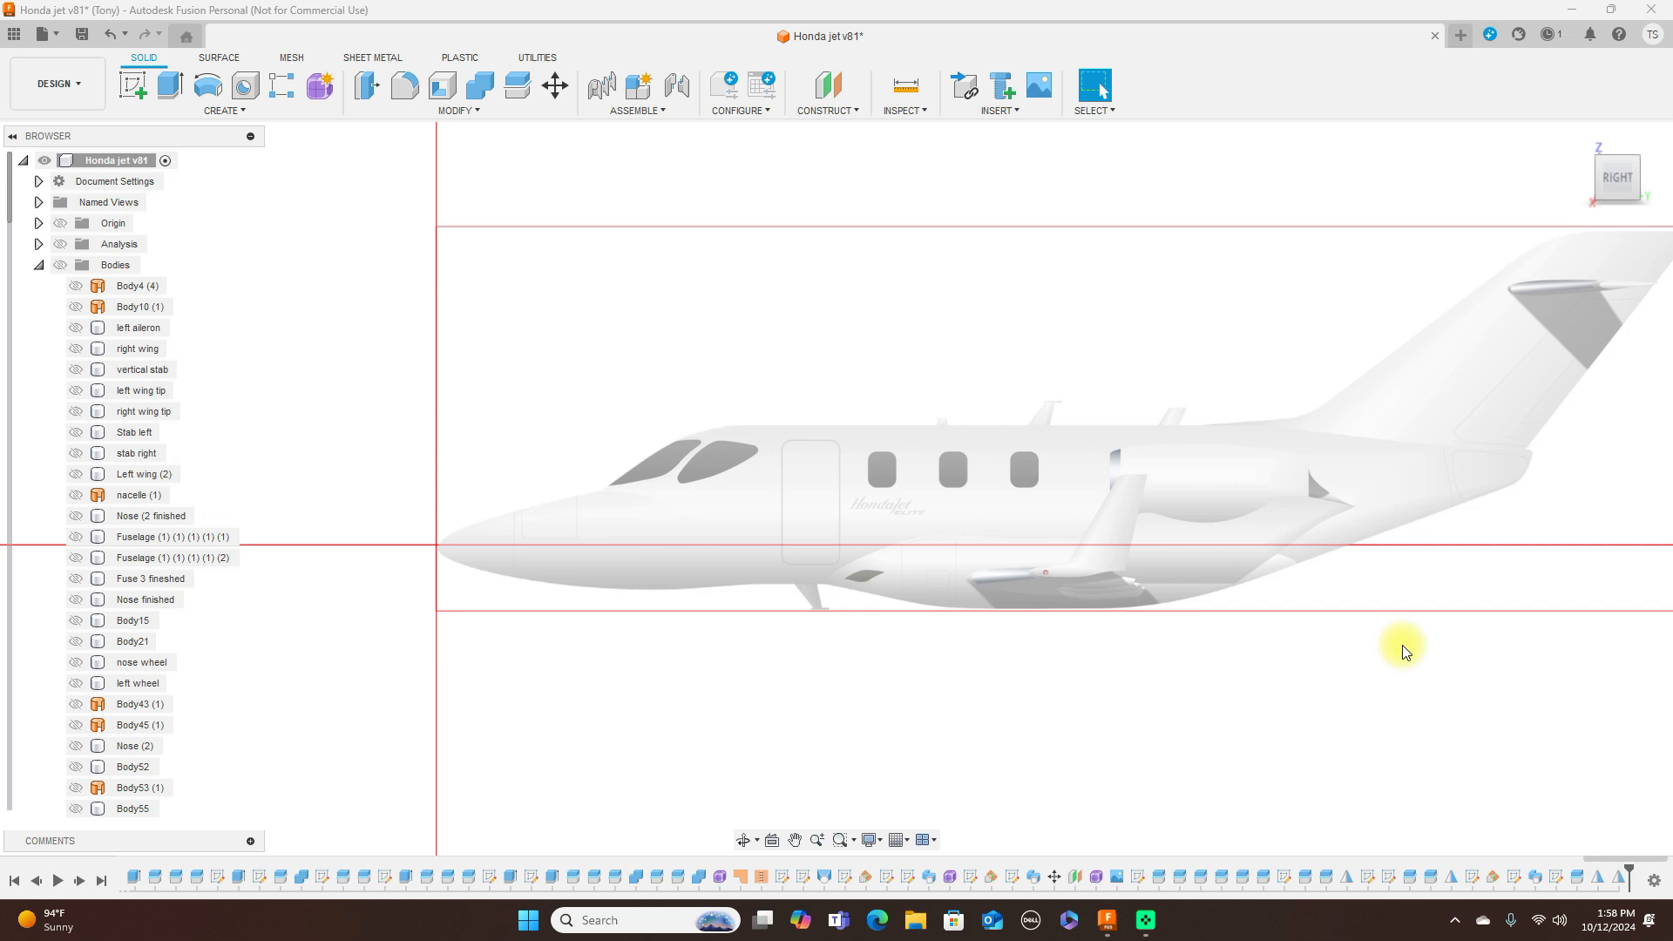
scroll(1323, 629, "up", 2)
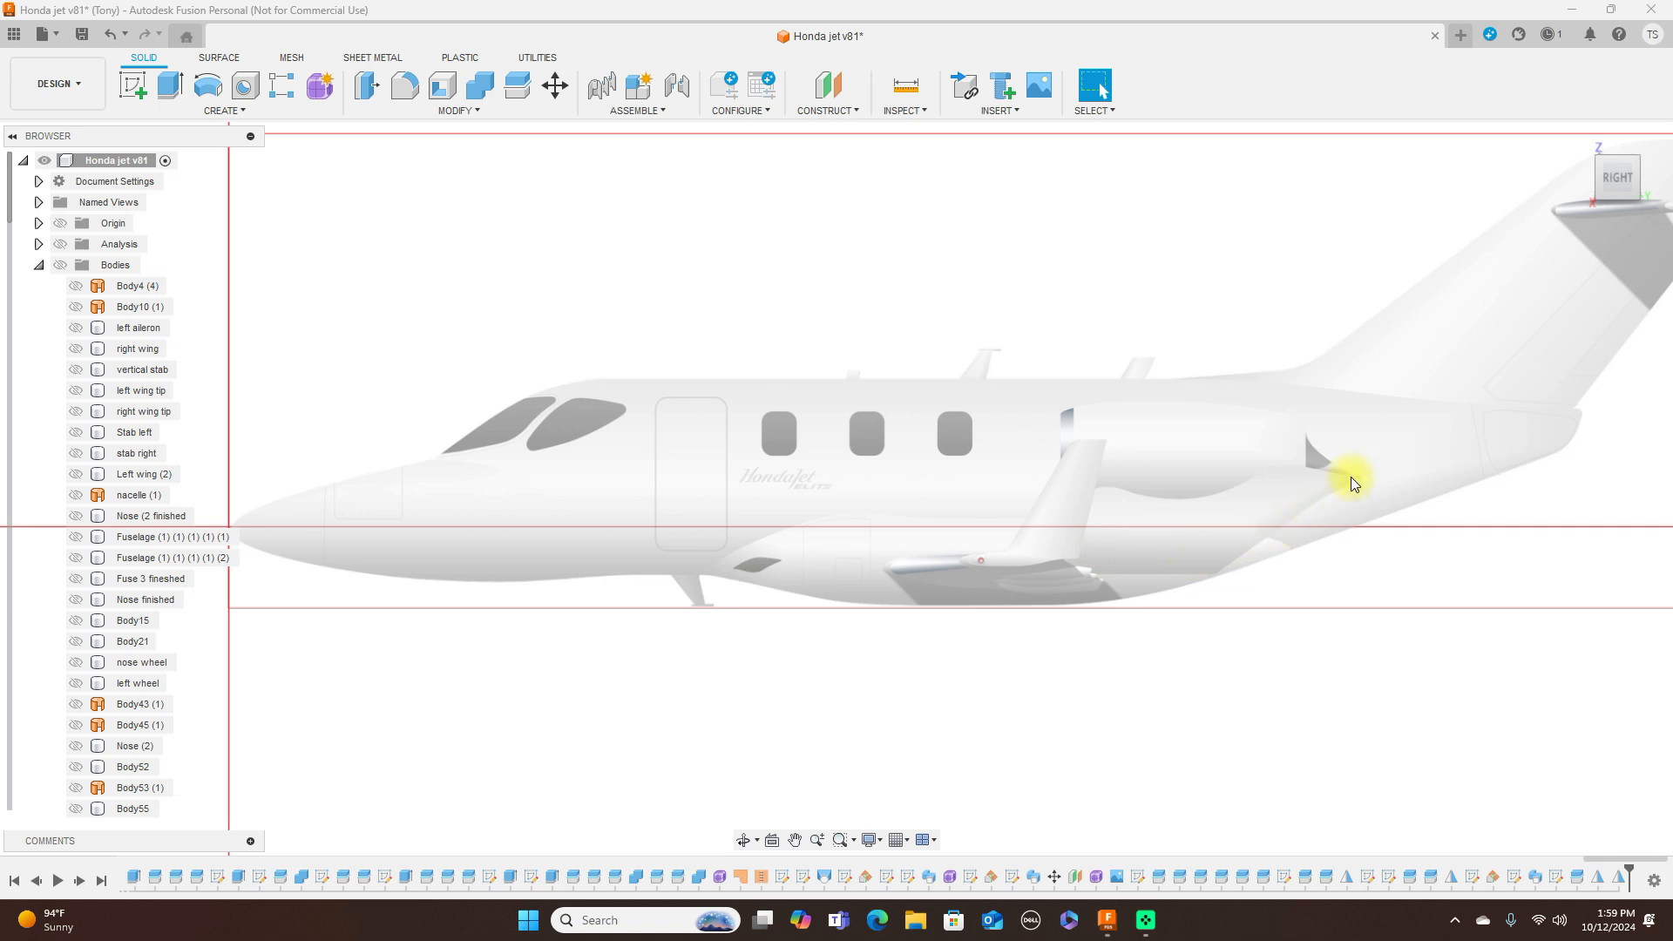
left_click(1584, 178)
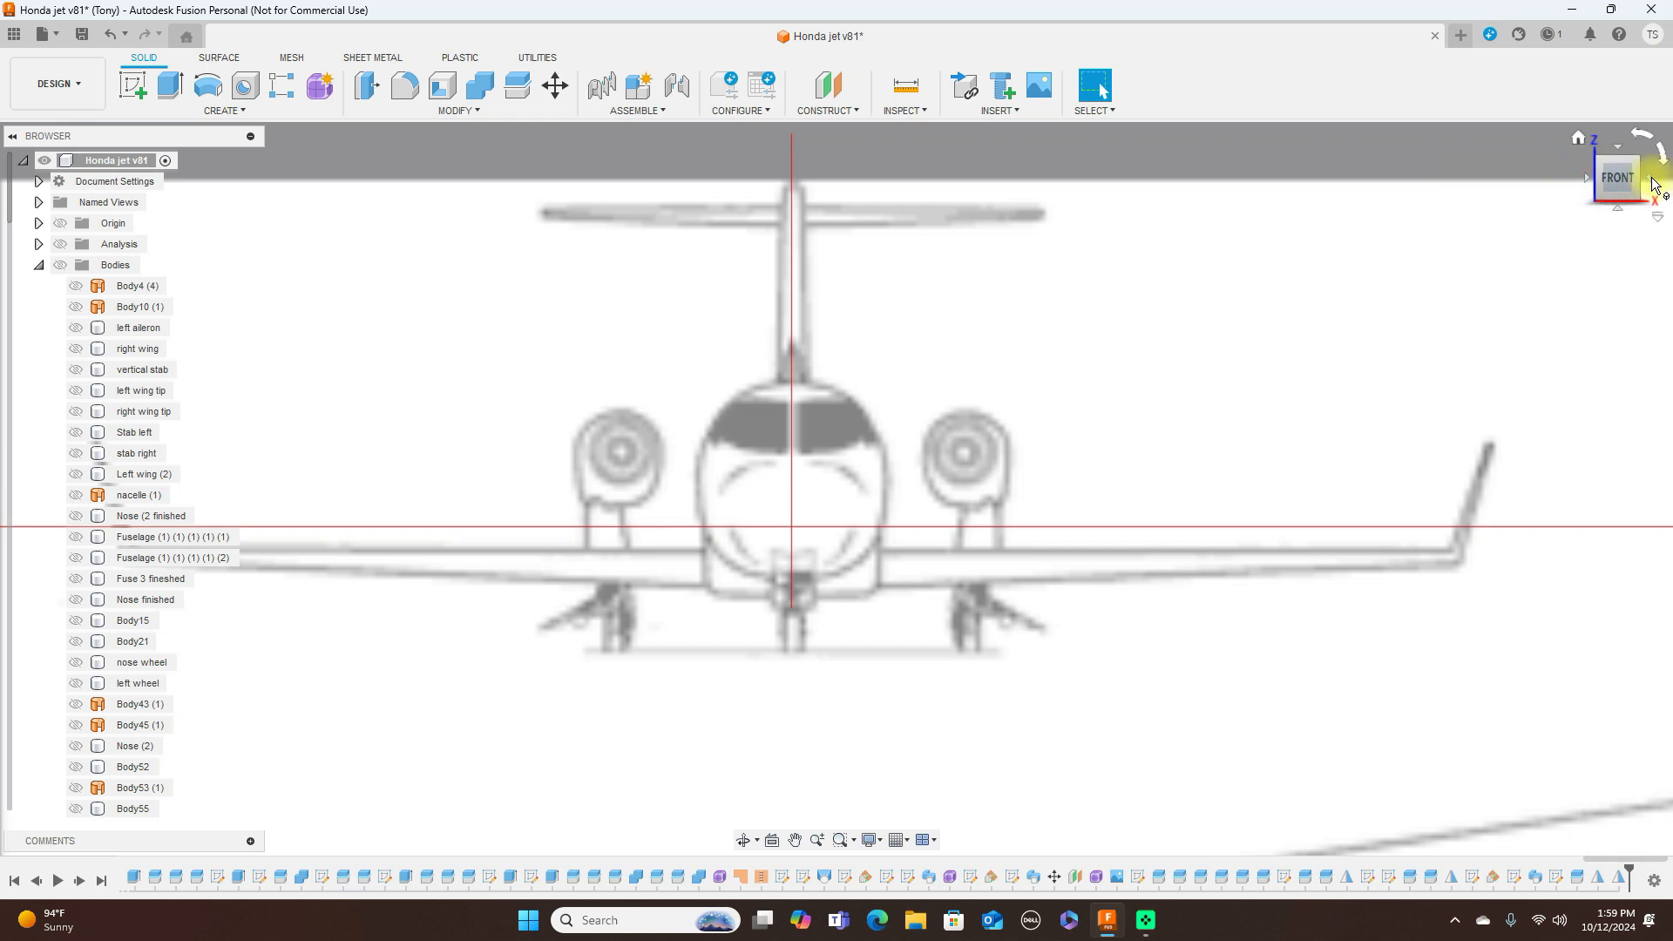
left_click(1655, 184)
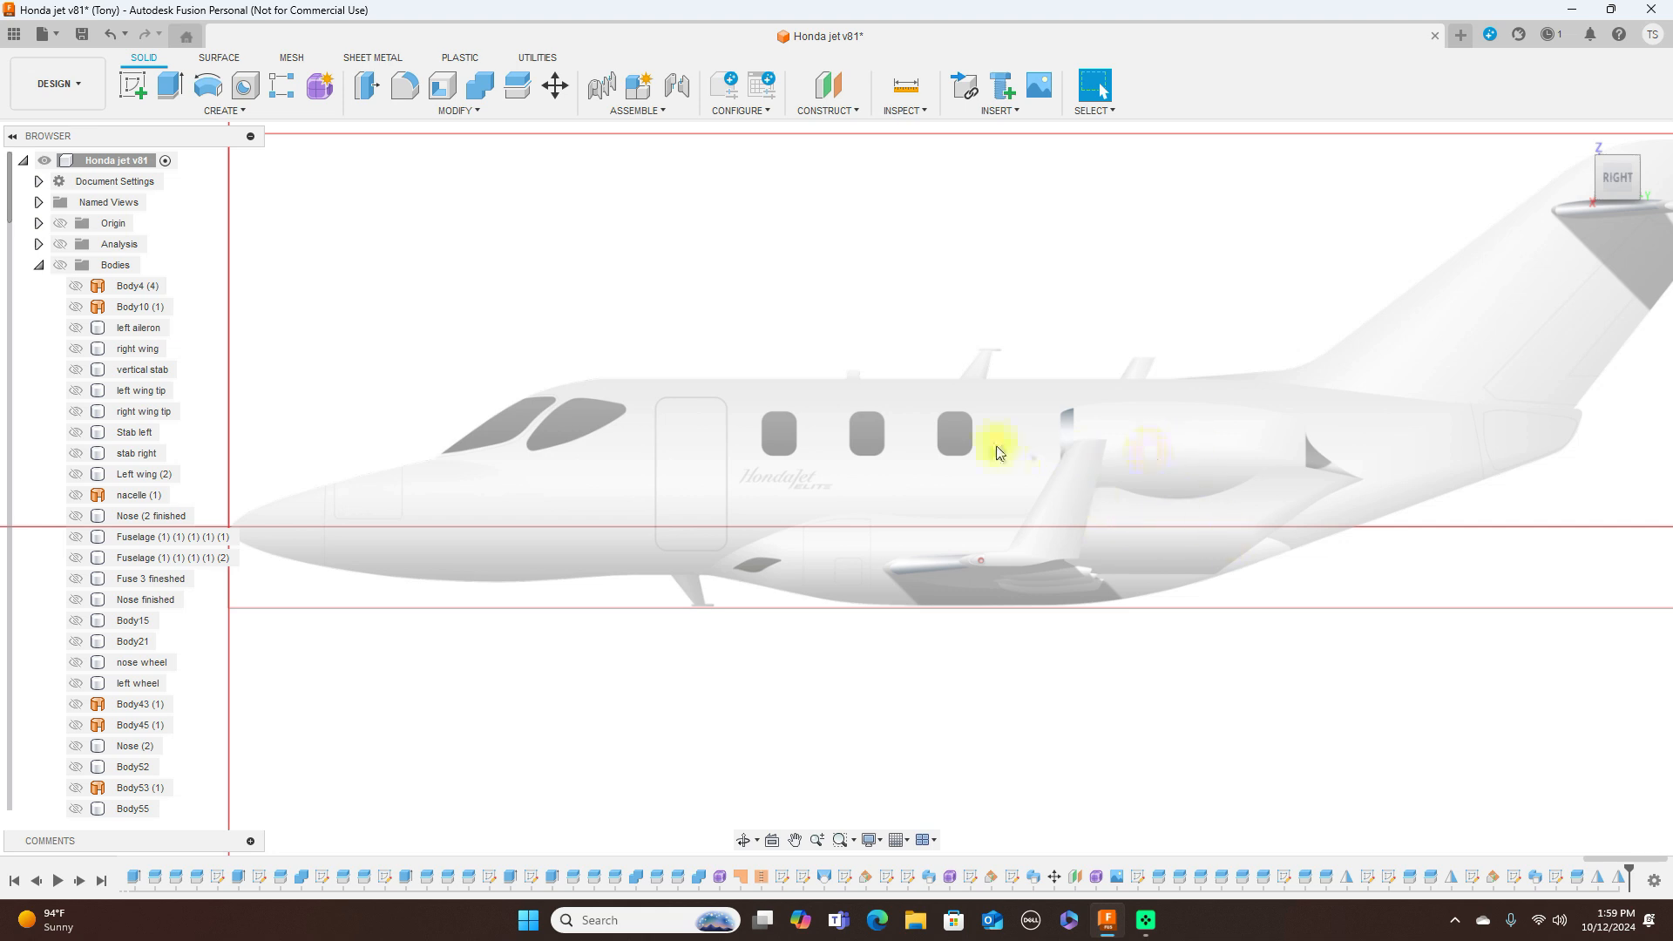
scroll(996, 446, "up", 1)
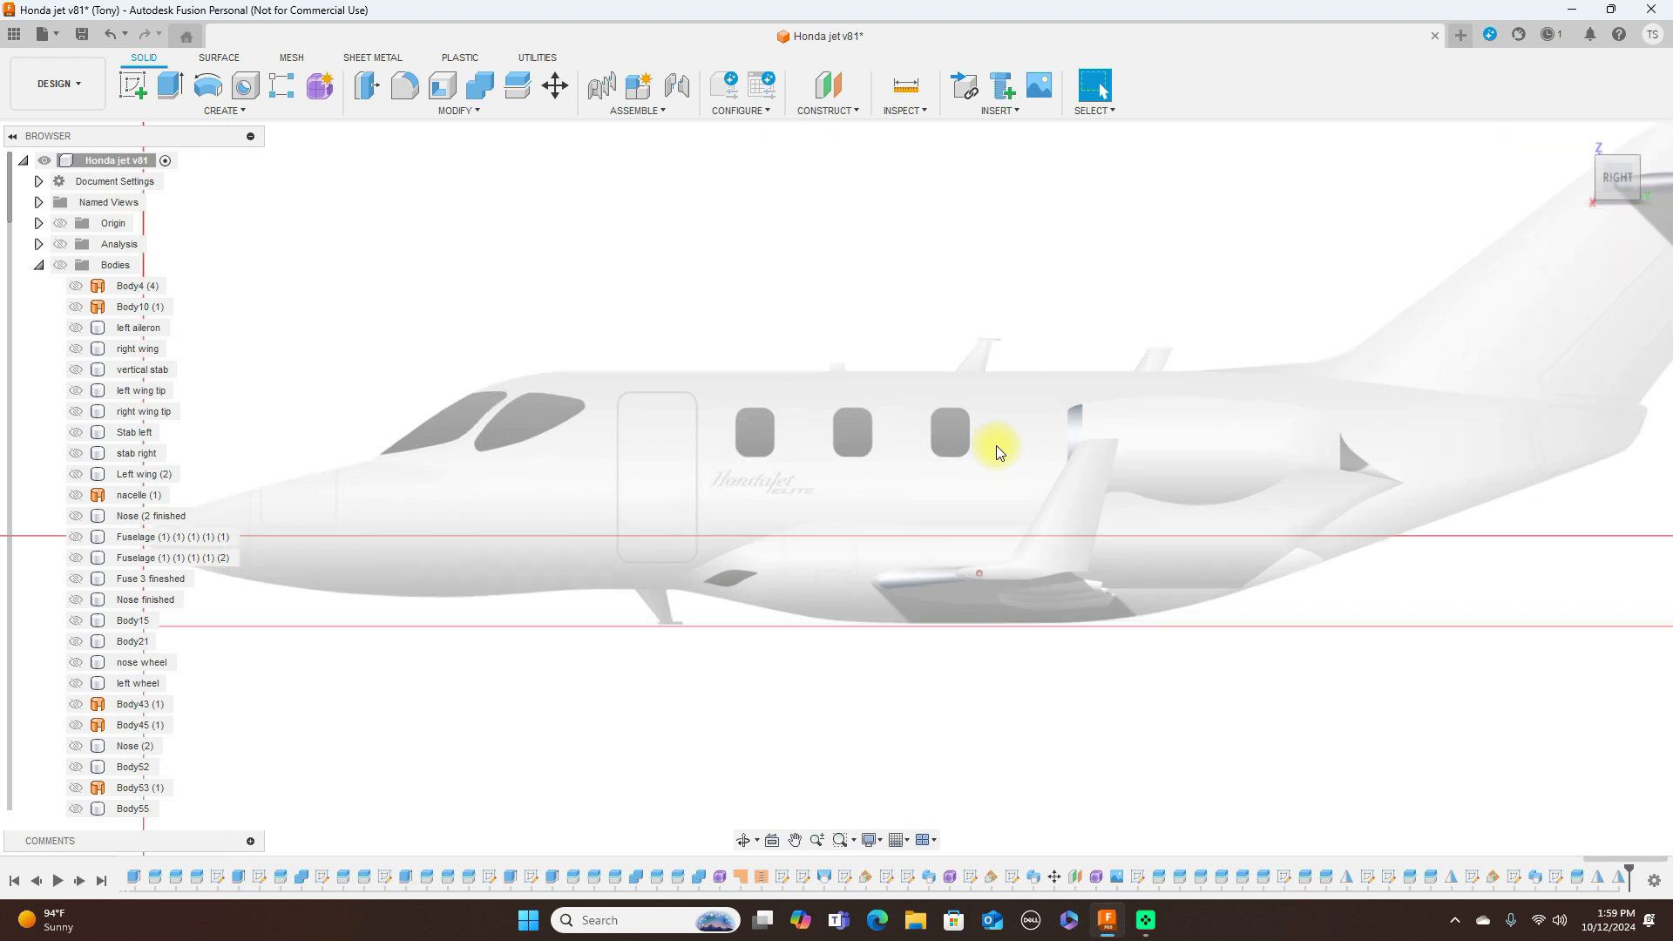
scroll(996, 446, "down", 2)
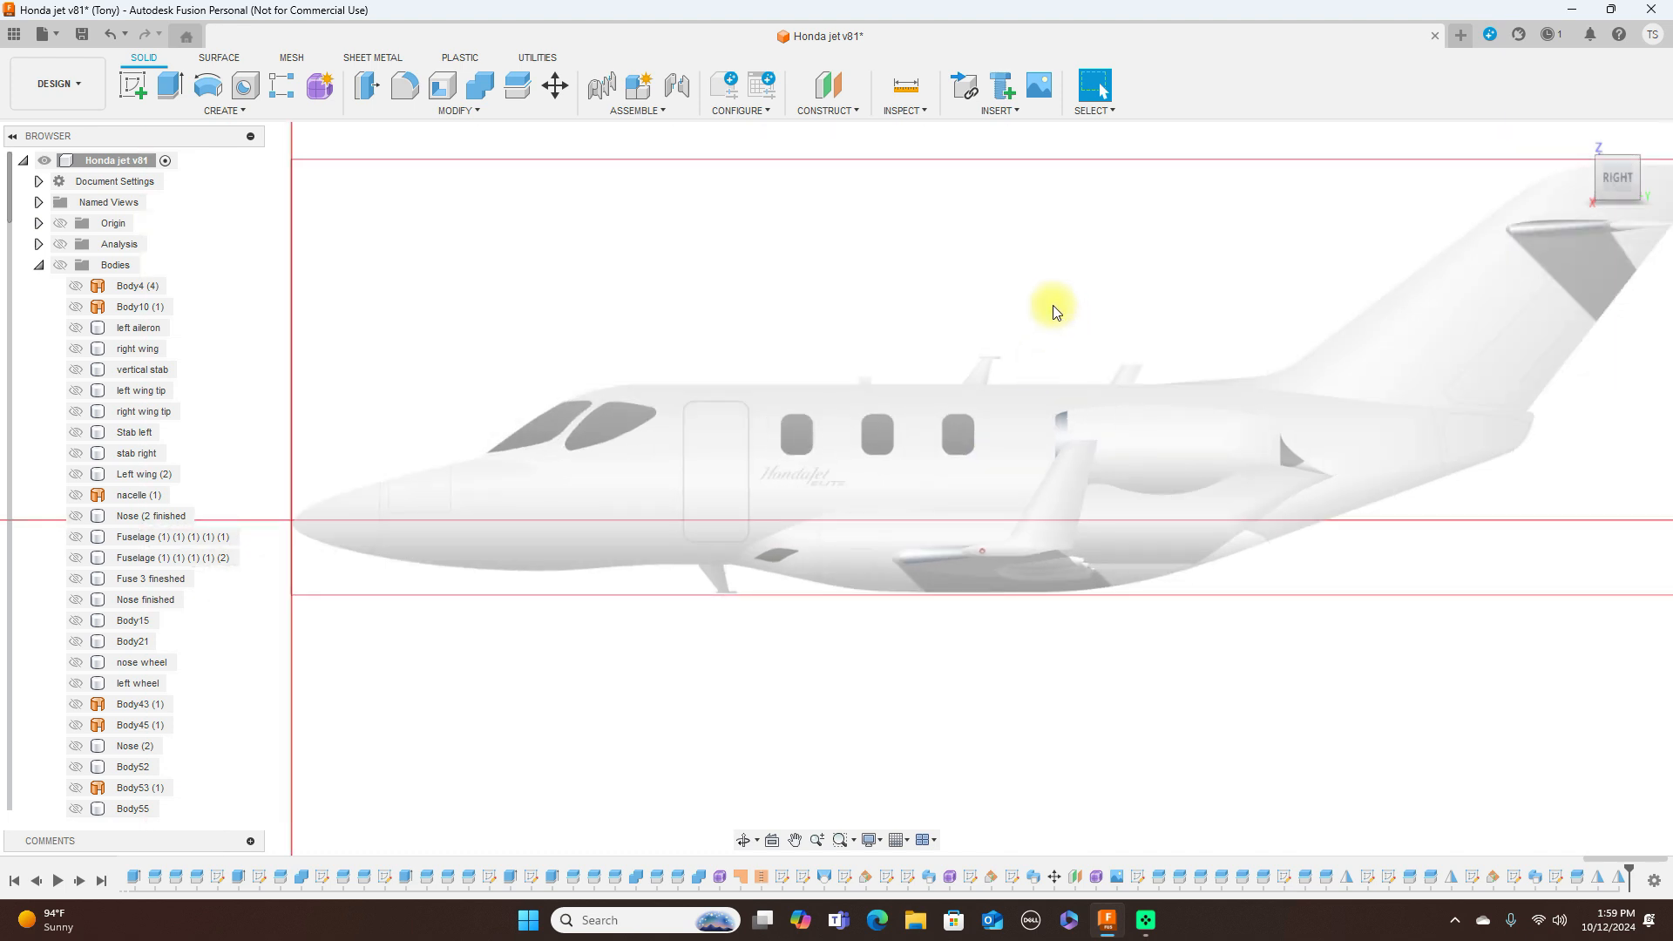
scroll(1044, 301, "up", 1)
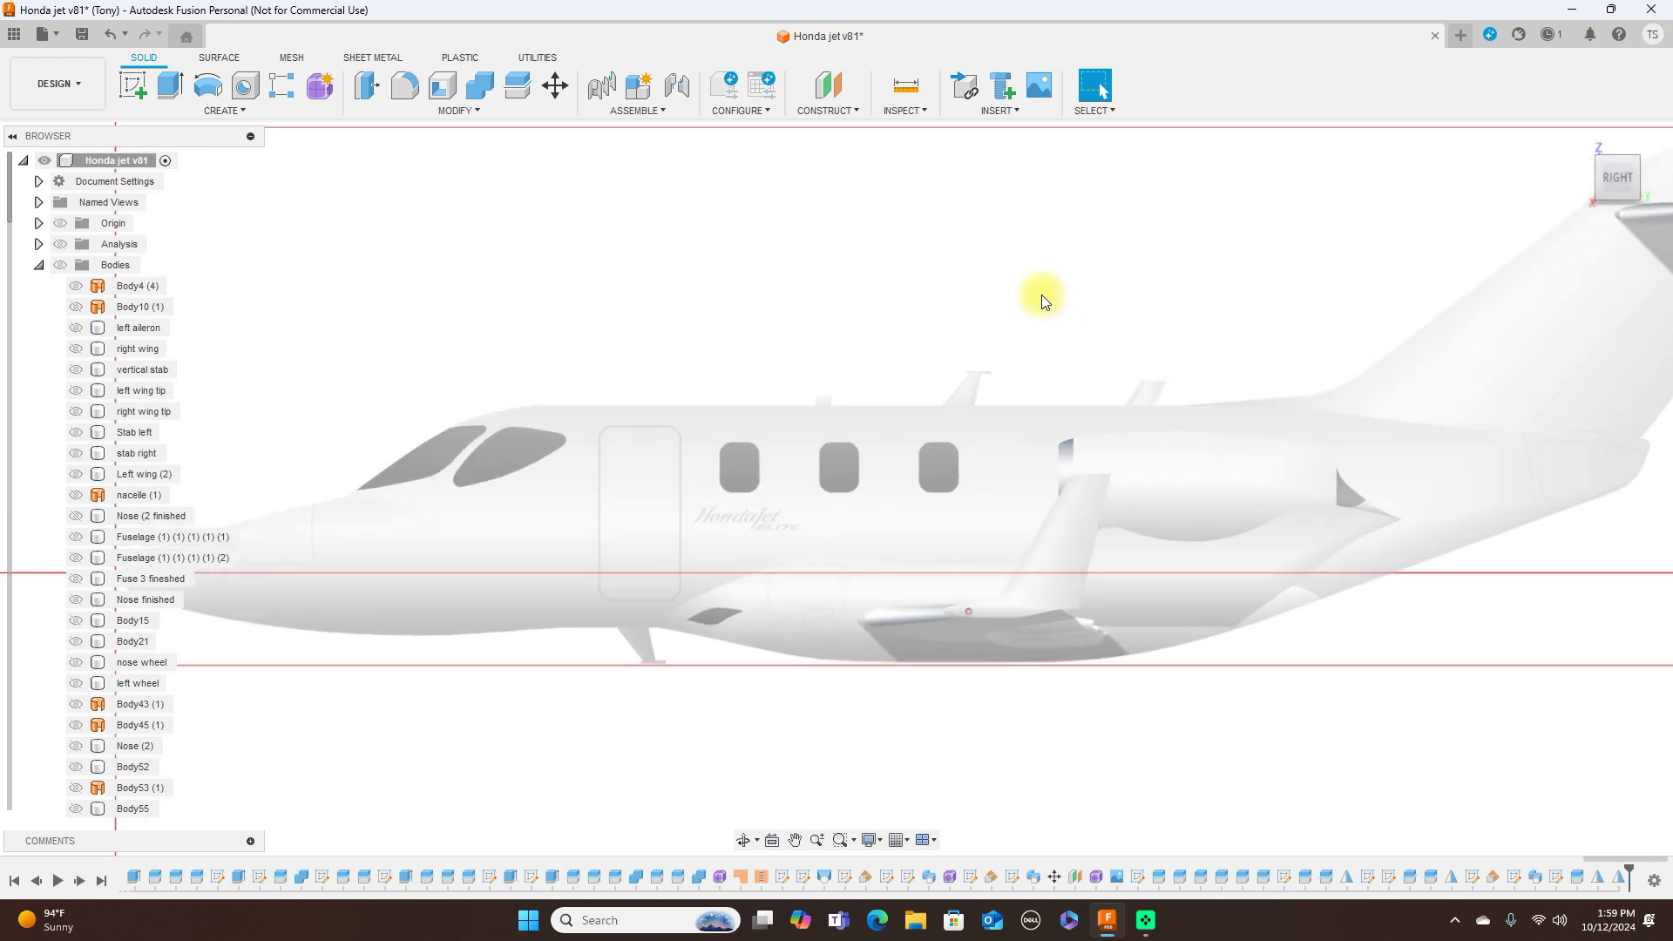
scroll(905, 337, "down", 1)
middle_click_drag(904, 337, 1025, 326)
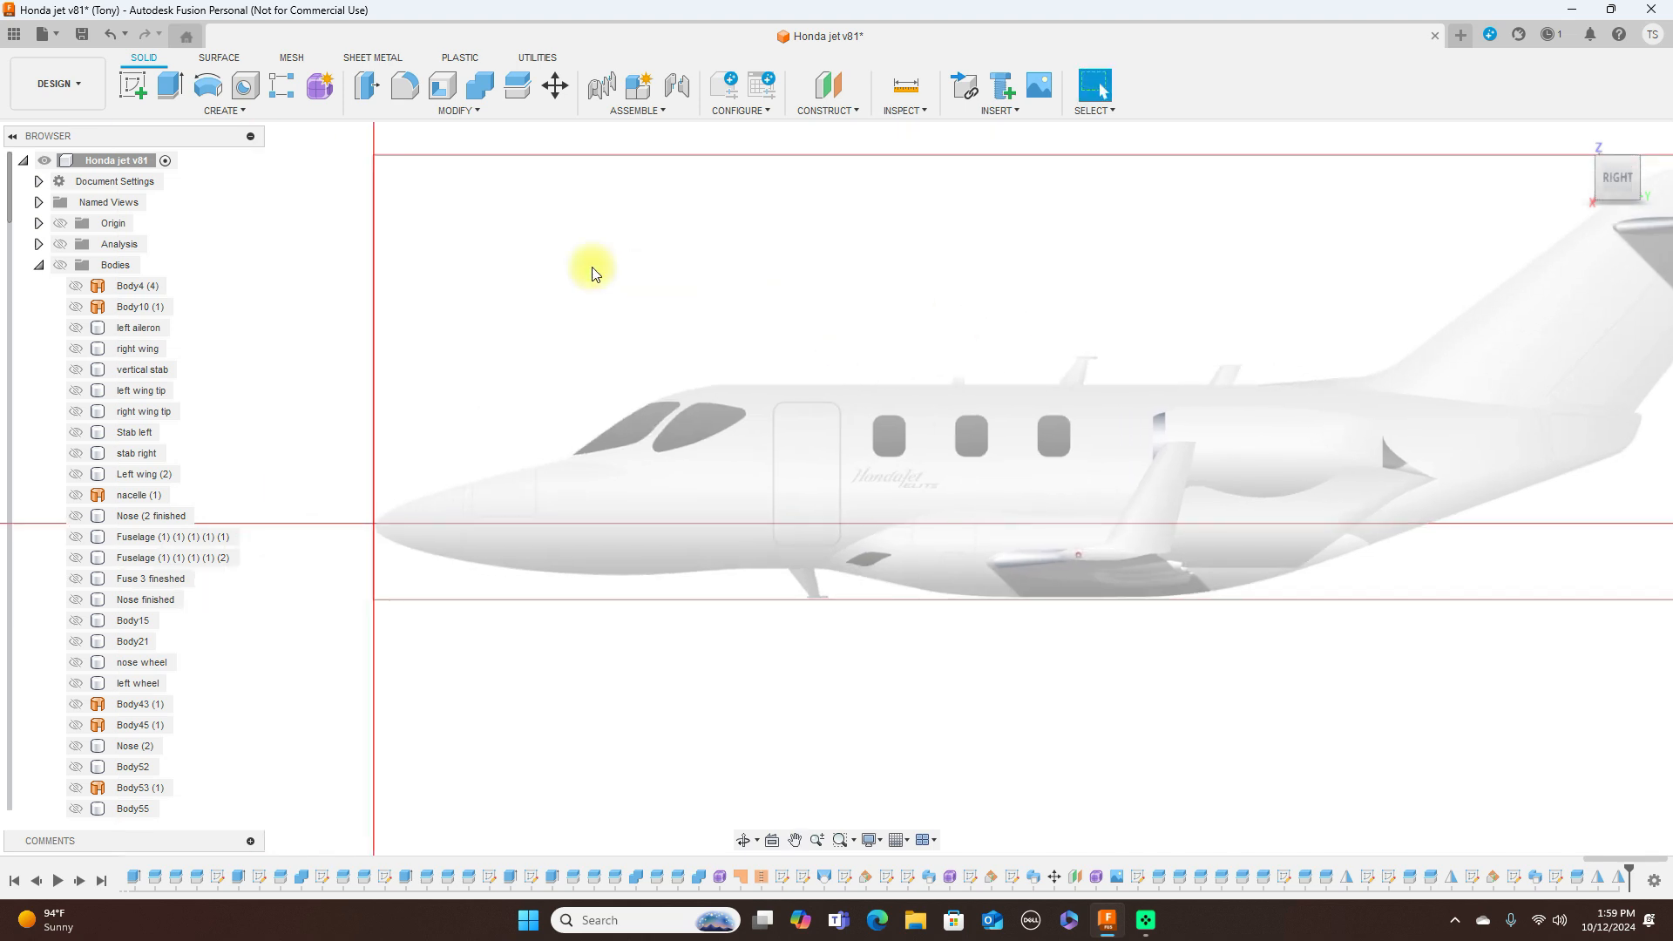
On the side-view origin plane, sketch a two-point rectangle about 36 by 45 mm around the cabin window nearest the door
left_click(133, 85)
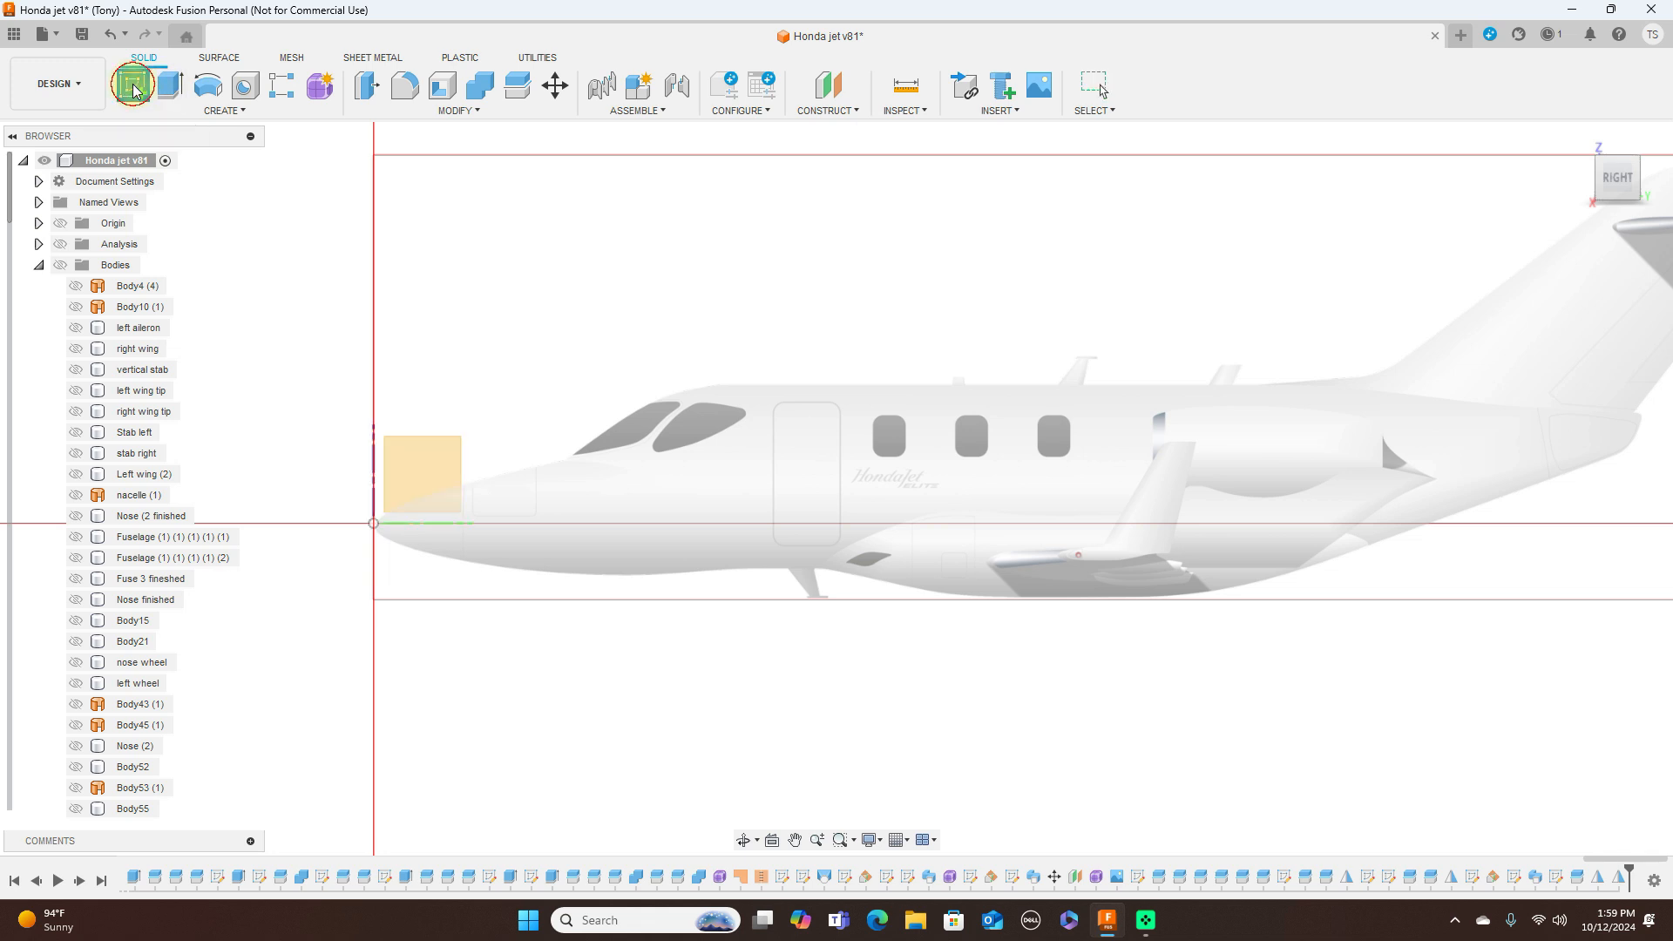
left_click(445, 470)
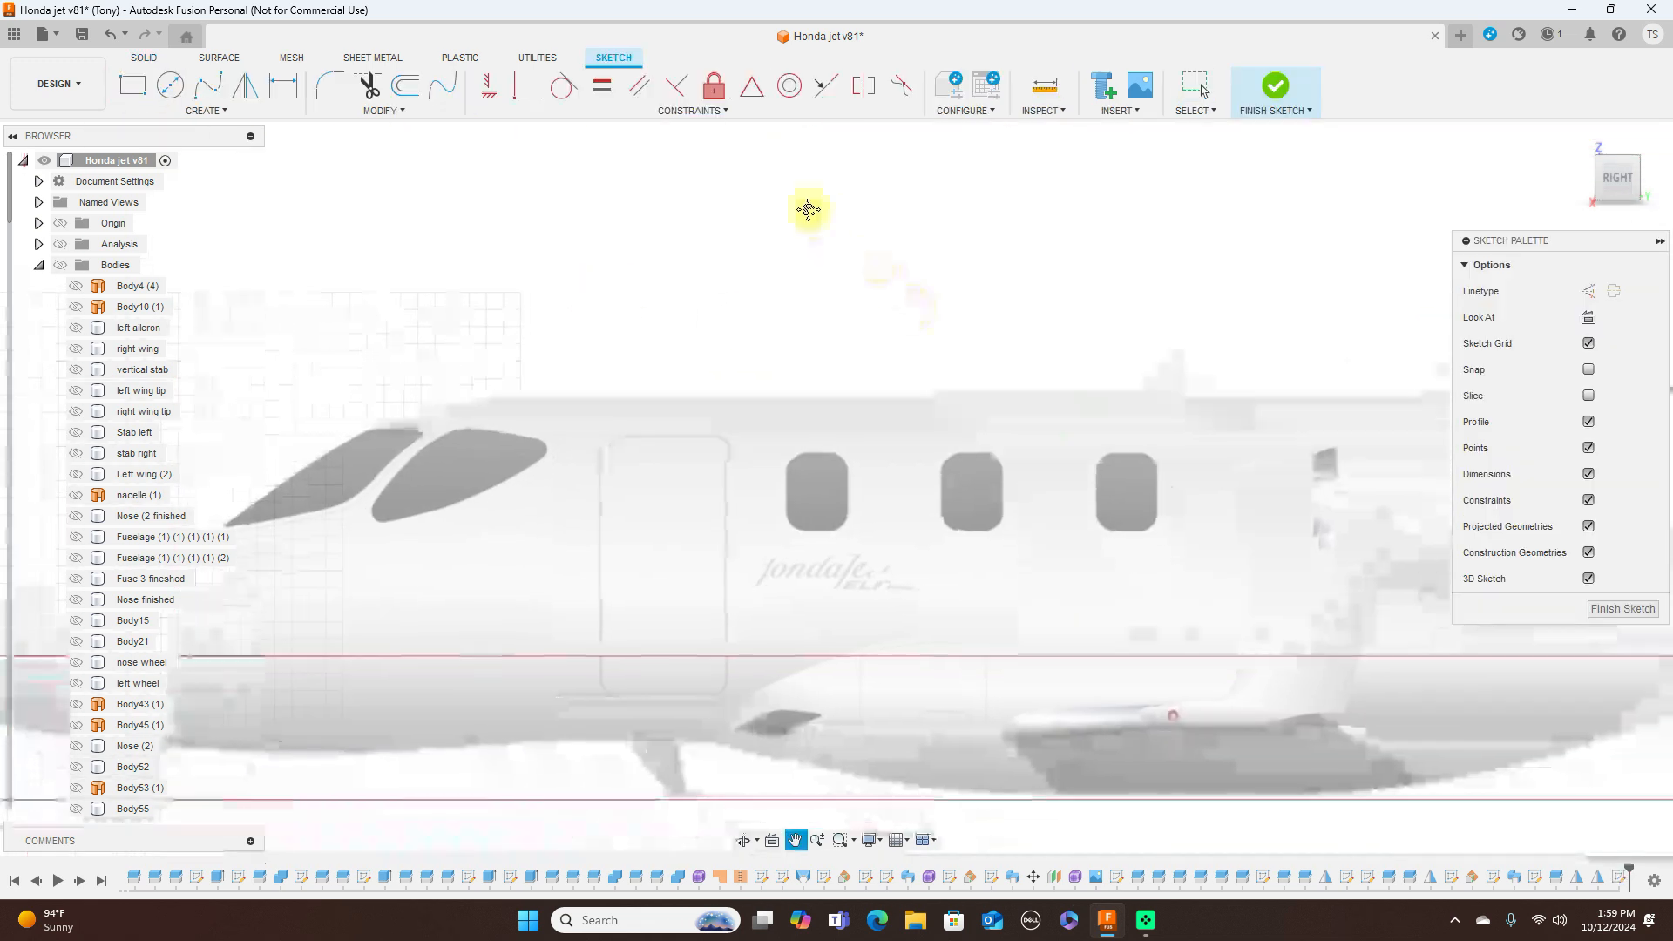
left_click(132, 85)
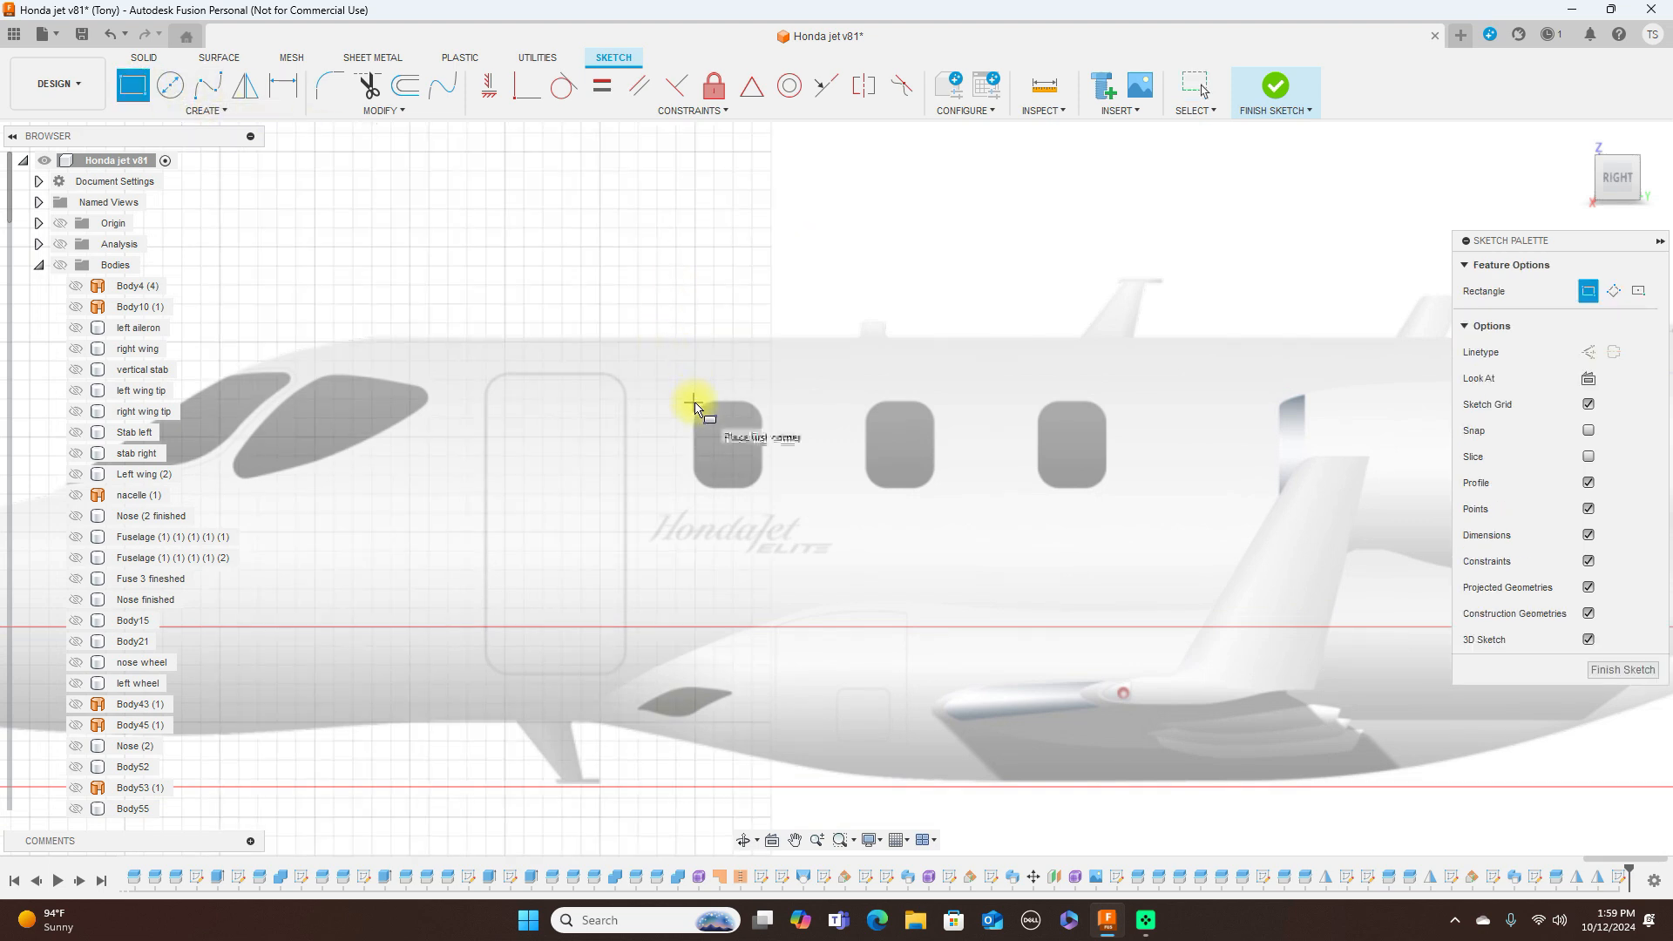
left_click(694, 405)
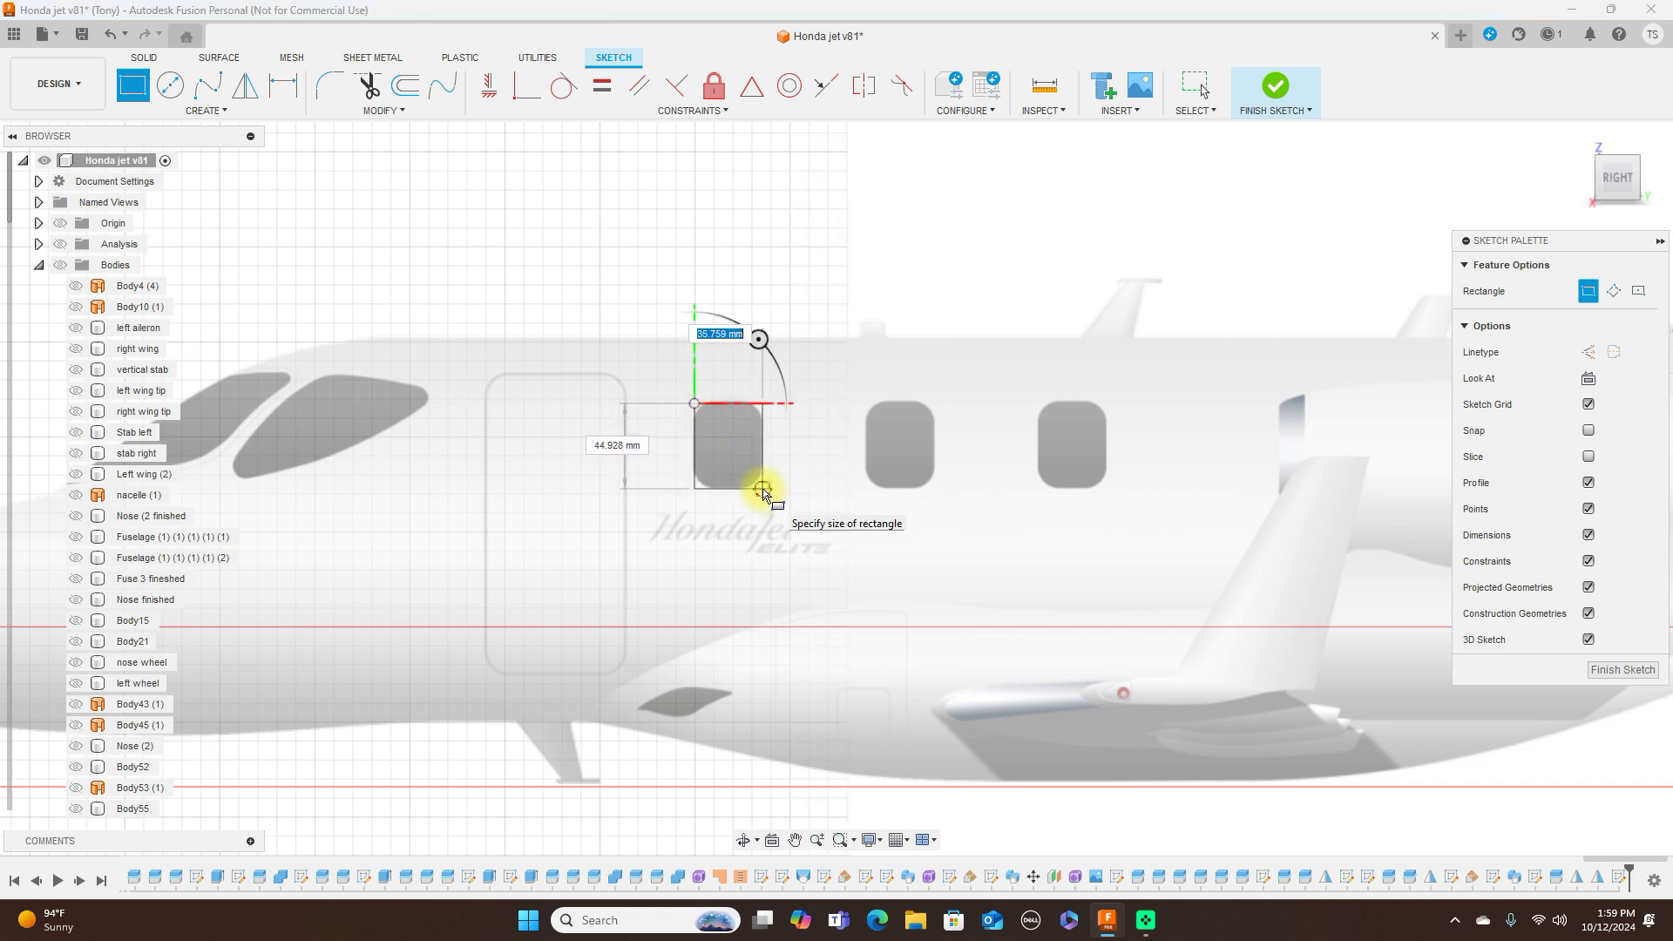
left_click(764, 494)
right_click(763, 494)
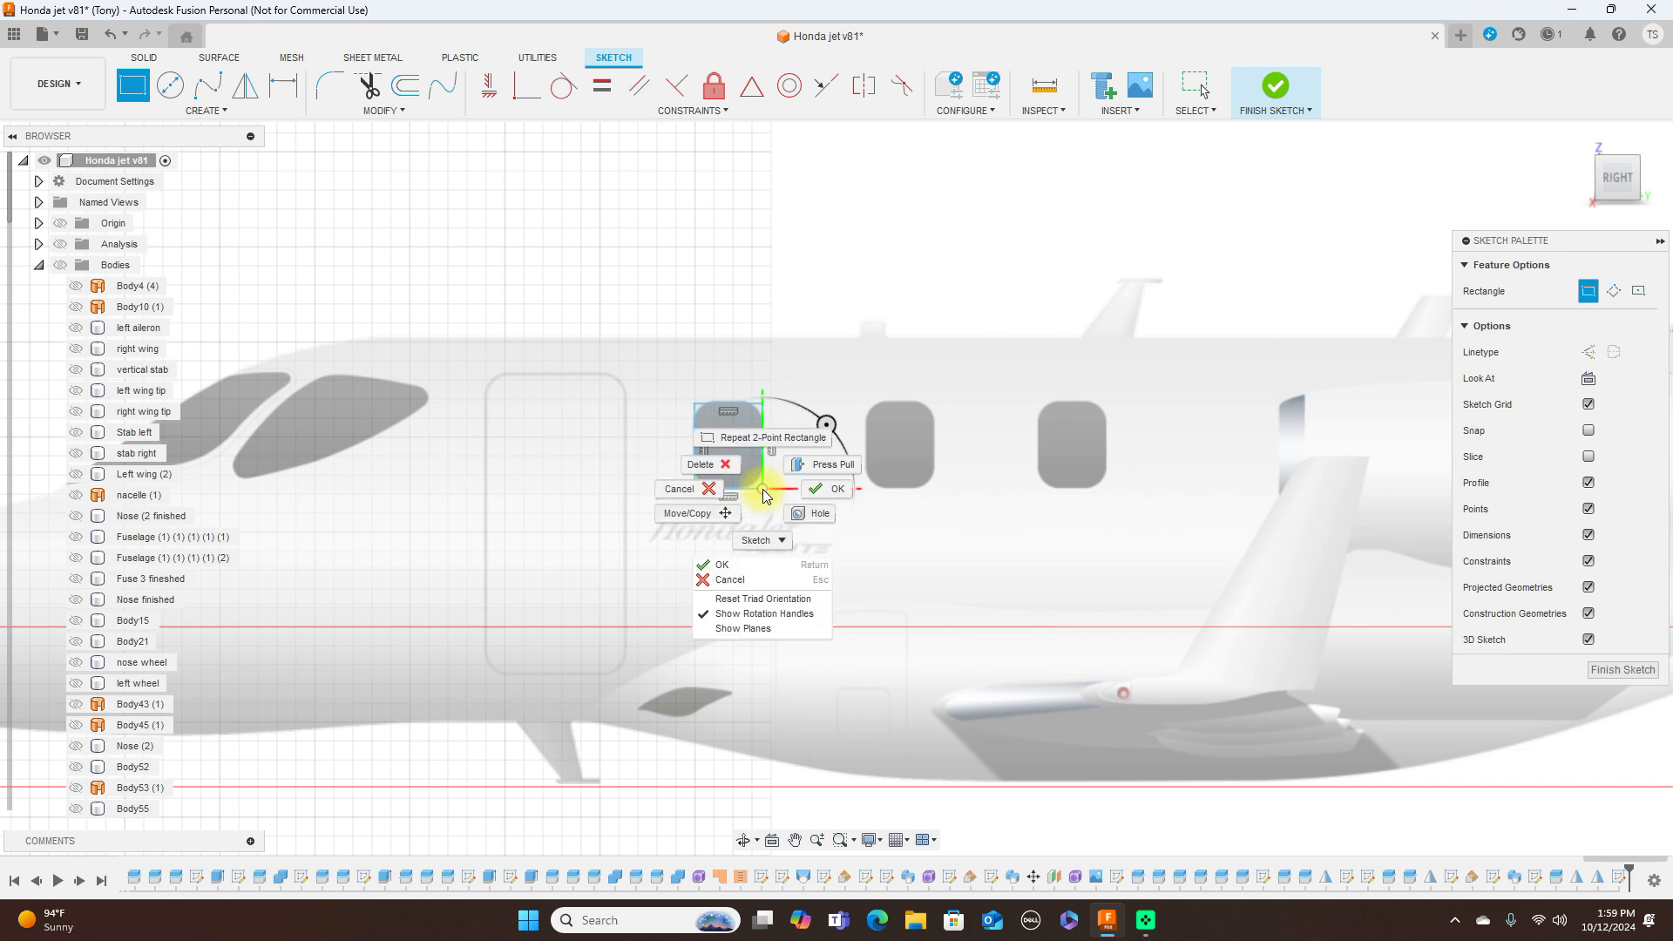
left_click(808, 484)
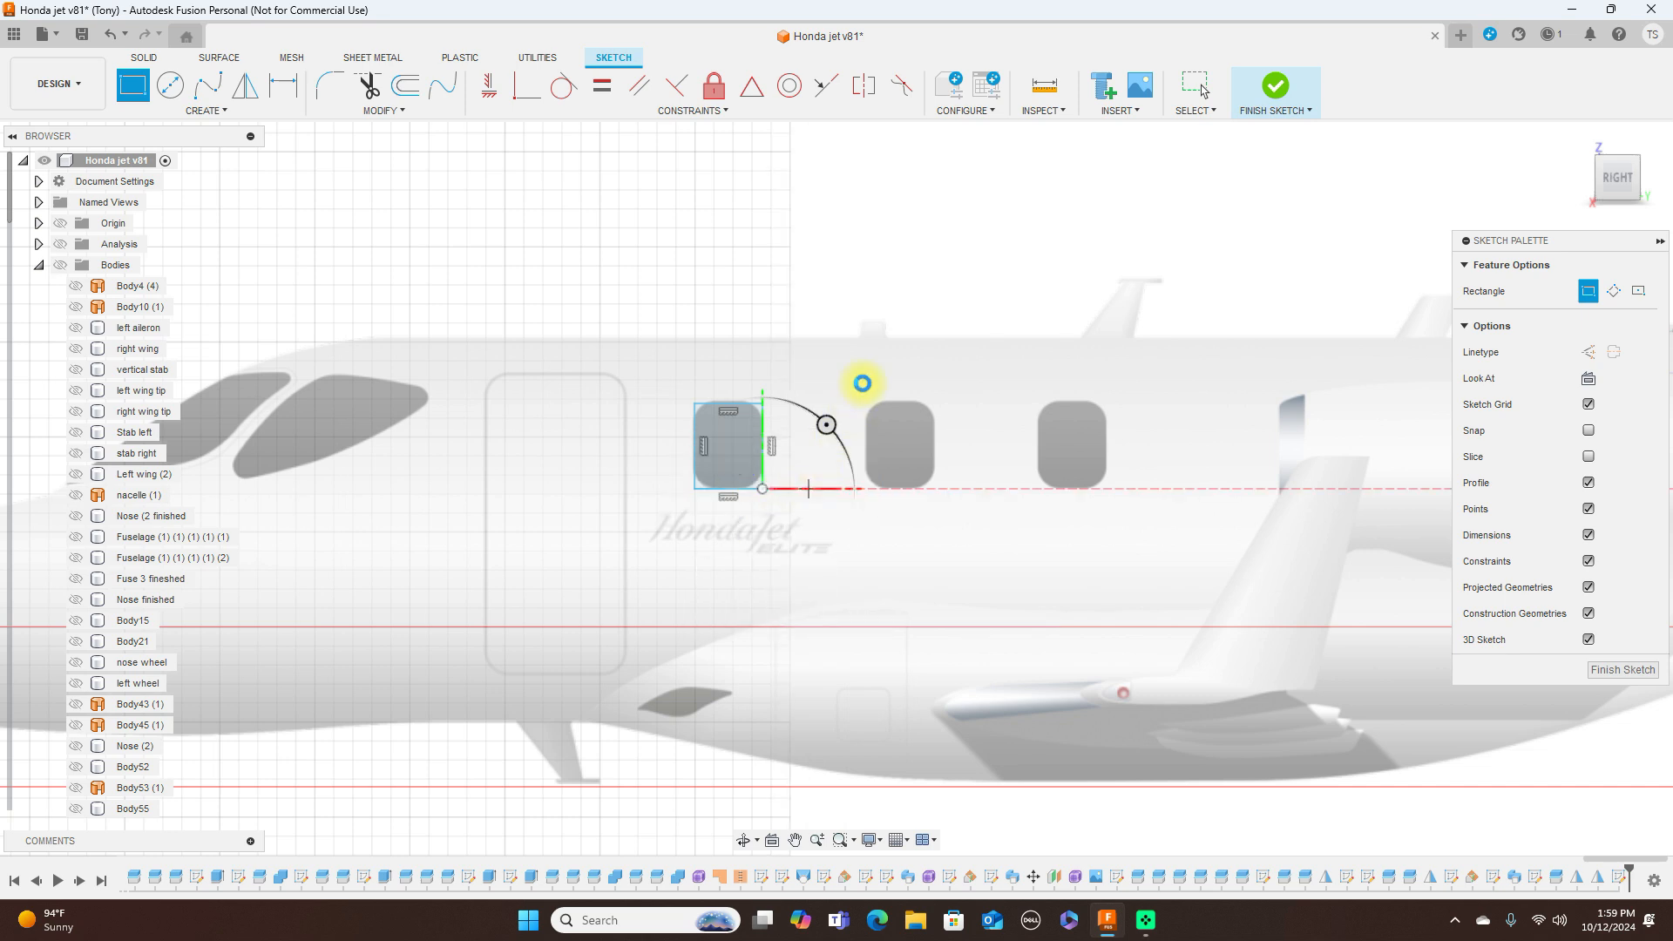
key("Escape")
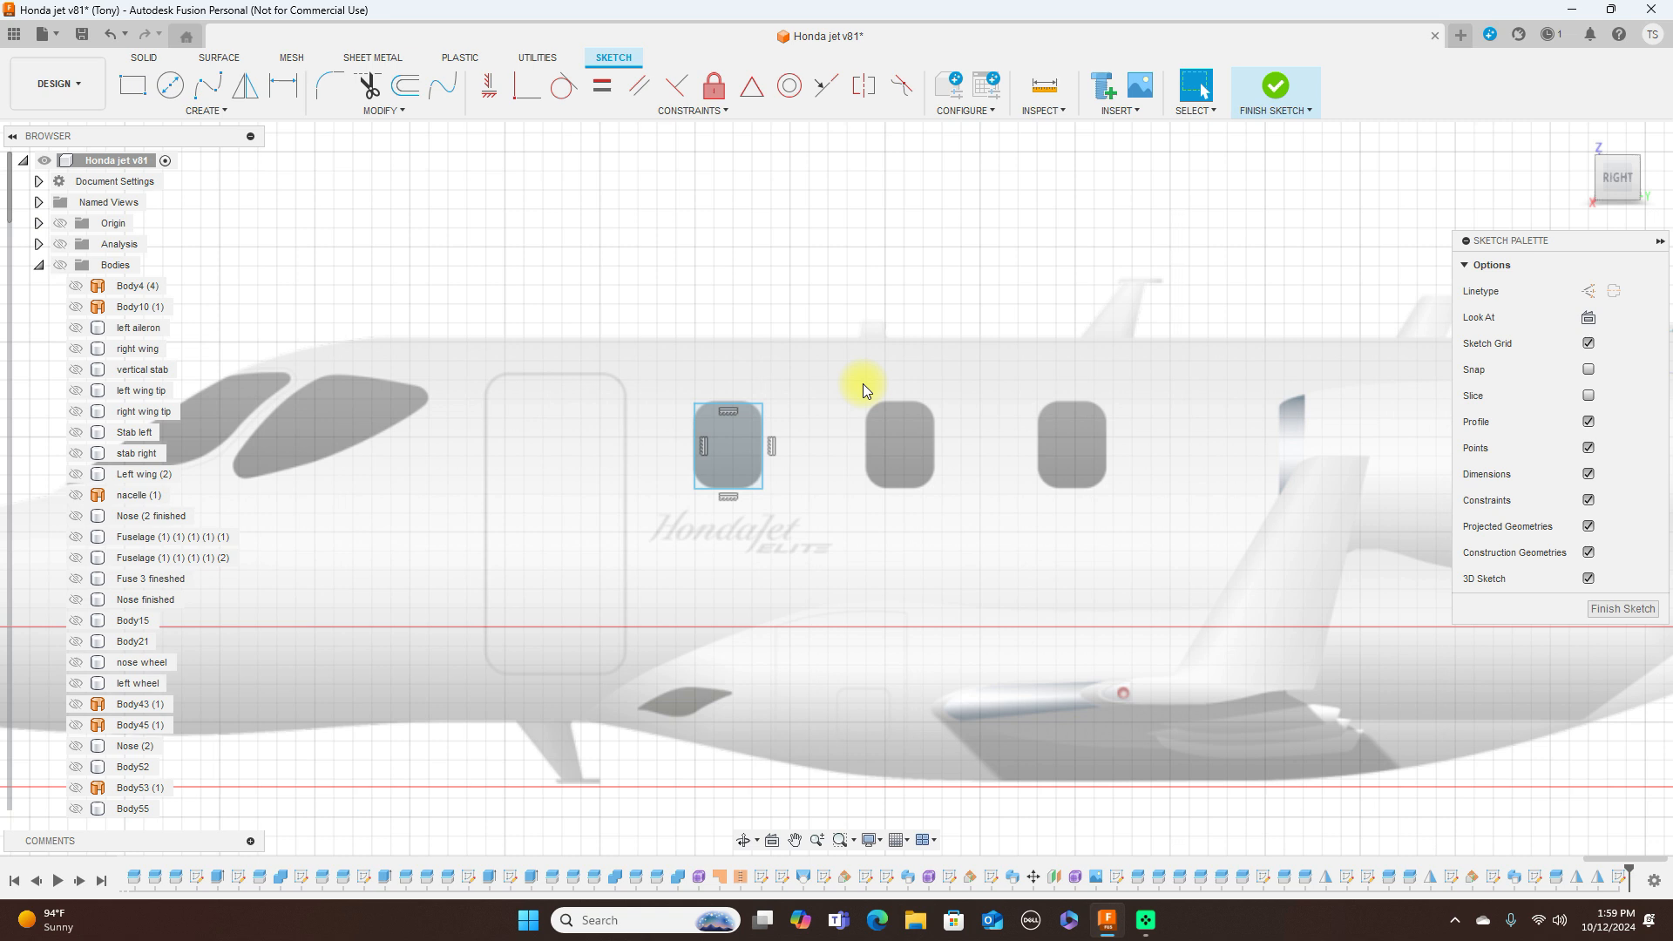
Fillet all four corners of the window rectangle with a 10 mm radius
scroll(744, 324, "down", 2)
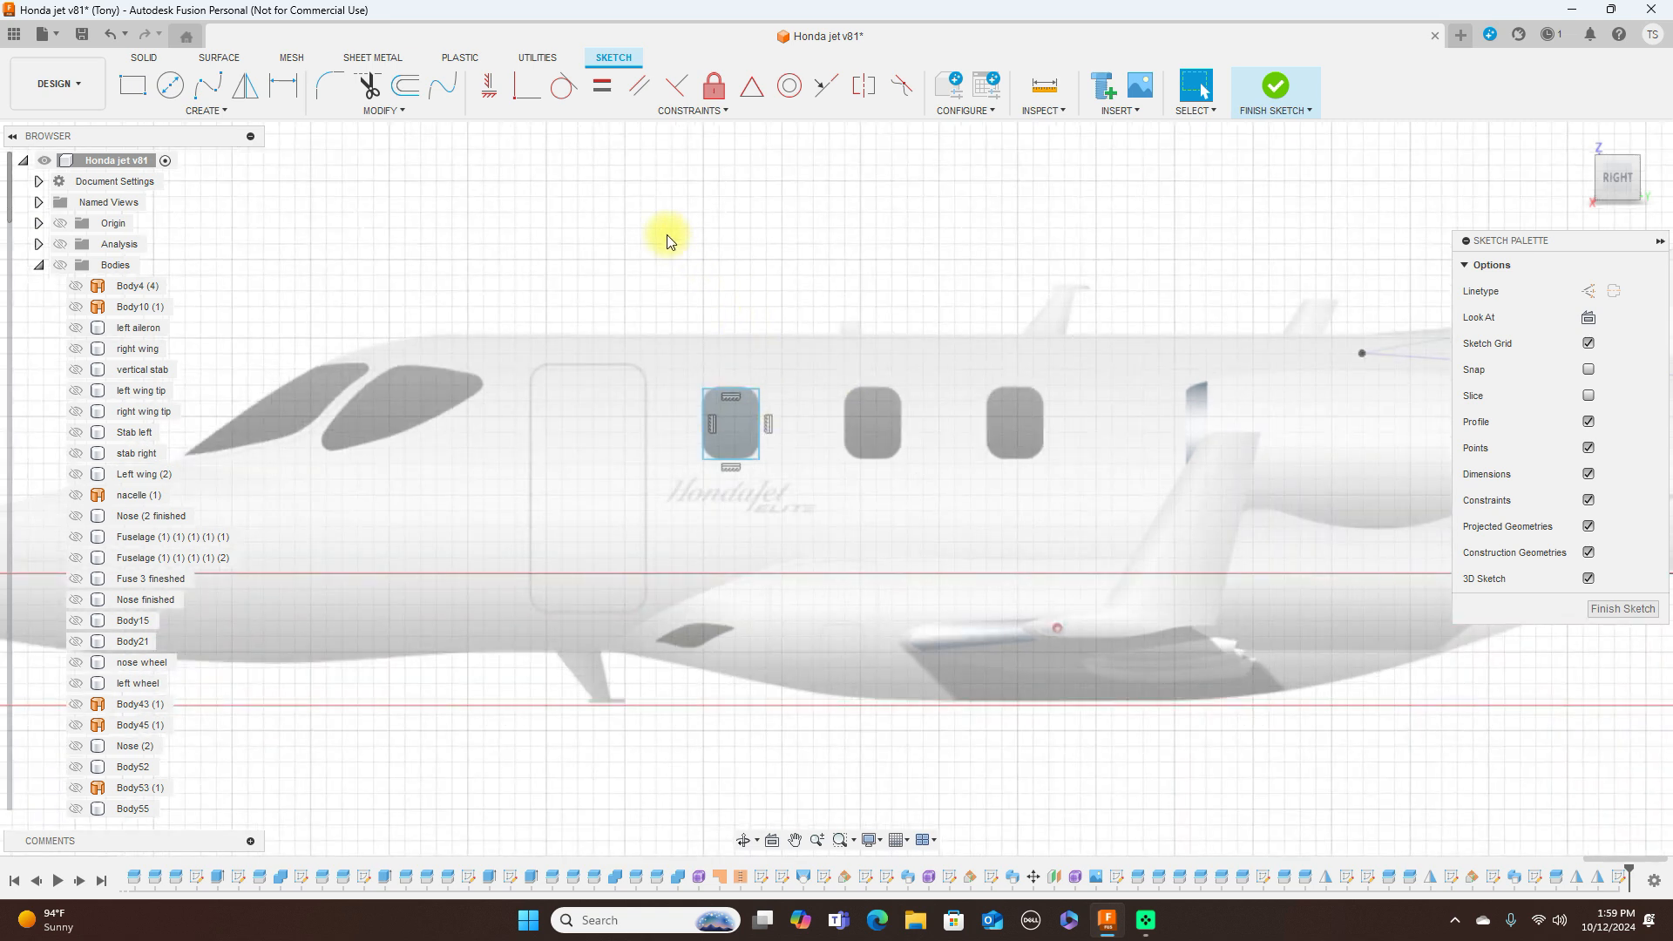
scroll(799, 250, "up", 6)
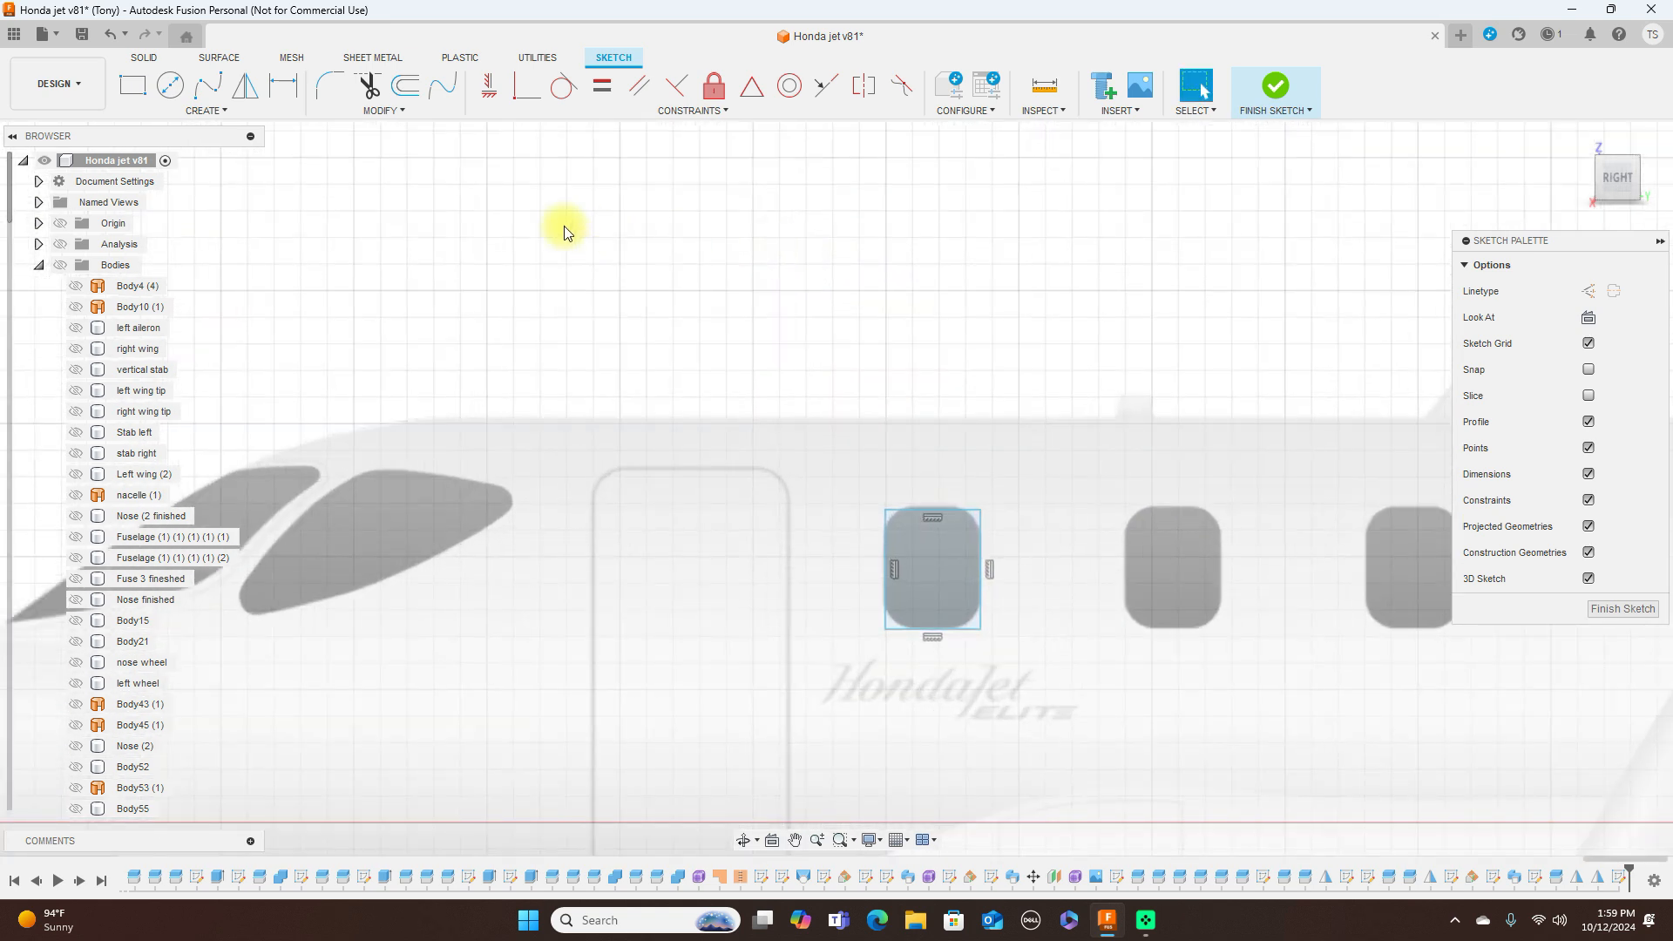
left_click(322, 87)
left_click(888, 513)
left_click(981, 514)
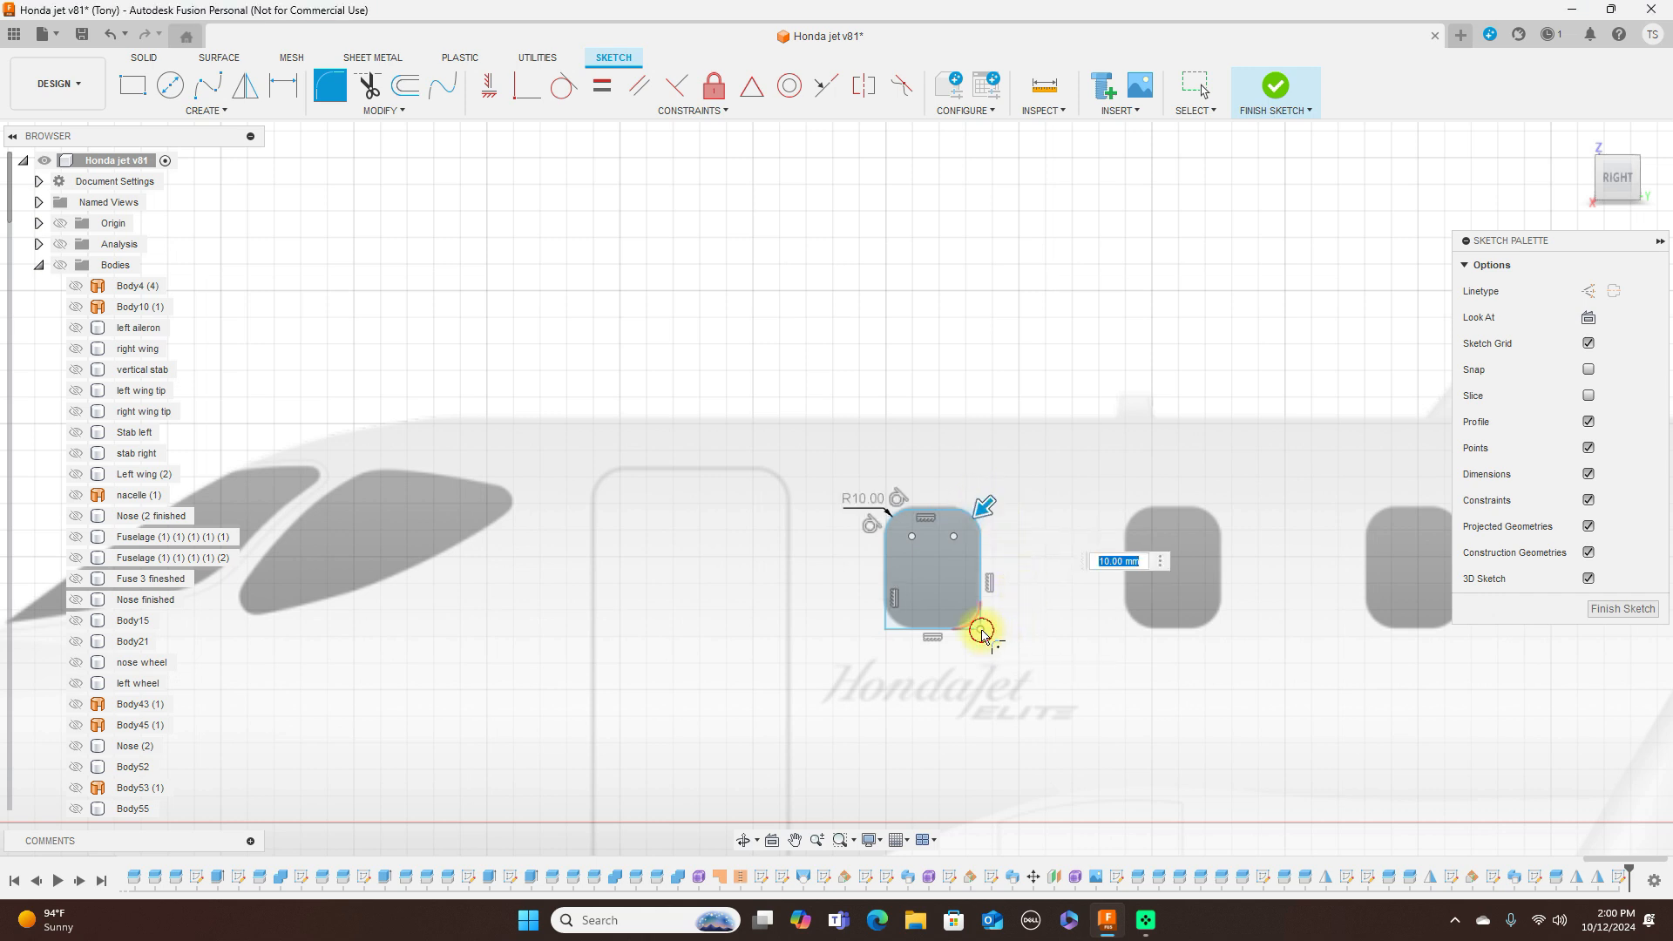
left_click(981, 631)
left_click(885, 631)
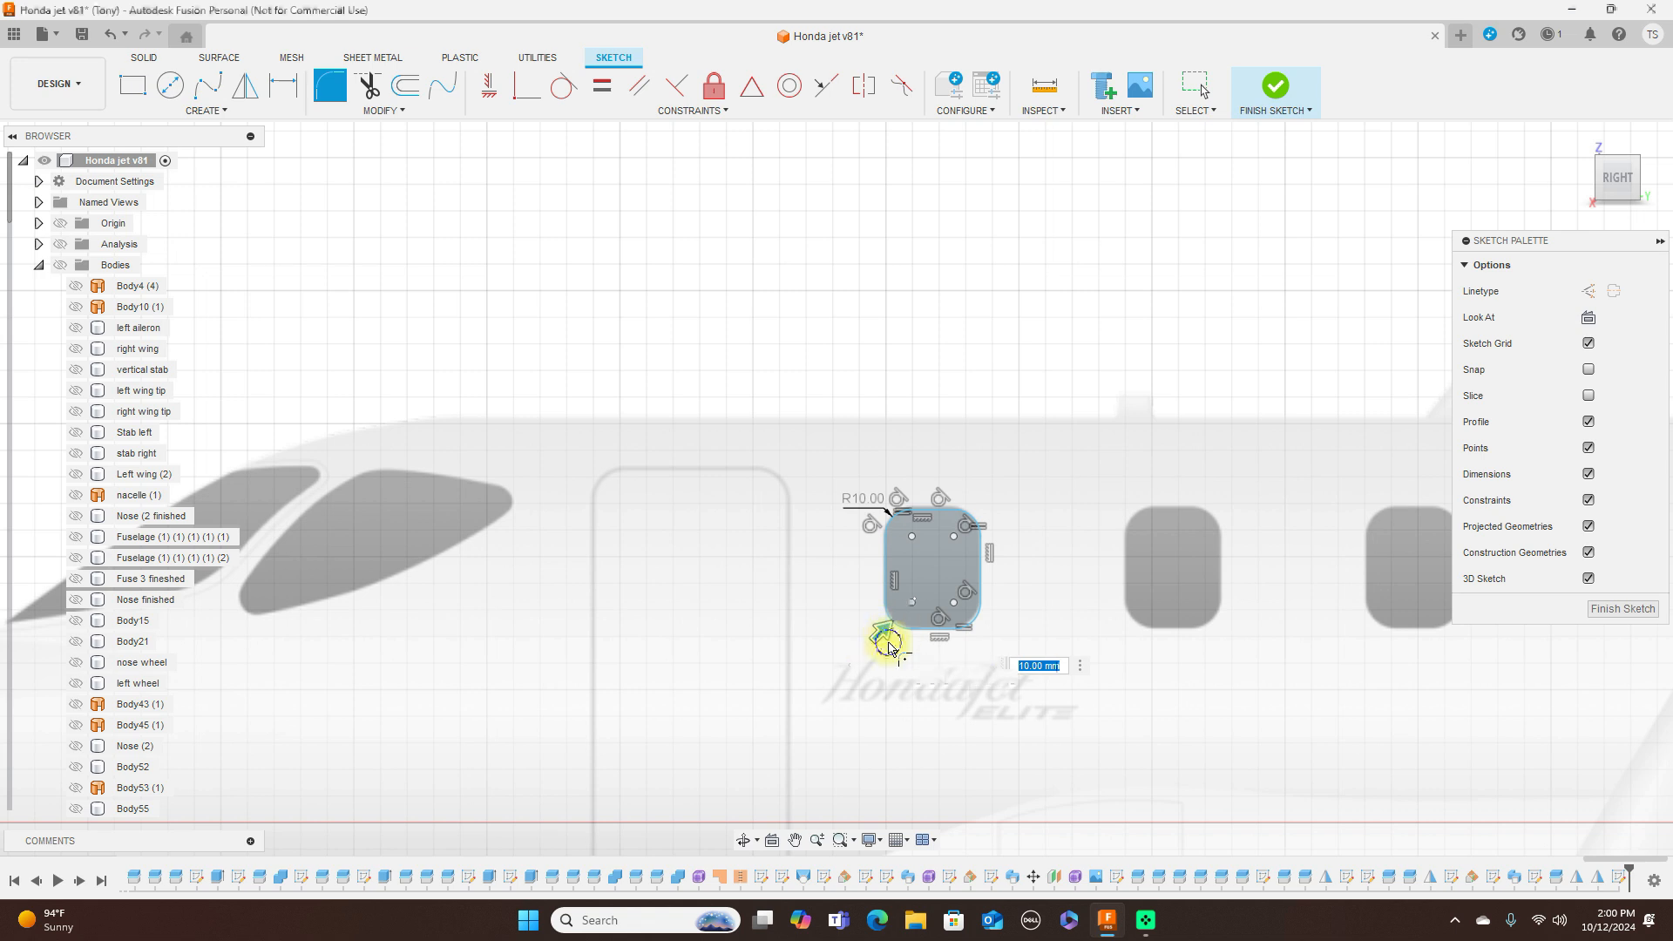
right_click(889, 647)
left_click(936, 642)
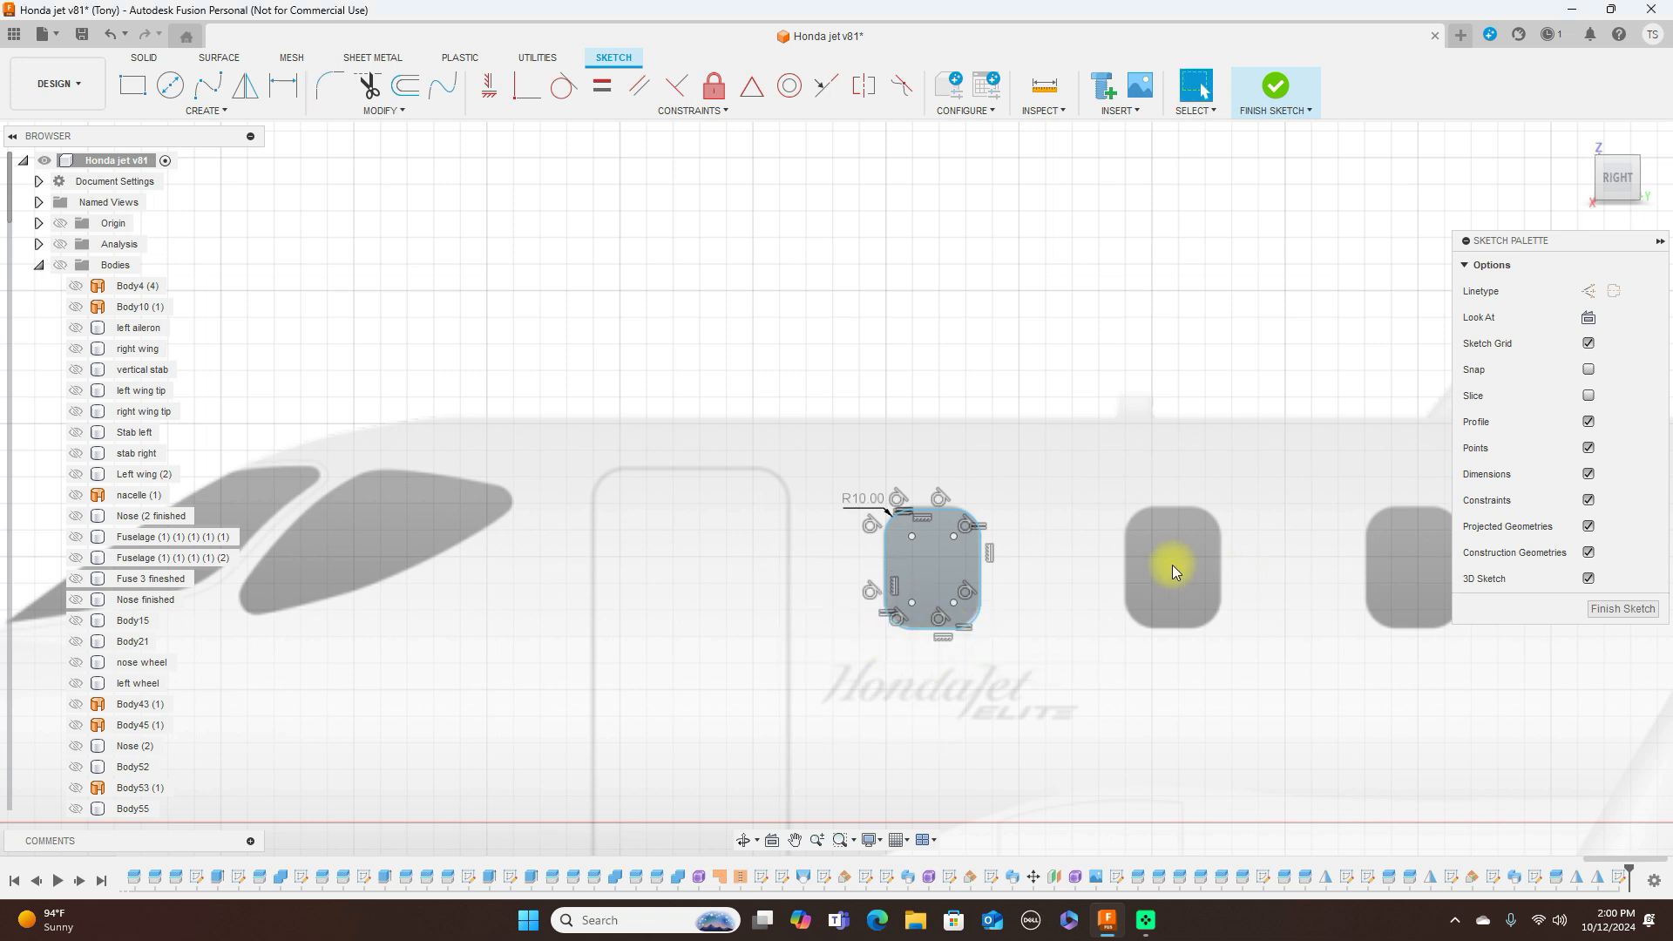
Finish the window sketch and show the jet's bodies again
scroll(1176, 562, "down", 2)
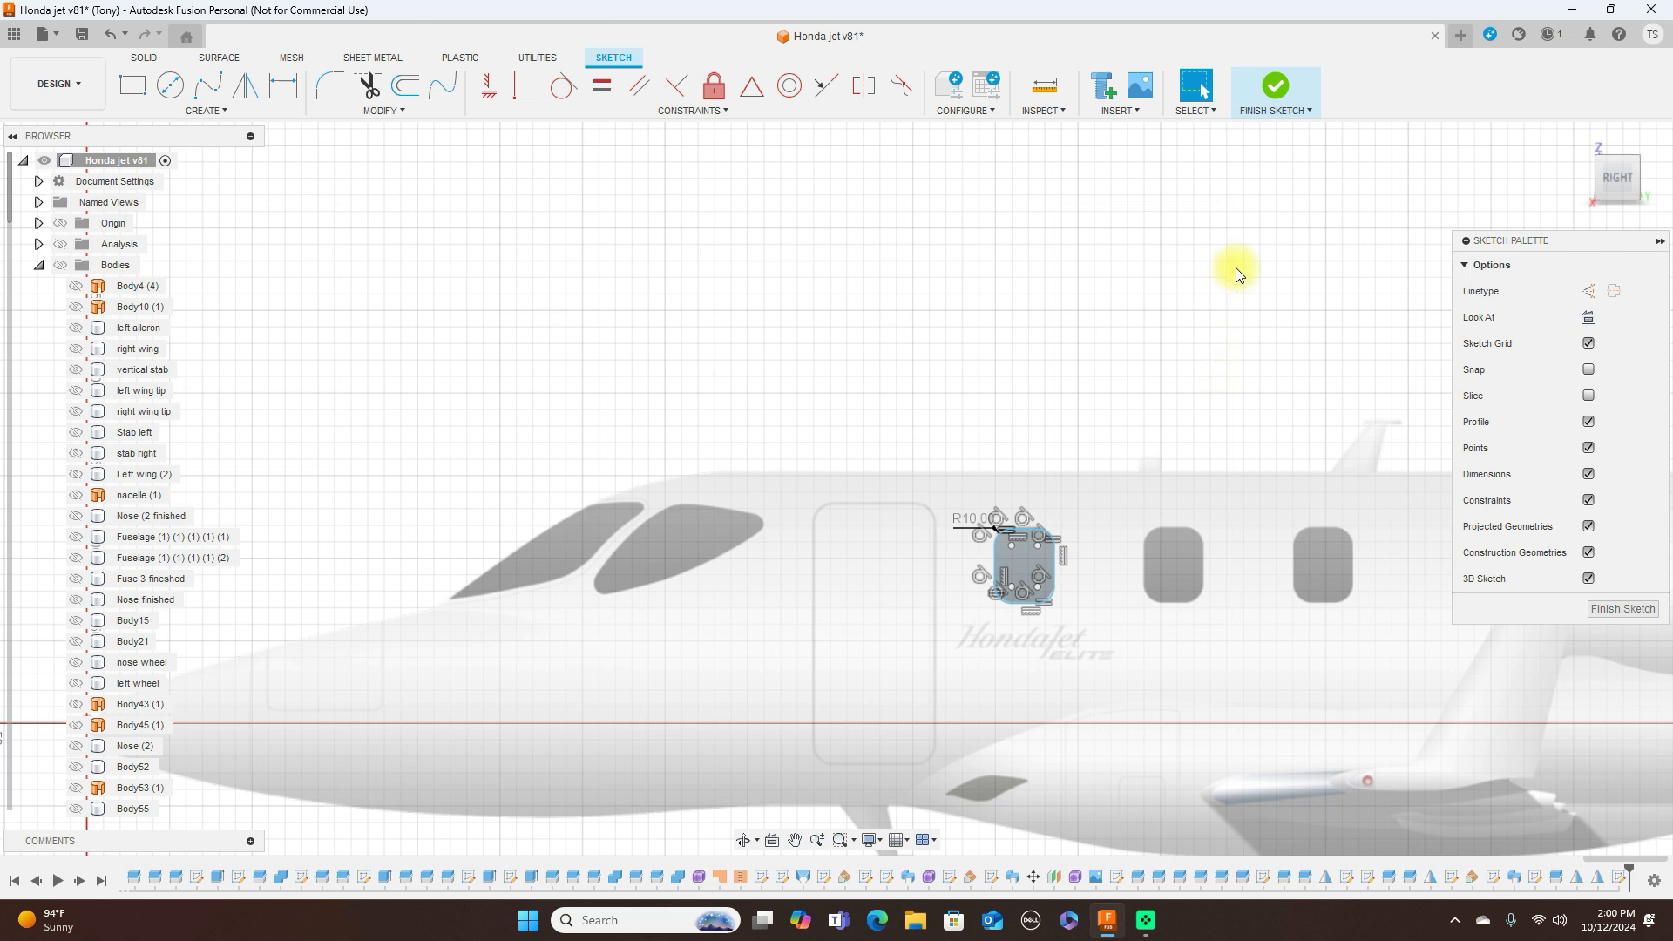
left_click(1282, 102)
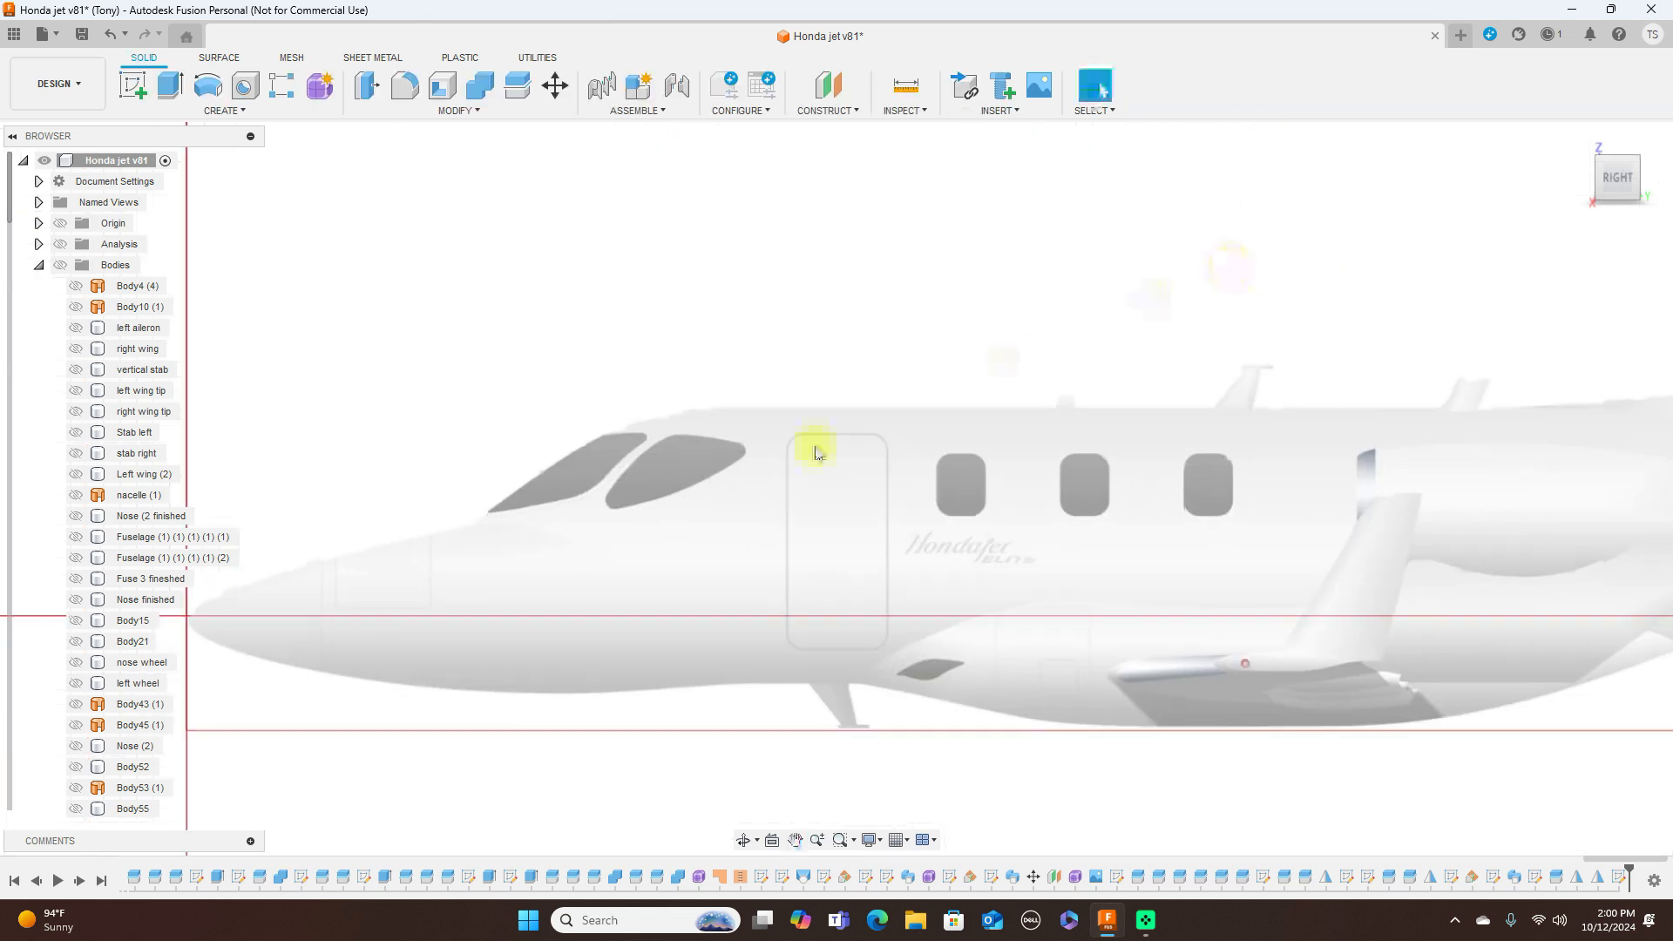
left_click(68, 269)
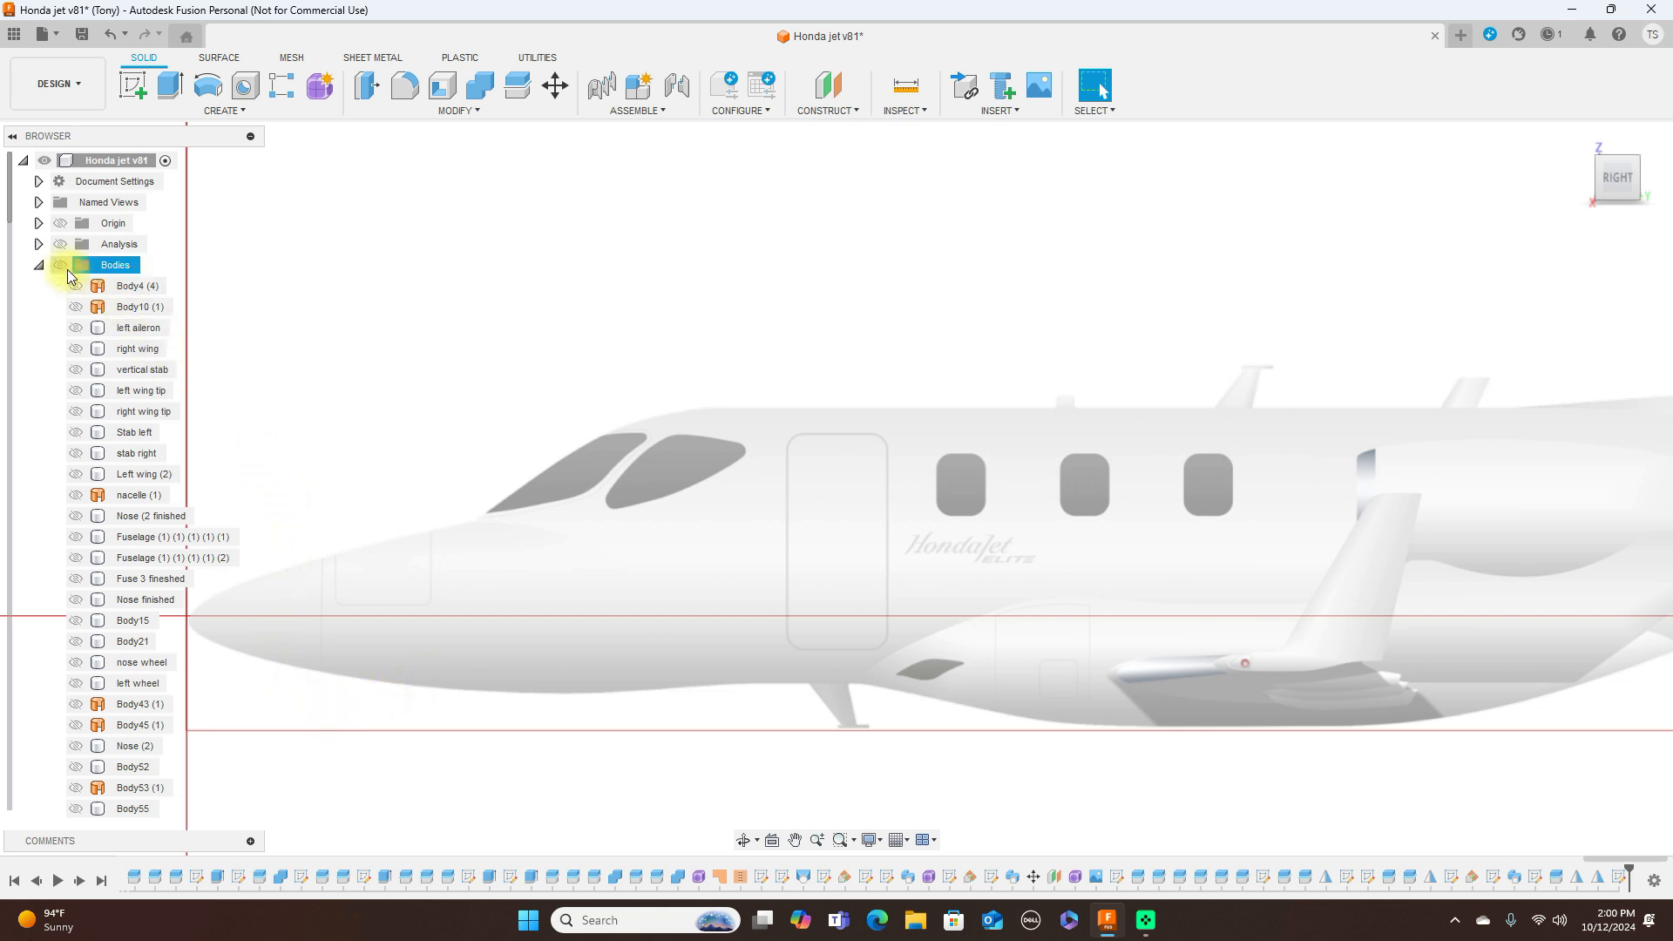
left_click(67, 266)
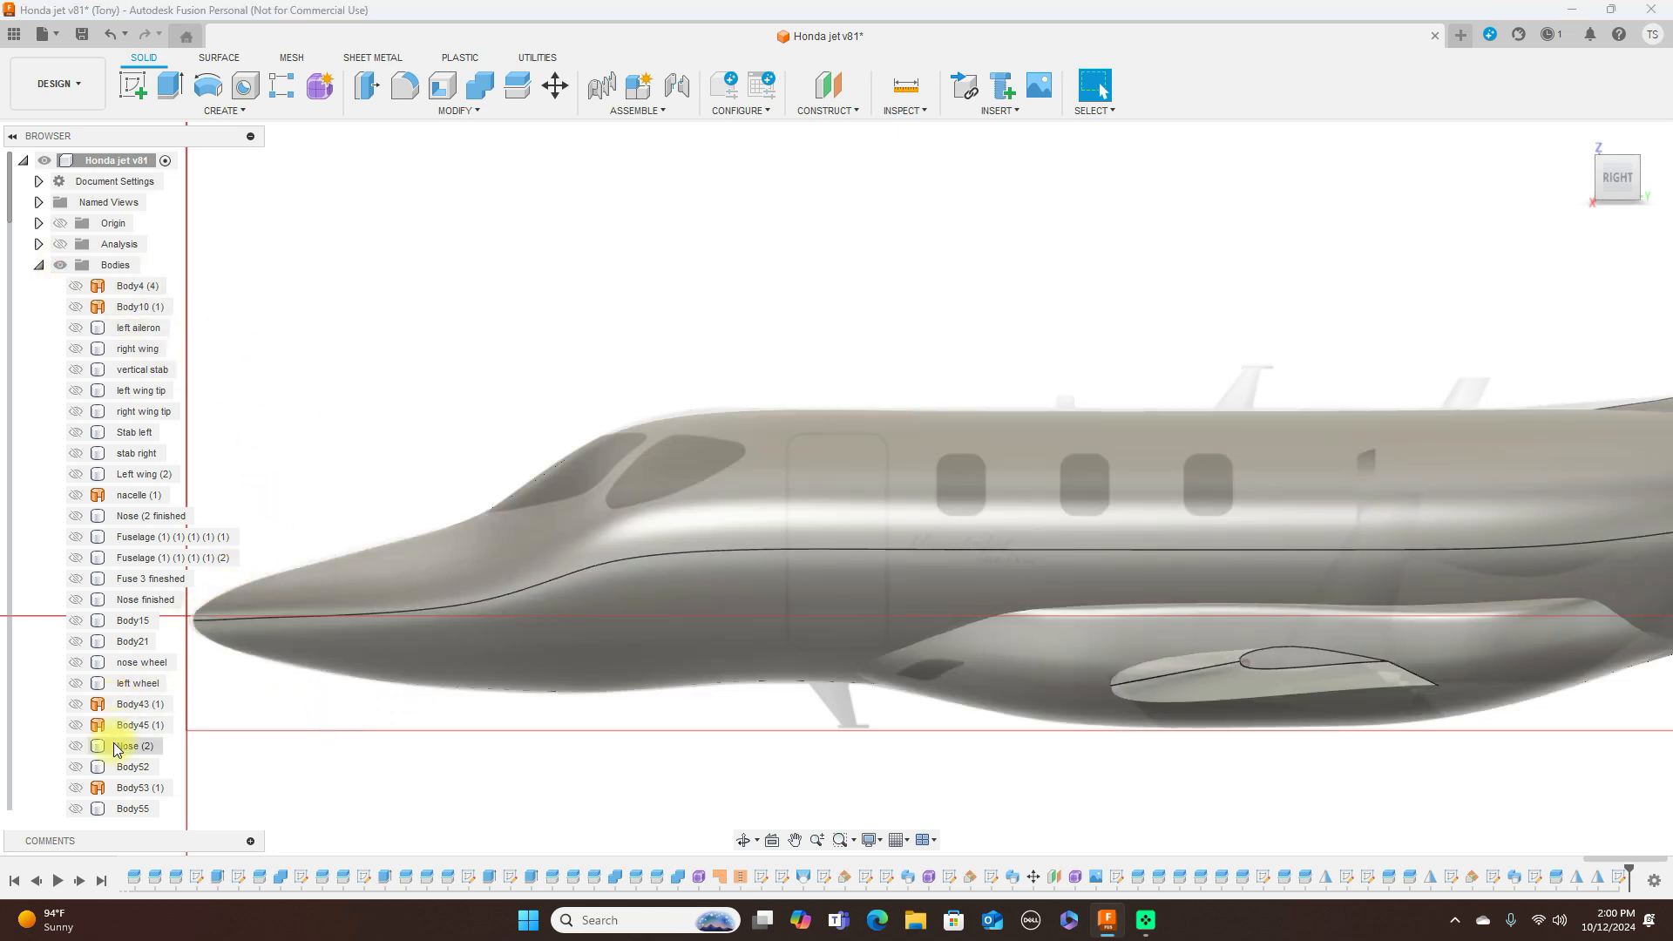
Show the sketches and split the fuselage body using the rounded cabin window profile as the splitting tool
scroll(14, 753, "down", 15)
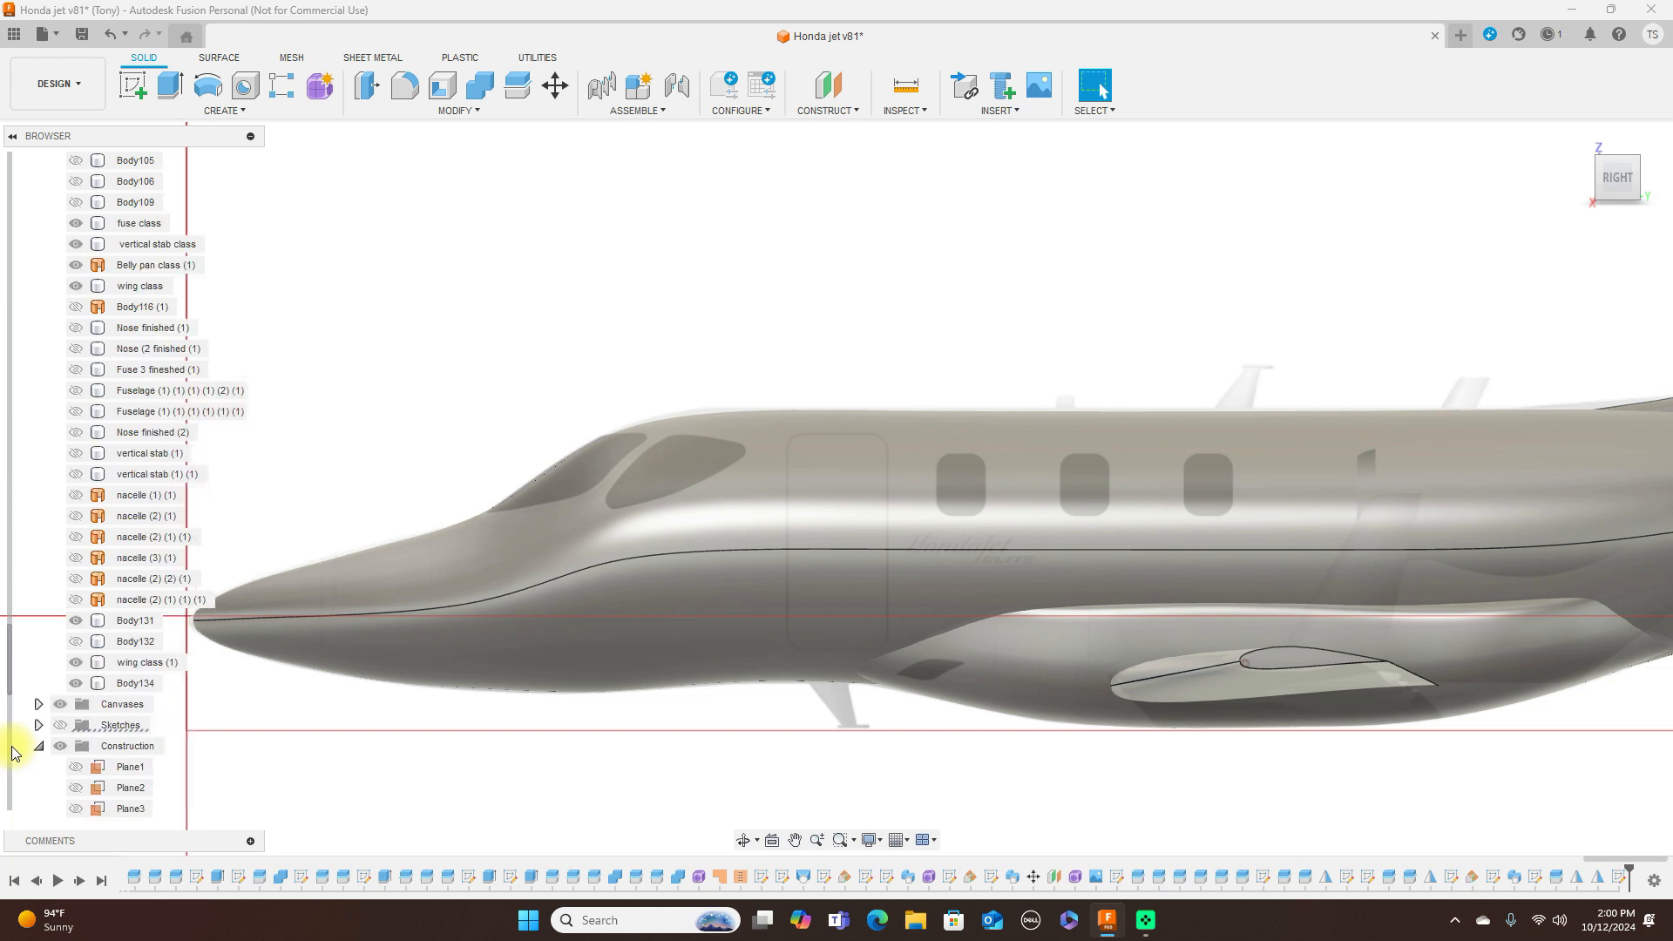
scroll(12, 753, "down", 5)
left_click(60, 392)
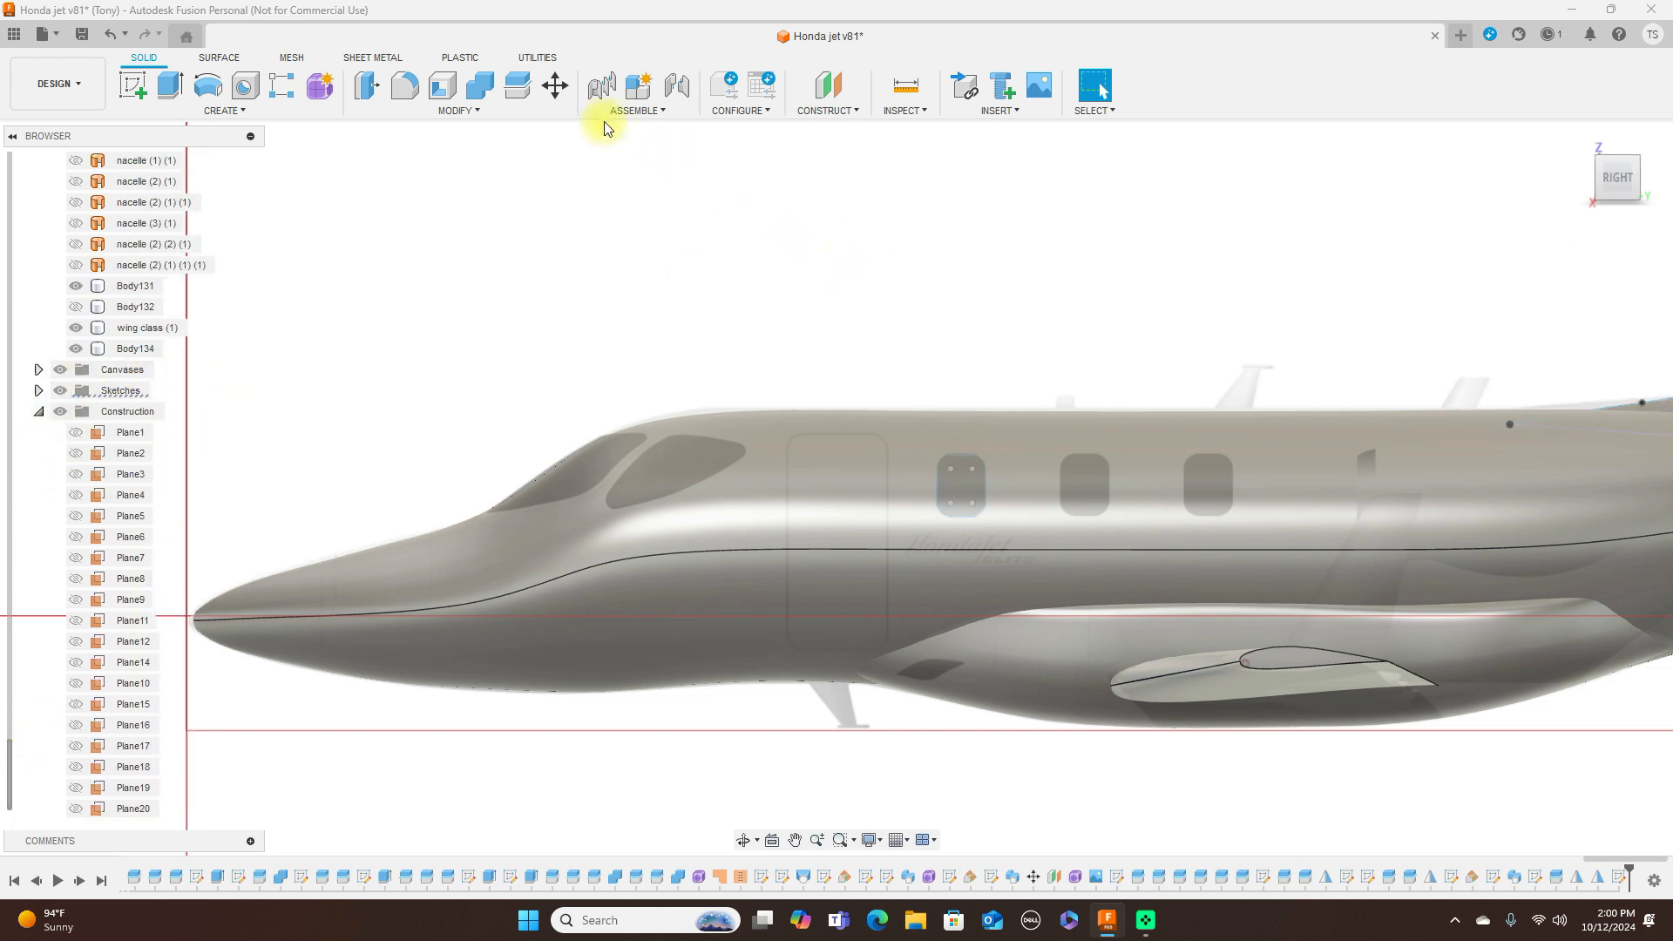
left_click(526, 98)
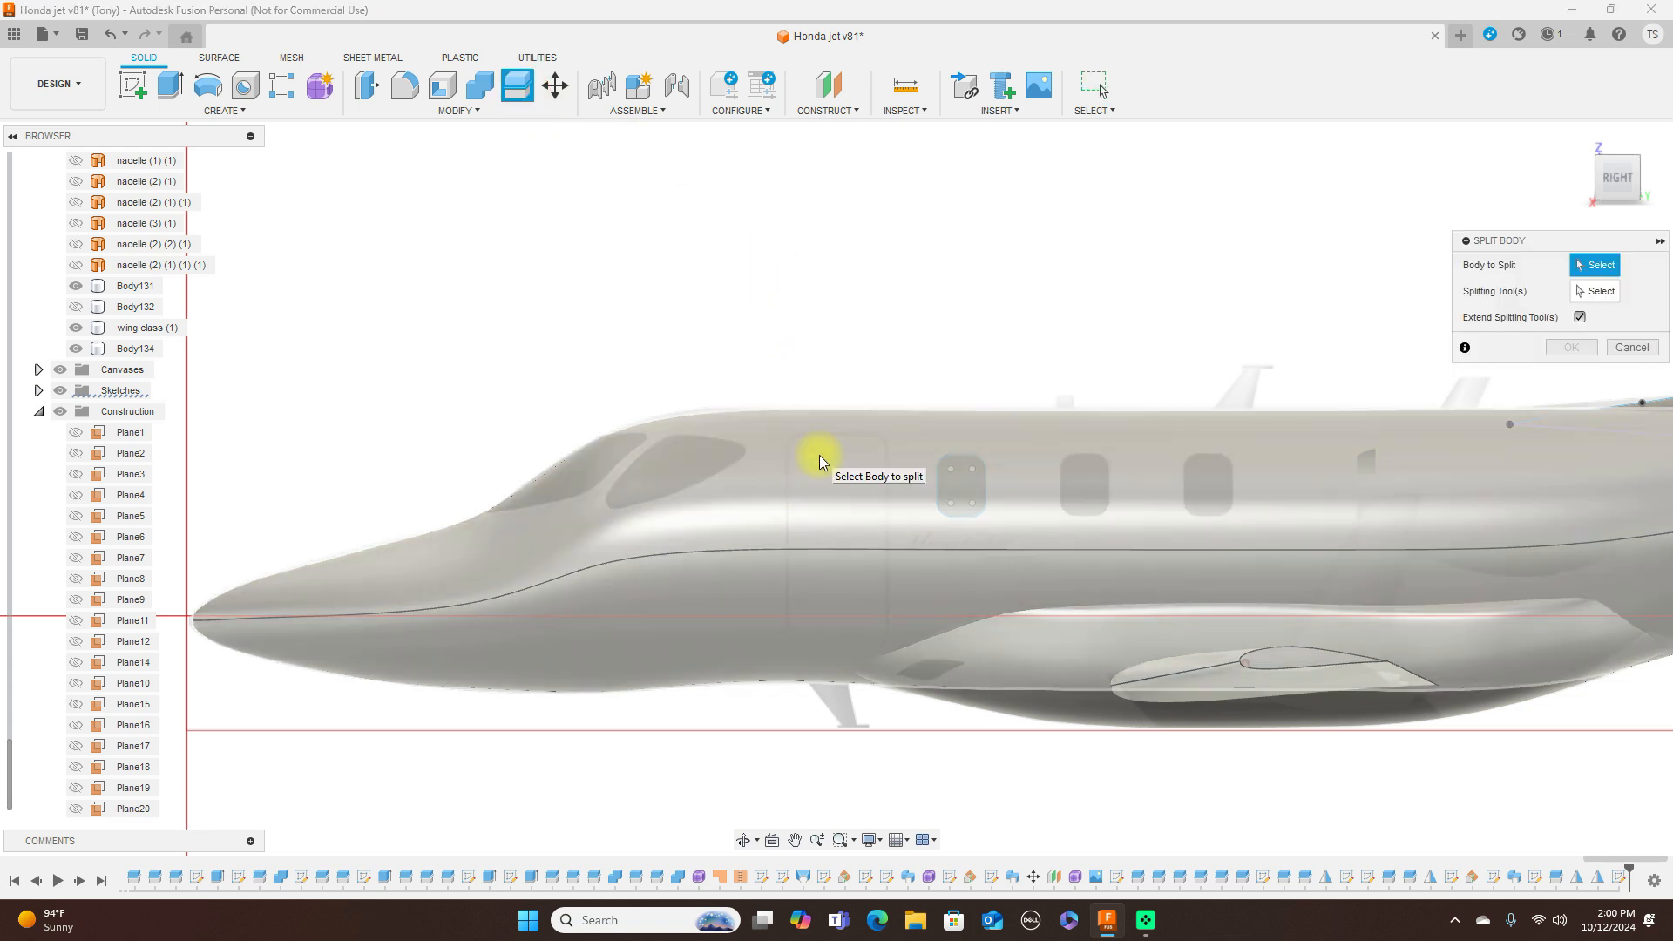
left_click(710, 451)
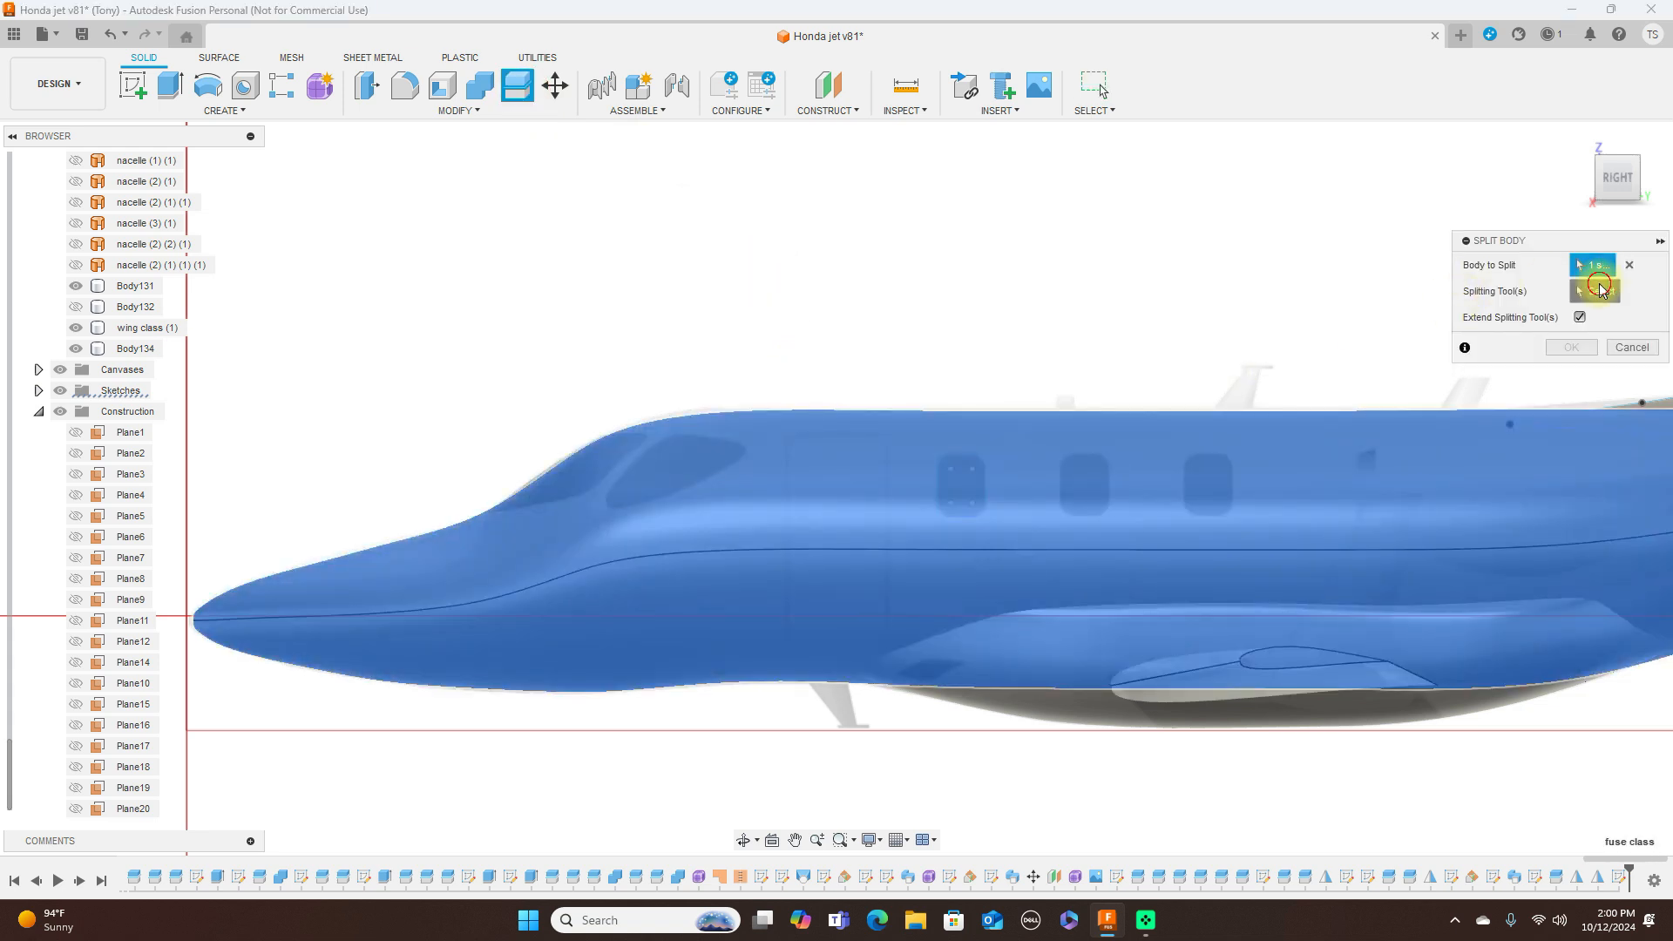
left_click(986, 474)
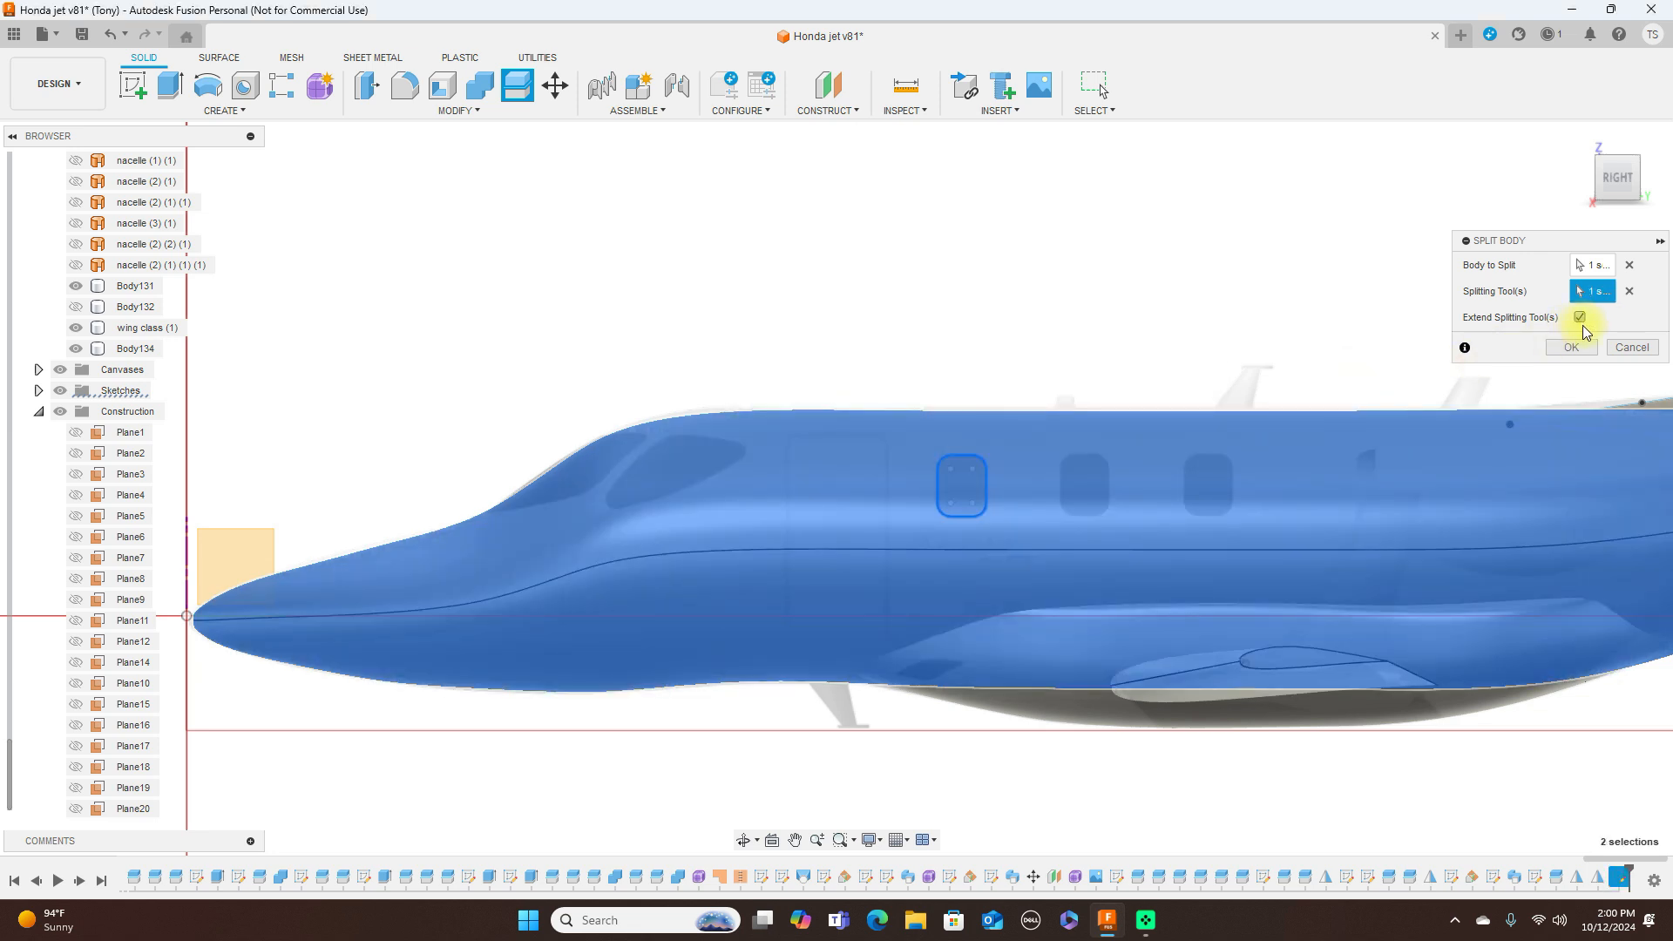
left_click(1576, 345)
scroll(1362, 337, "down", 3)
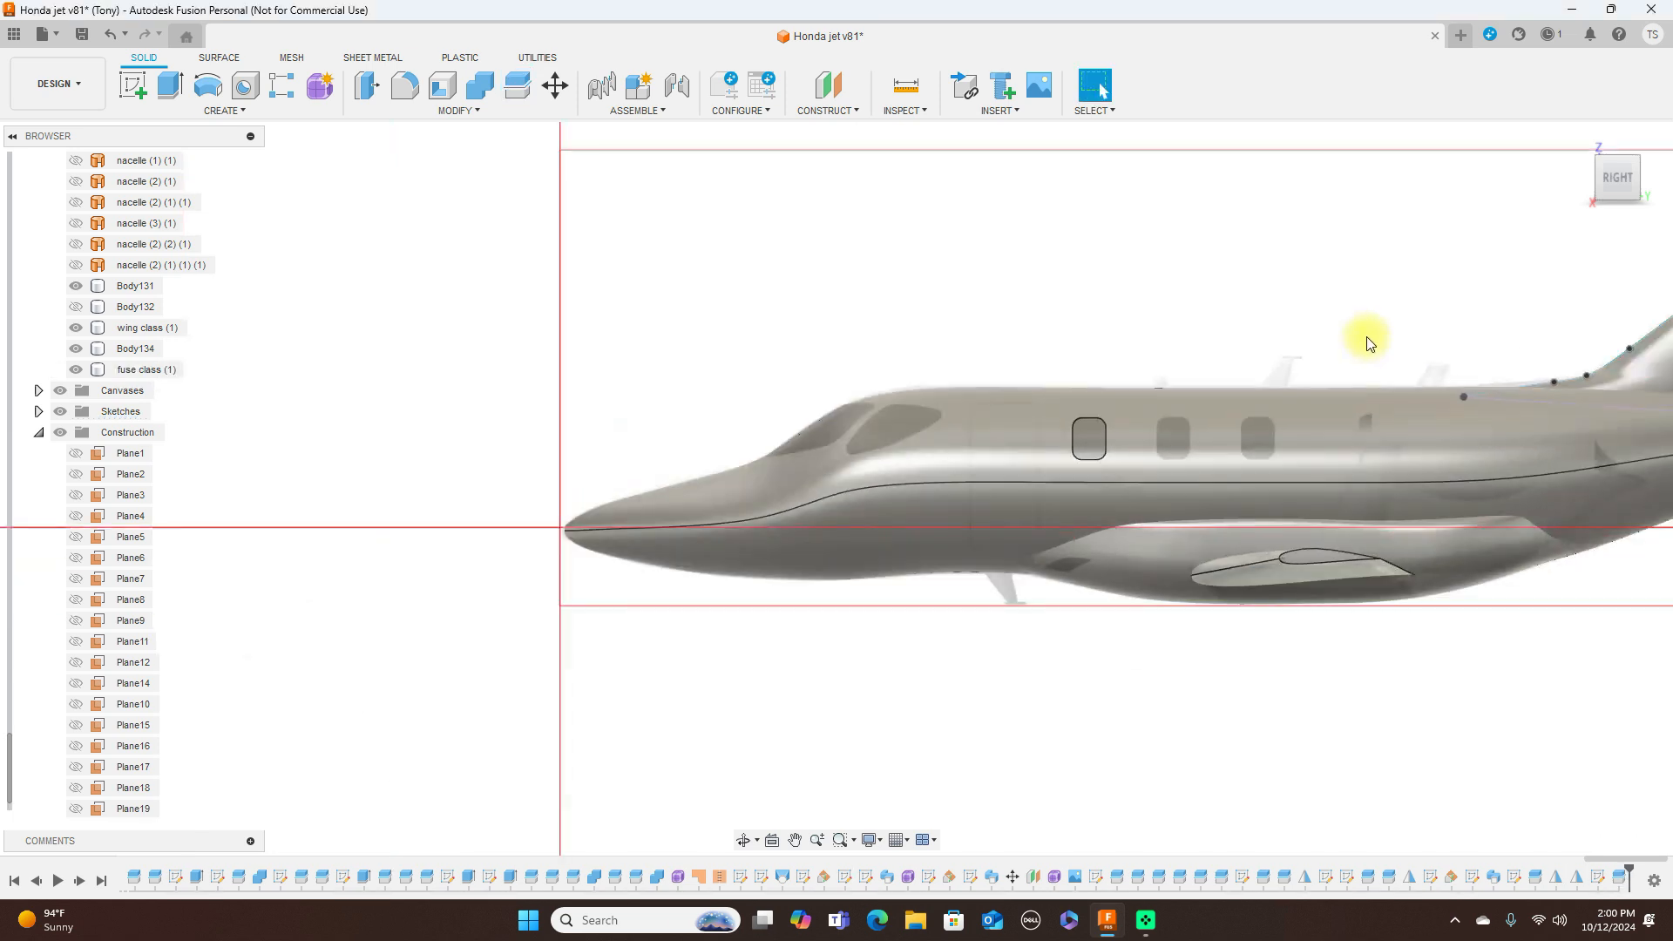
middle_click_drag(1267, 301, 1258, 300)
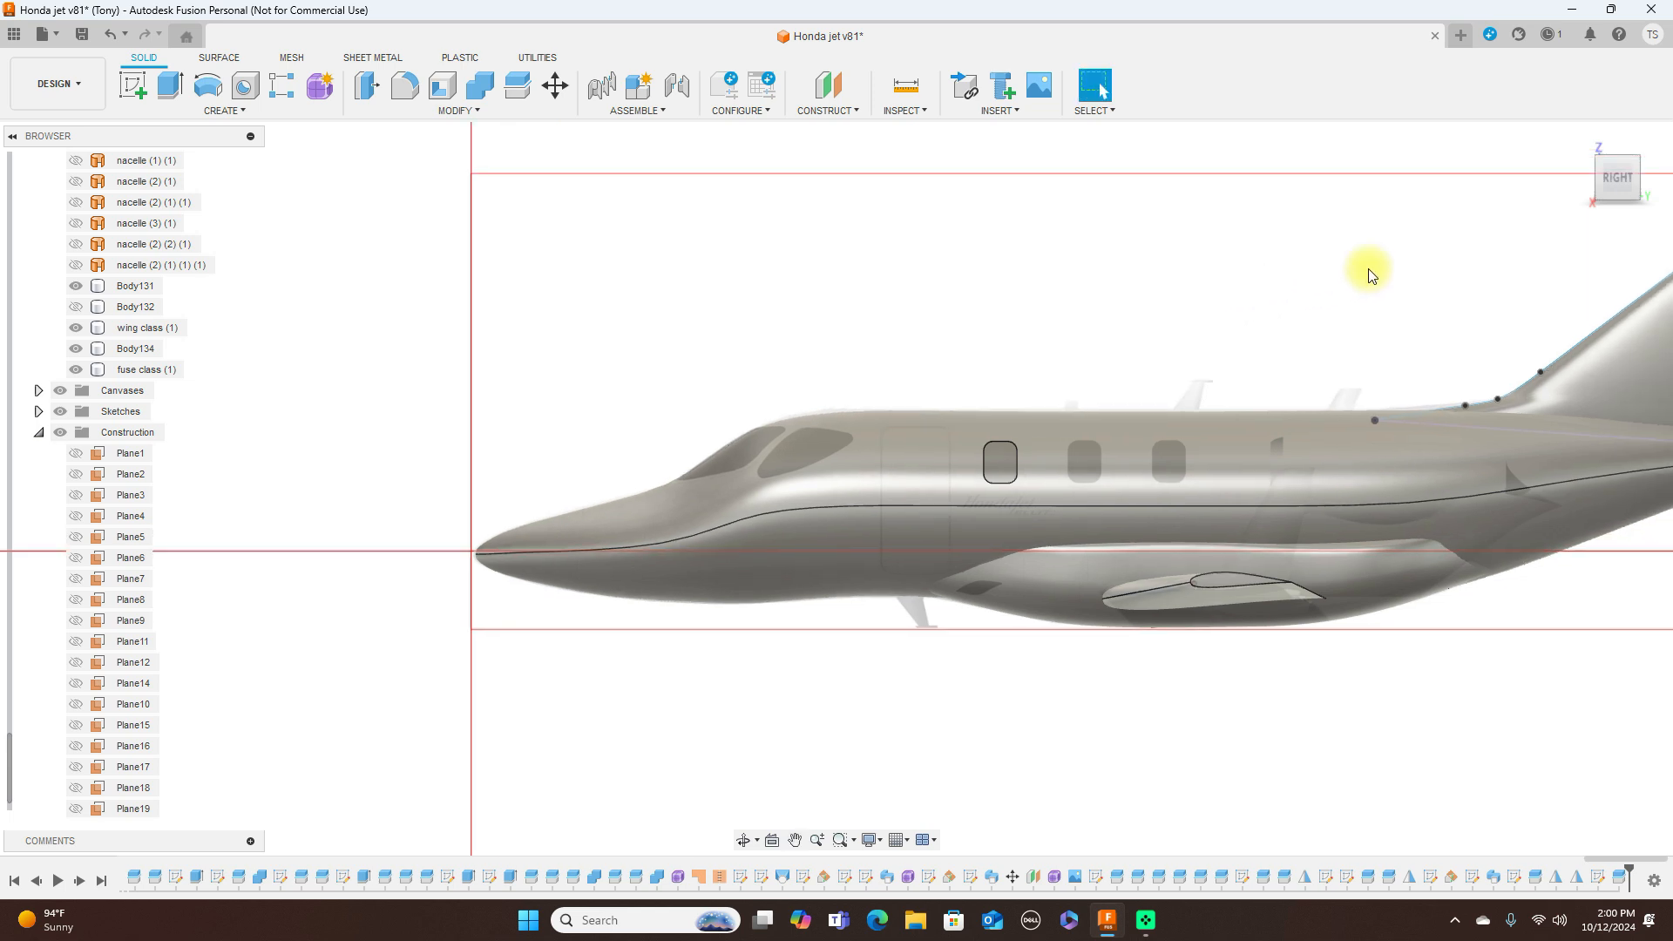
scroll(1199, 329, "up", 2)
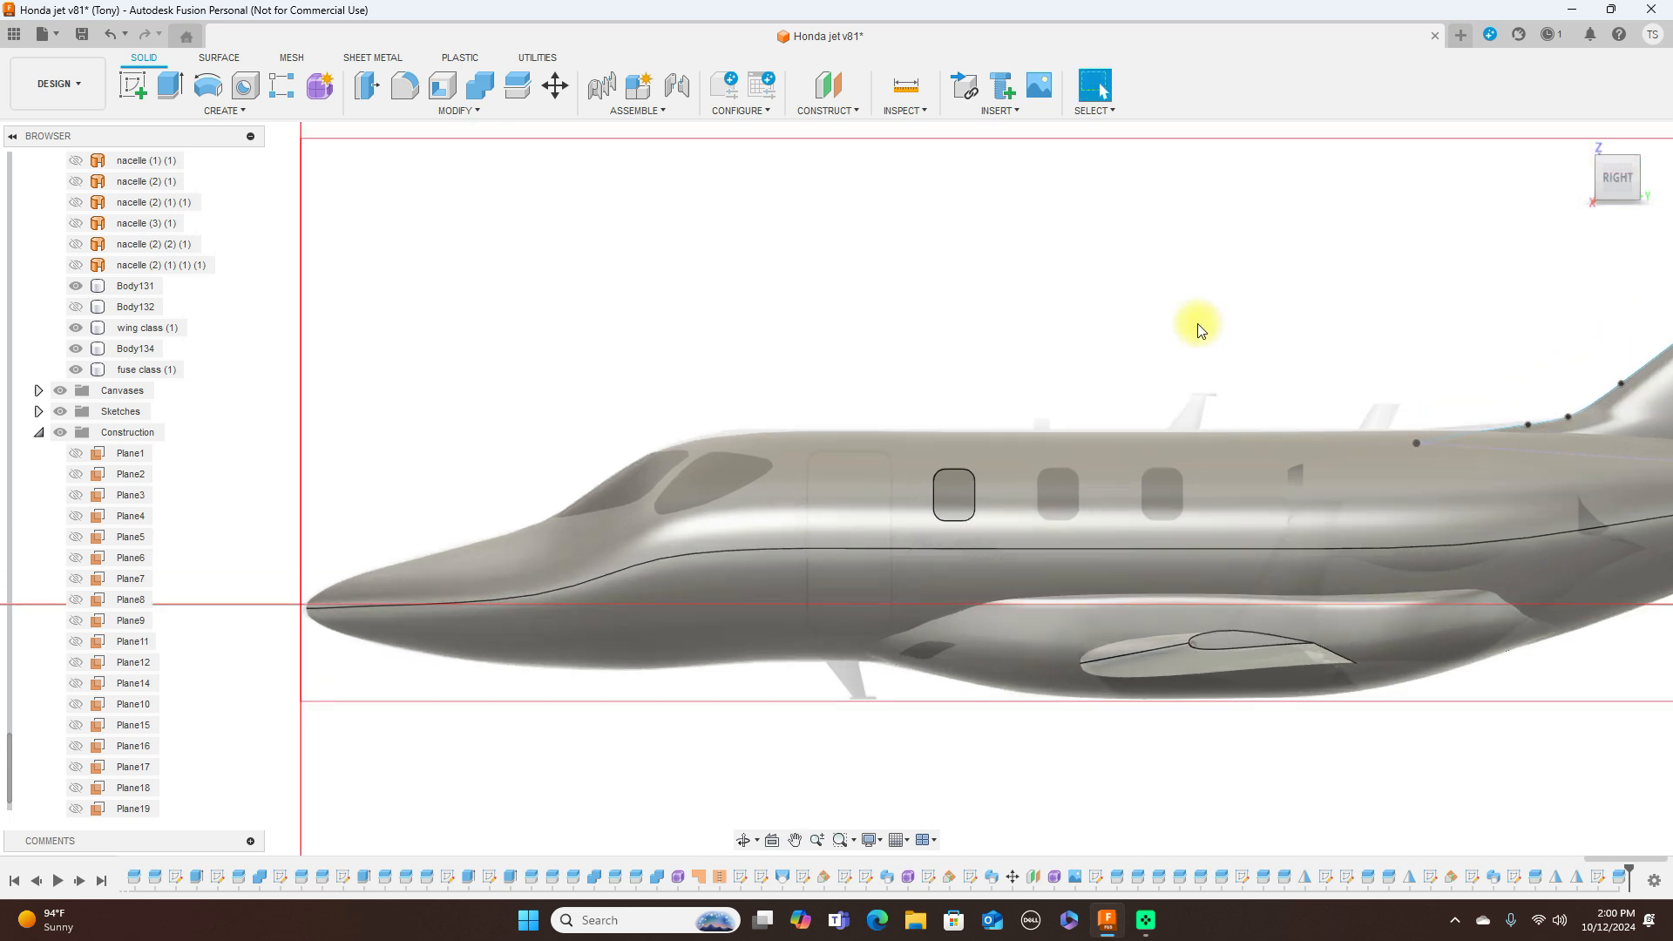
left_click(971, 490)
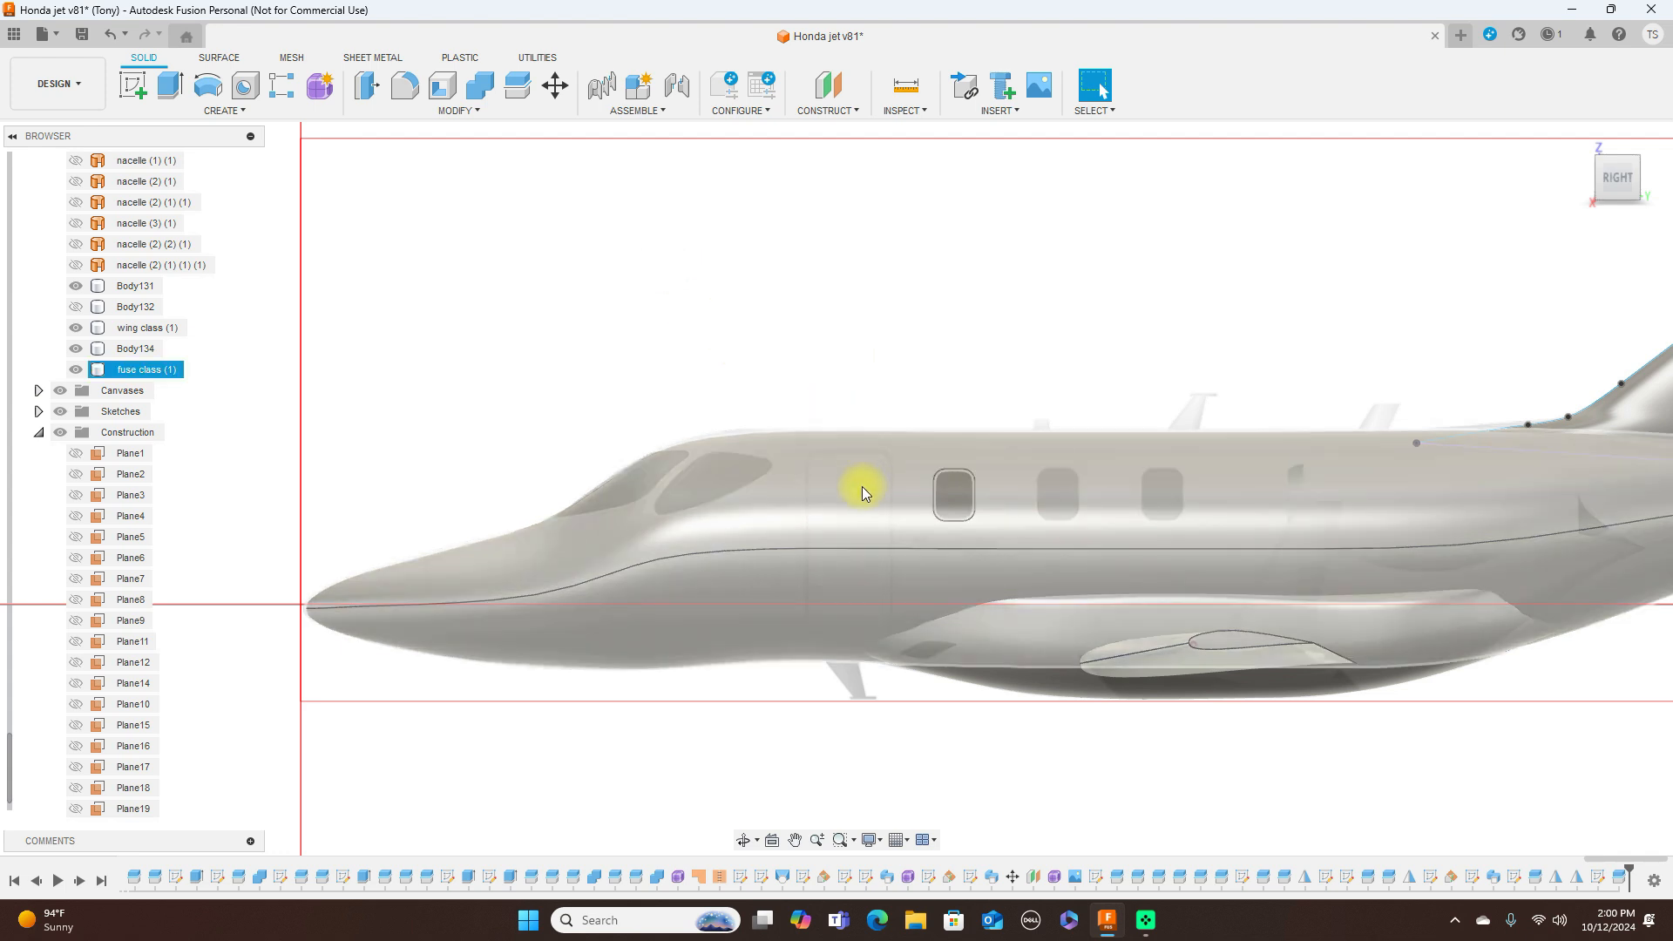
left_click(491, 115)
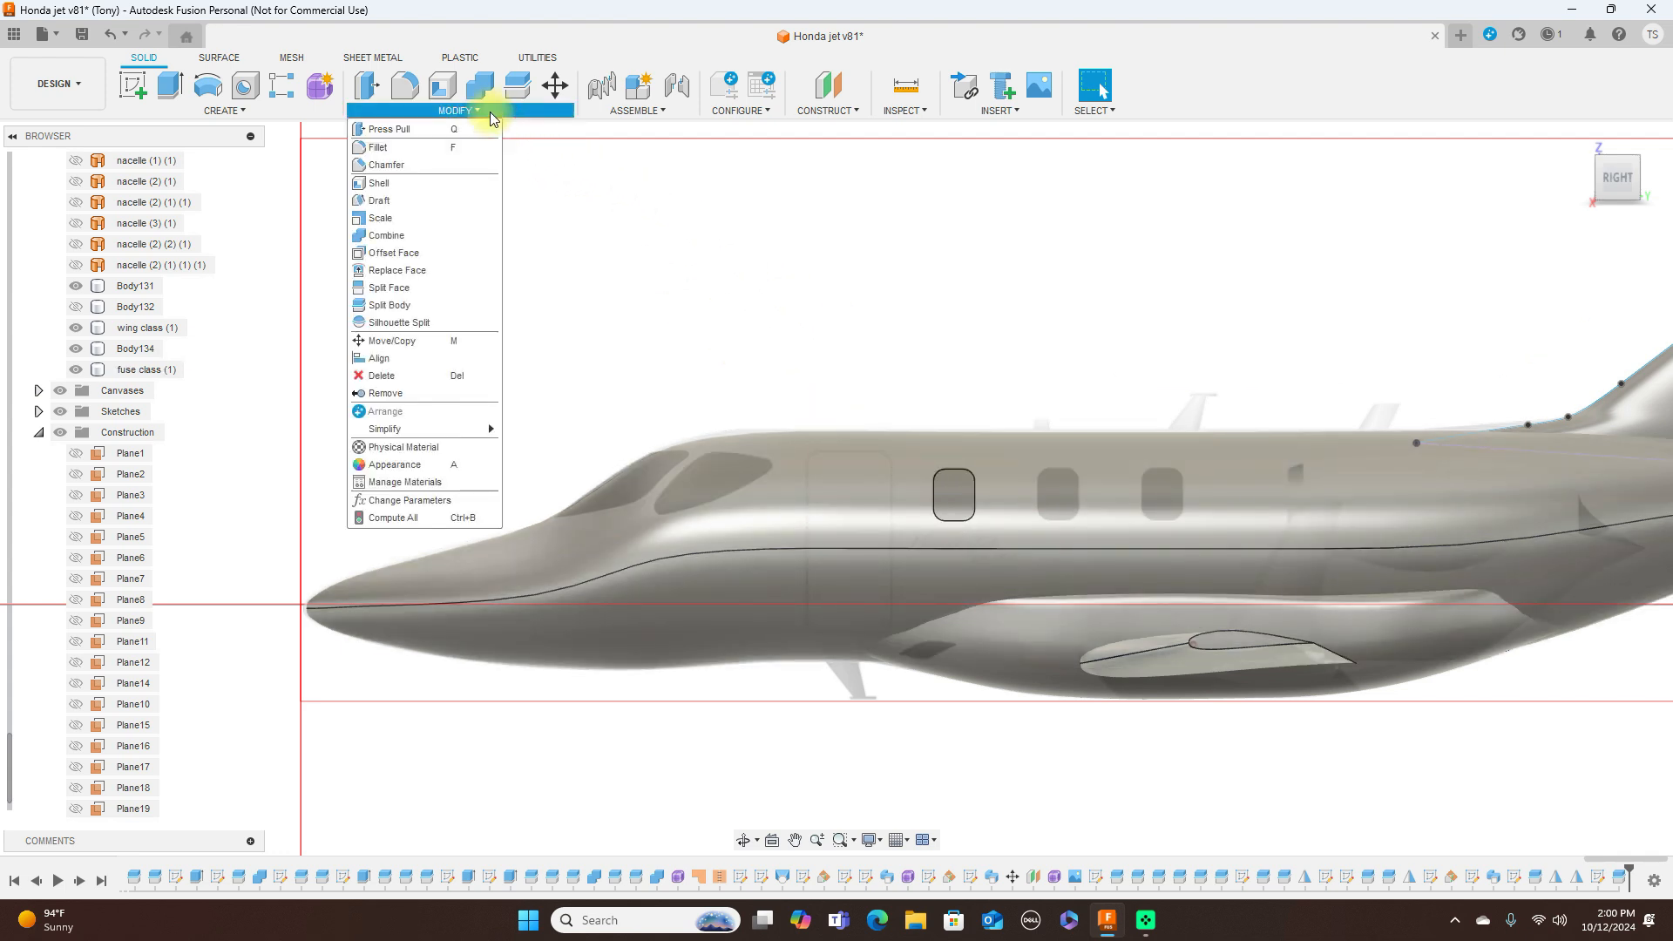
left_click(421, 253)
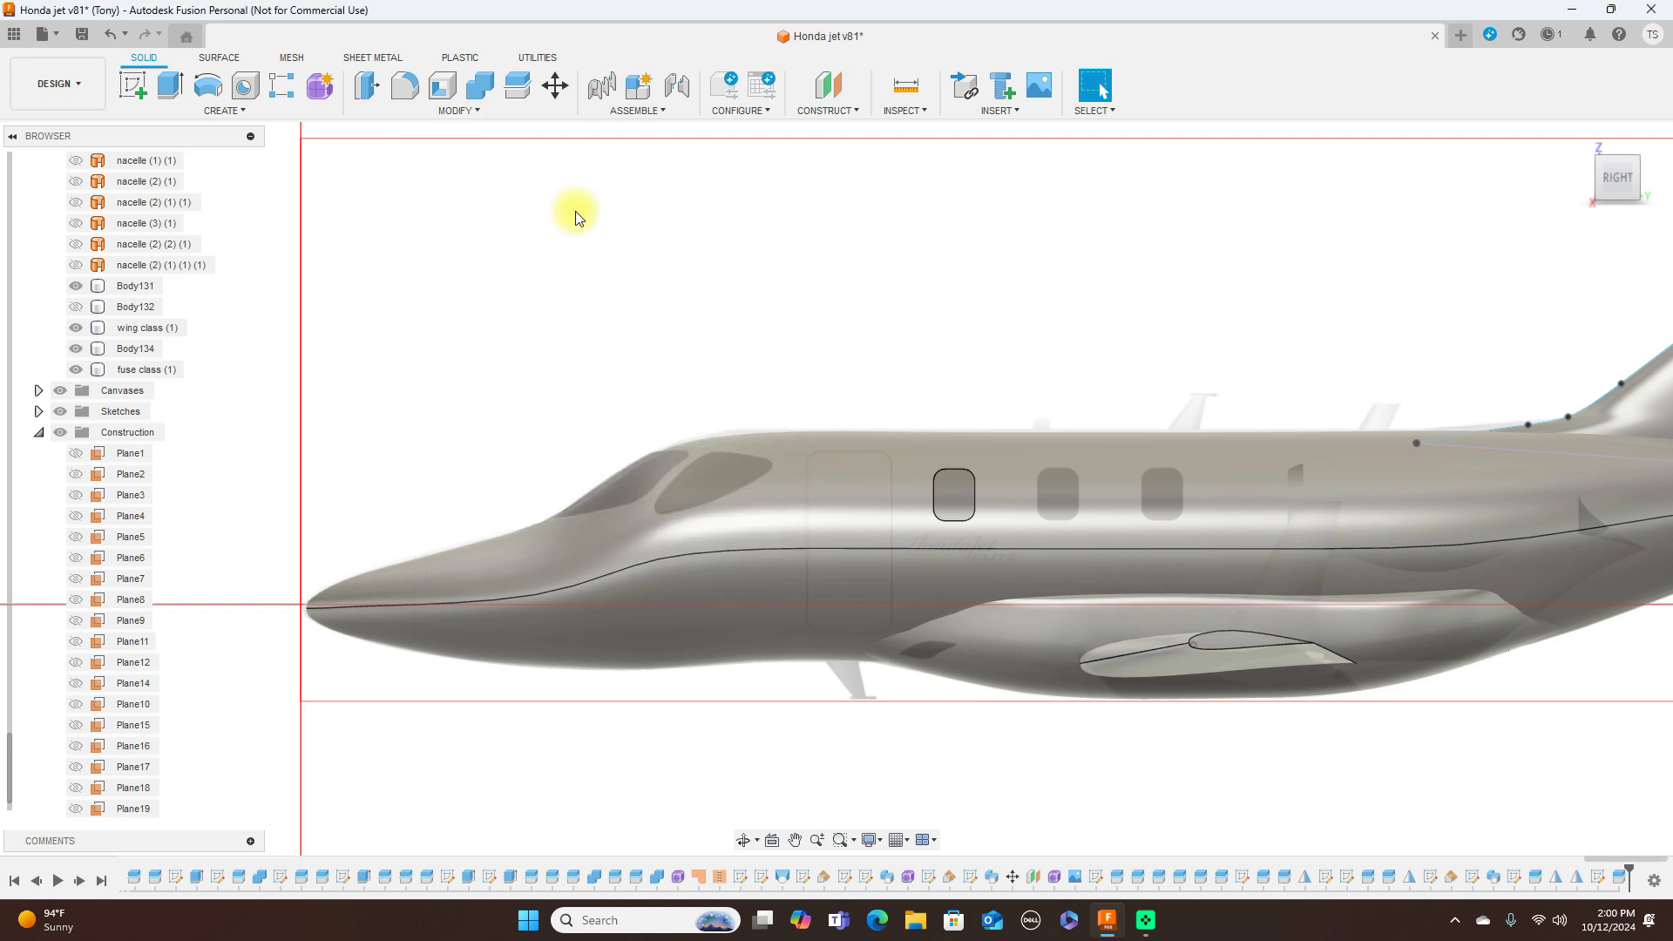
left_click(958, 492)
left_click(1598, 183)
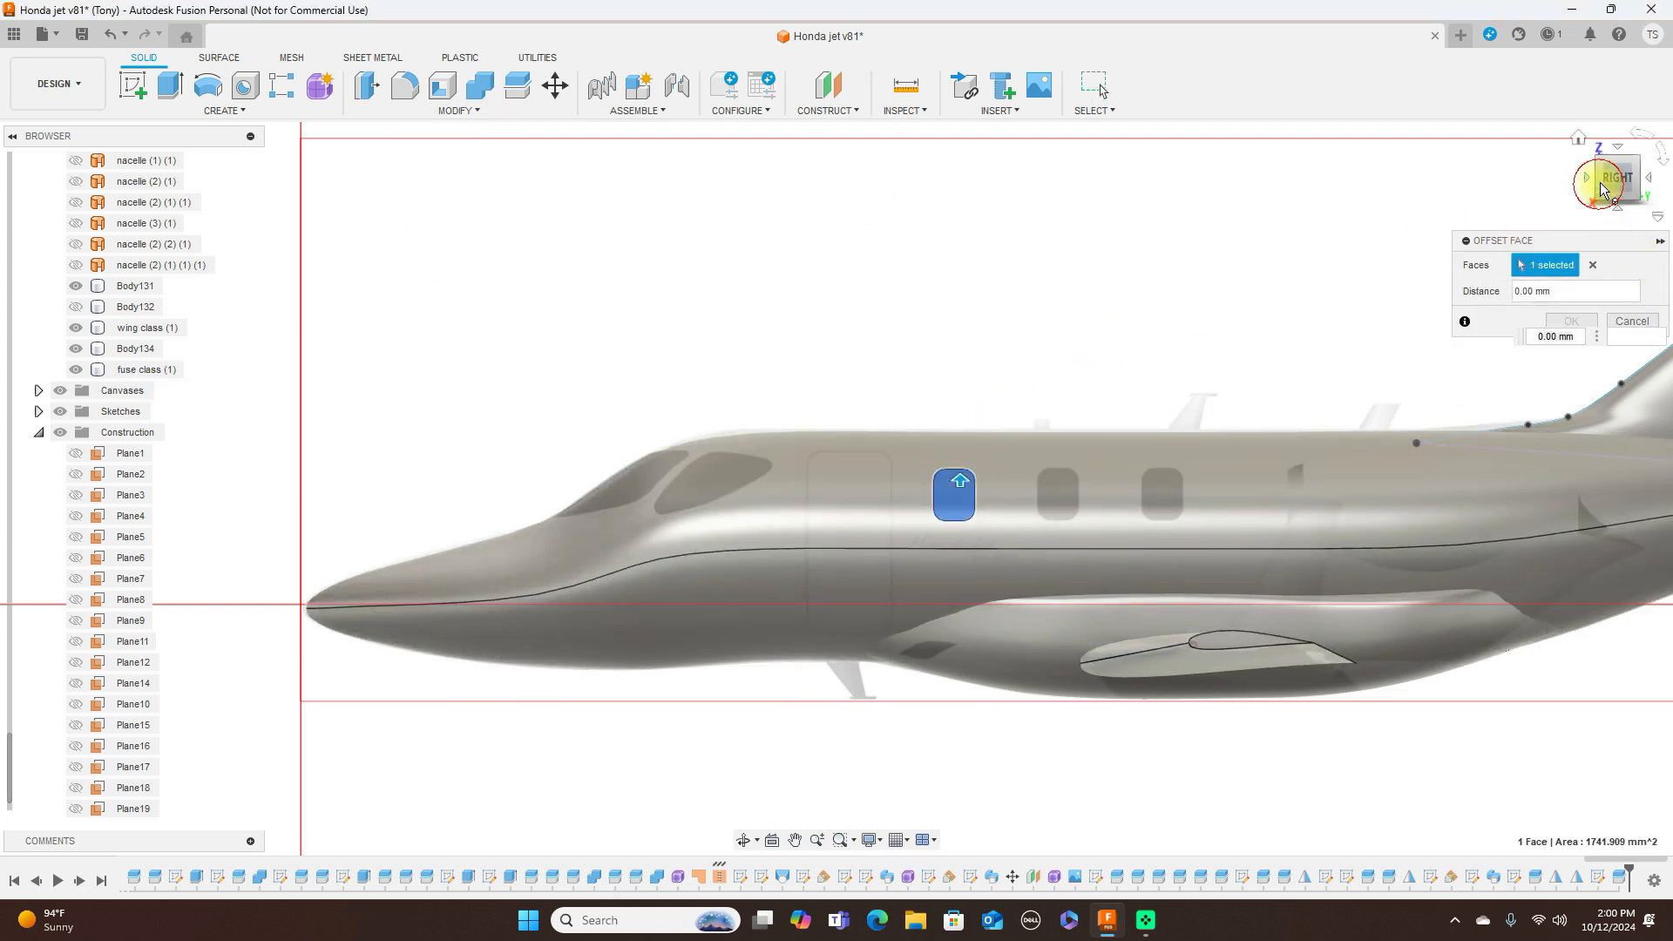
left_click_drag(193, 200, 1577, 200)
left_click(709, 469)
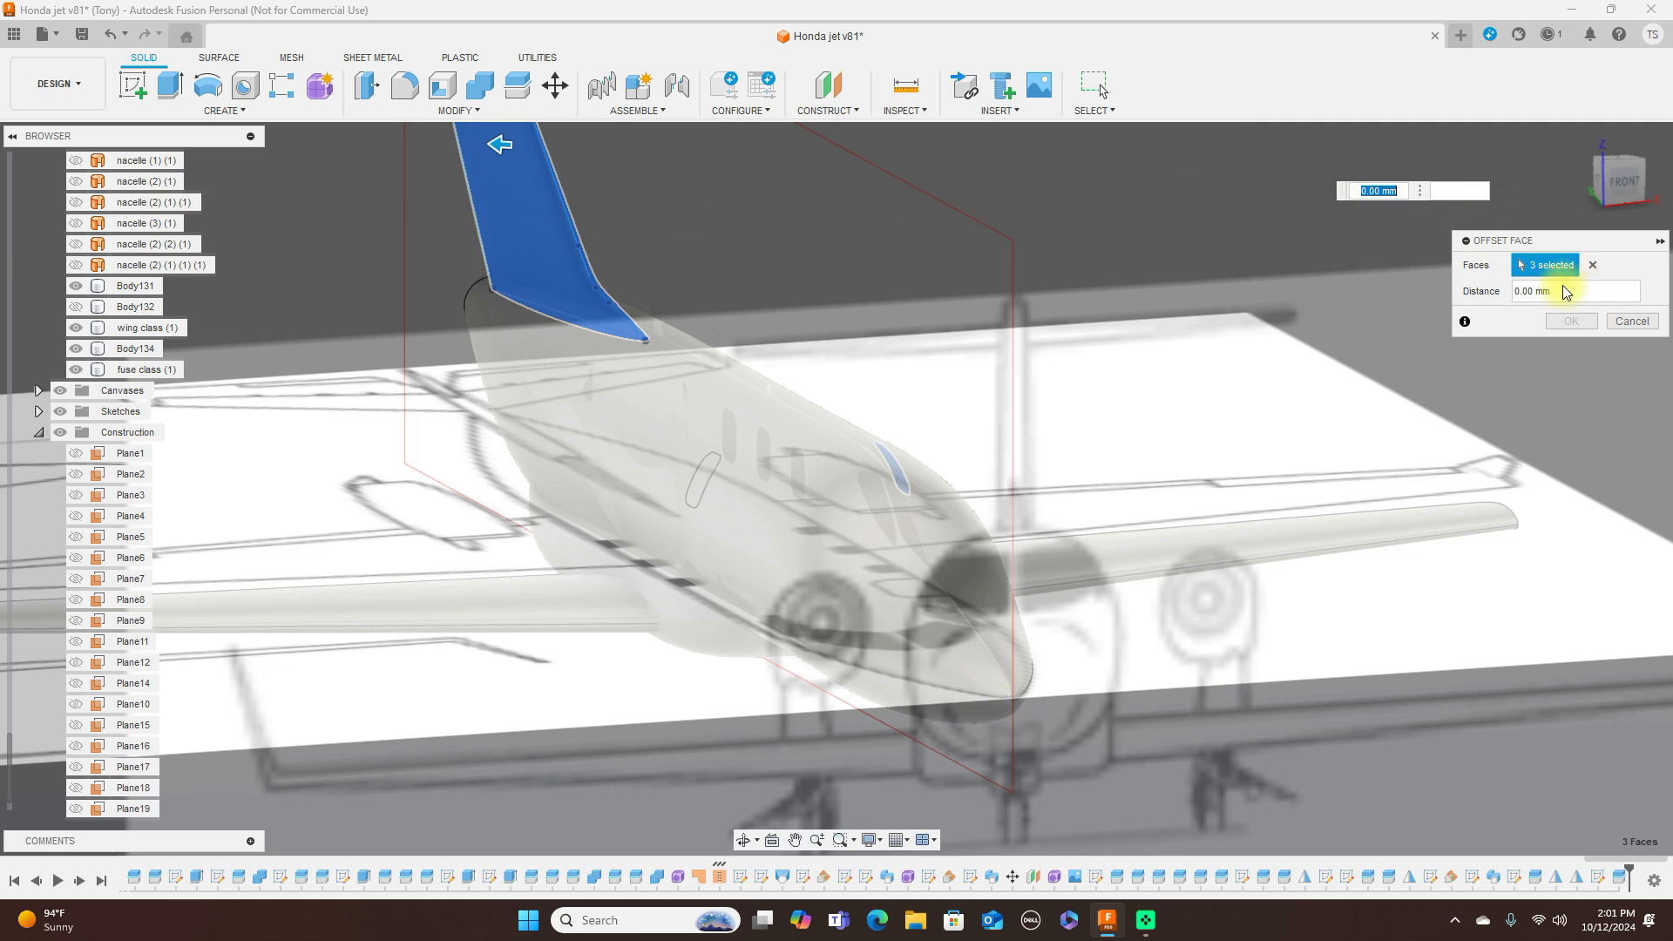
left_click(1615, 322)
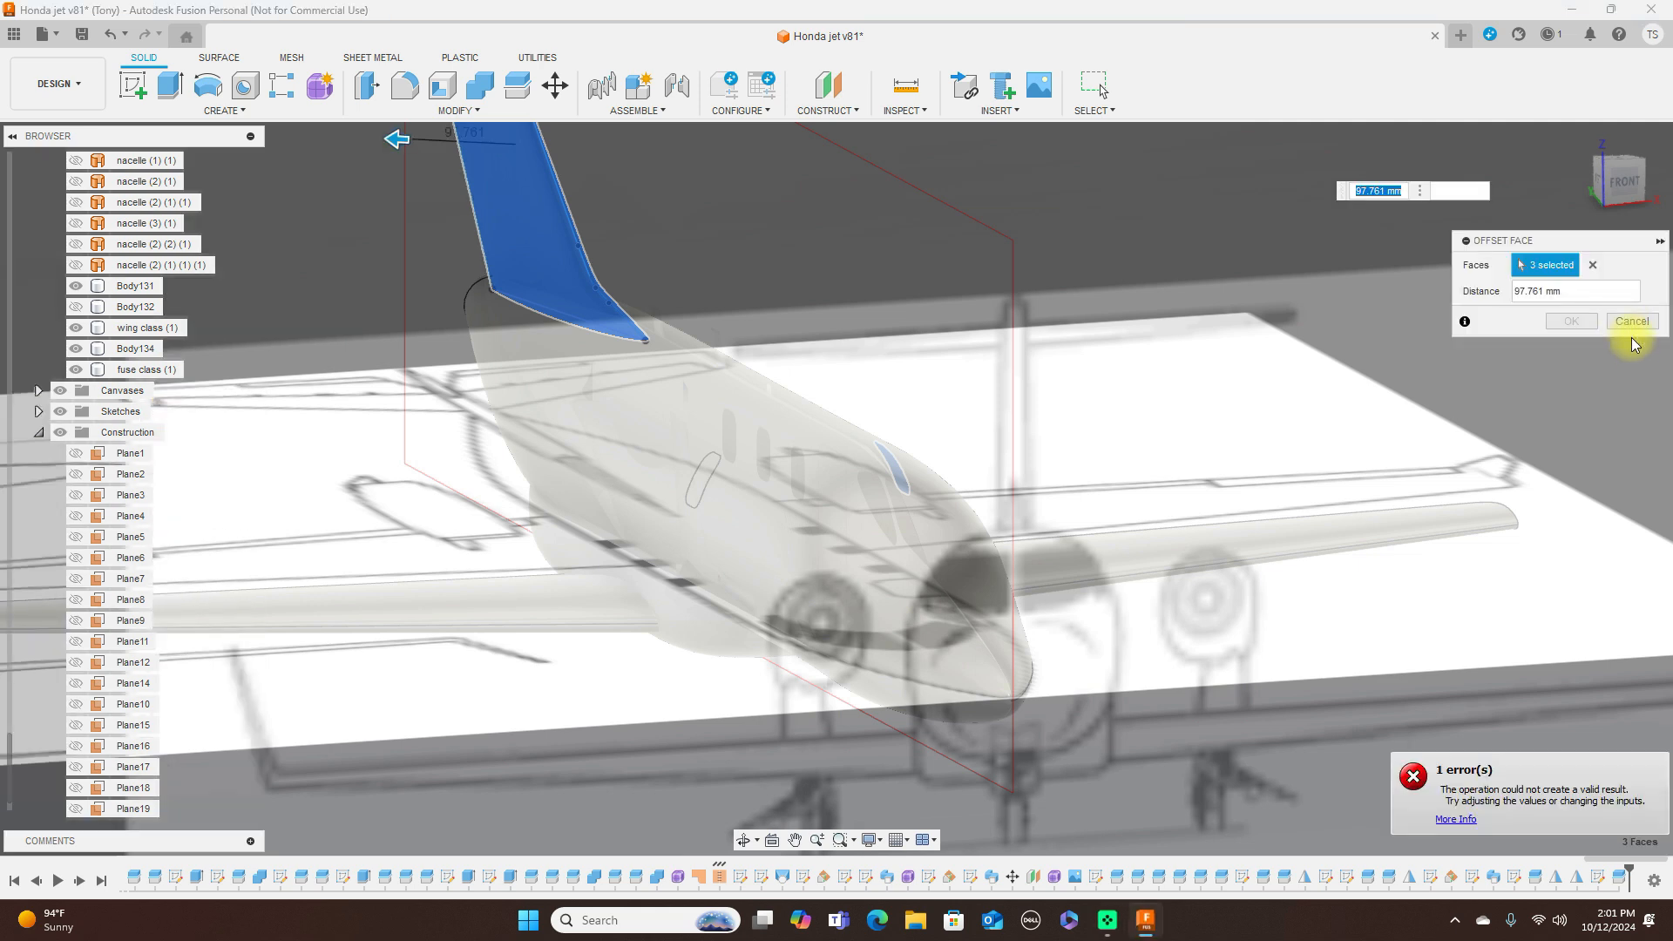
left_click(1637, 322)
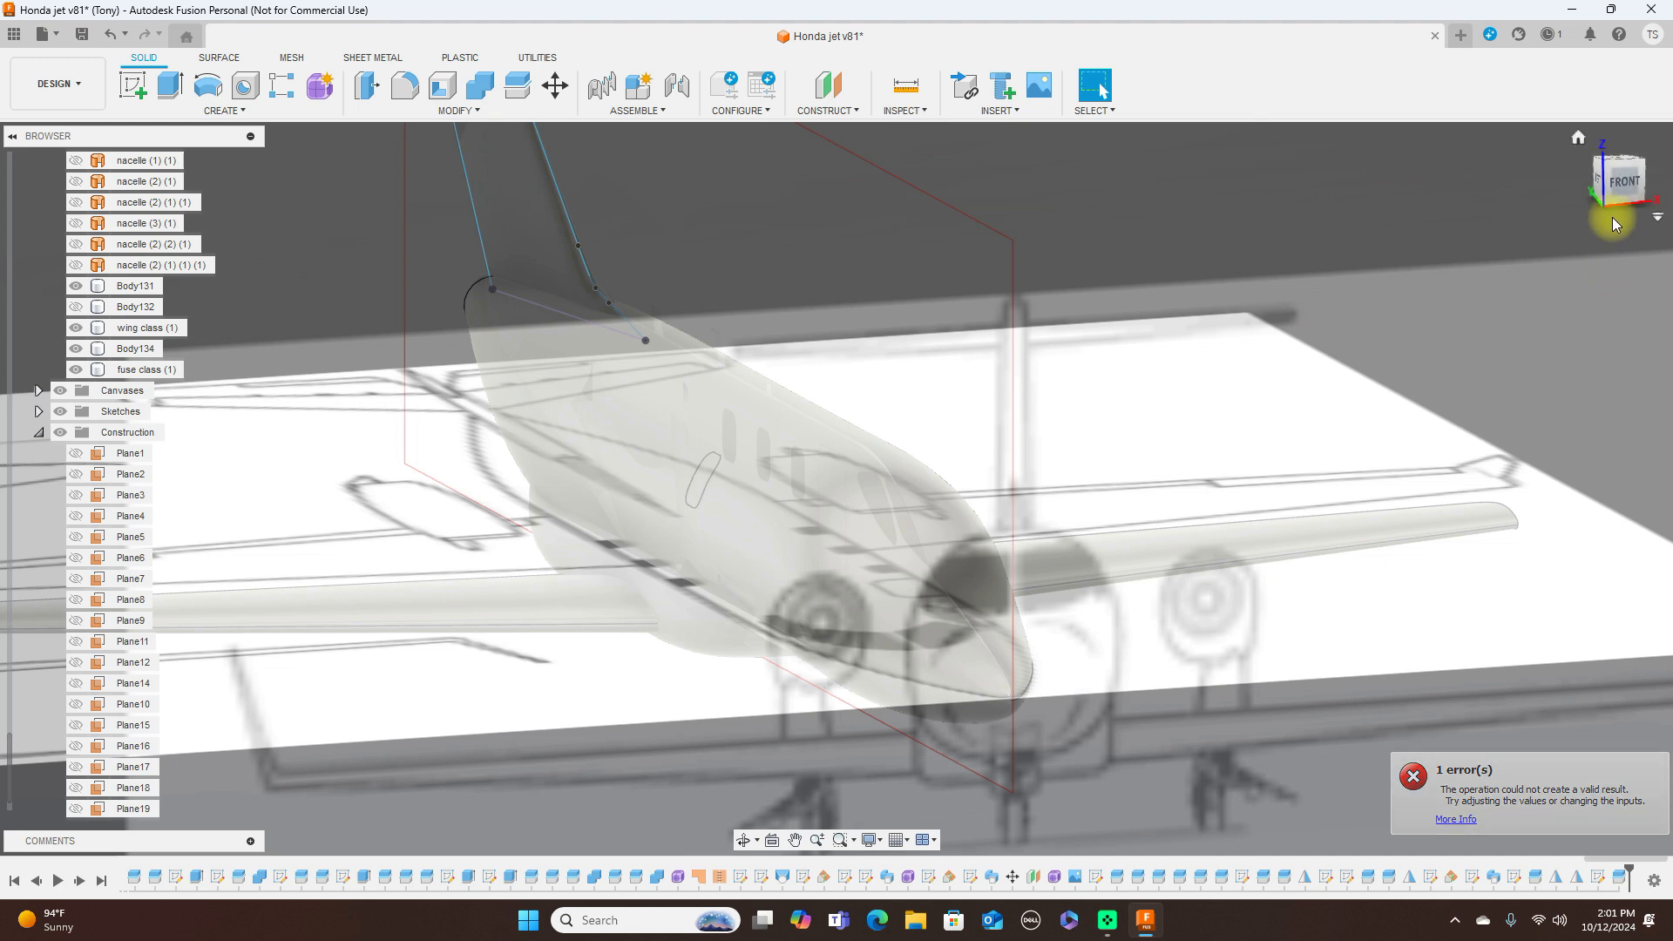
Offset the cabin window faces on both sides of the fuselage by -1 mm
left_click(476, 112)
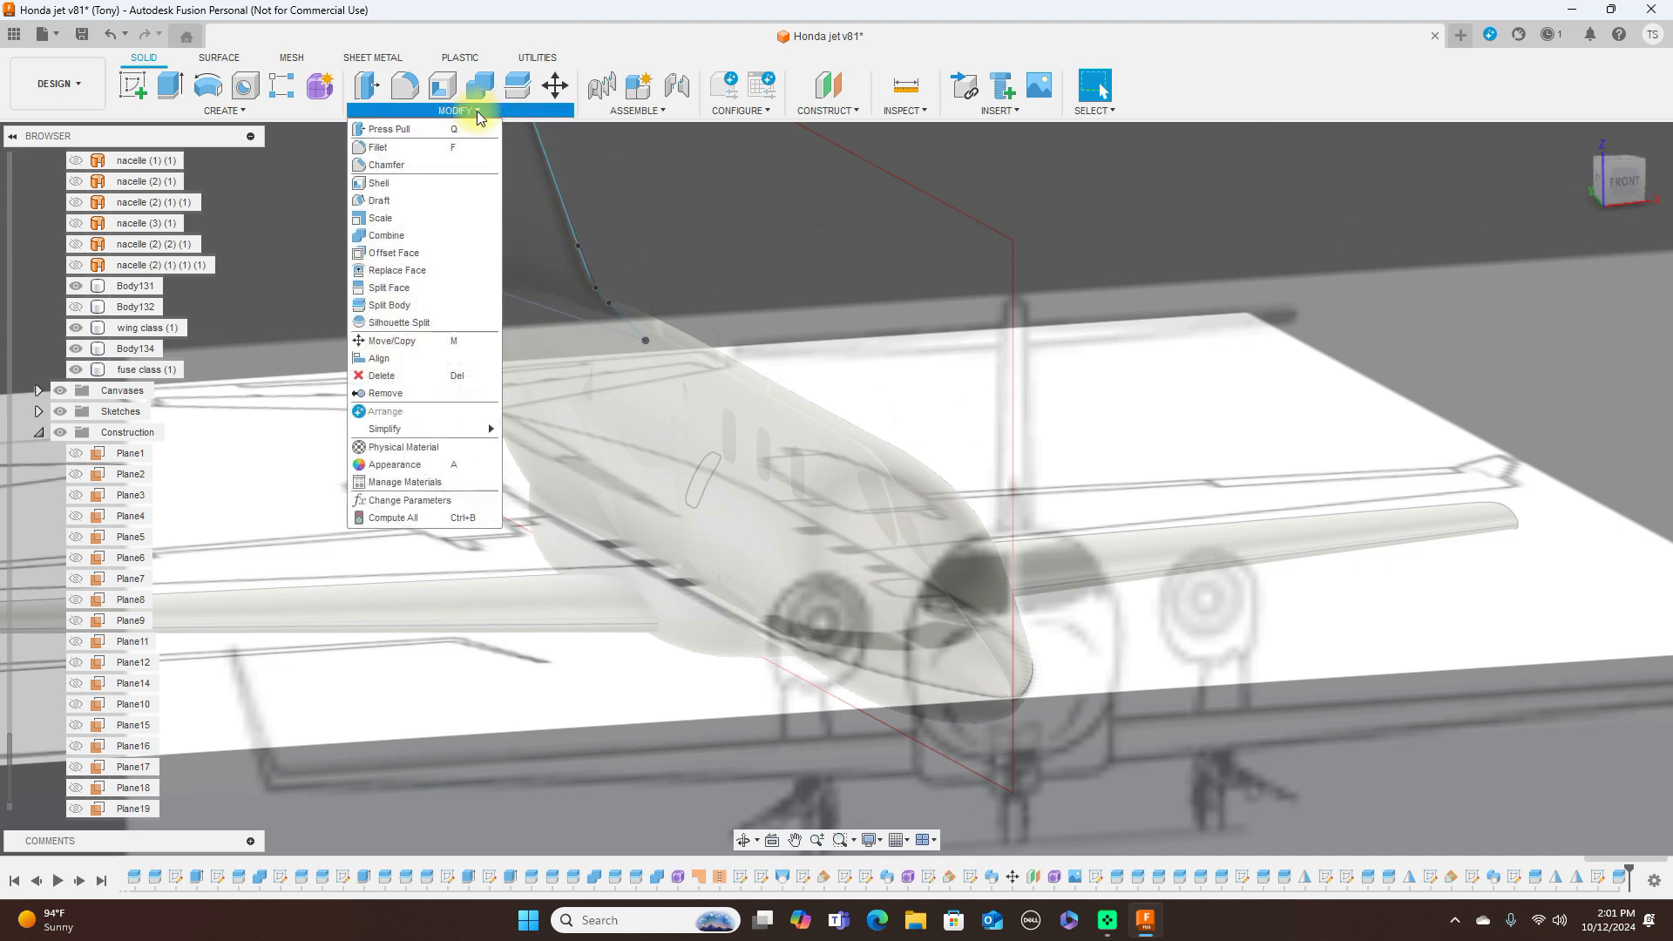
left_click(421, 254)
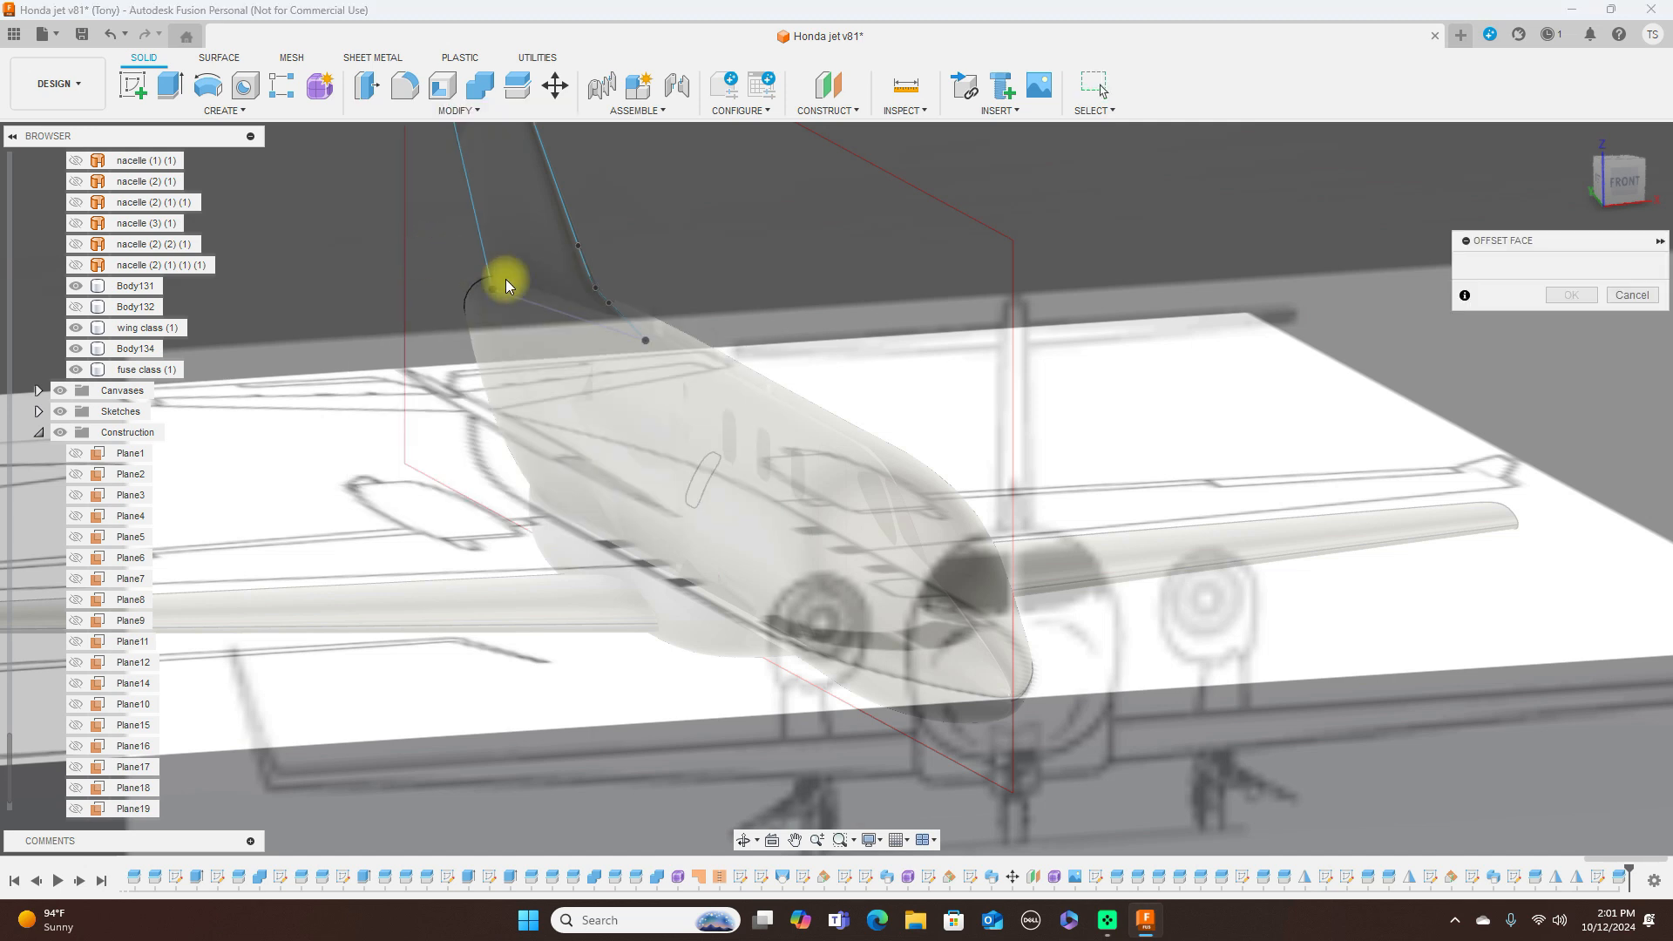
left_click(701, 471)
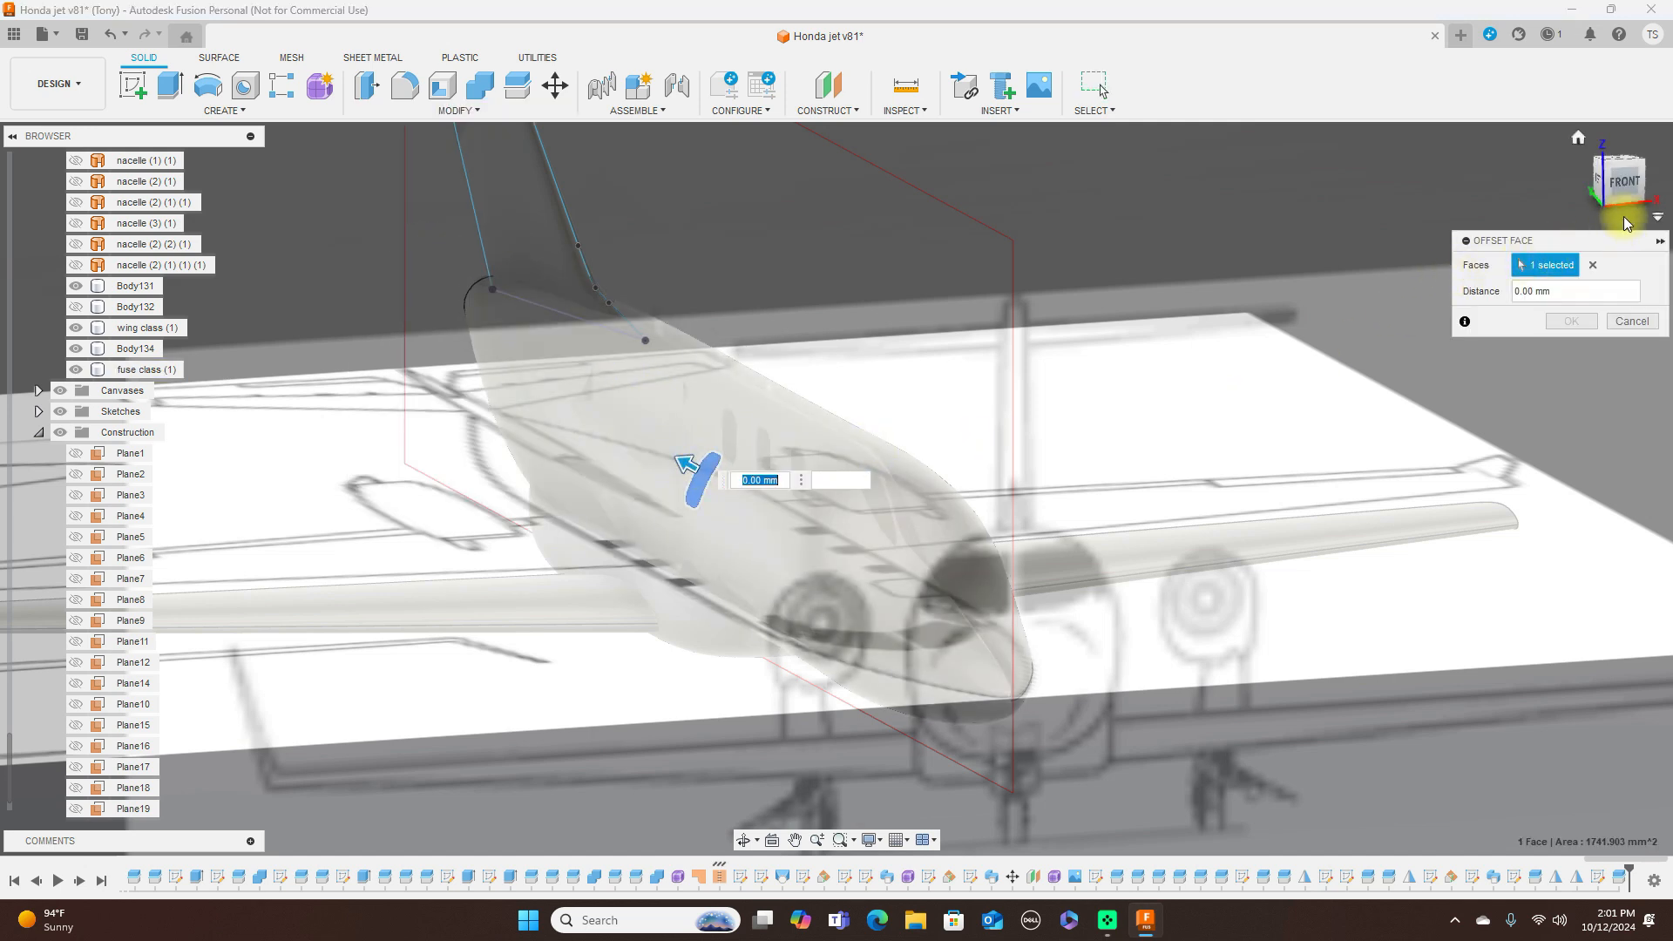
mouse_move(1643, 190)
left_mouse_down()
mouse_move(1468, 175)
mouse_move(1636, 185)
left_mouse_up()
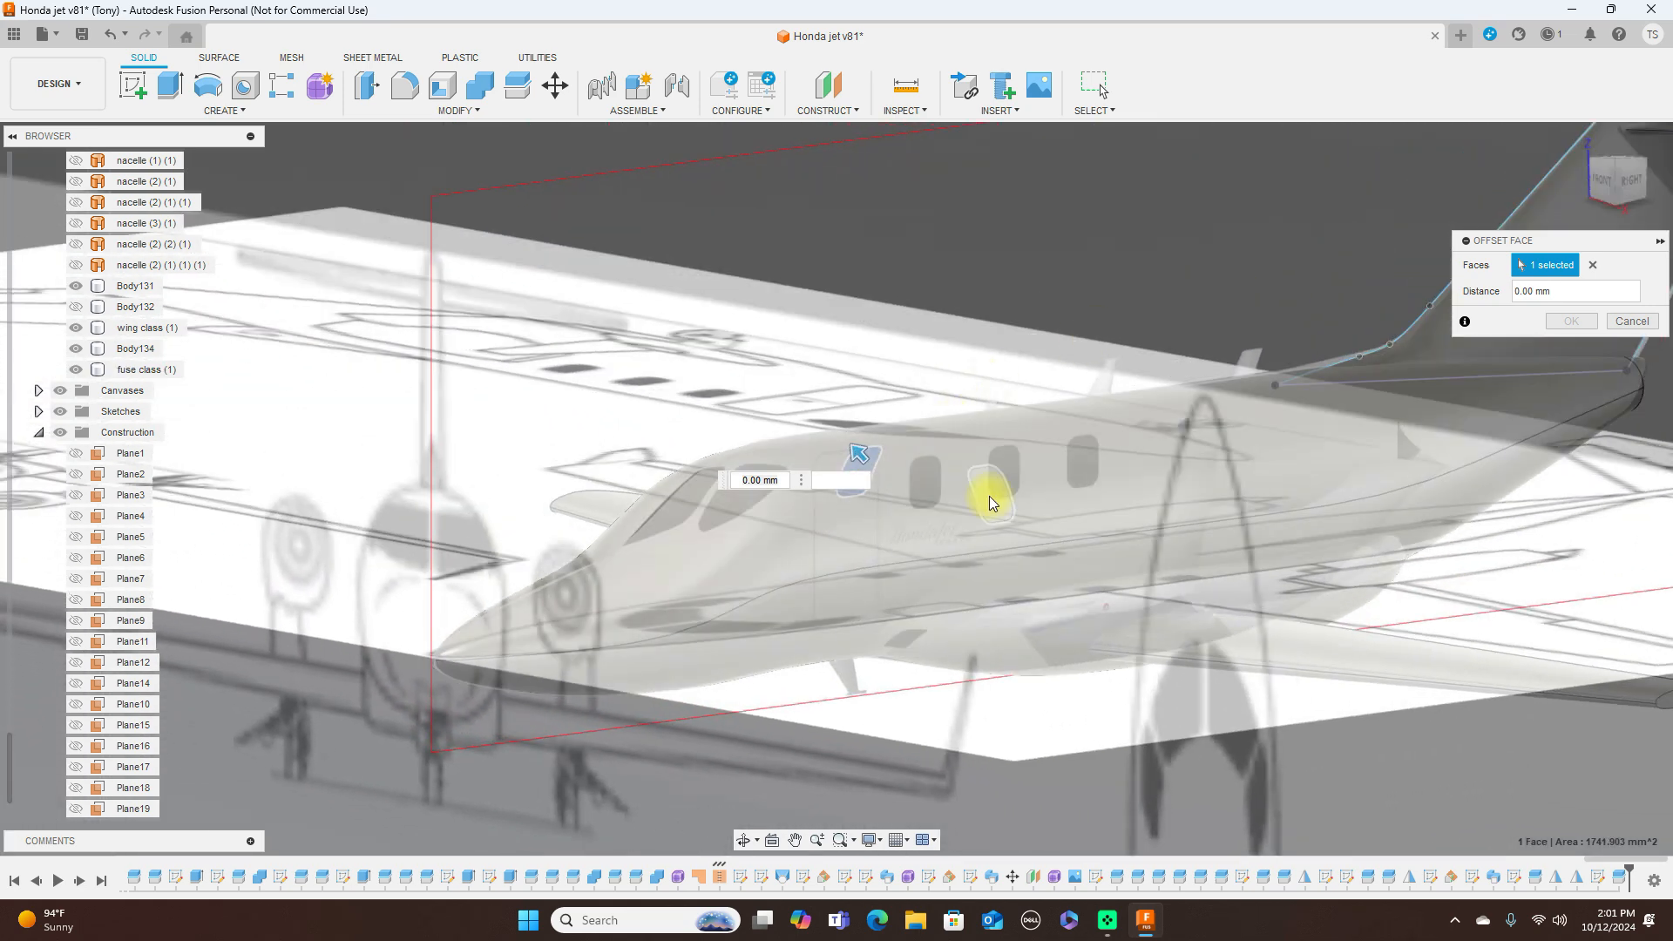
left_click(985, 495)
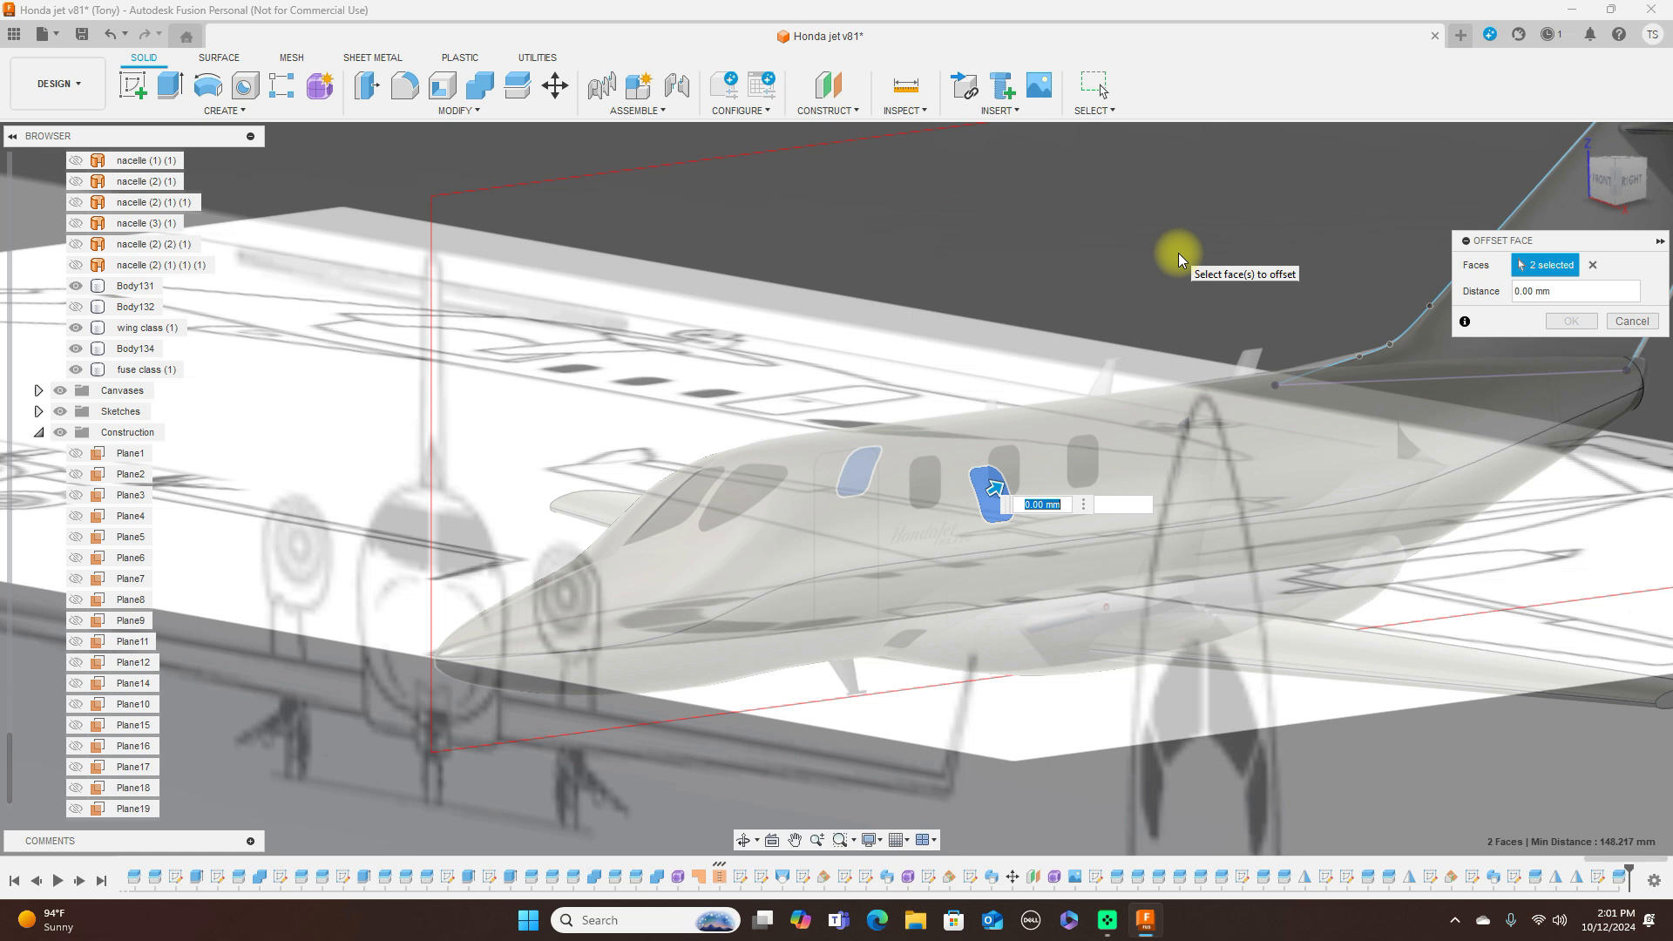
key("BackSpace")
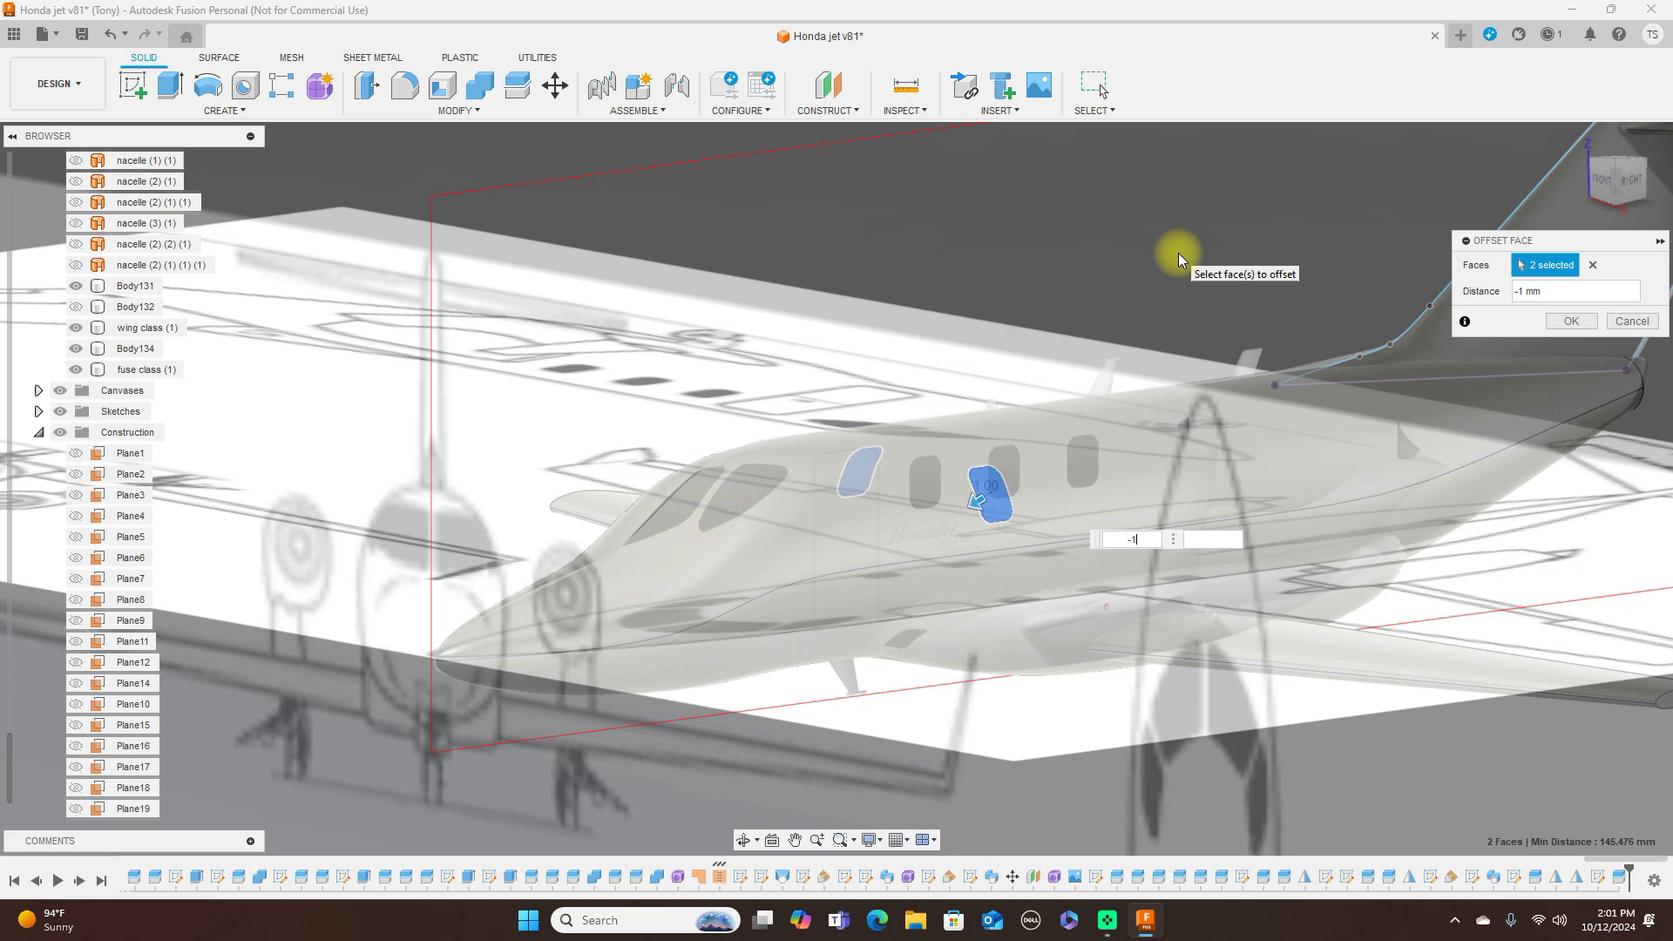
left_click(1568, 325)
Combine the fuselage body with the split-off window body using the Join operation
scroll(1256, 352, "down", 1)
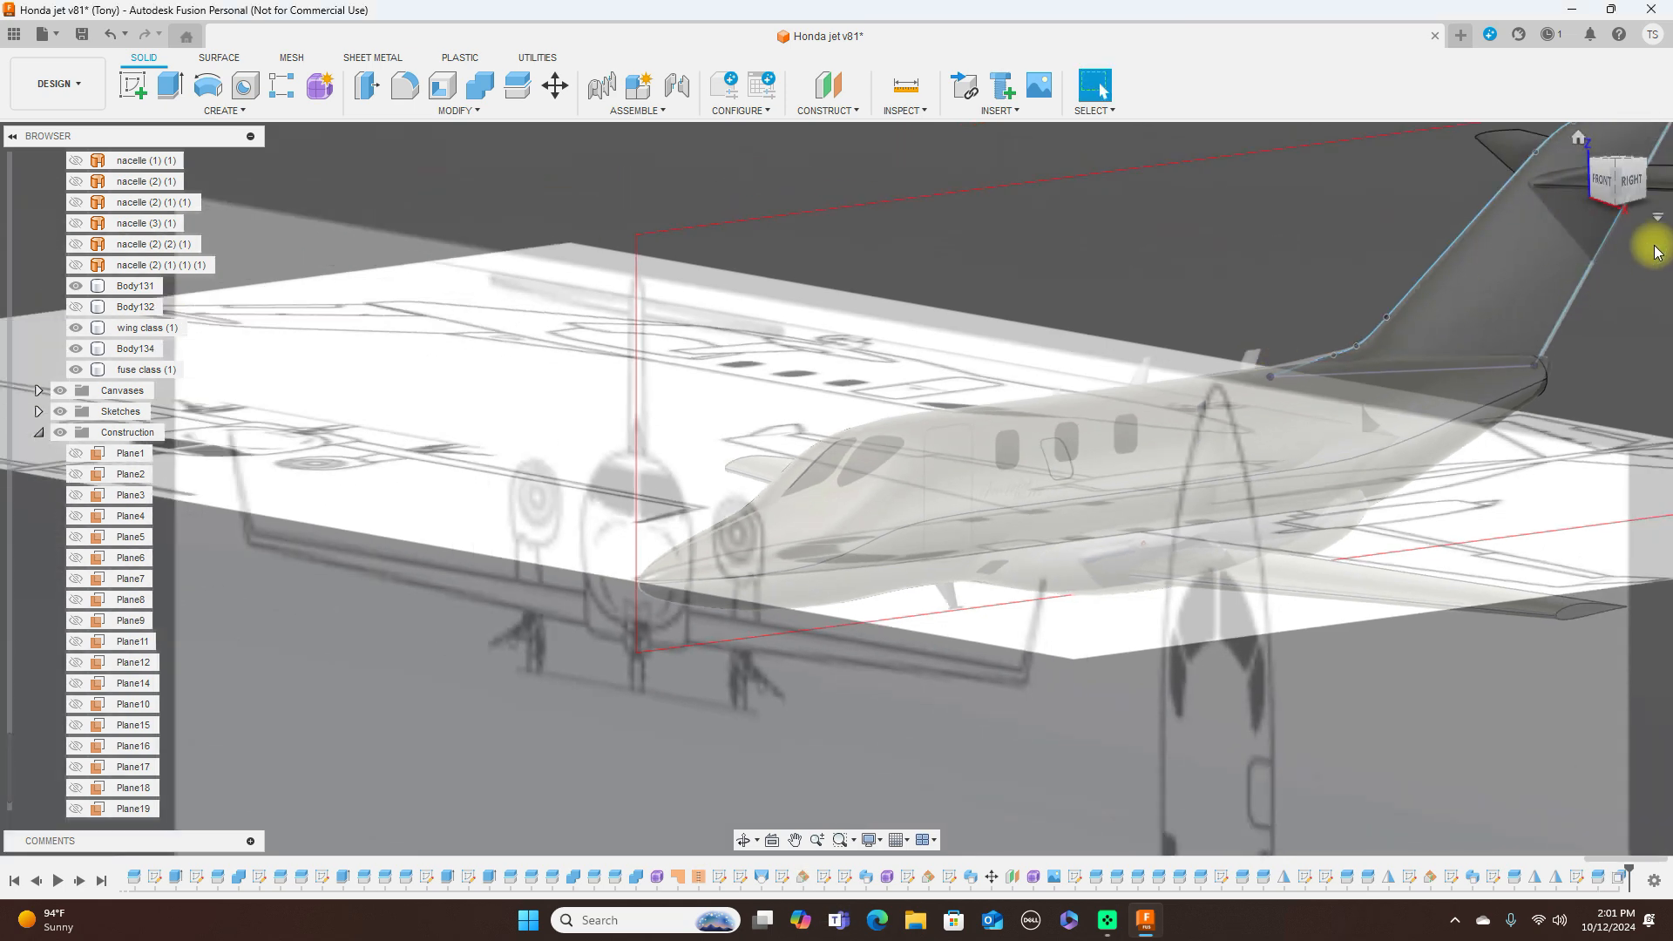
left_click(1636, 185)
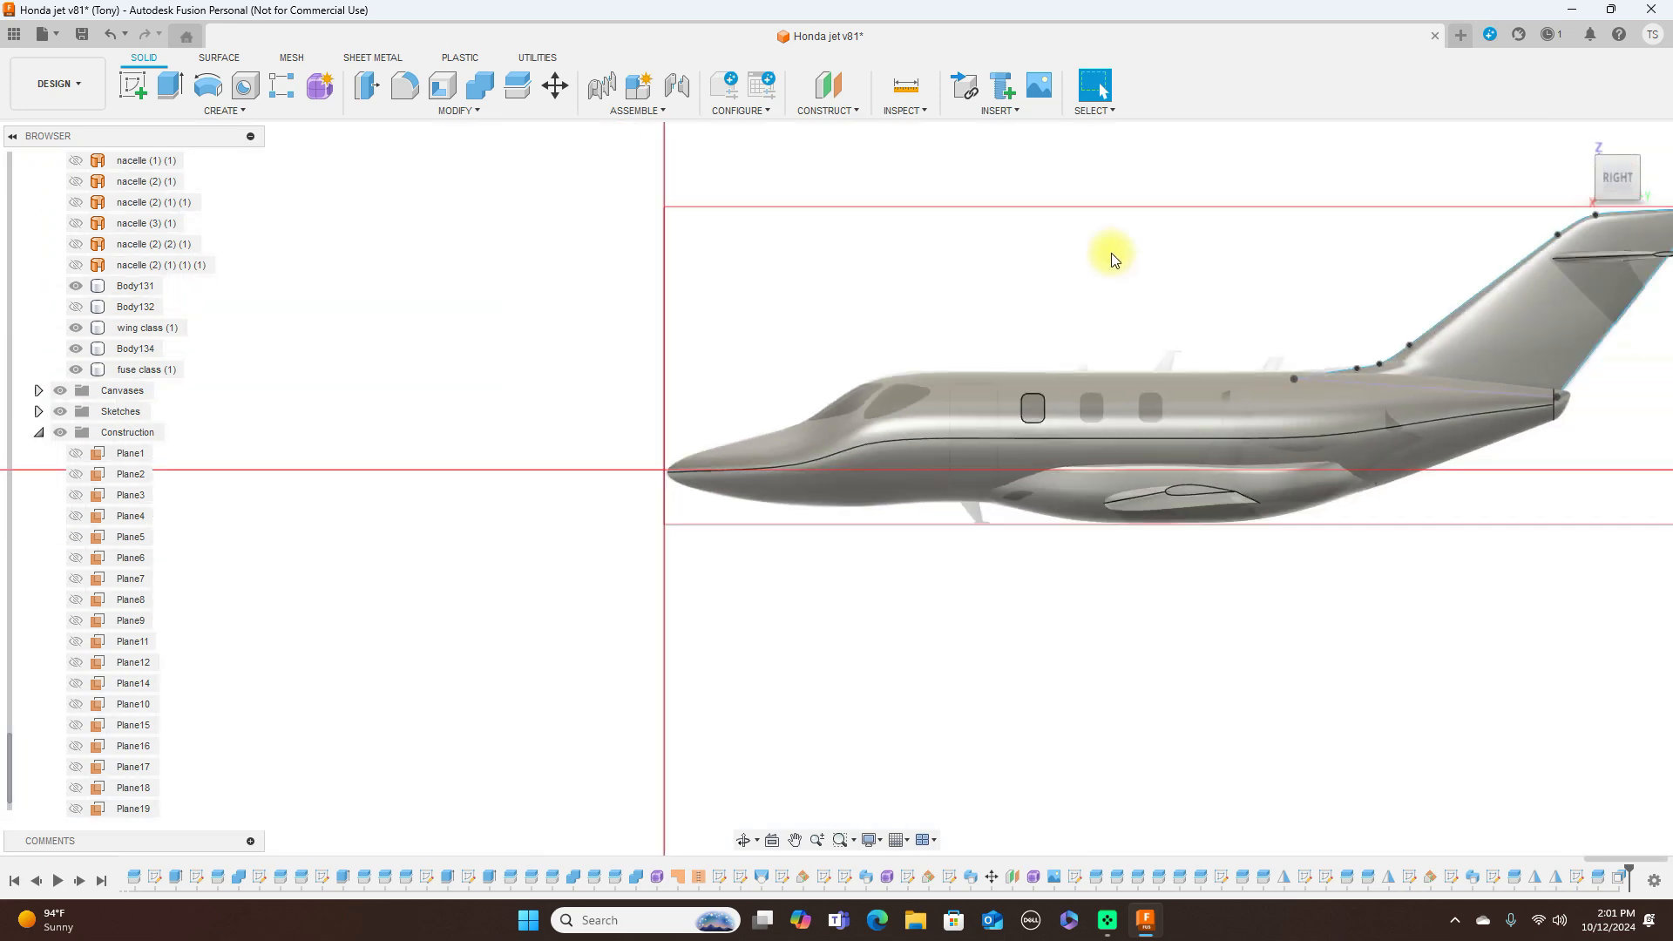
scroll(1111, 253, "up", 1)
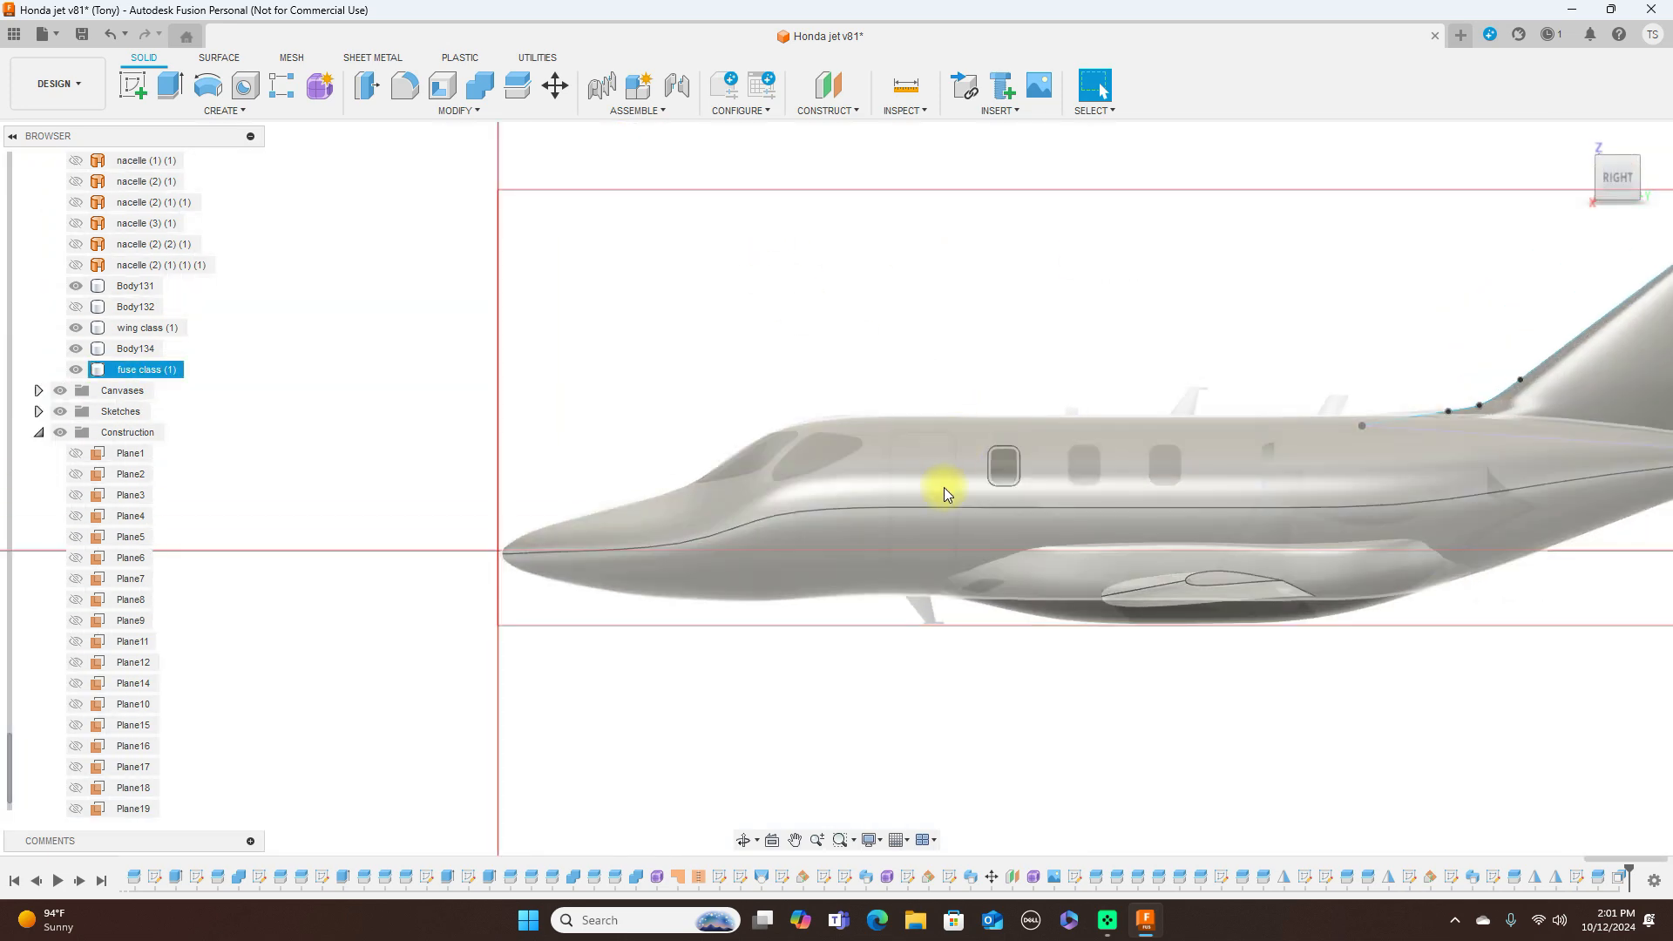
left_click(480, 84)
left_click(890, 473)
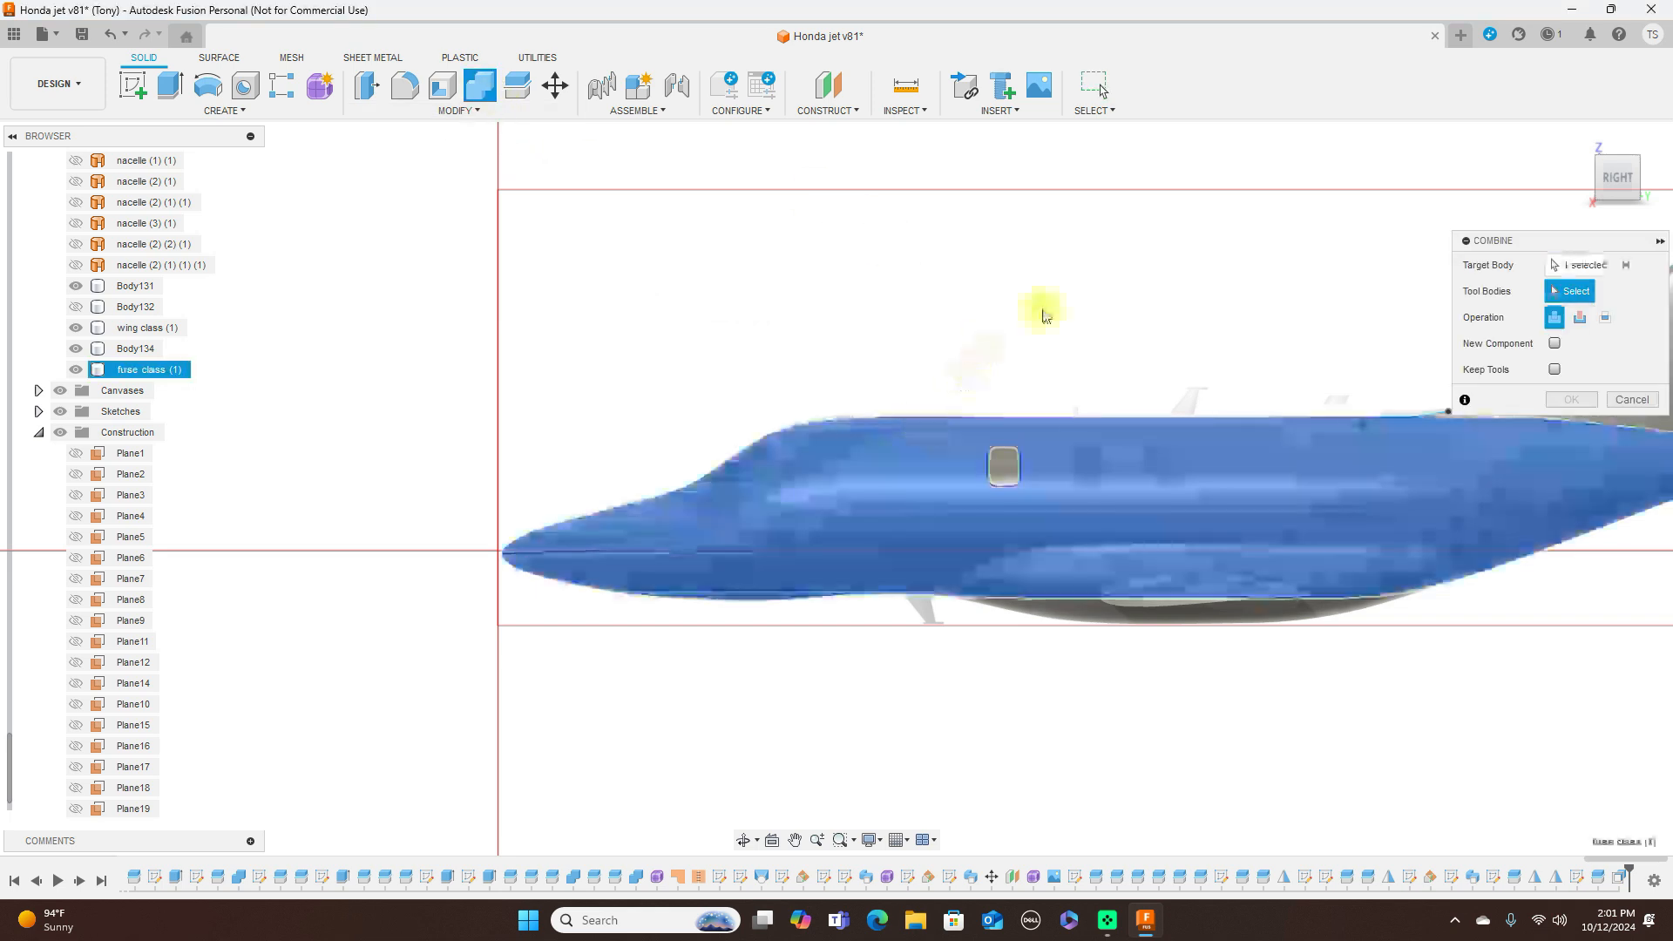
left_click(1007, 472)
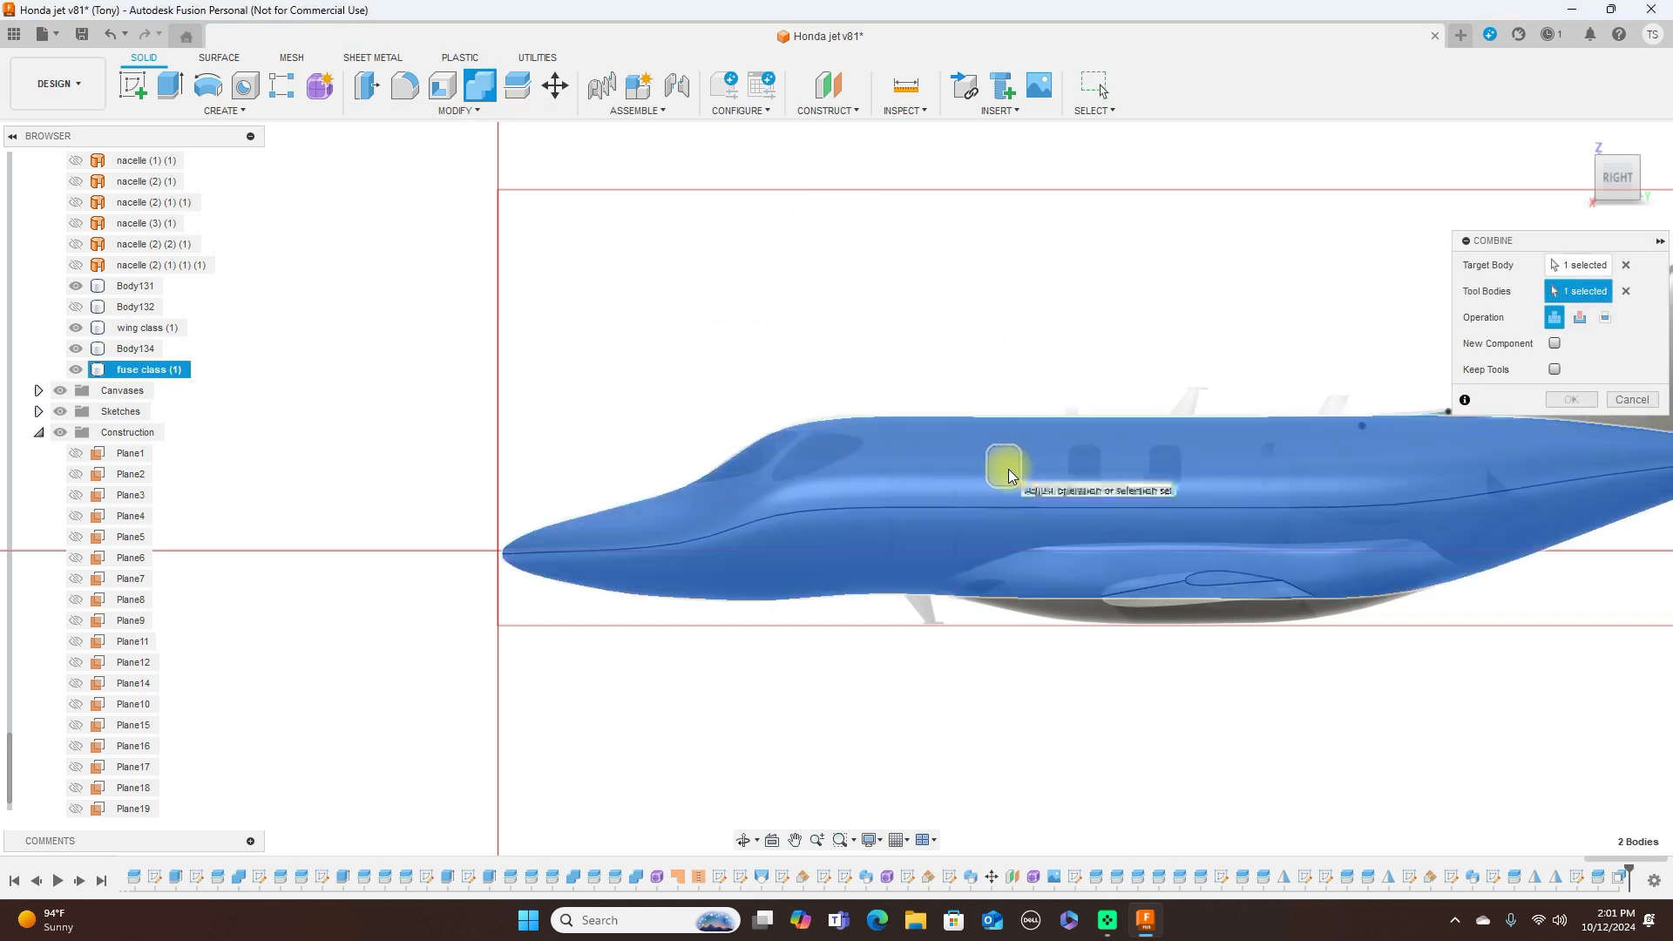
left_click(1571, 399)
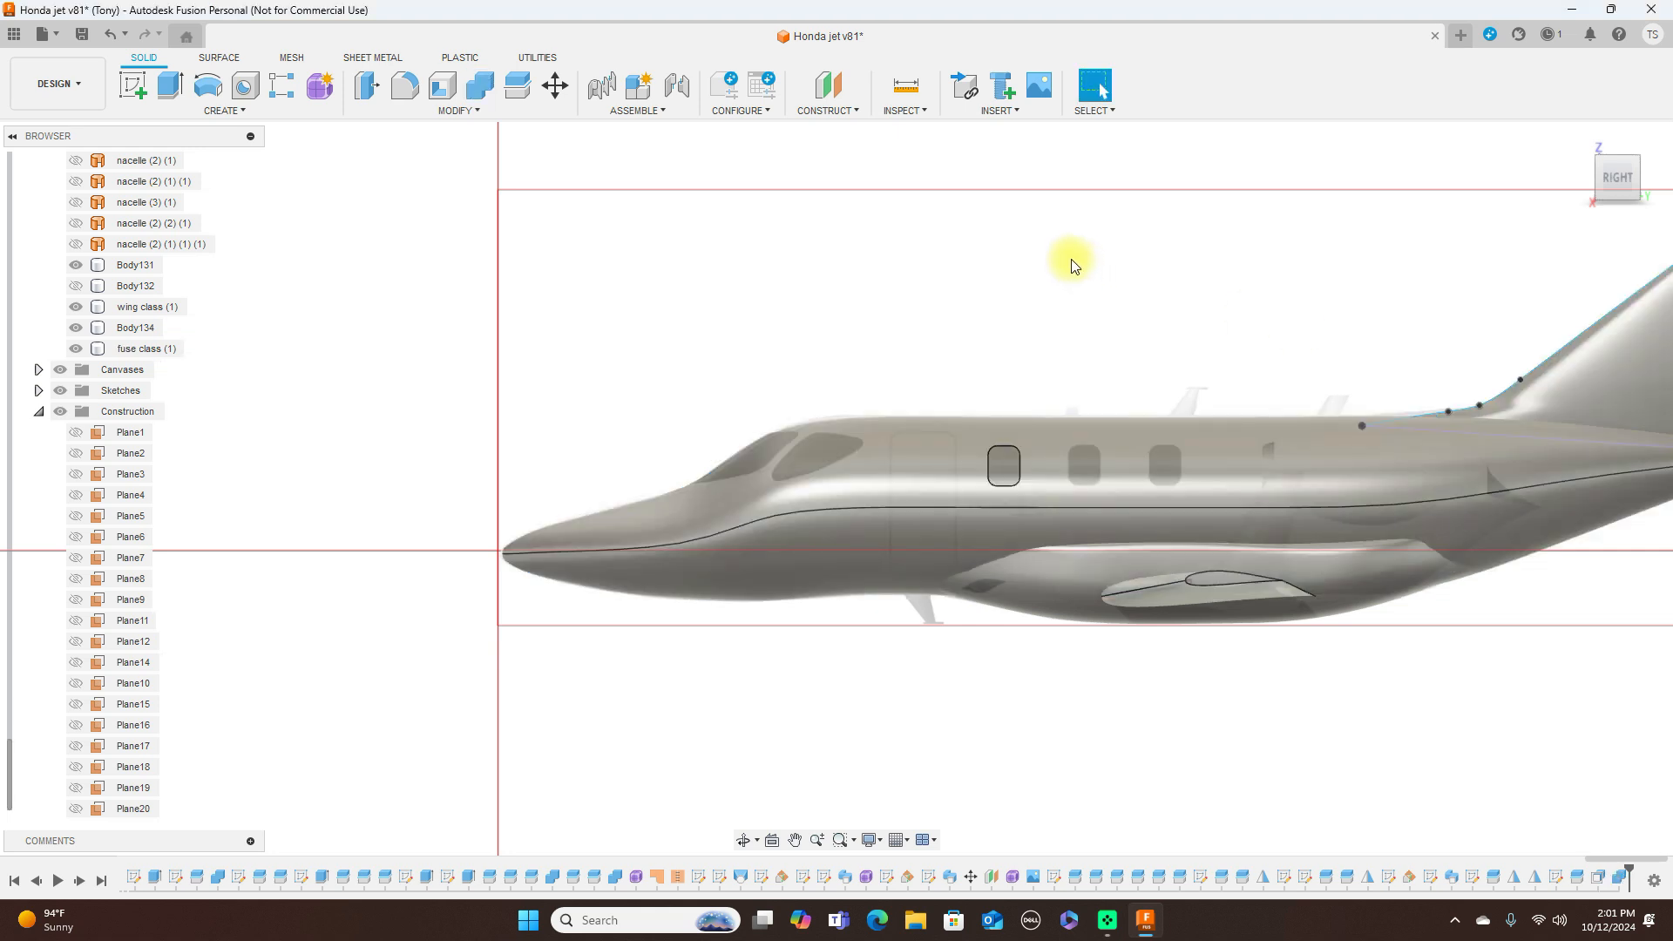
Hide all the sketches and the reference canvases so only the jet's bodies are displayed
scroll(1073, 260, "down", 3)
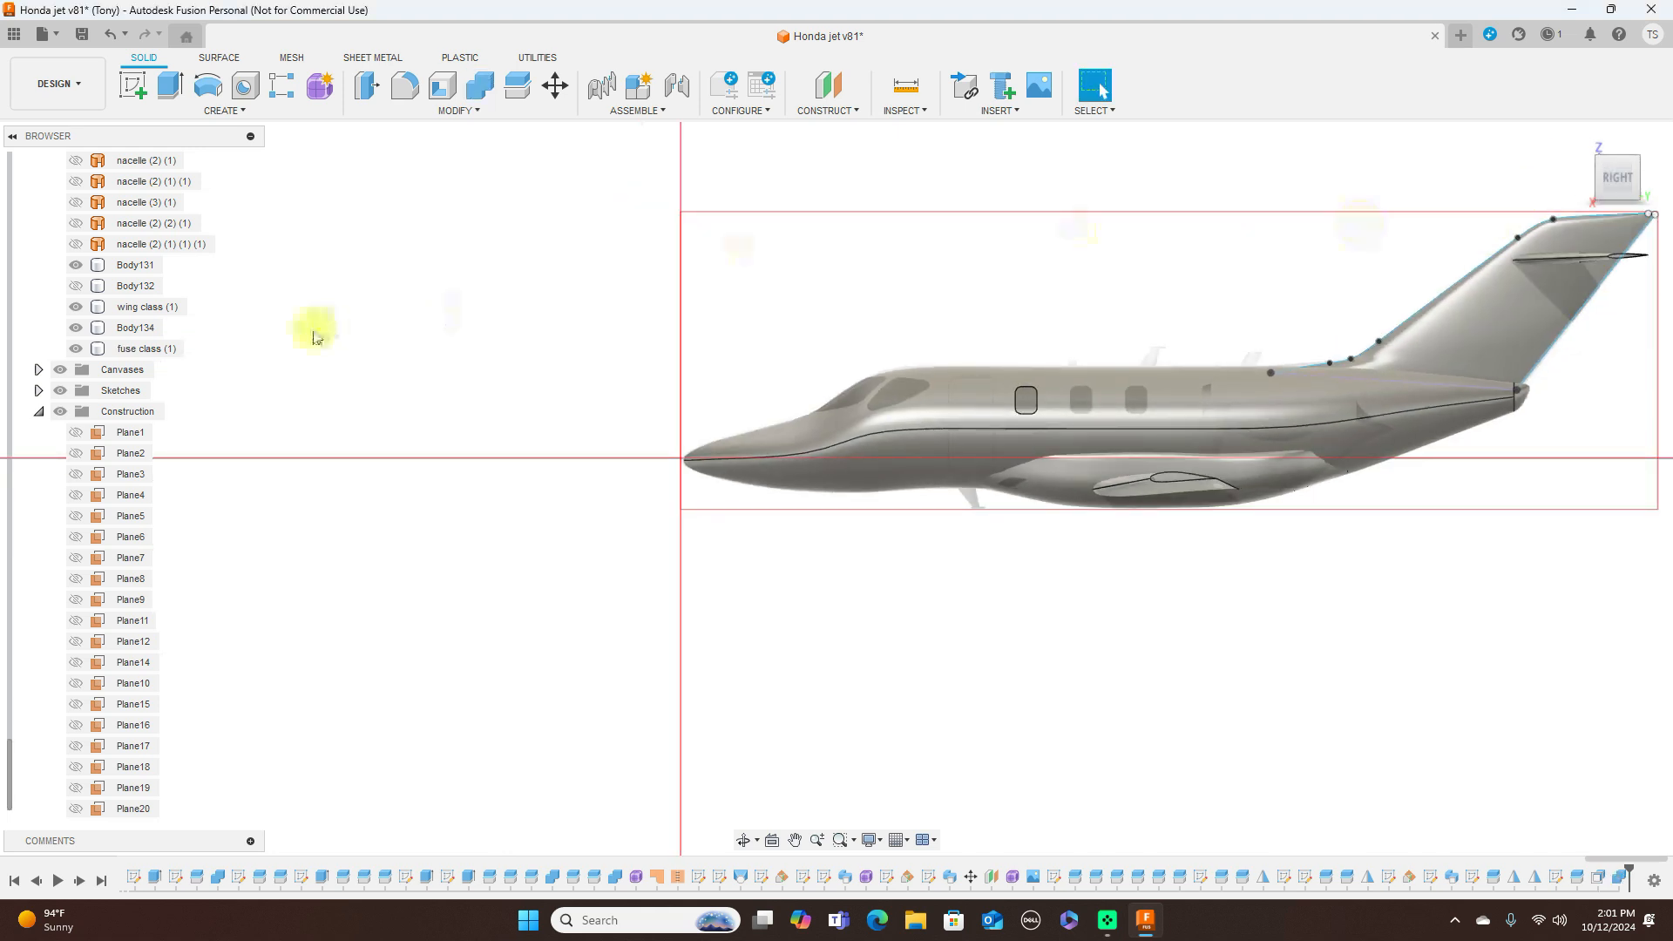
left_click(55, 394)
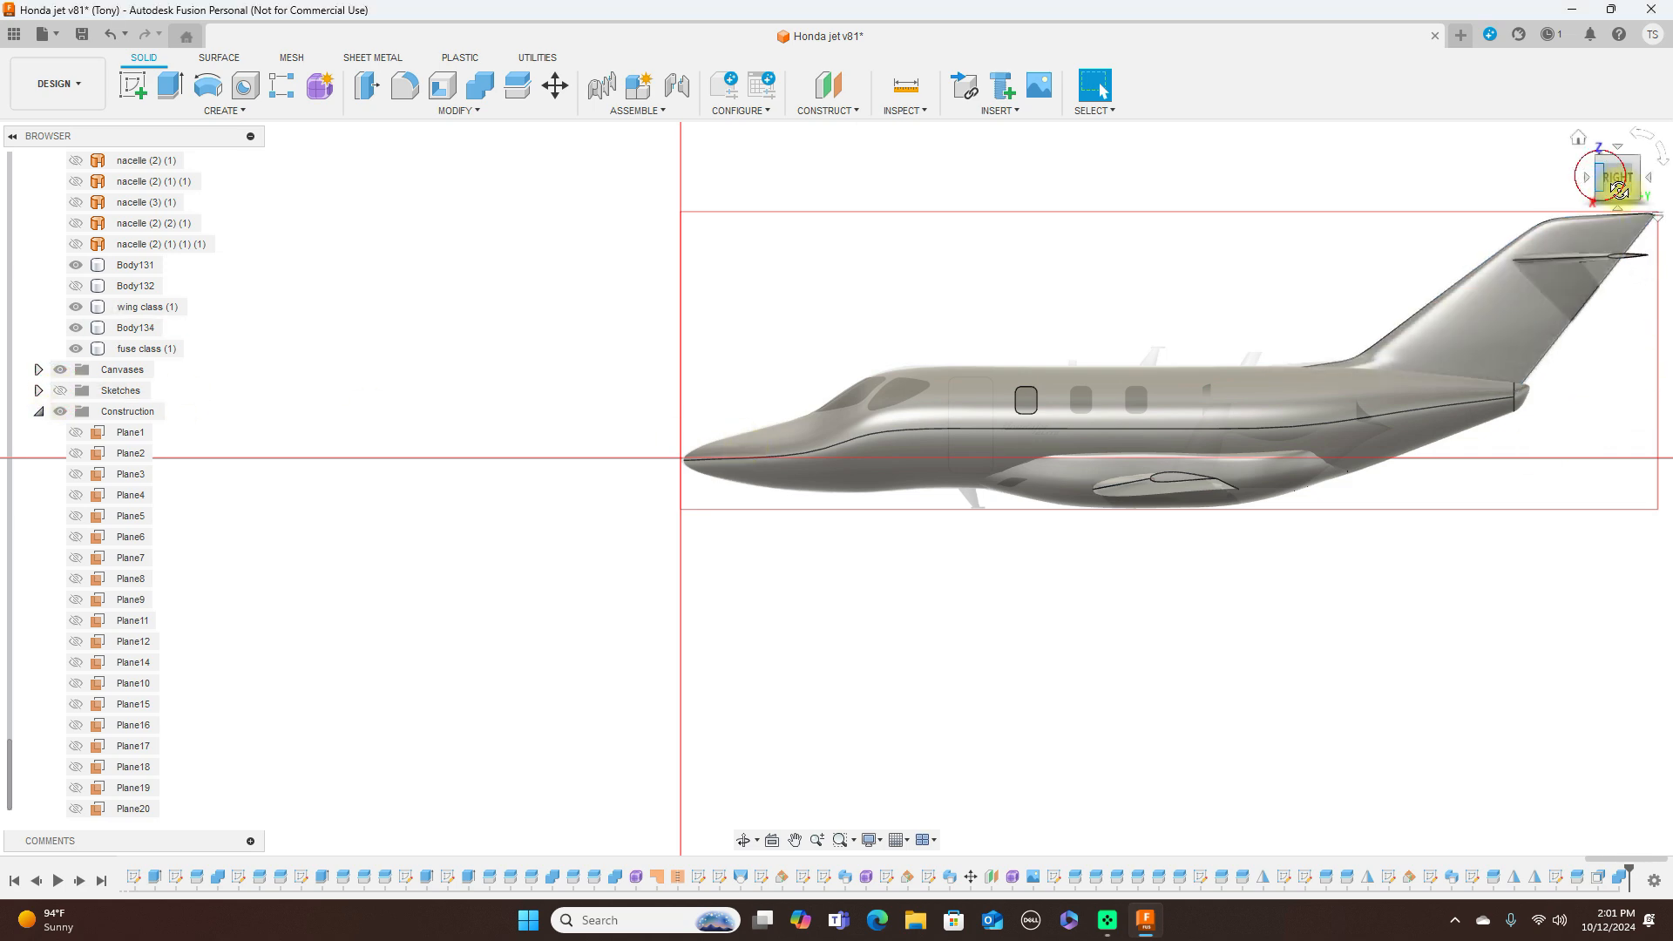
left_click(1604, 180)
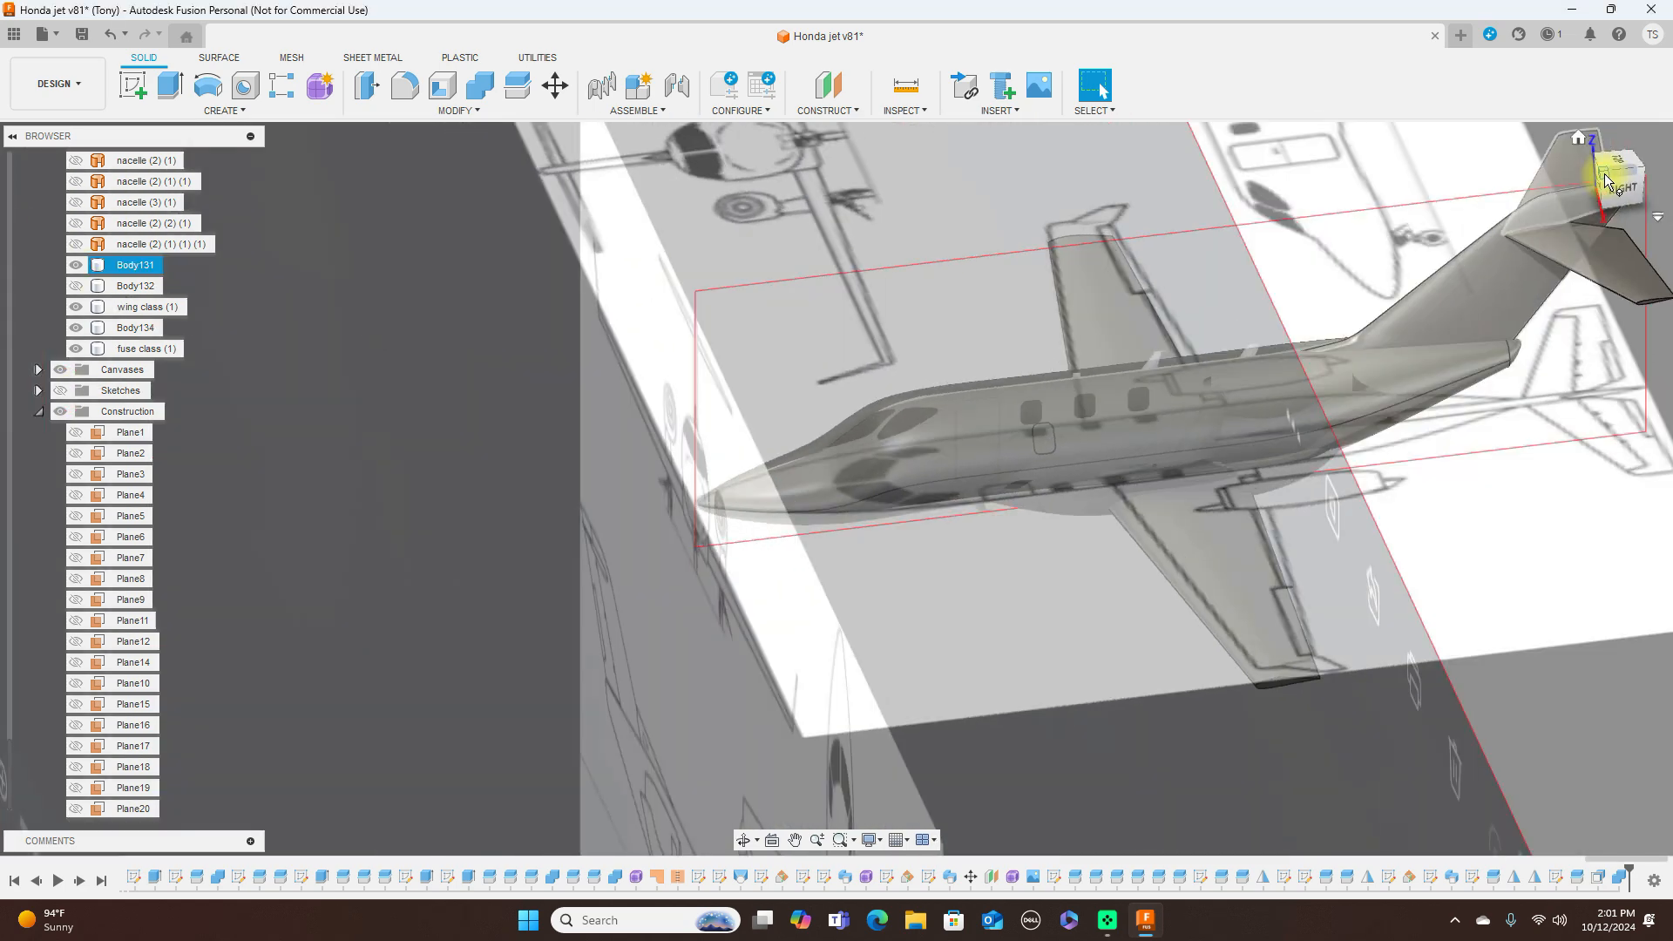
left_click(1612, 182)
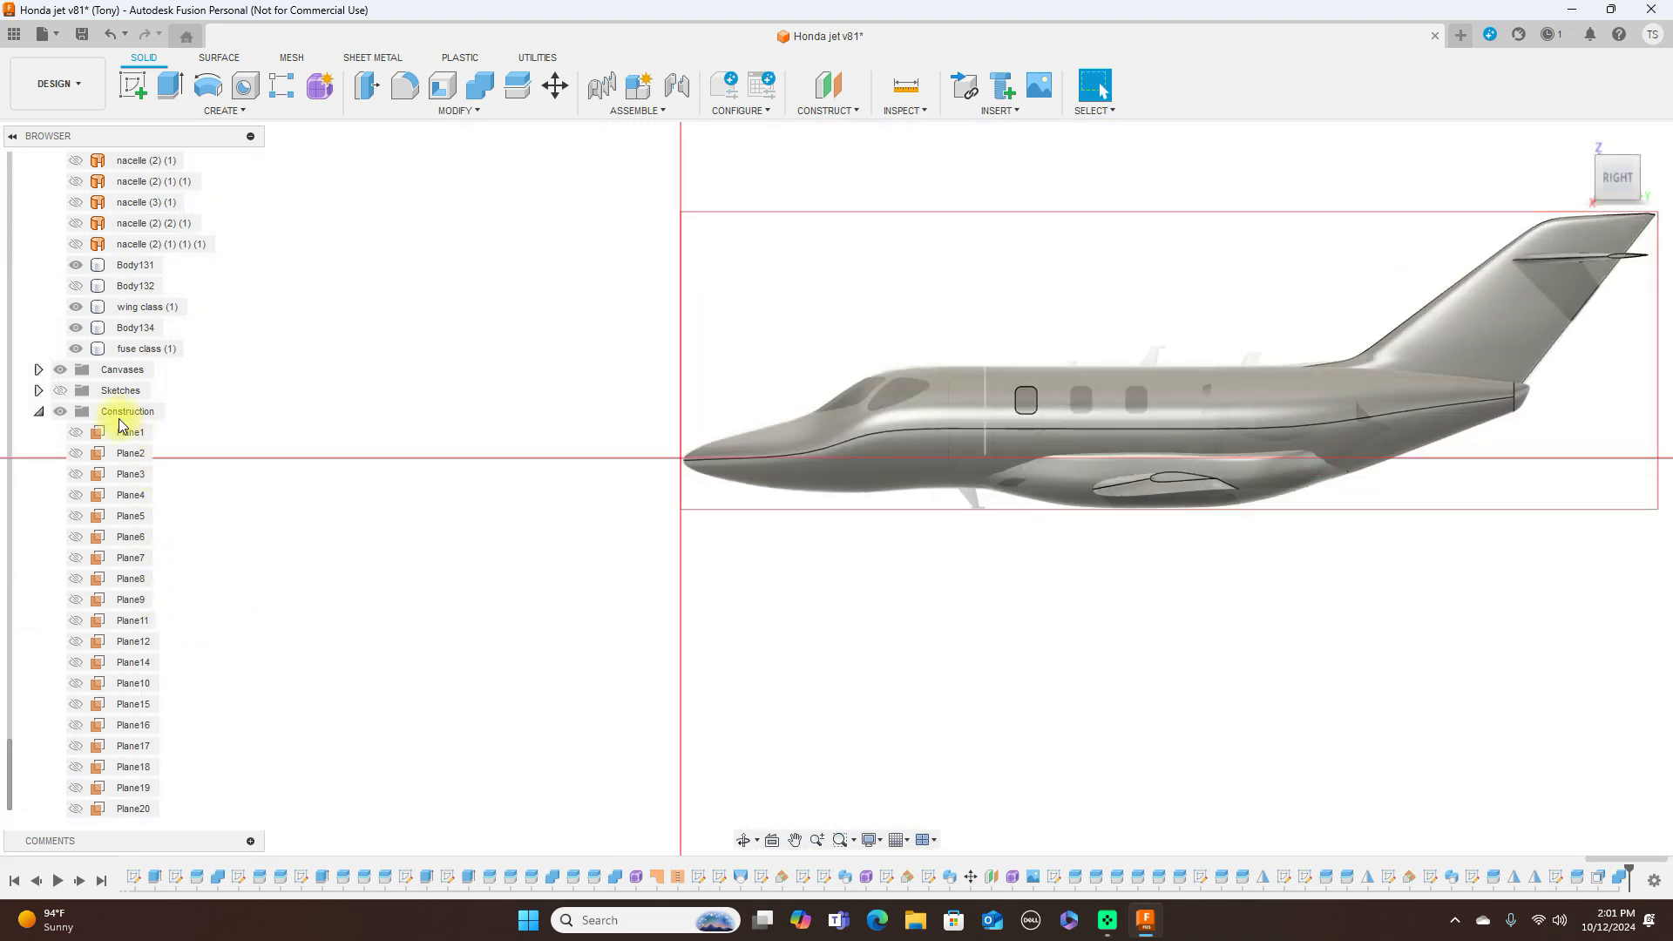
left_click(70, 373)
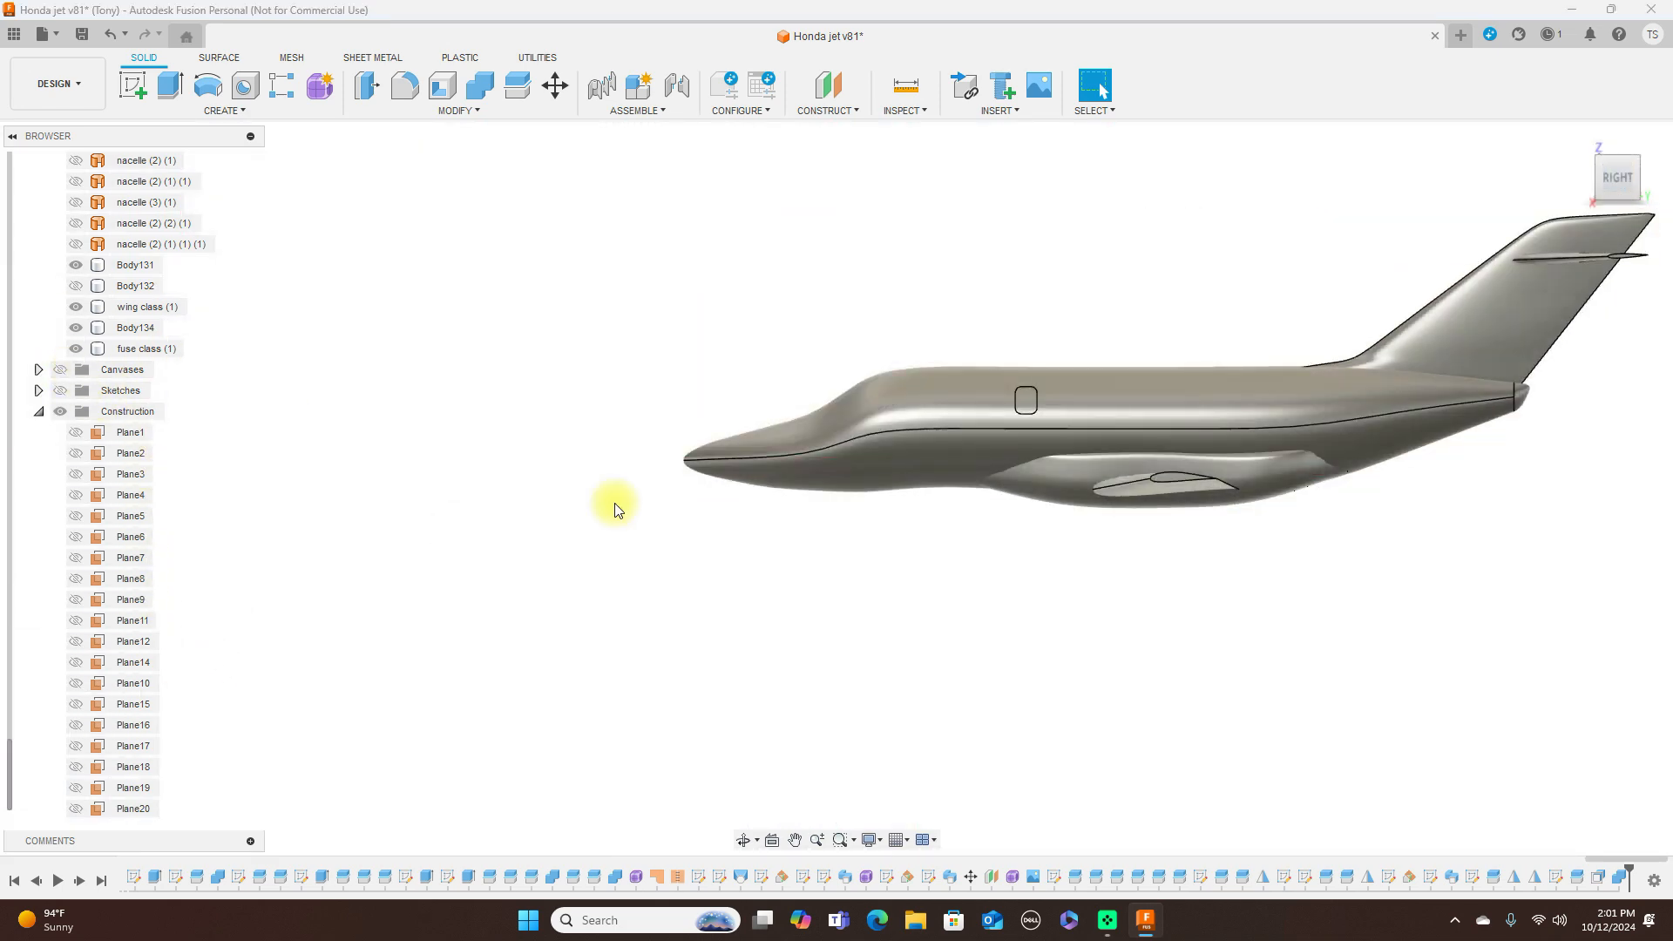
View the jet from the front-right at an angle and hide the fuselage body fuse class (1)
left_click(1603, 185)
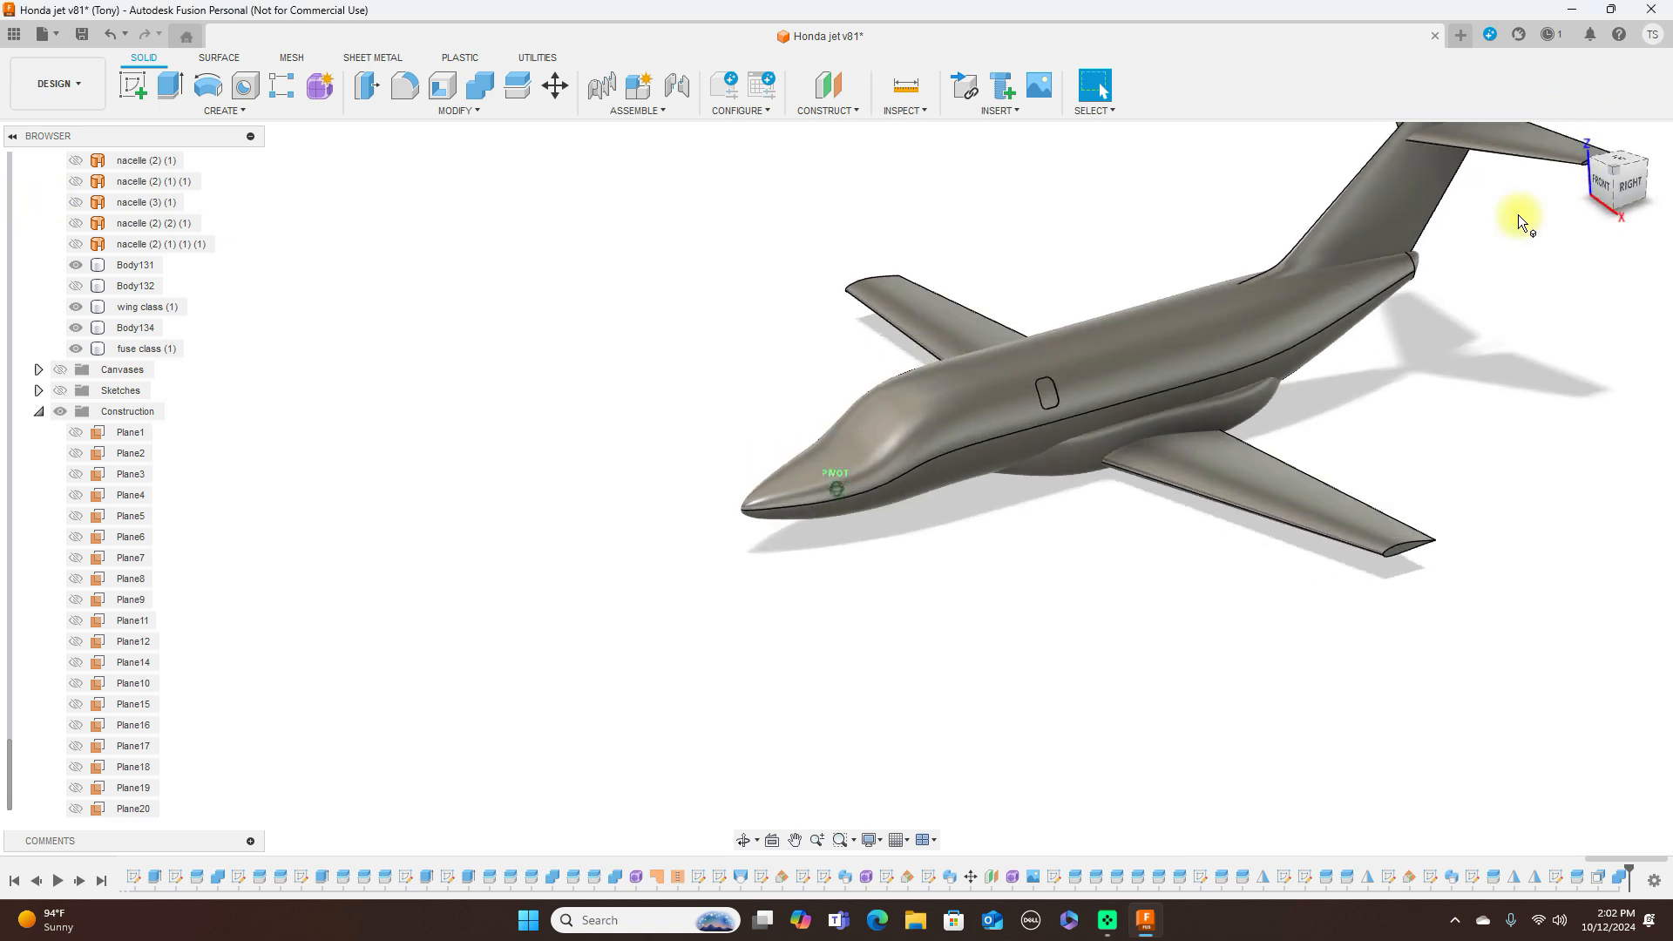
left_click(1139, 366)
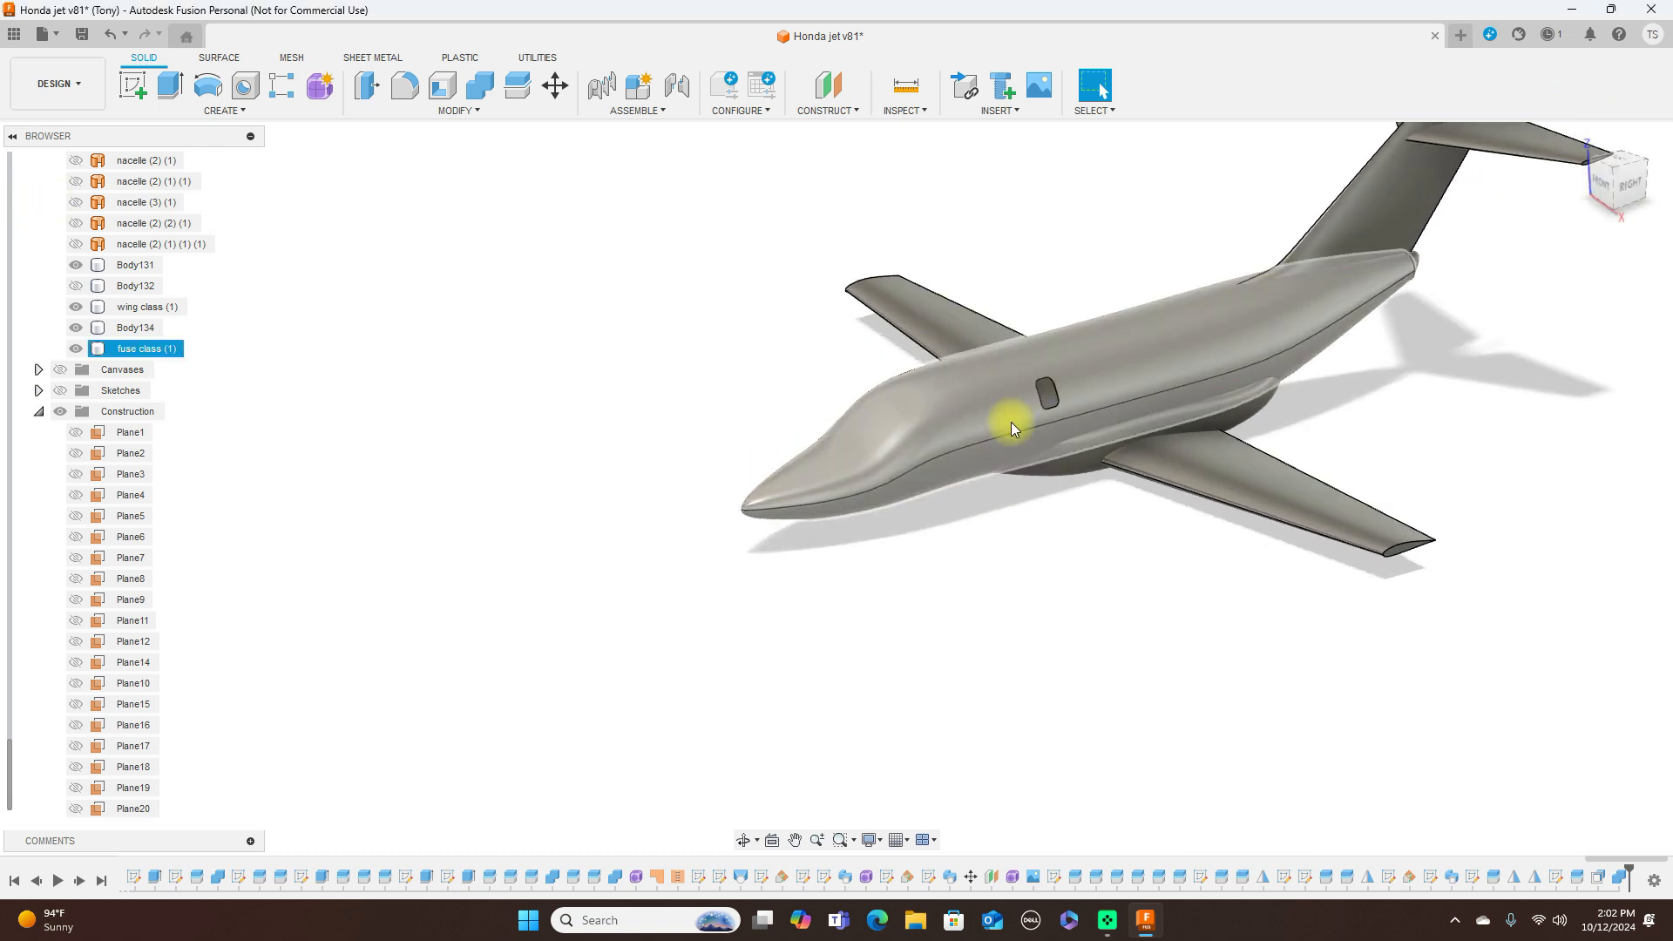
left_click(77, 349)
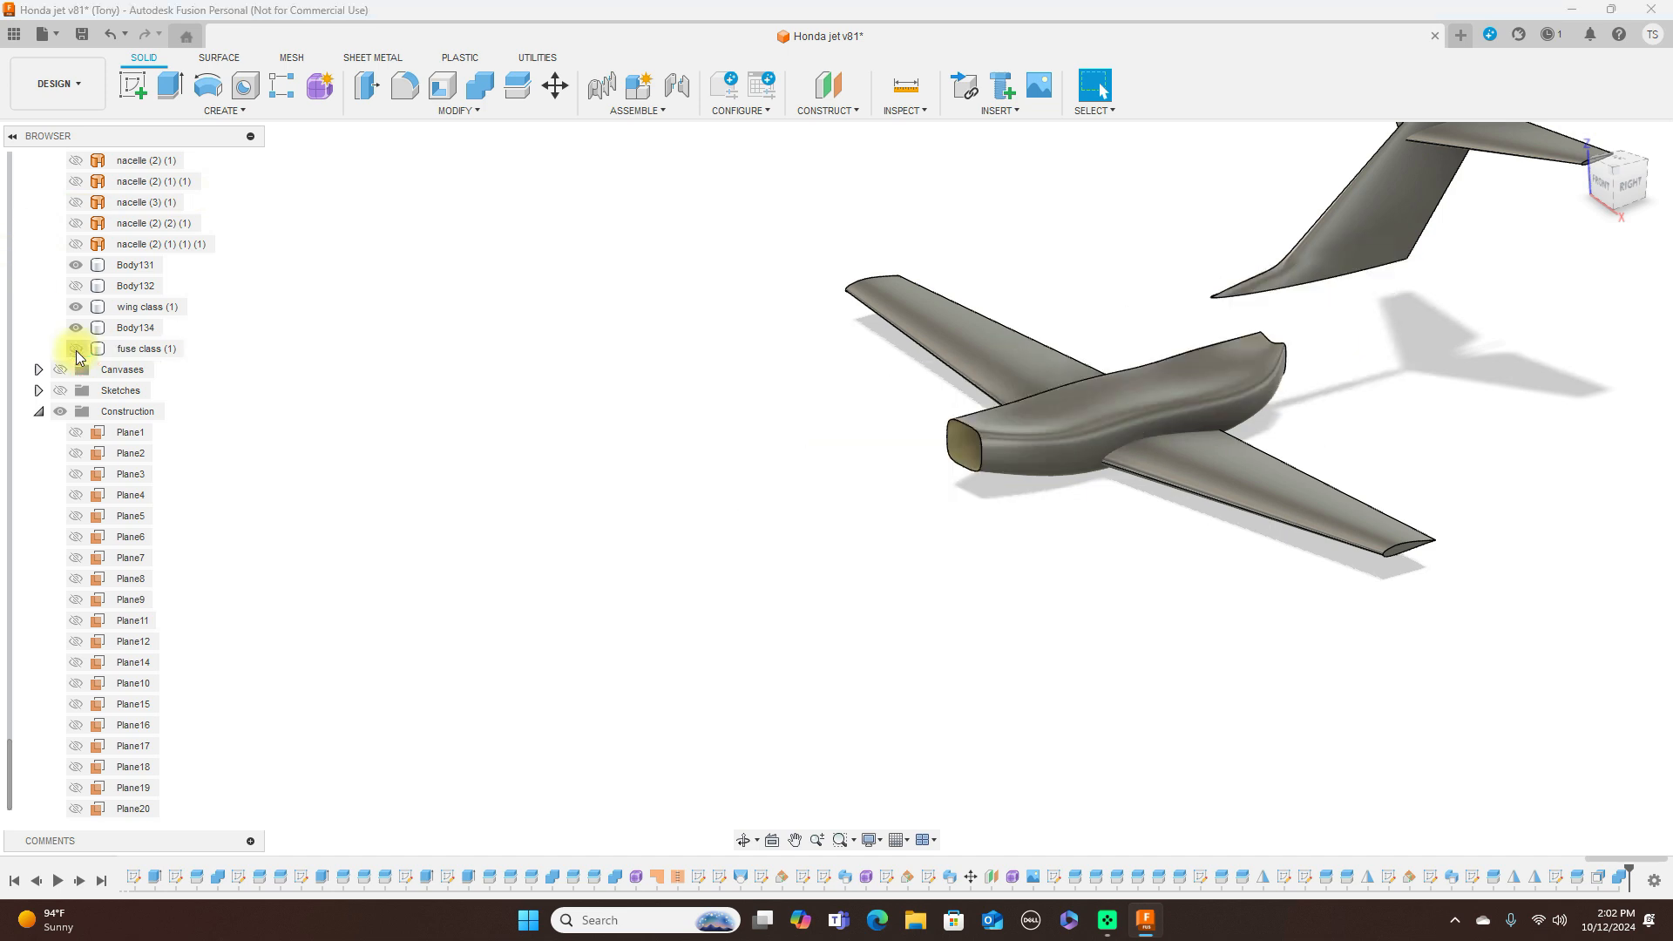
Show the fuselage body fuse class (1), look at the jet from the right side, and display the reference canvases
left_click(77, 350)
left_click(77, 350)
left_click(76, 349)
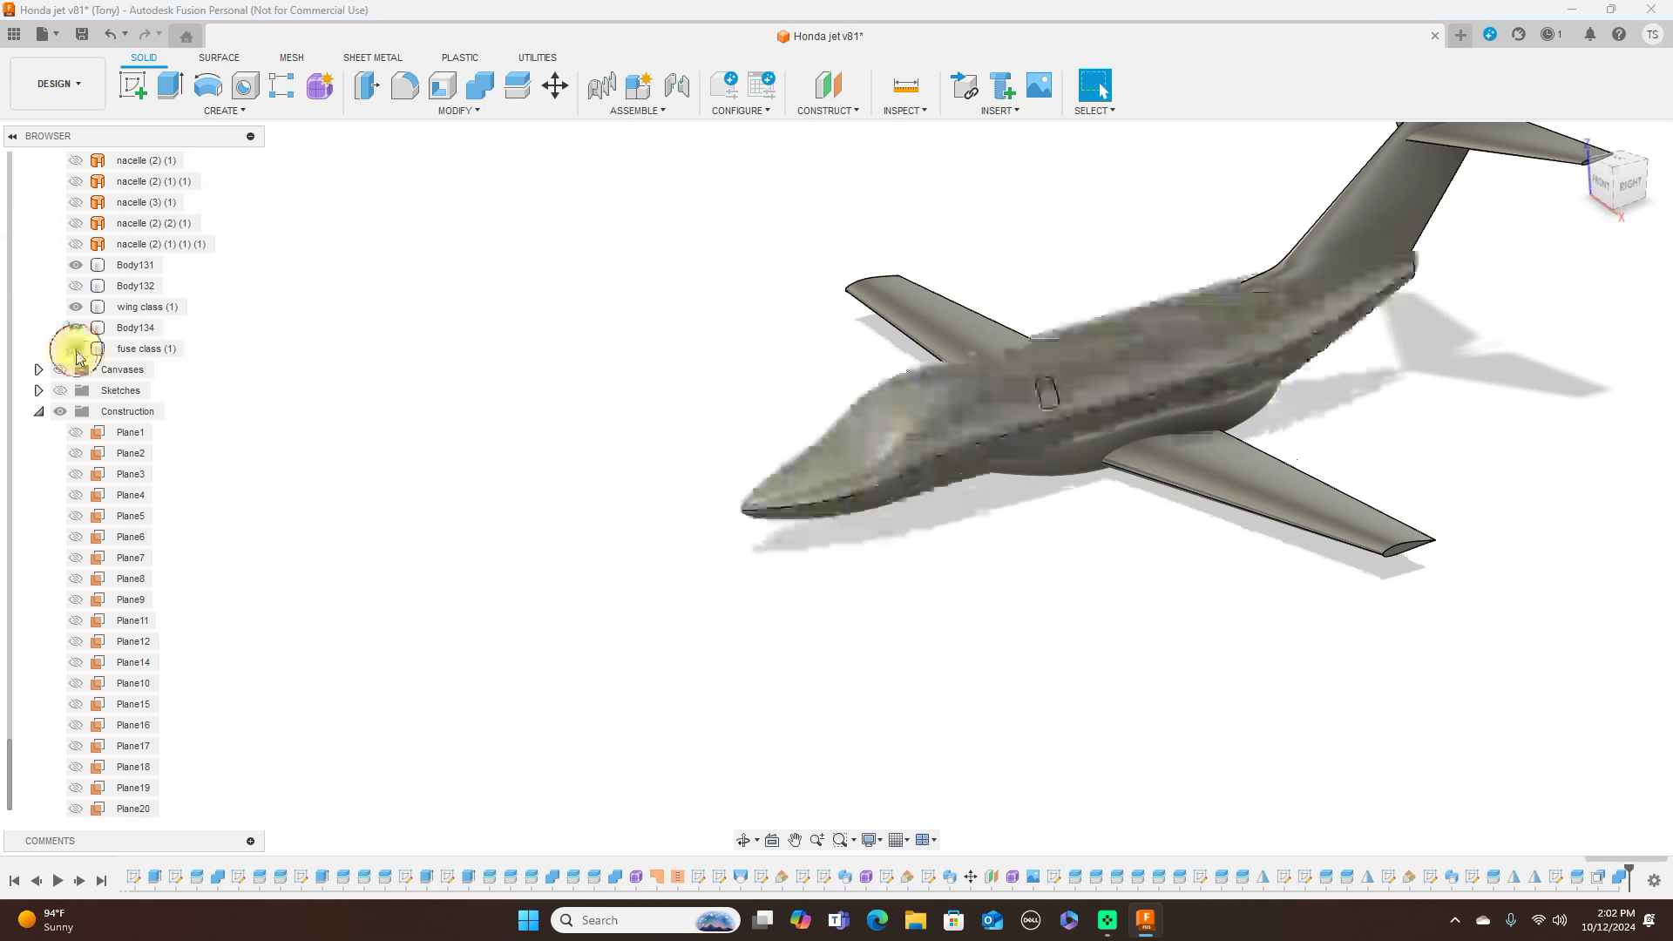
left_click(1035, 403)
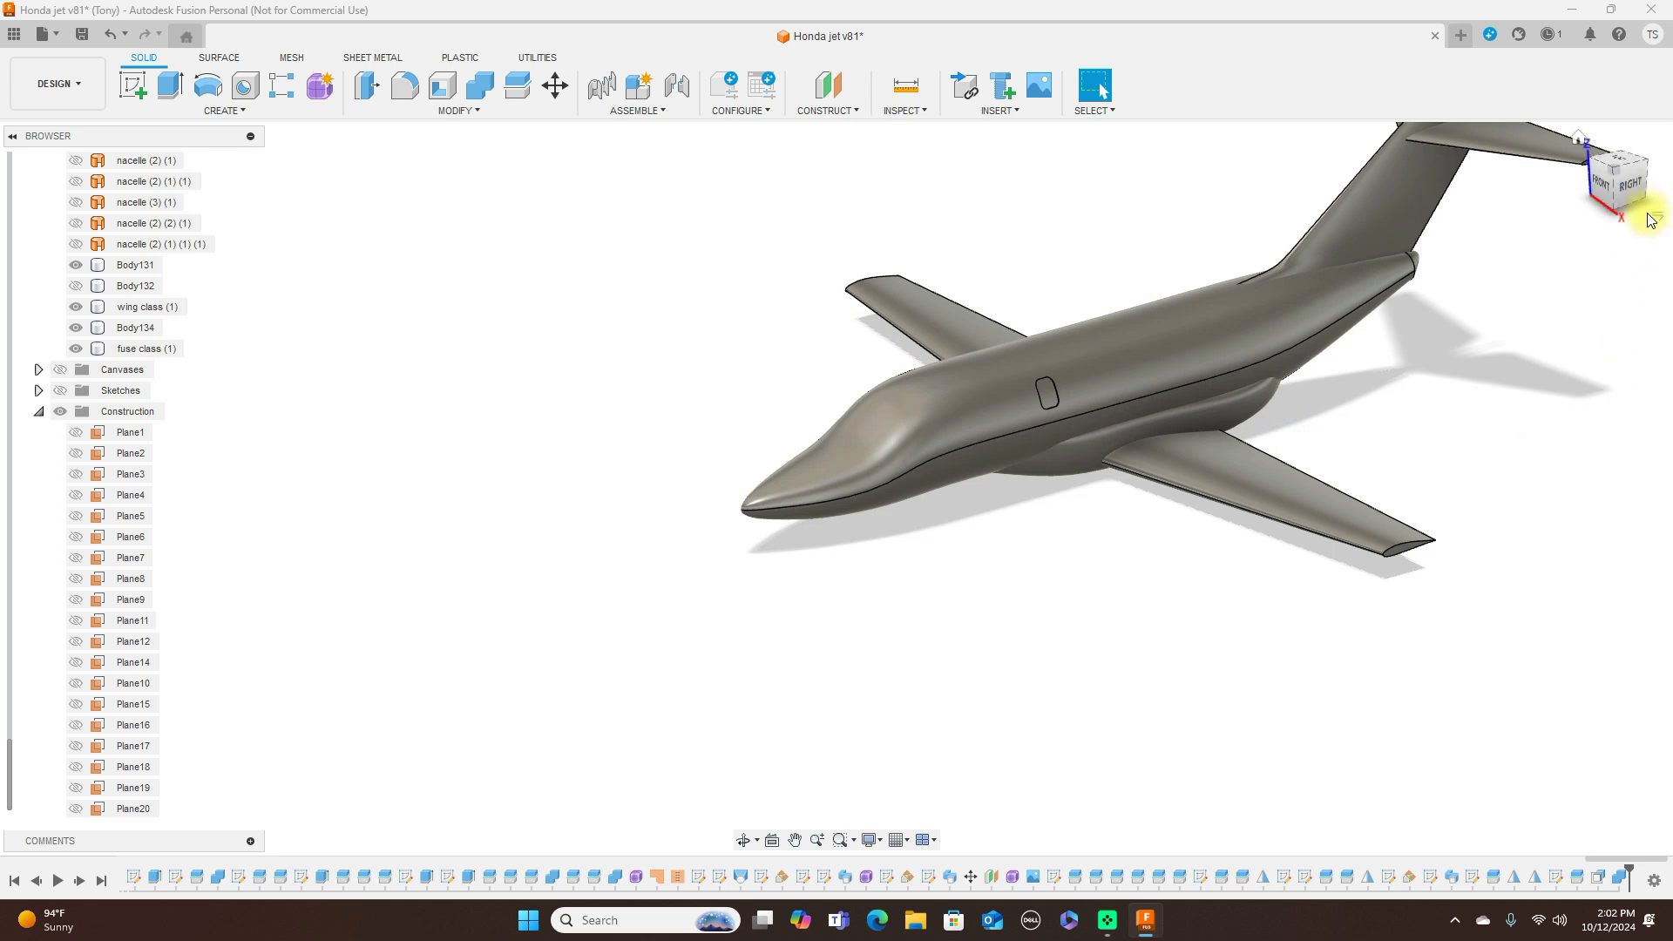
left_click(1631, 186)
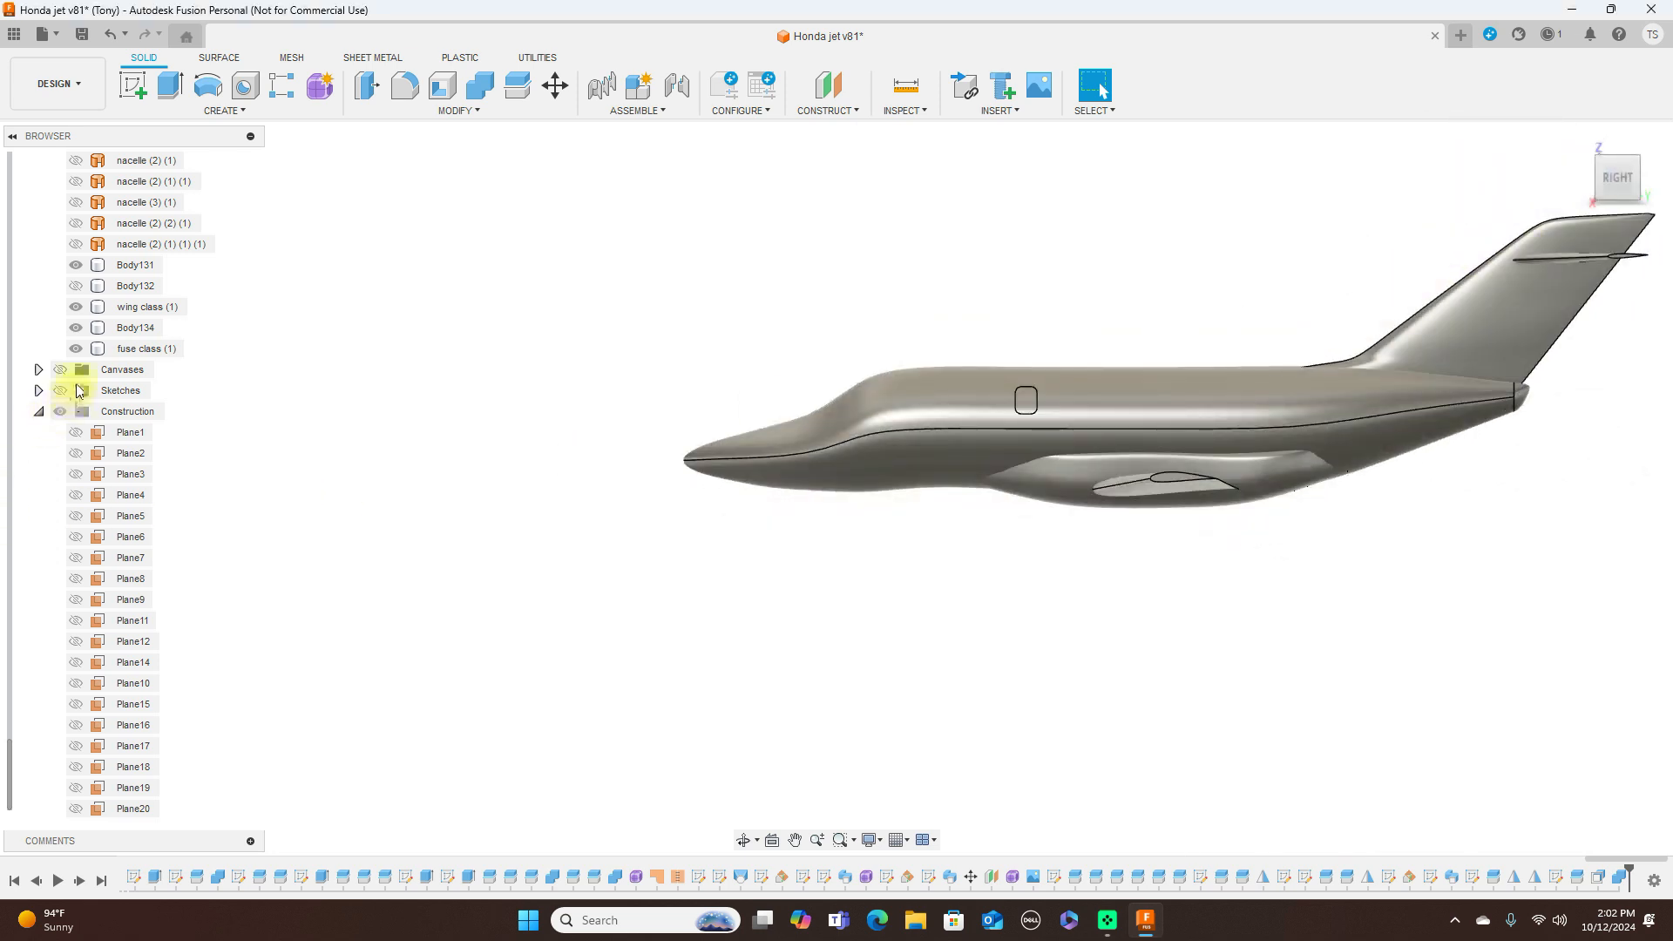
left_click(61, 371)
left_click(1064, 400)
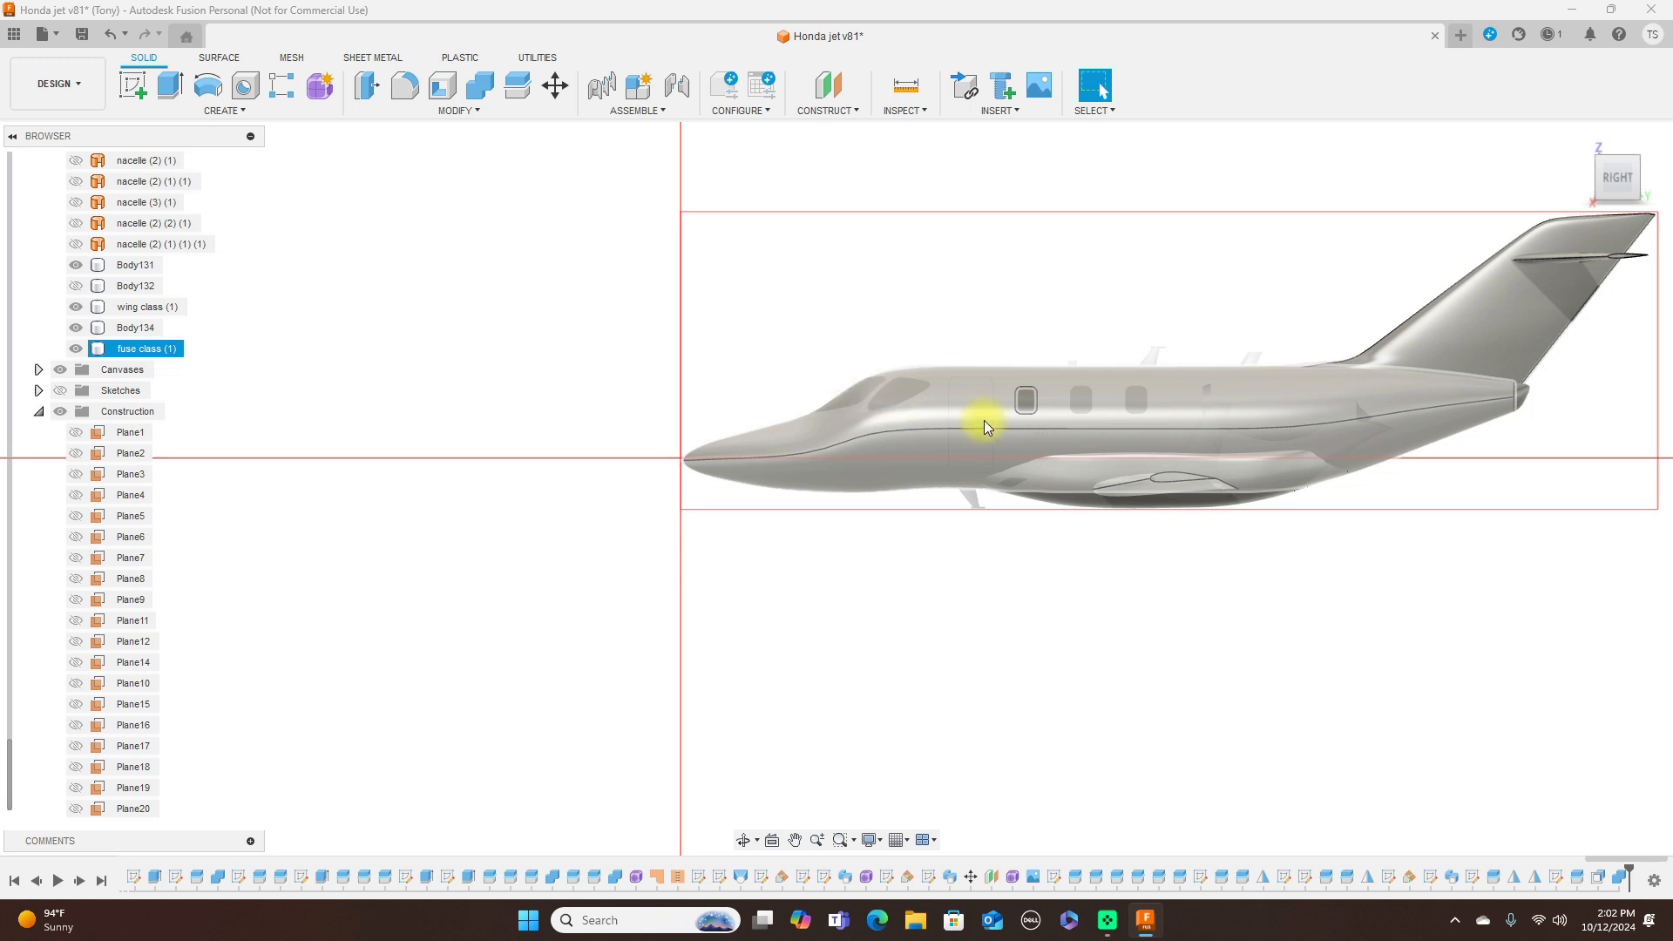
left_click(974, 499)
Start a sketch on the vertical side plane and trace the side cockpit window of the canvas with a closed fit point spline
scroll(970, 506, "up", 5)
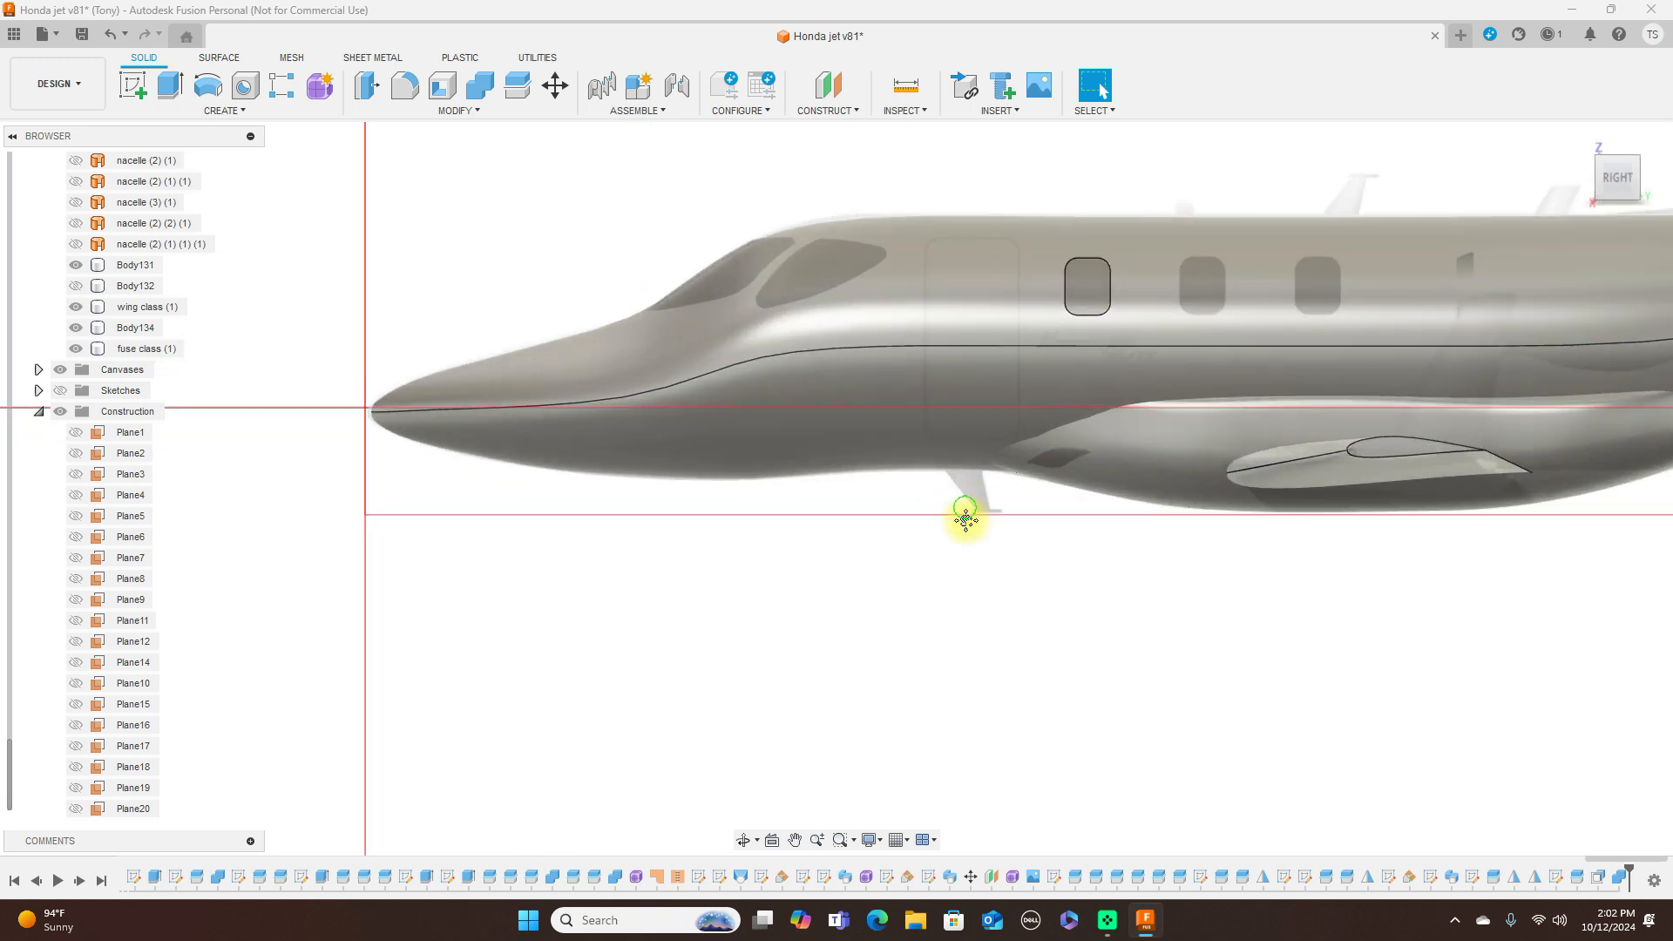
middle_click_drag(965, 520, 934, 671)
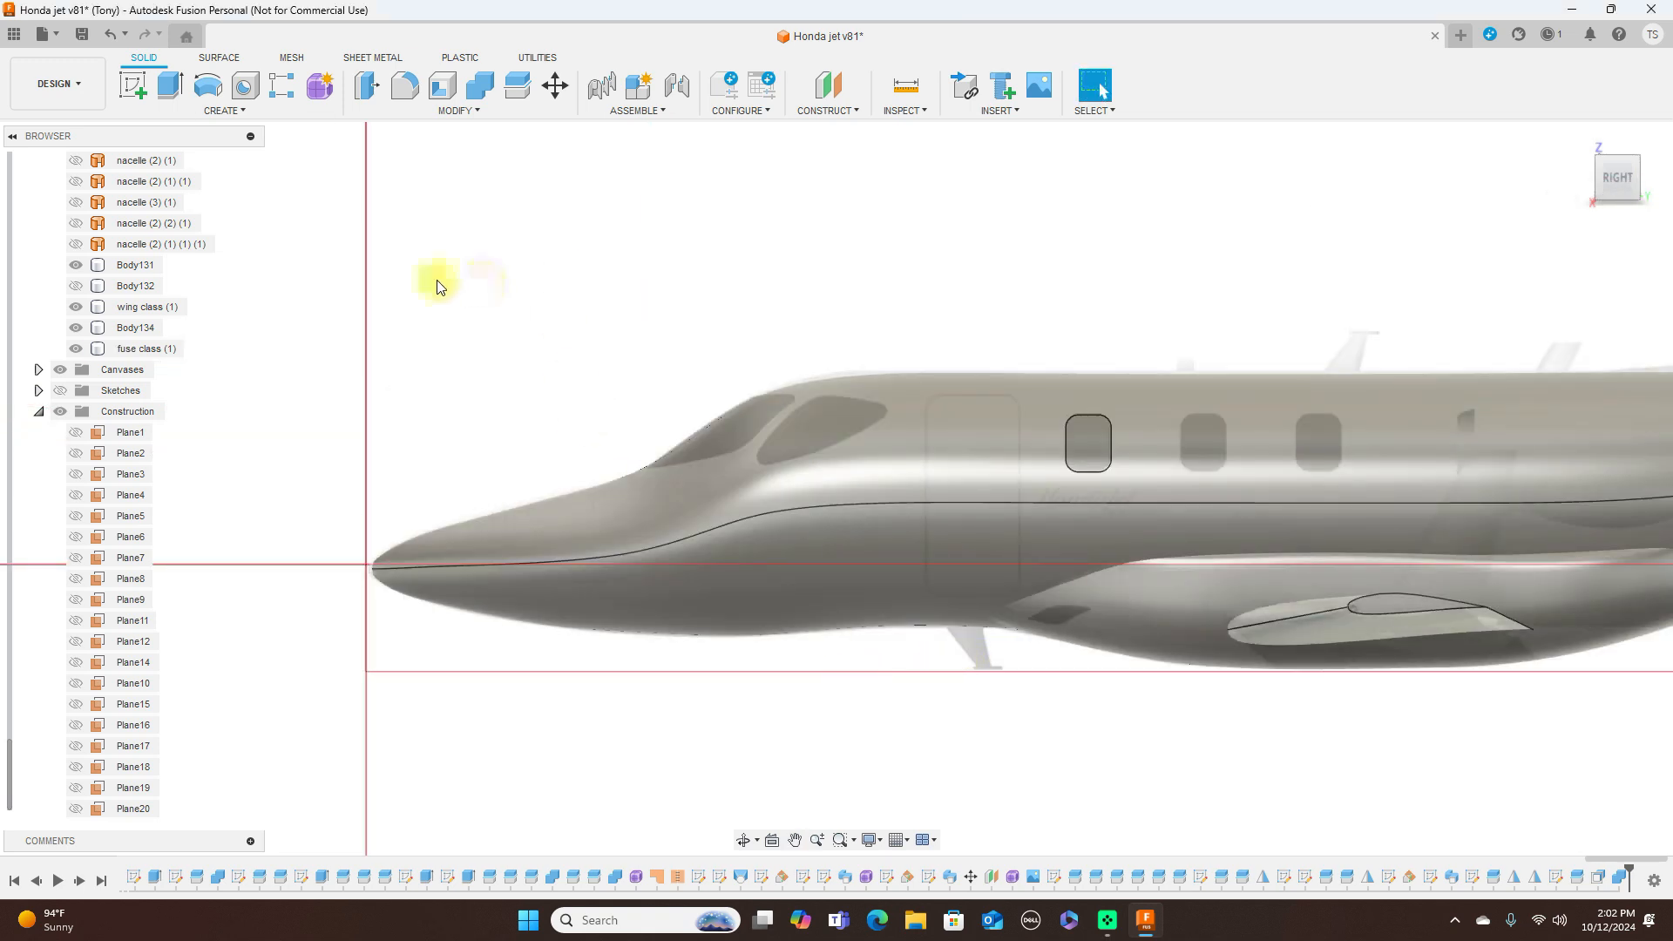
left_click(133, 84)
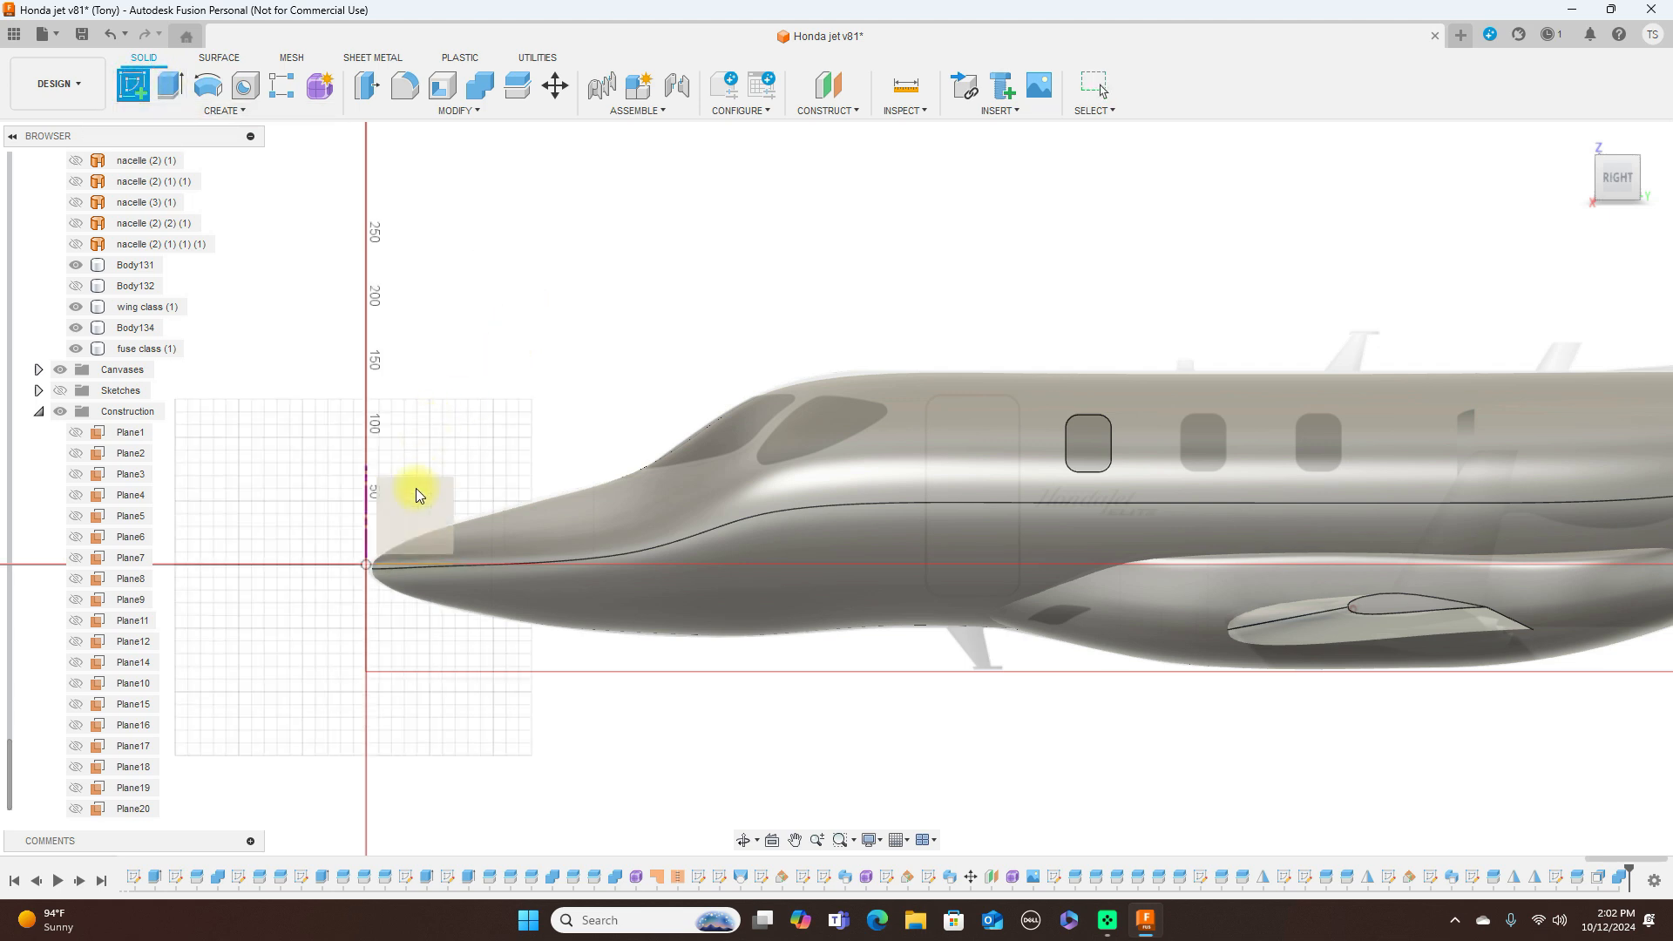
left_click(416, 495)
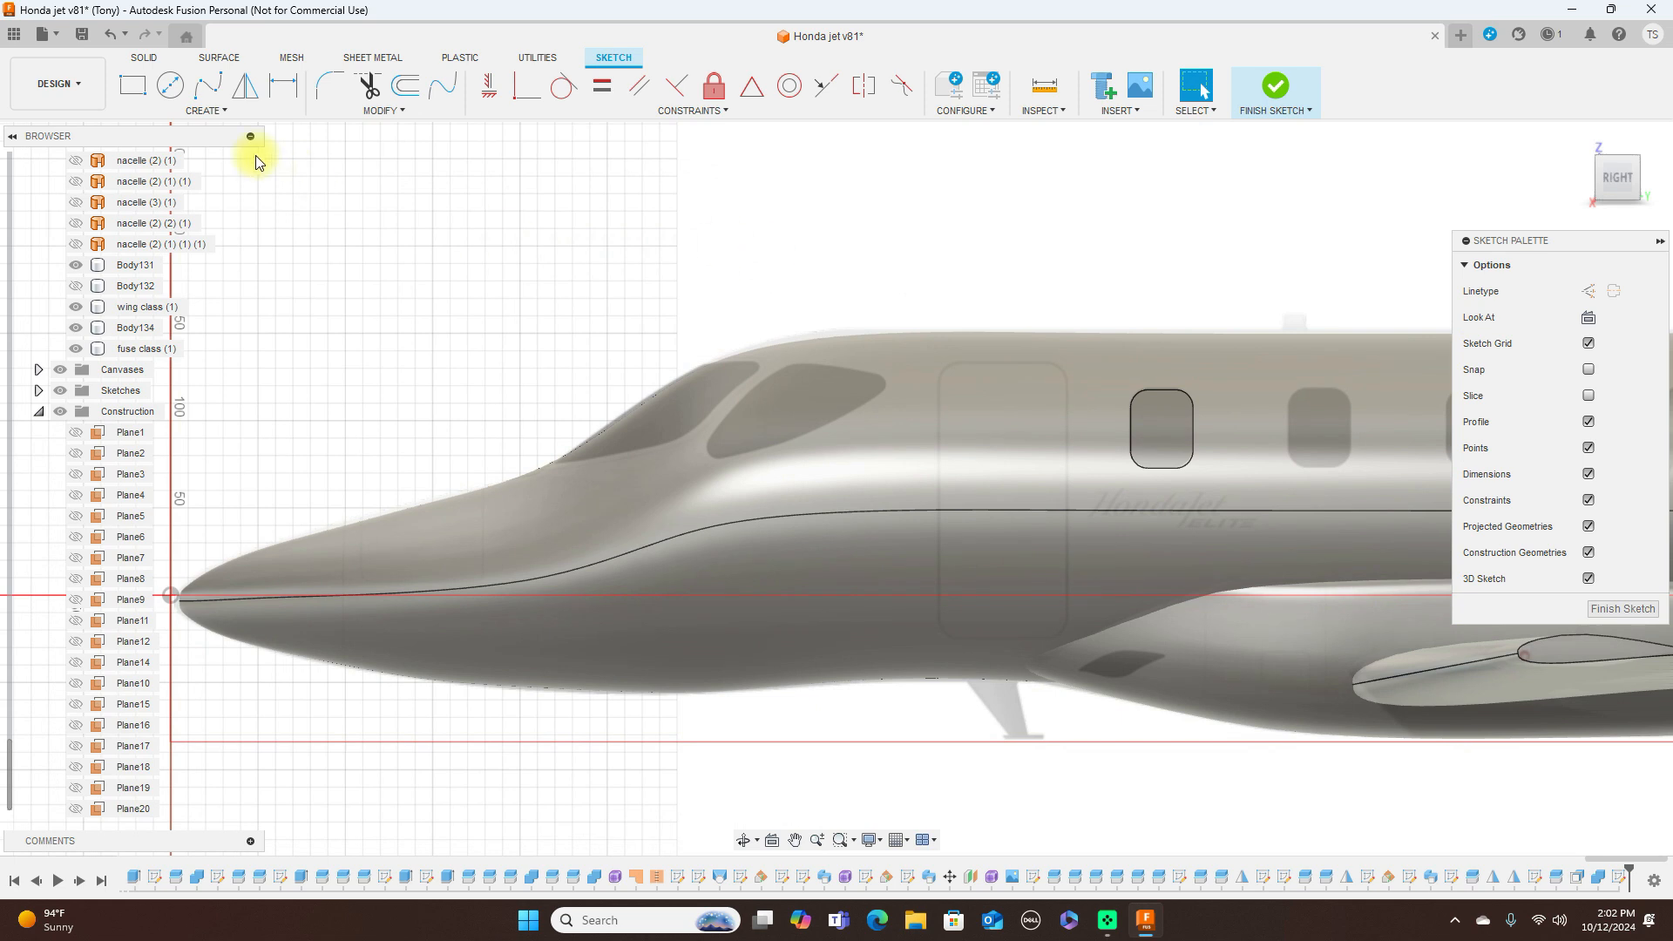
left_click(215, 91)
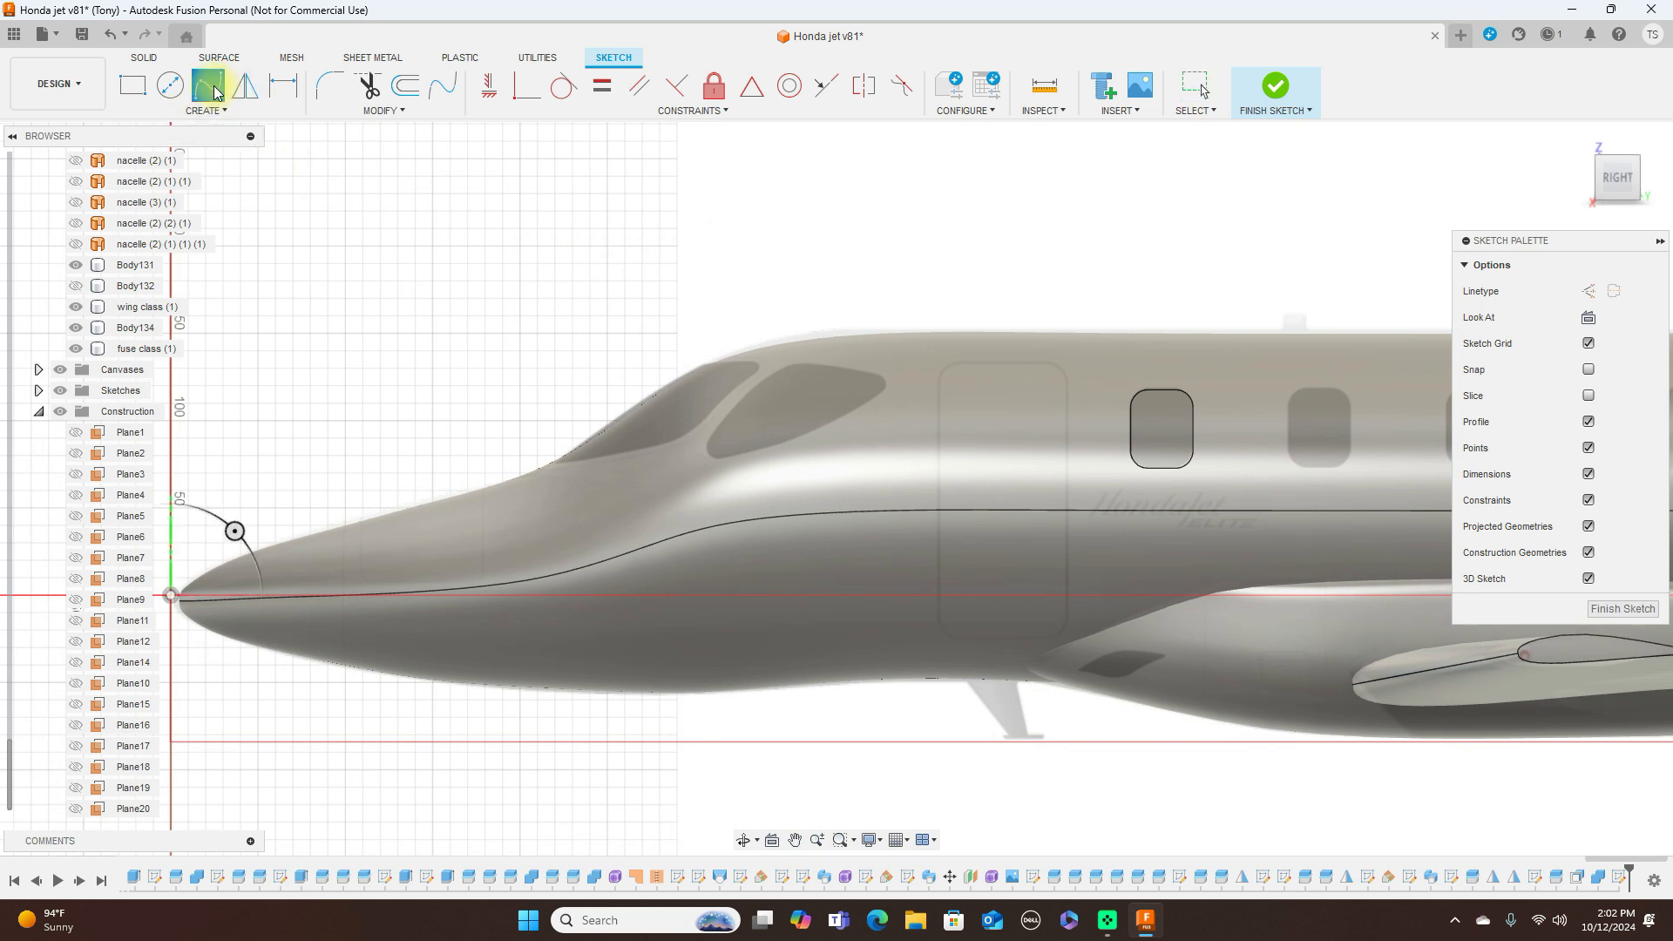
left_click(709, 442)
left_click(747, 391)
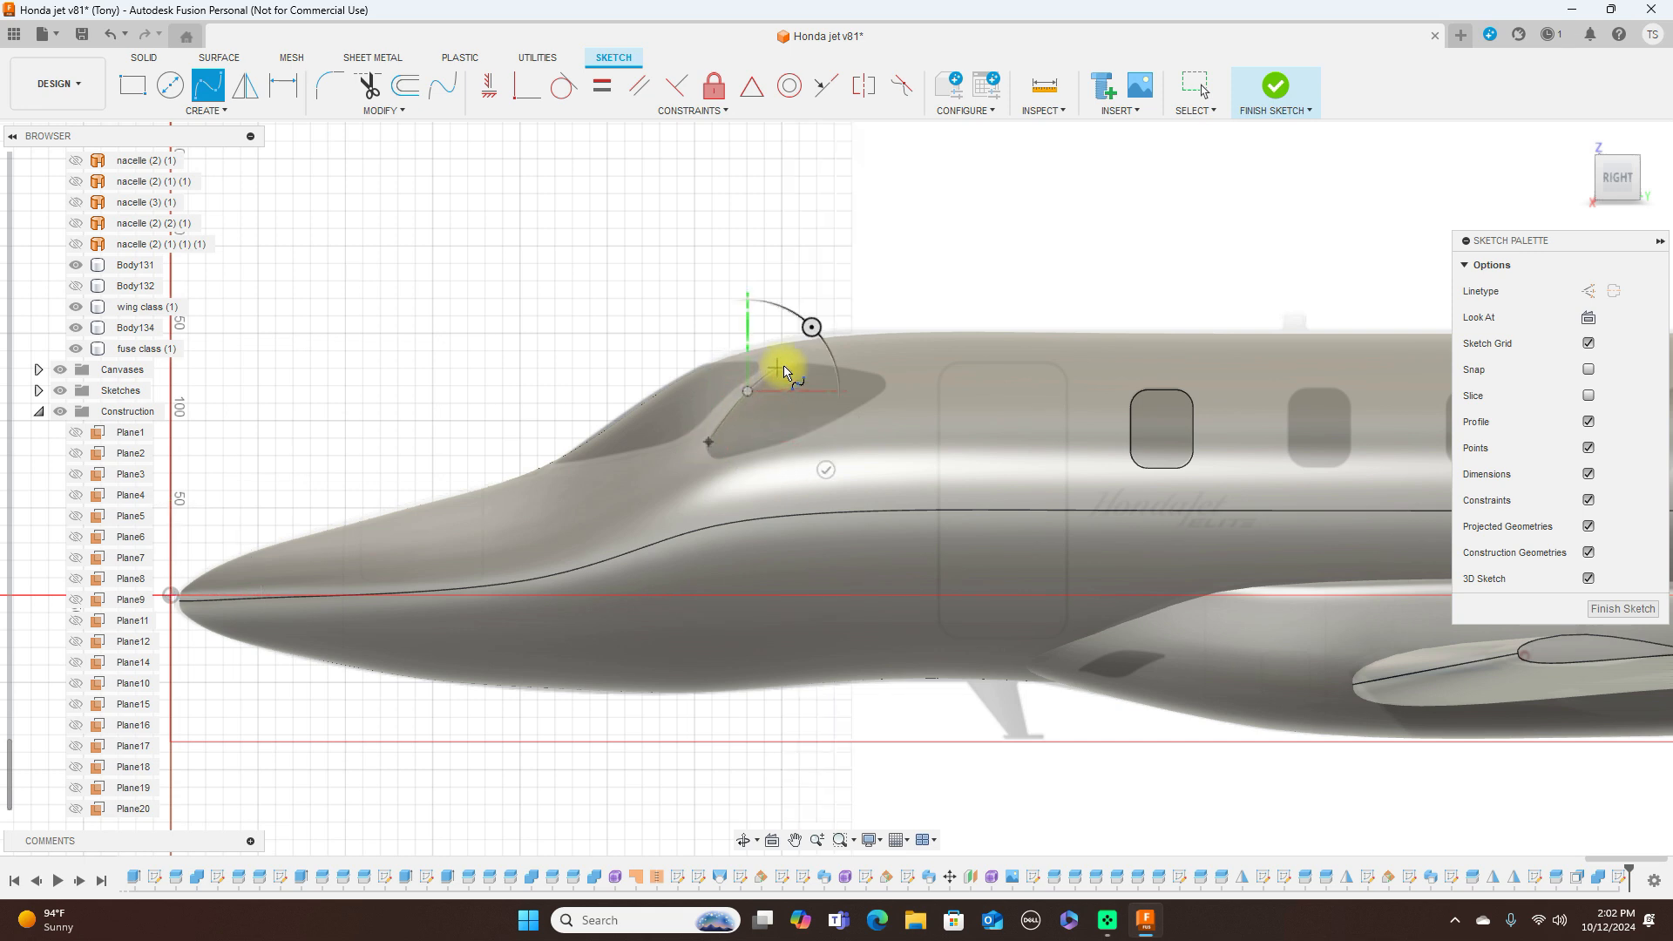
left_click(790, 364)
left_click(833, 364)
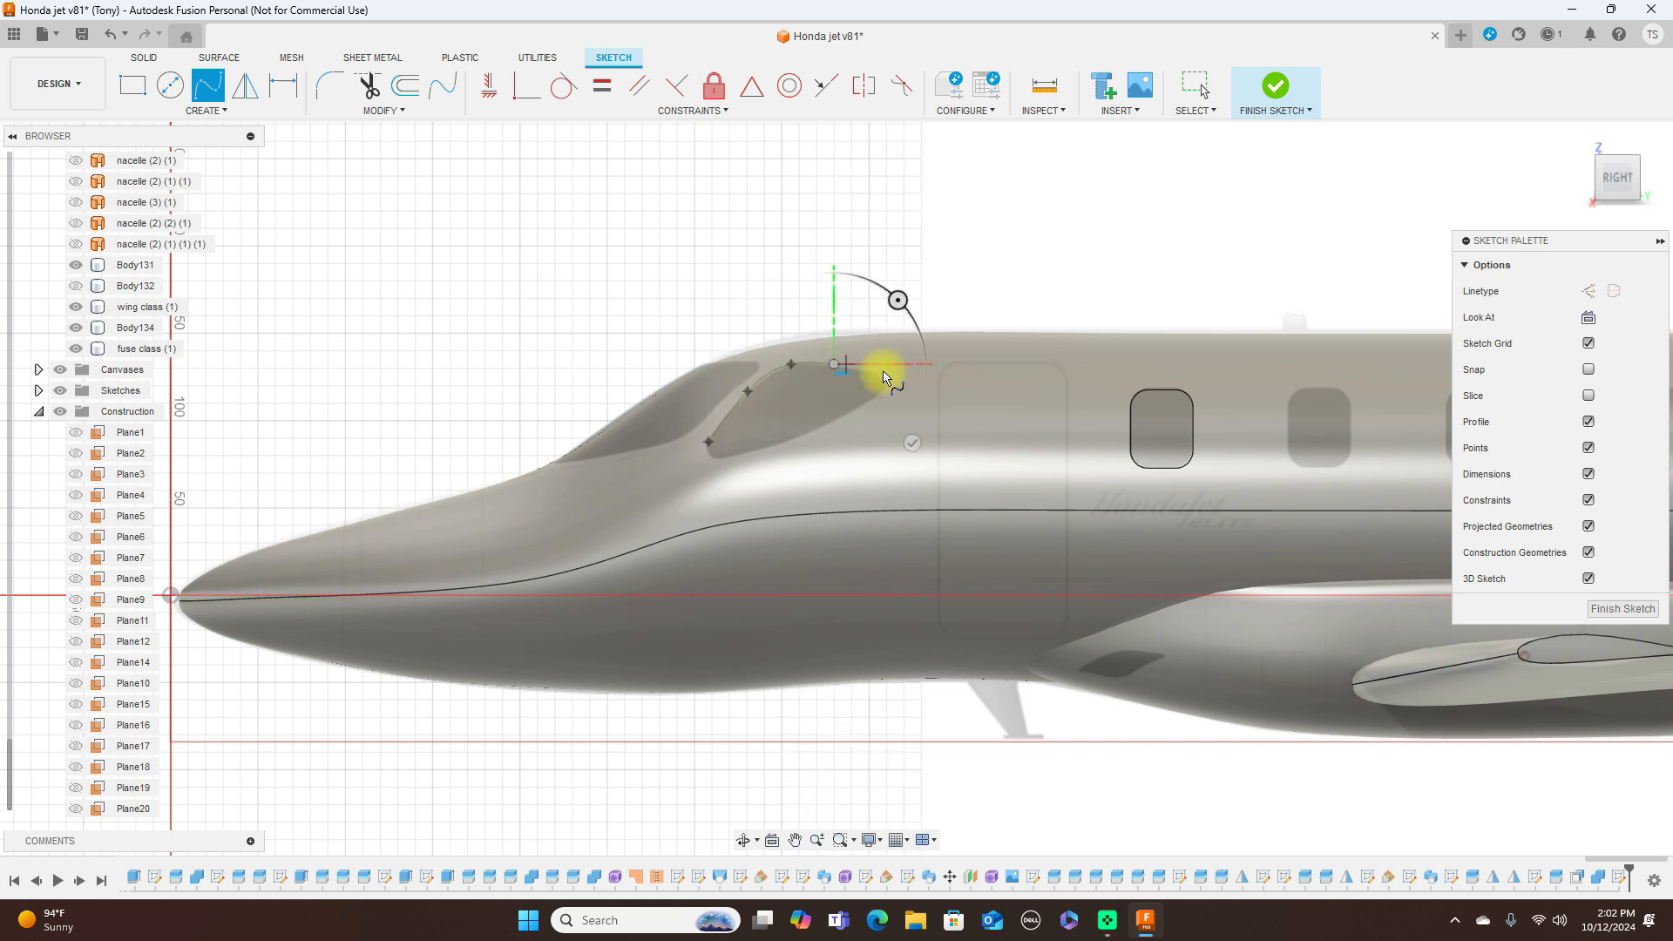
left_click(886, 380)
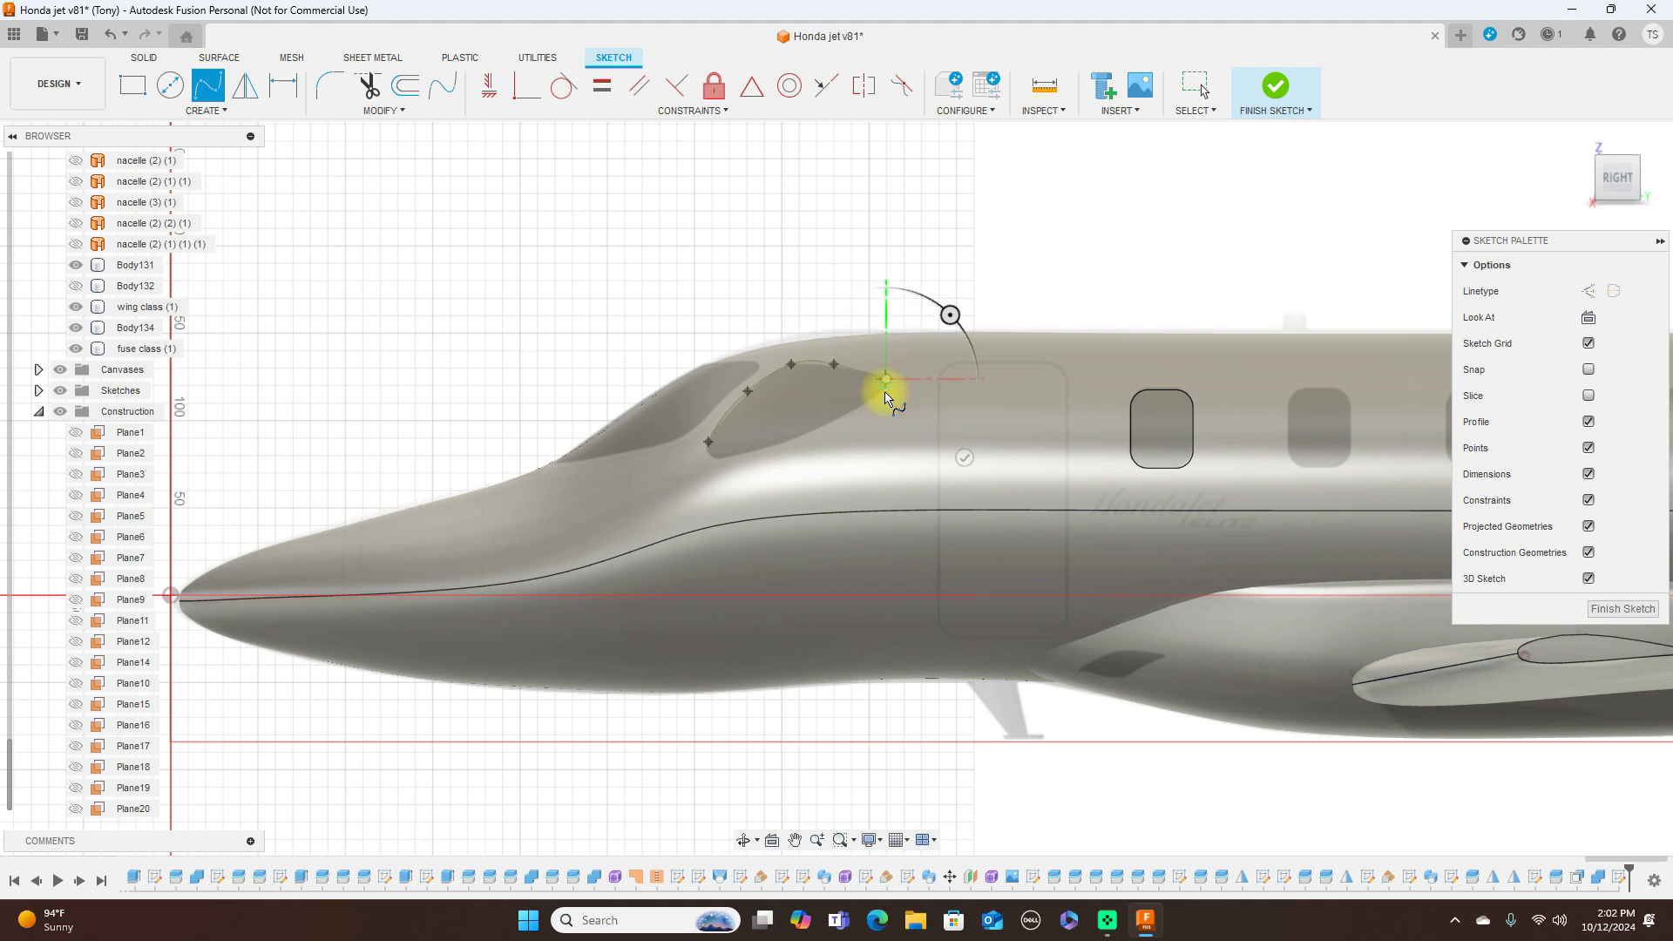
left_click(839, 421)
left_click(730, 458)
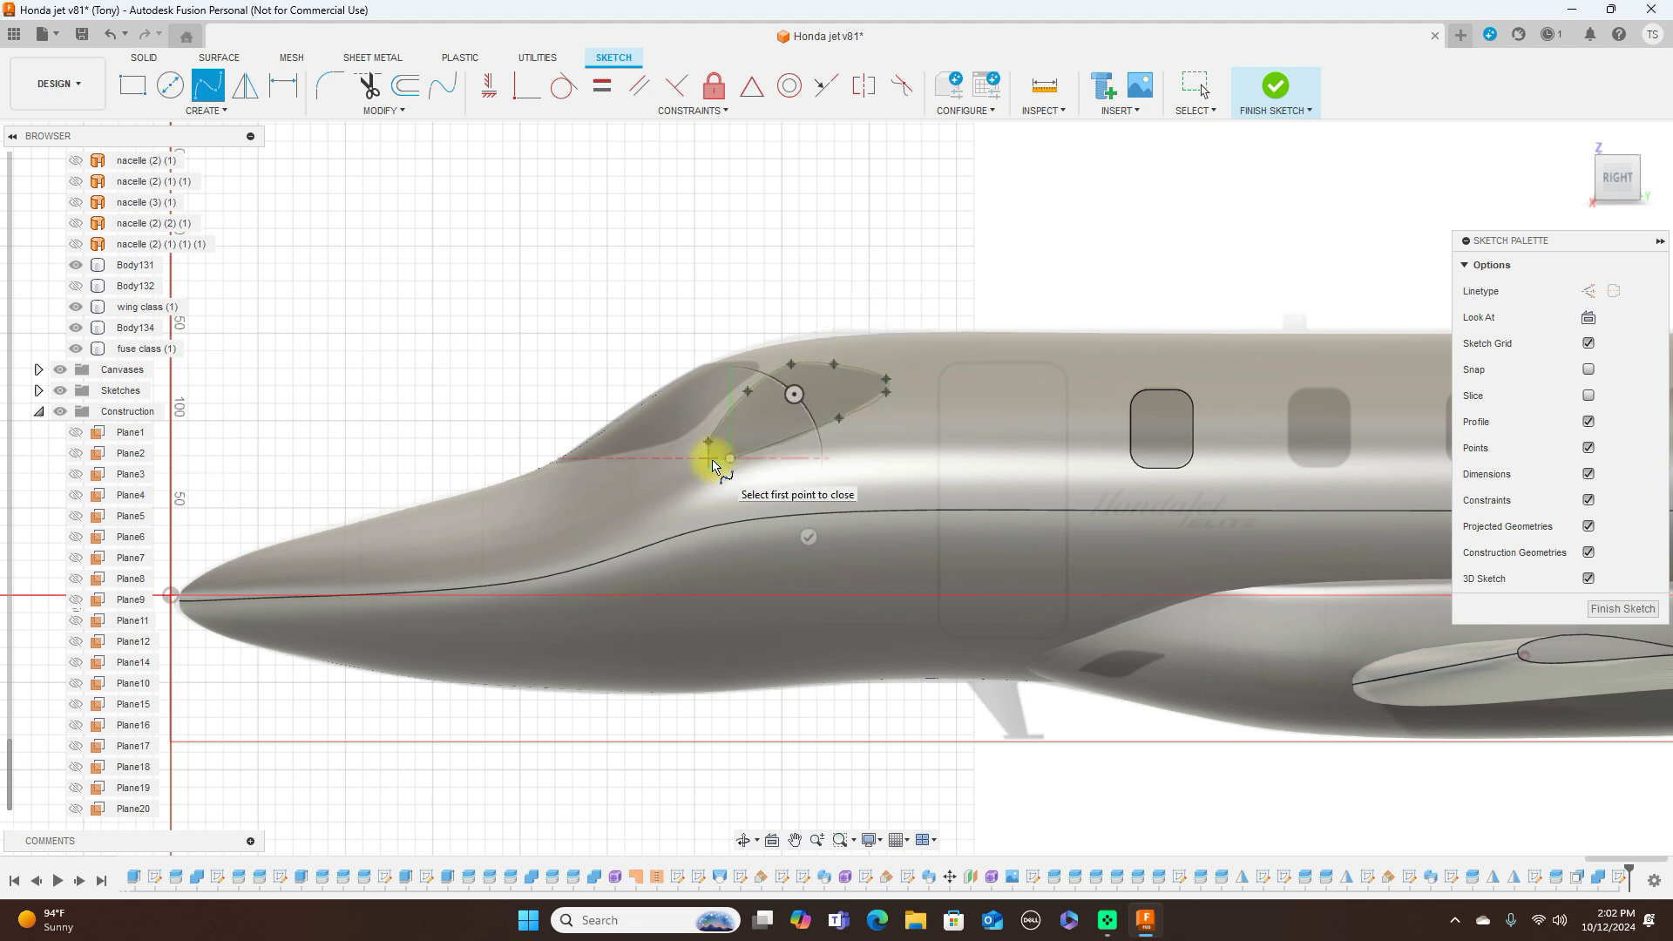
left_click(711, 446)
right_click(712, 446)
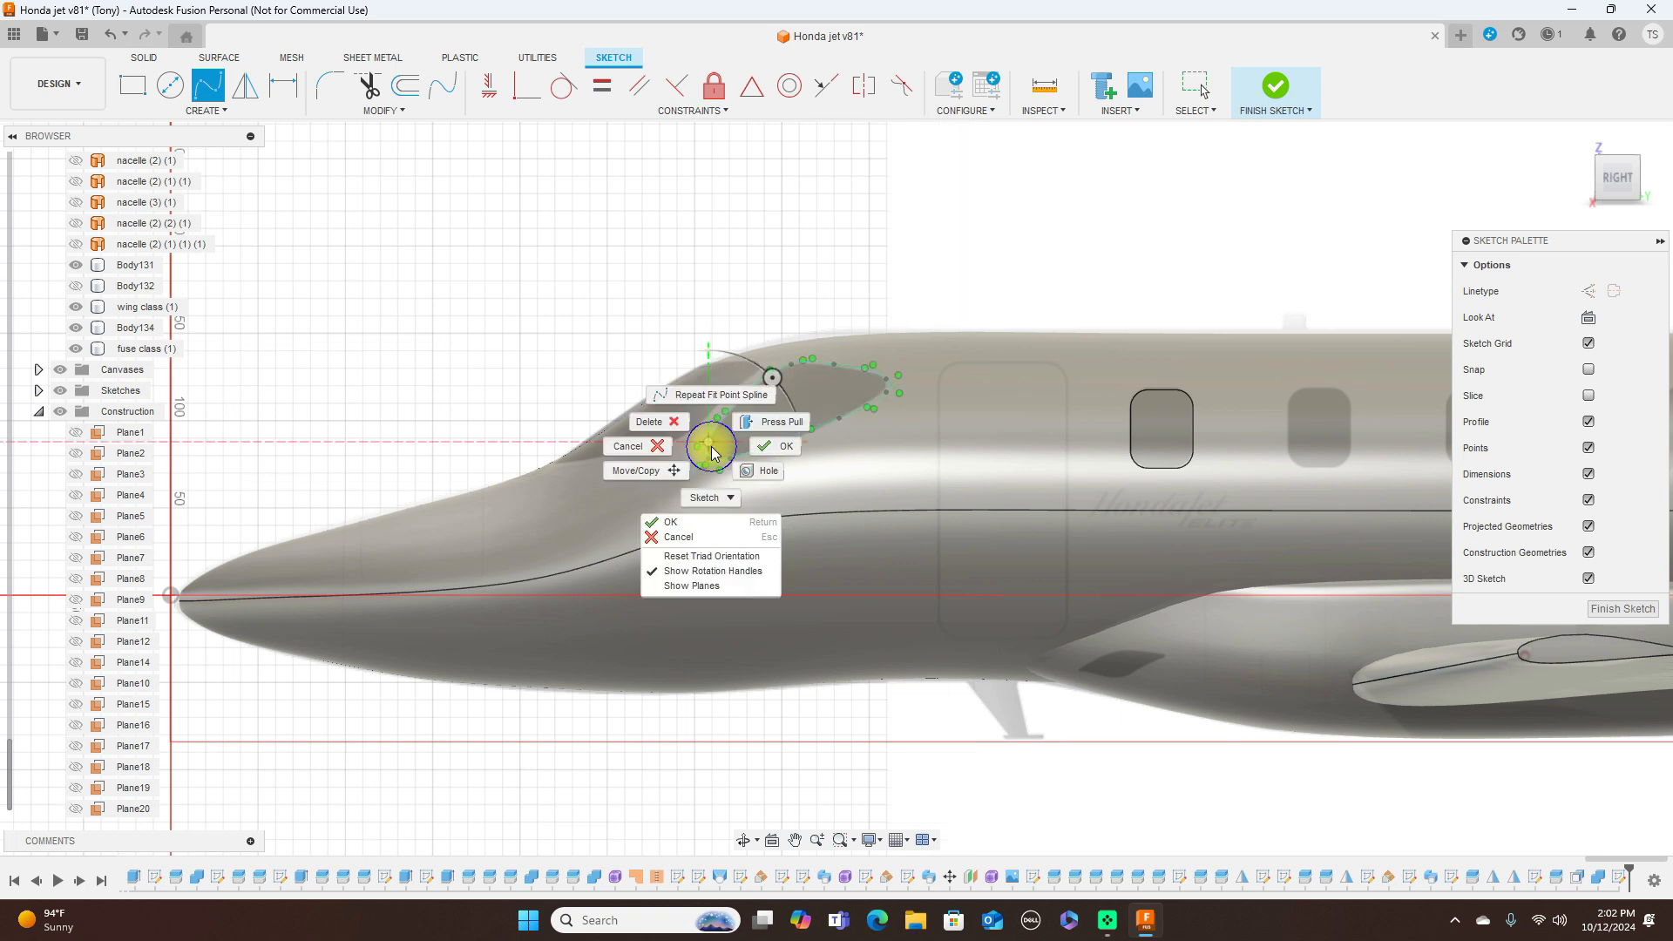
left_click(762, 448)
Adjust the spline's fit points along the lower front and upper edge to match the cockpit window outline, and finish the sketch
scroll(853, 466, "up", 1)
scroll(855, 465, "up", 2)
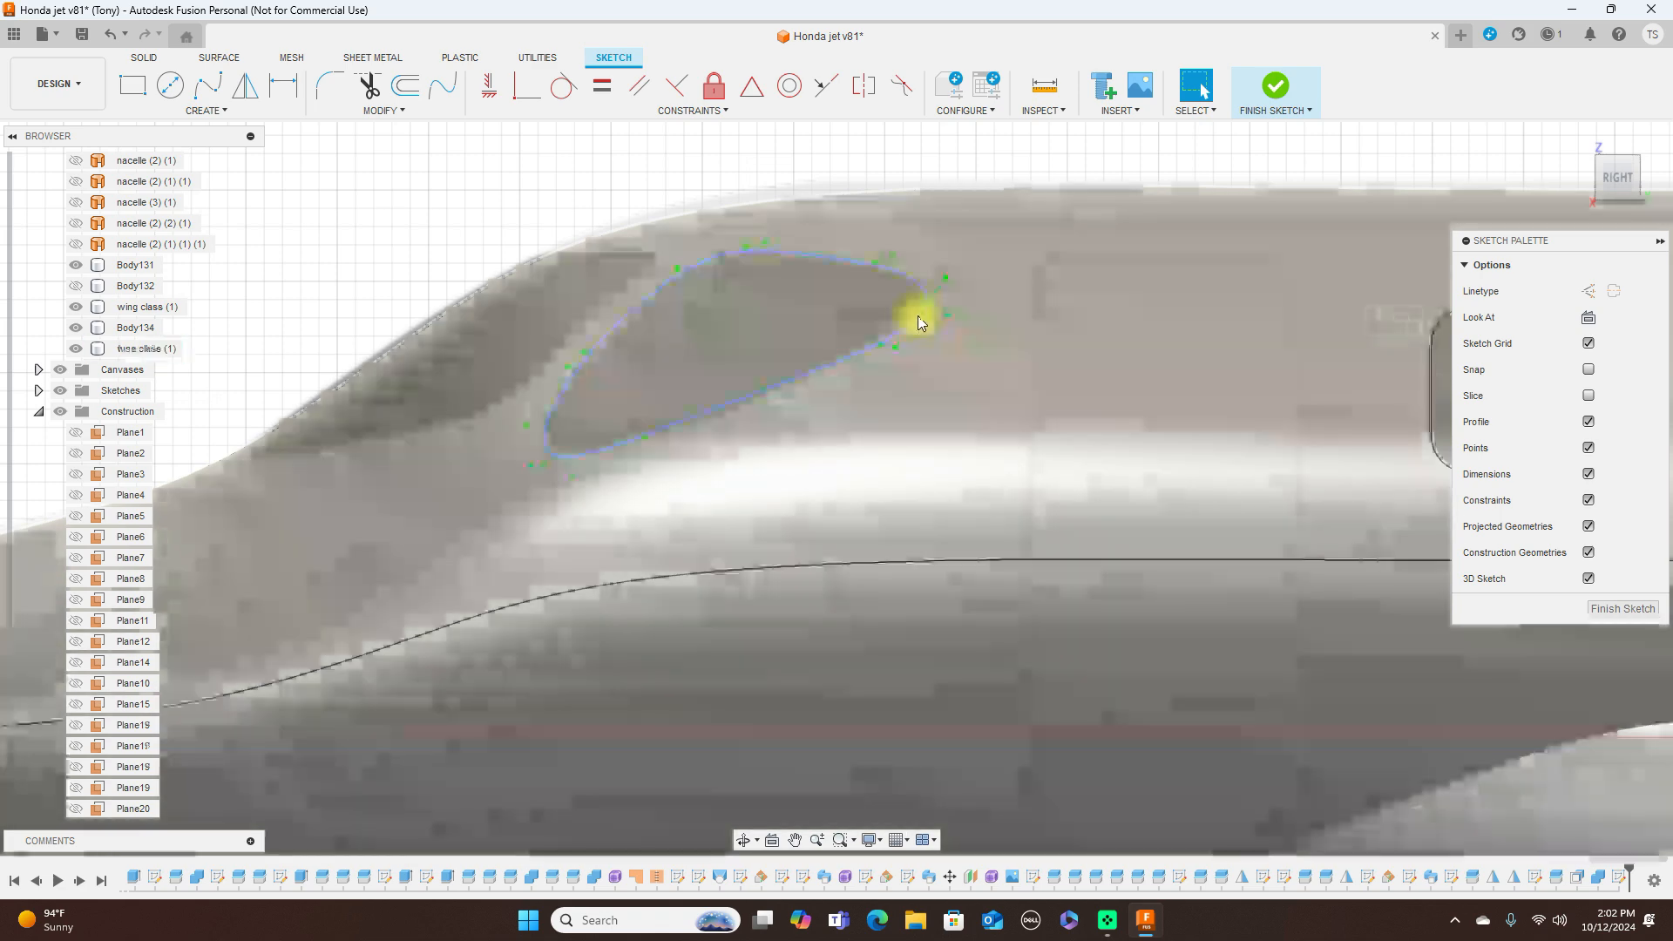
left_click(919, 315)
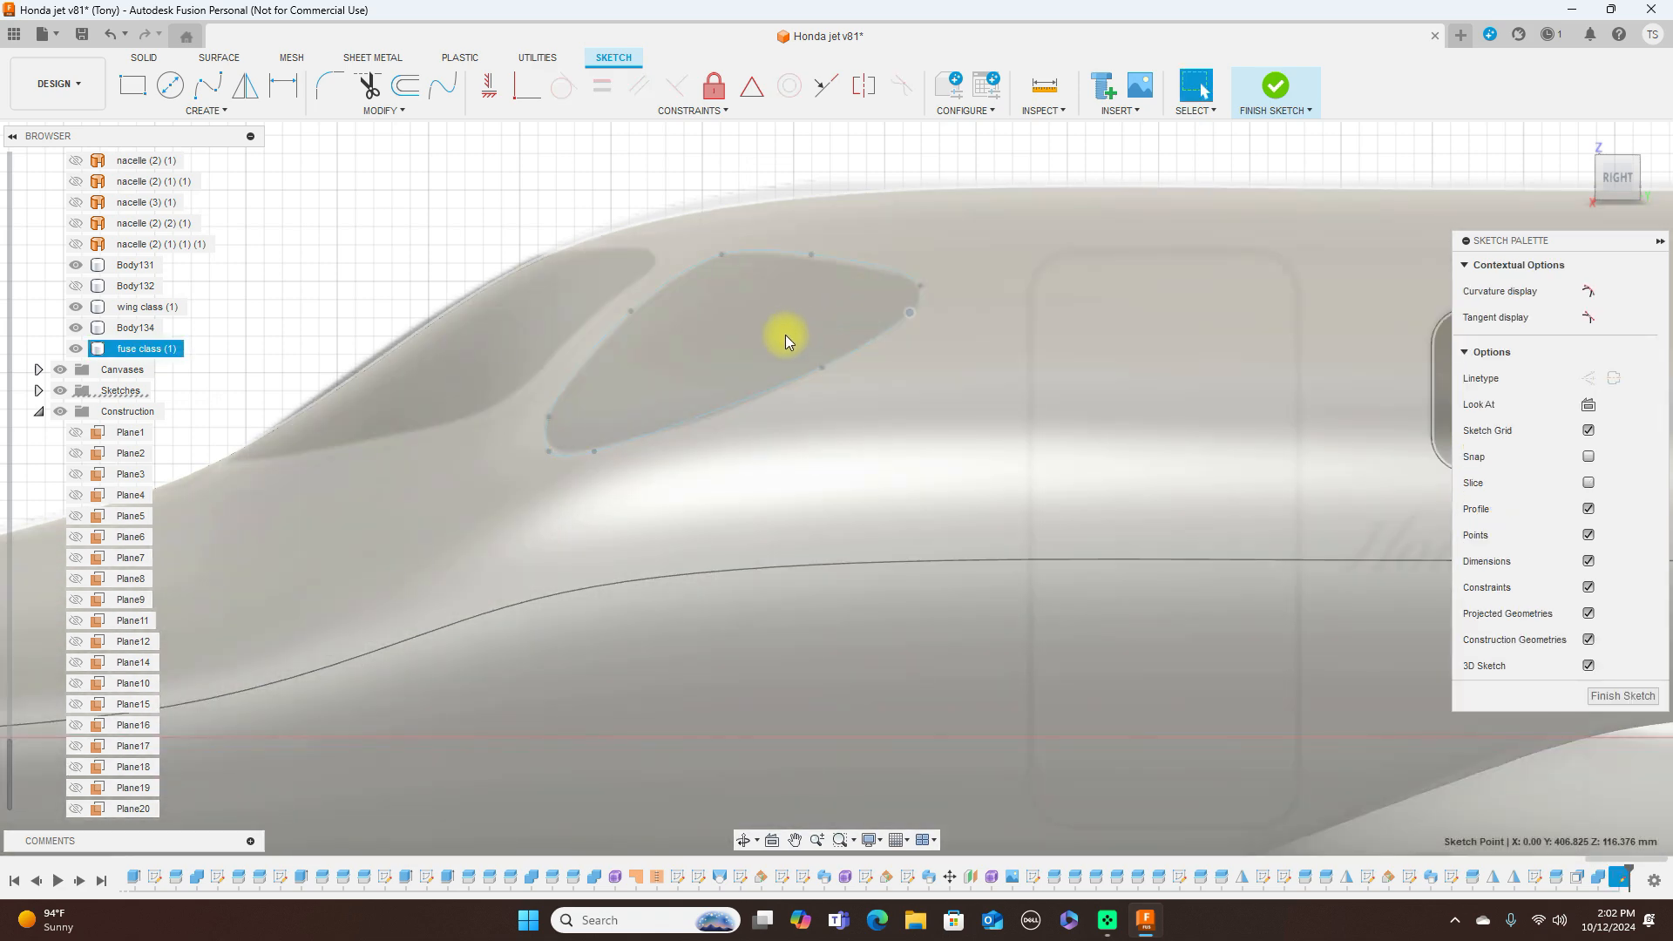
left_click(755, 394)
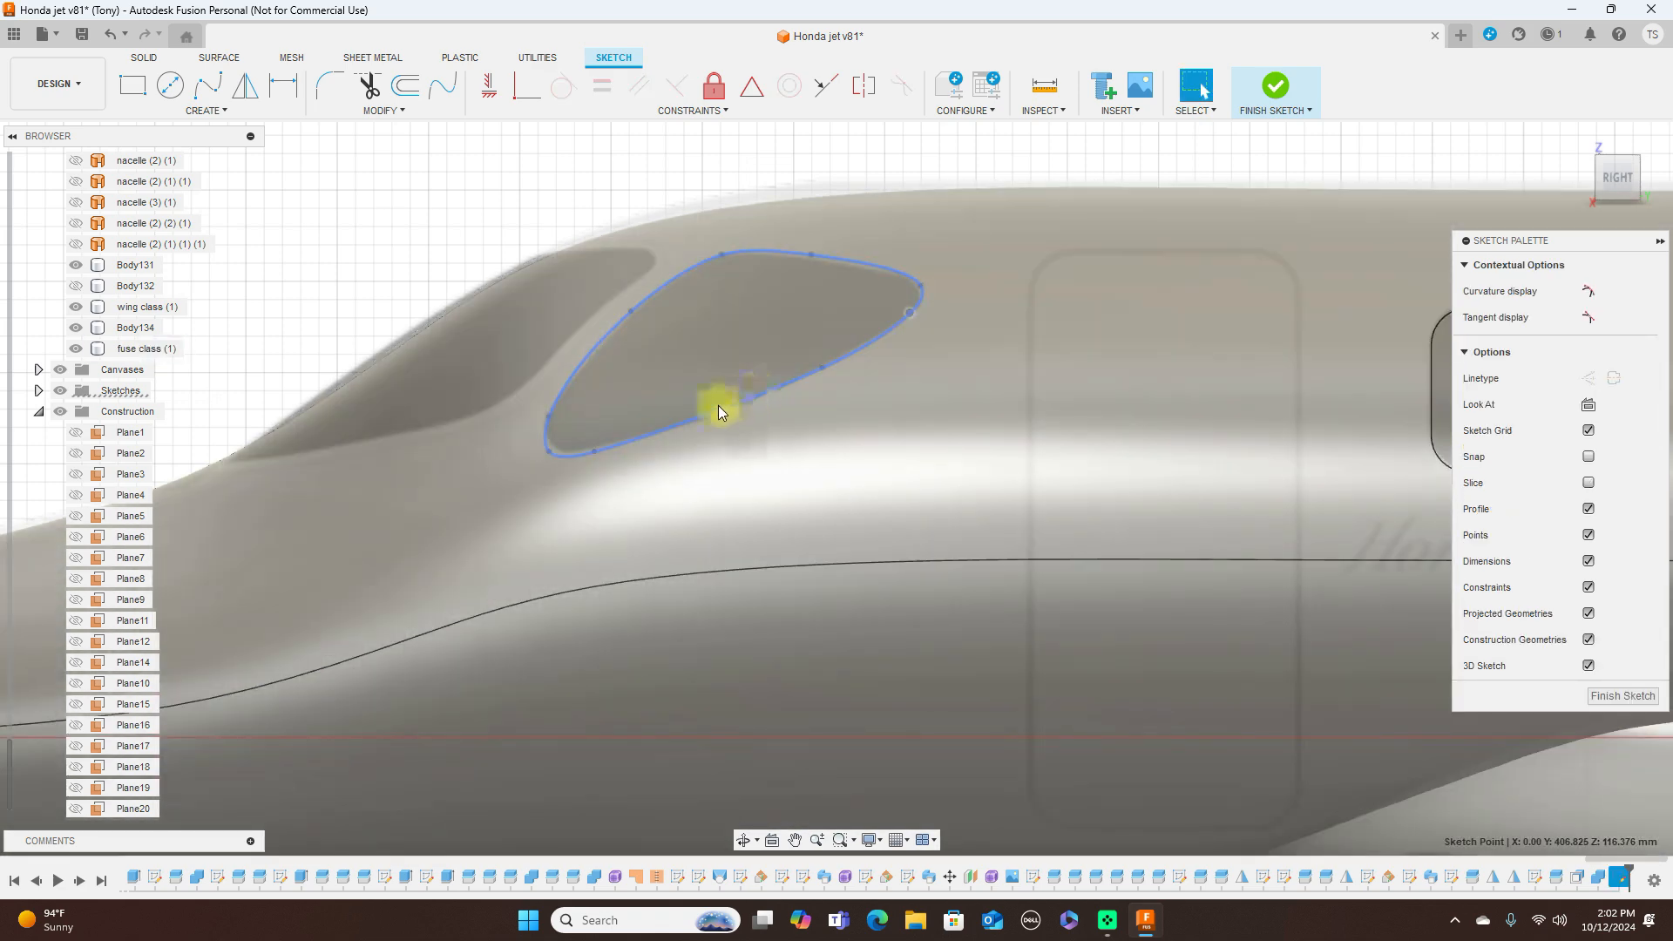
left_click_drag(597, 451, 664, 433)
left_click_drag(550, 451, 554, 448)
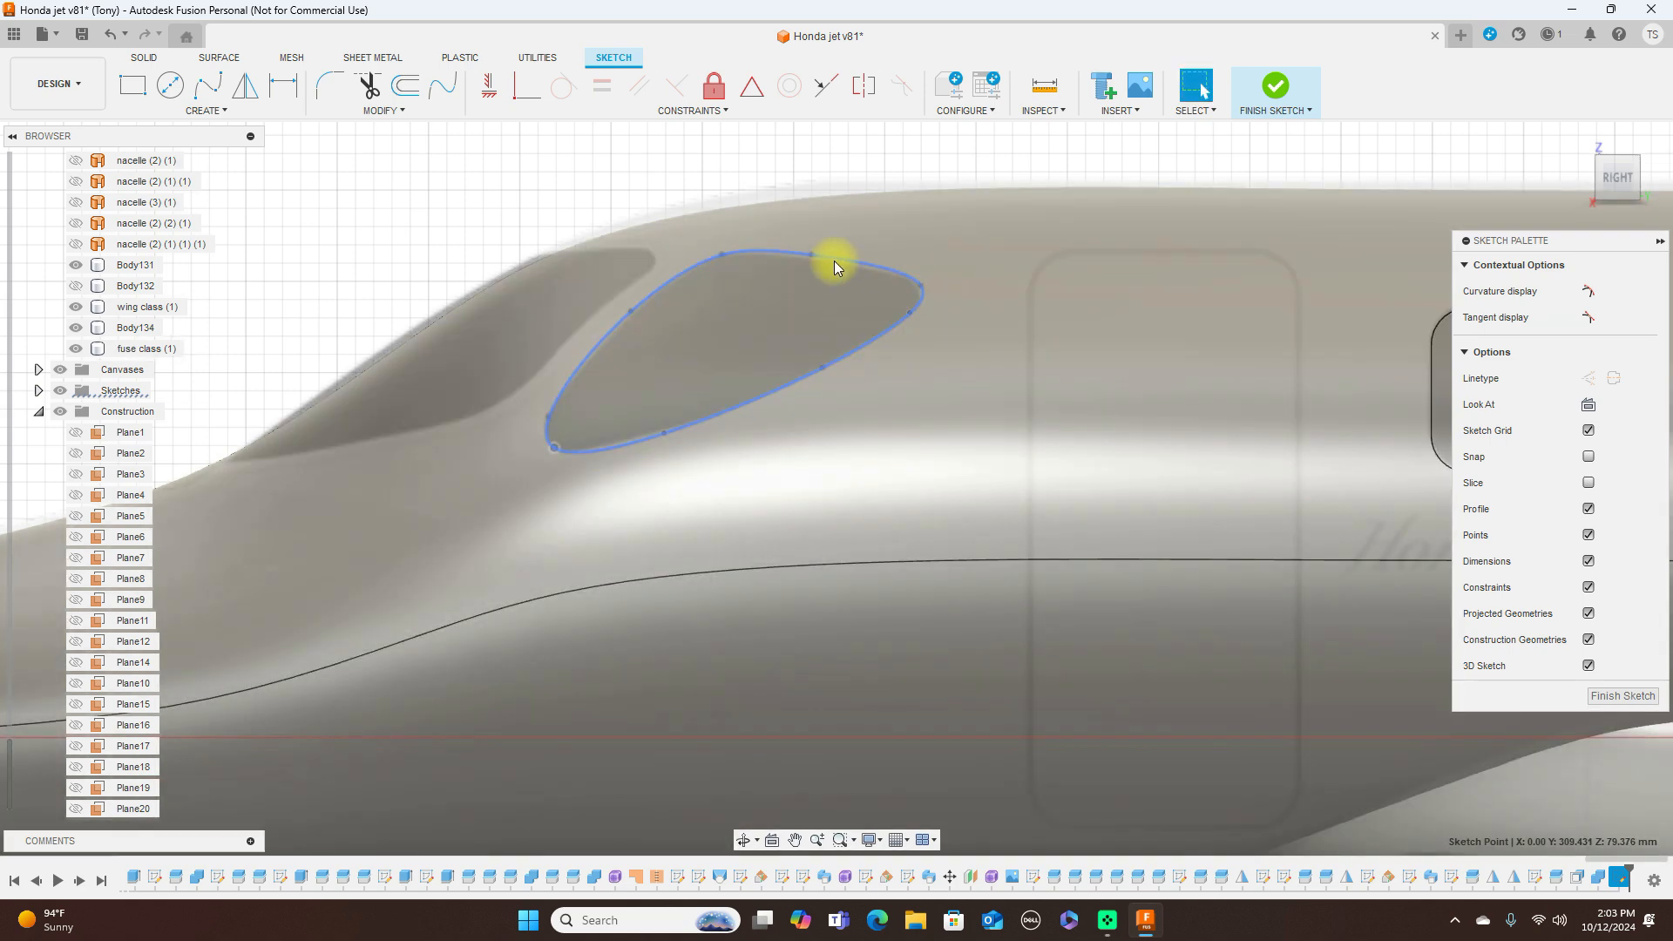
left_click_drag(810, 255, 812, 259)
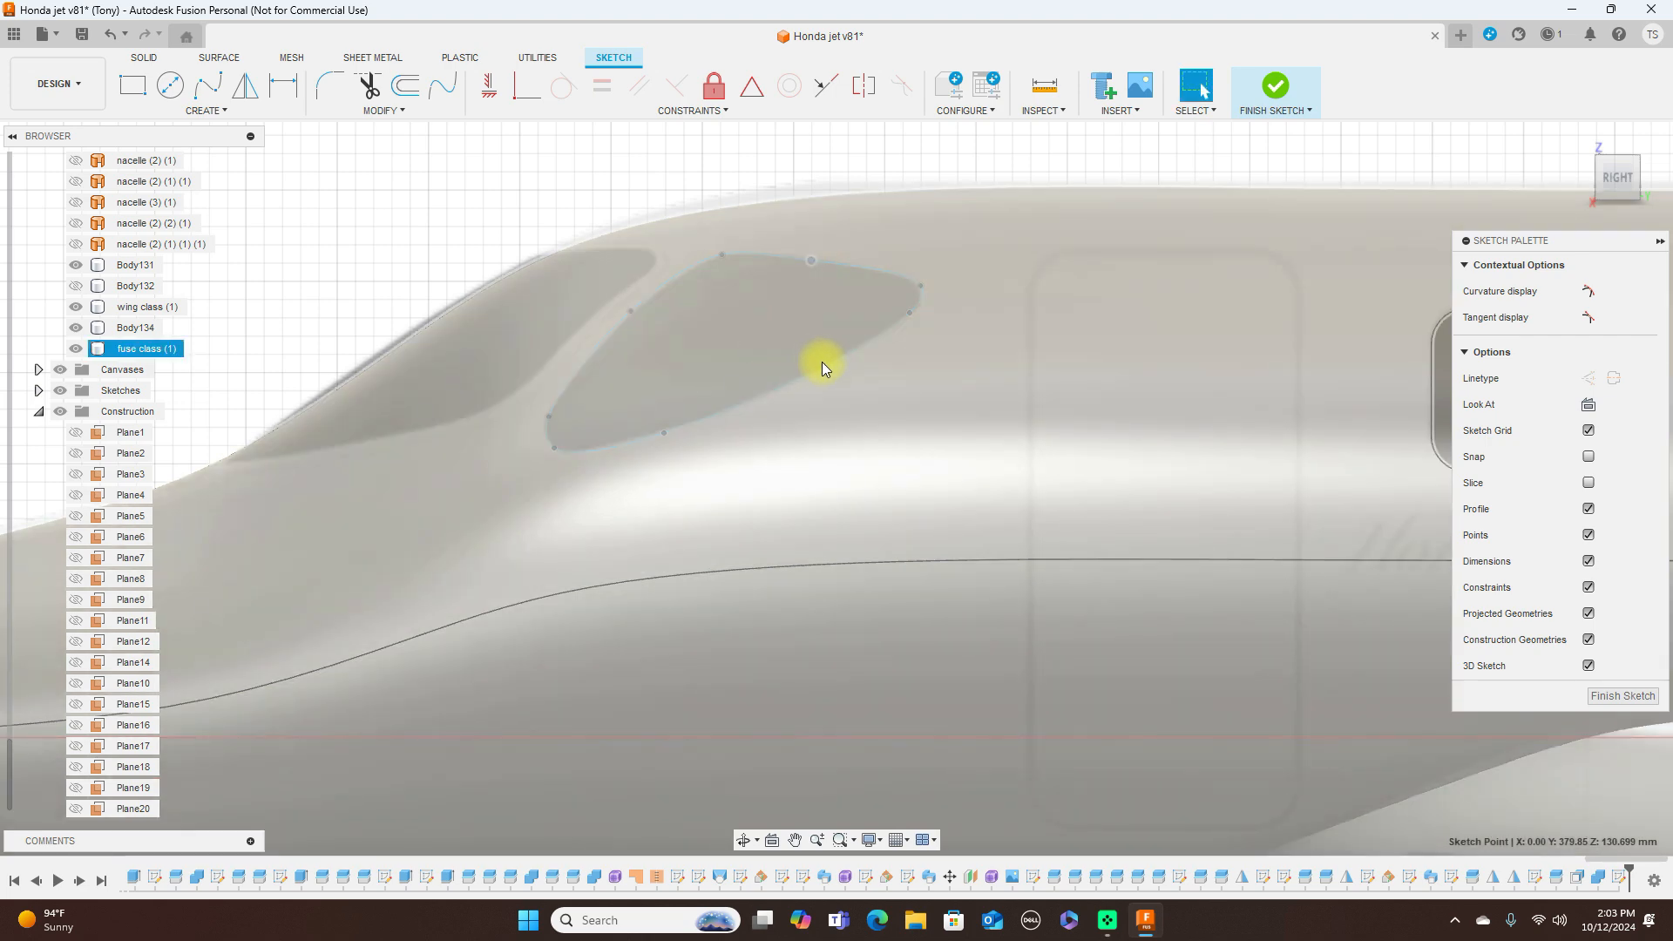
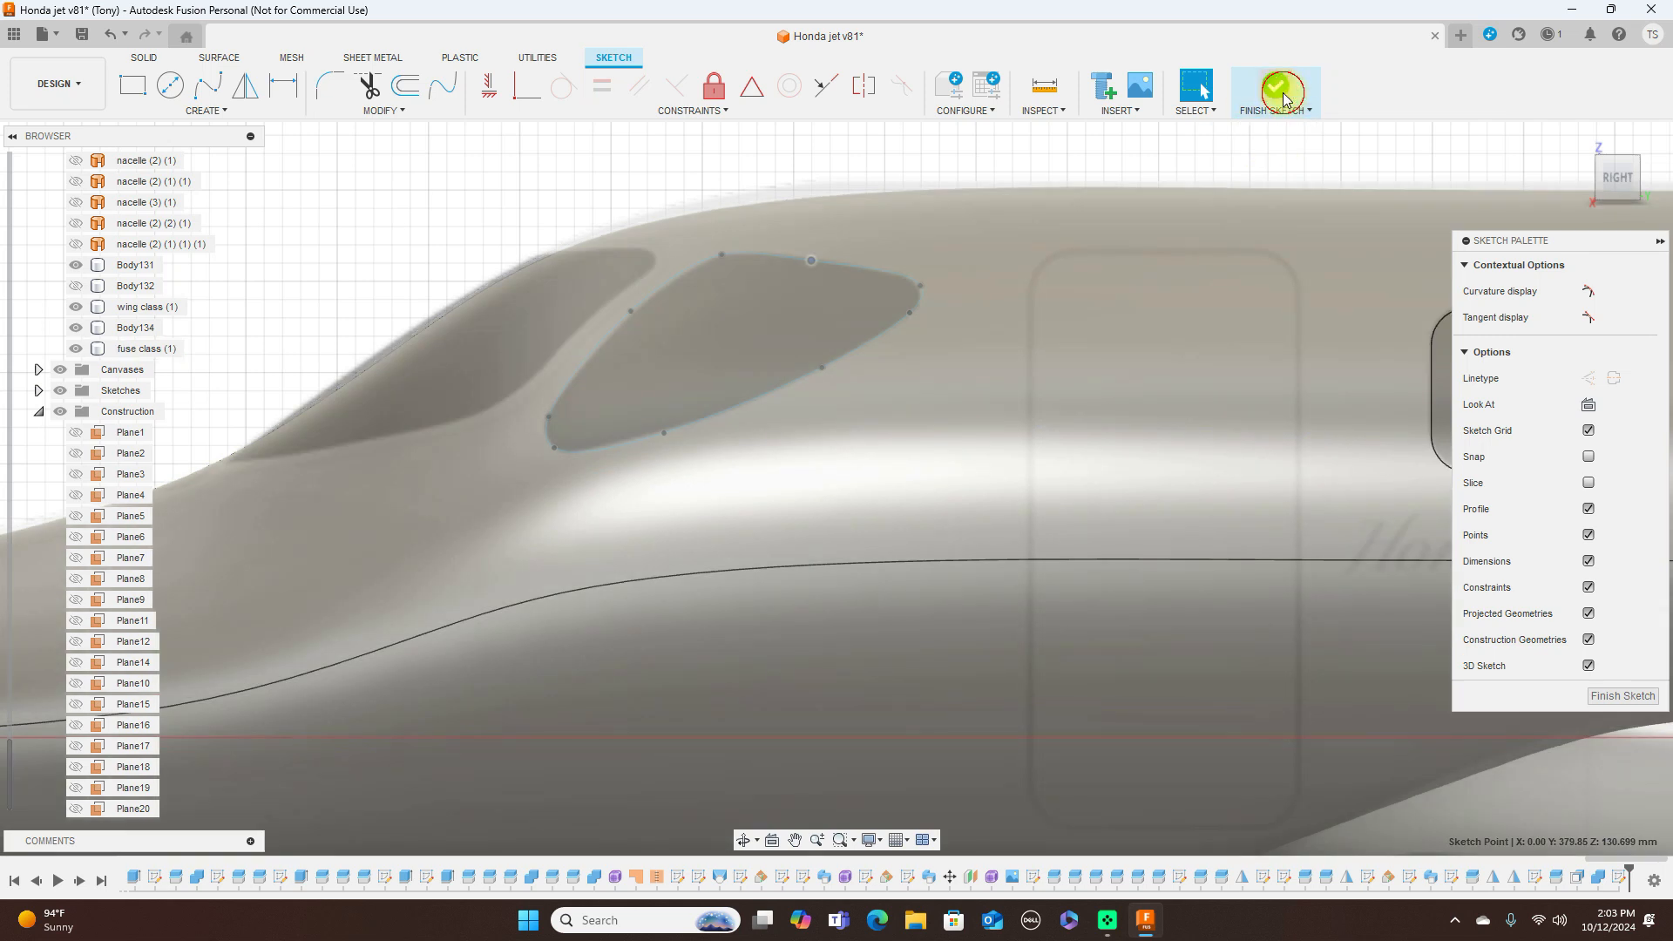
left_click(1275, 85)
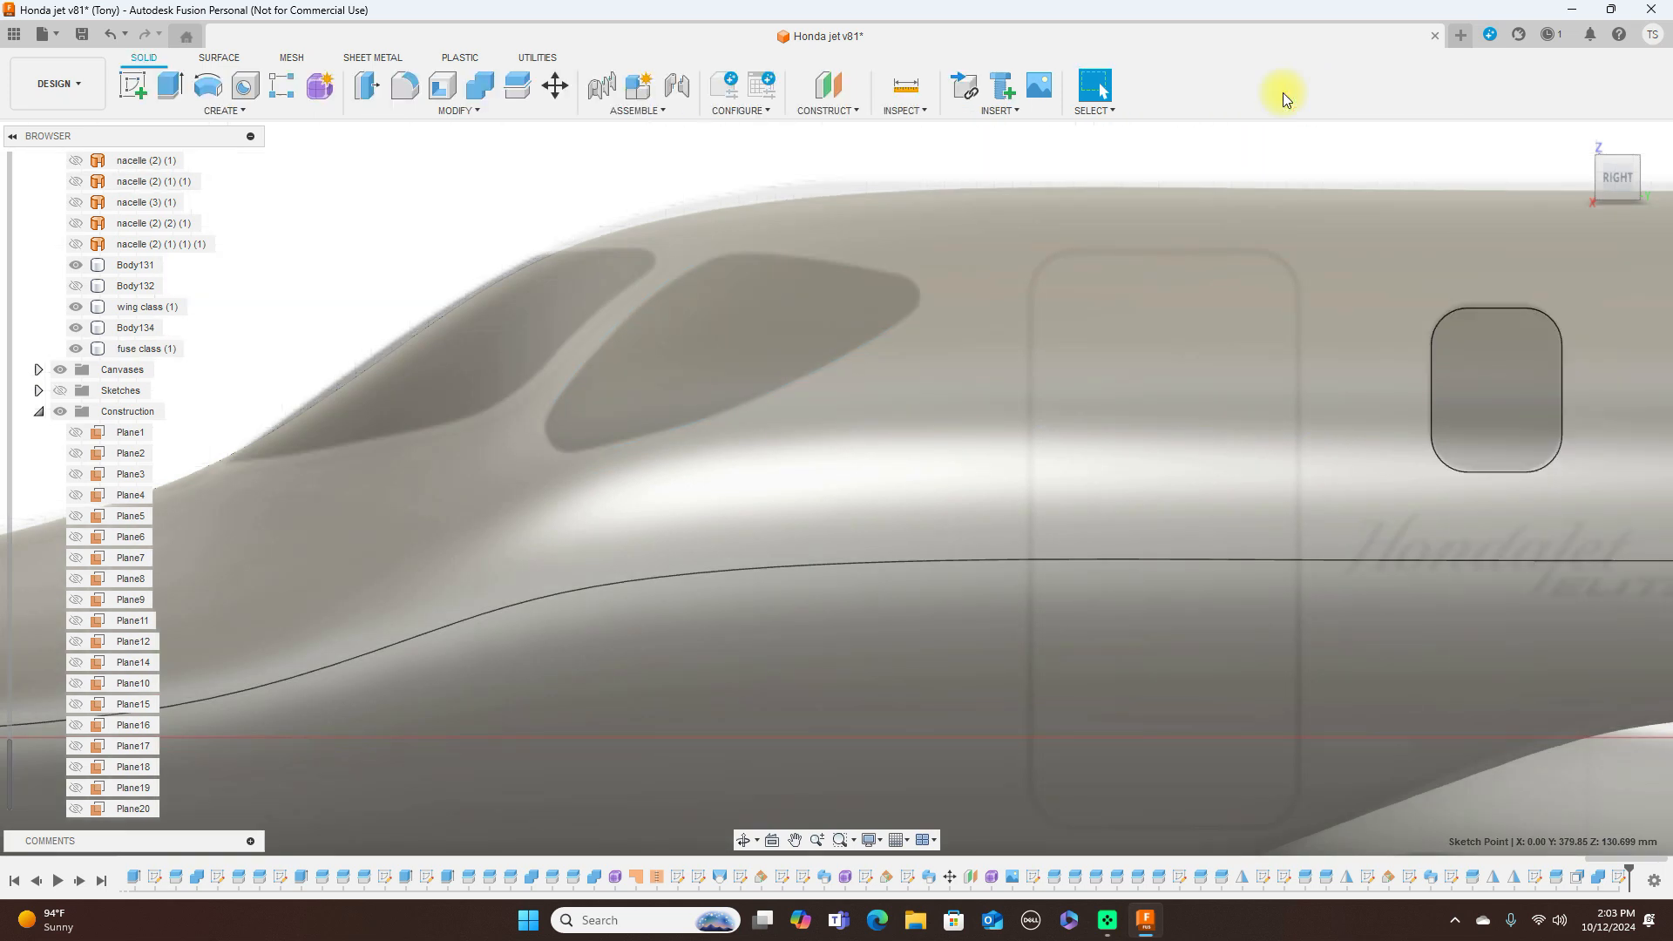
Show the sketches and split the fuselage body fuse class (1) using the cockpit window spline as the splitting tool
left_click(61, 391)
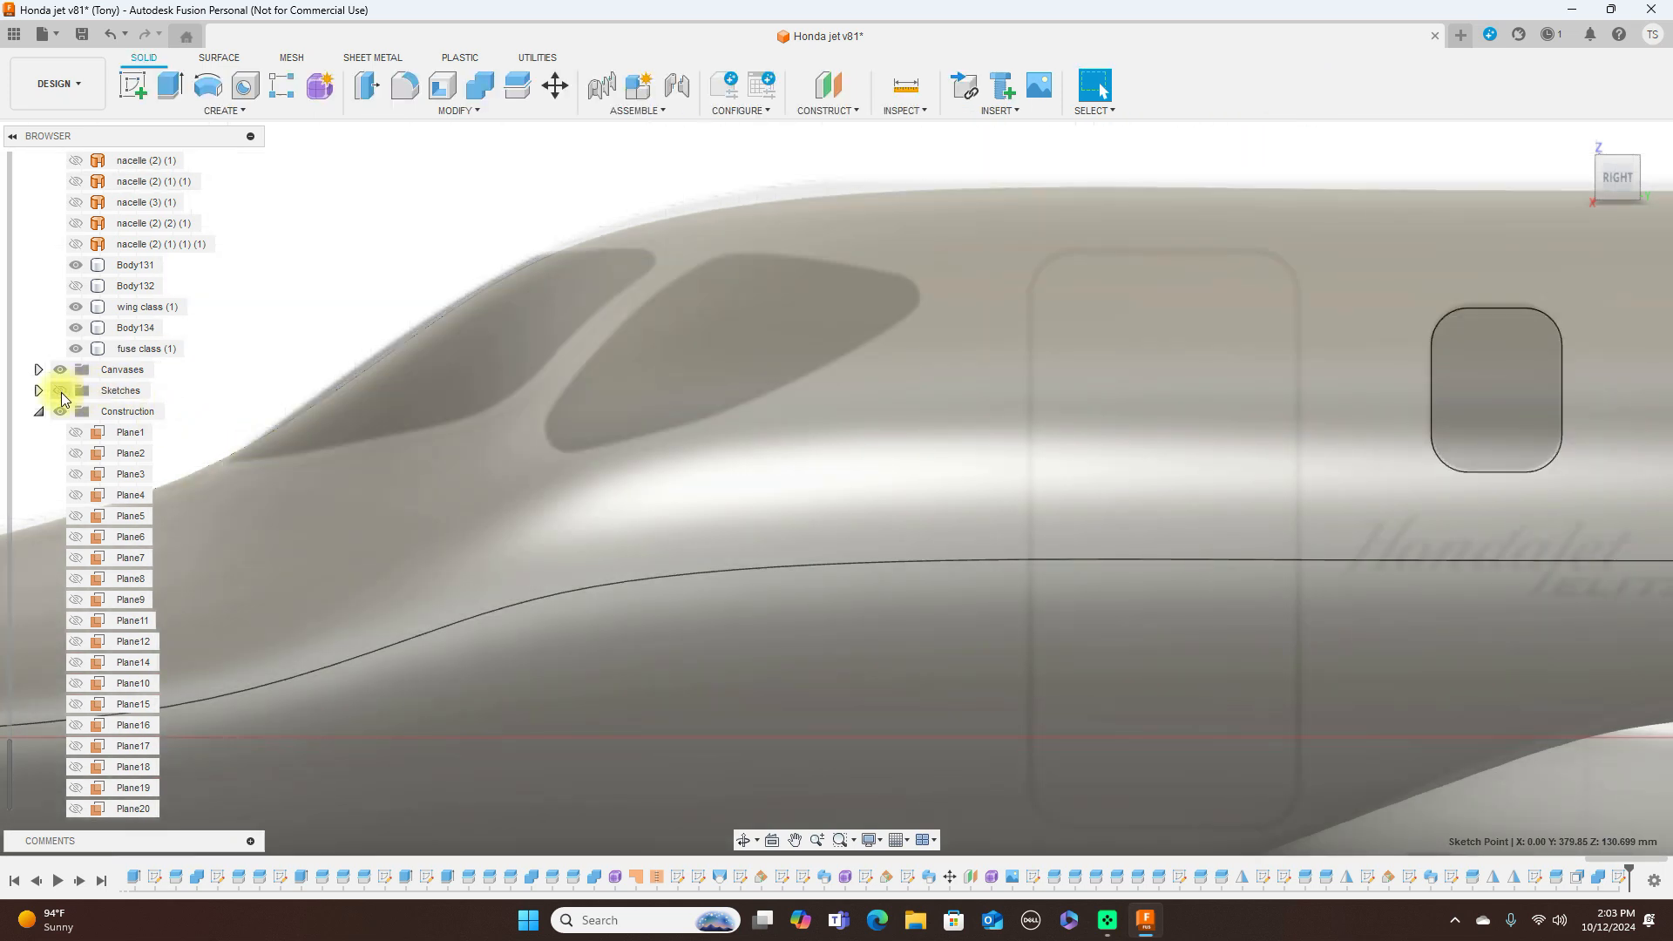
left_click(516, 85)
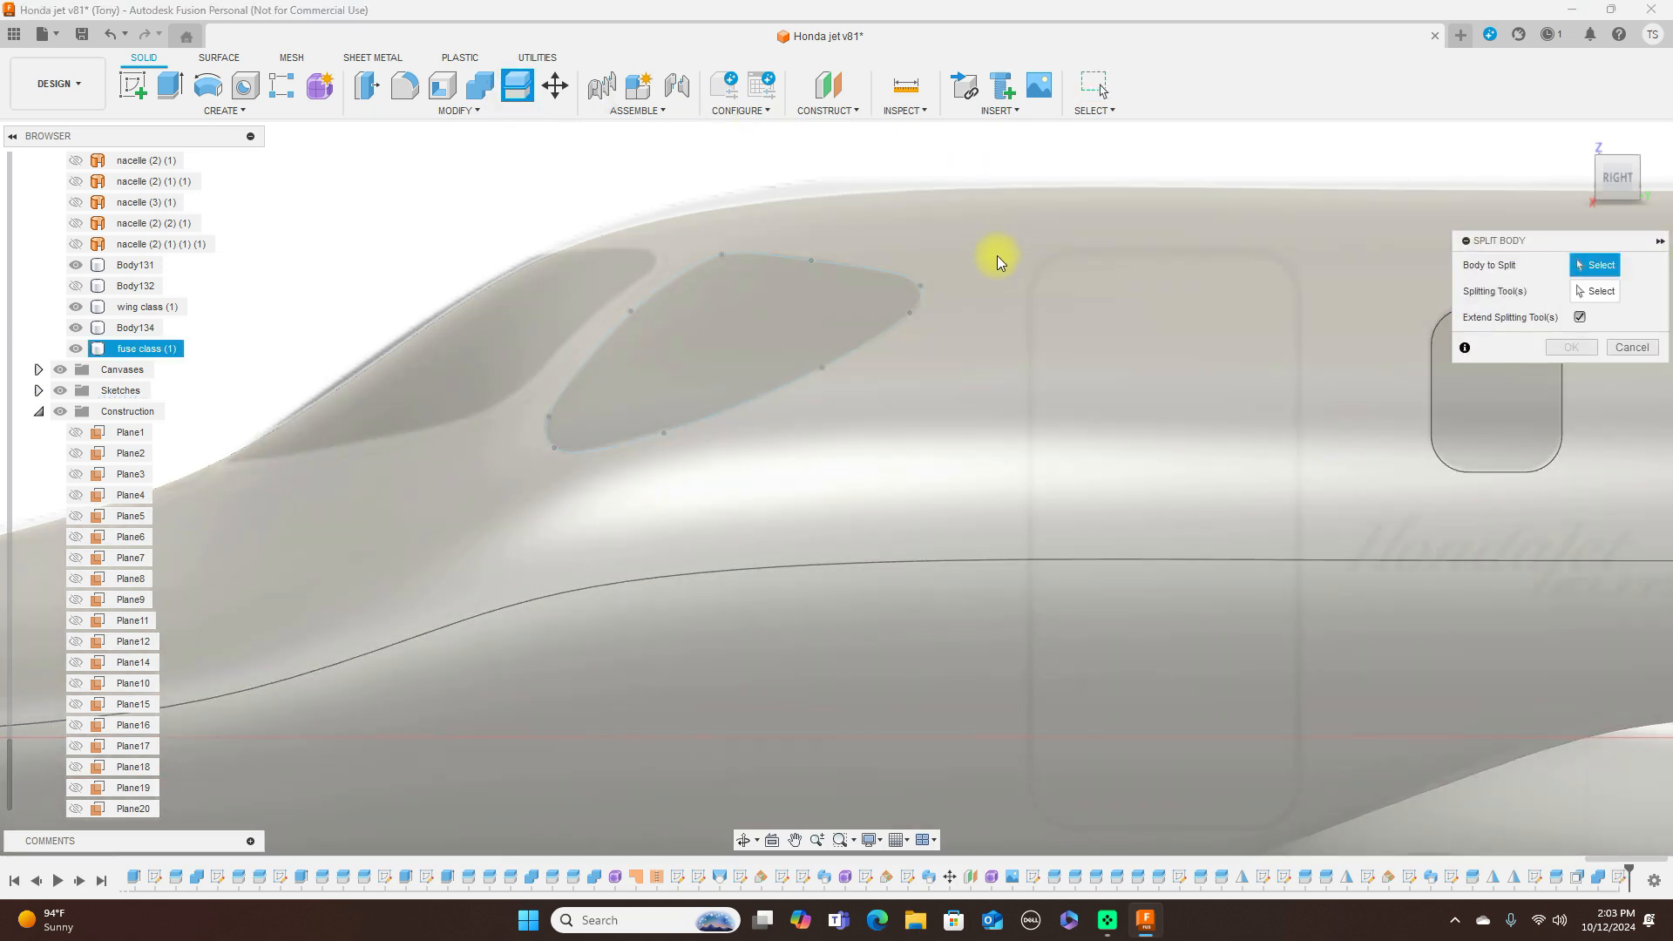
left_click(998, 261)
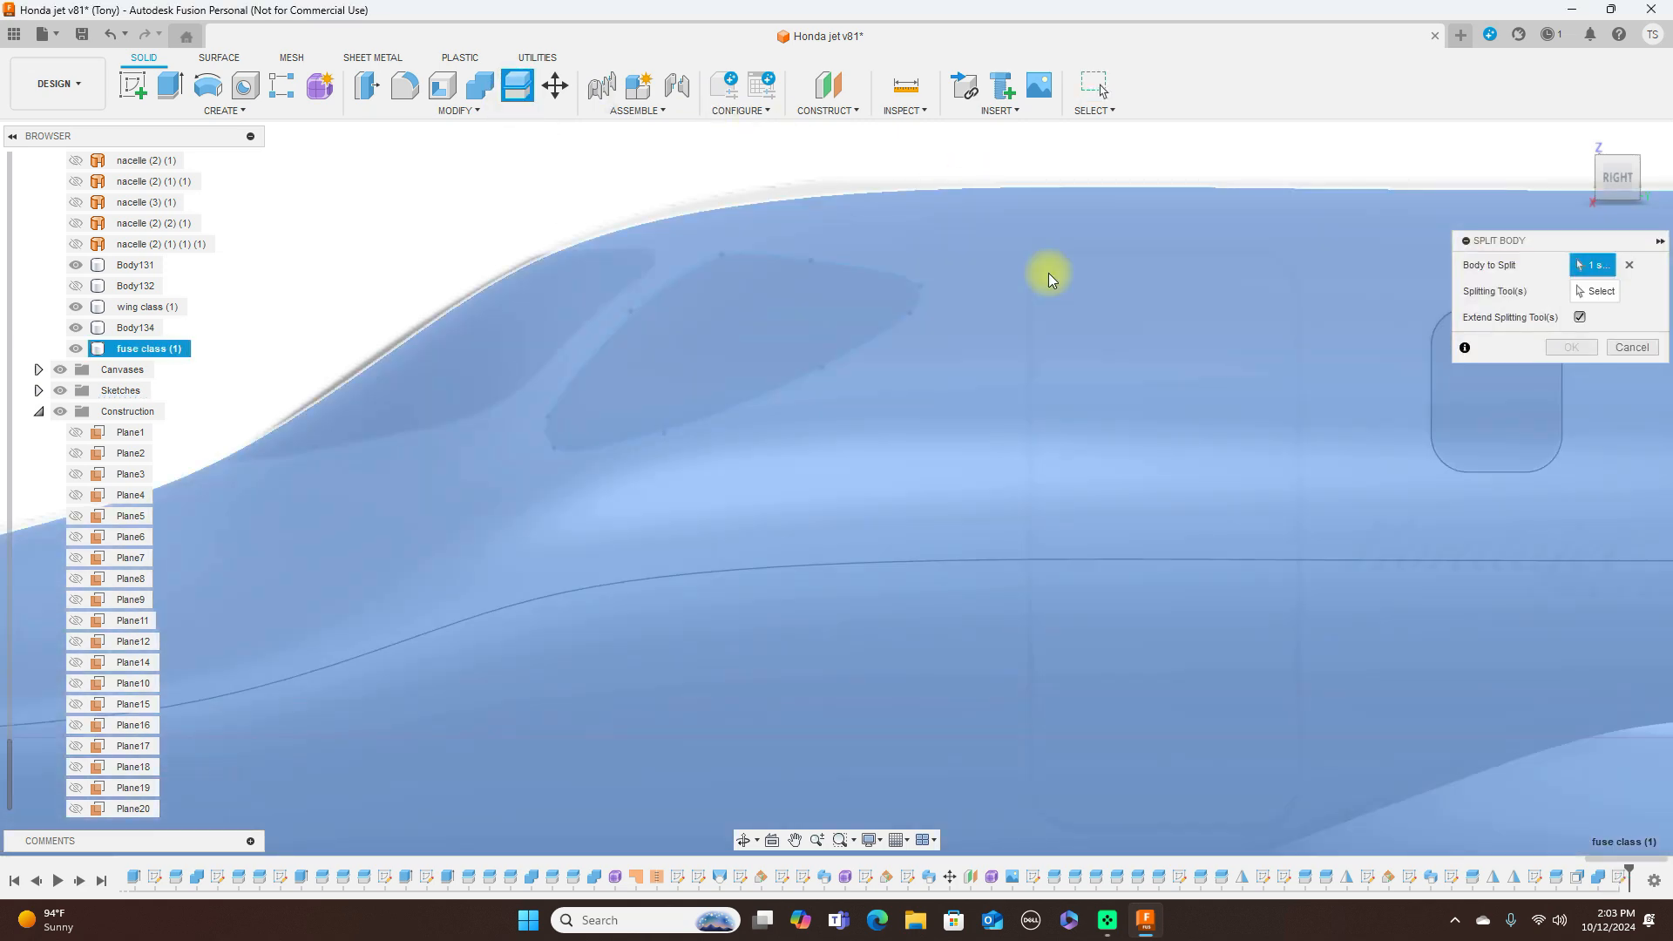
left_click(1604, 291)
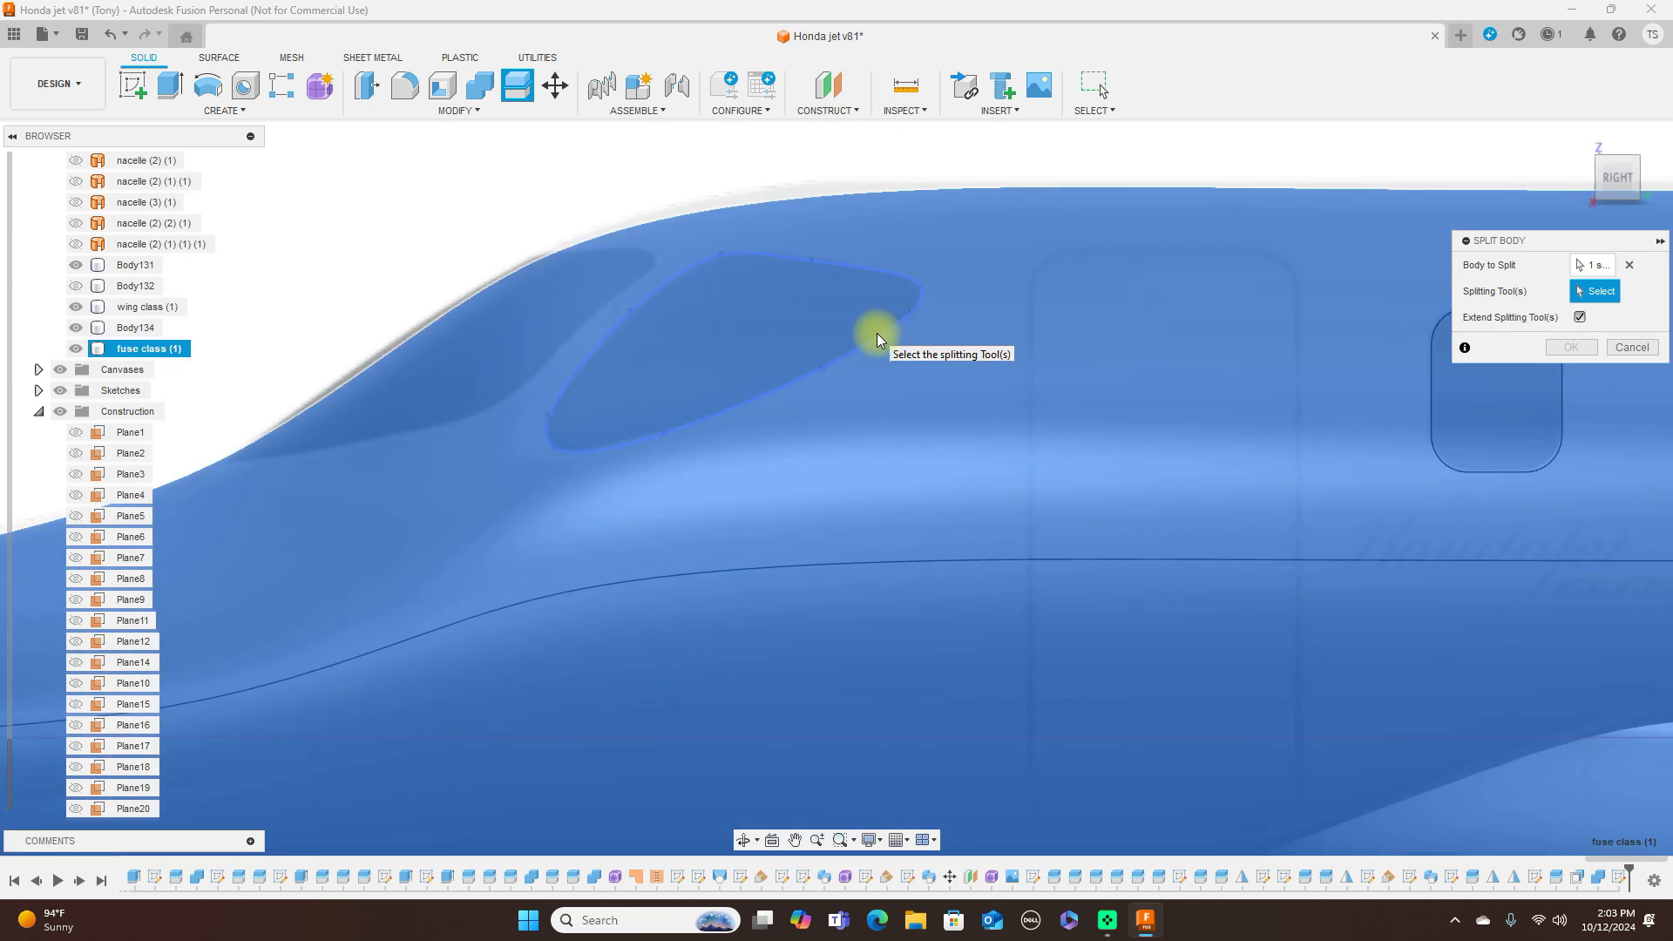
left_click(878, 339)
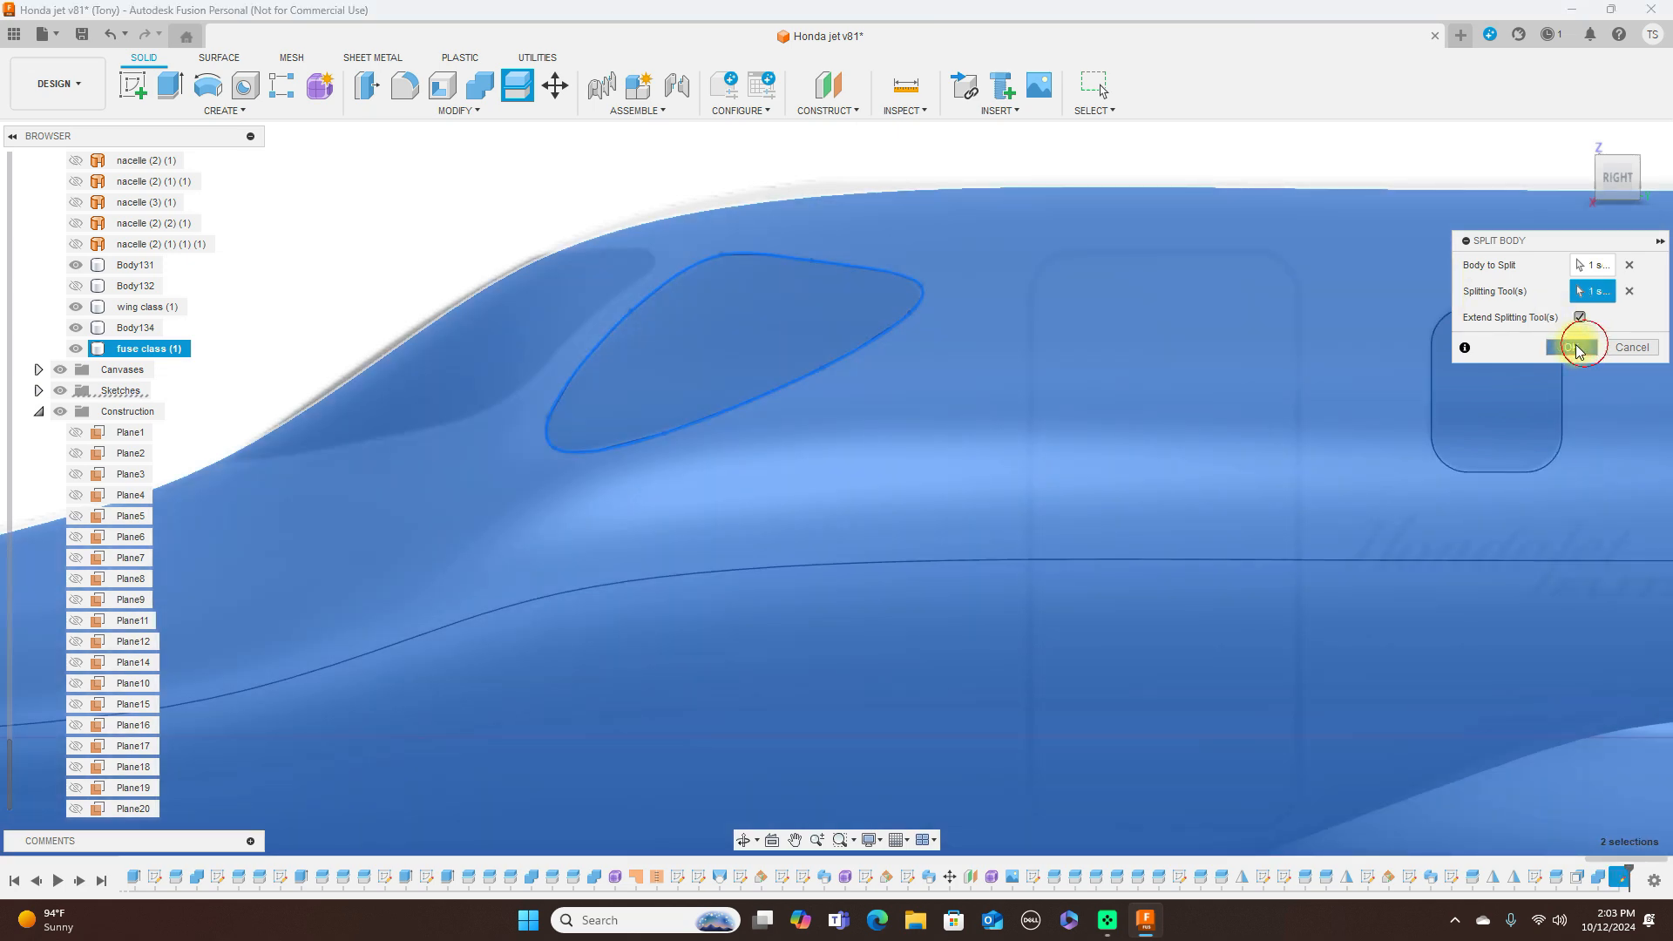
left_click(1571, 347)
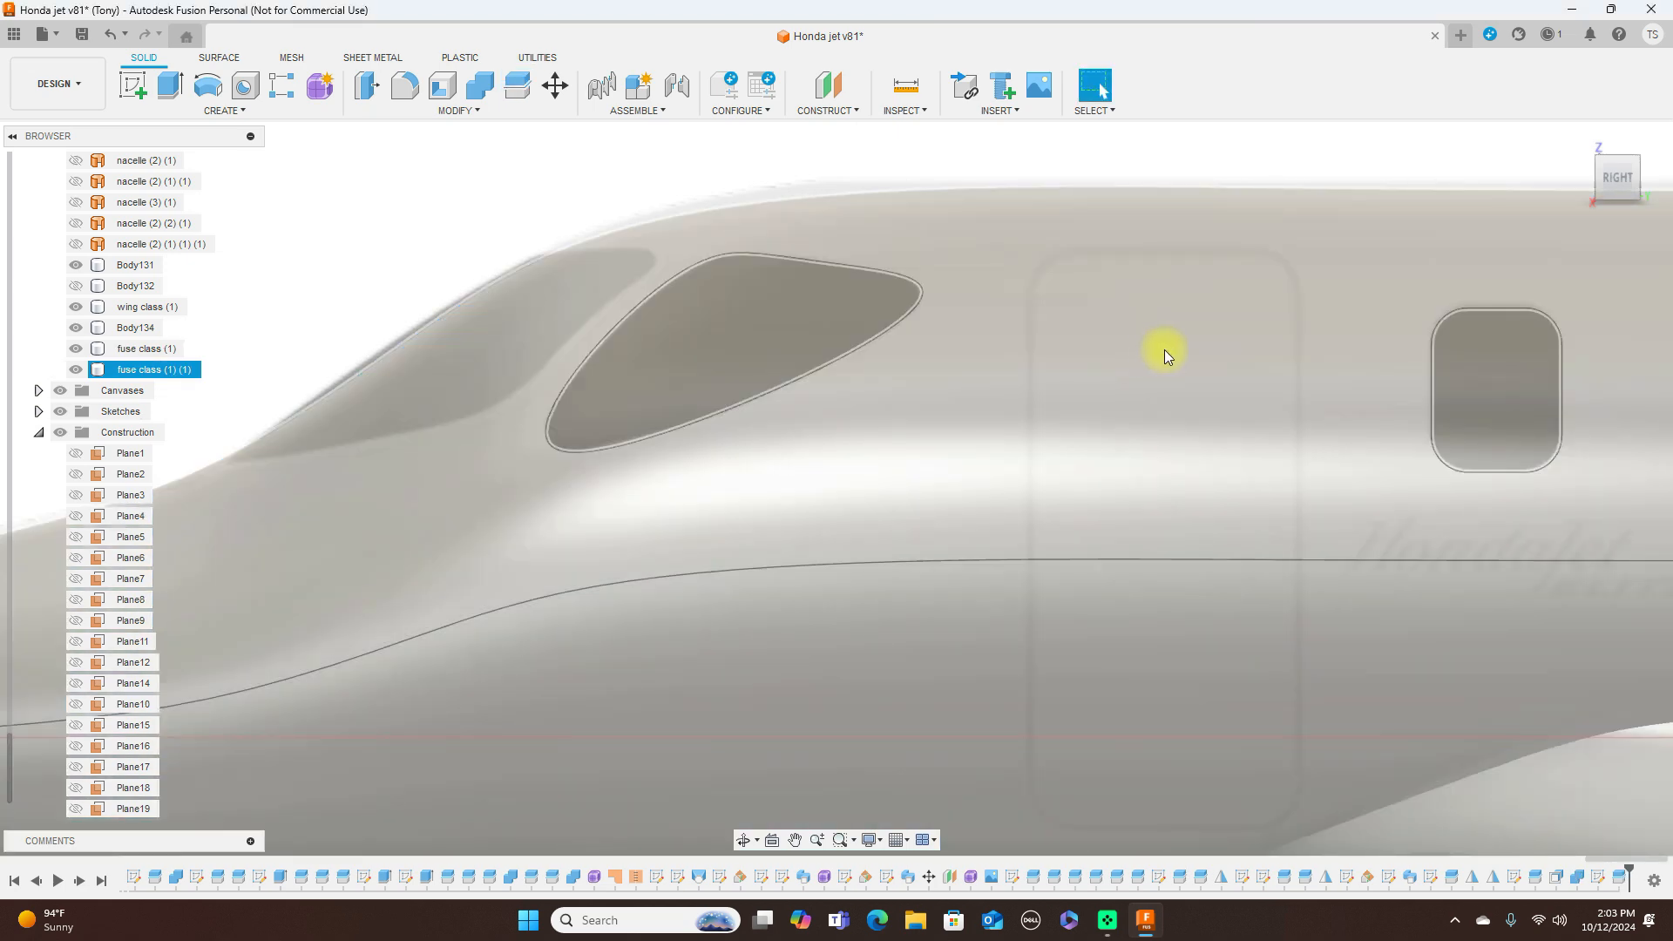
Offset the side cockpit window faces on both sides of the fuselage by -1 mm
scroll(1164, 349, "down", 5)
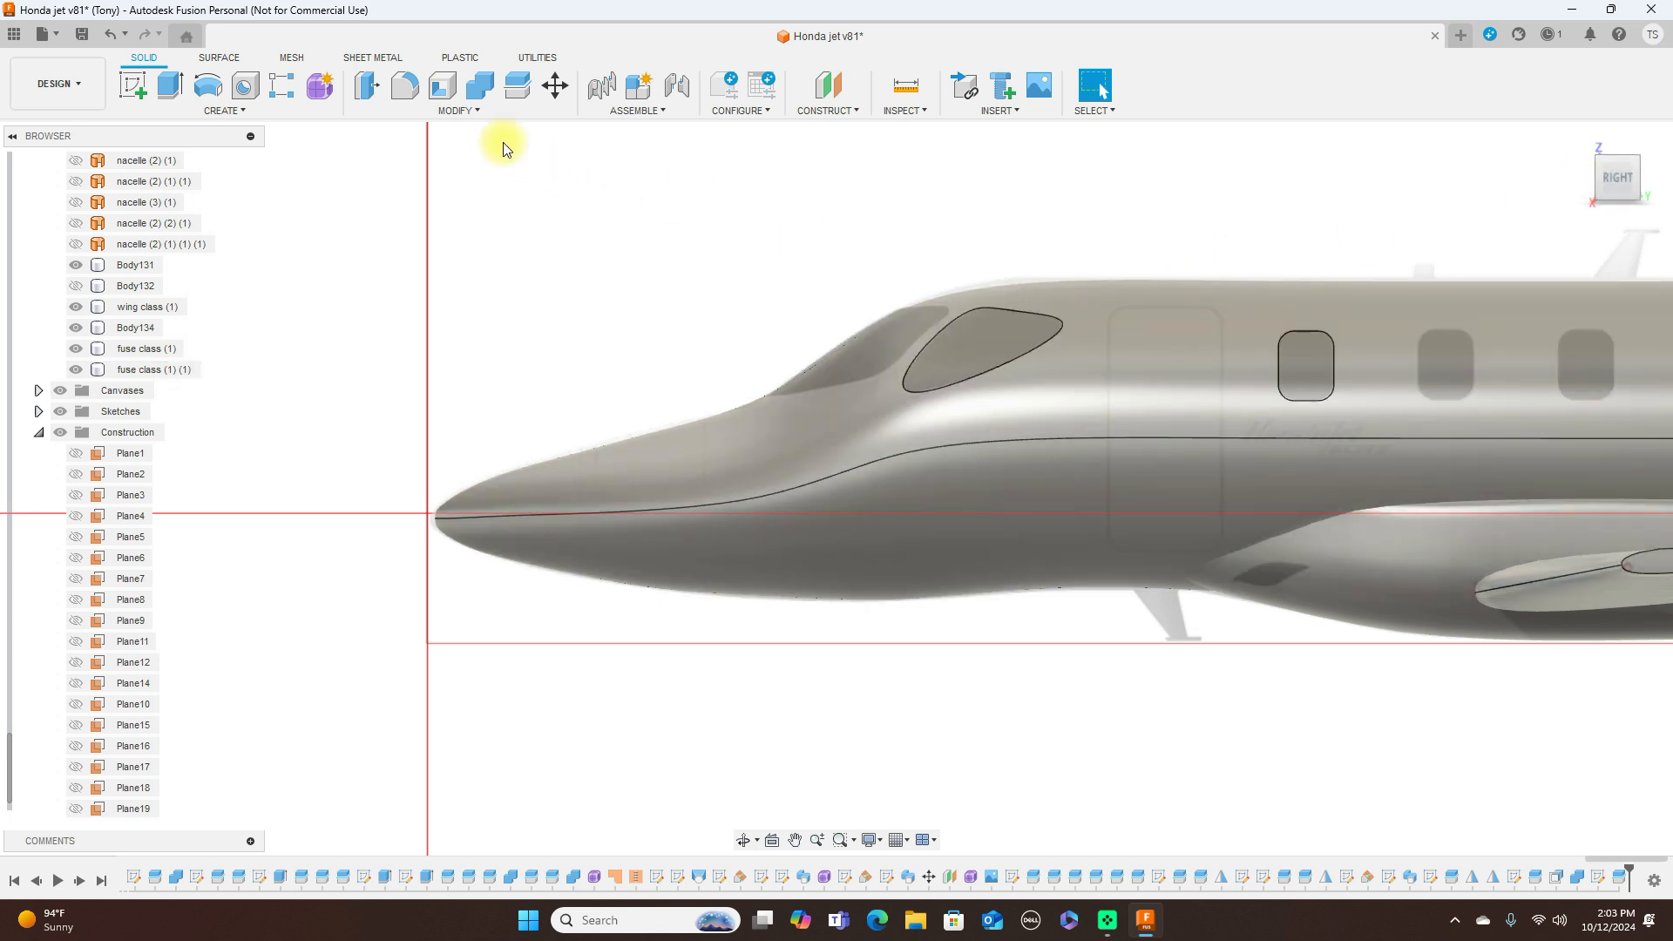
left_click(485, 110)
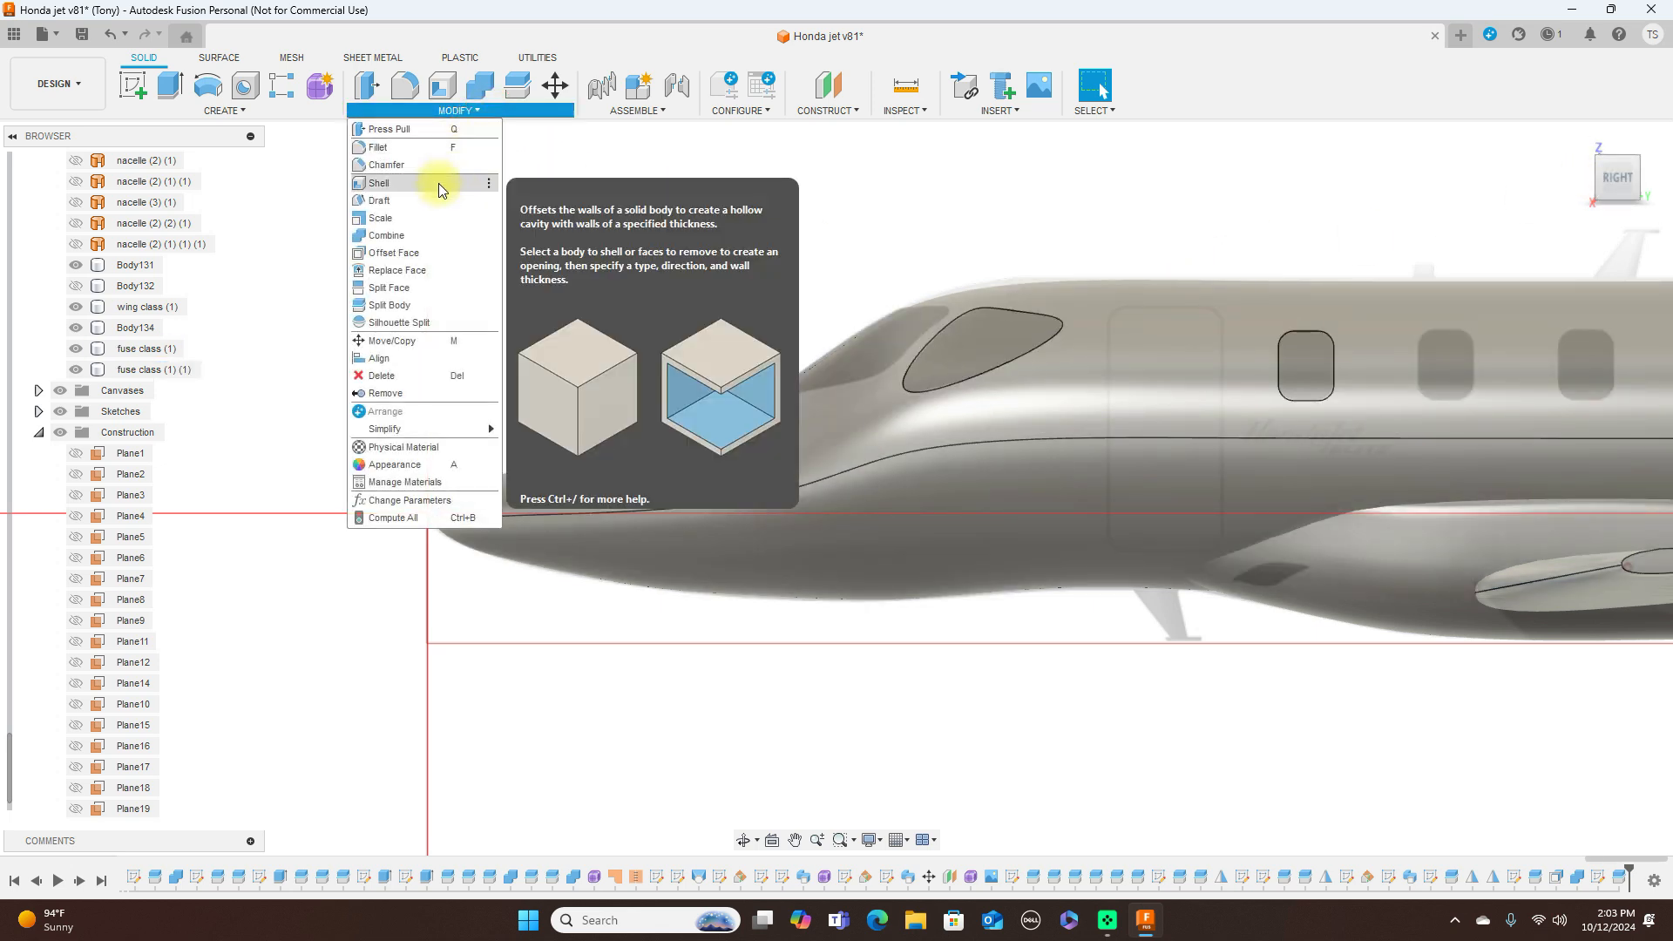
left_click(431, 255)
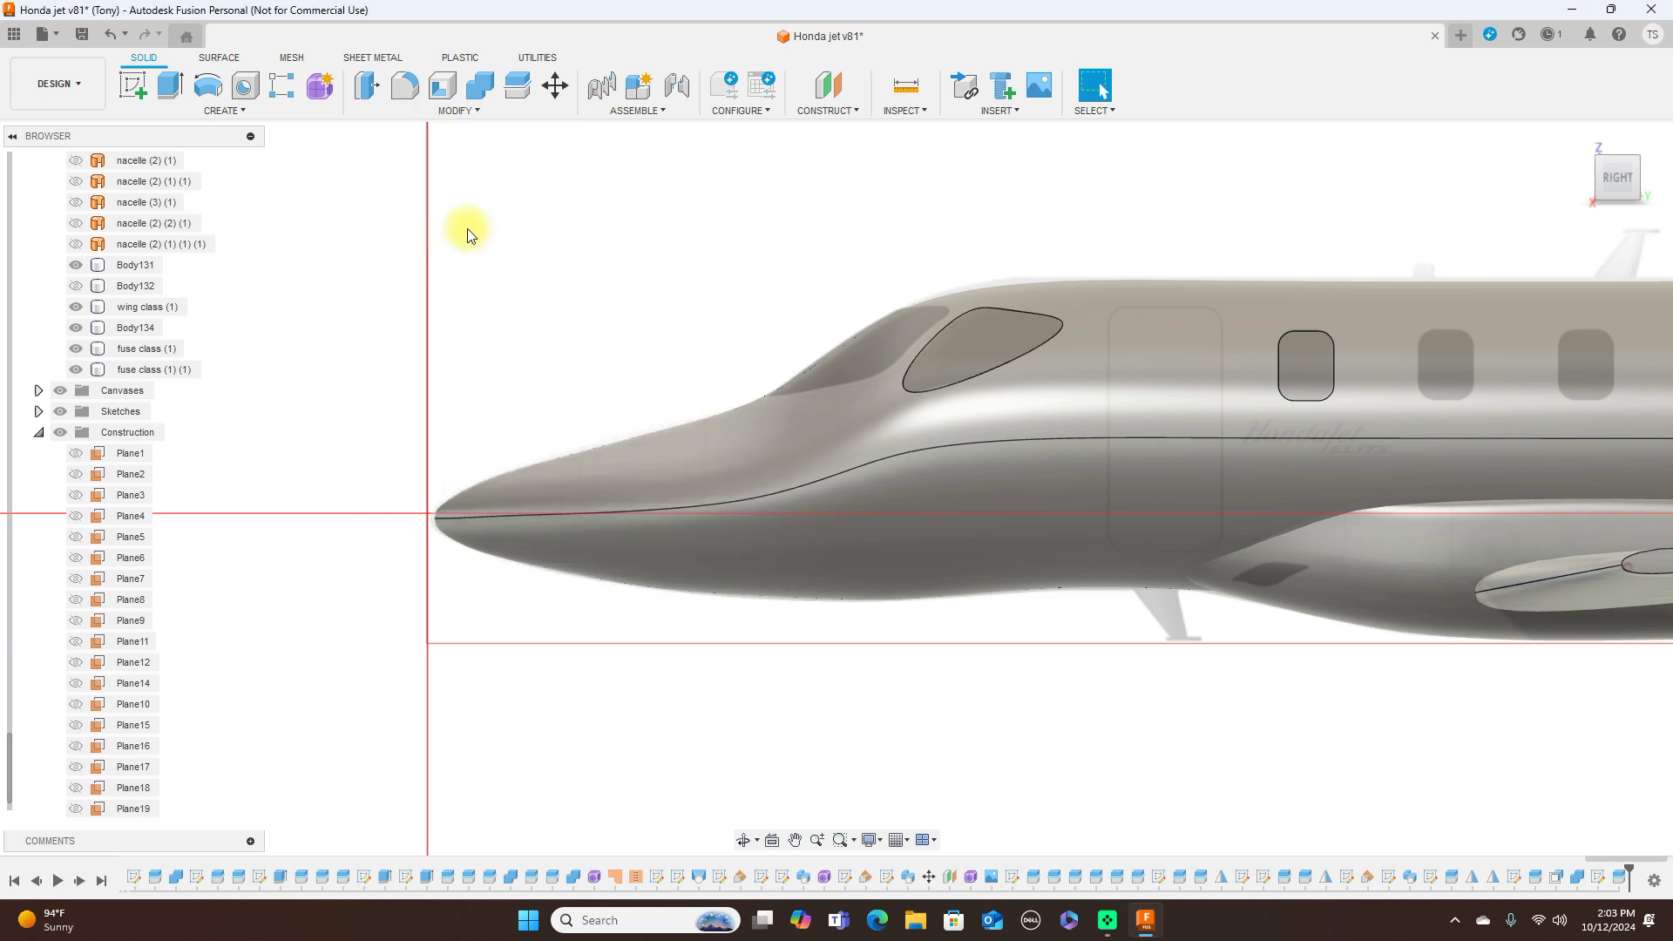
left_click(975, 340)
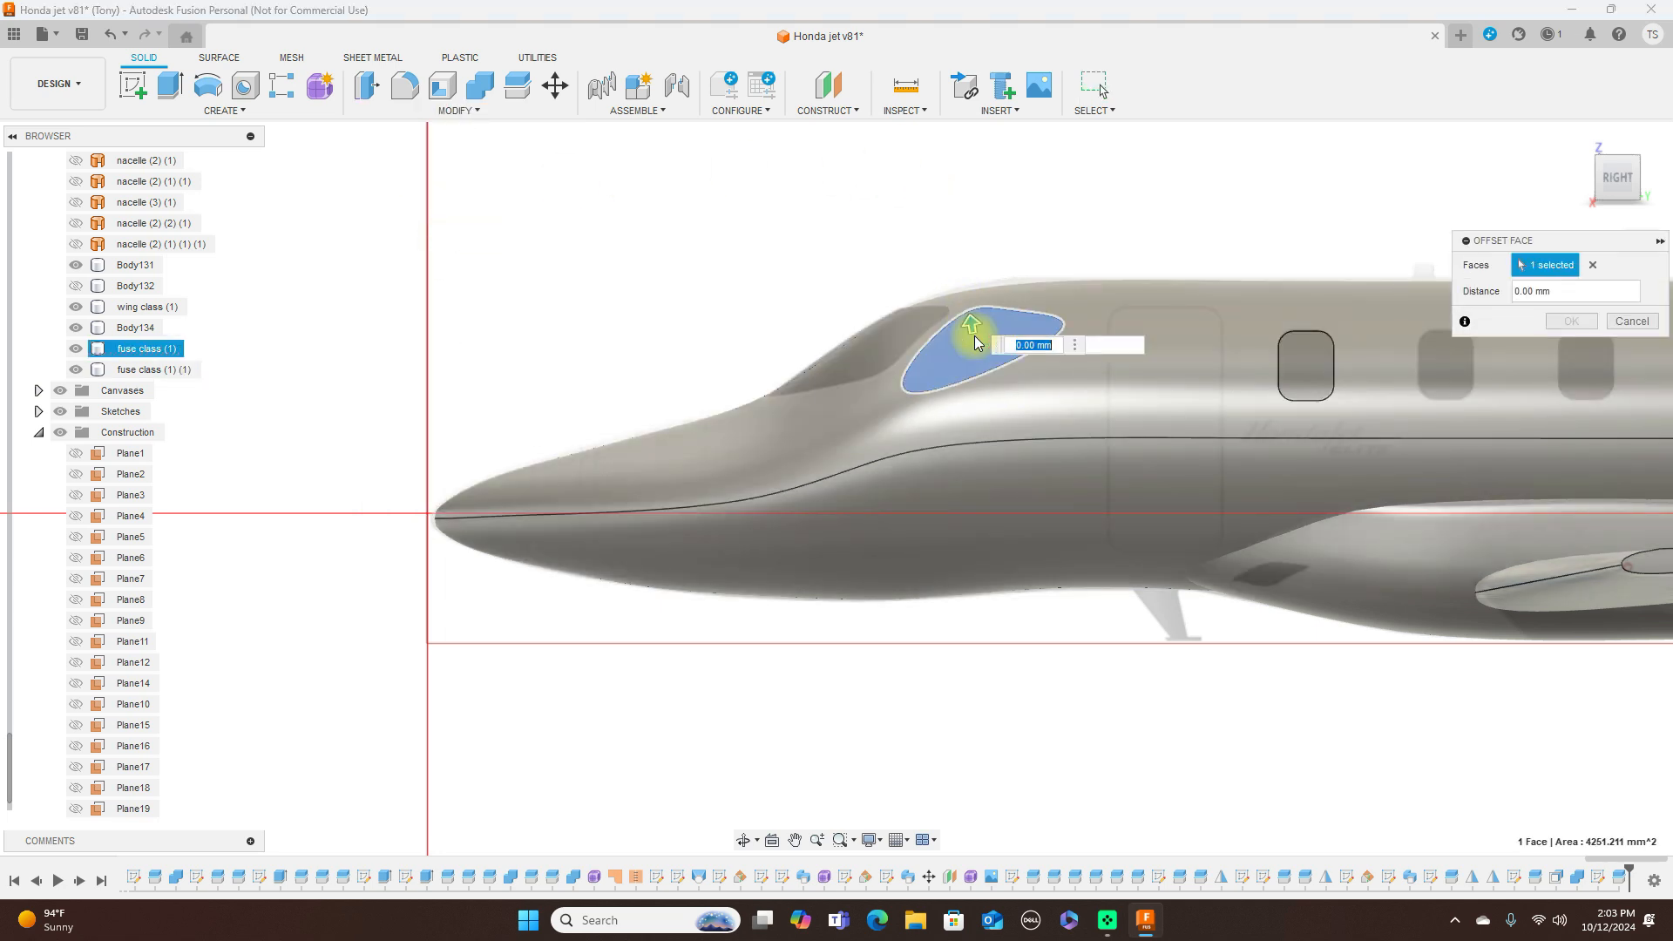
left_click(1603, 179)
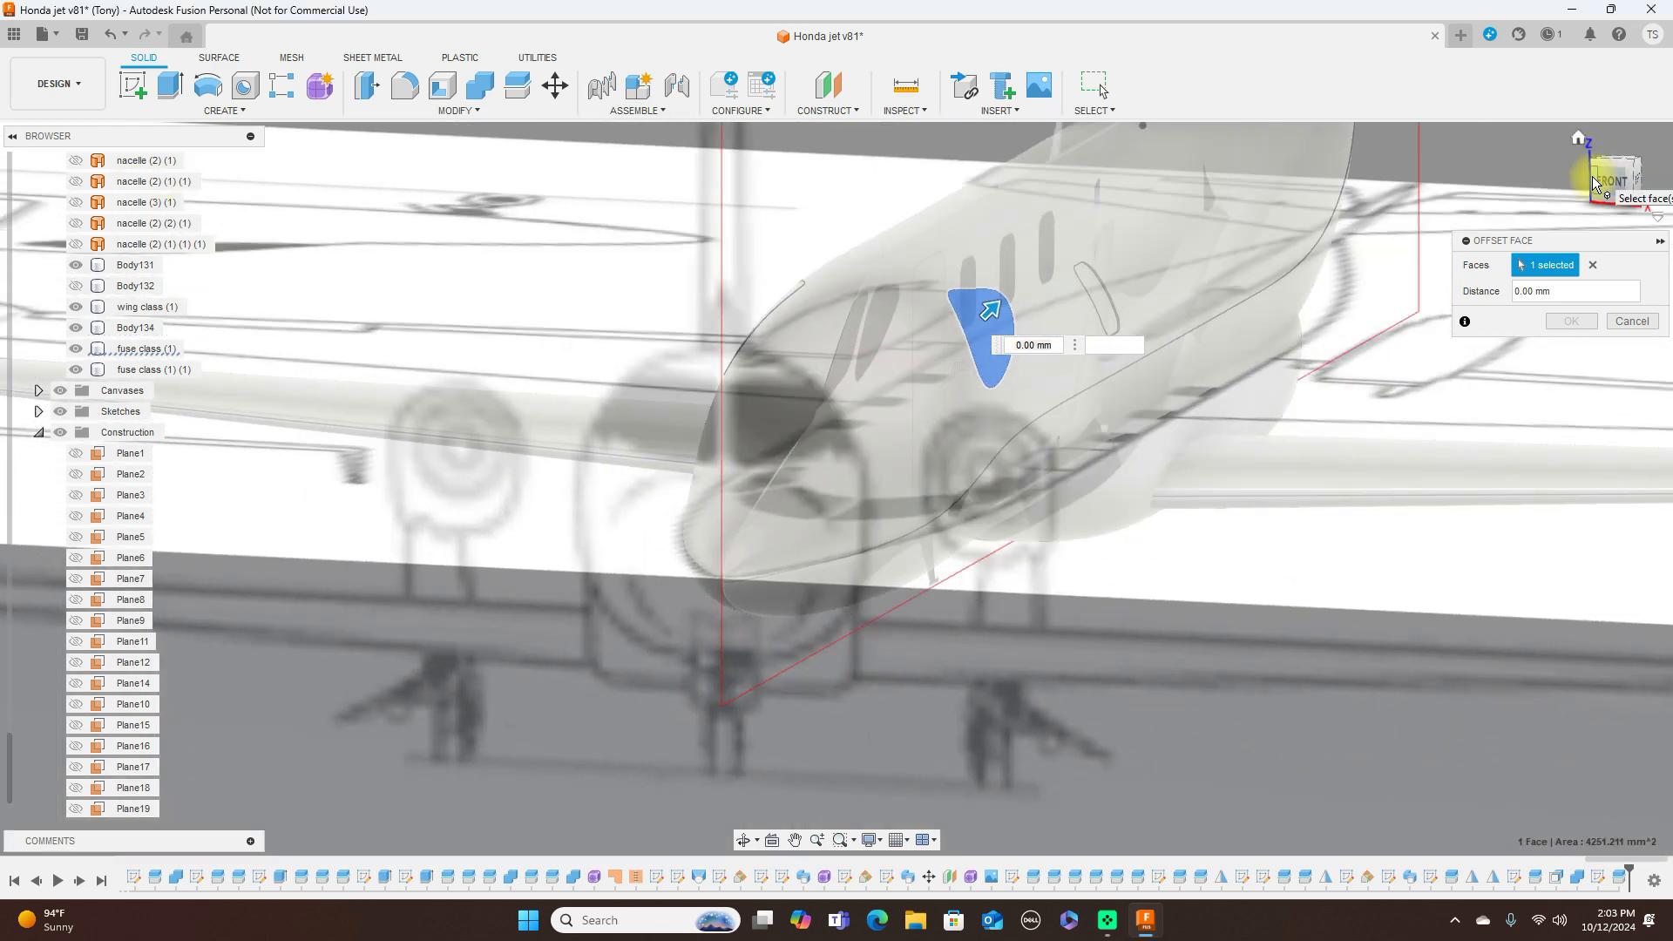
left_click(1627, 171)
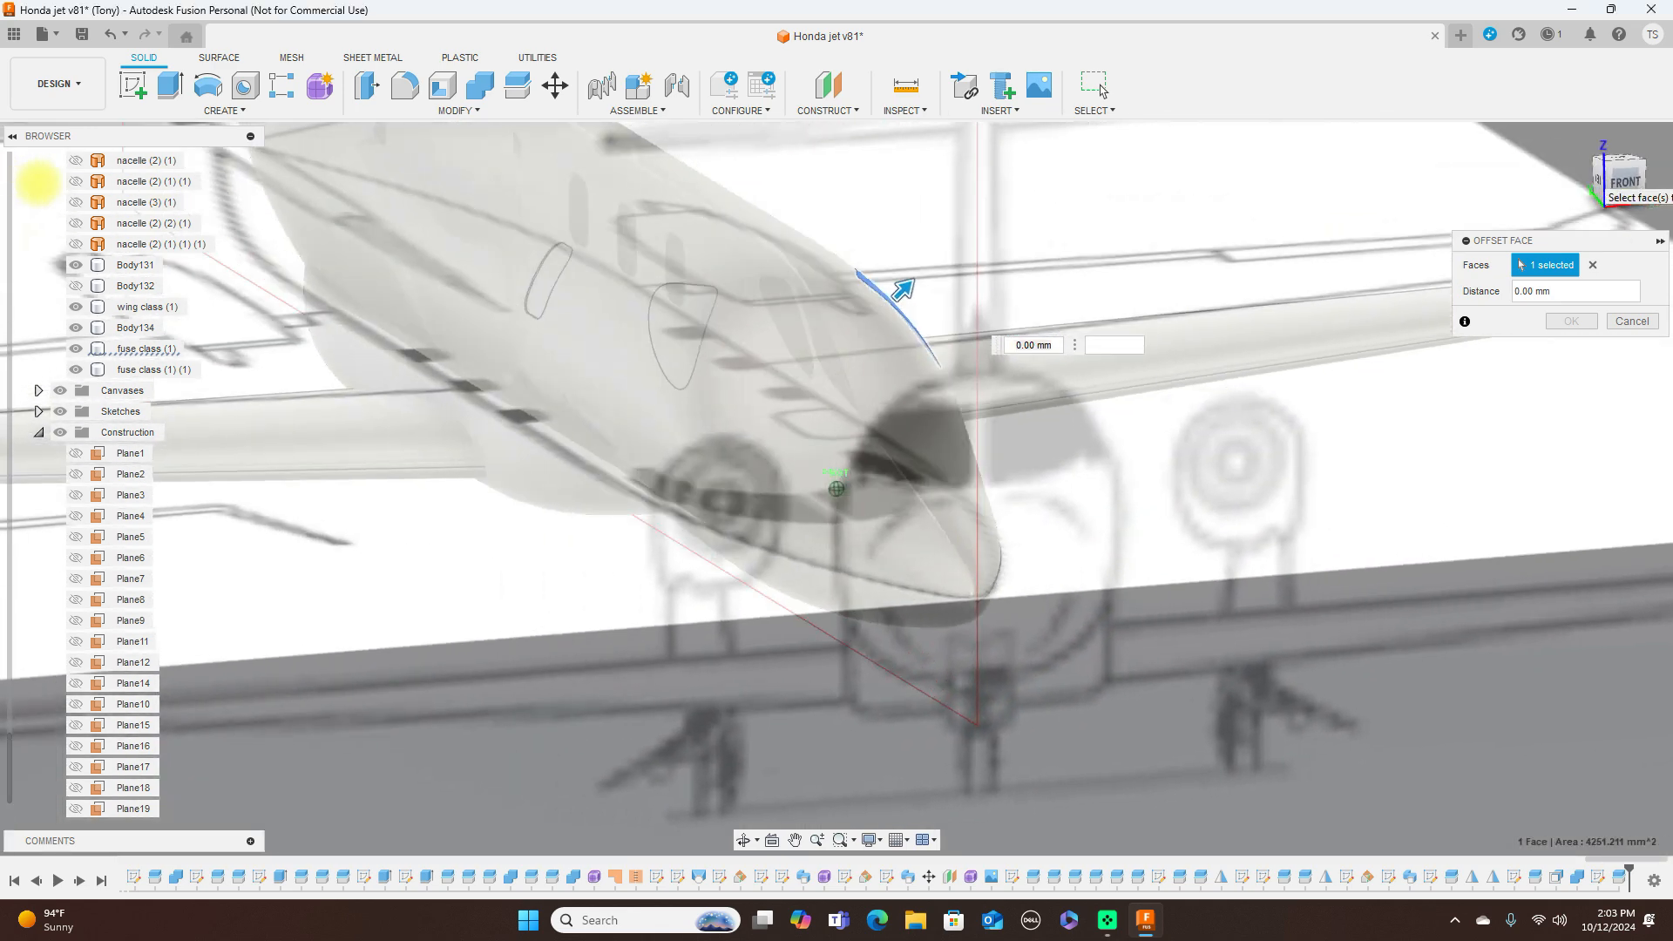
left_click(684, 331)
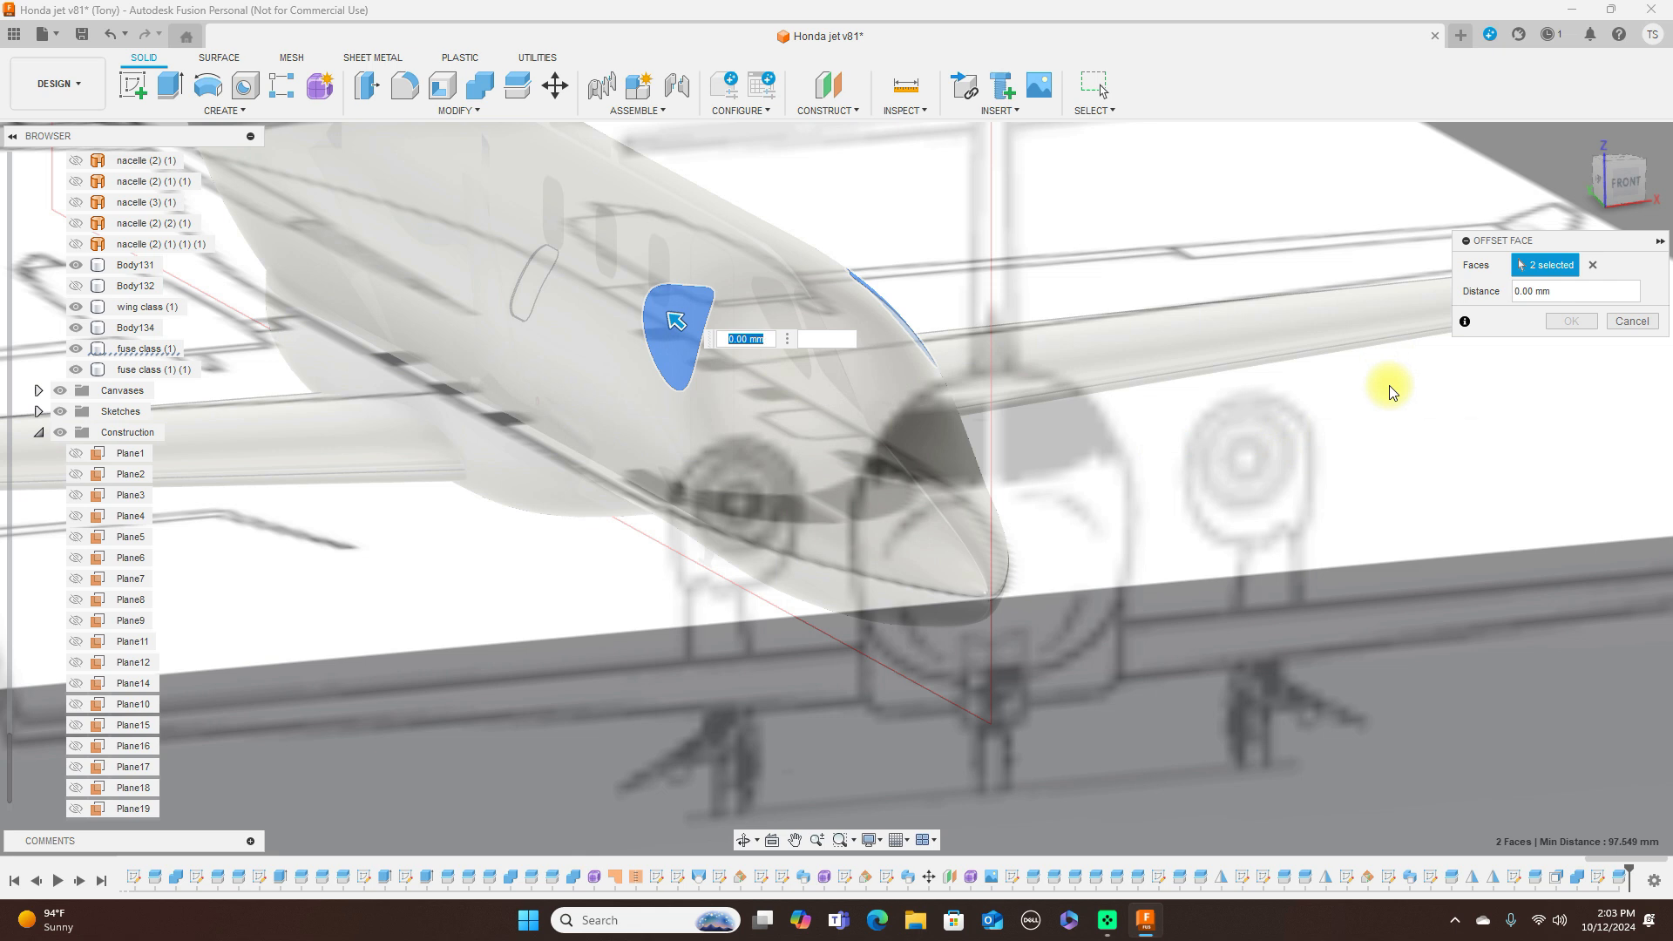
left_click(1517, 293)
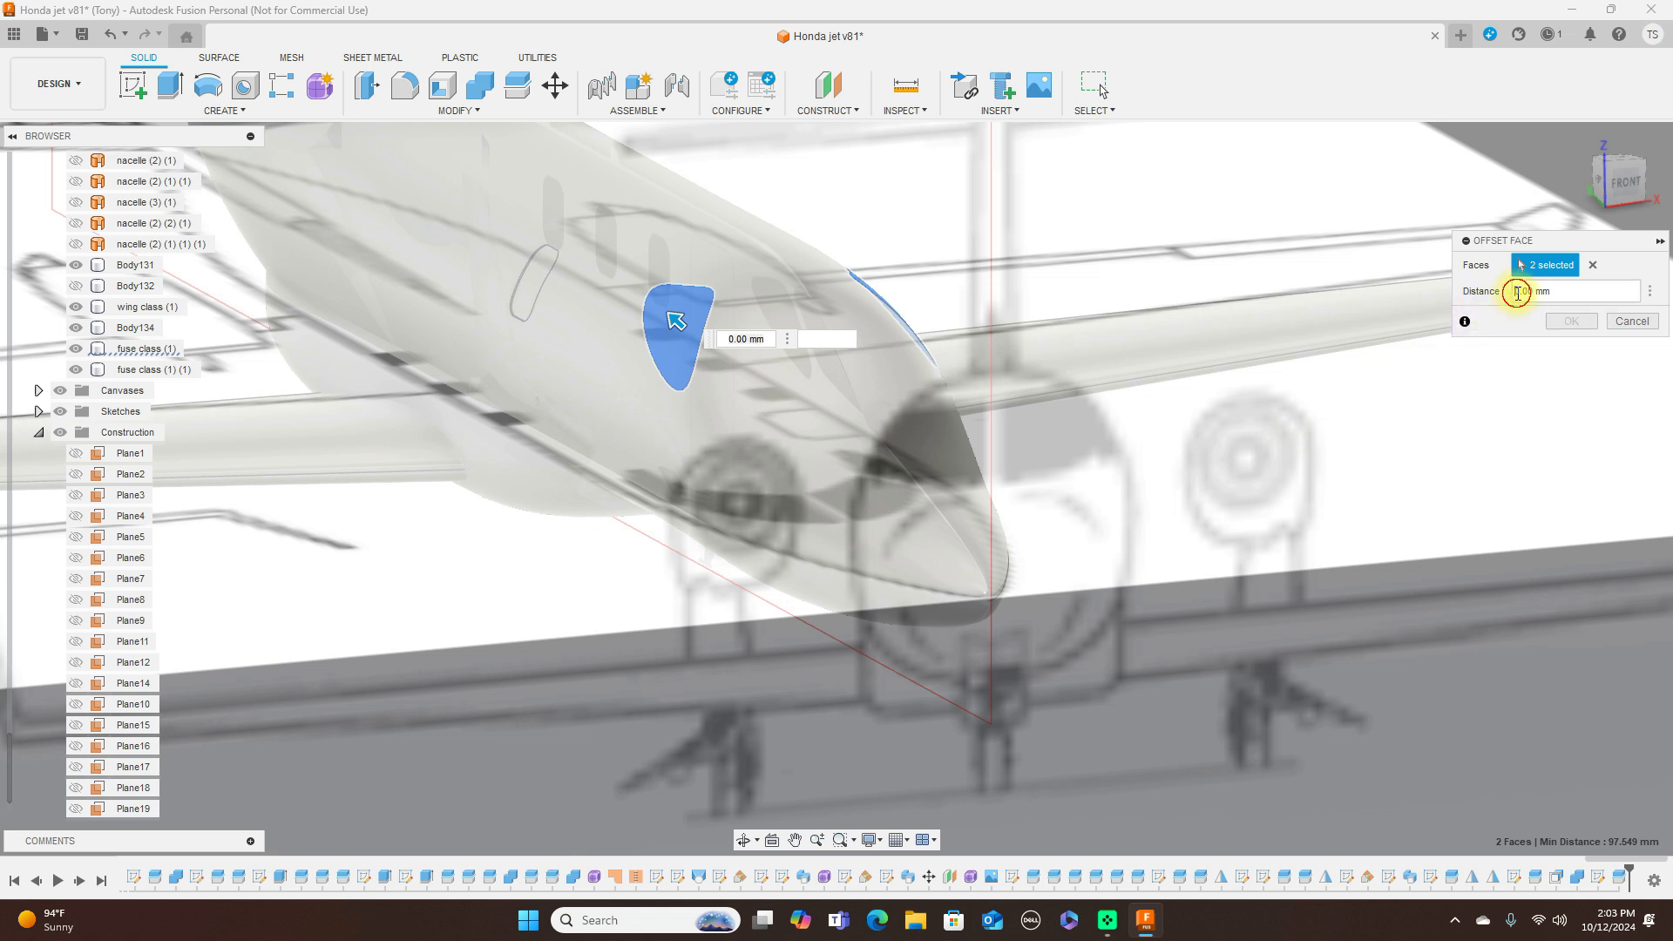
type("-")
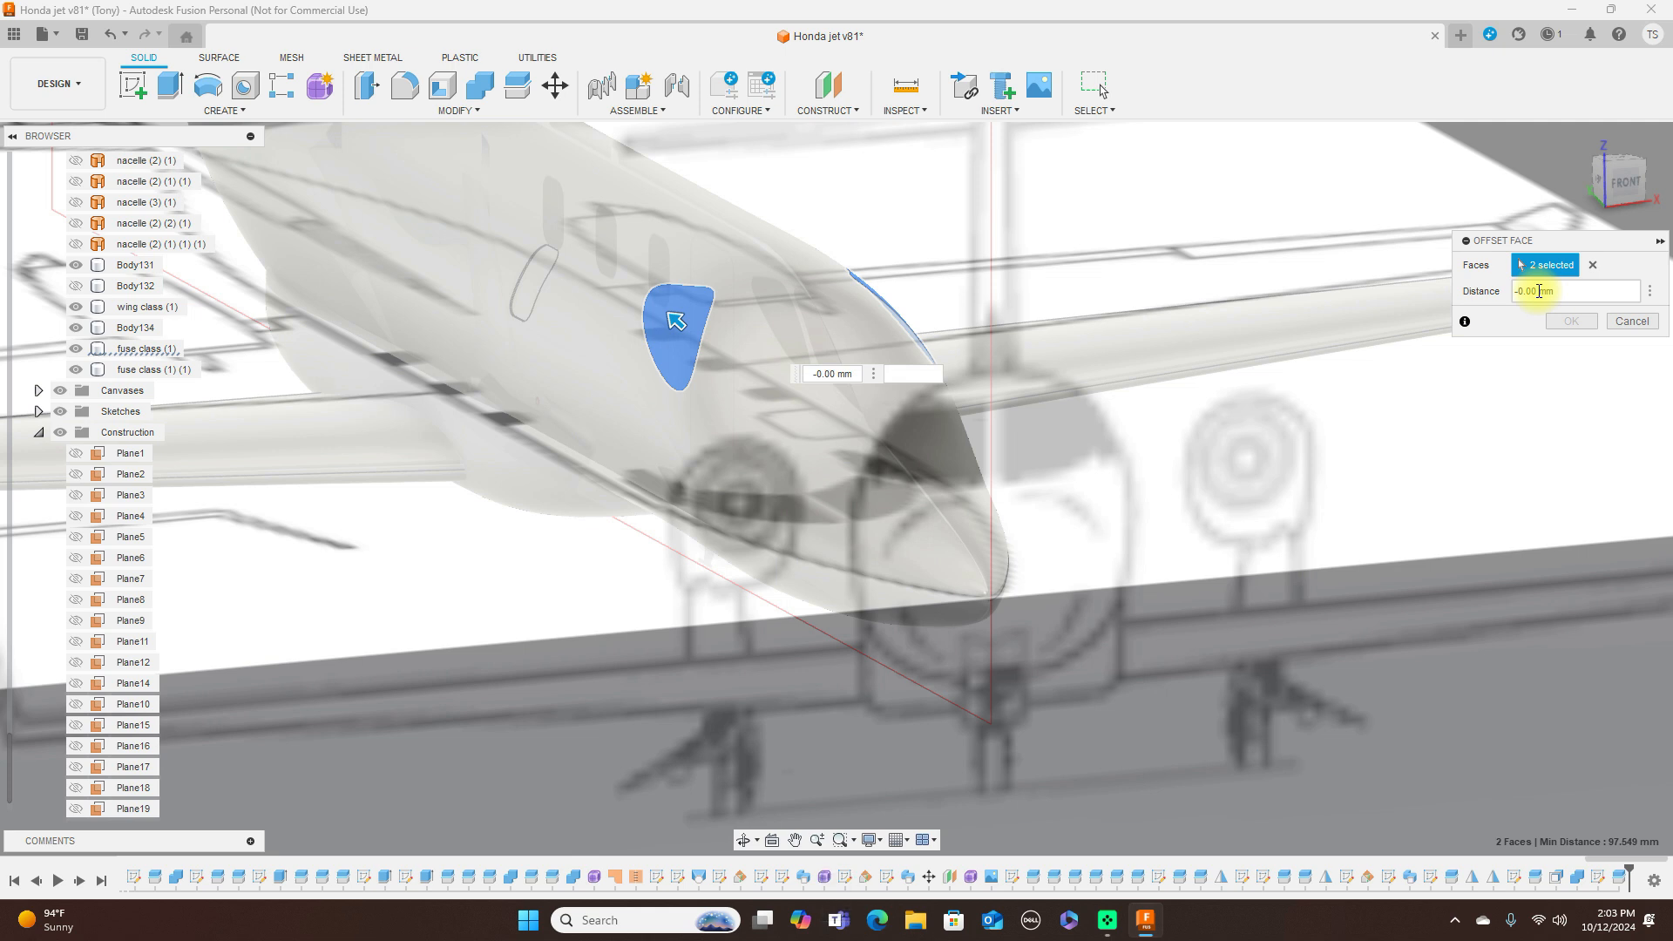
key("BackSpace")
type("1")
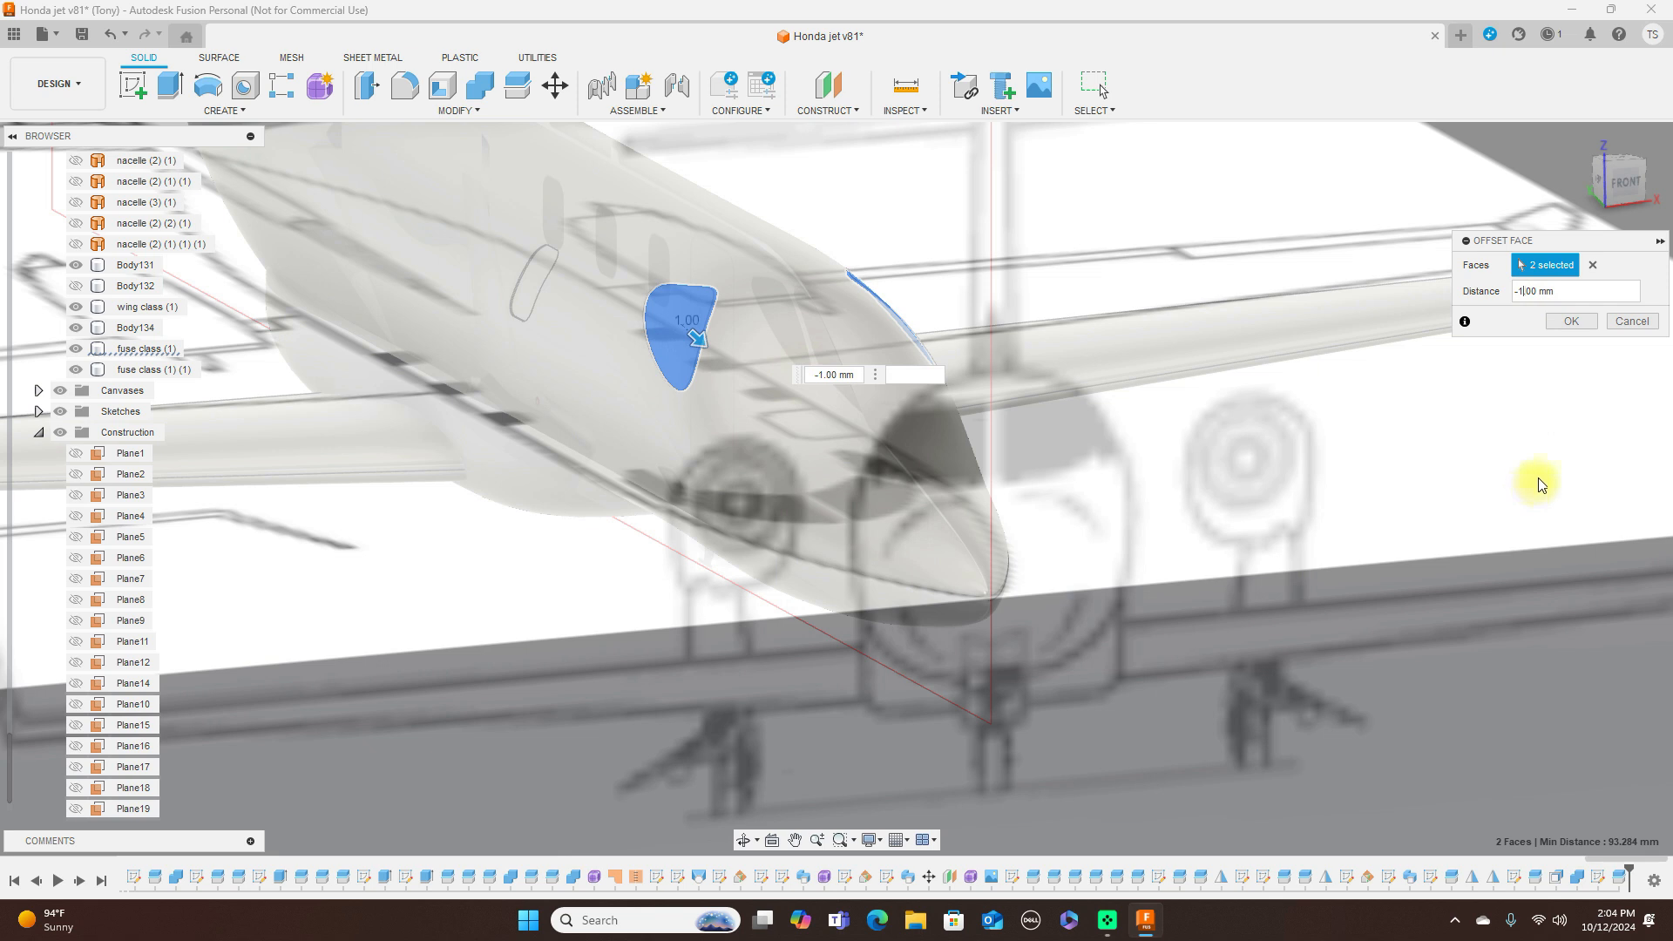
left_click(1574, 321)
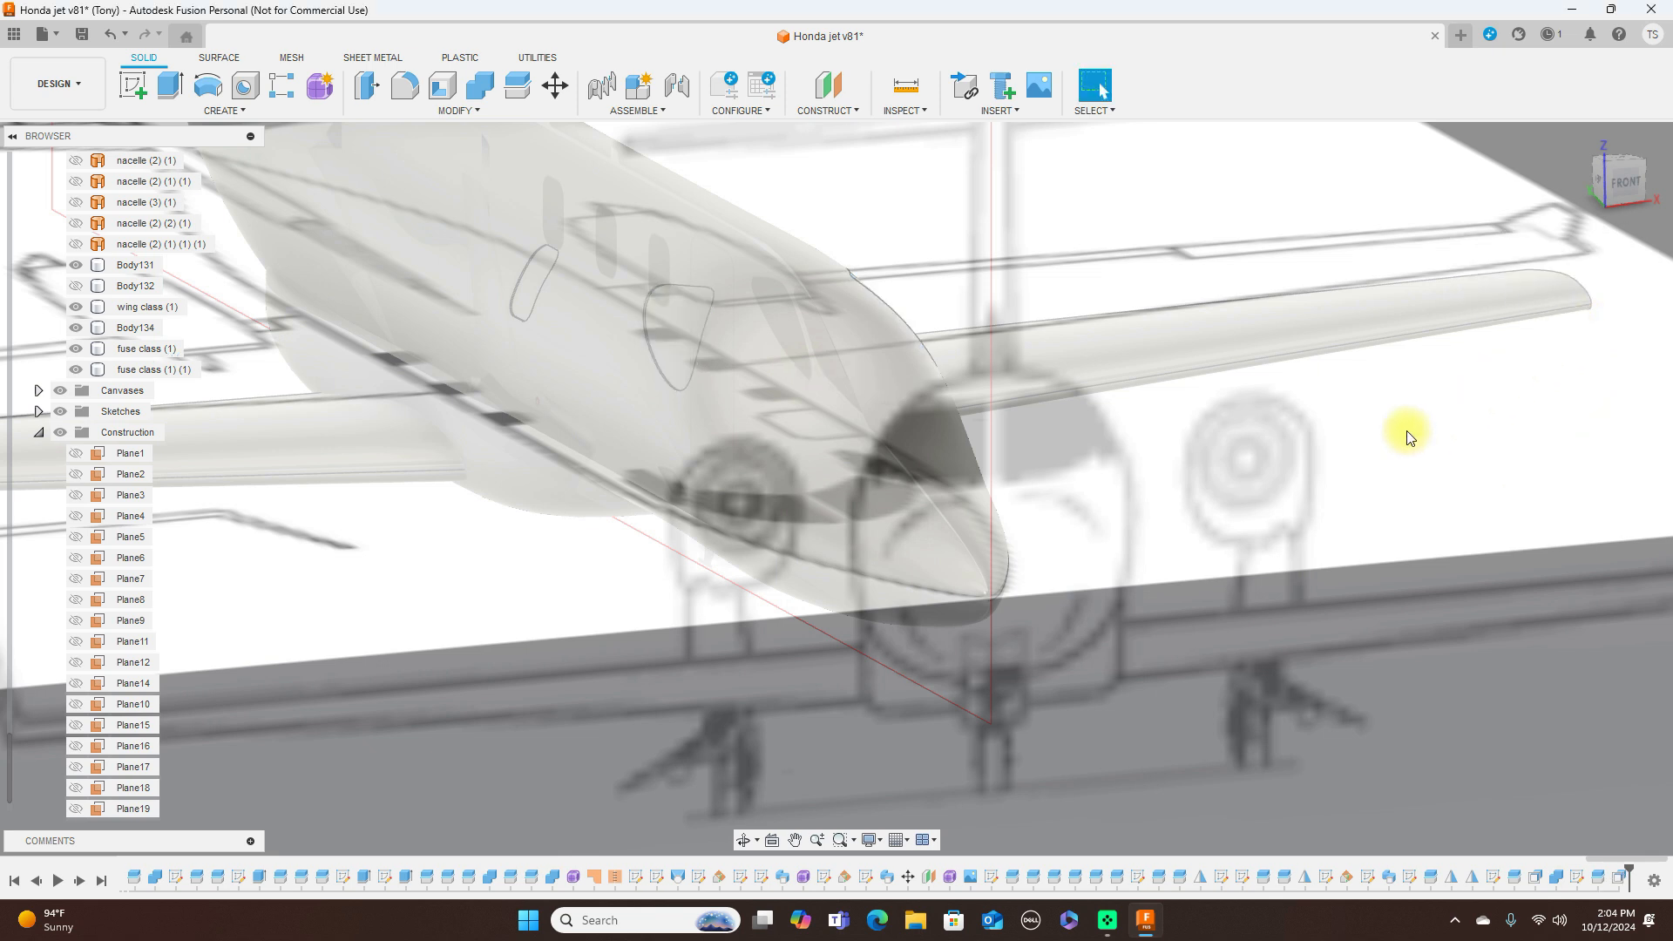
Return to the right side view of the jet and hide all sketches
scroll(1403, 429, "down", 5)
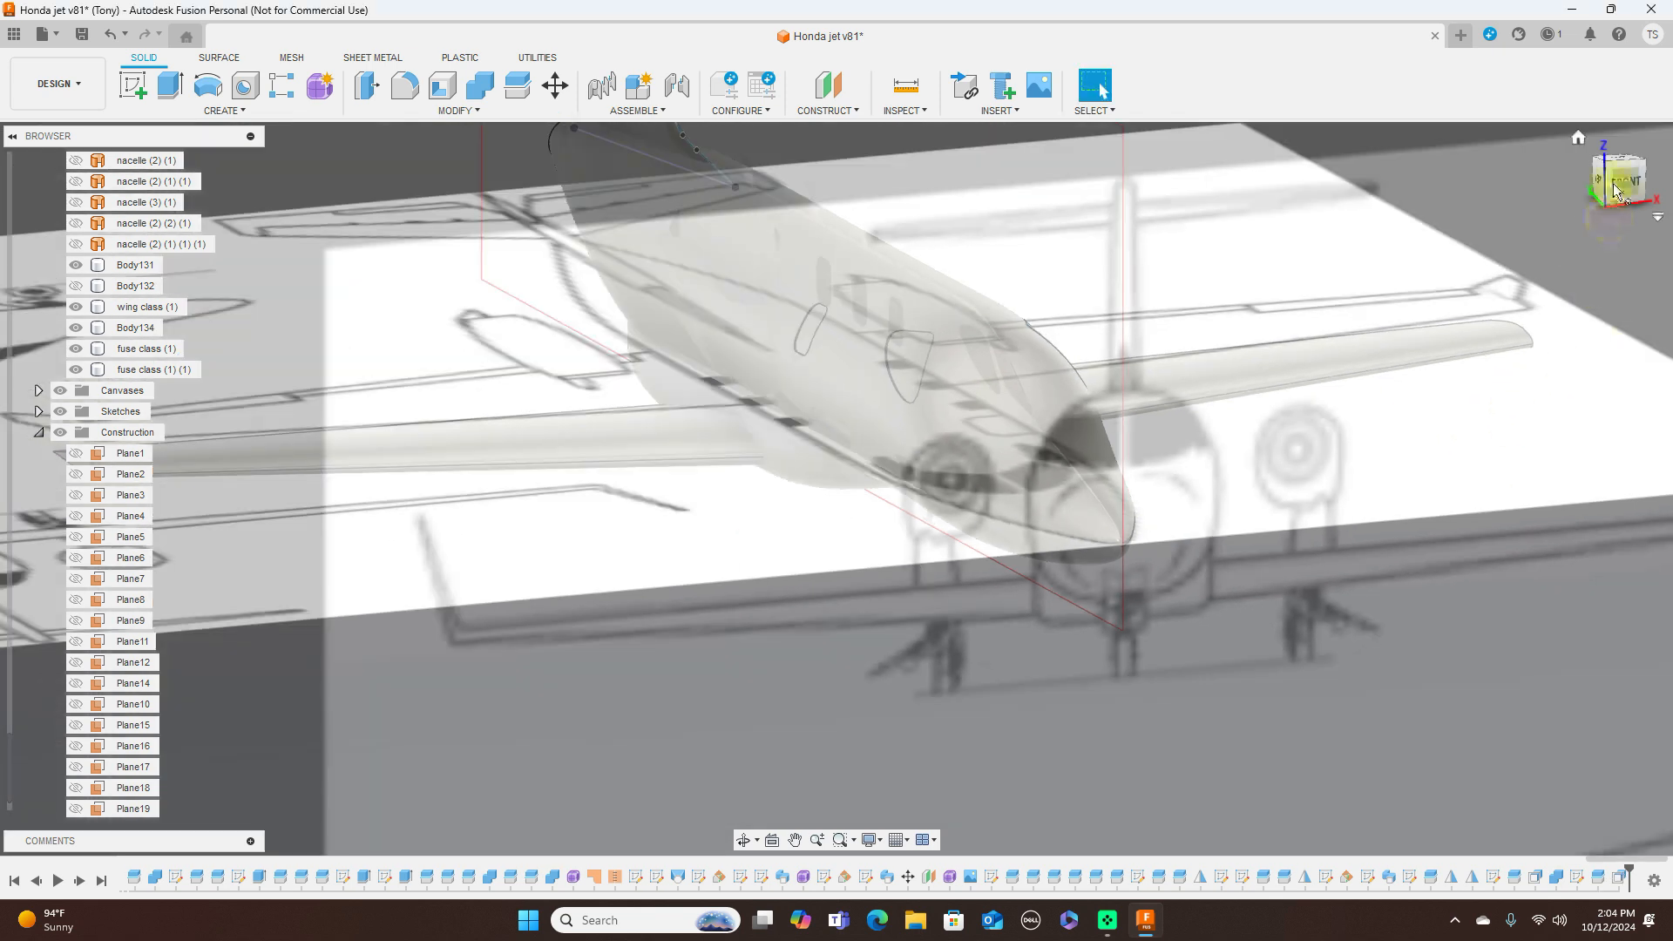
left_click(1623, 185)
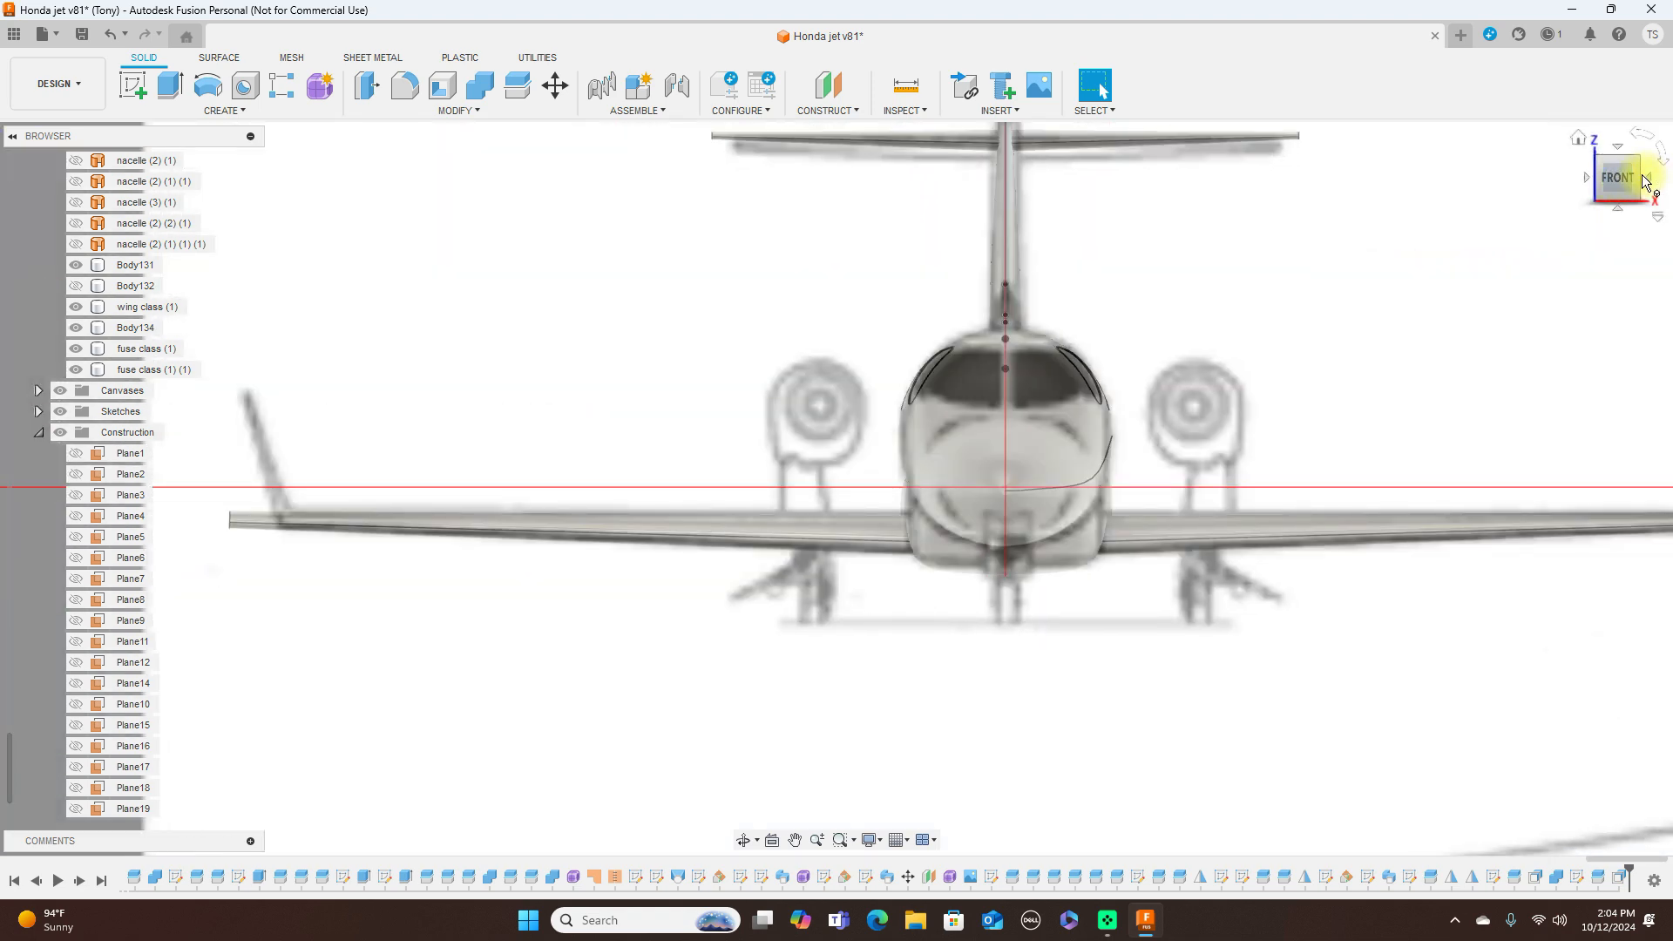
left_click(1658, 181)
scroll(1016, 549, "up", 5)
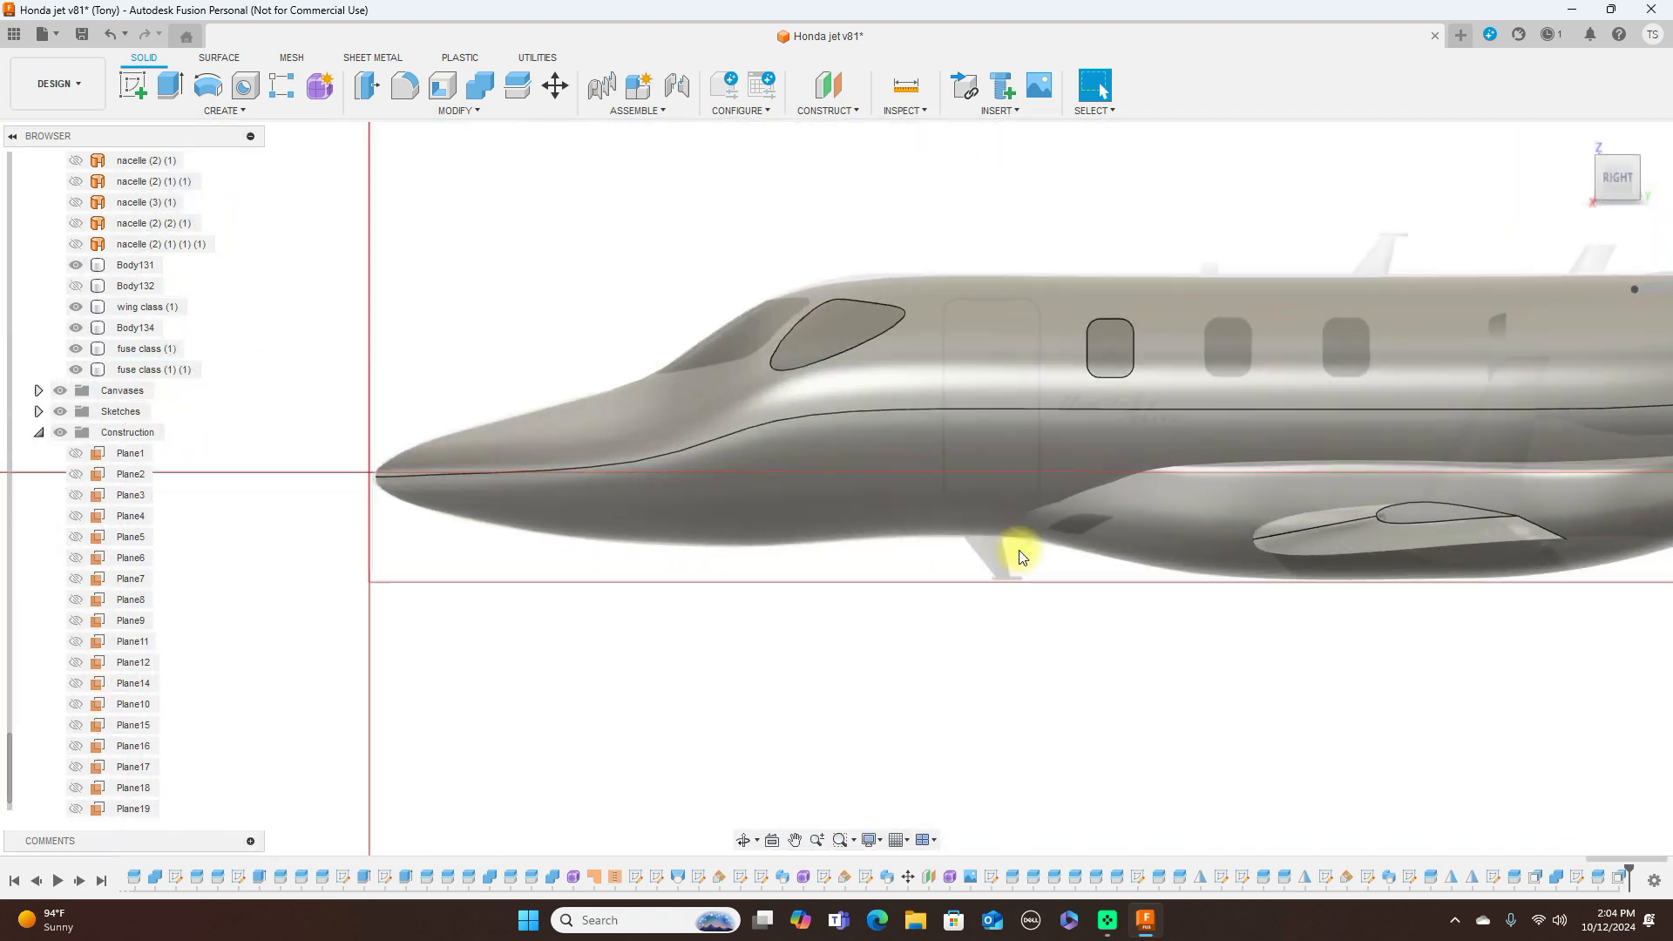
middle_click_drag(1370, 636, 1168, 643)
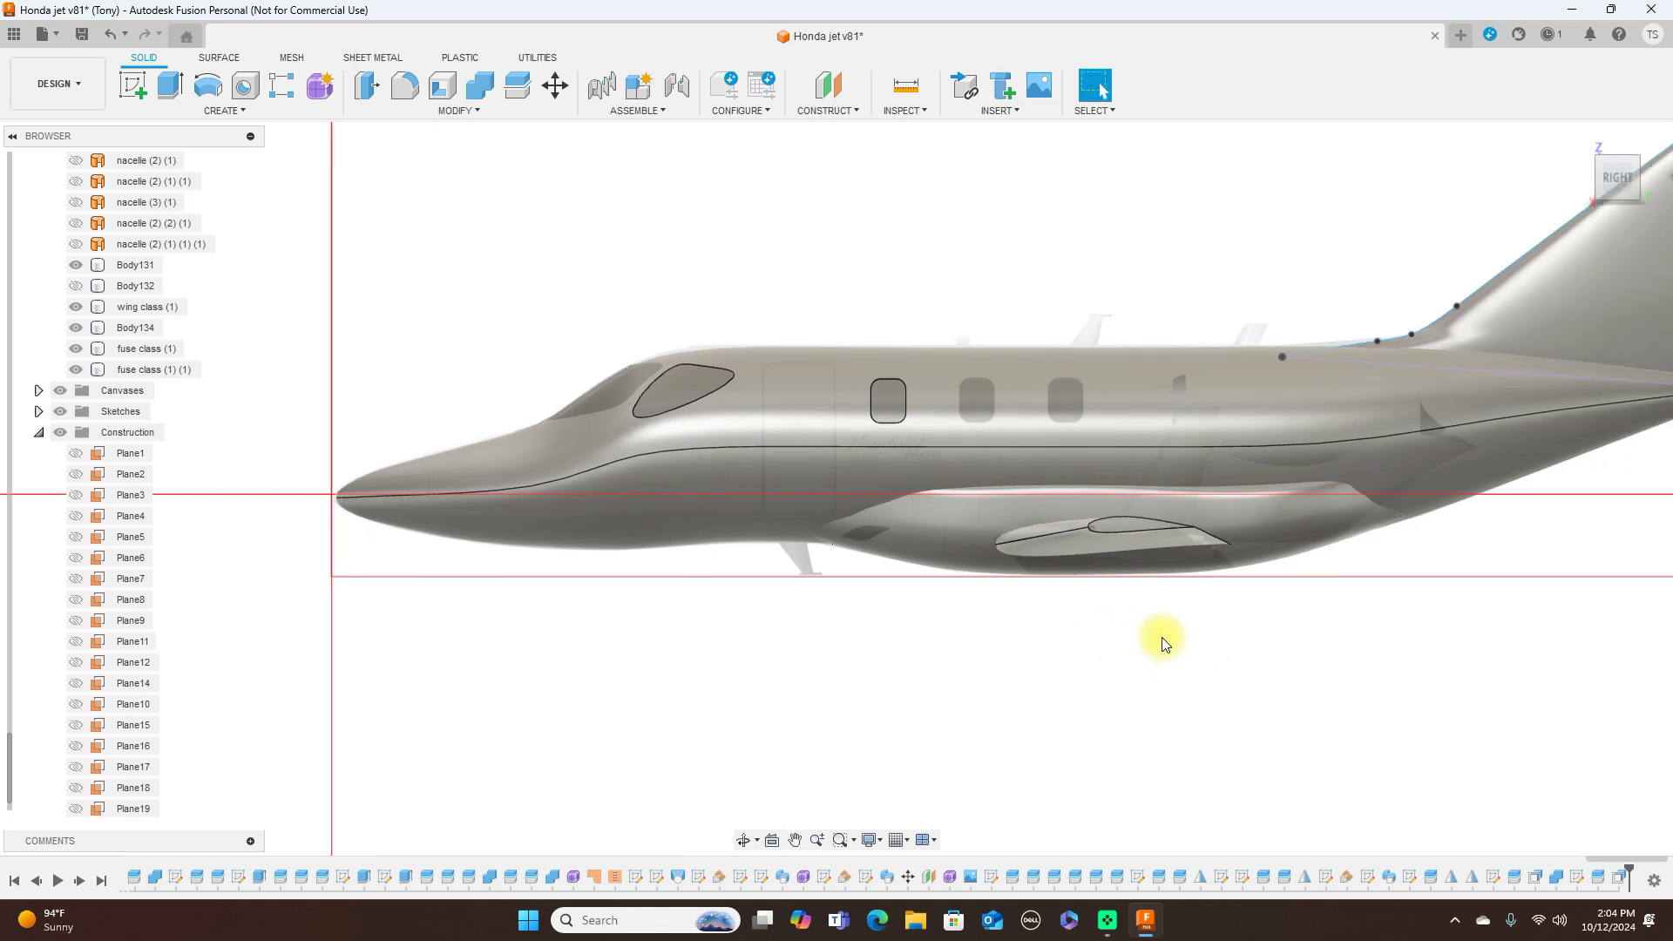
left_click(61, 411)
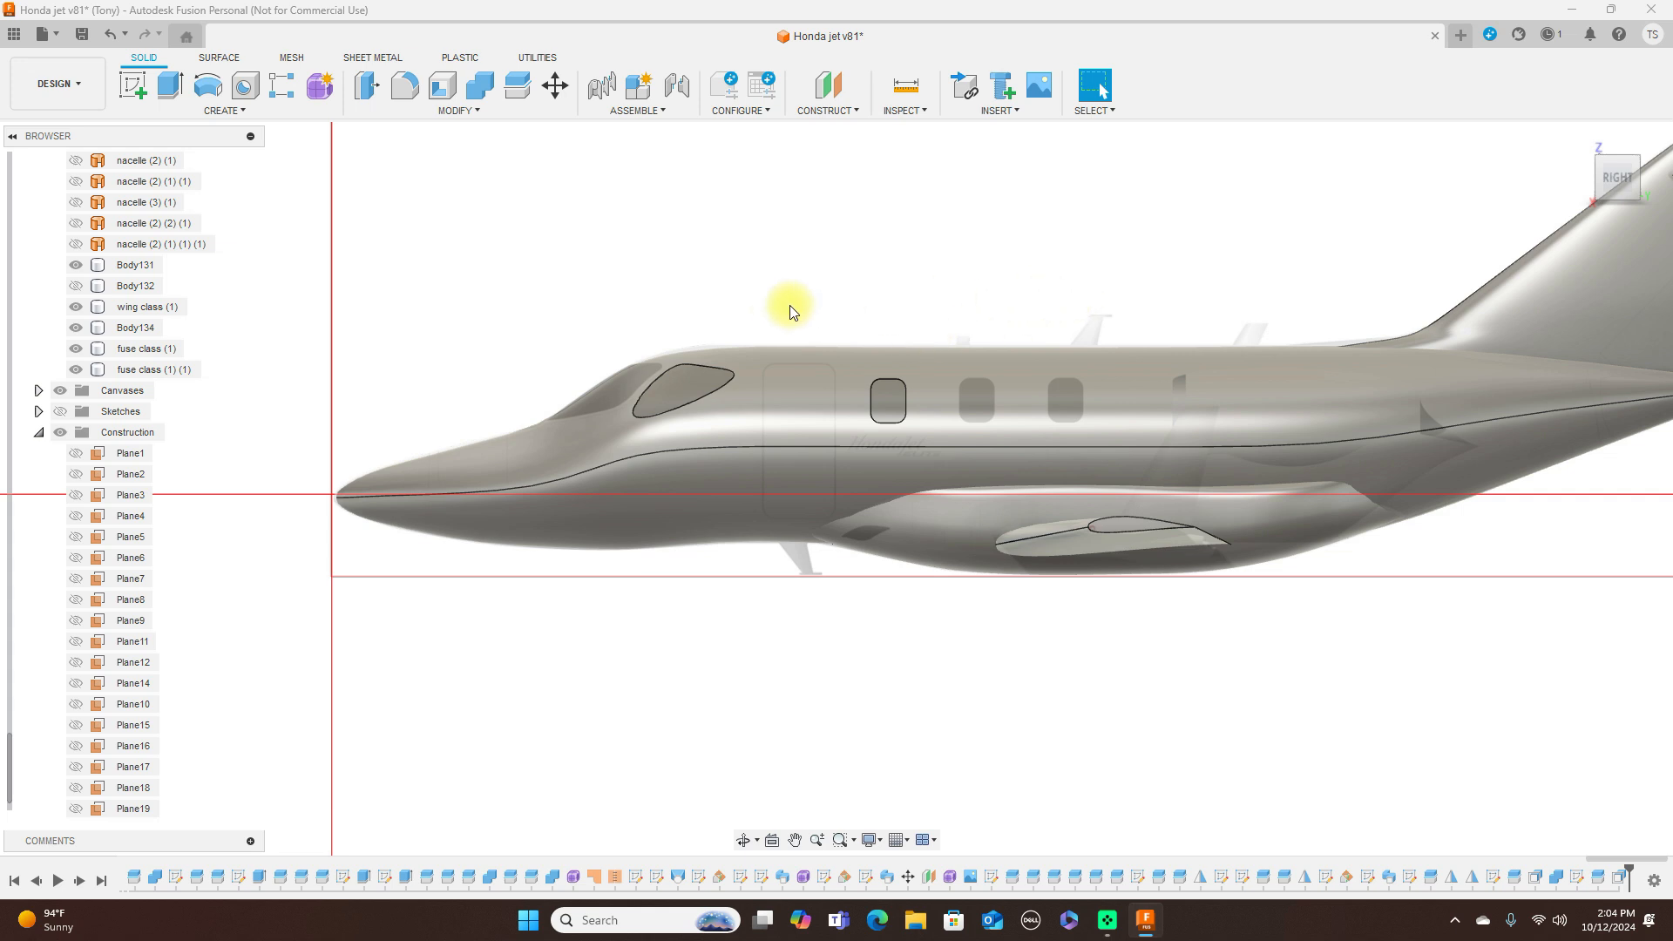
Combine the fuselage body fuse class (1) (1) with the cockpit window body fuse class (1) using the Join operation
left_click(73, 370)
left_click(650, 373)
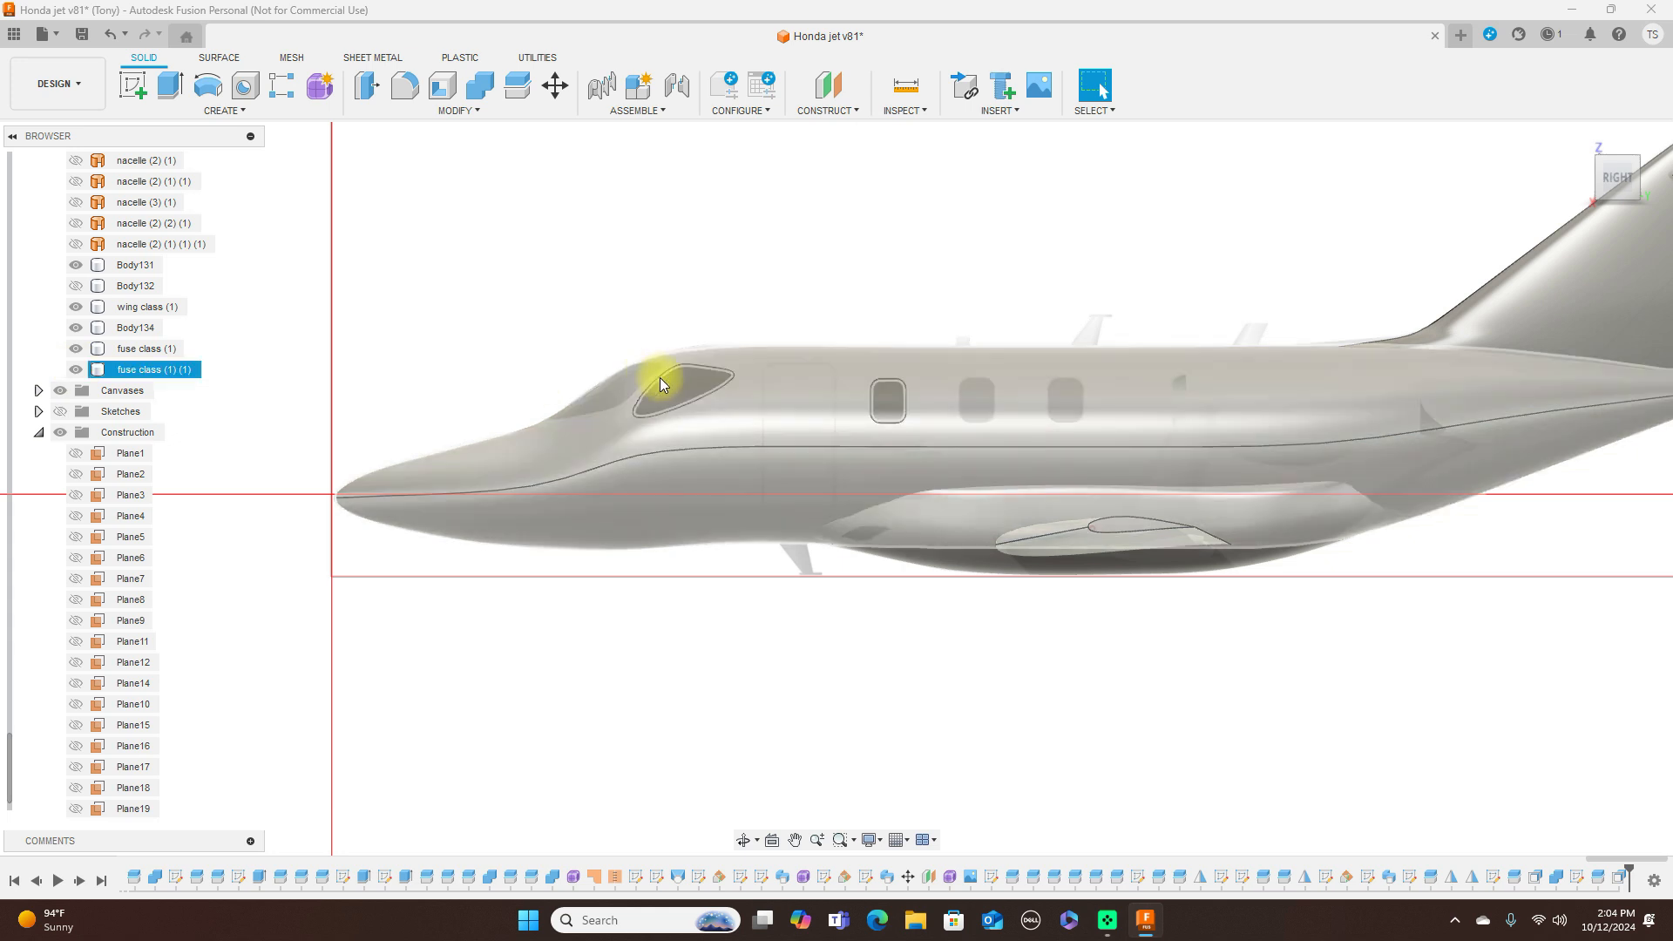
left_click(887, 417)
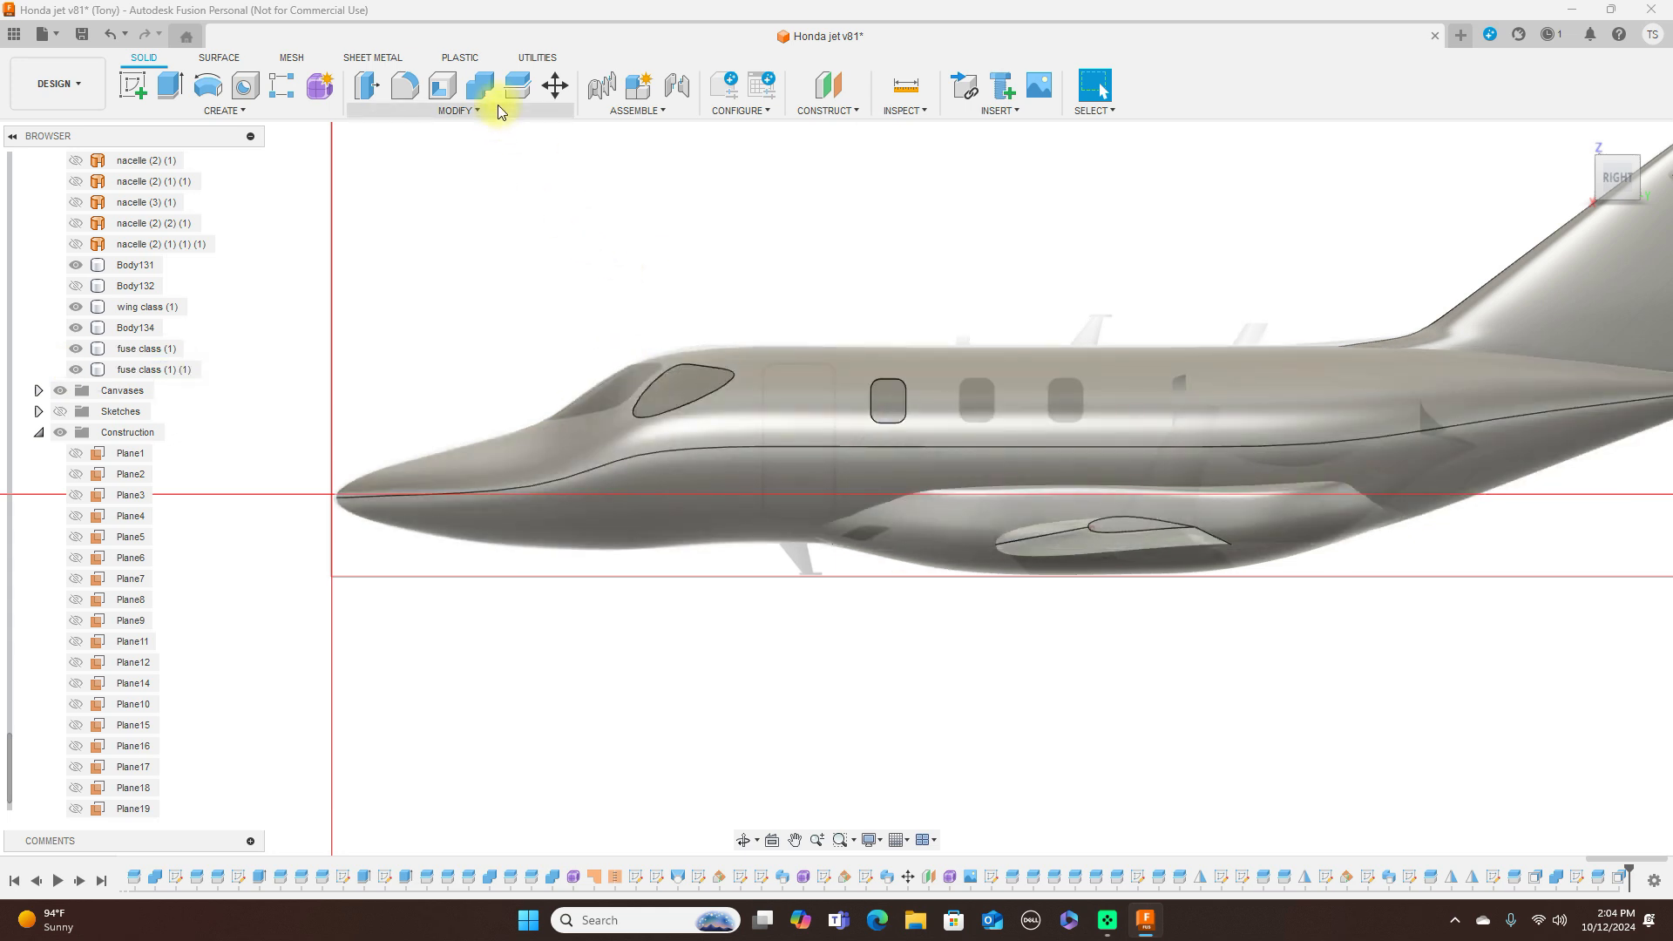
left_click(481, 87)
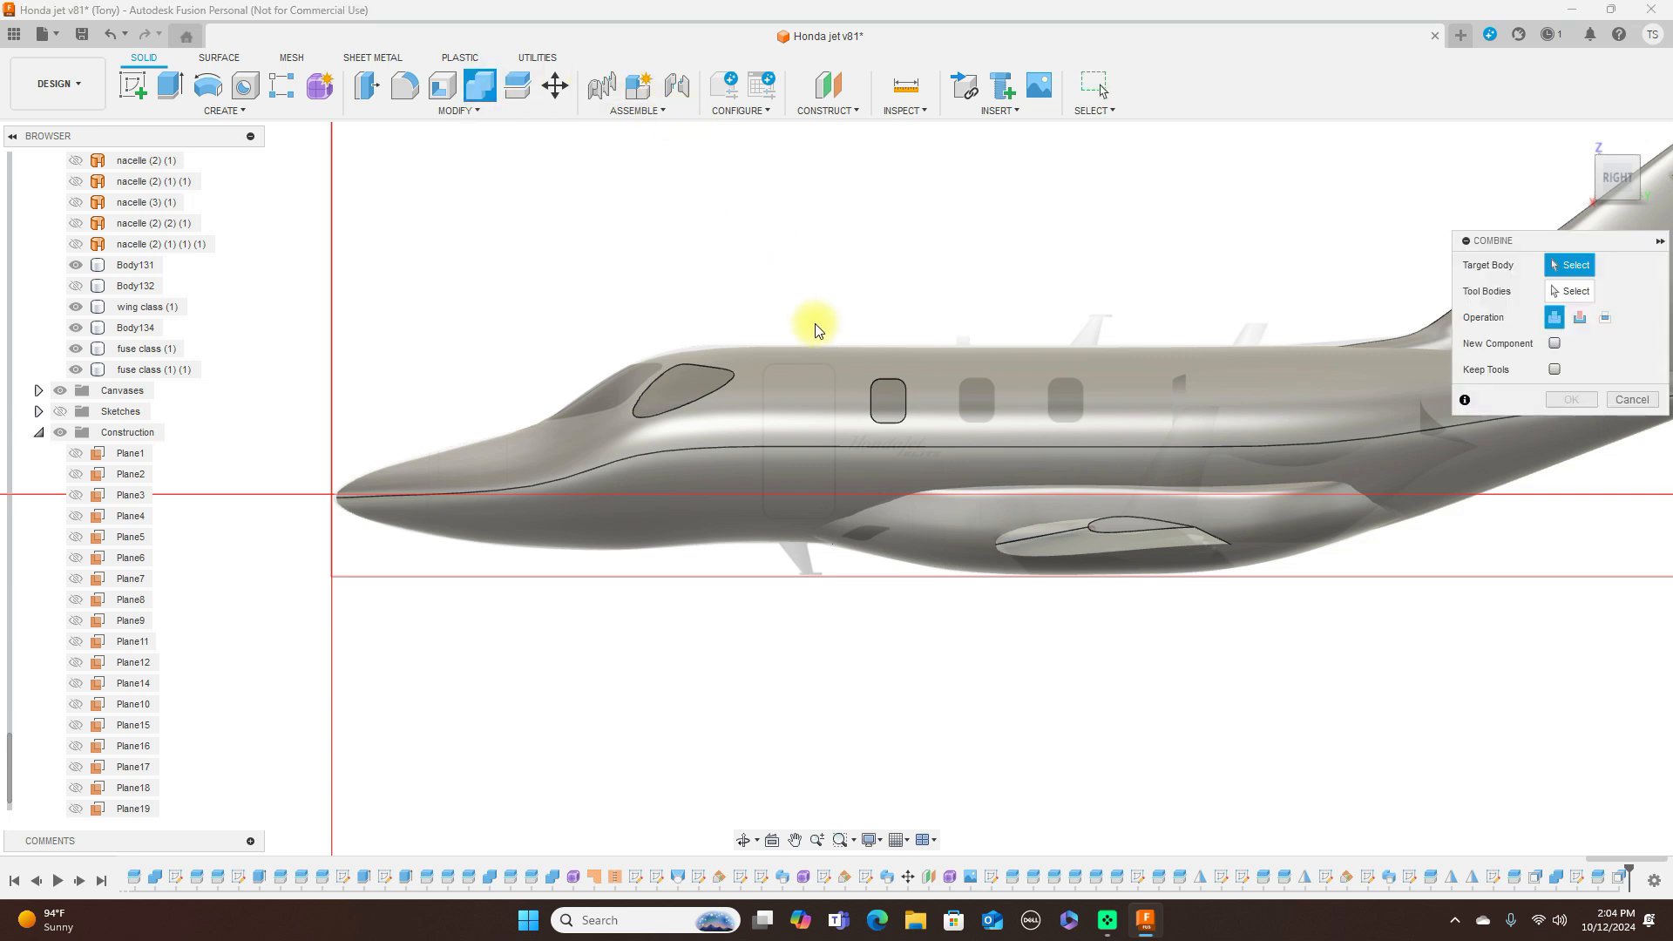
left_click(809, 366)
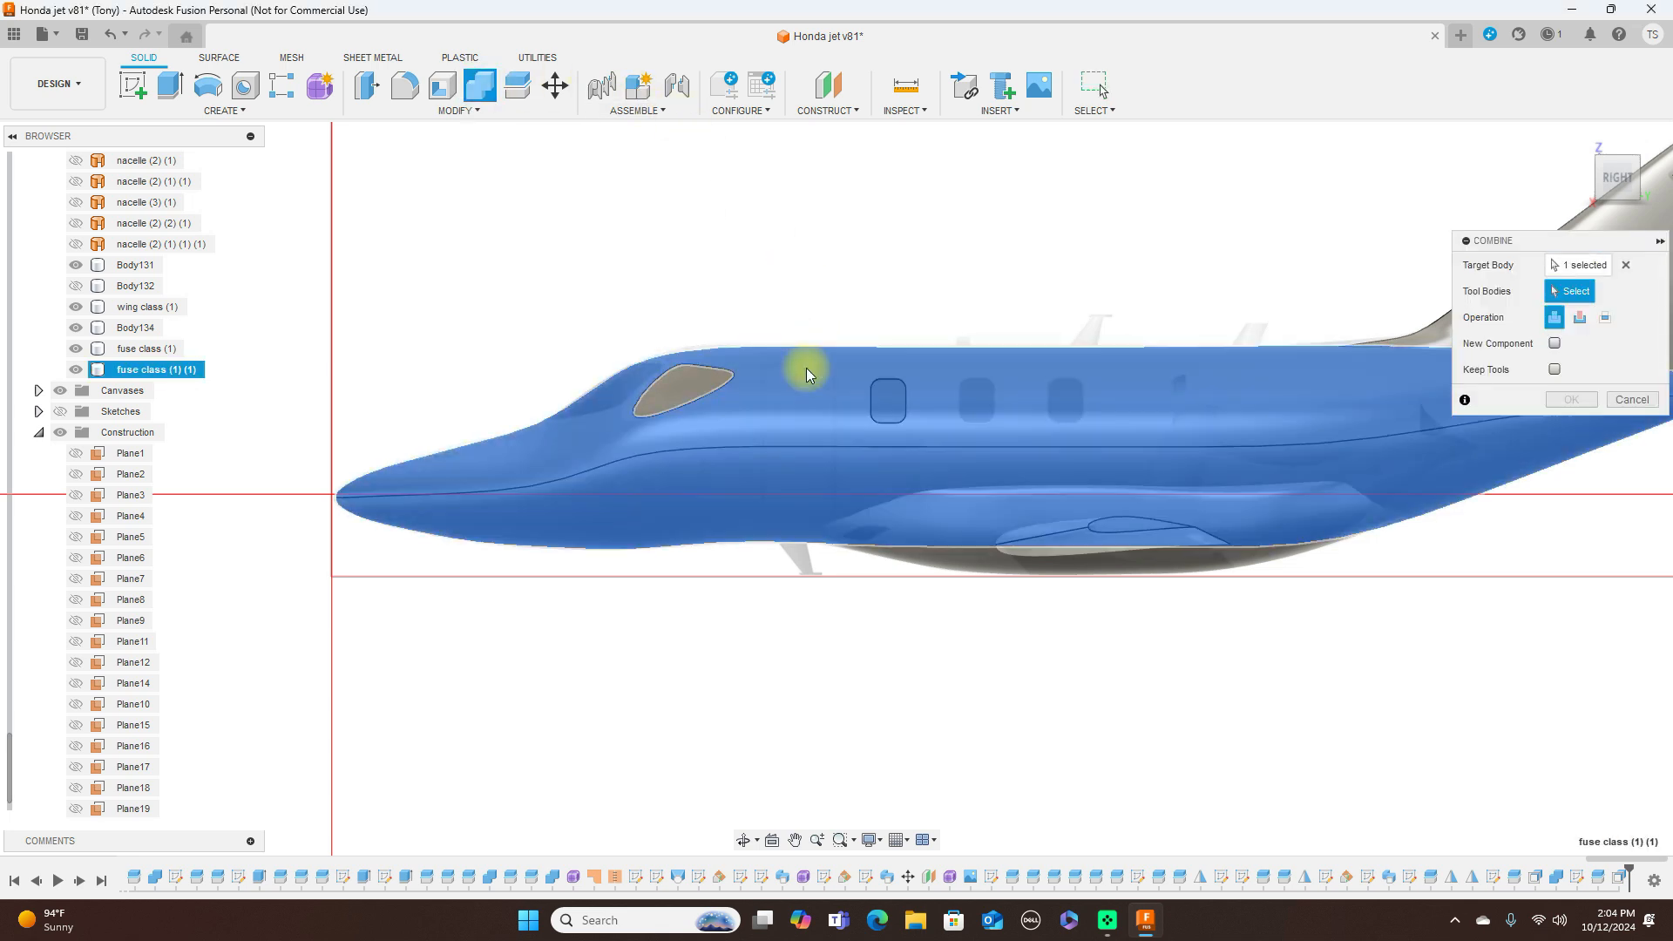
left_click(694, 389)
left_click(1575, 323)
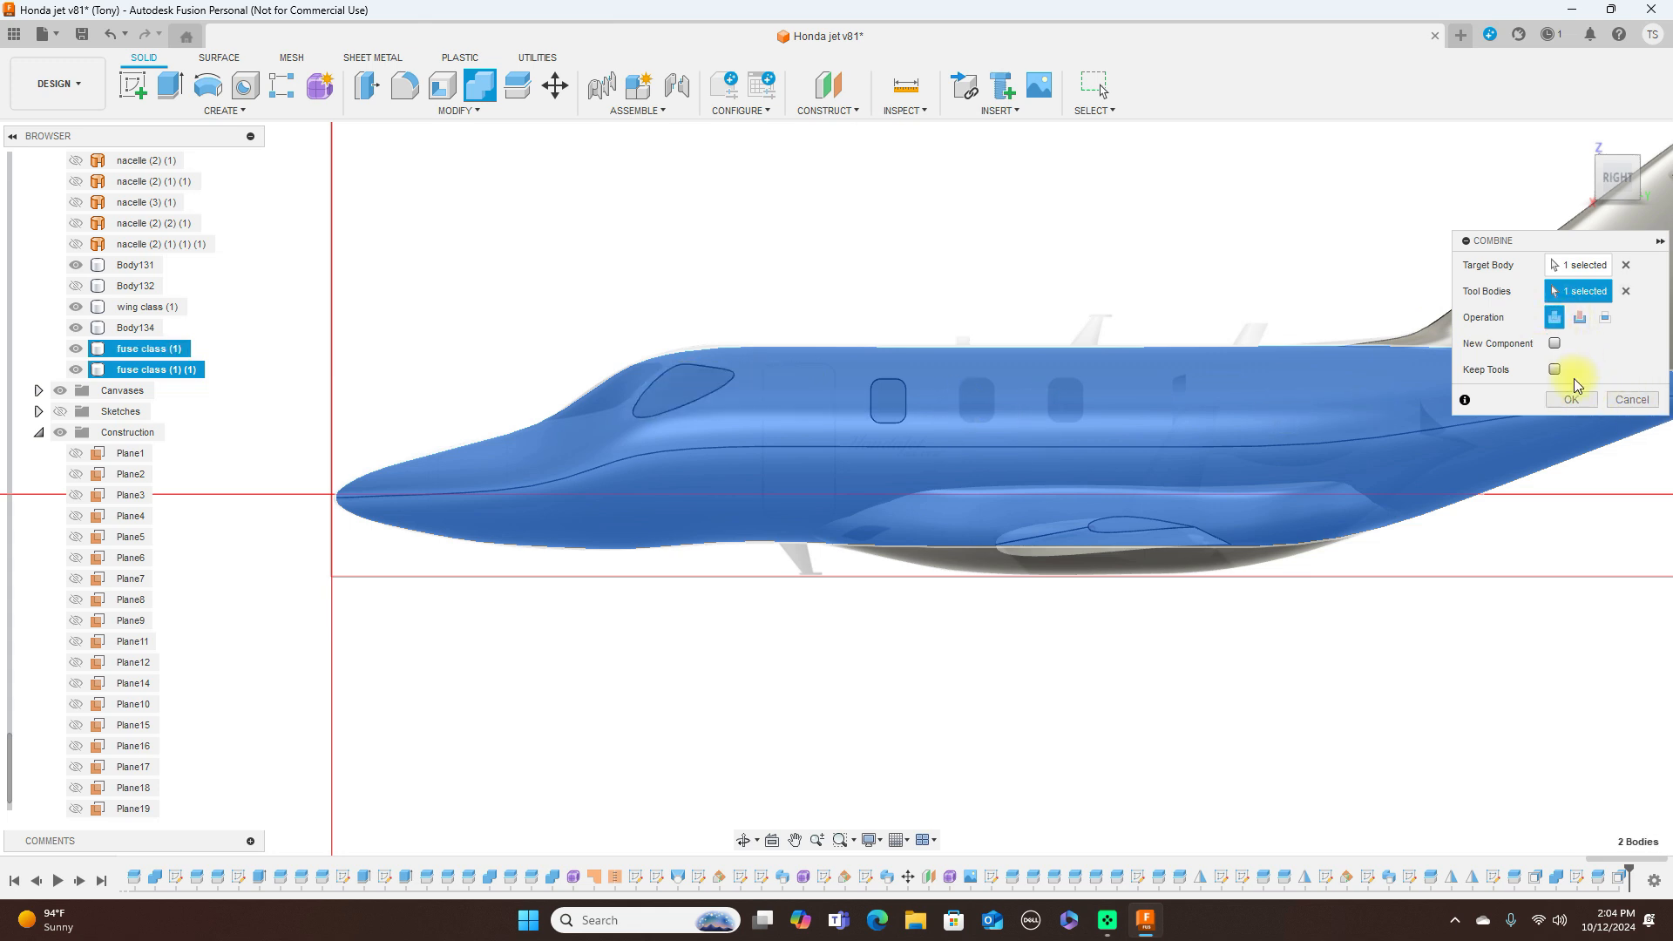
left_click(1575, 401)
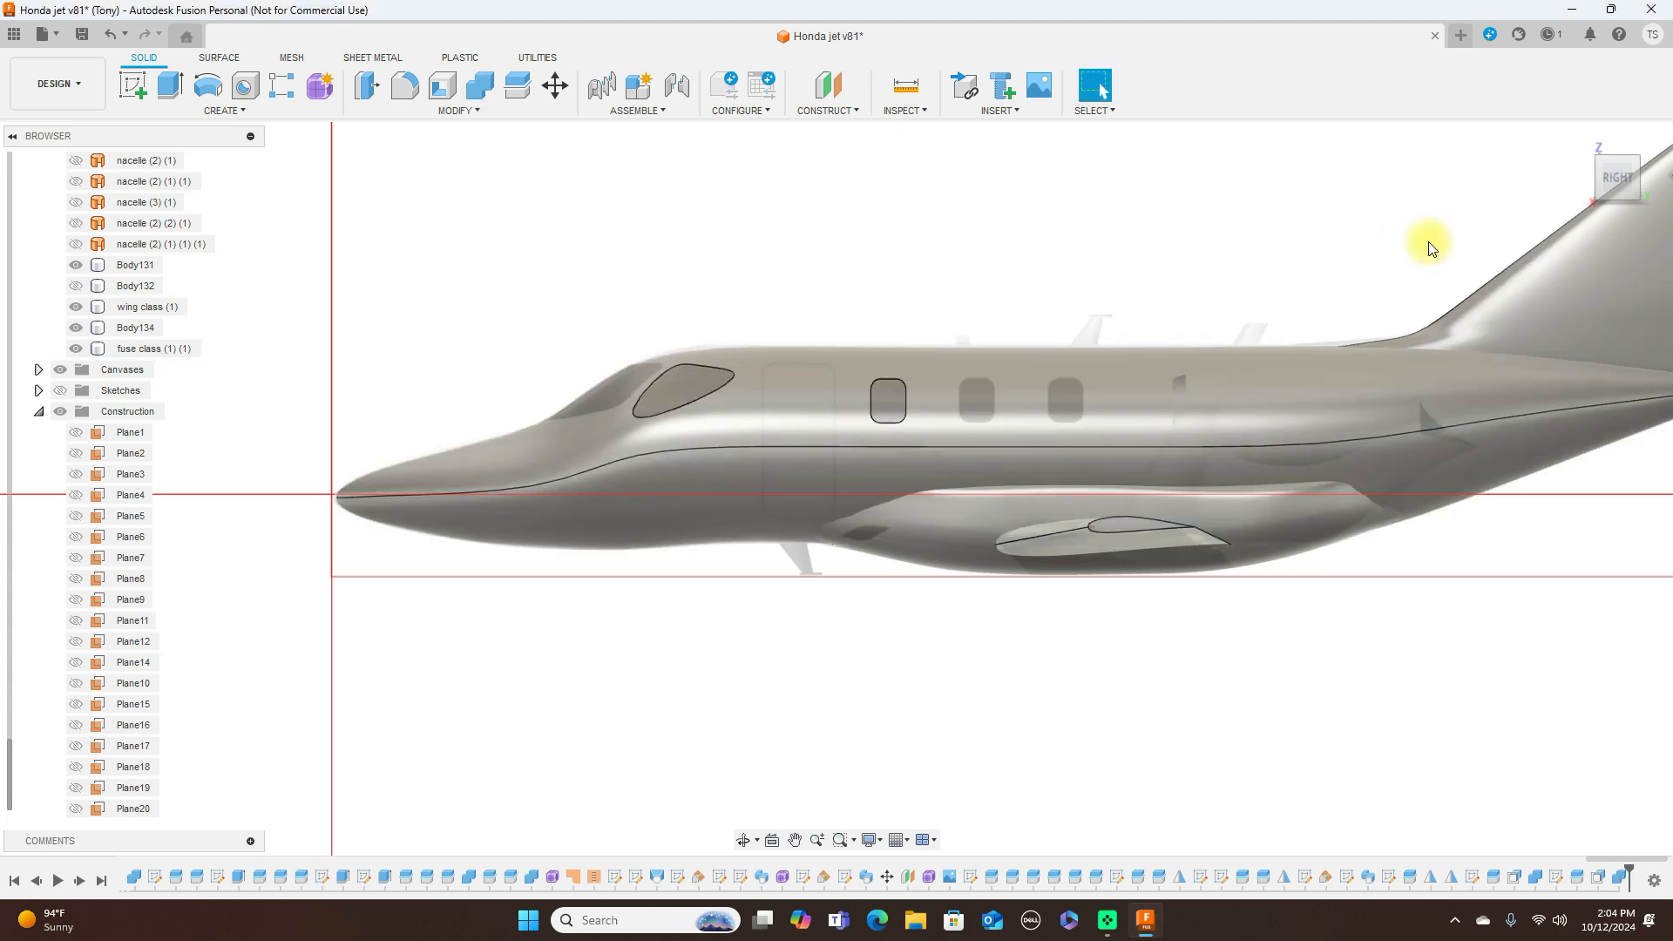
Apply the design's black appearance to only the faces of the cabin window and the side cockpit window
left_click(1584, 178)
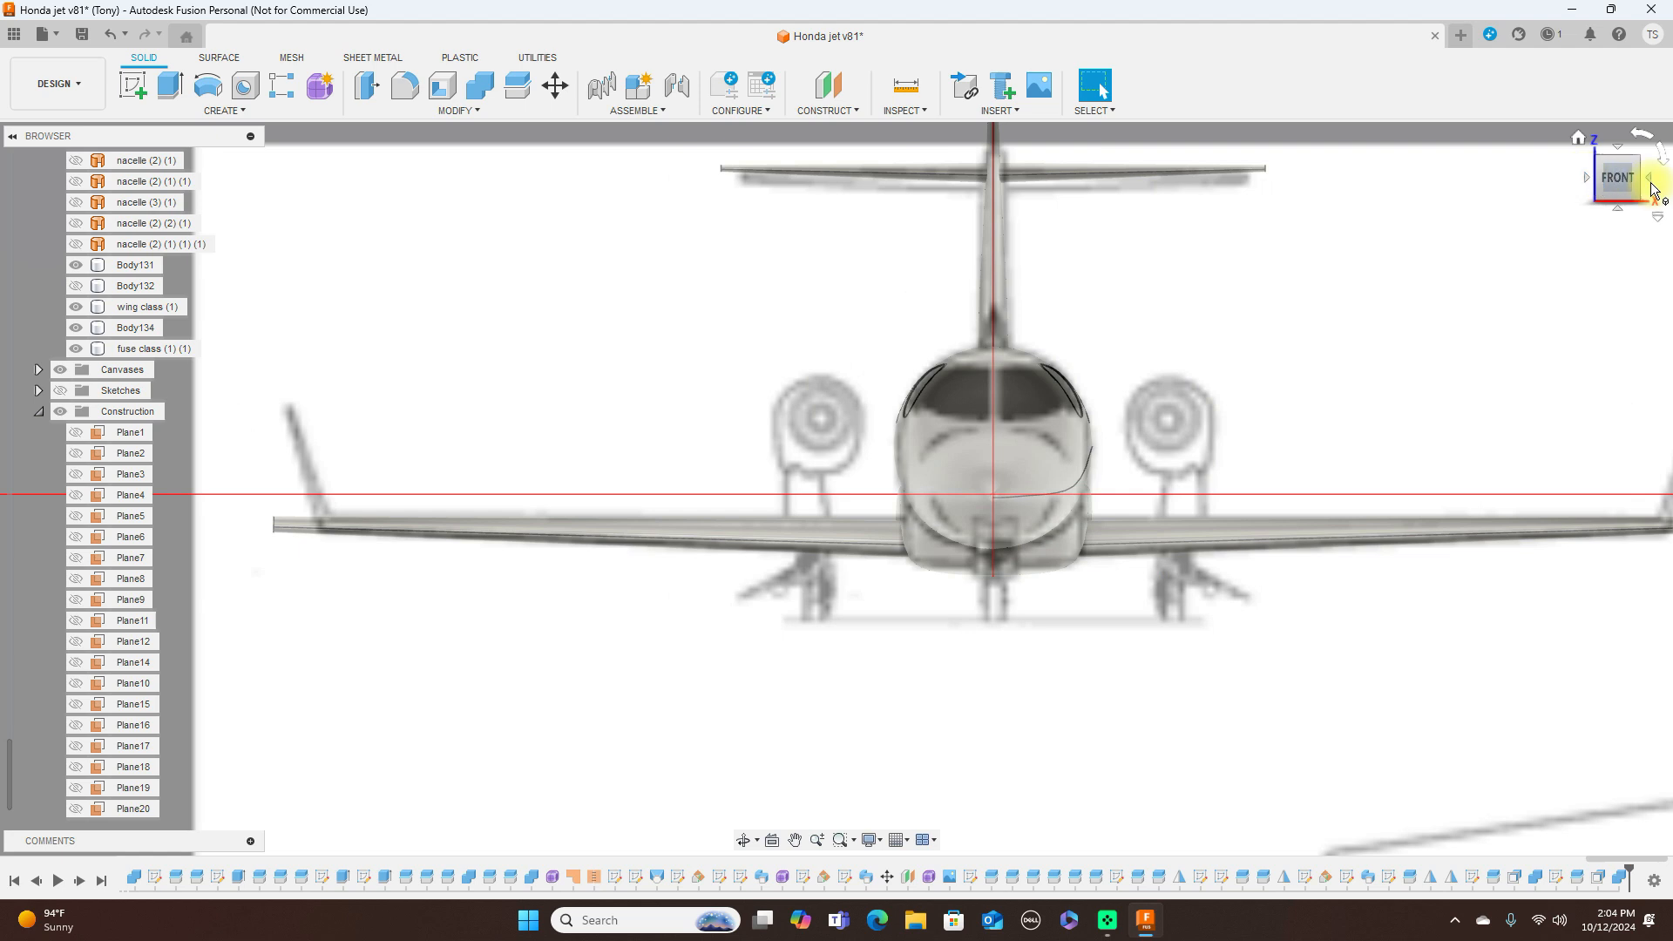
left_click(1653, 186)
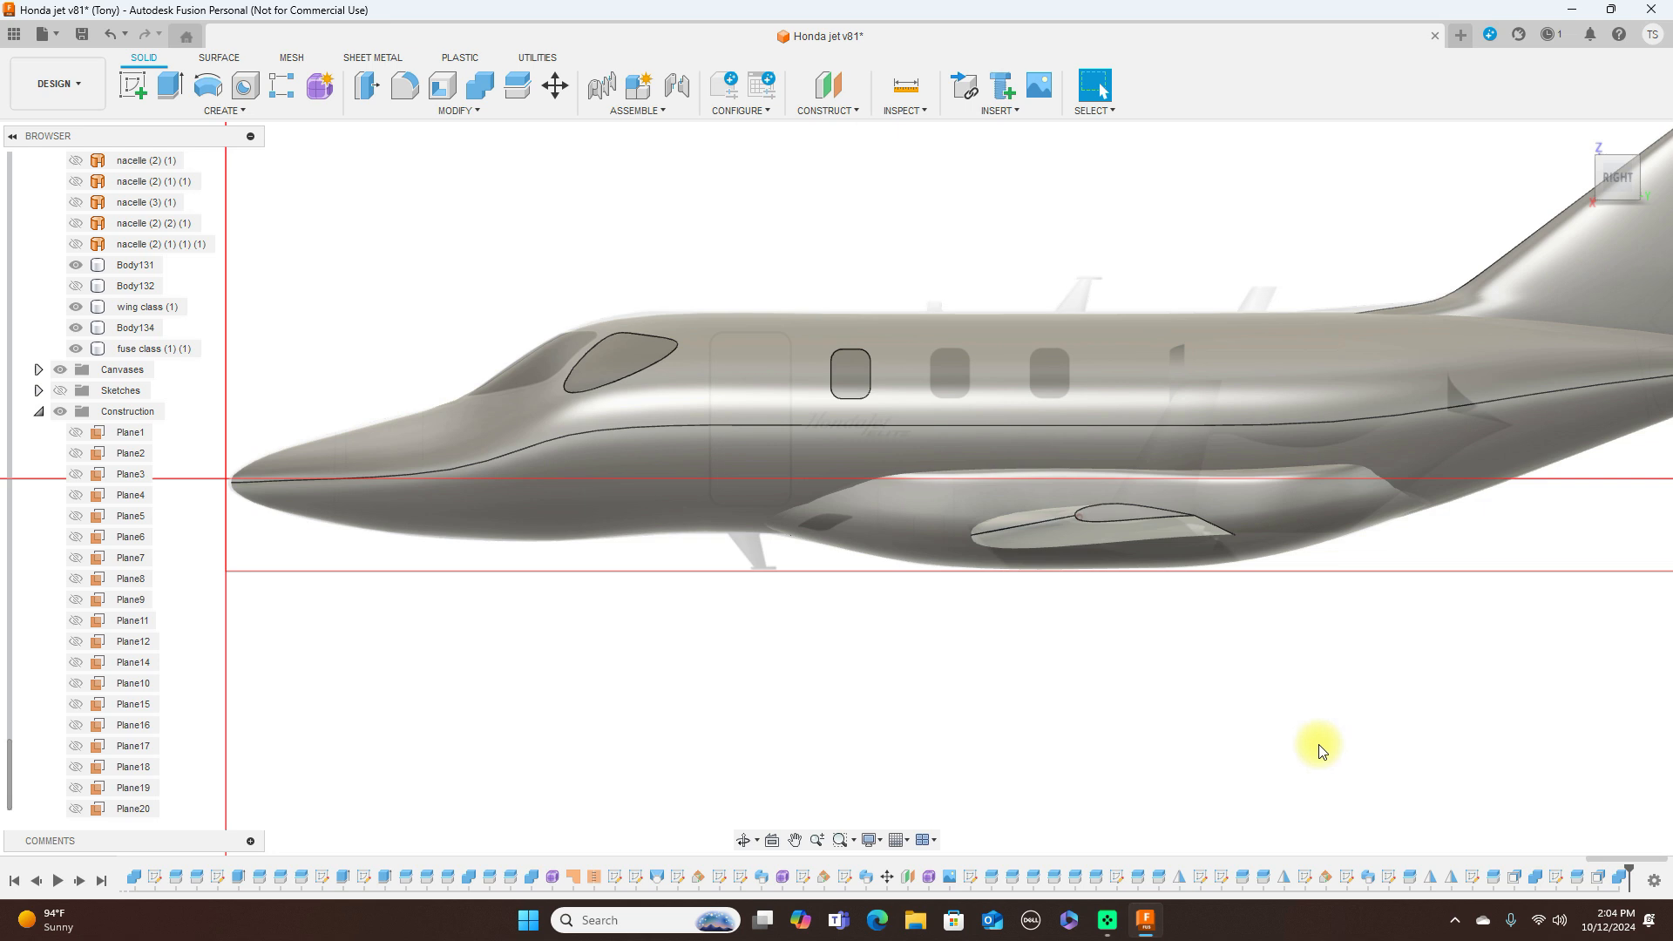
scroll(1320, 751, "down", 2)
key("a")
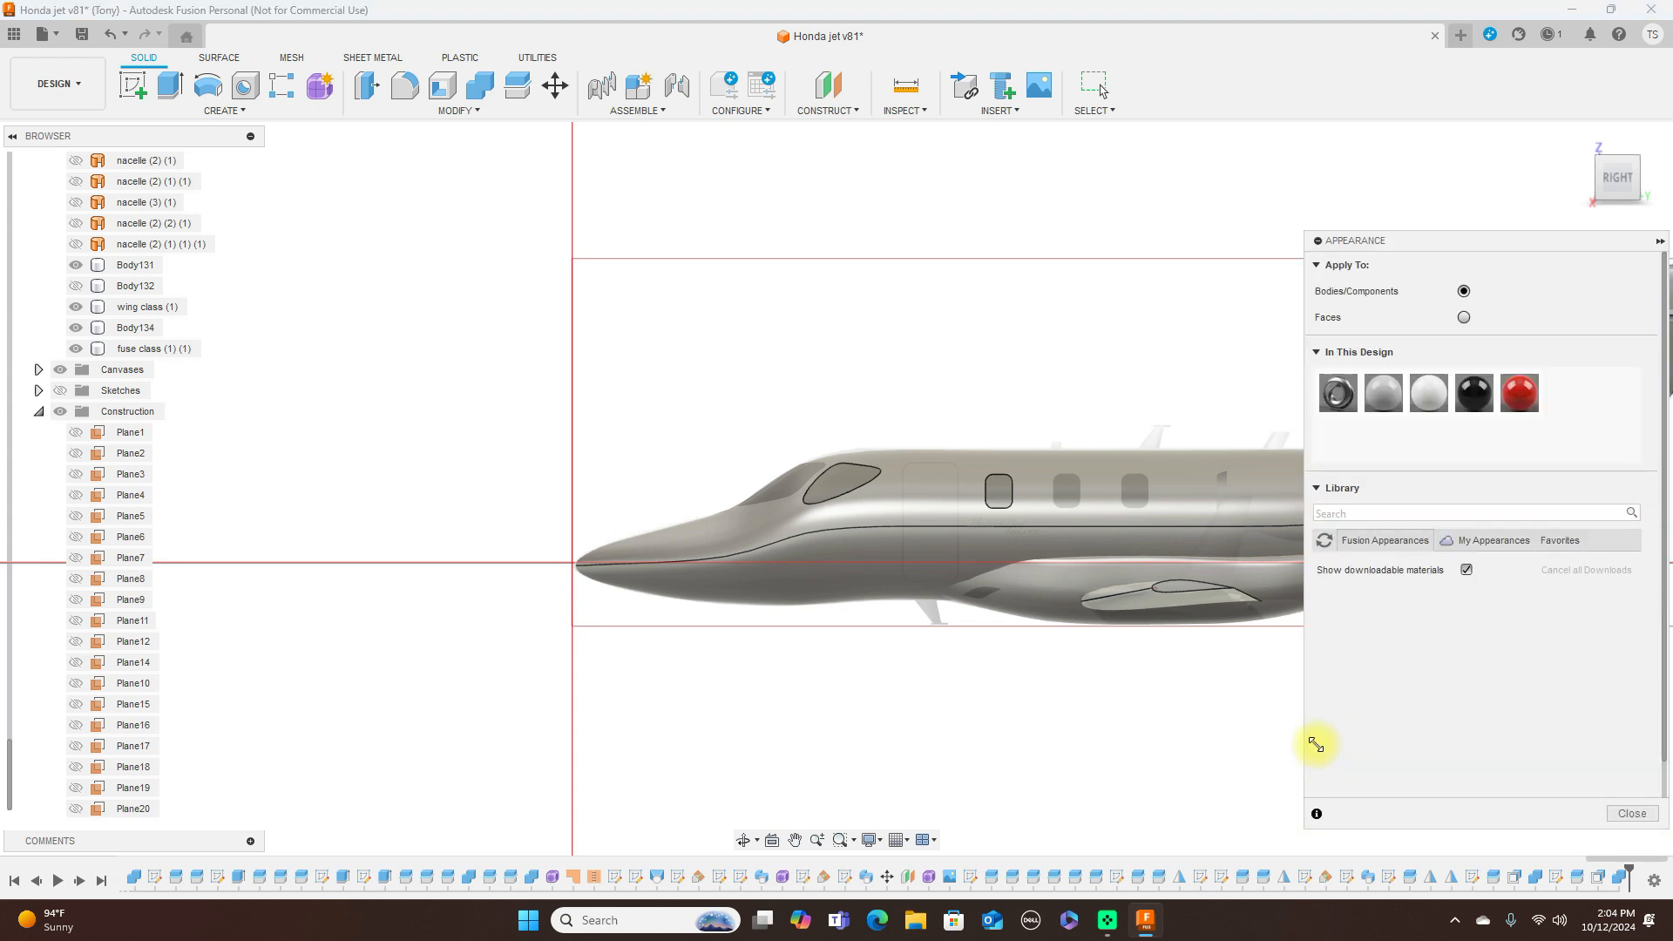
mouse_move(1474, 394)
left_mouse_down()
mouse_move(994, 460)
mouse_move(1002, 479)
mouse_move(1026, 310)
left_mouse_up()
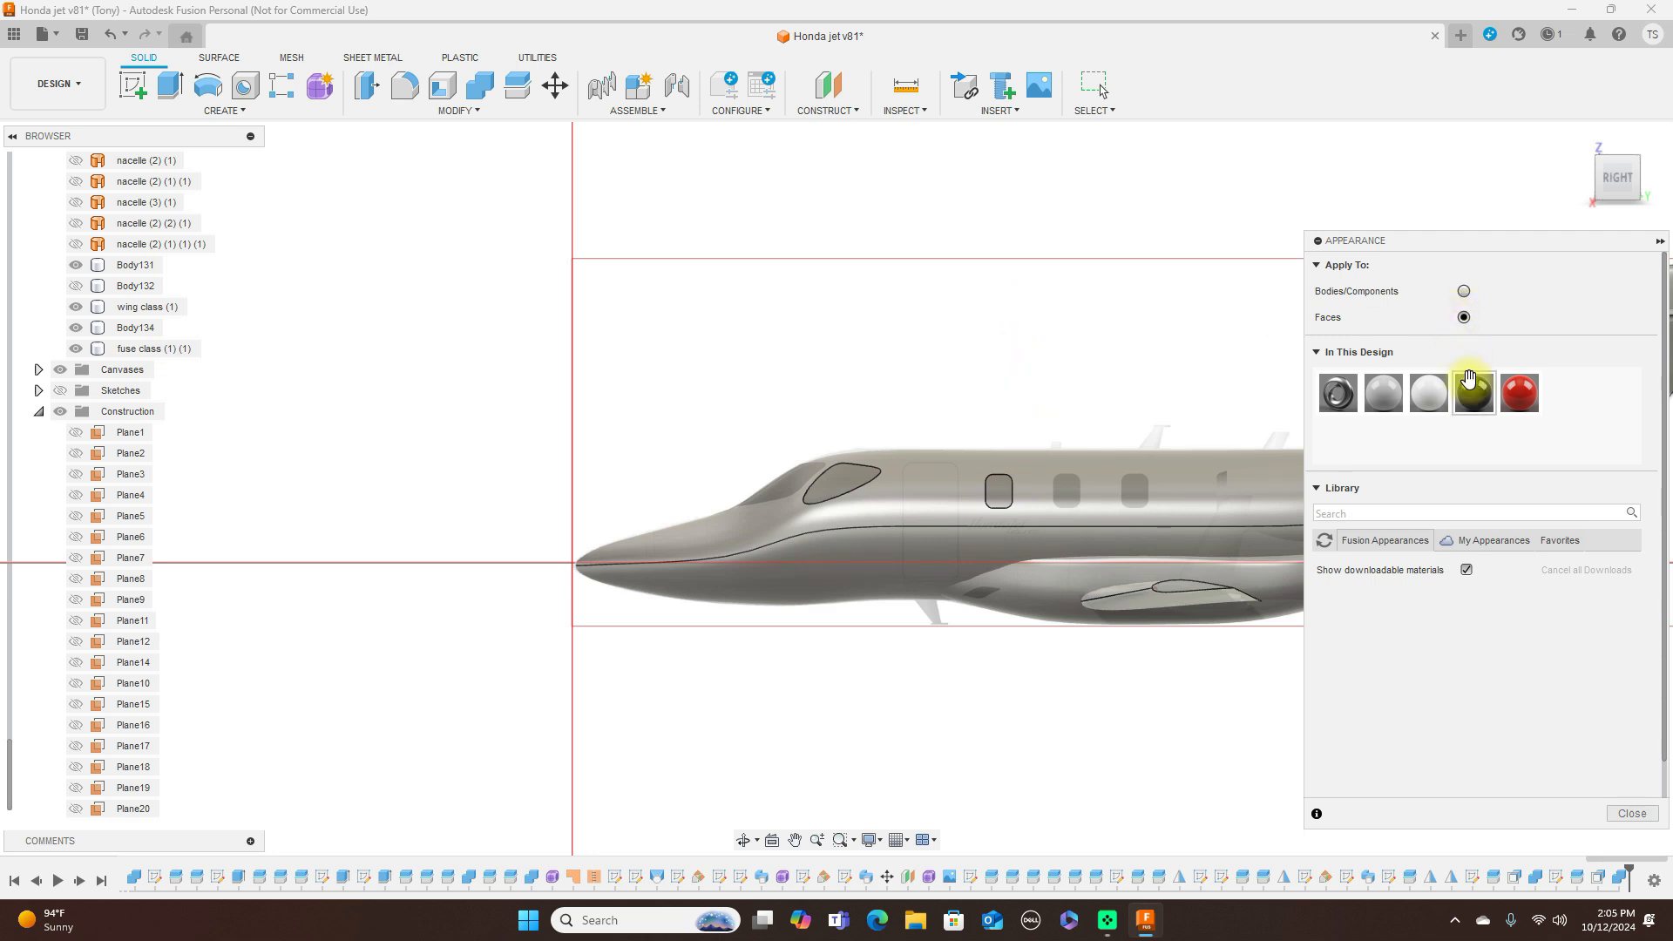
mouse_move(1471, 388)
left_mouse_down()
mouse_move(1437, 370)
mouse_move(1016, 441)
mouse_move(1008, 493)
left_mouse_up()
mouse_move(1477, 394)
left_mouse_down()
mouse_move(1394, 353)
mouse_move(951, 329)
mouse_move(839, 413)
mouse_move(852, 478)
left_mouse_up()
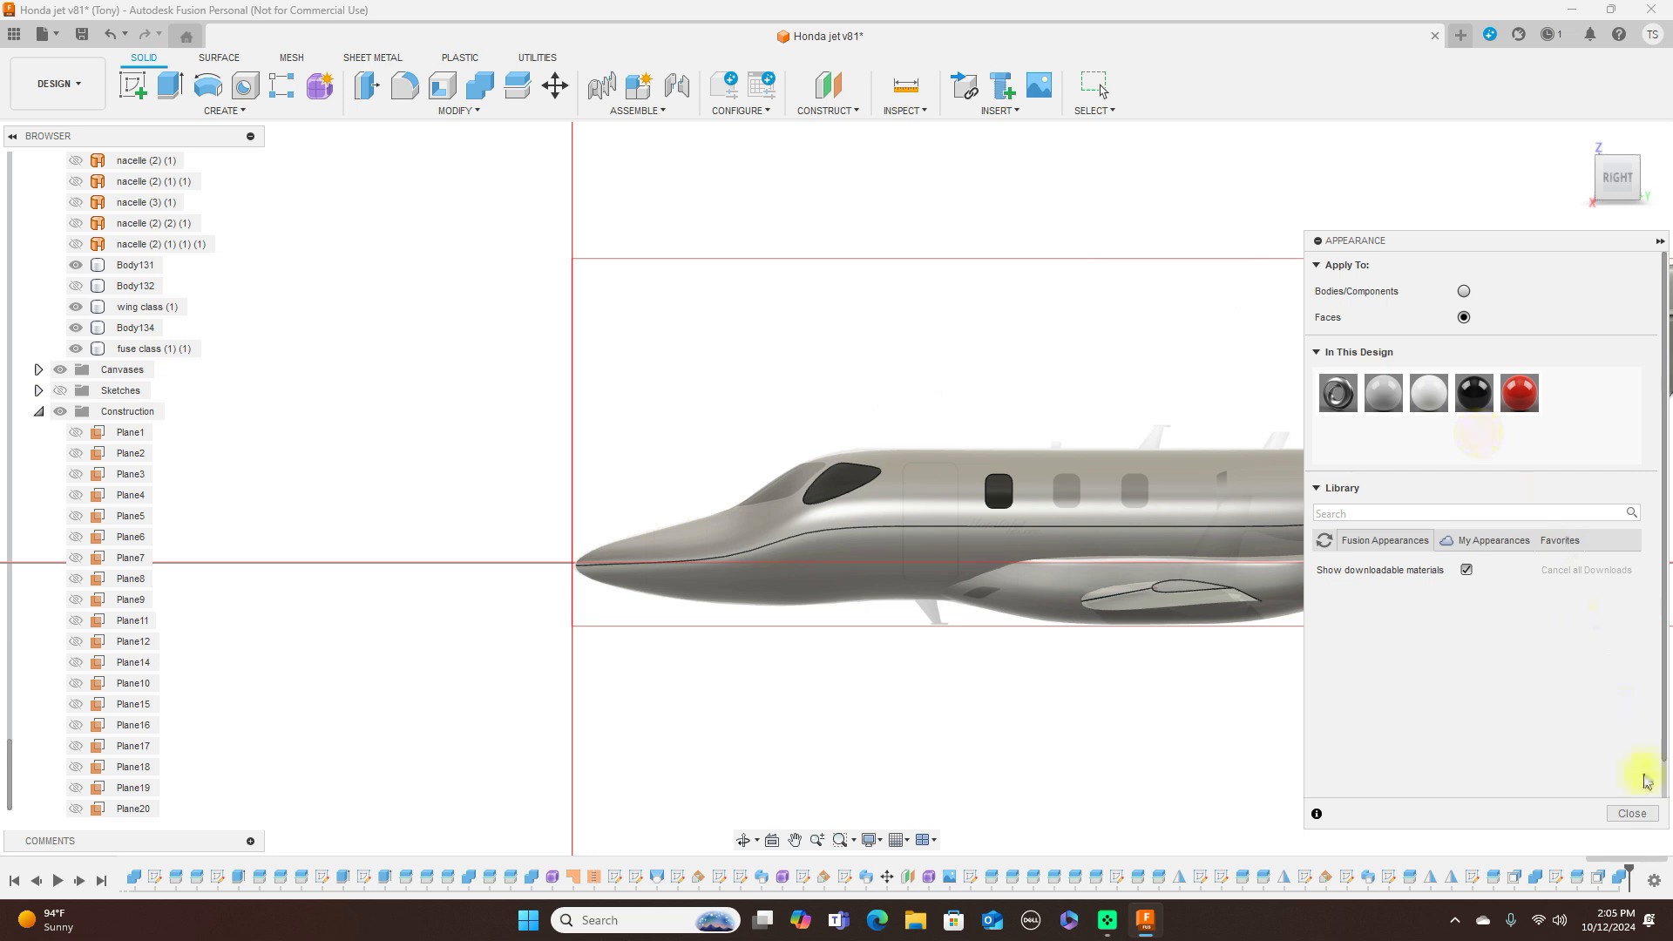
left_click(1631, 814)
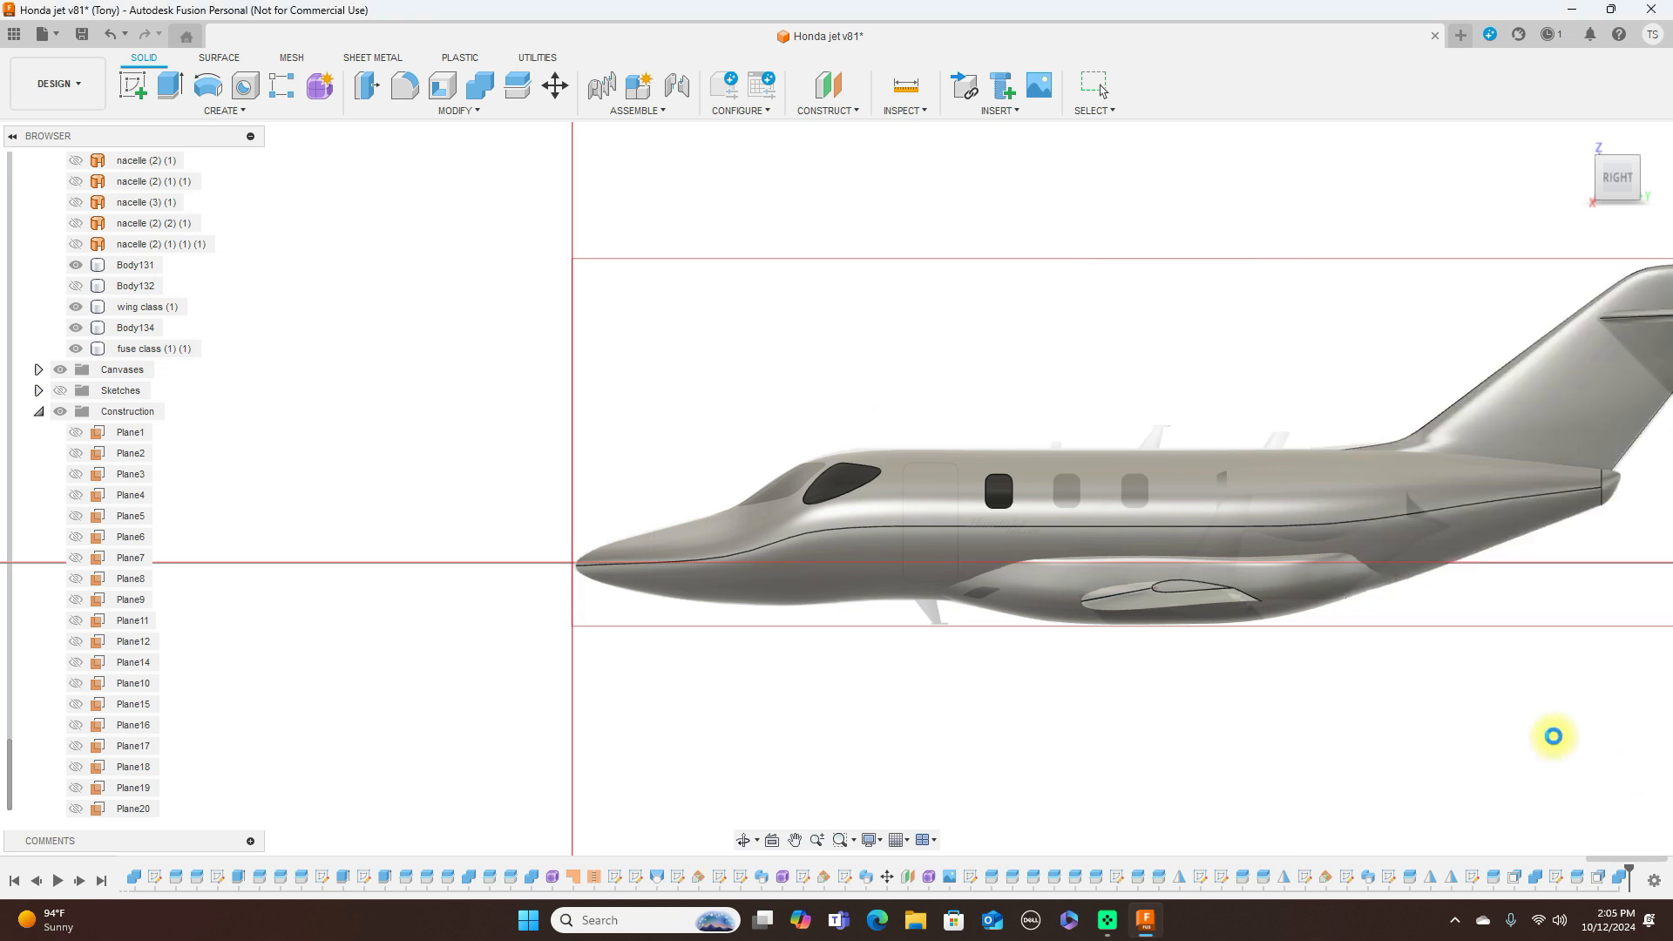
Examine the black cockpit and cabin windows on the fuselage from the front and the right side
scroll(1389, 691, "down", 2)
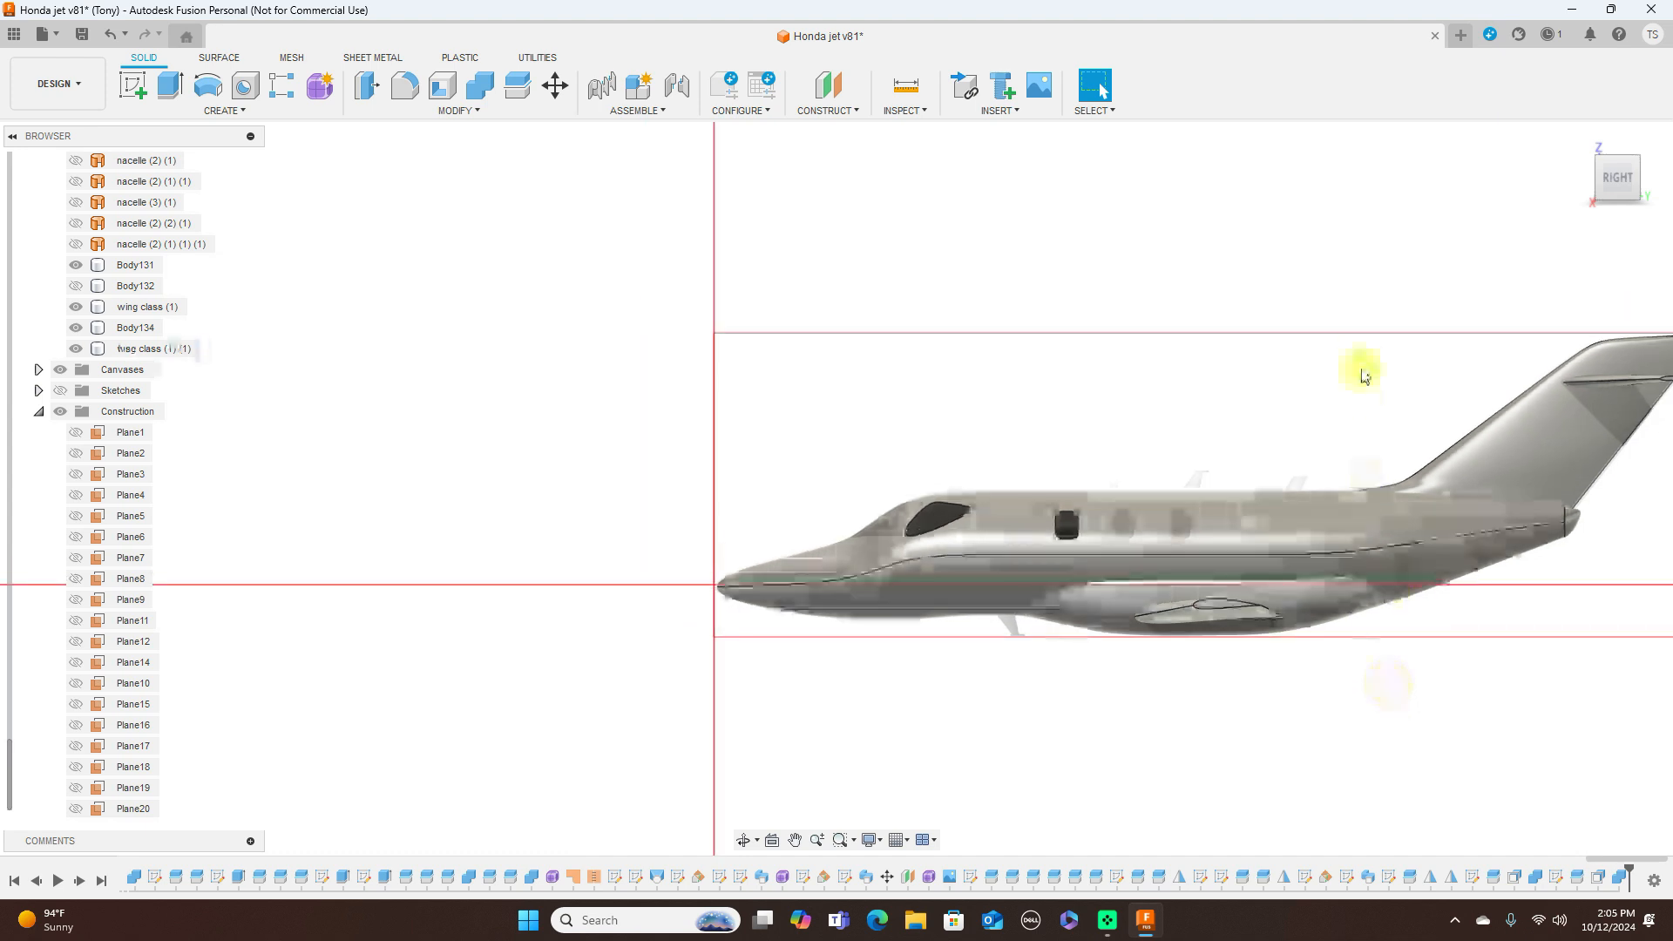
middle_click_drag(1336, 340, 1123, 273)
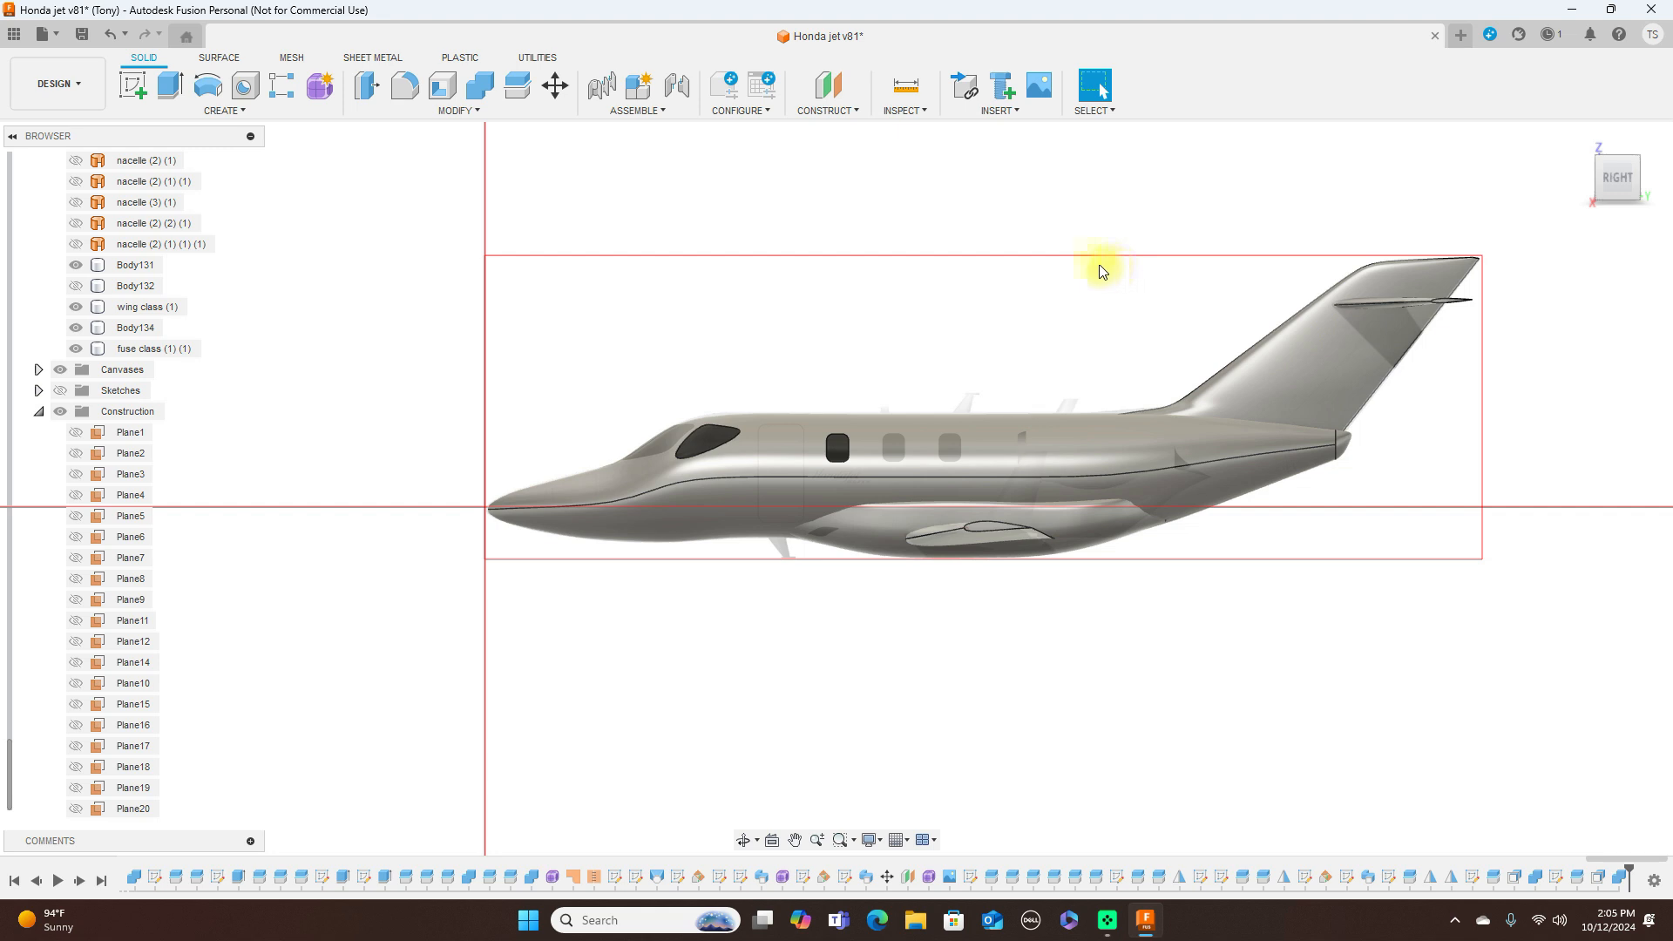
scroll(624, 301, "up", 1)
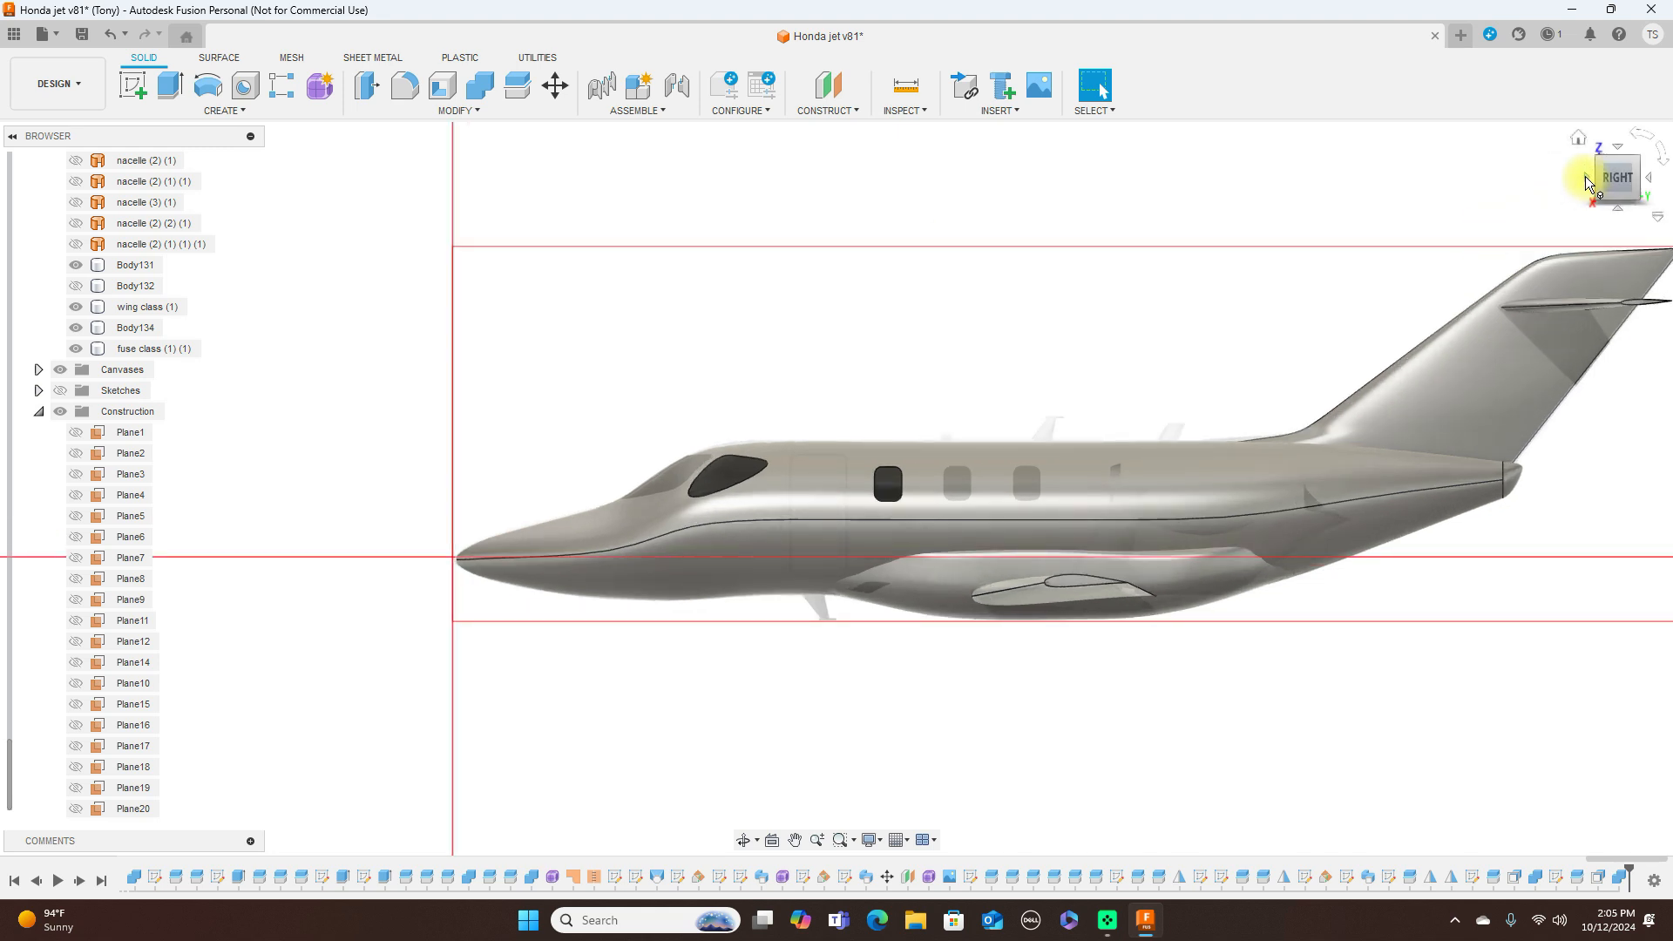
left_click(1586, 180)
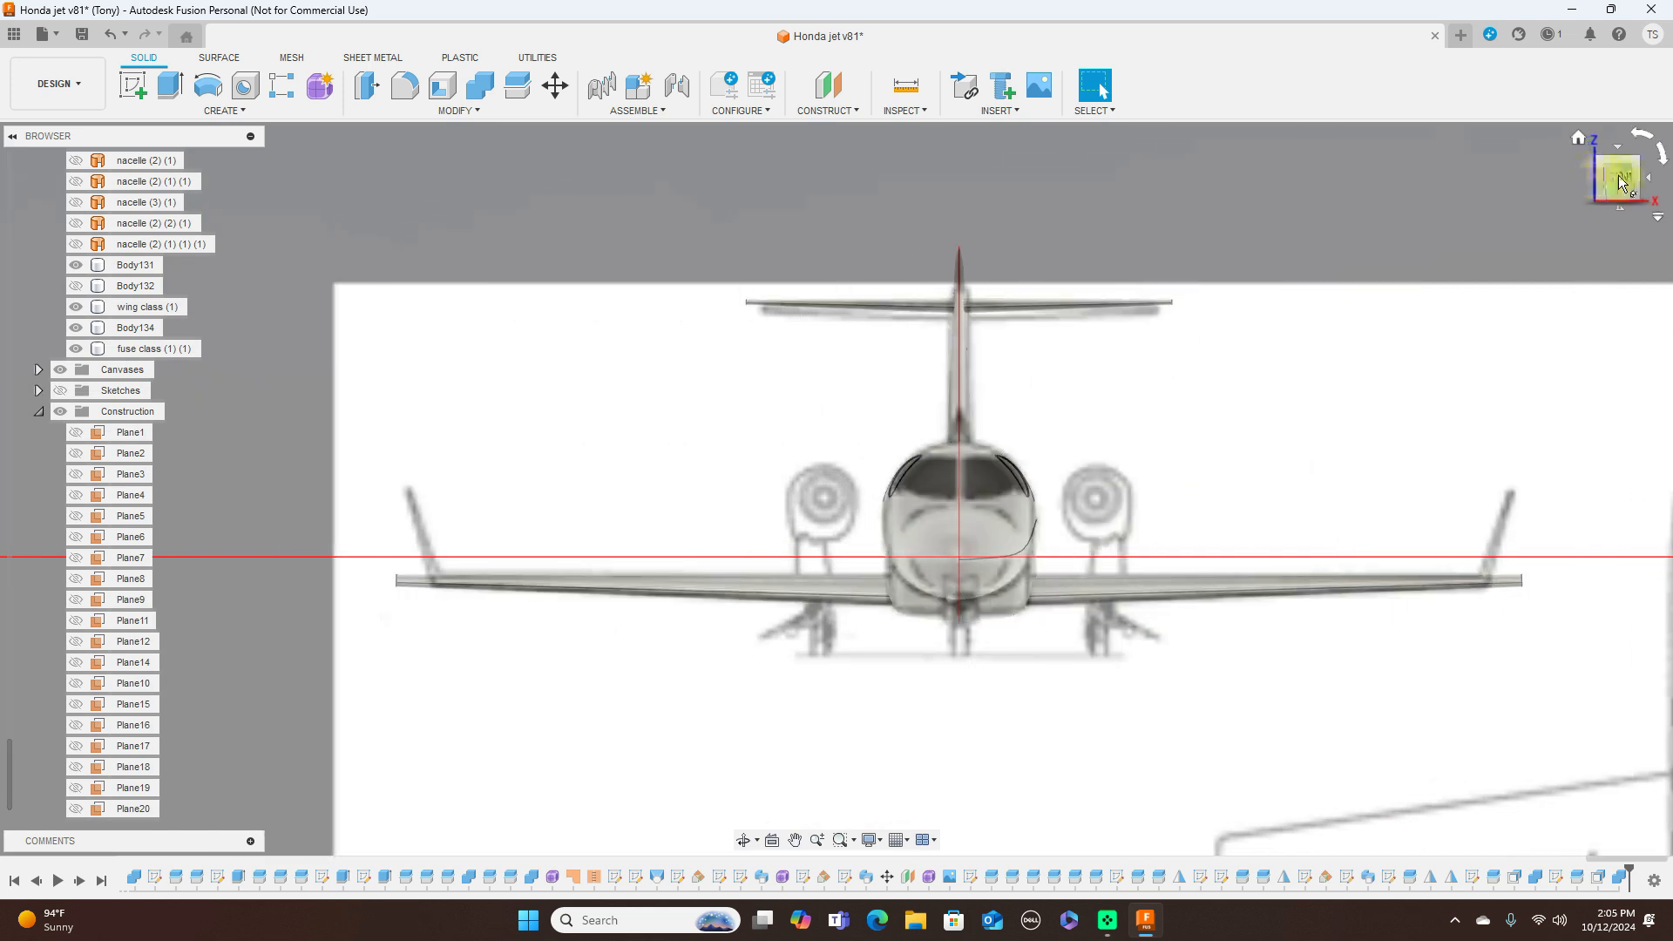
left_click(1647, 178)
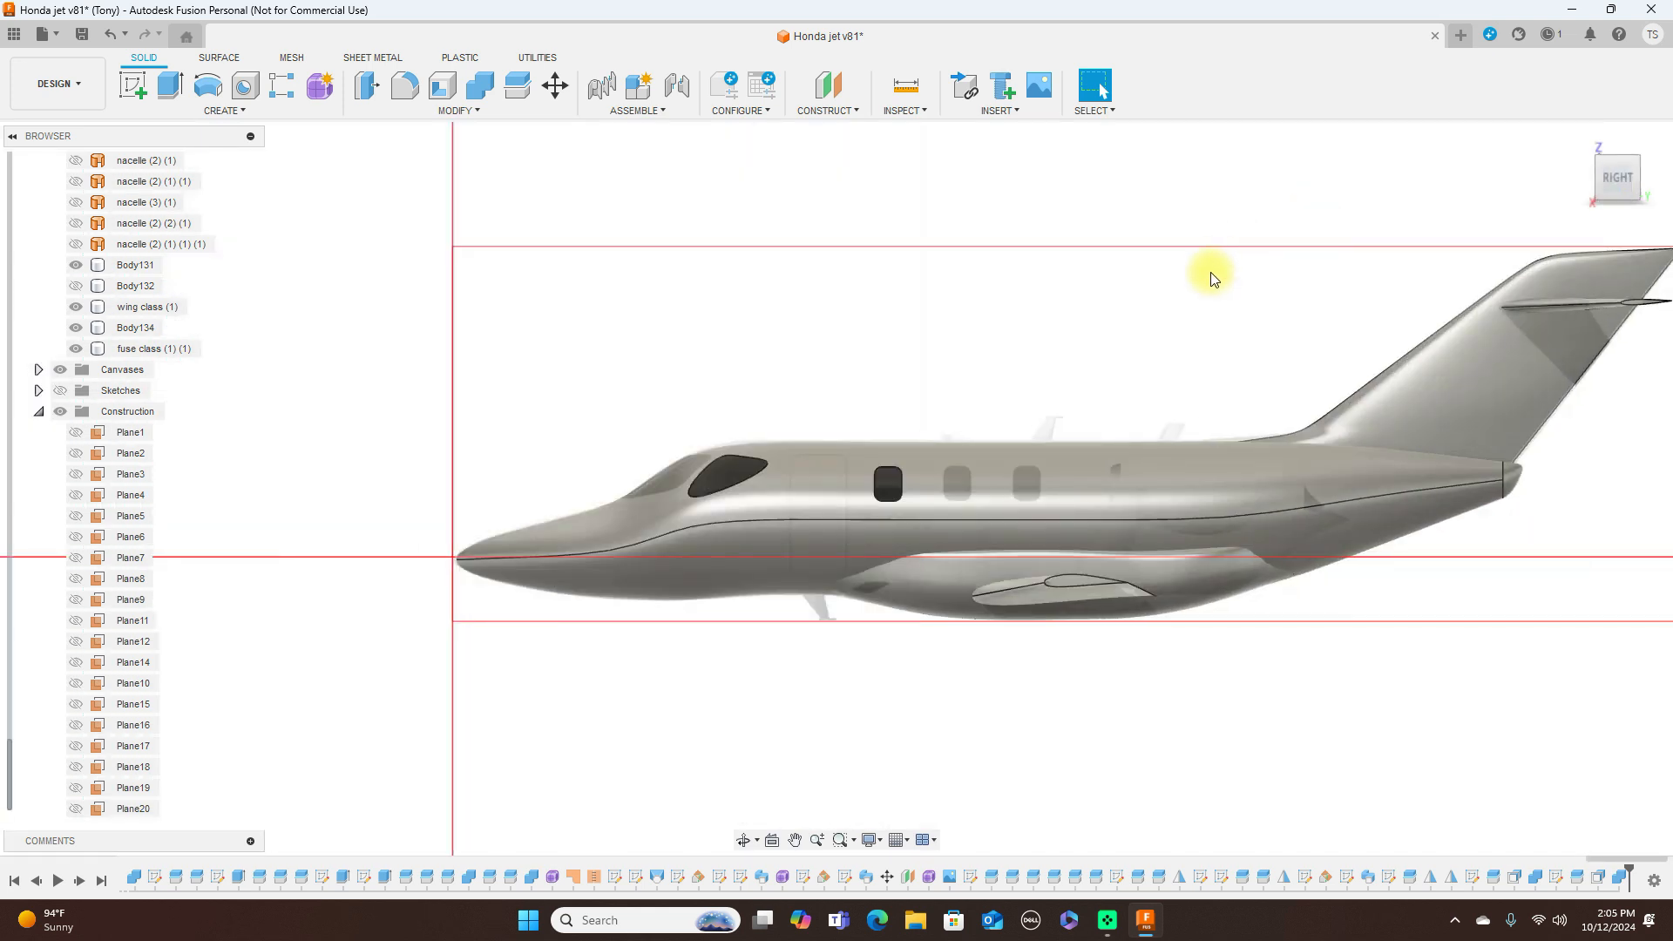
scroll(1195, 287, "up", 2)
scroll(1173, 310, "up", 2)
middle_click_drag(1109, 321, 1161, 182)
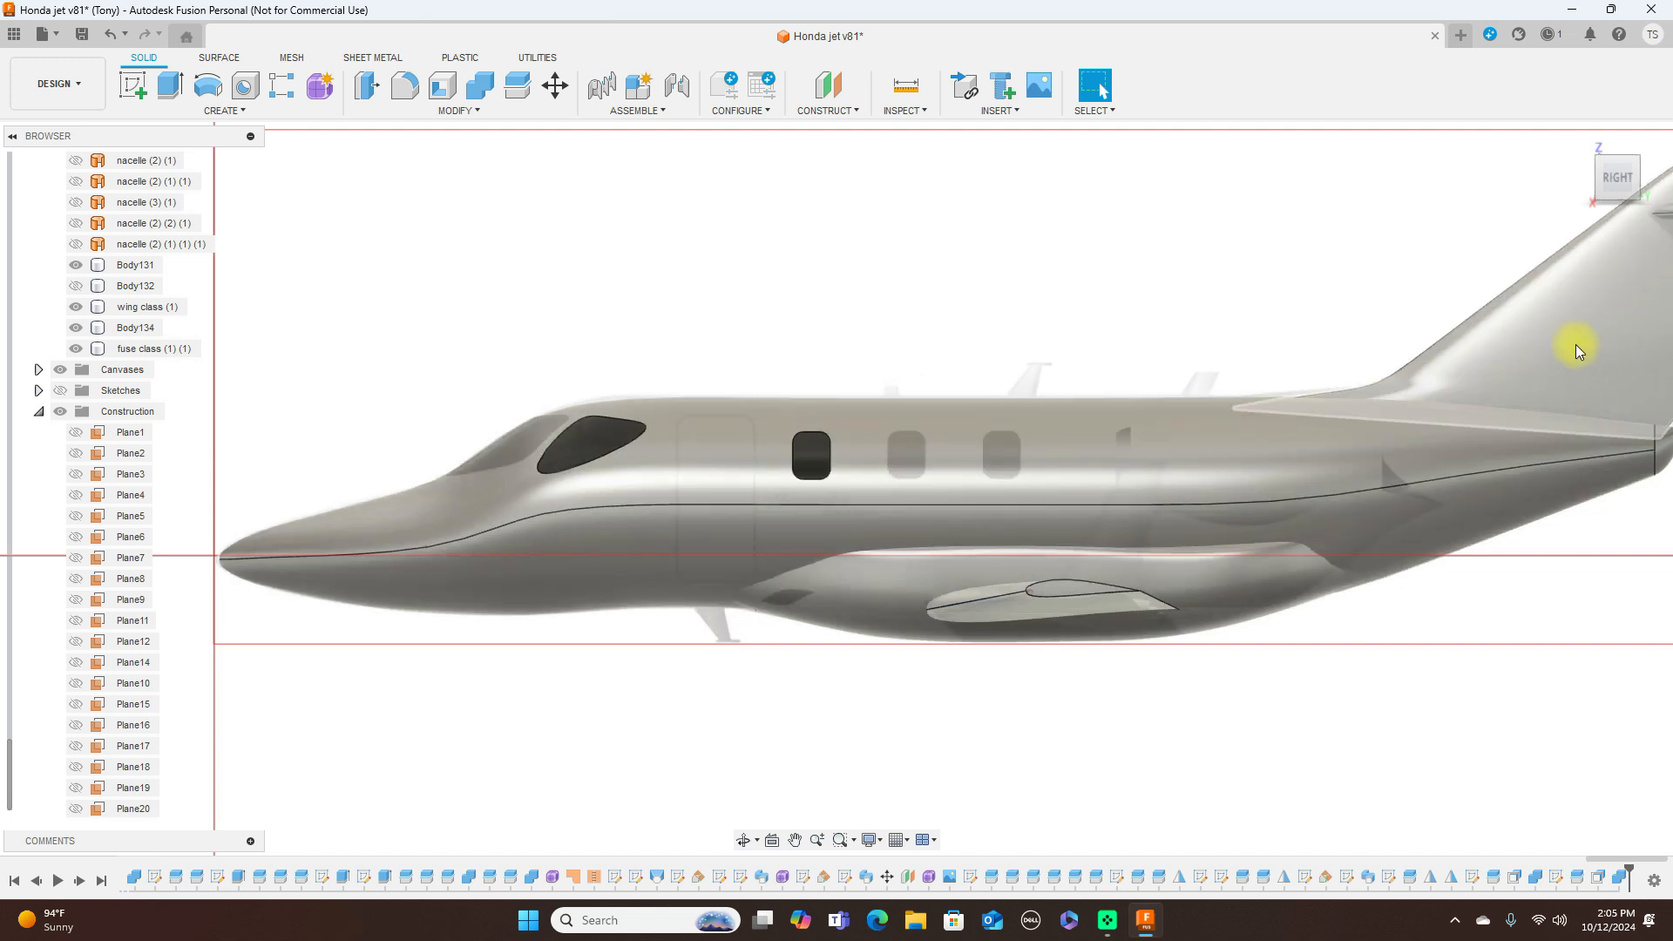
scroll(1154, 262, "up", 2)
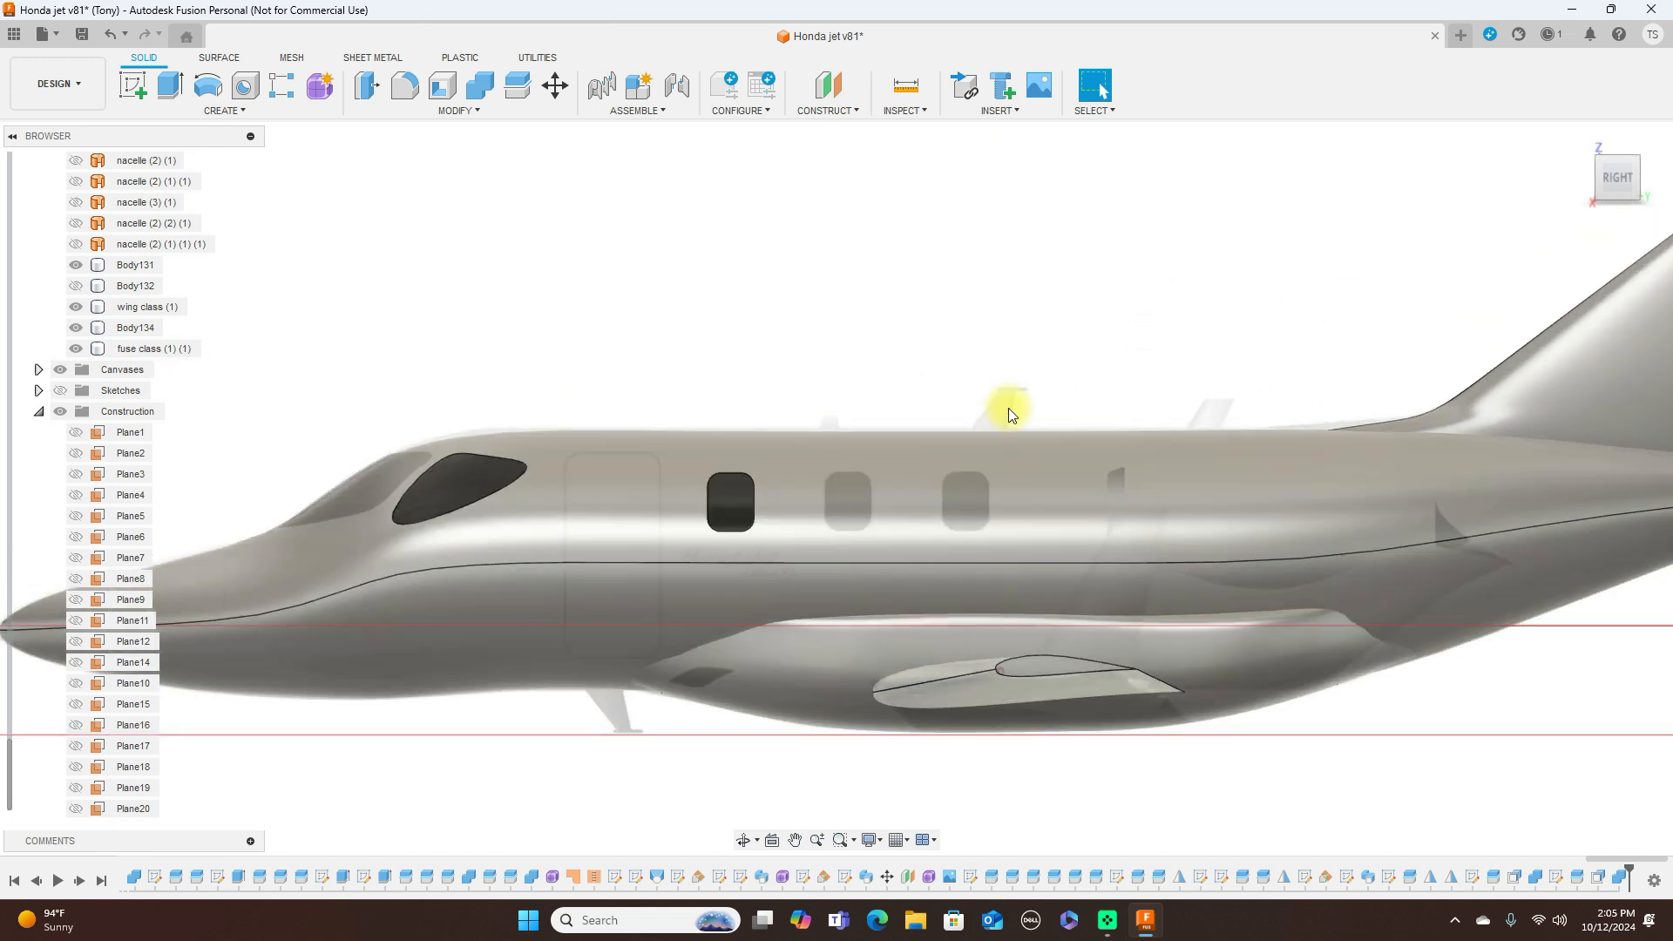
Start a new sketch on the vertical centre plane of the jet, over the aft cabin area
scroll(1102, 257, "down", 2)
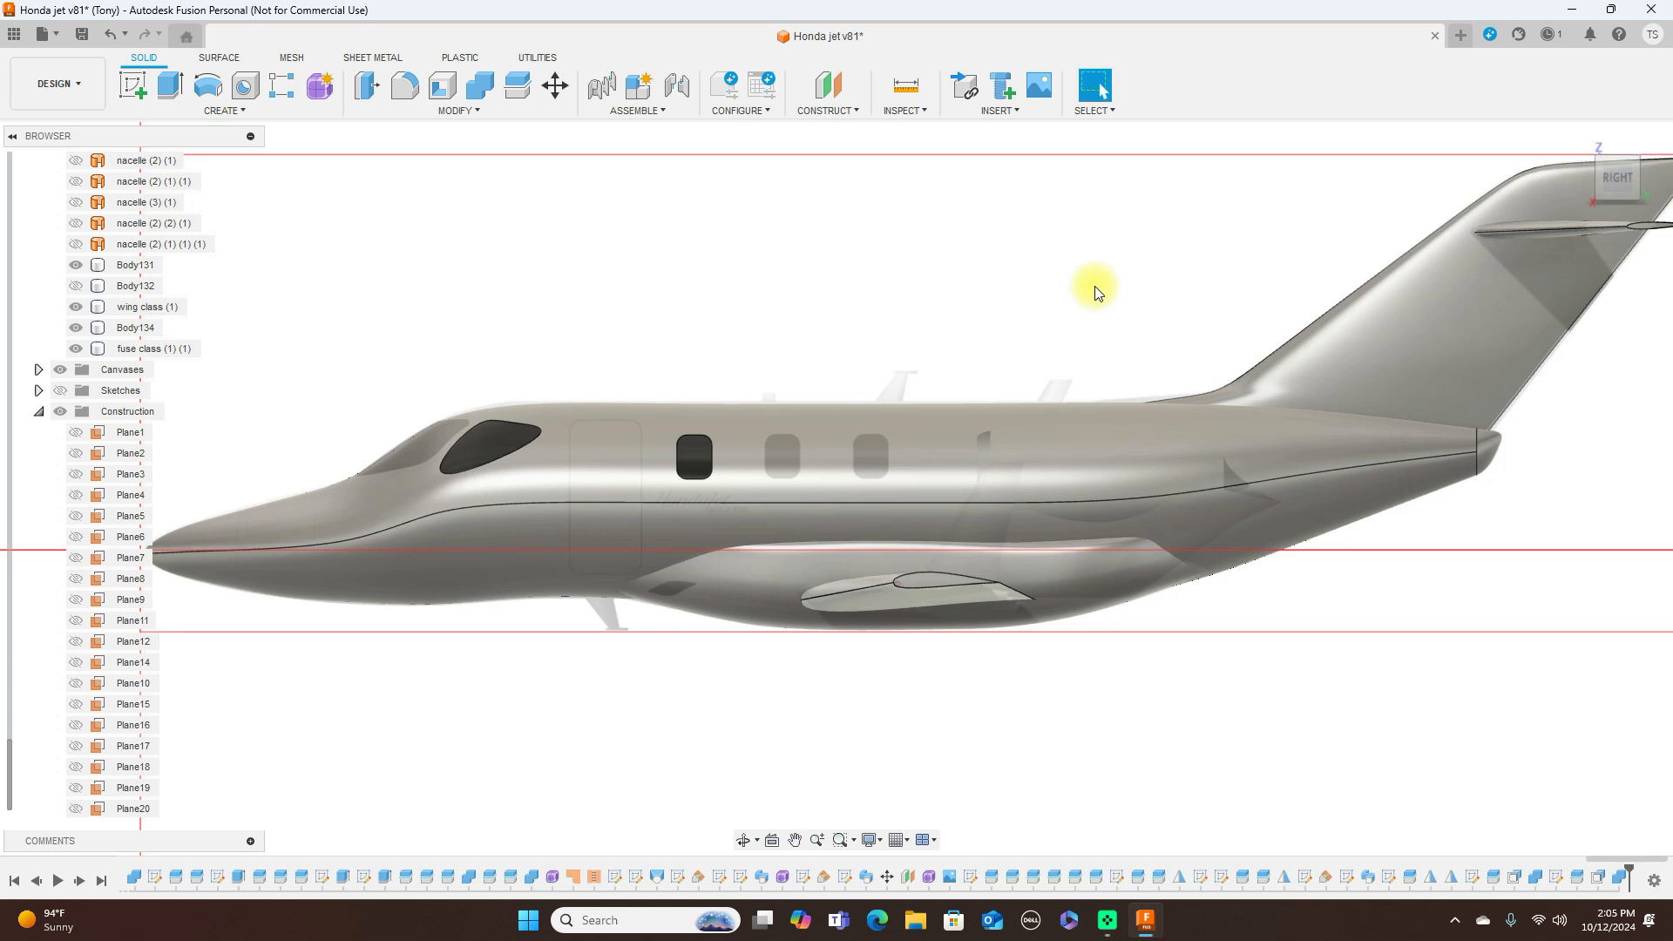
scroll(1095, 292, "up", 2)
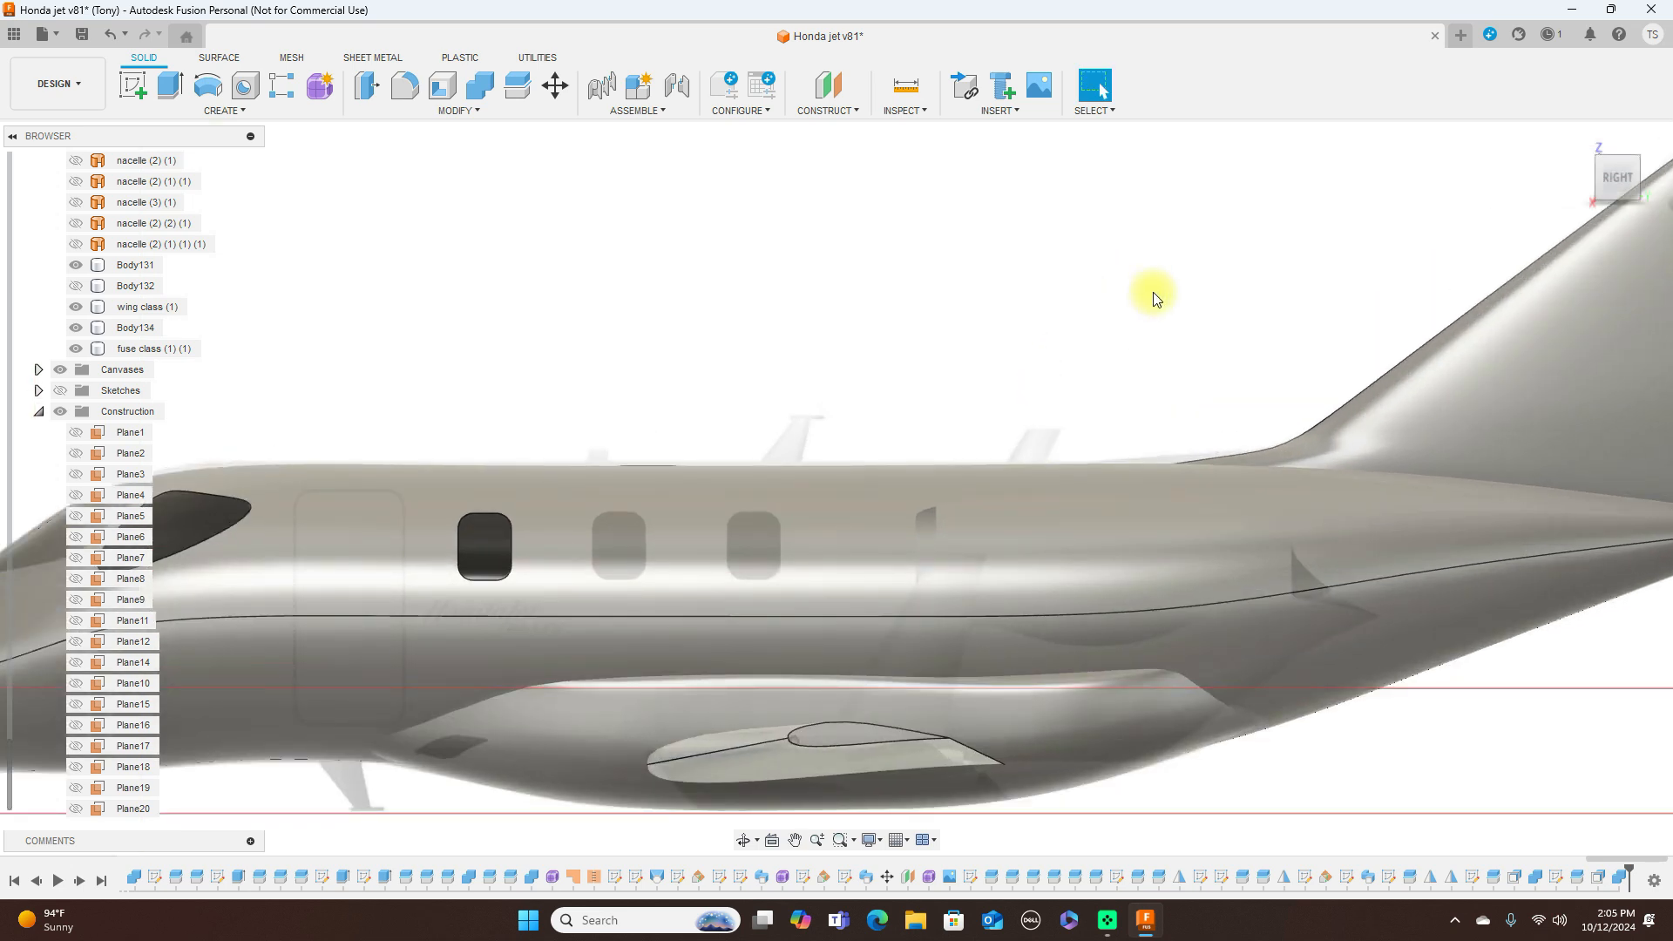
scroll(1154, 296, "up", 1)
middle_click_drag(1155, 302, 1196, 204)
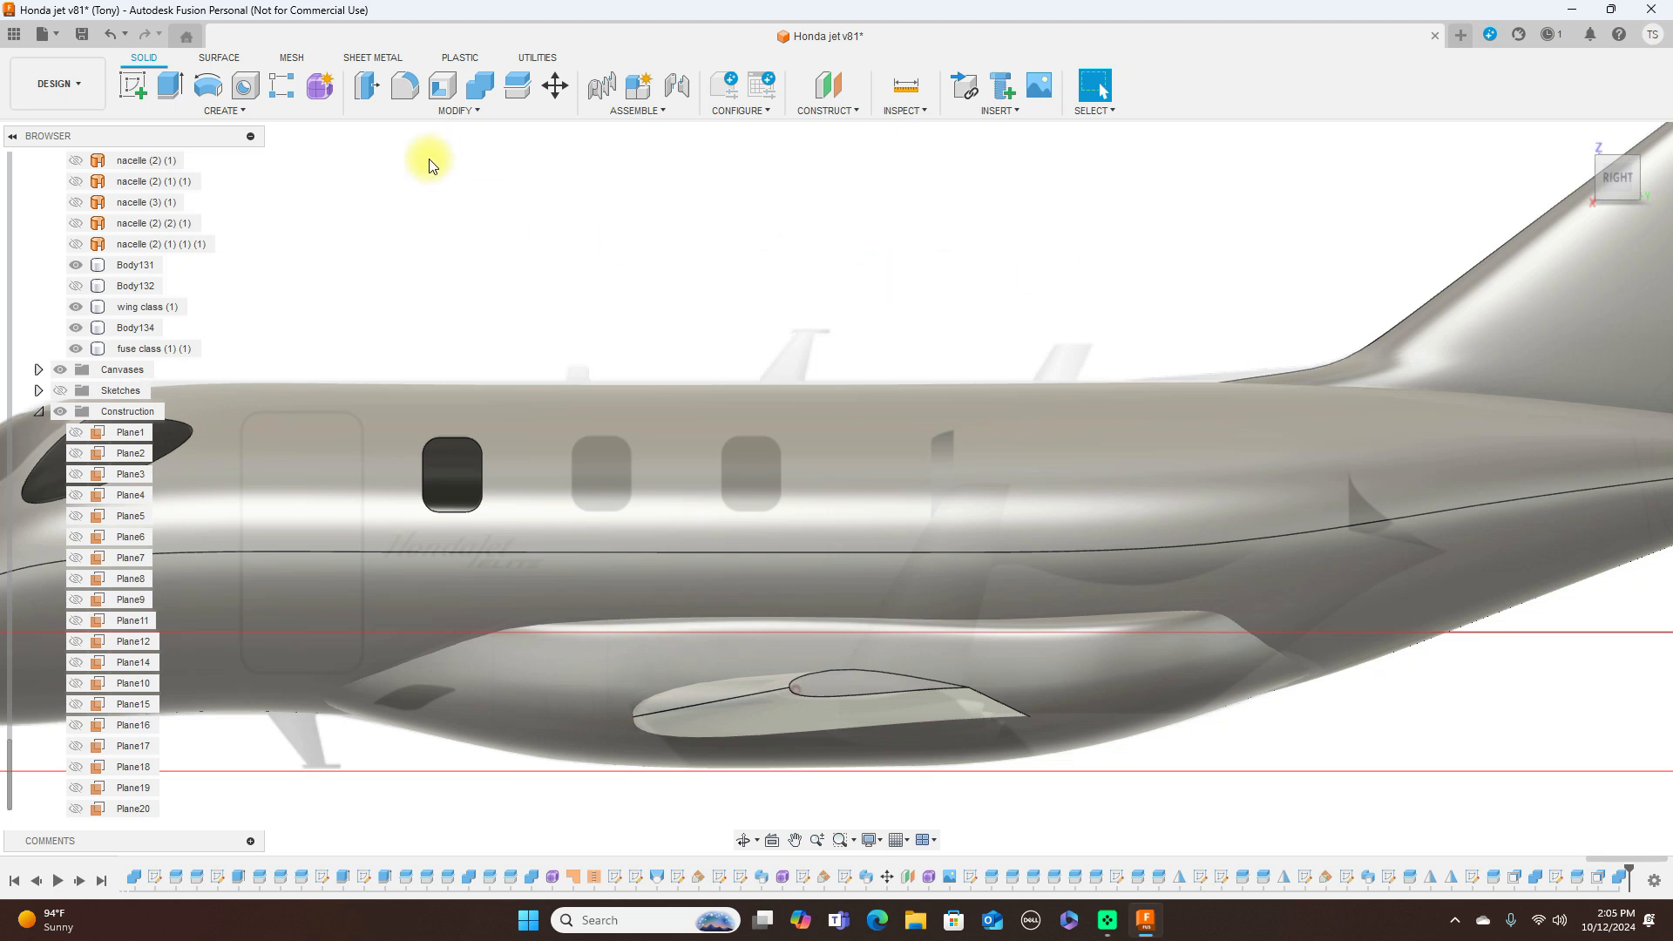
left_click(132, 85)
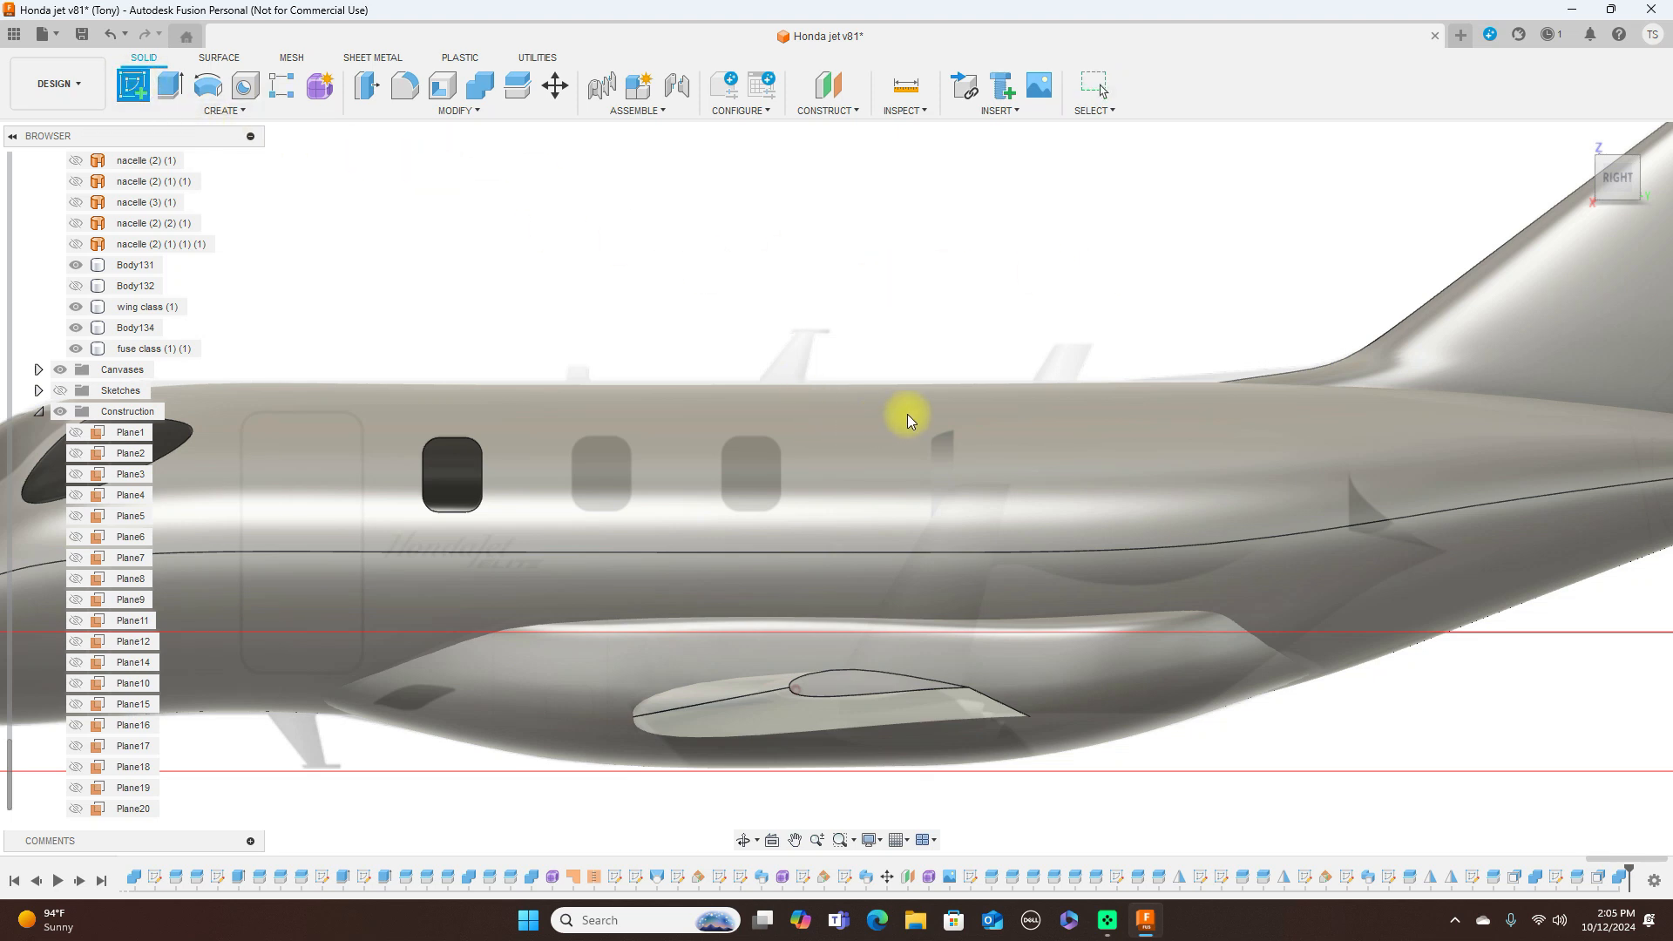
left_click(954, 311)
Draw a short horizontal line just below the fuselage's upper edge, spanning the base of the rear roof antenna on the canvas
mouse_move(1166, 216)
middle_mouse_down()
mouse_move(642, 362)
mouse_move(329, 336)
middle_mouse_up()
mouse_move(1046, 241)
middle_mouse_down()
mouse_move(880, 254)
mouse_move(280, 224)
middle_mouse_up()
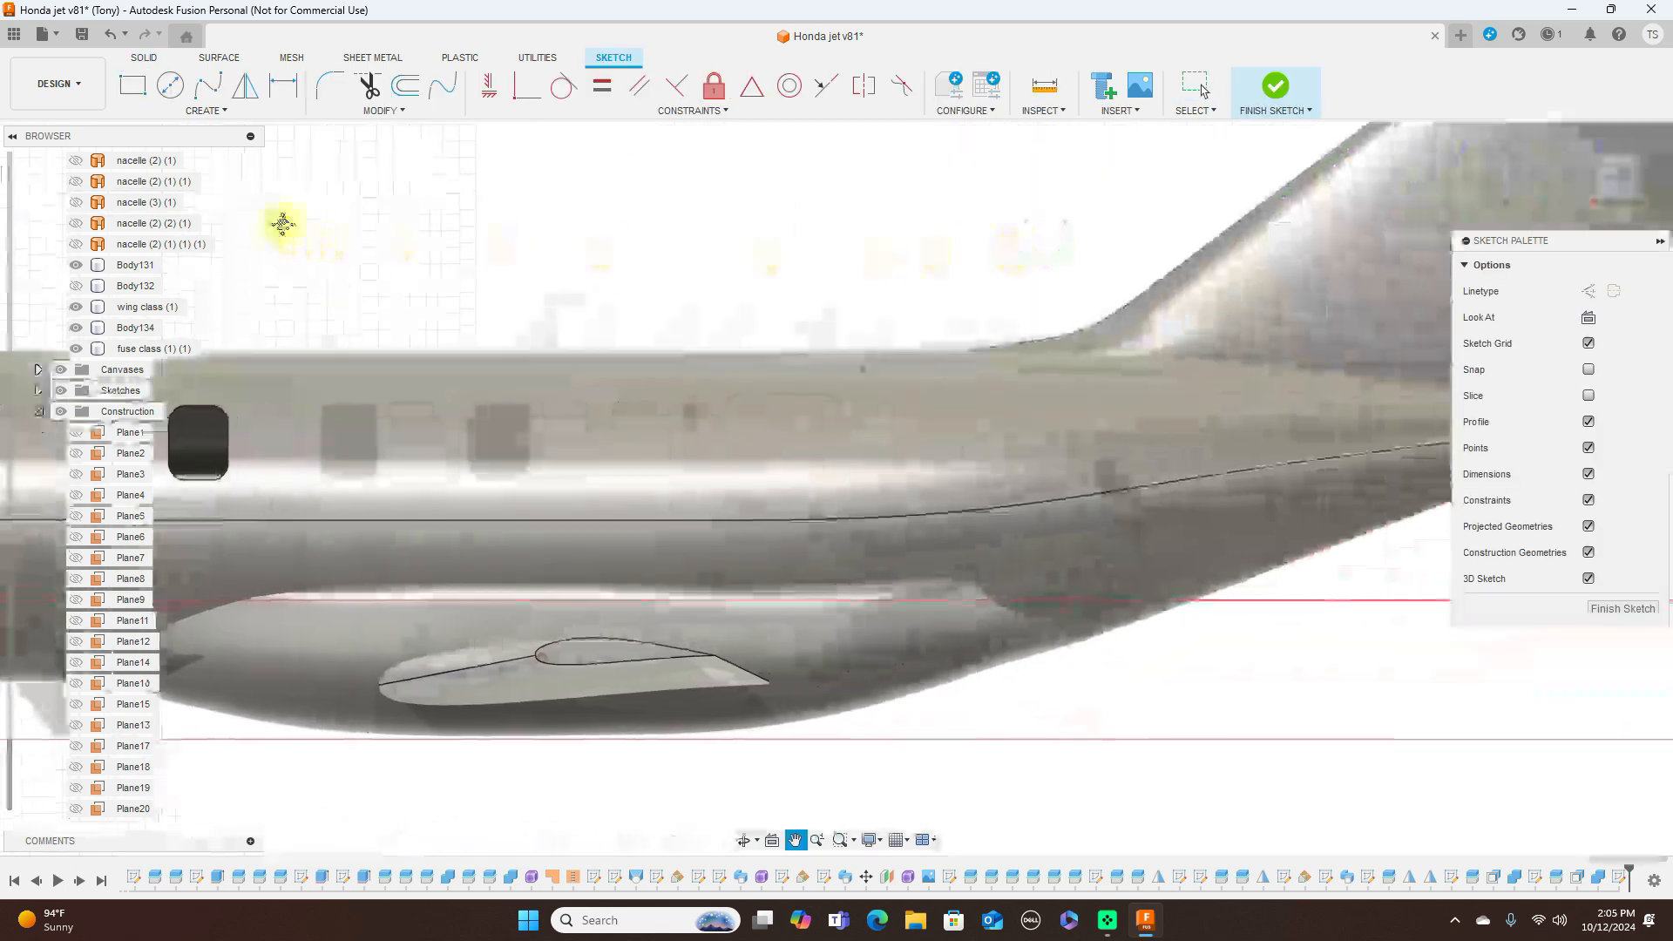
scroll(673, 215, "up", 2)
key("l")
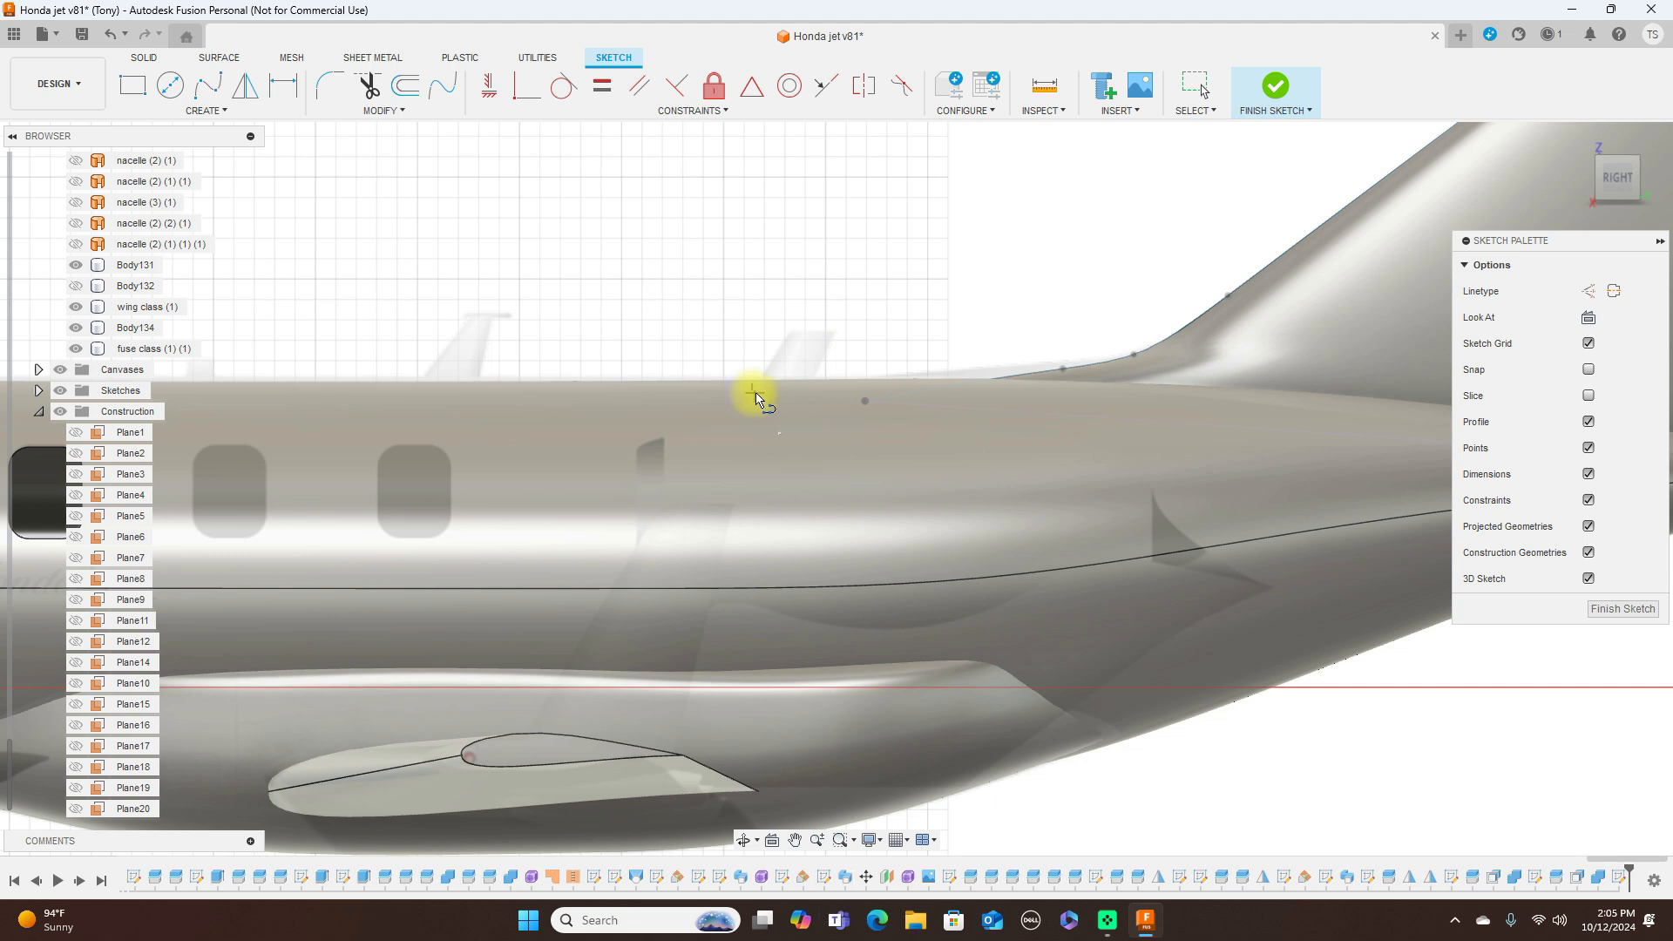
left_click_drag(756, 392, 802, 398)
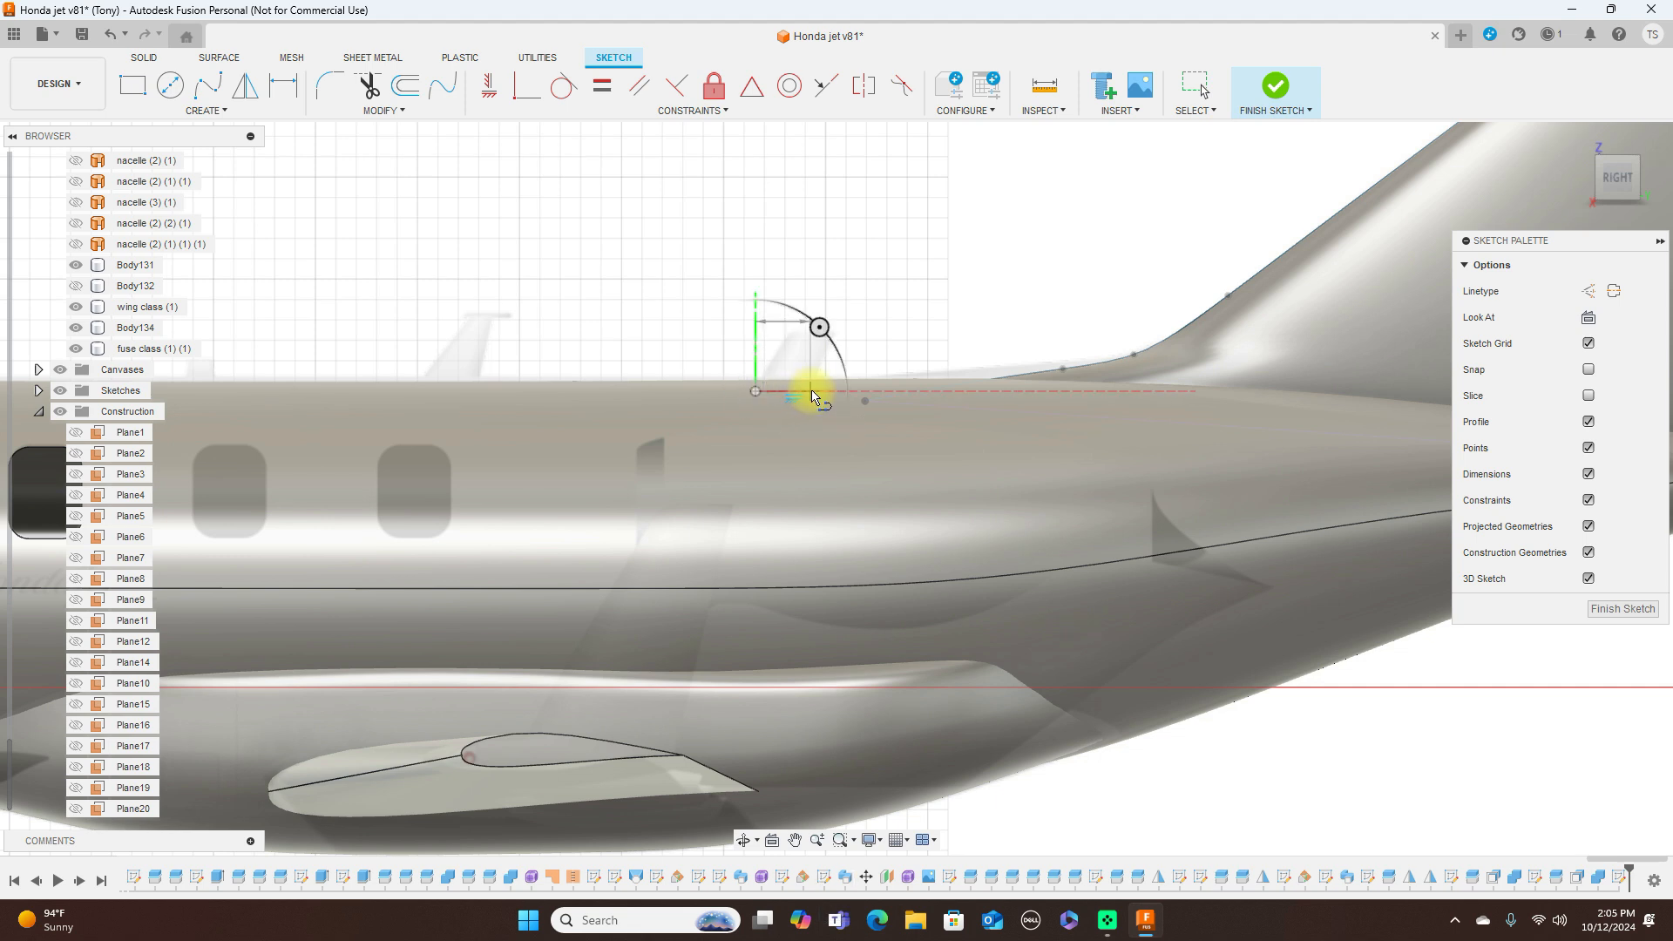
left_click(811, 391)
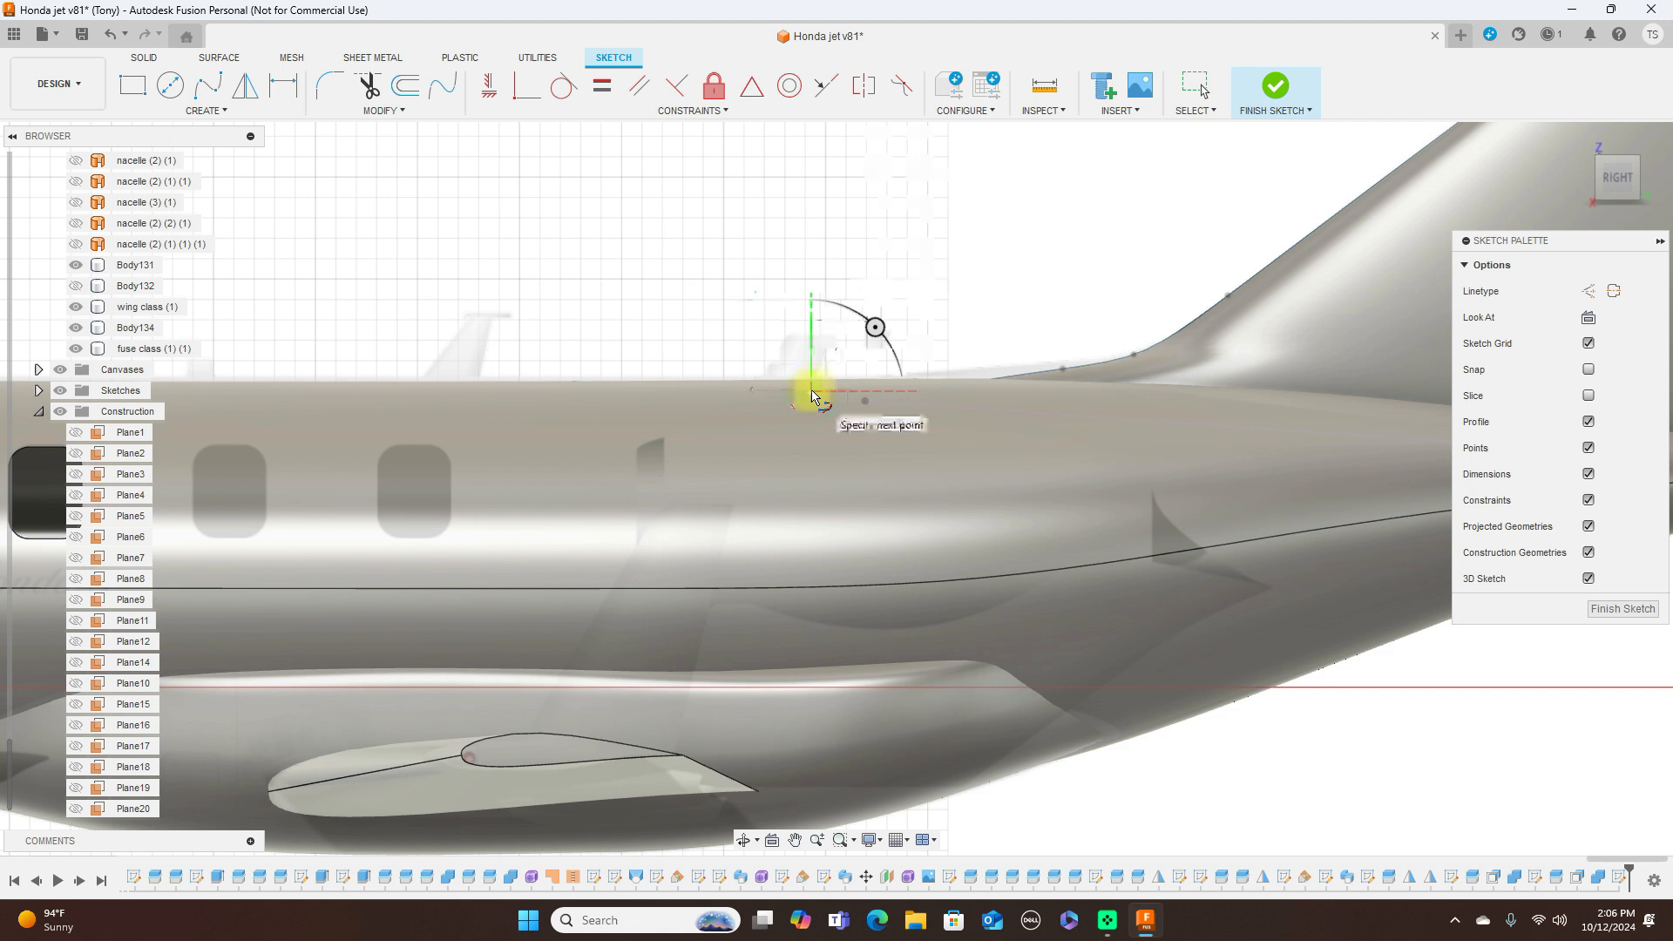
right_click(812, 392)
left_click(861, 391)
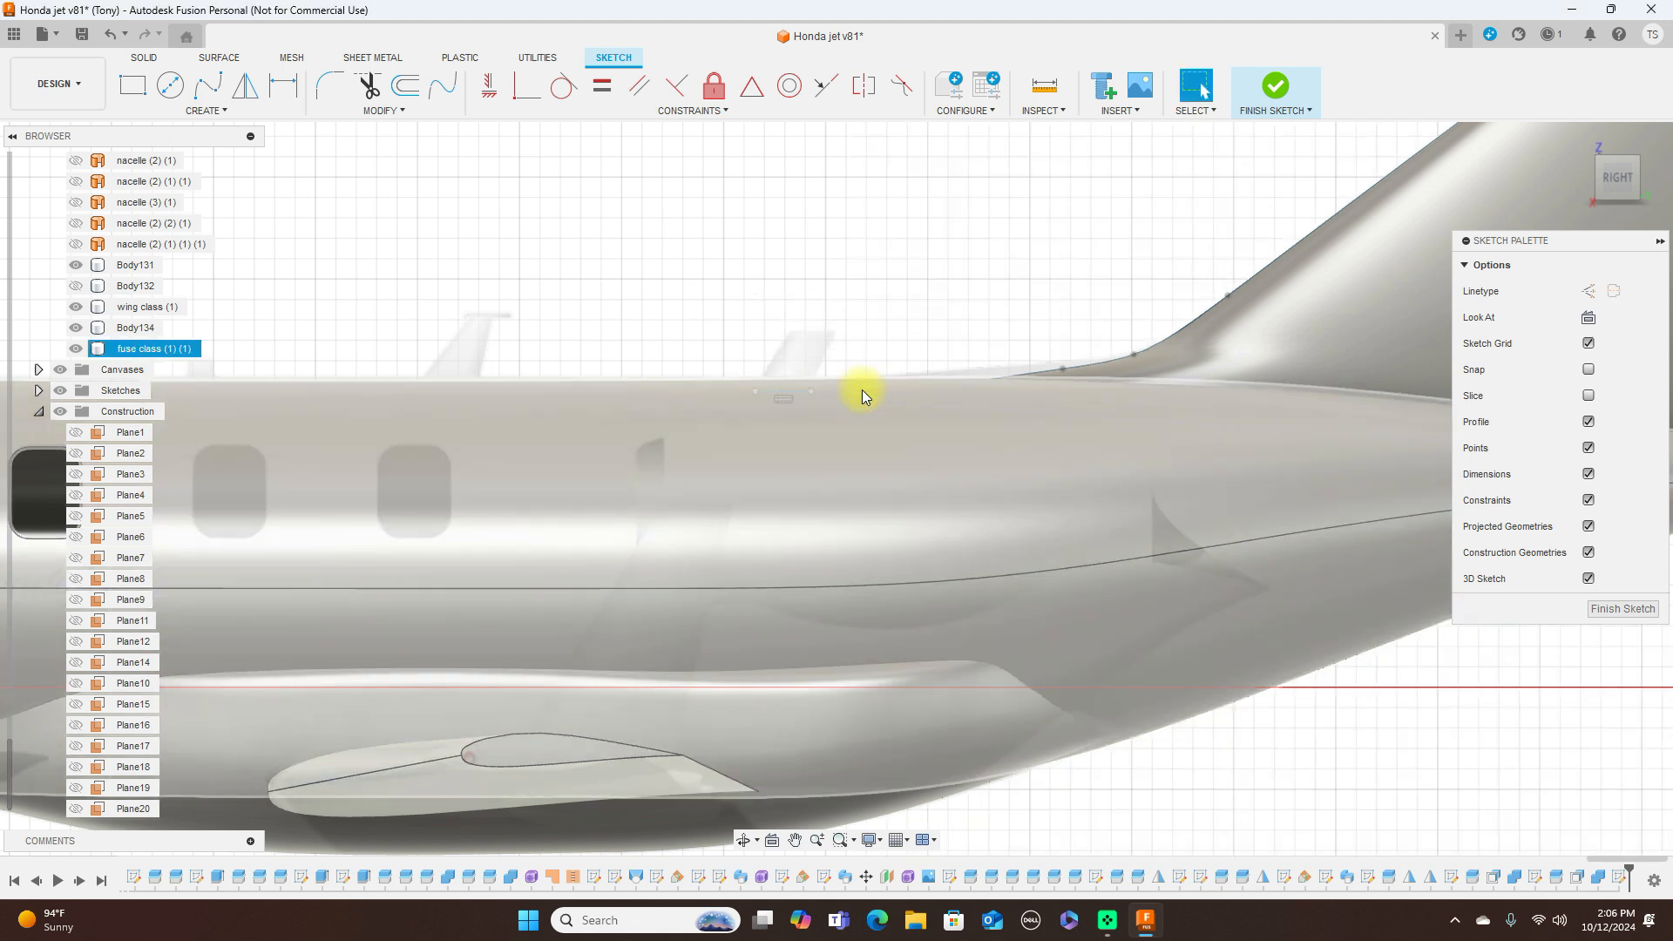
Finish the sketch with the antenna base line and show it again on the fuselage
scroll(861, 390, "up", 3)
scroll(861, 389, "down", 2)
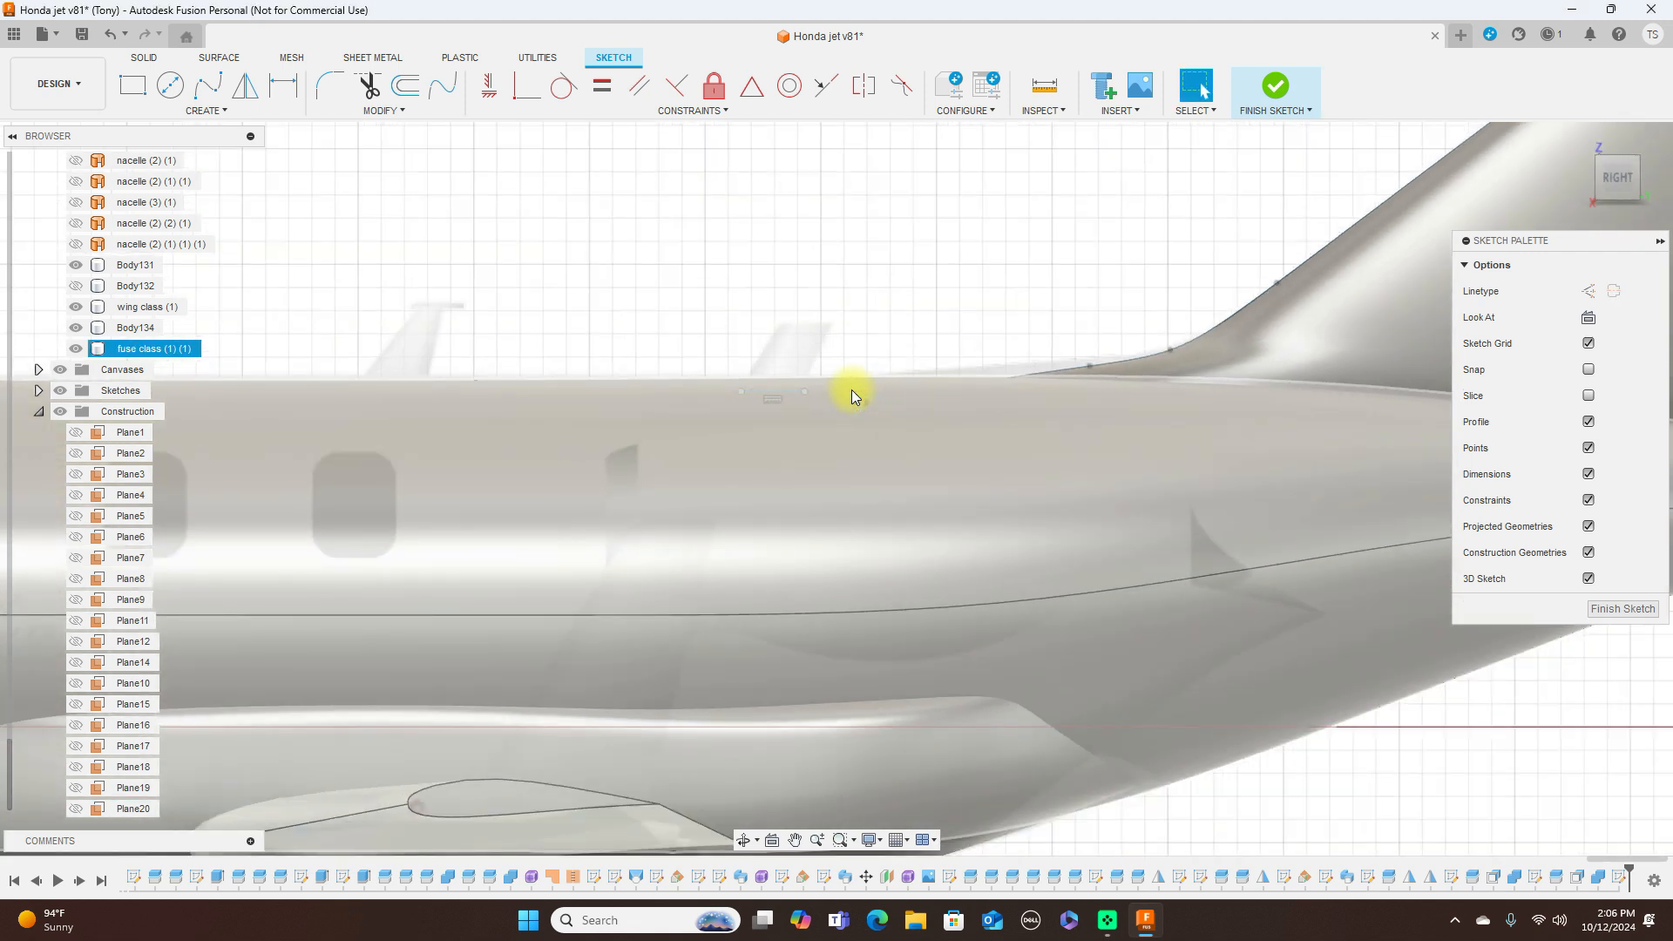
scroll(761, 401, "up", 4)
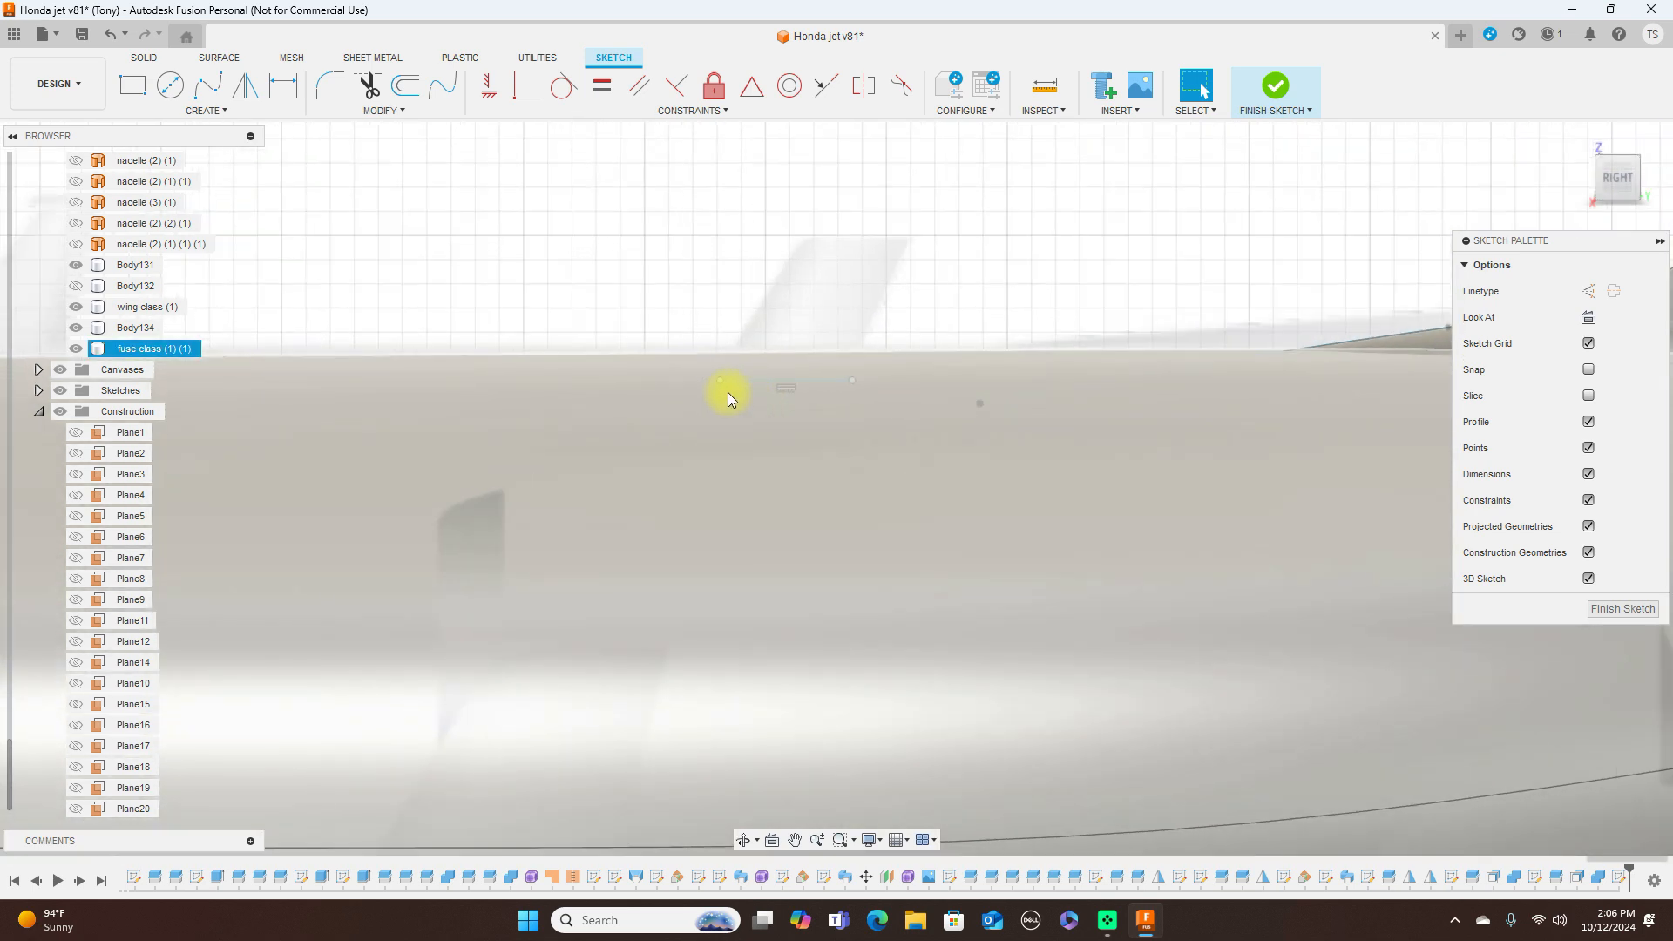
left_click(718, 382)
left_click(719, 382)
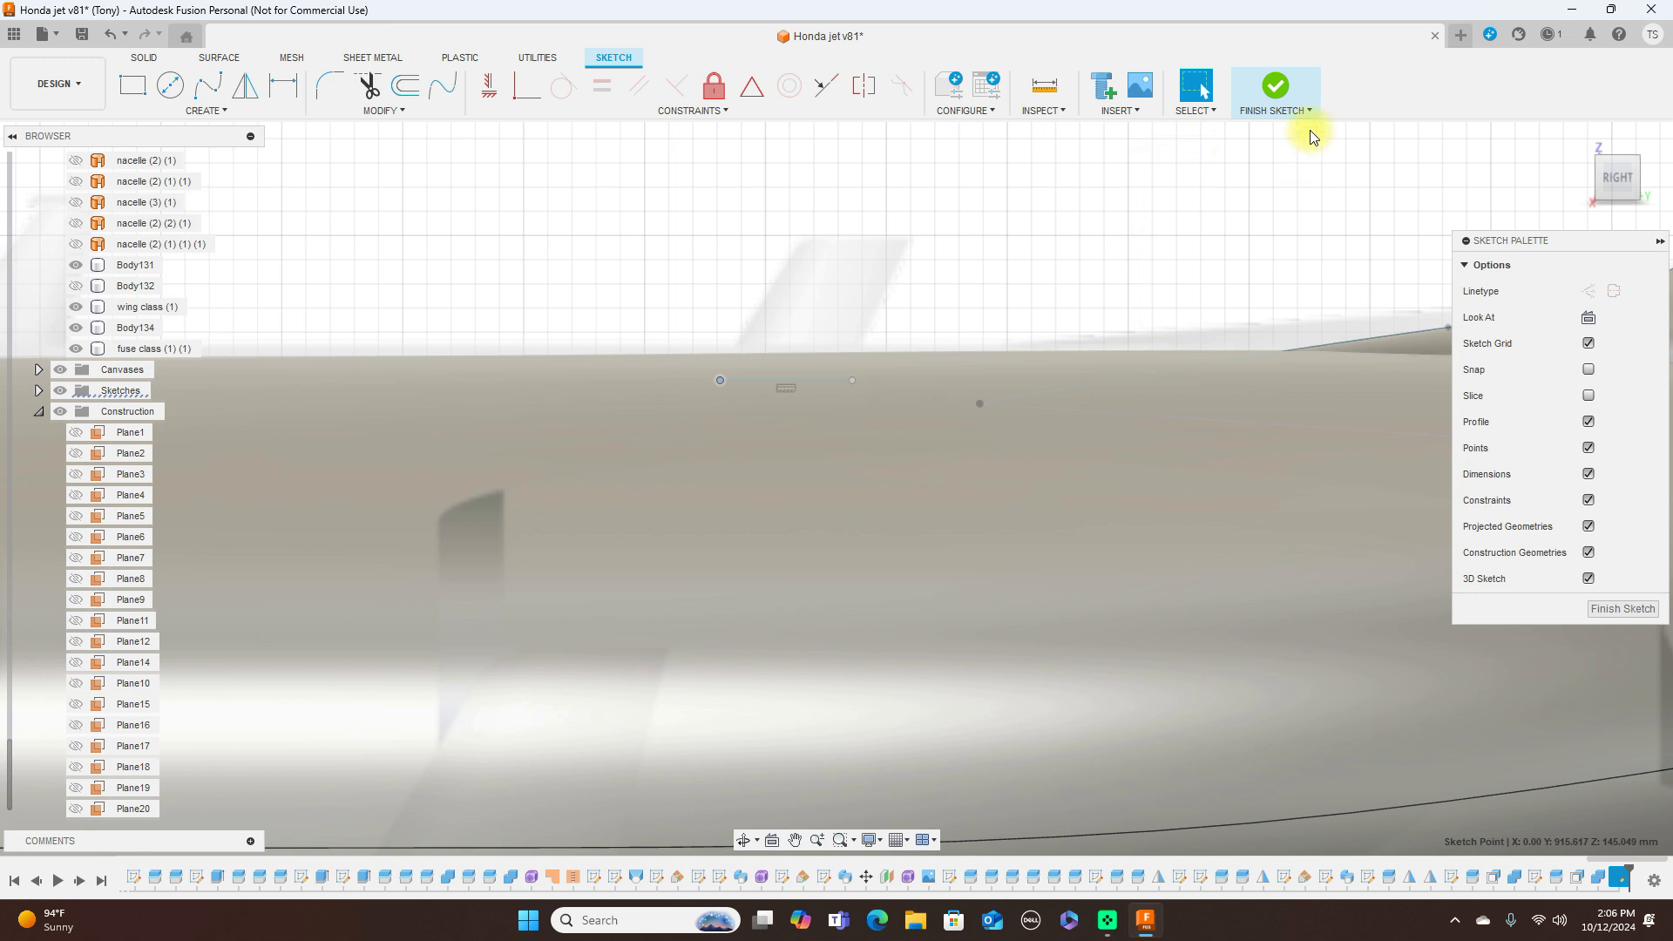
left_click(1275, 87)
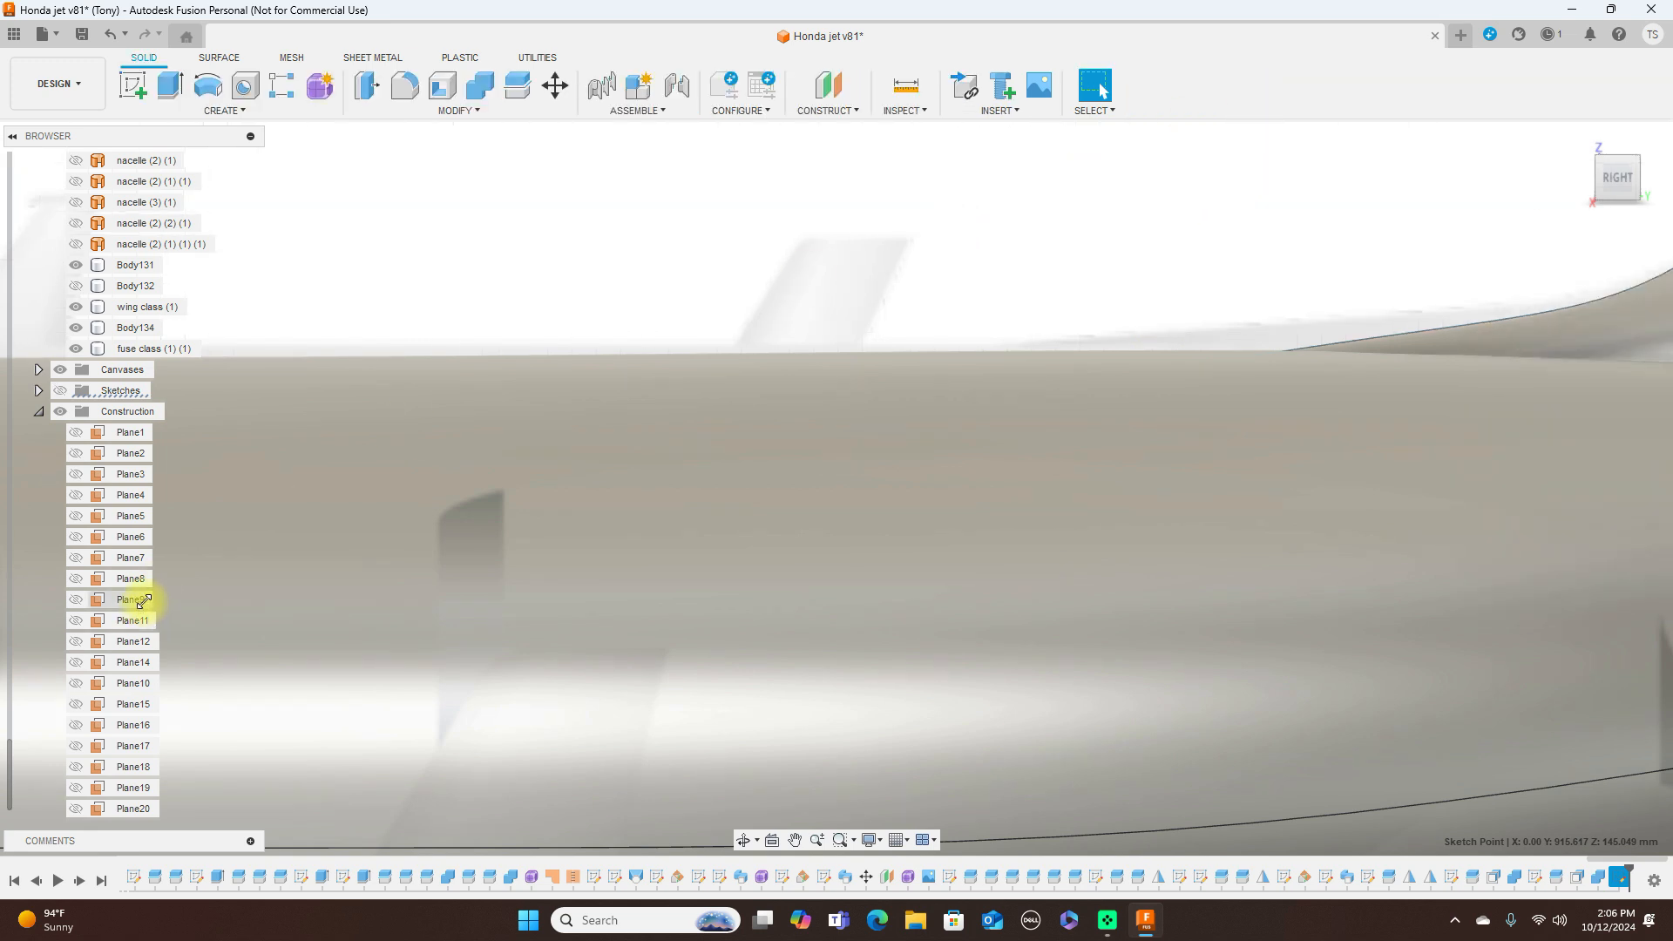
left_click(577, 417)
left_click(810, 180)
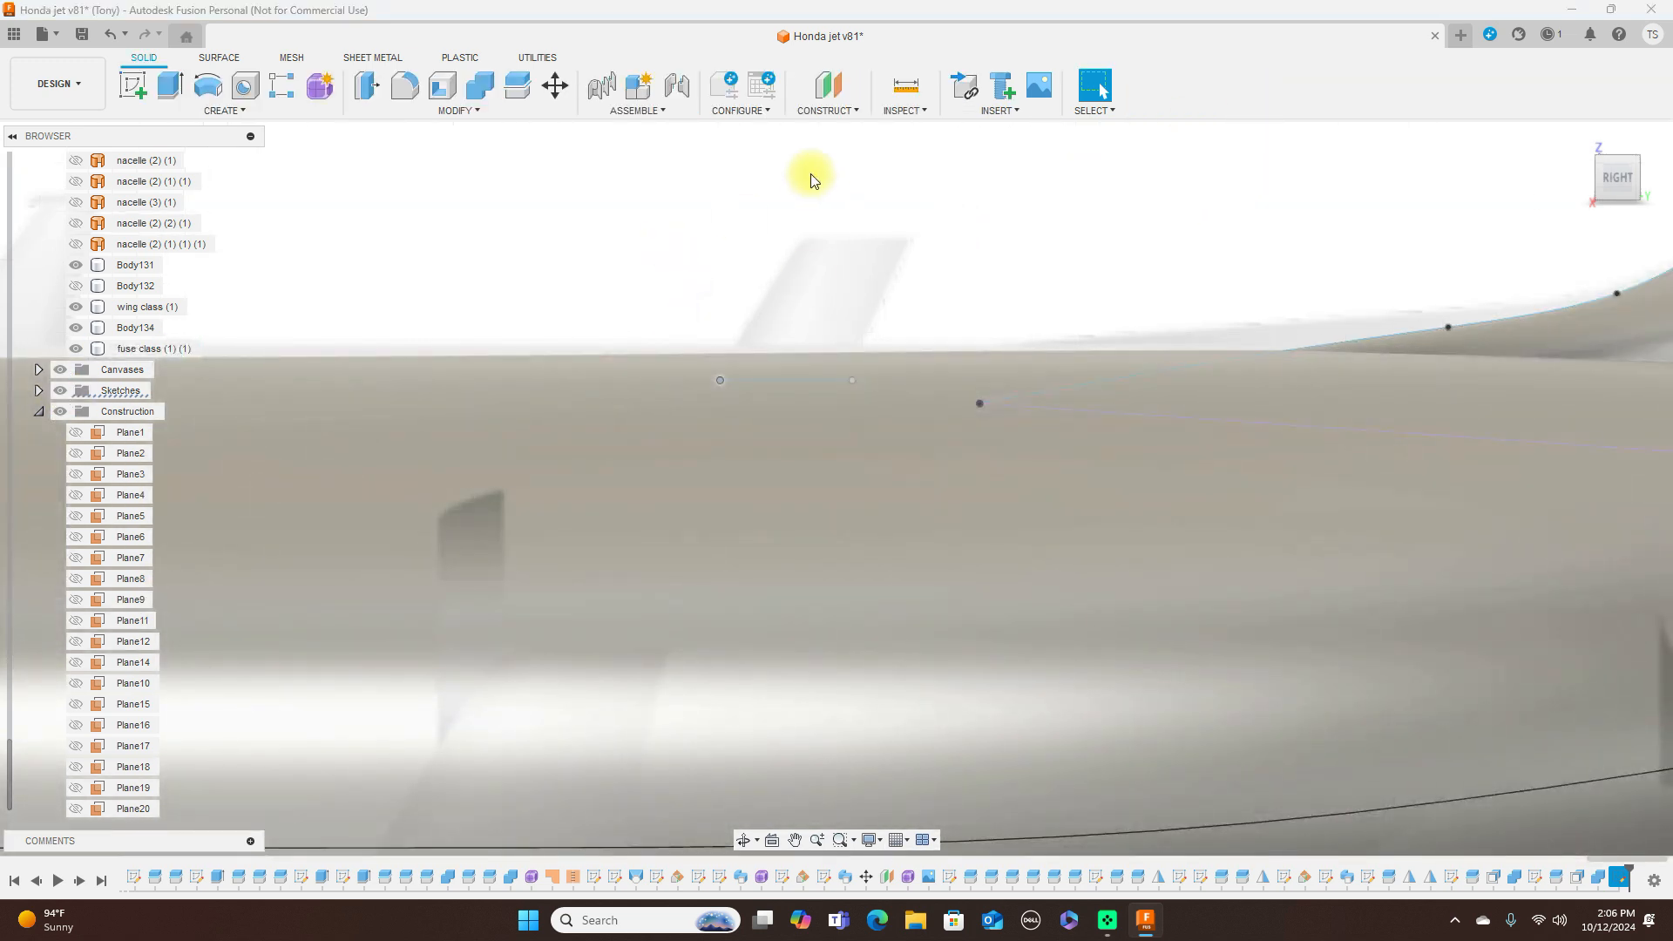
Create a construction plane at 0.0 deg through the short antenna base line
left_click(850, 111)
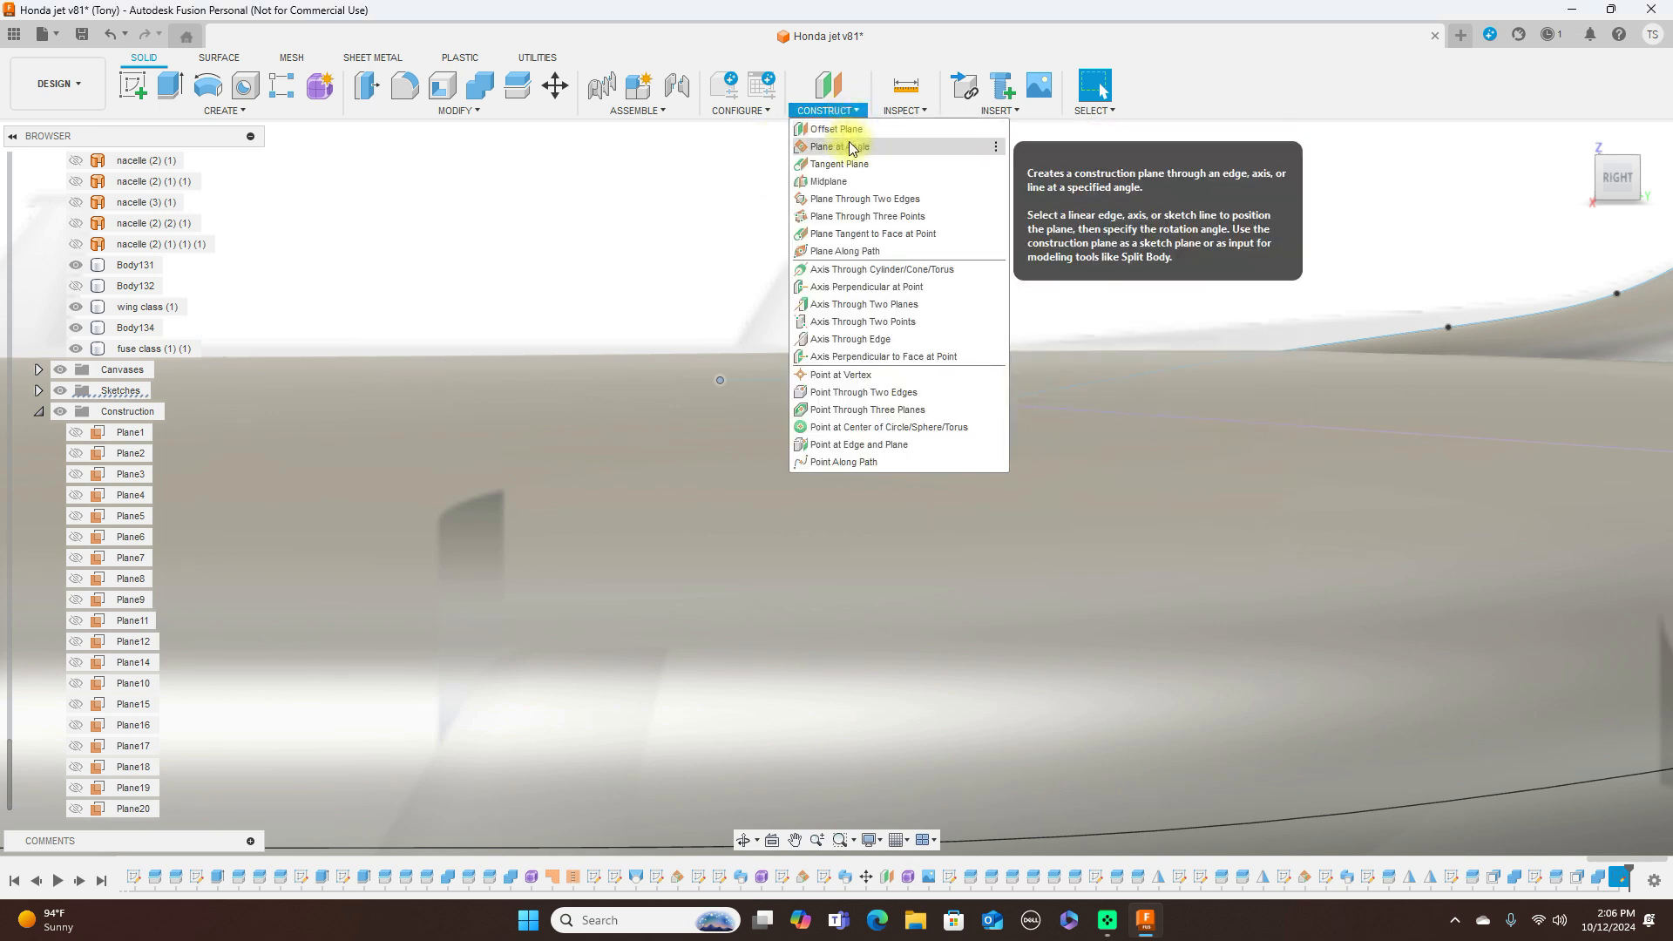
left_click(850, 146)
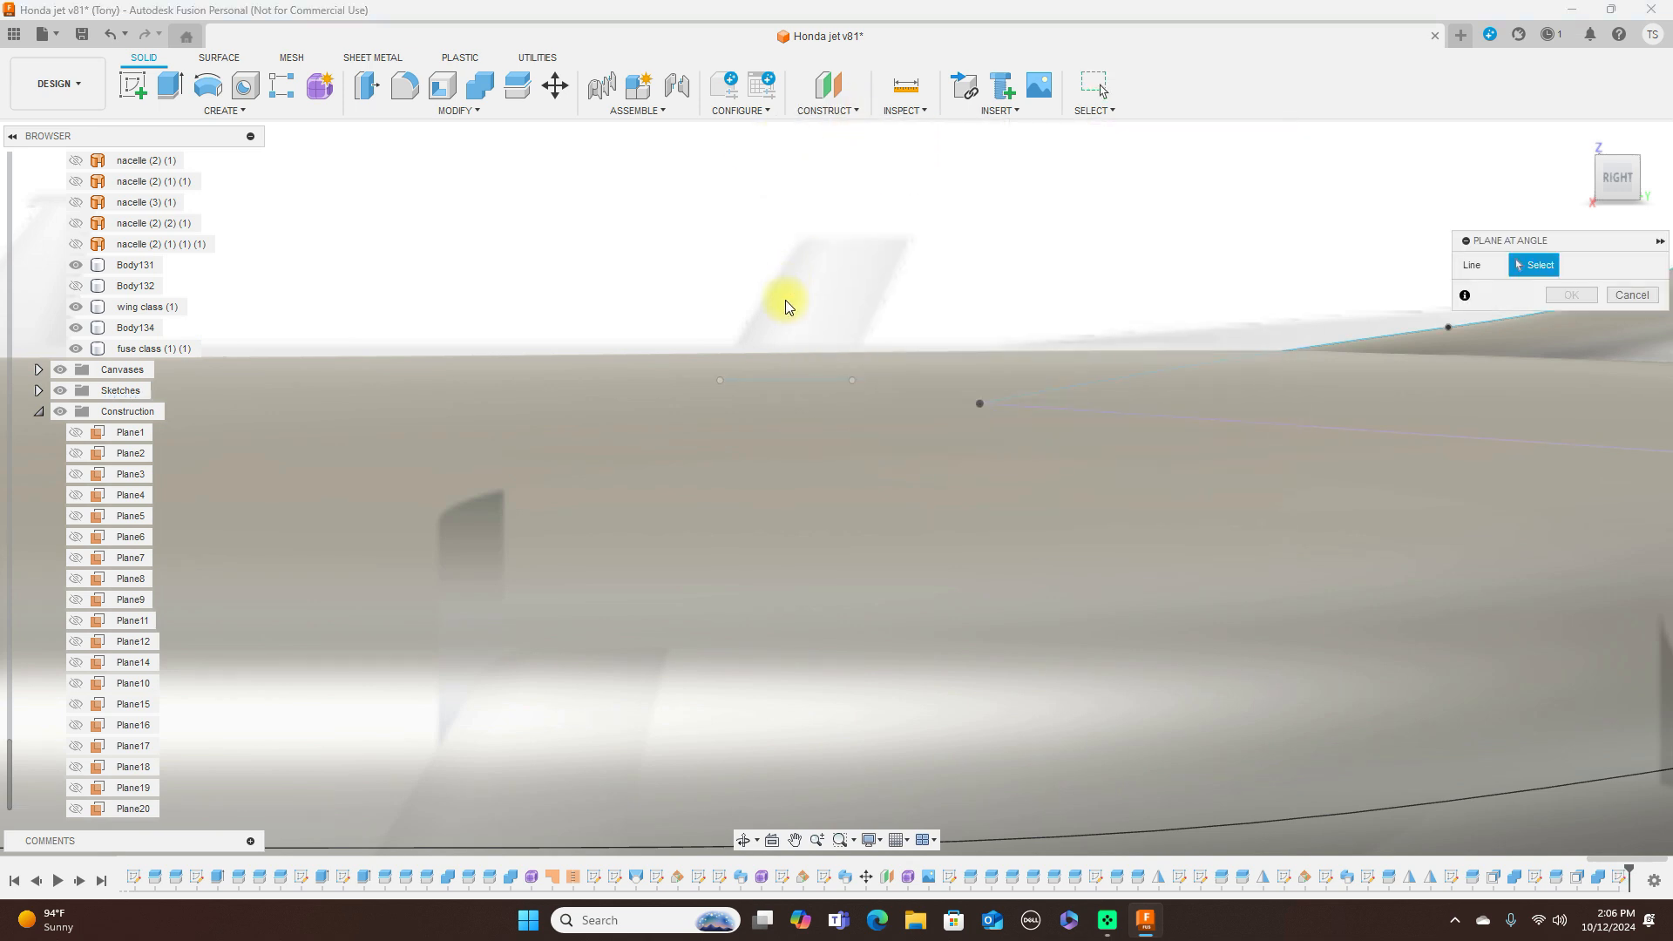
left_click(779, 381)
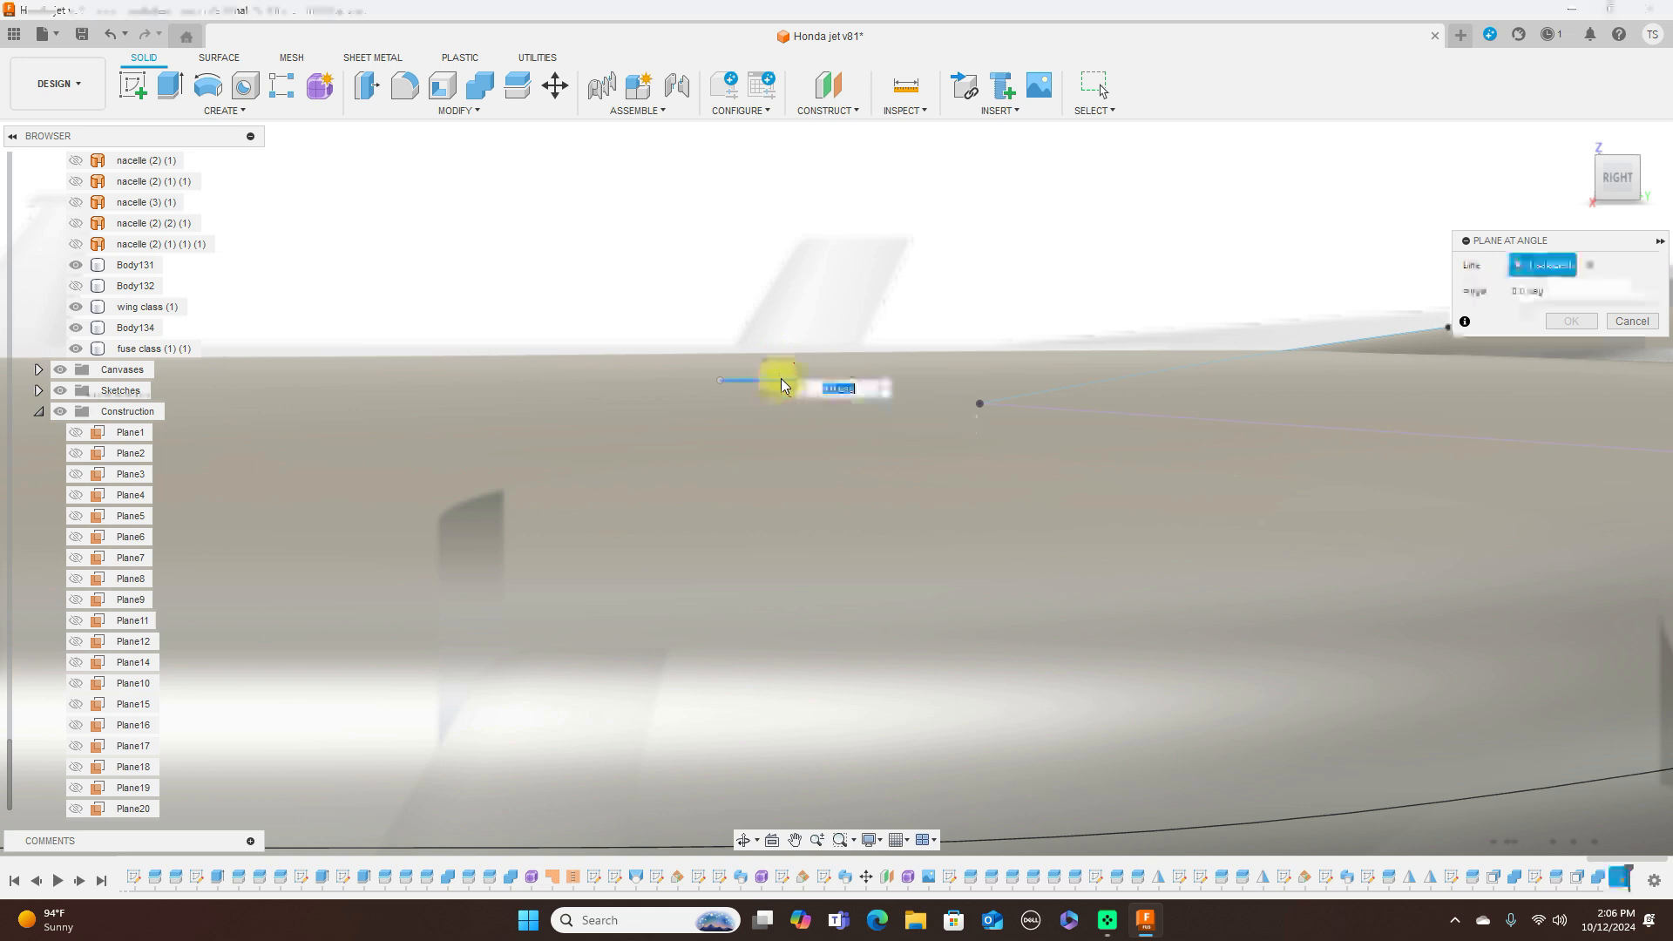
left_click(1584, 324)
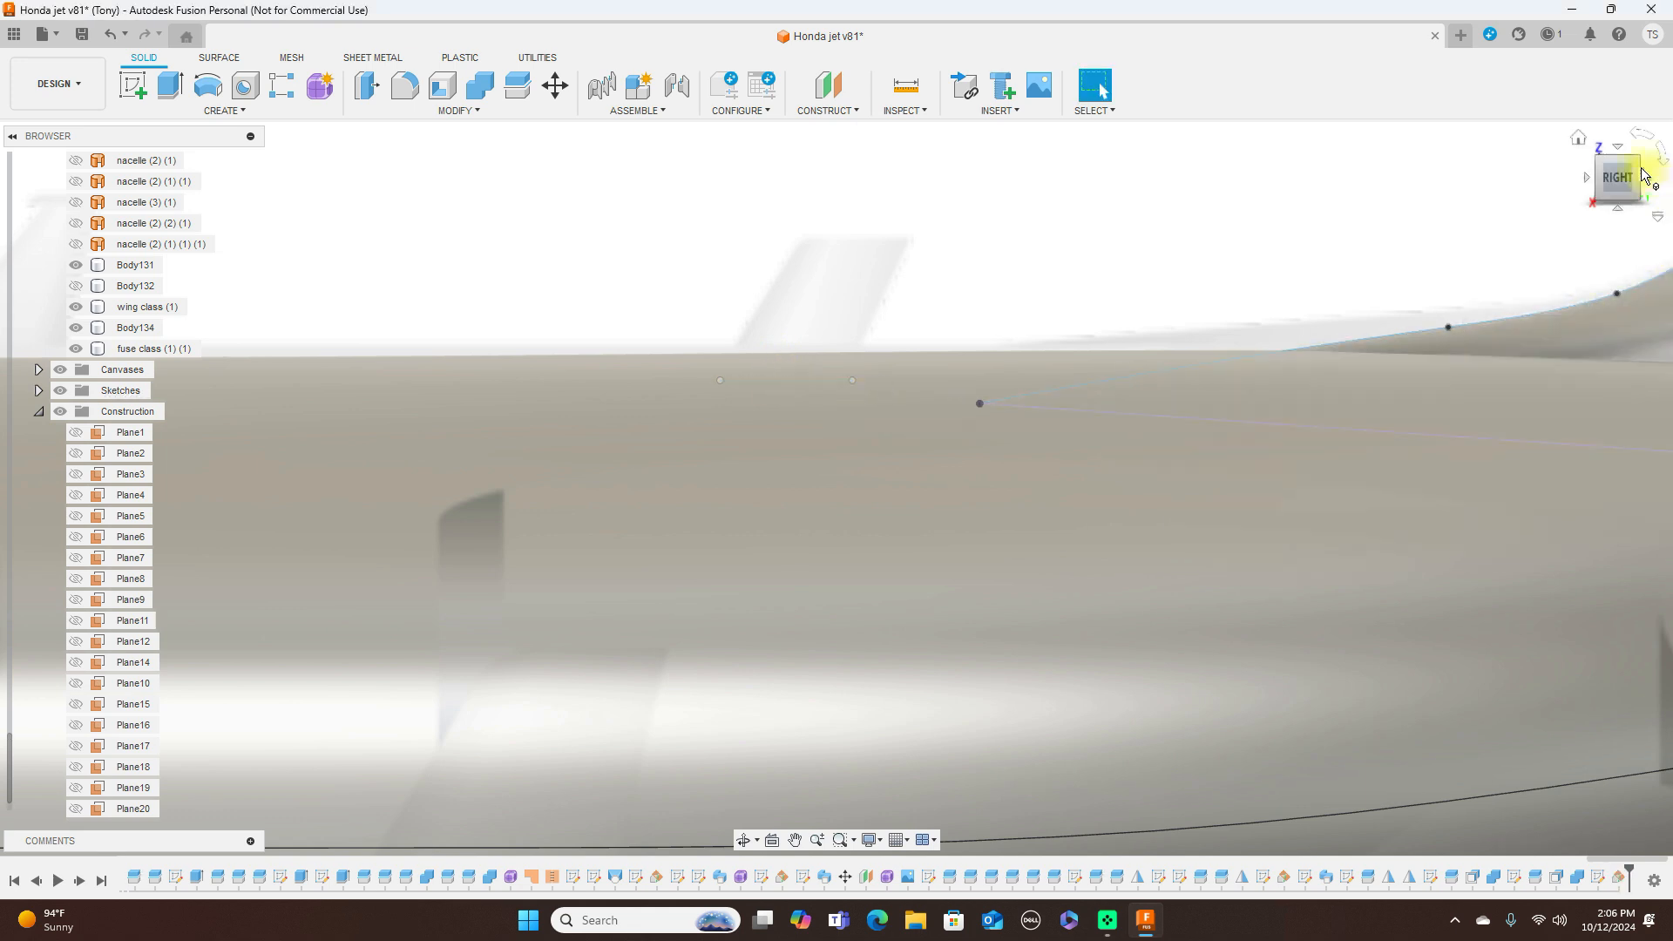
Start a new sketch on the horizontal construction plane through the antenna base line
left_click(1622, 150)
left_click(1044, 318)
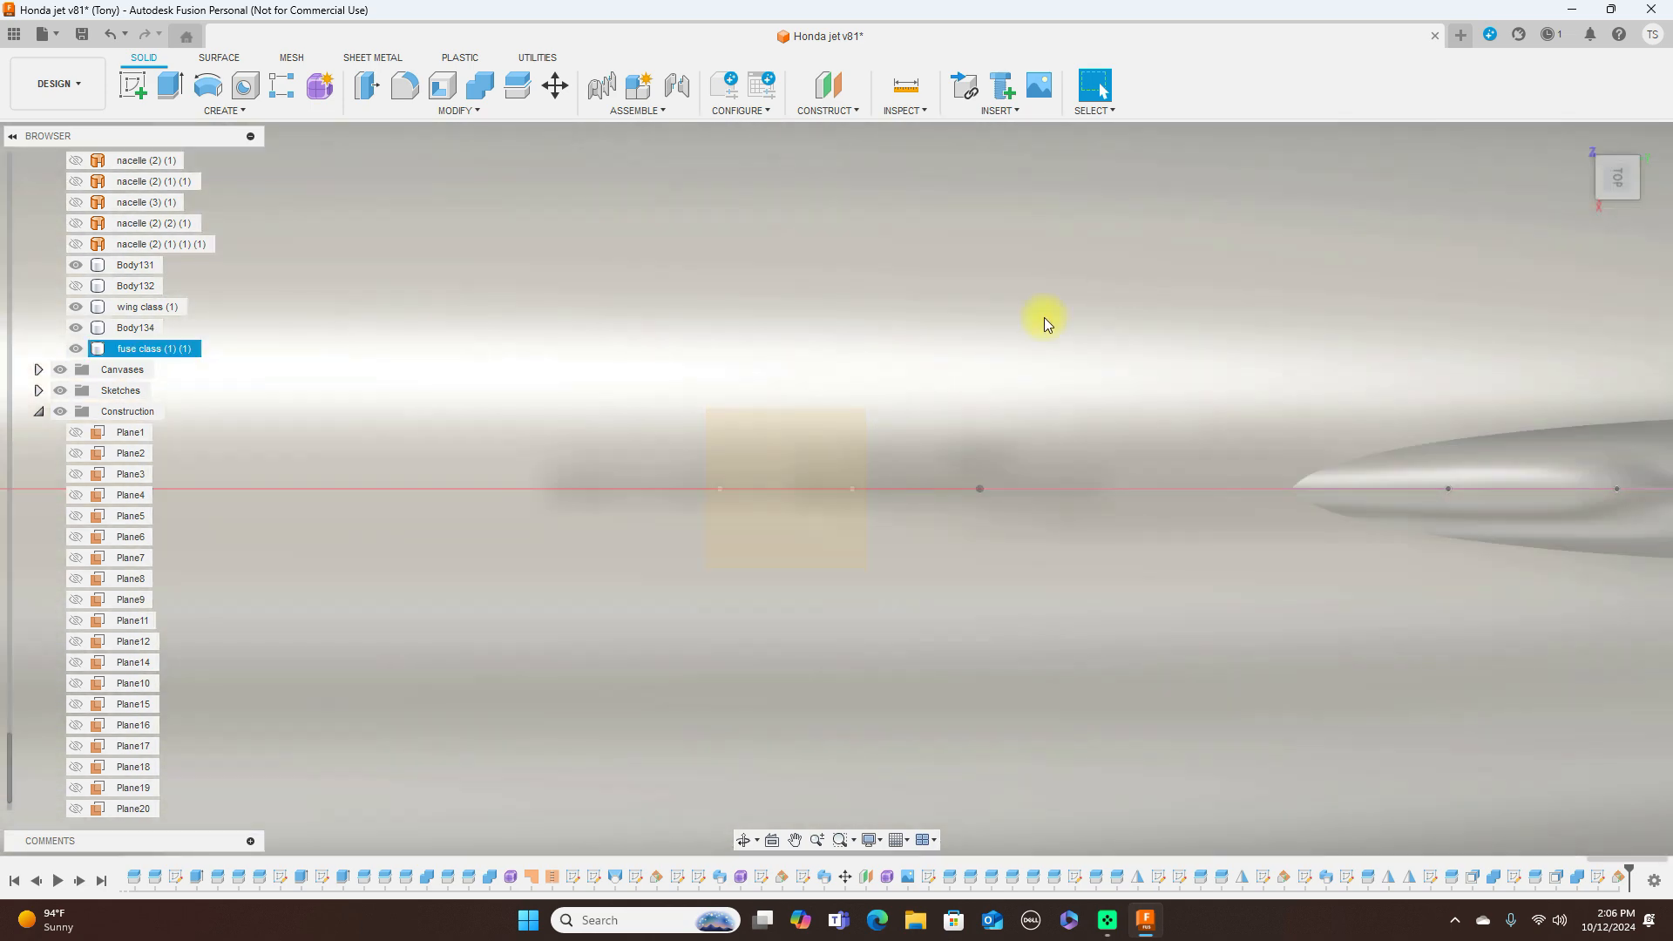
left_click(791, 531)
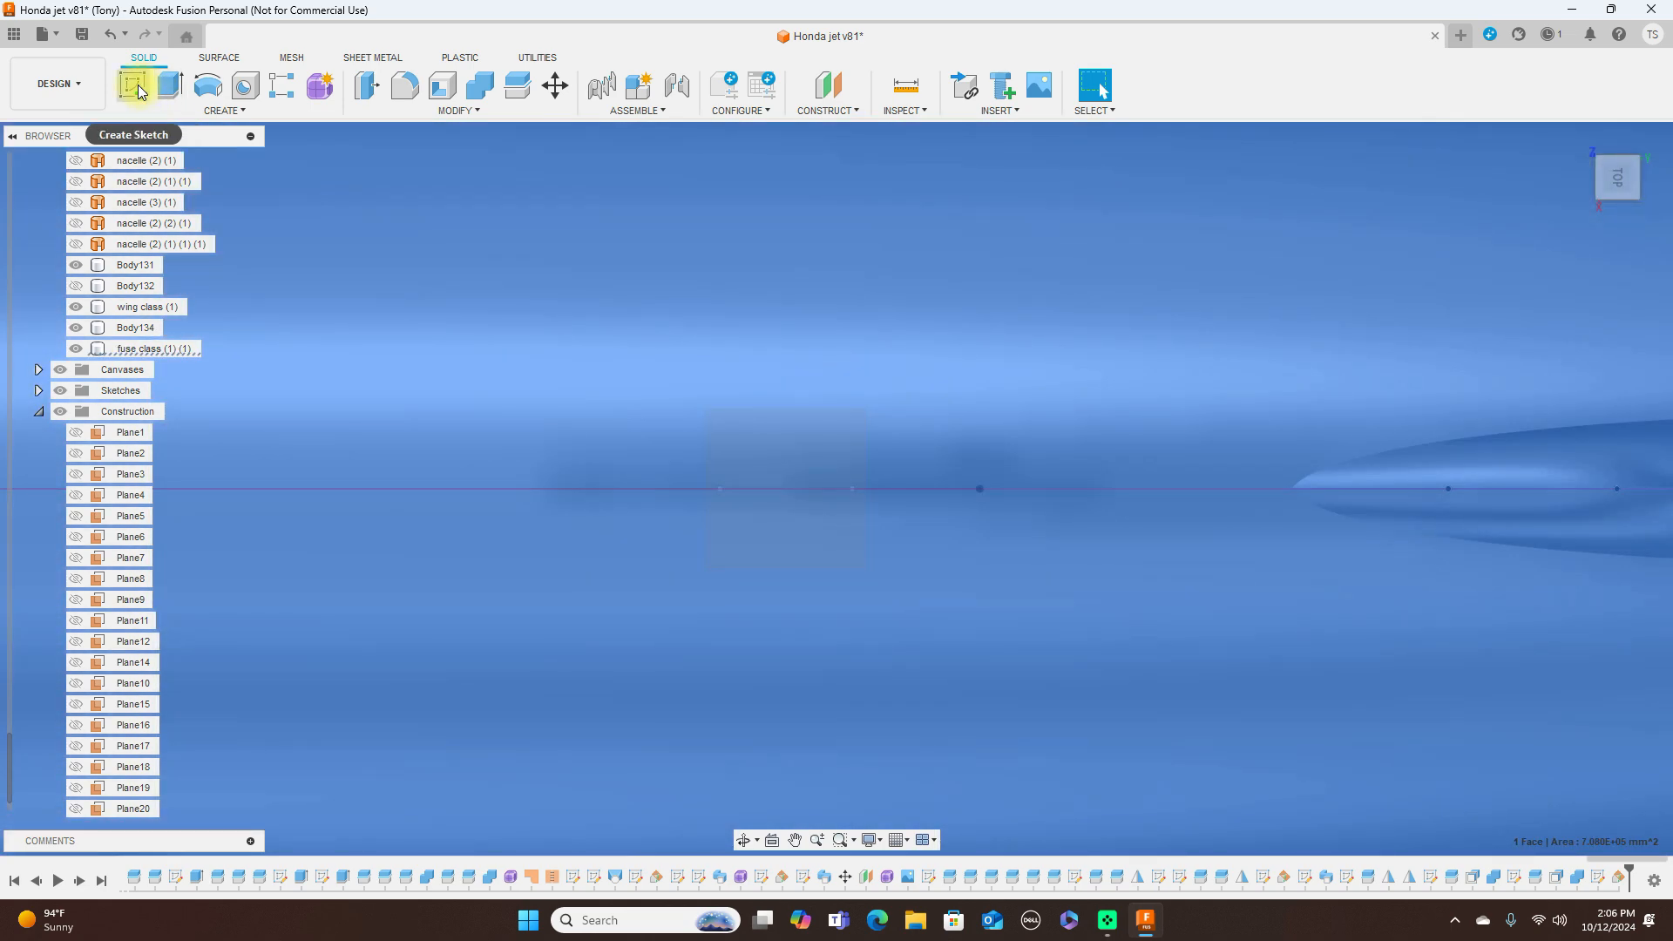
left_click(138, 85)
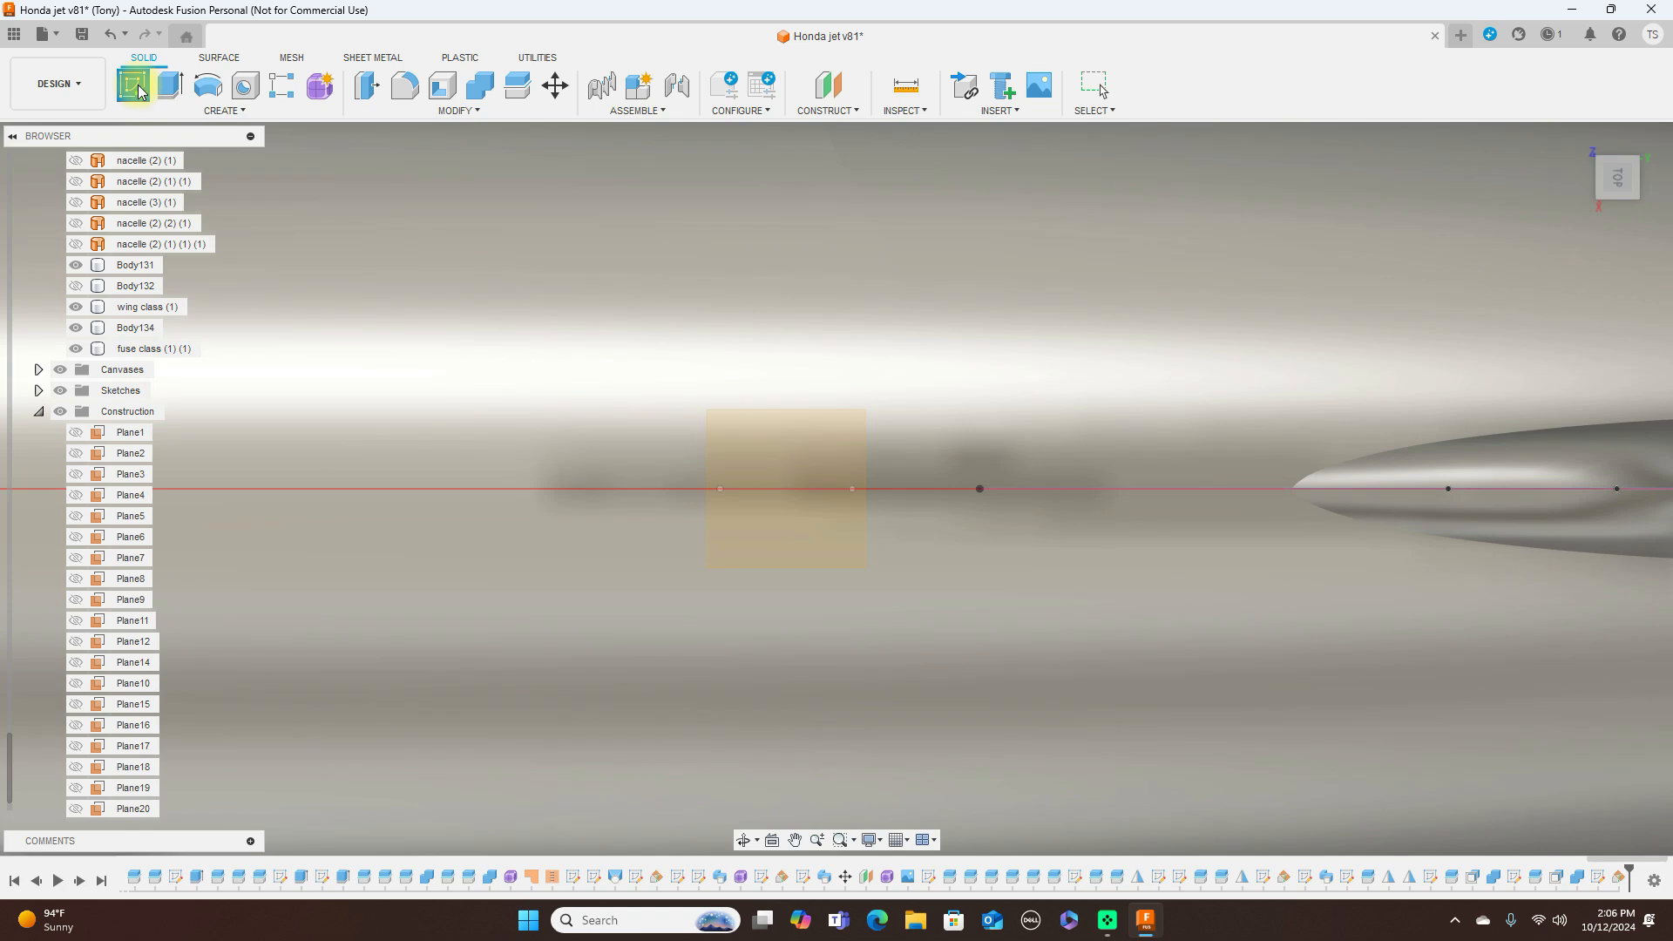
left_click(780, 456)
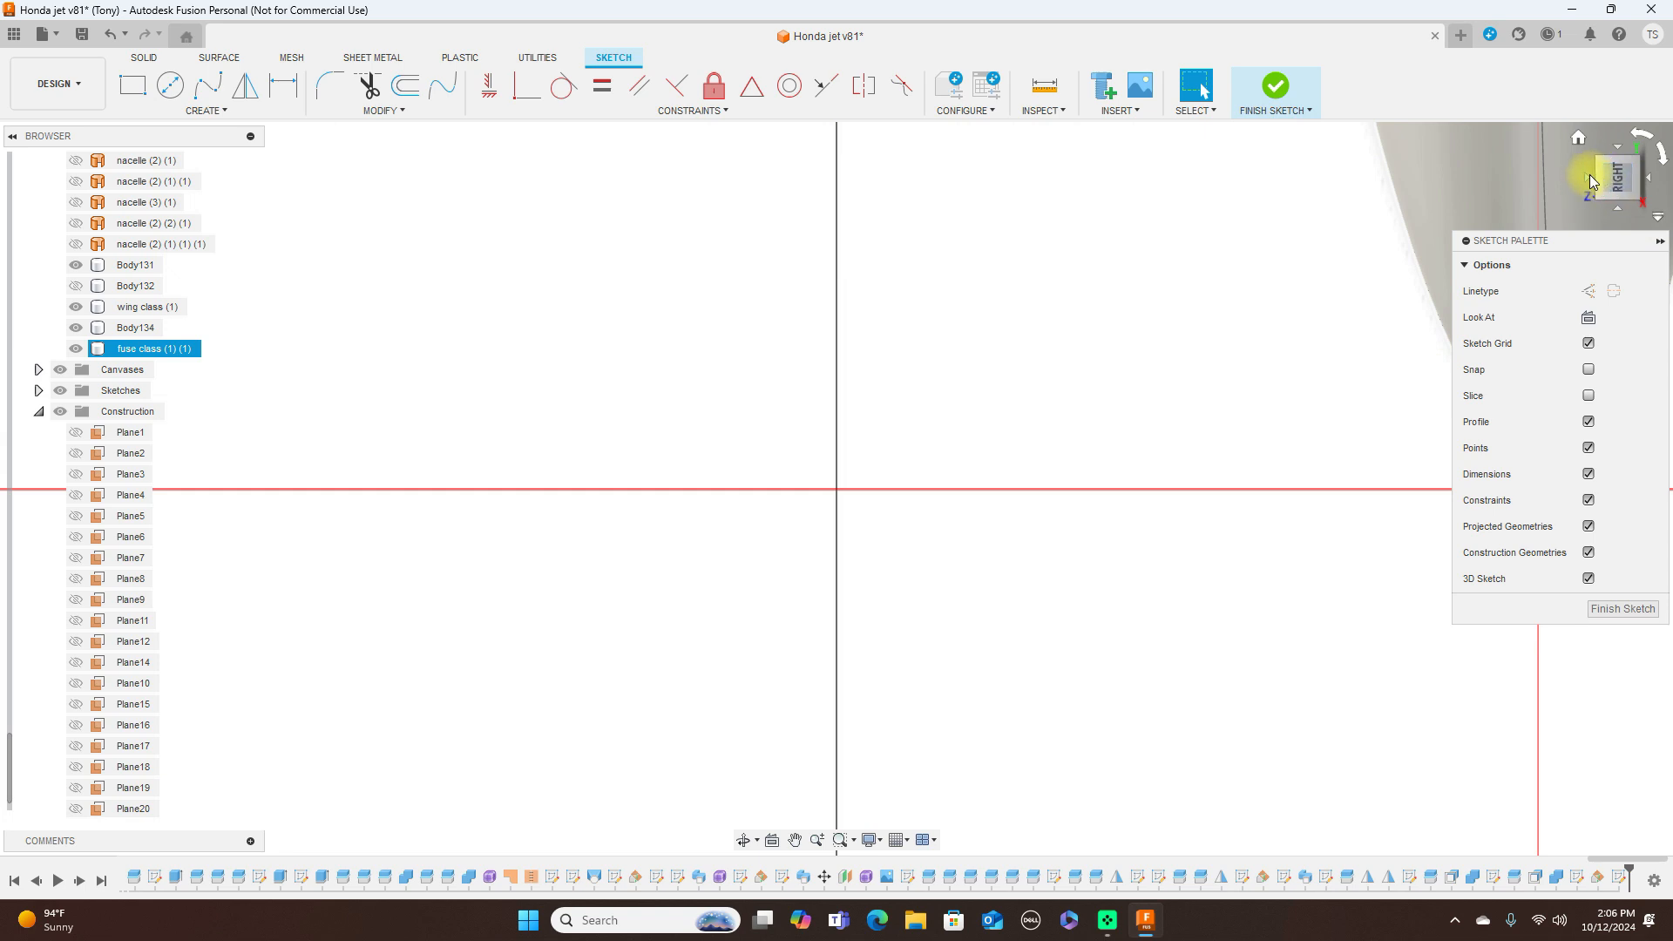
Examine the antenna base line's location on the aft fuselage from above and from an oblique side angle
left_click(1589, 176)
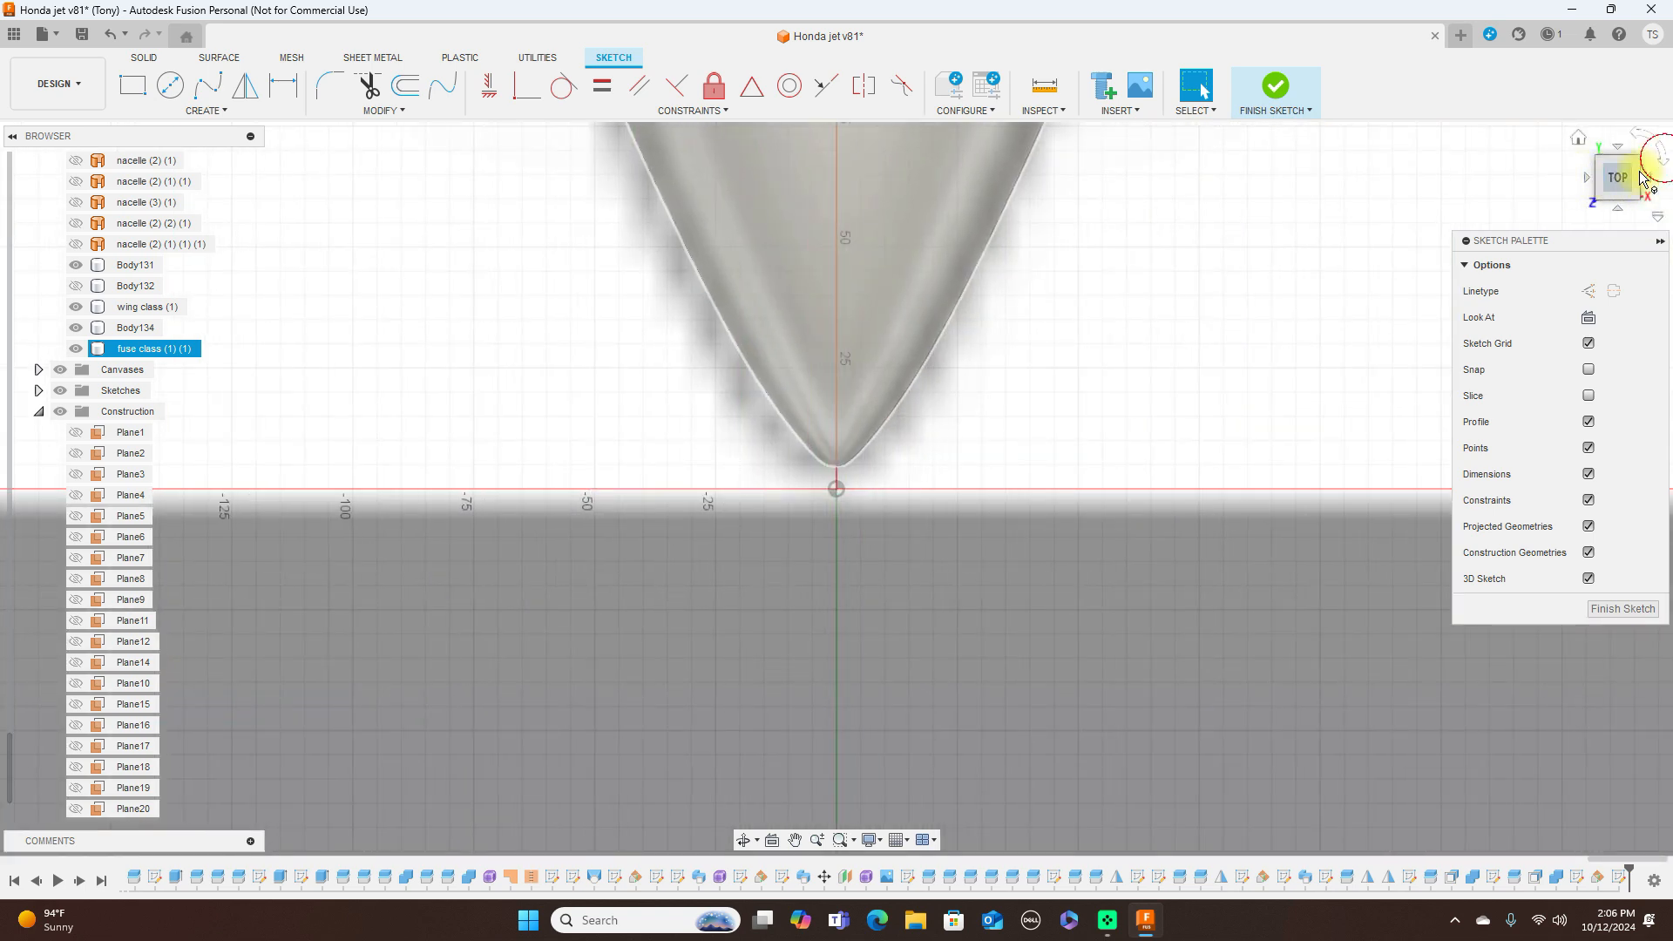
left_click(1643, 178)
middle_click_drag(916, 576, 441, 564)
scroll(1515, 631, "down", 4)
middle_click_drag(1486, 718, 870, 654)
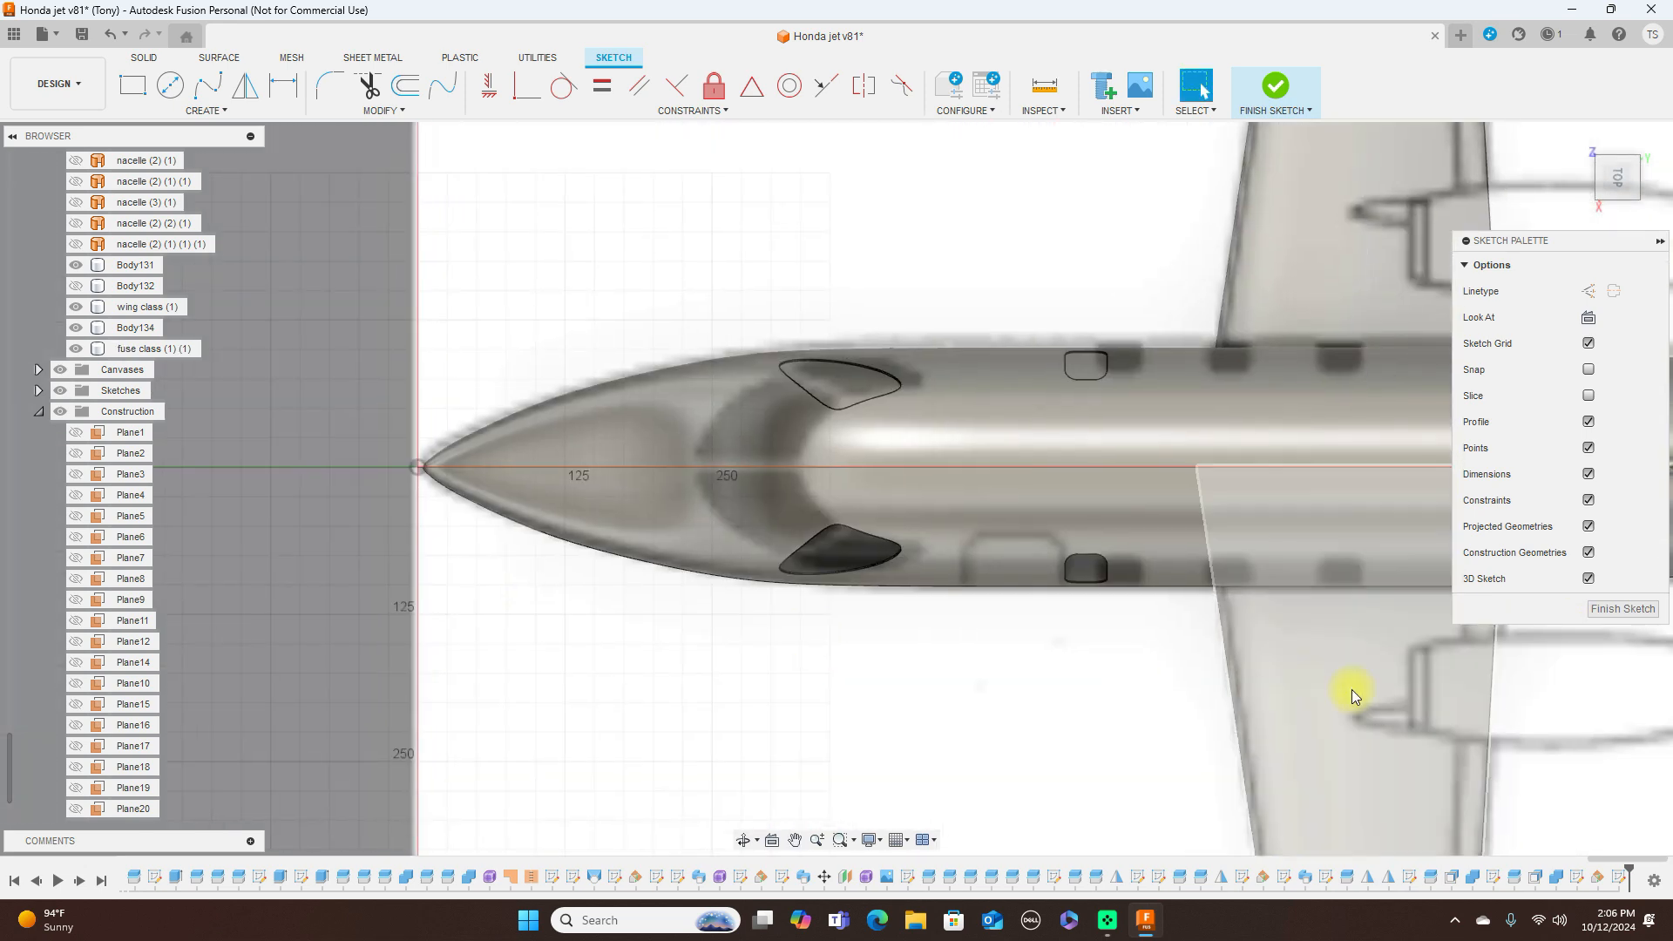
middle_click_drag(1483, 697, 929, 652)
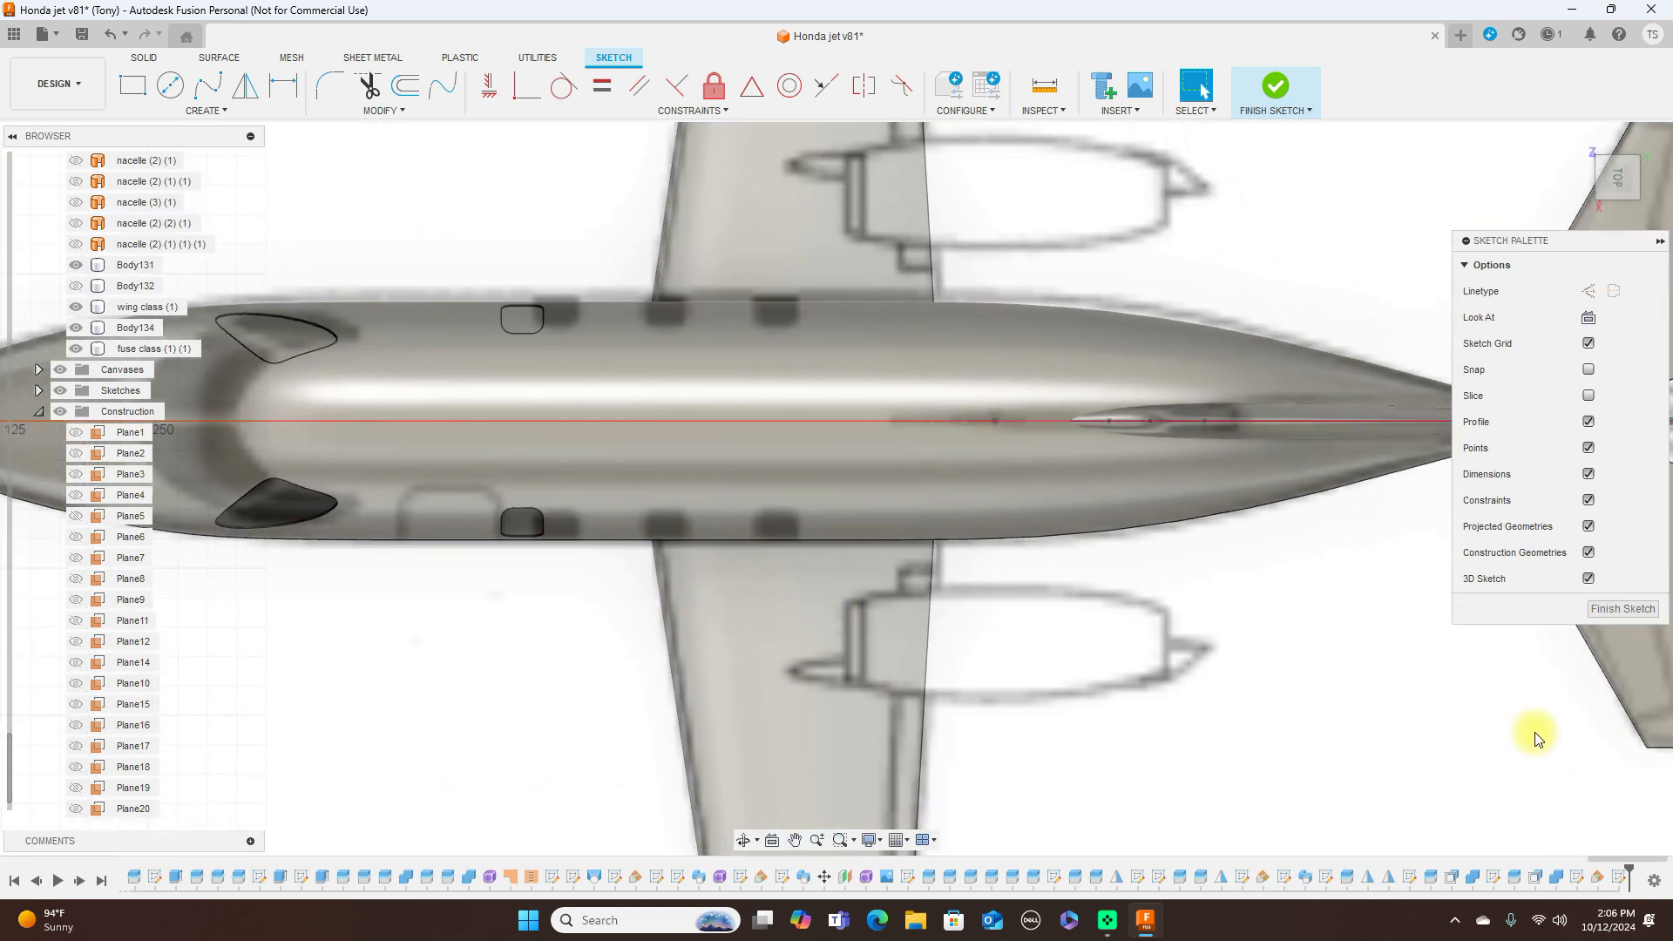
middle_click_drag(1462, 696, 1319, 696)
scroll(1191, 687, "up", 4)
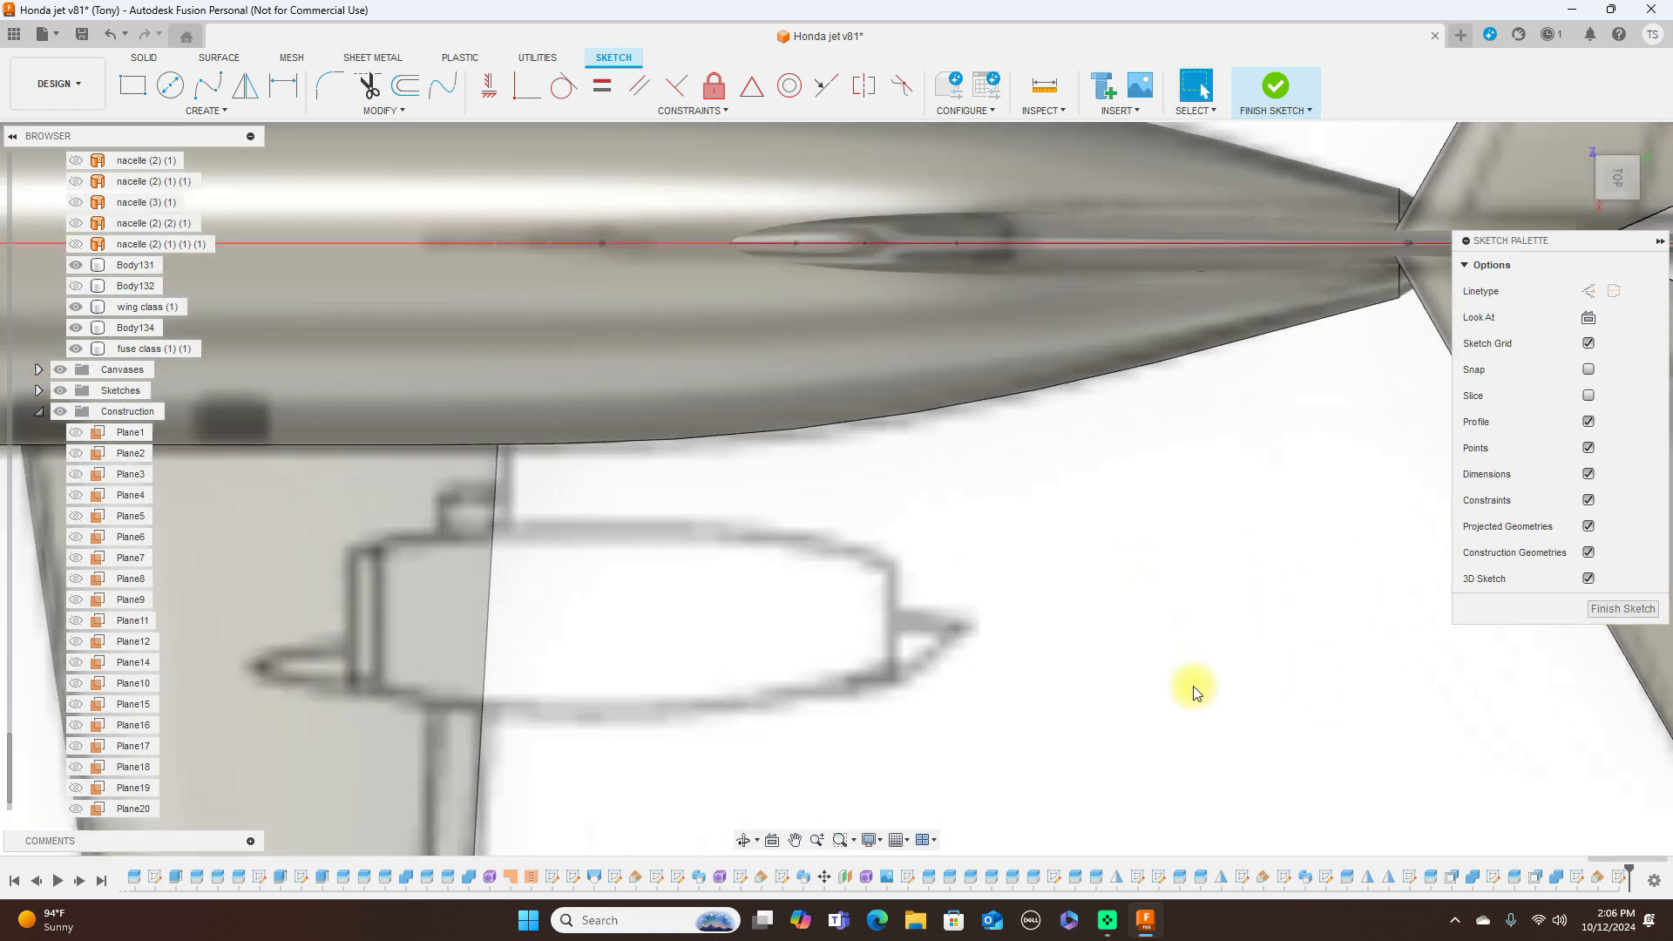
middle_click_drag(814, 578, 1082, 639)
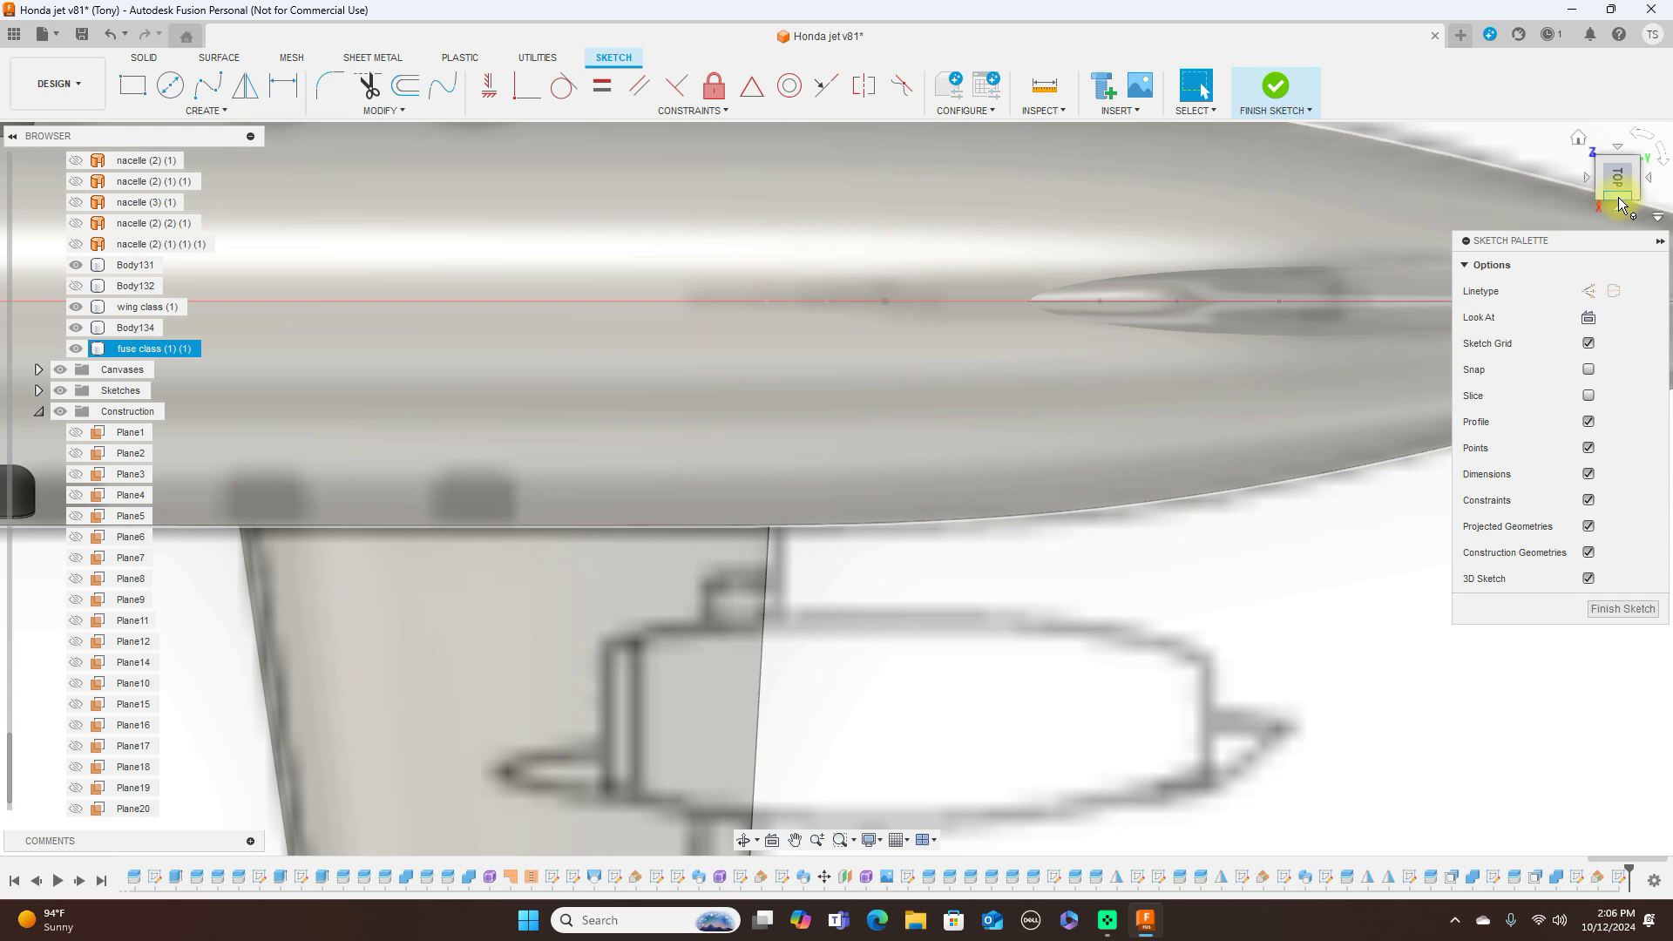
left_click_drag(1619, 197, 1375, 240)
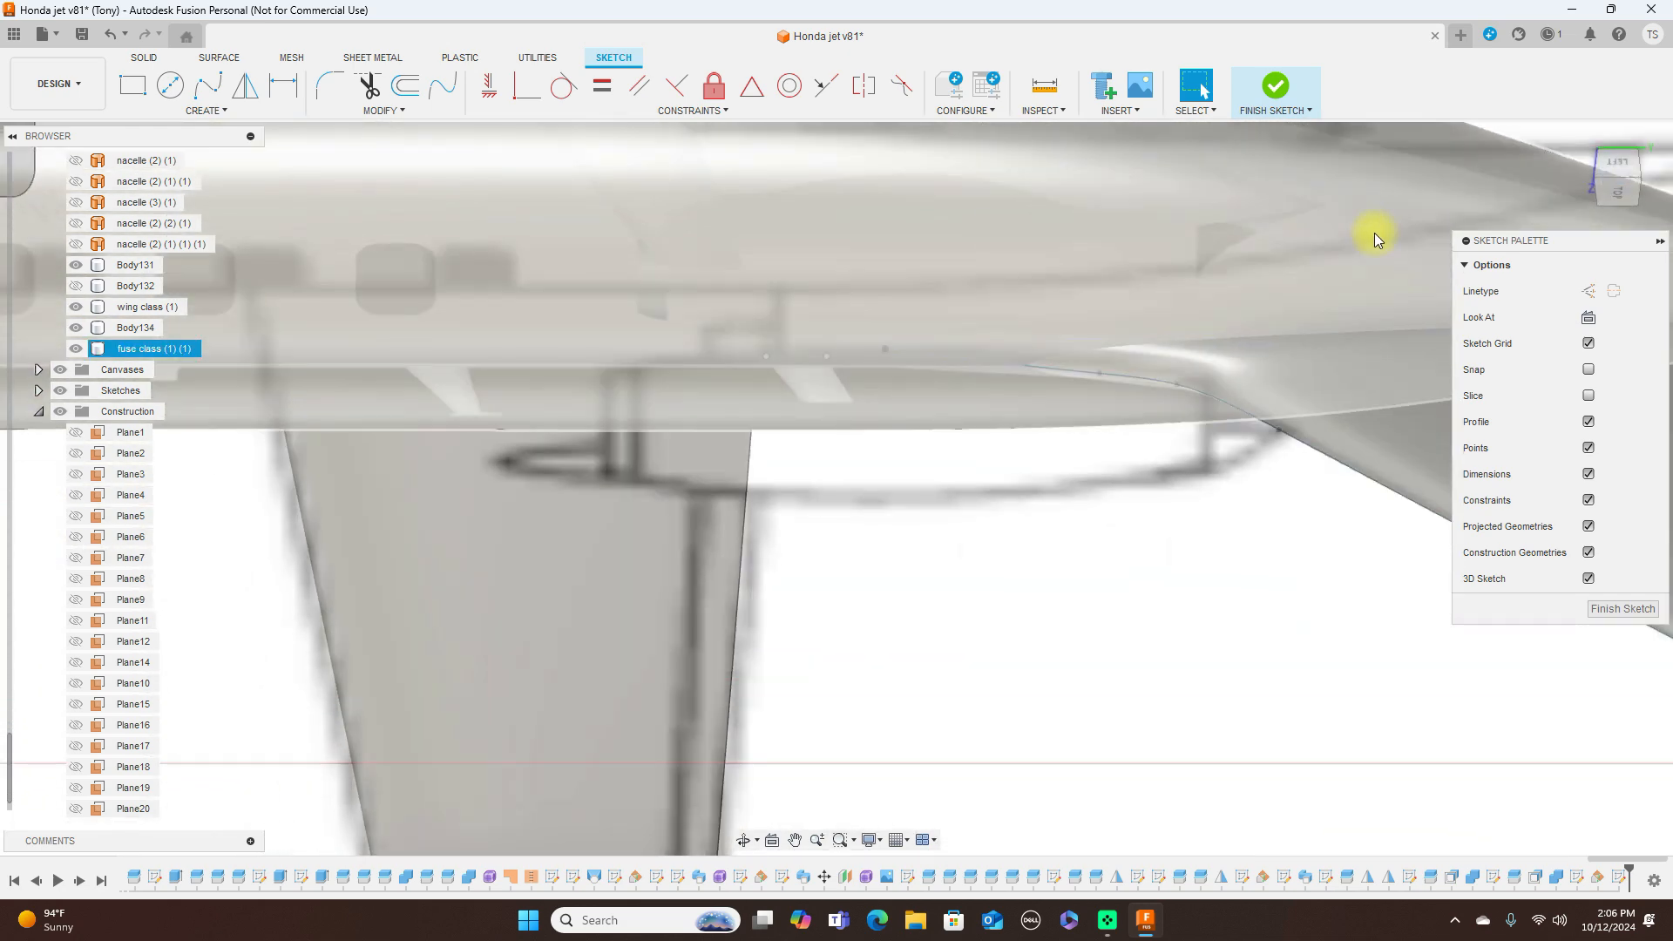
left_click(1615, 191)
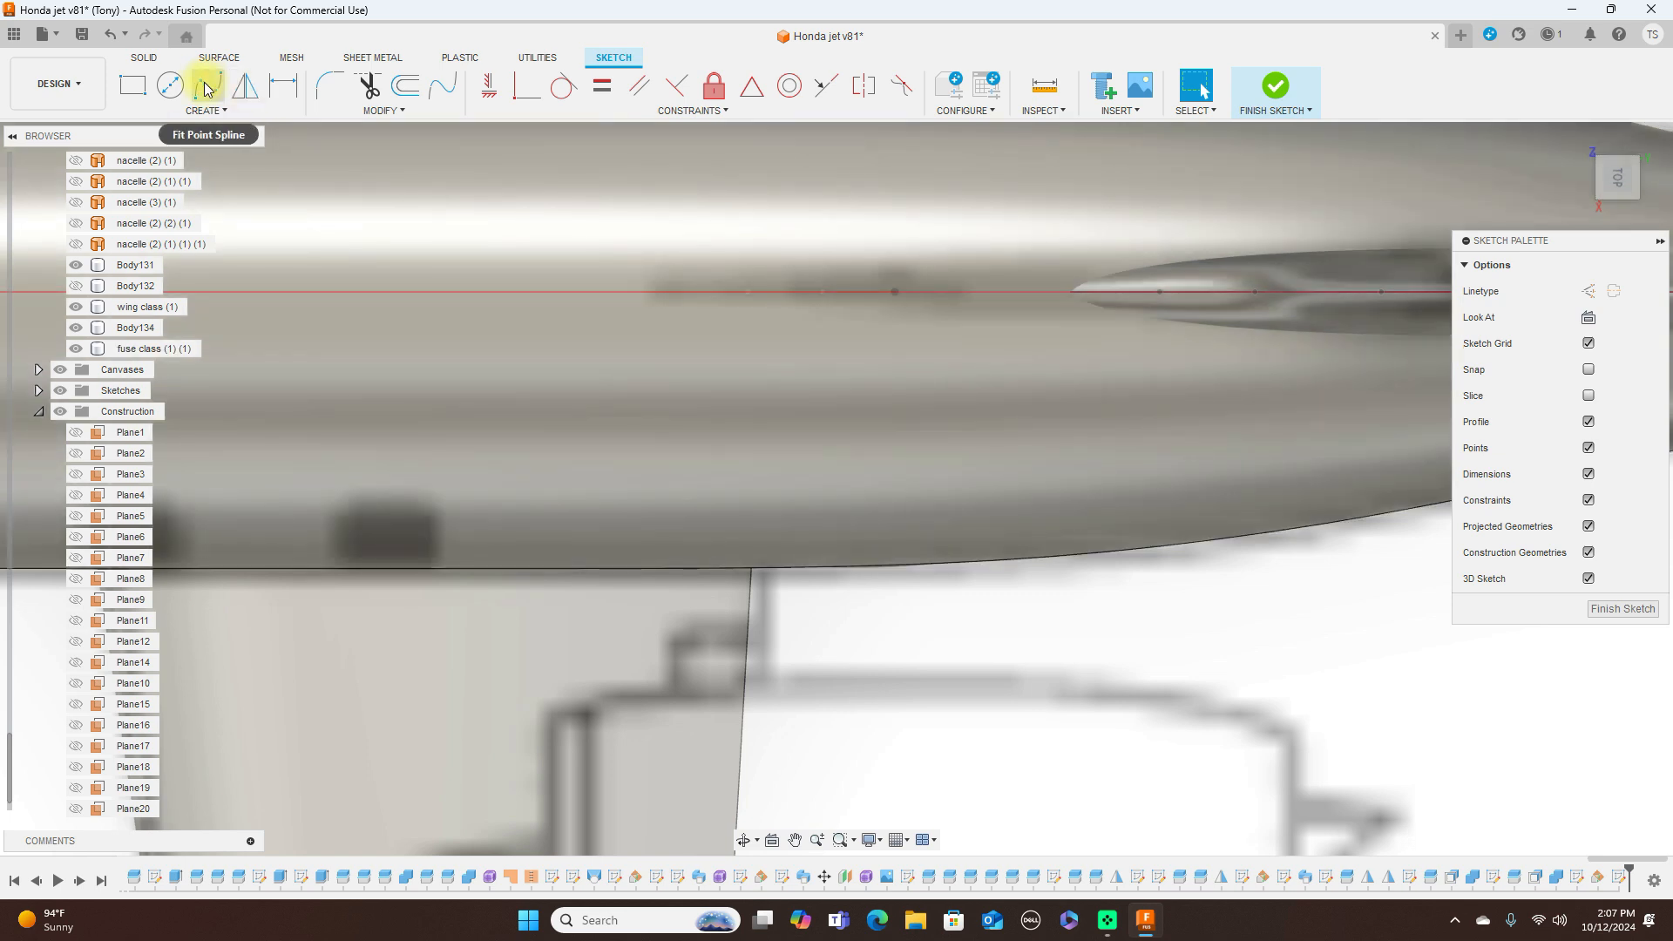
Draw a three-point fit point spline arching to one side of the centreline between the two ends of the antenna base line
left_click(207, 84)
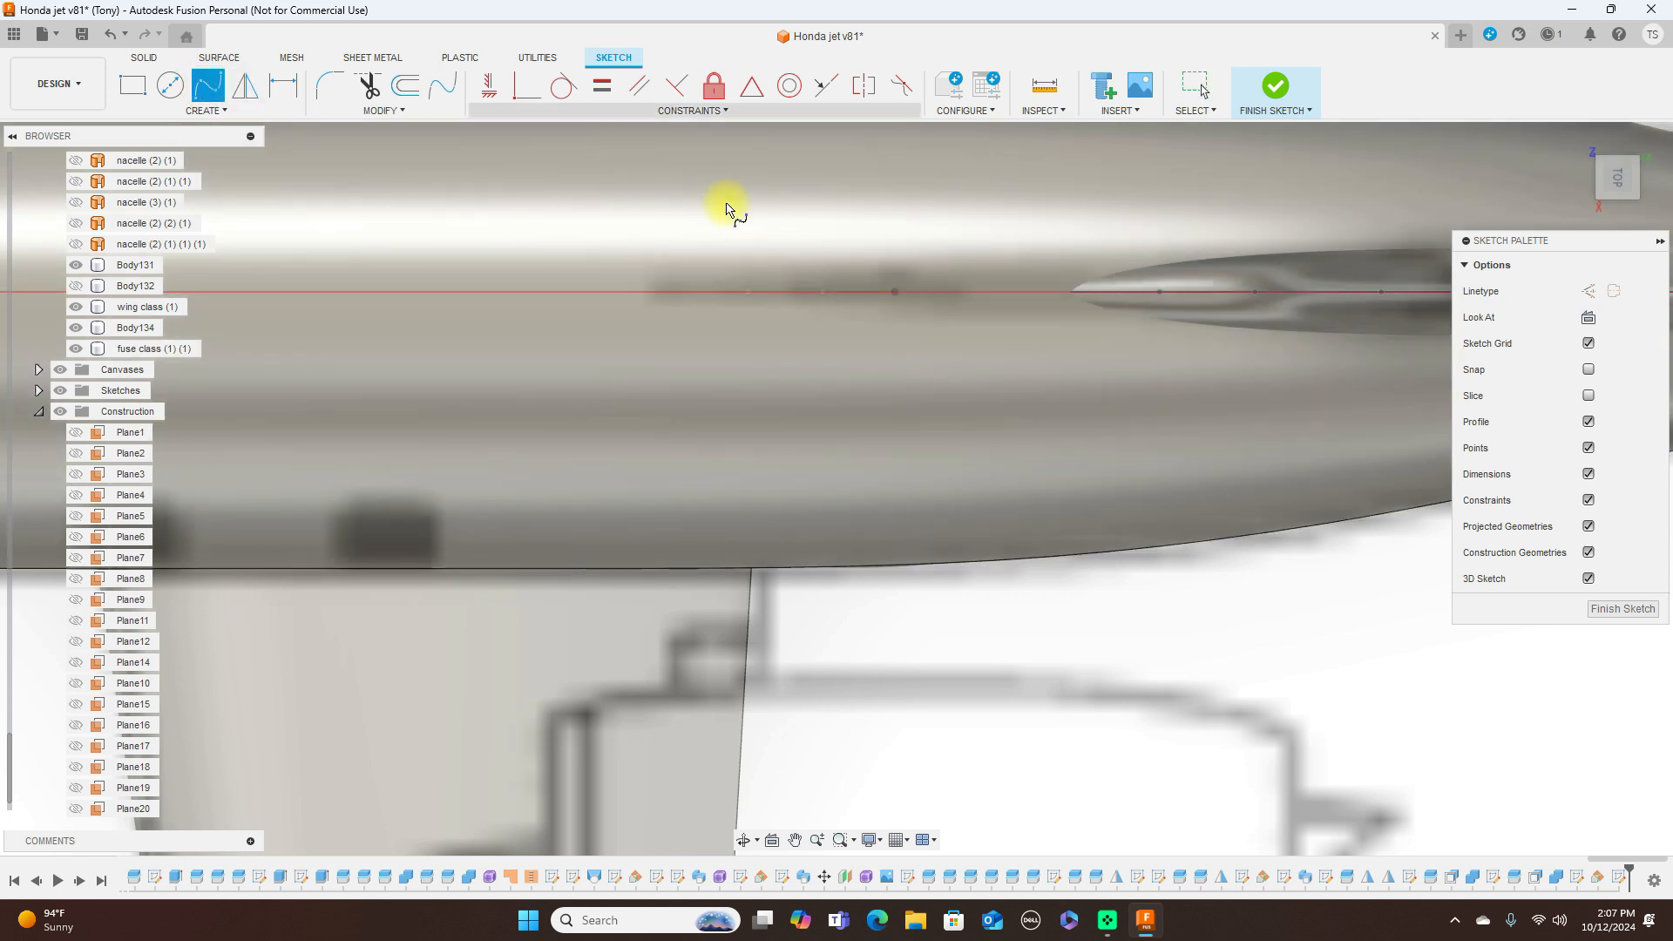
left_click(747, 292)
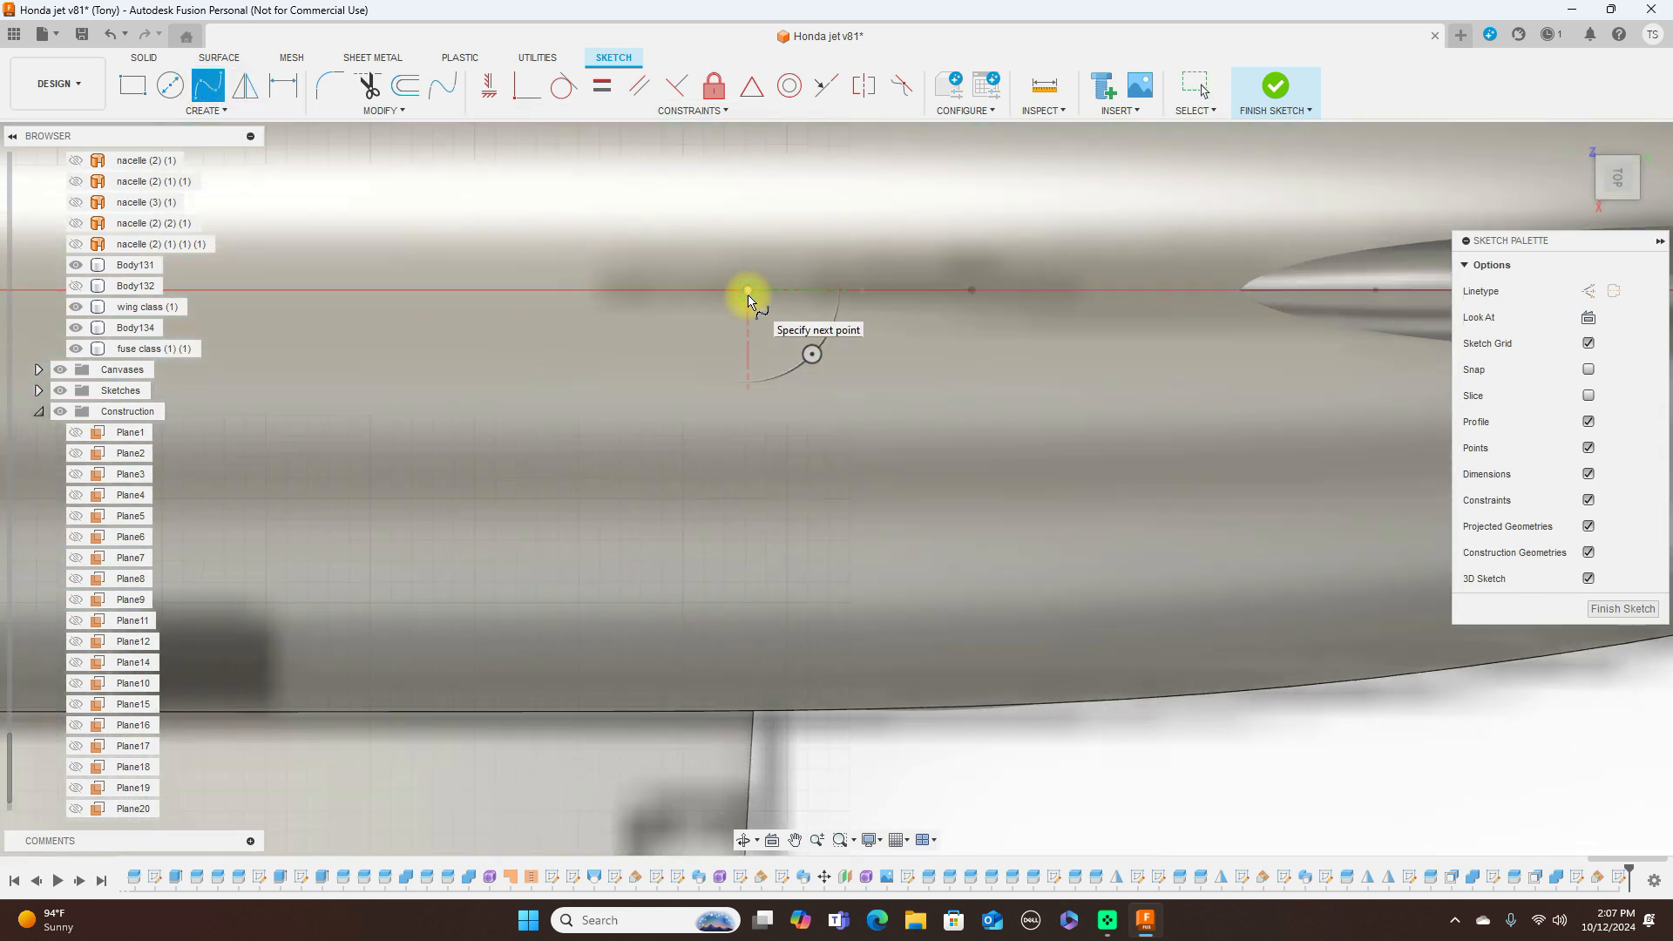
left_click(825, 274)
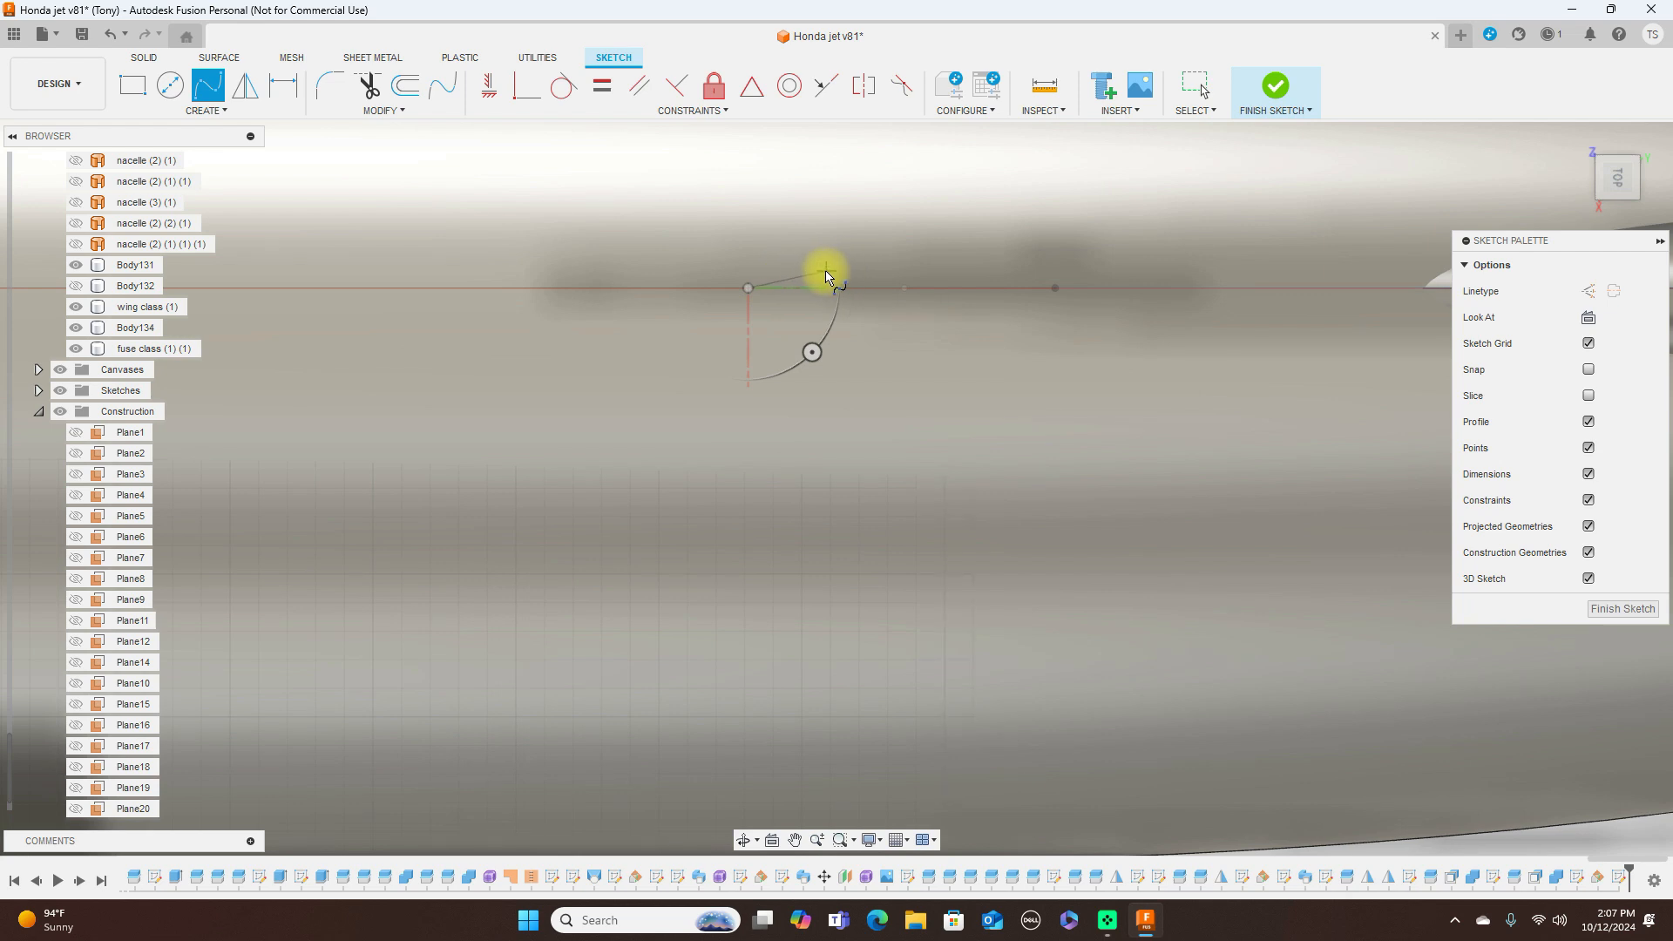
left_click(827, 271)
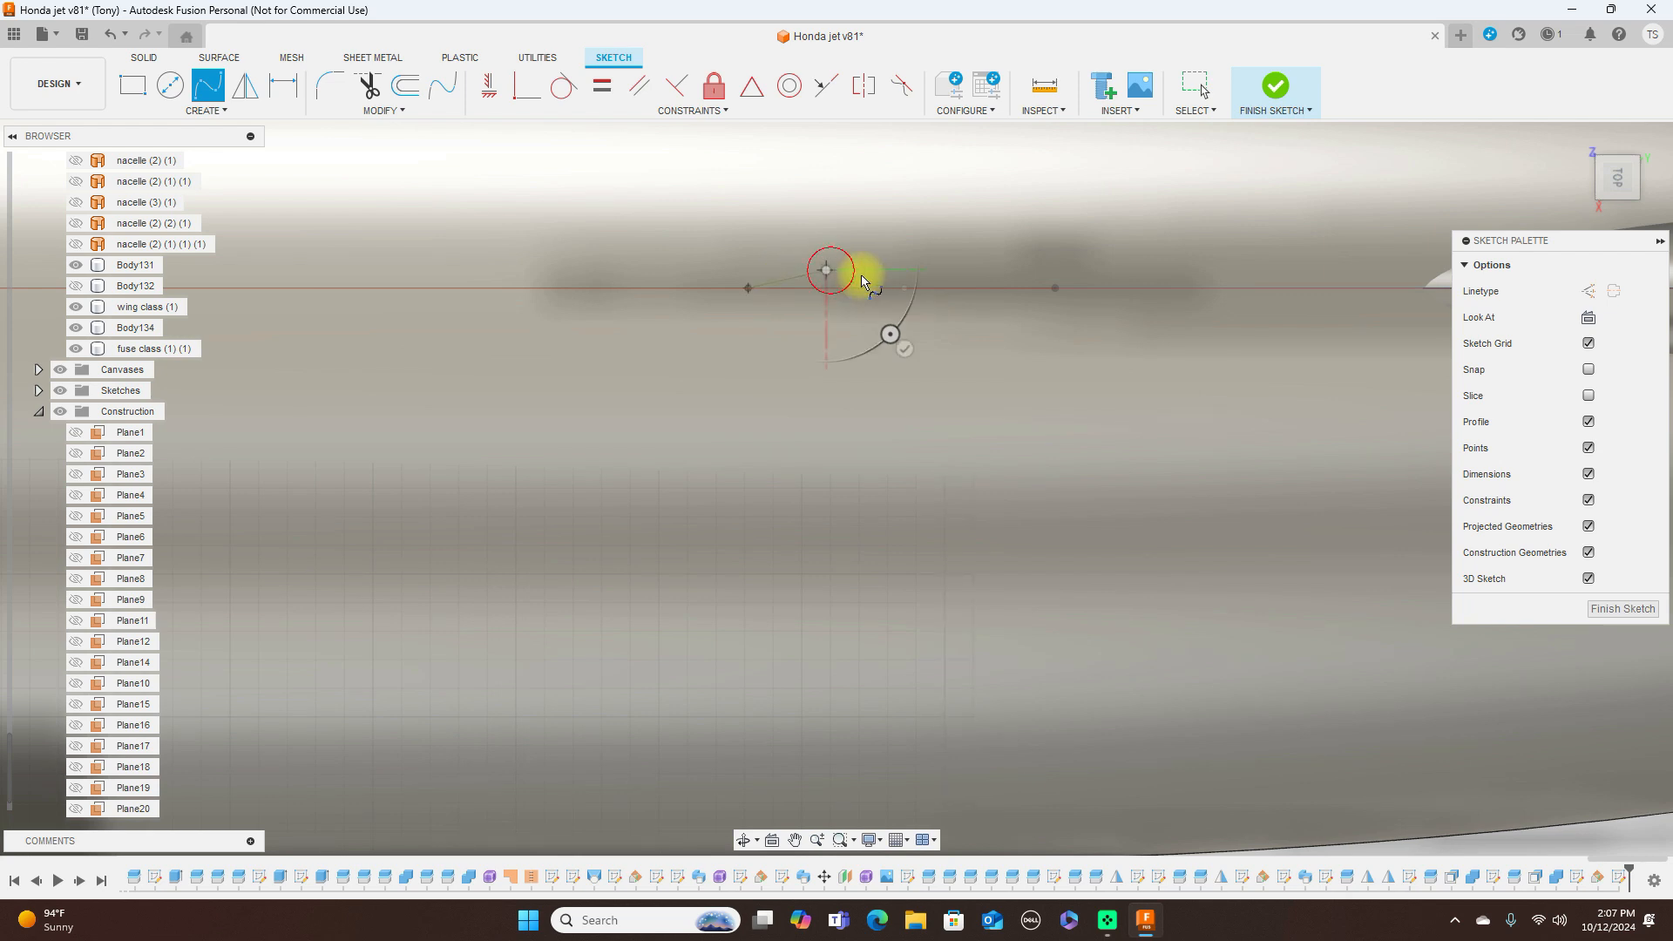
right_click(909, 290)
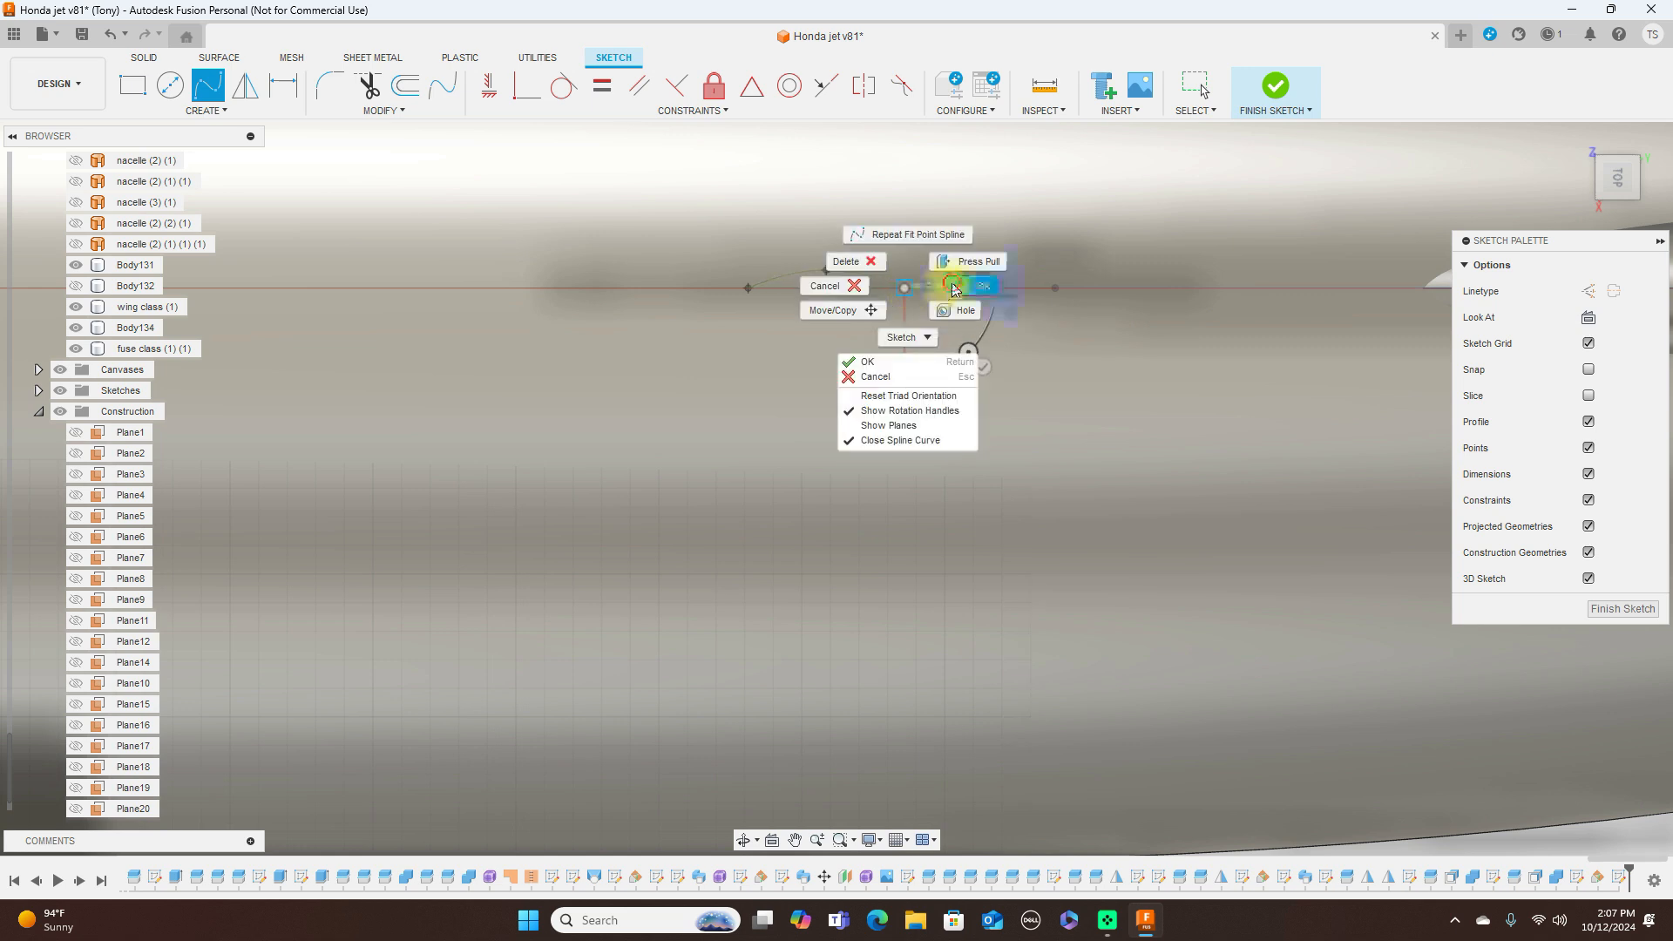
left_click(938, 292)
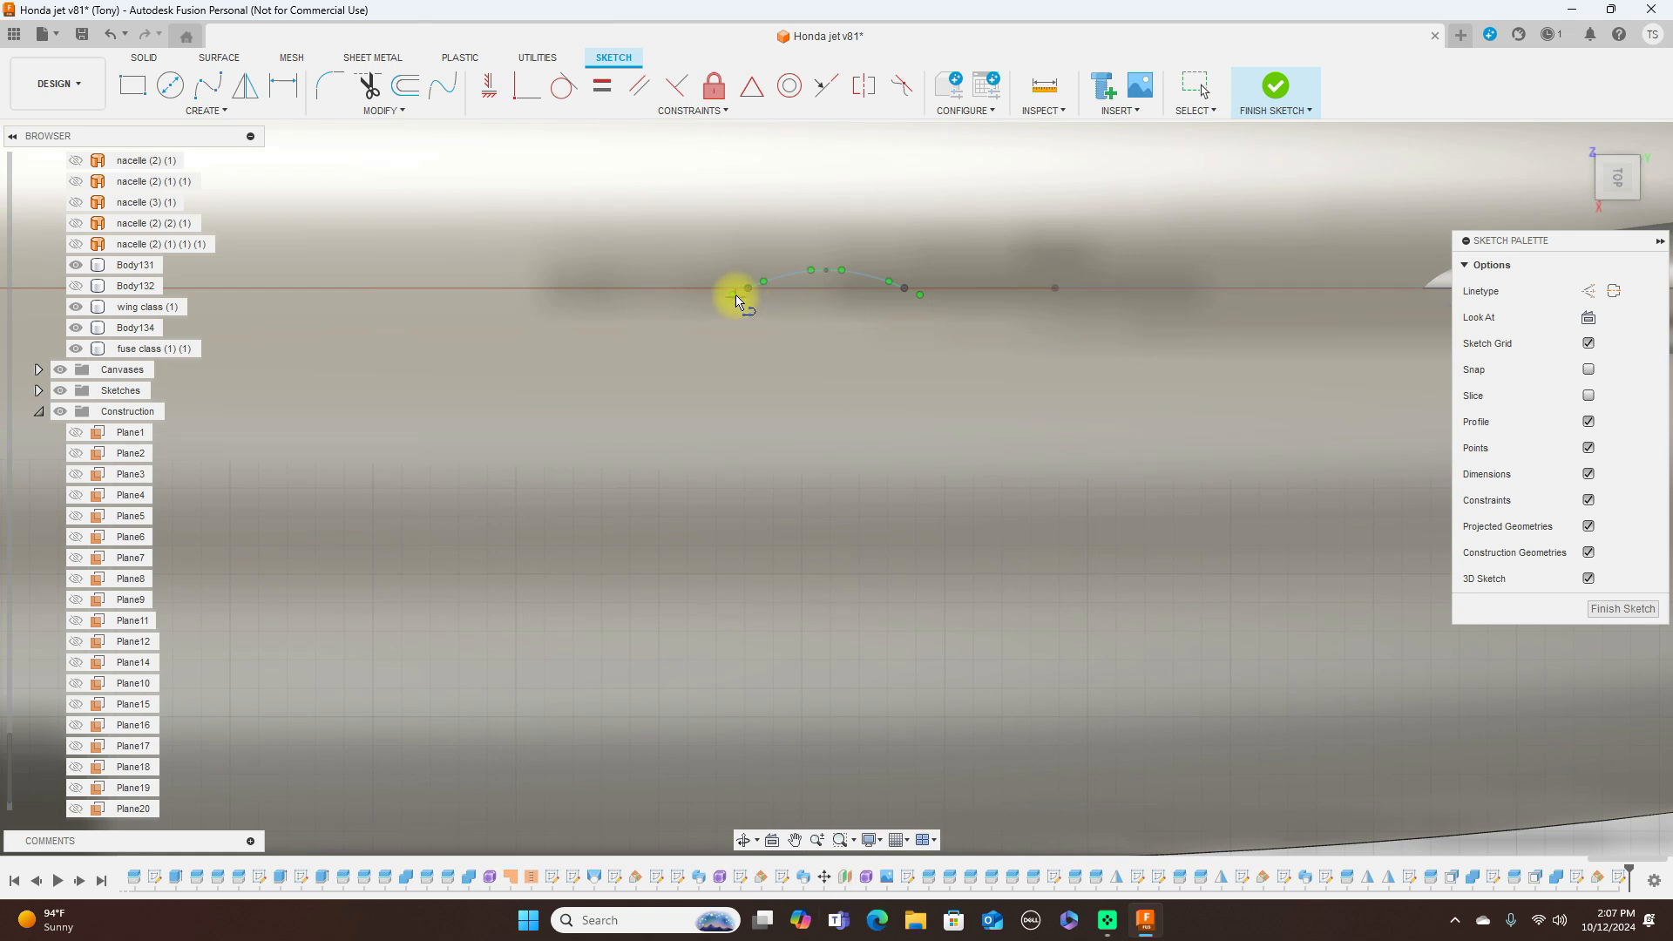
Draw a straight line along the centreline joining the two ends of the arched antenna spline
left_click(750, 288)
left_click(907, 287)
right_click(907, 290)
left_click(959, 281)
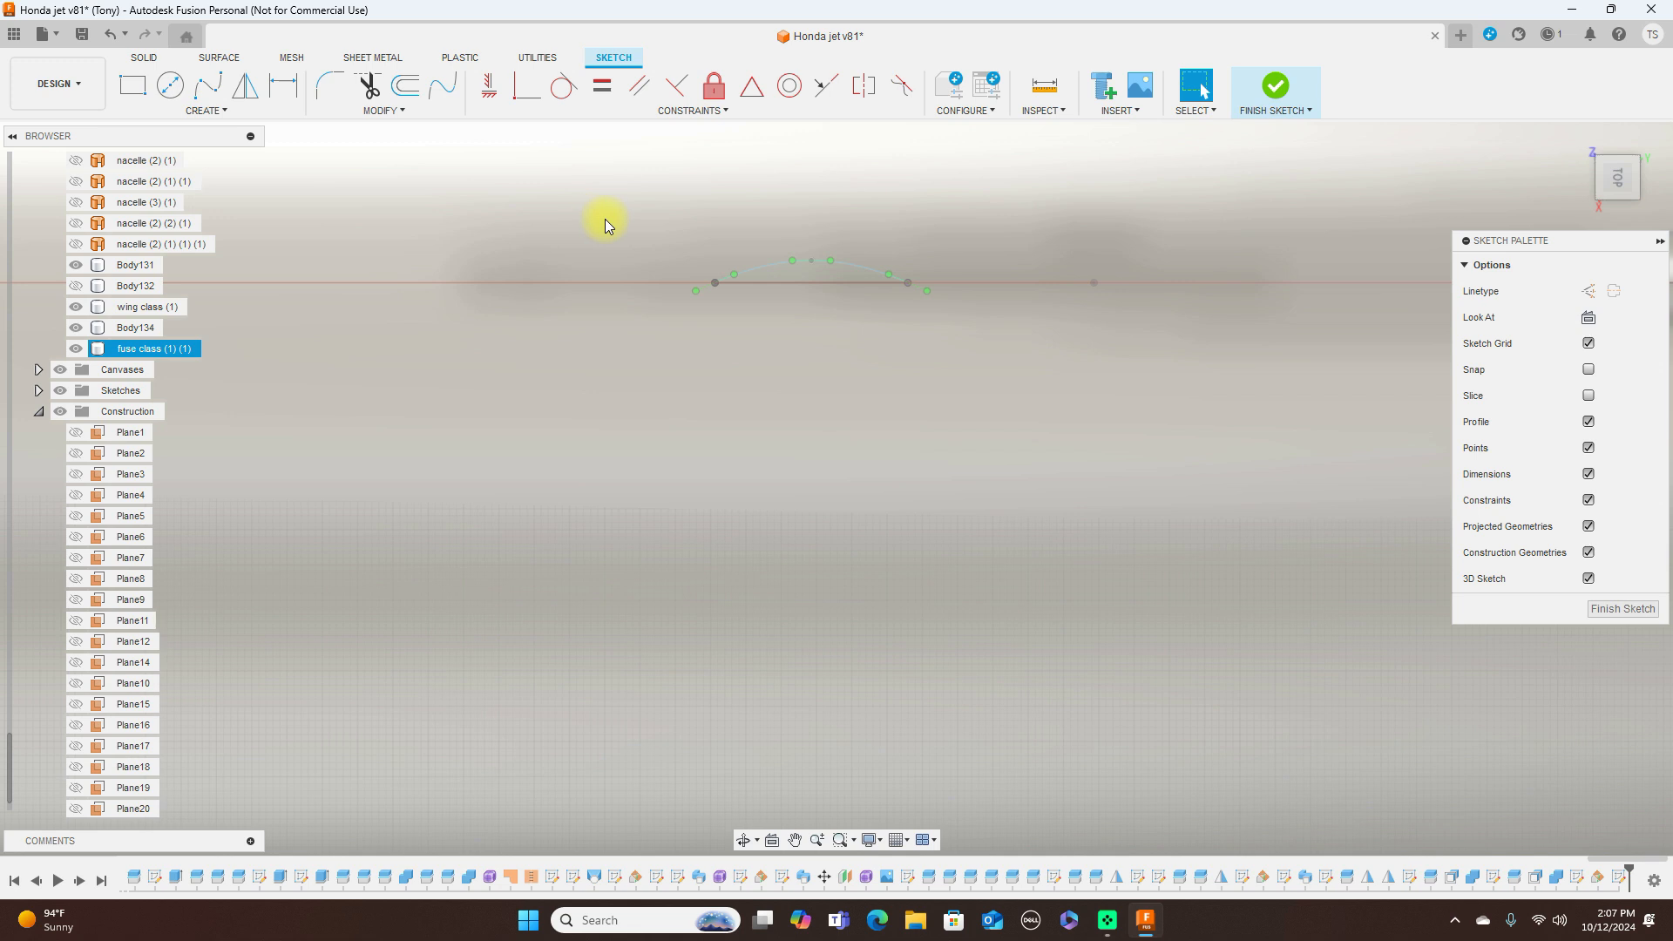
Mirror the arched spline about the antenna base line to form a symmetric lens-shaped profile, and finish the sketch
scroll(805, 317, "up", 3)
scroll(806, 317, "down", 2)
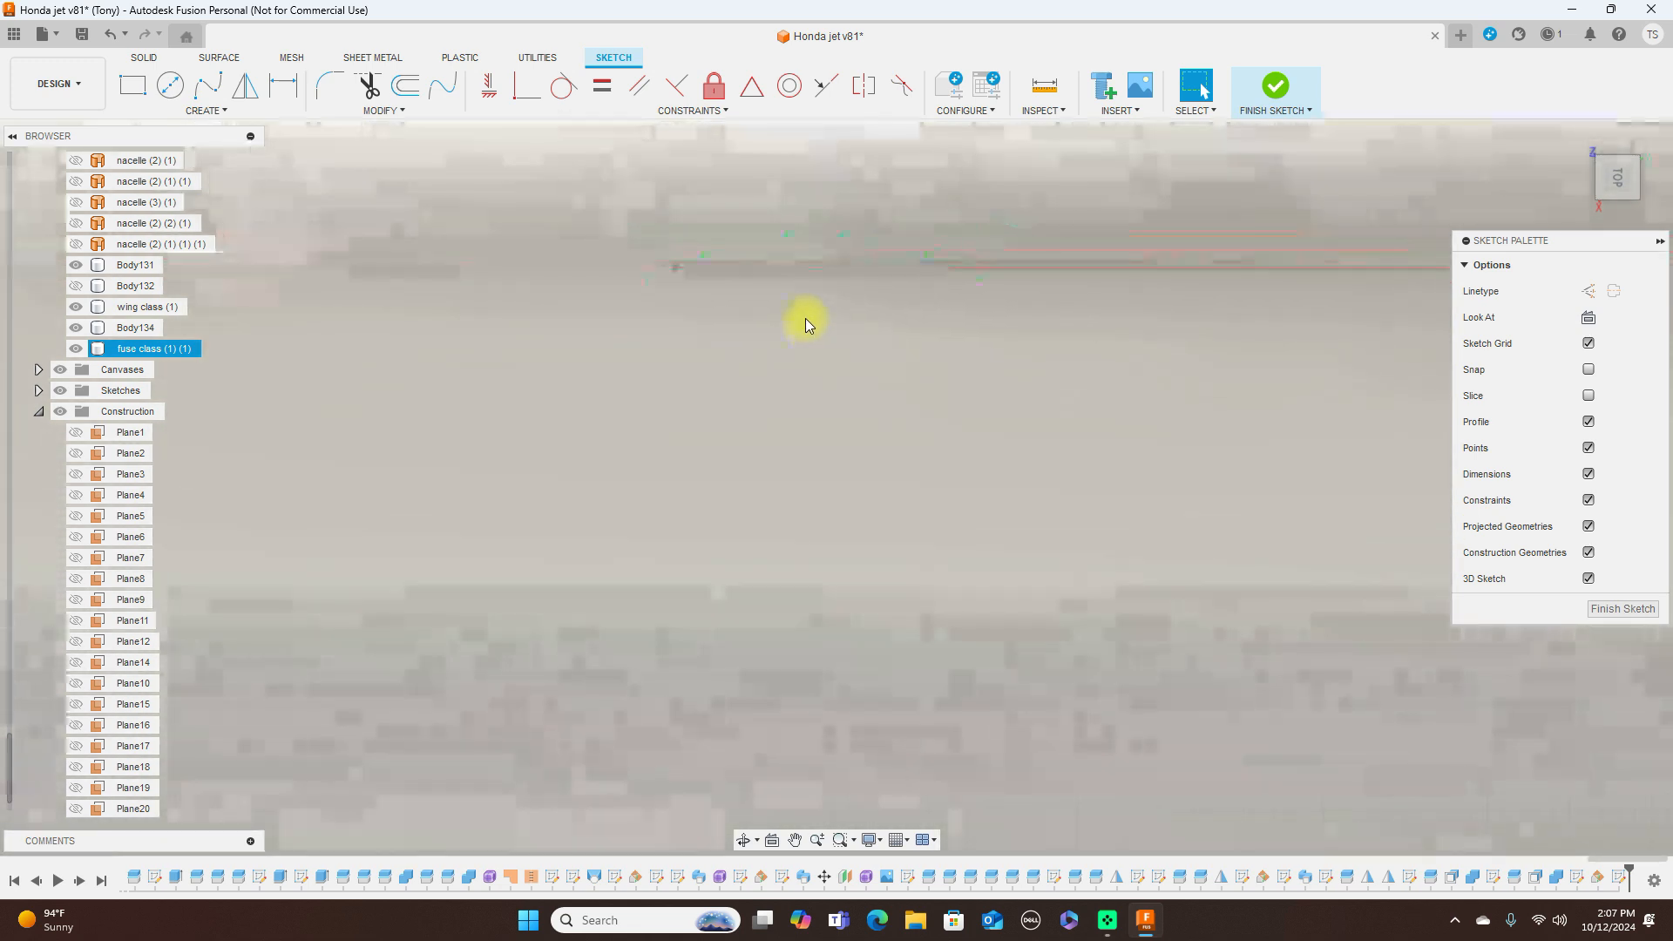
left_click(245, 85)
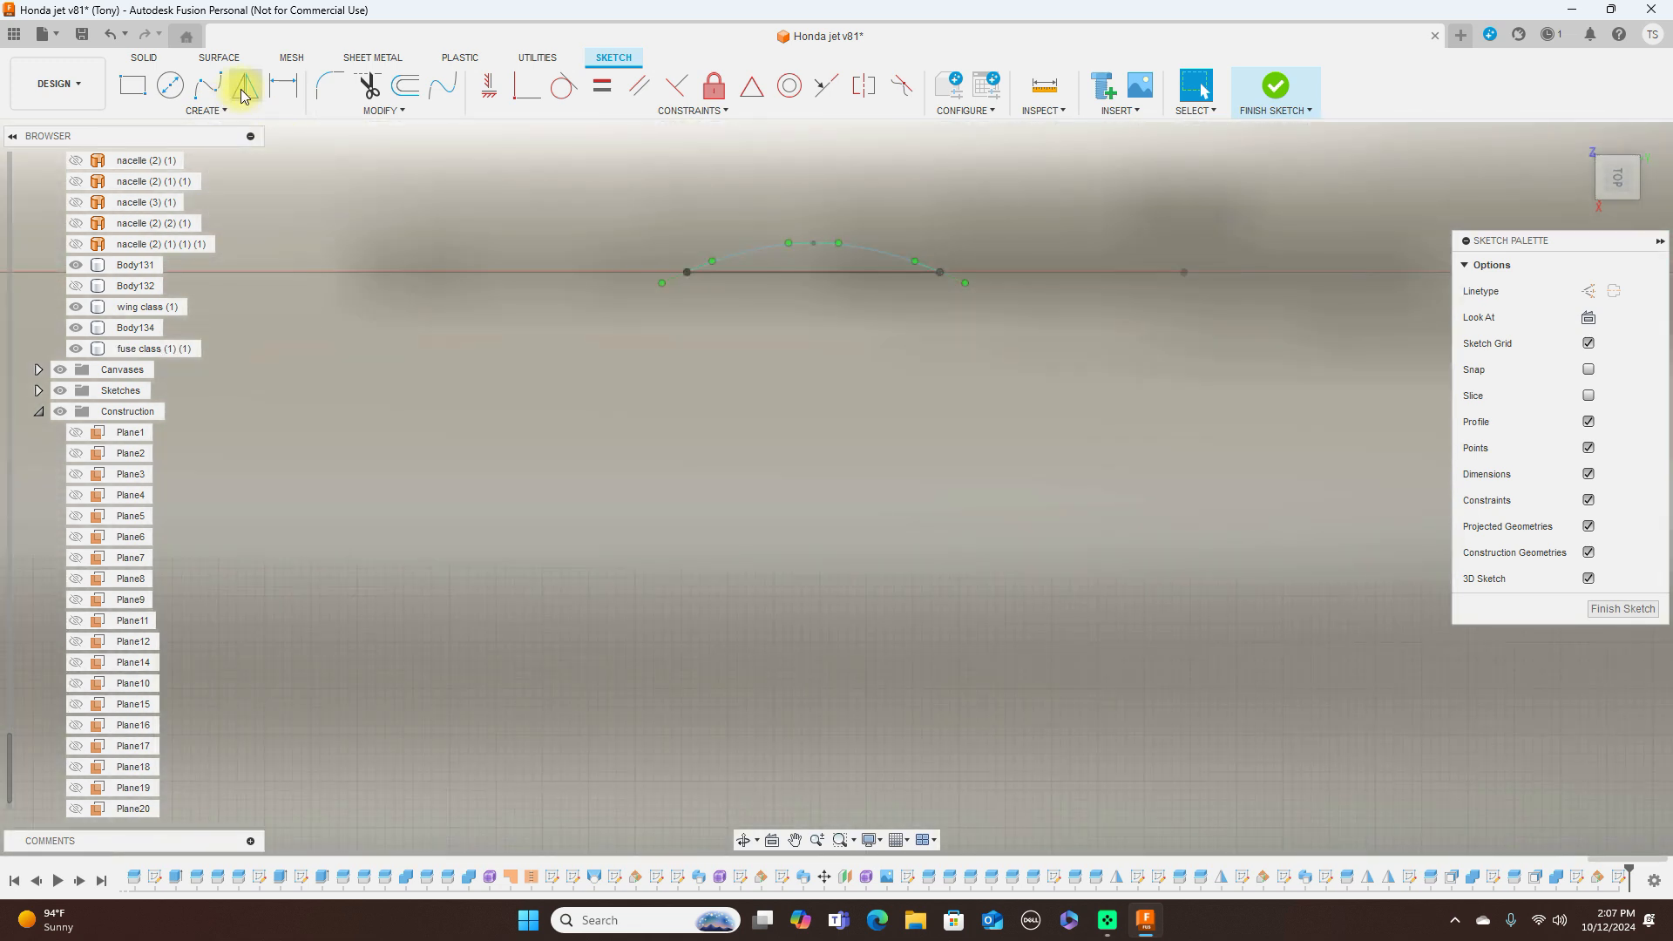
left_click(760, 249)
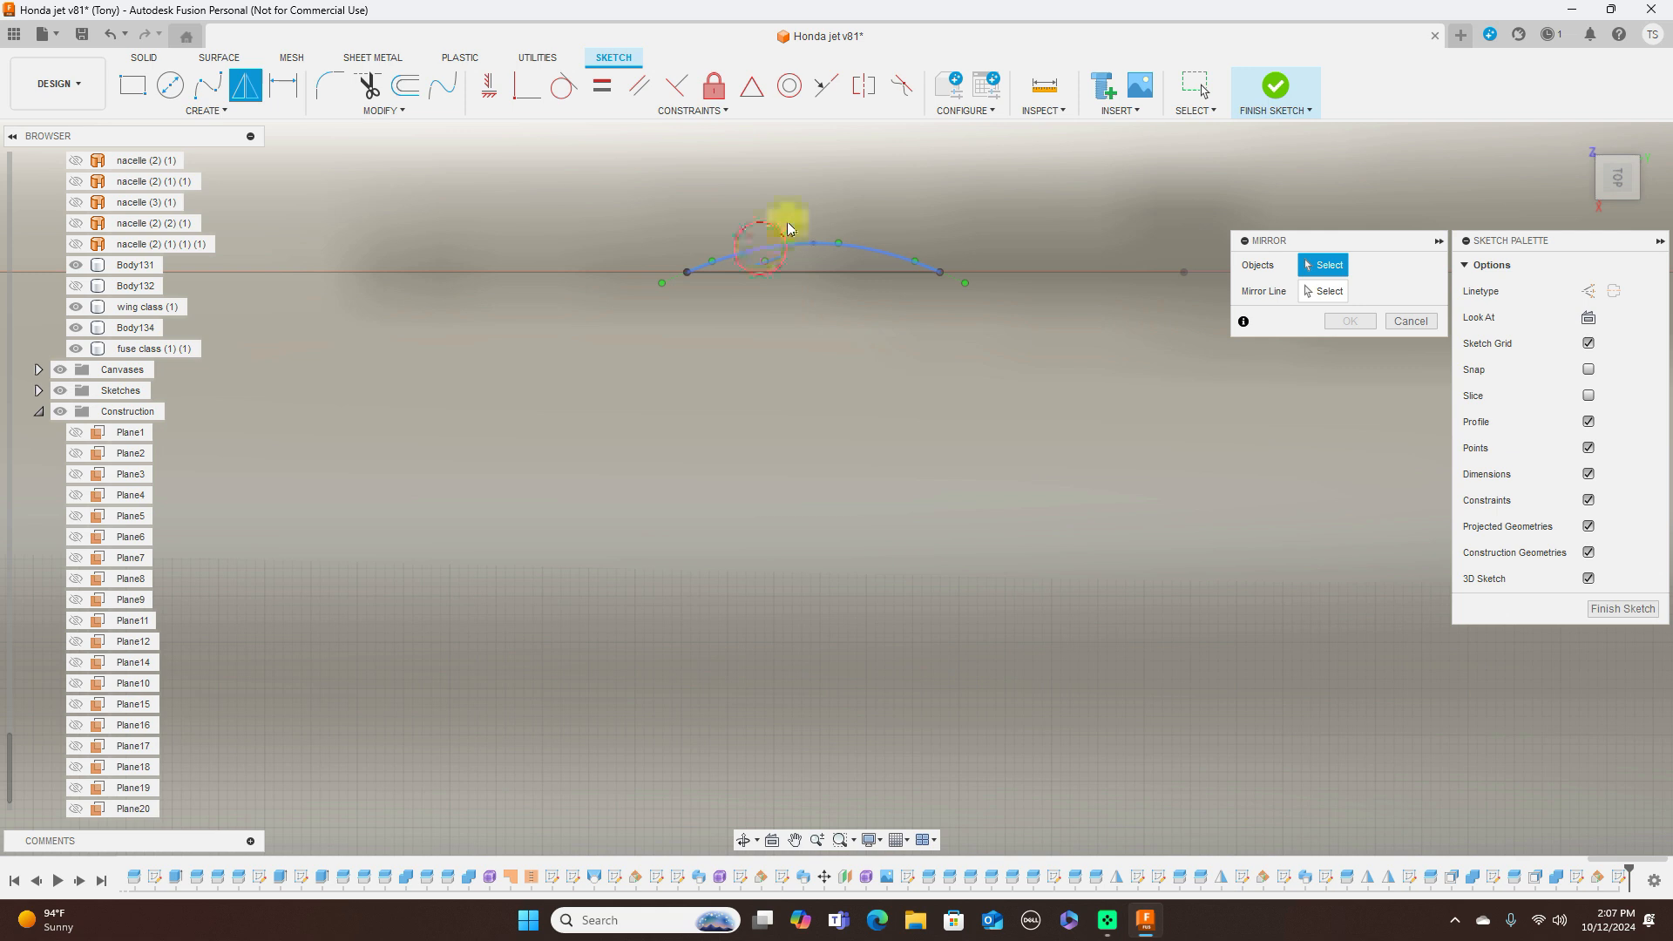
left_click(1341, 290)
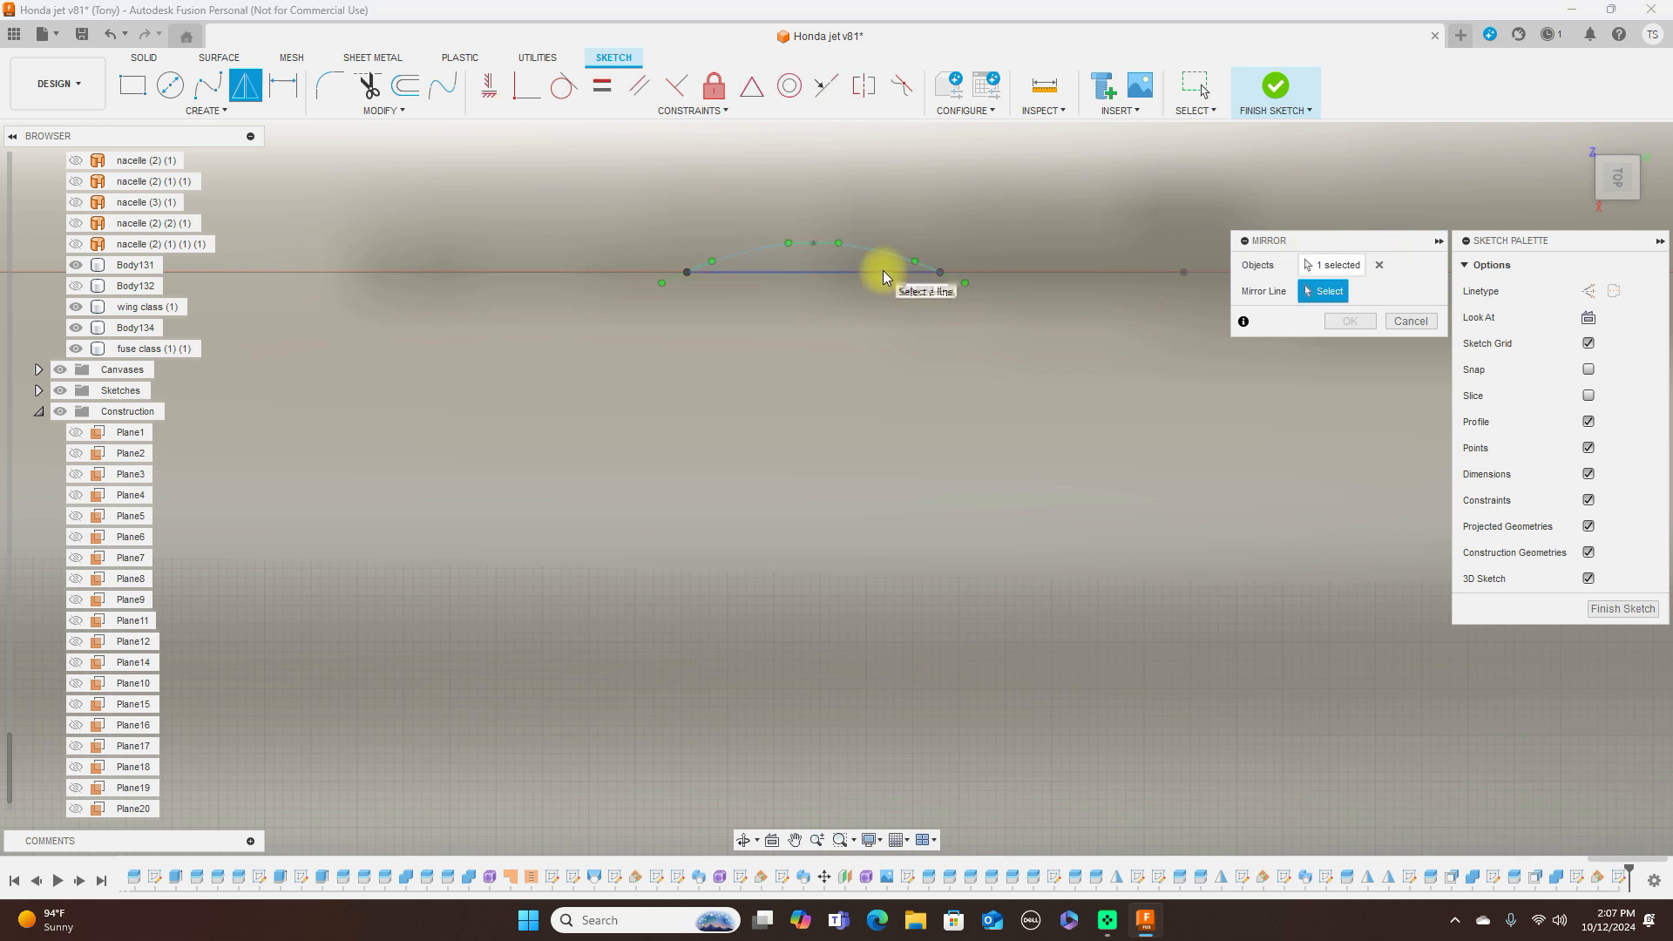
left_click(884, 273)
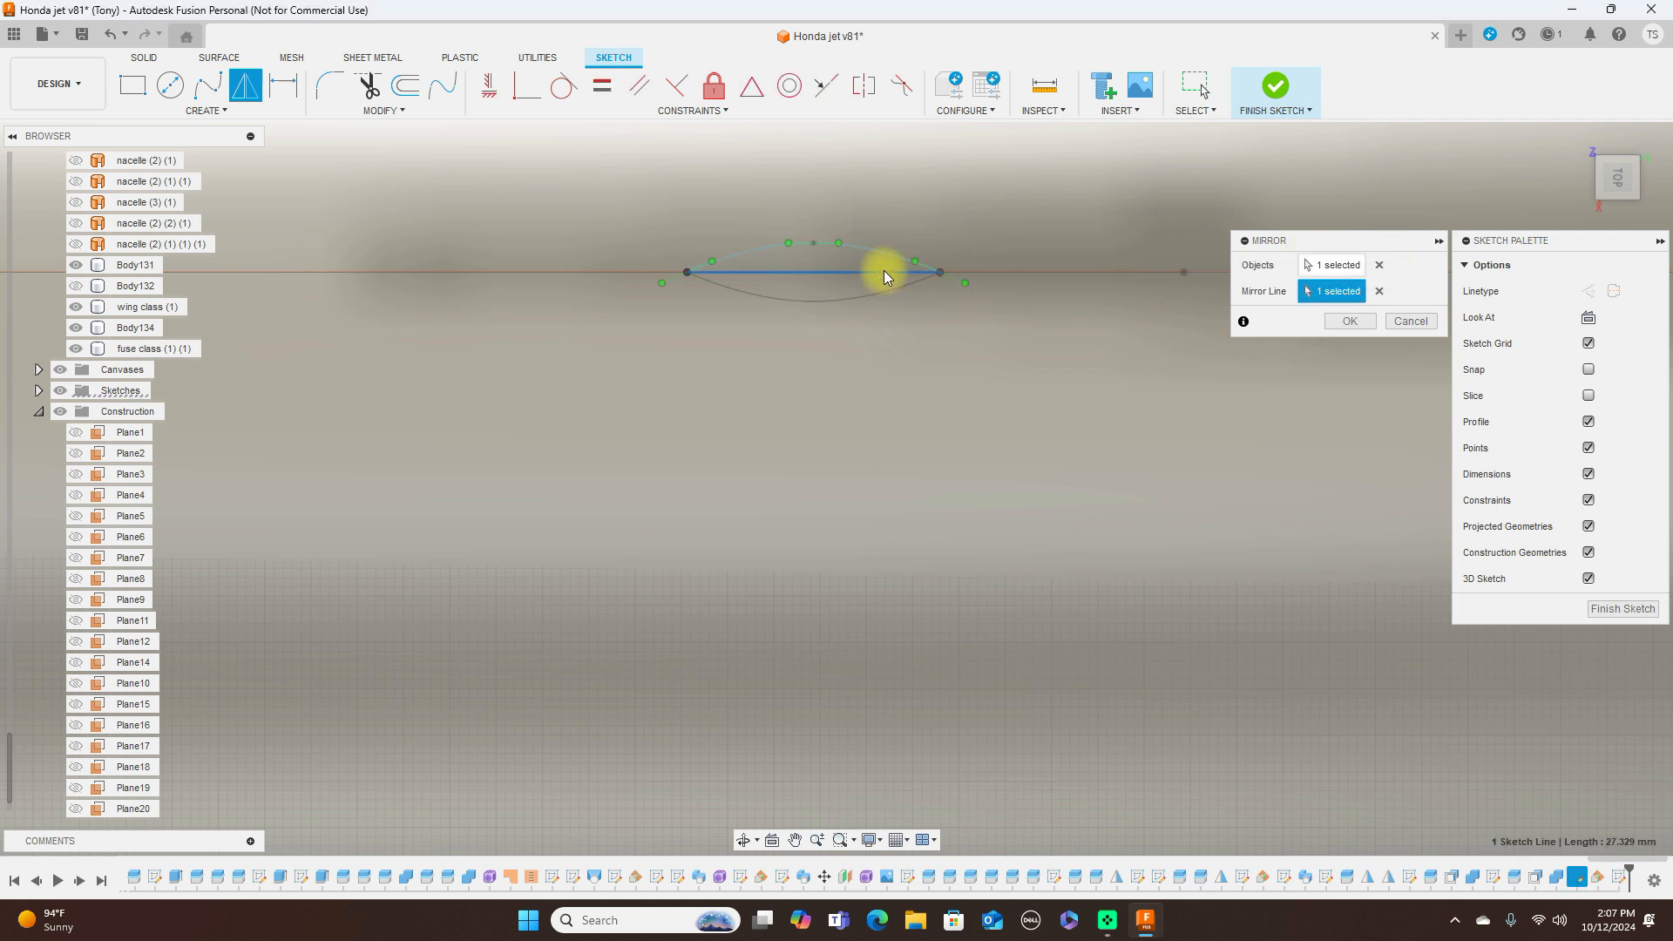
left_click(1333, 322)
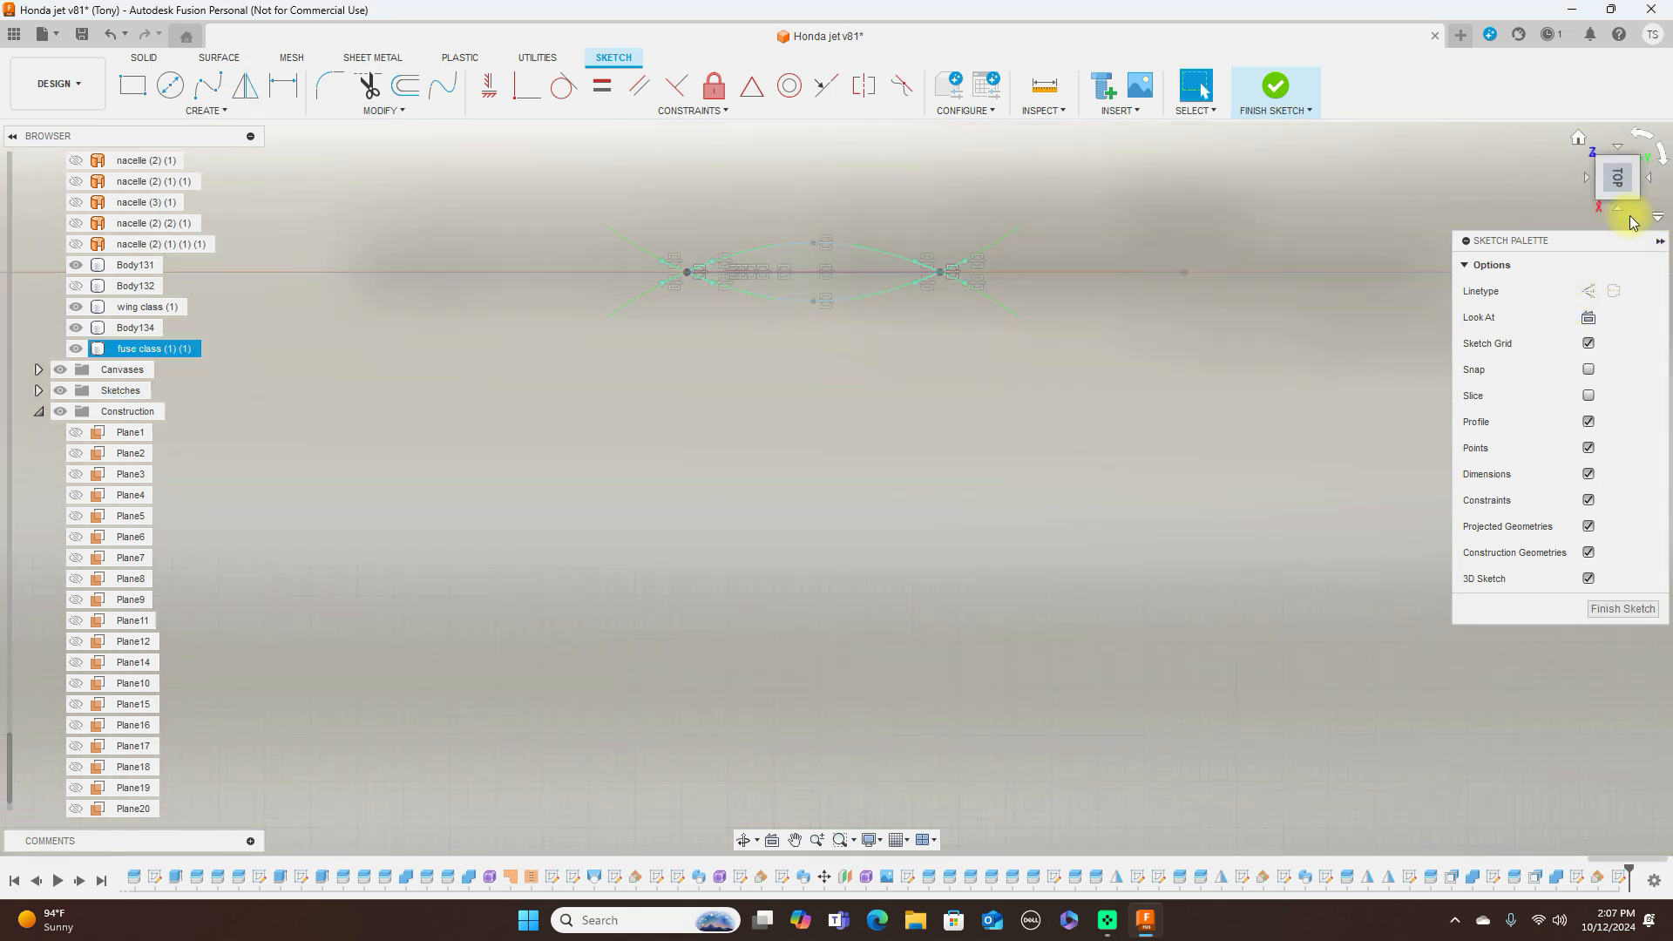
left_click(1619, 209)
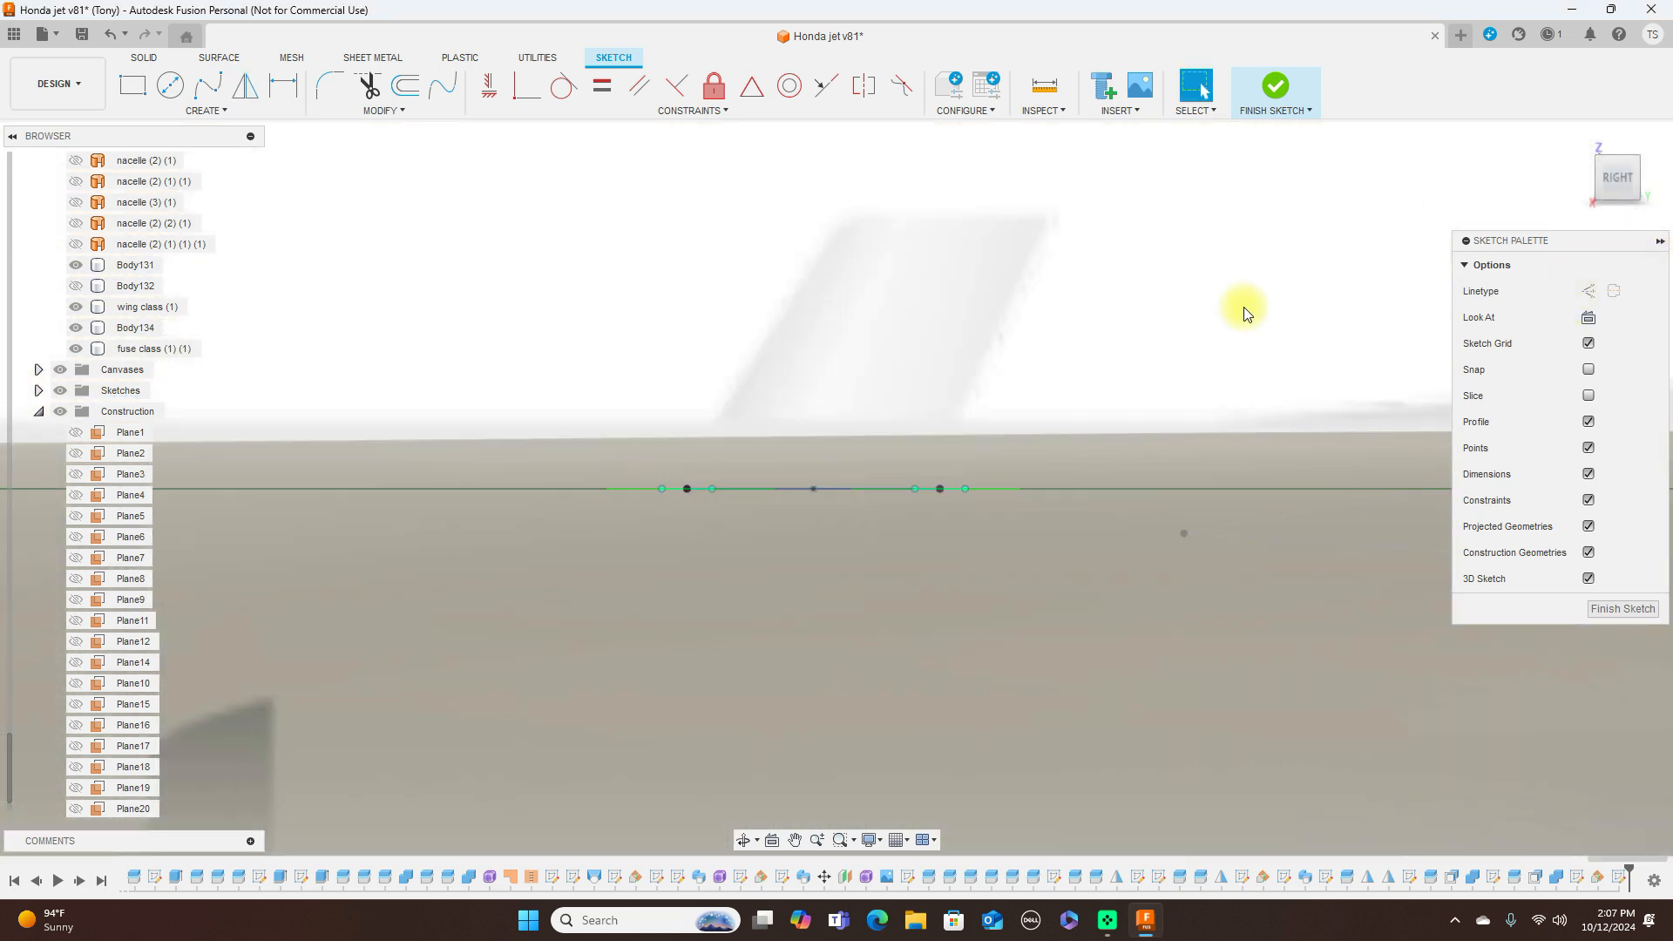
scroll(1249, 304, "down", 2)
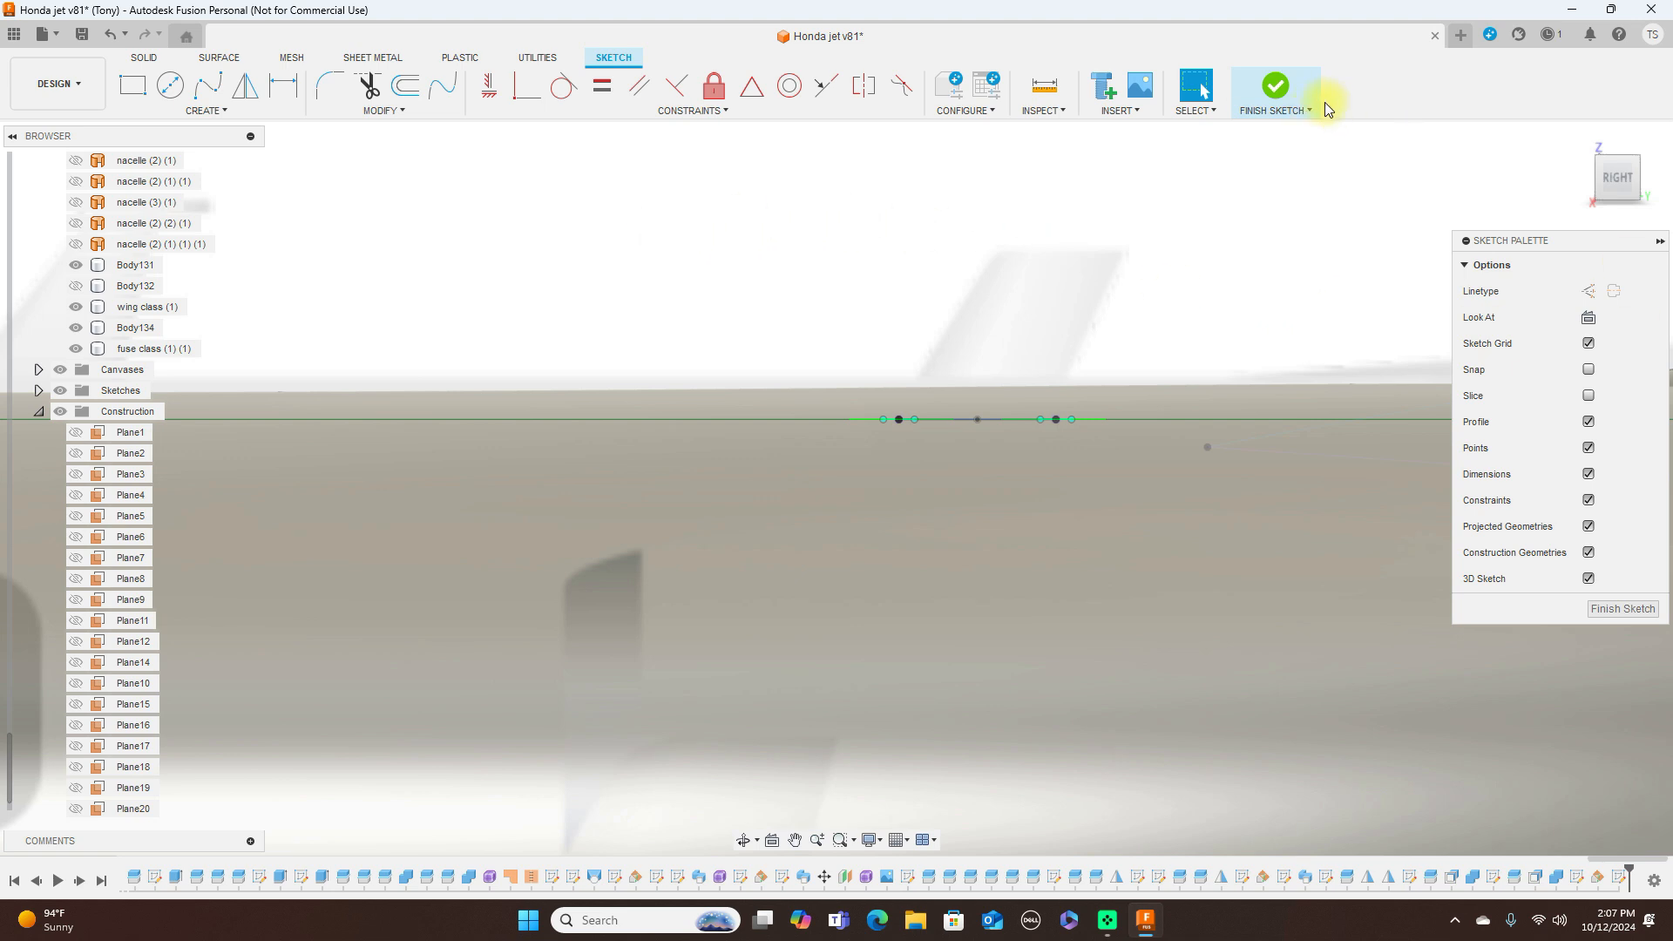
left_click(1270, 88)
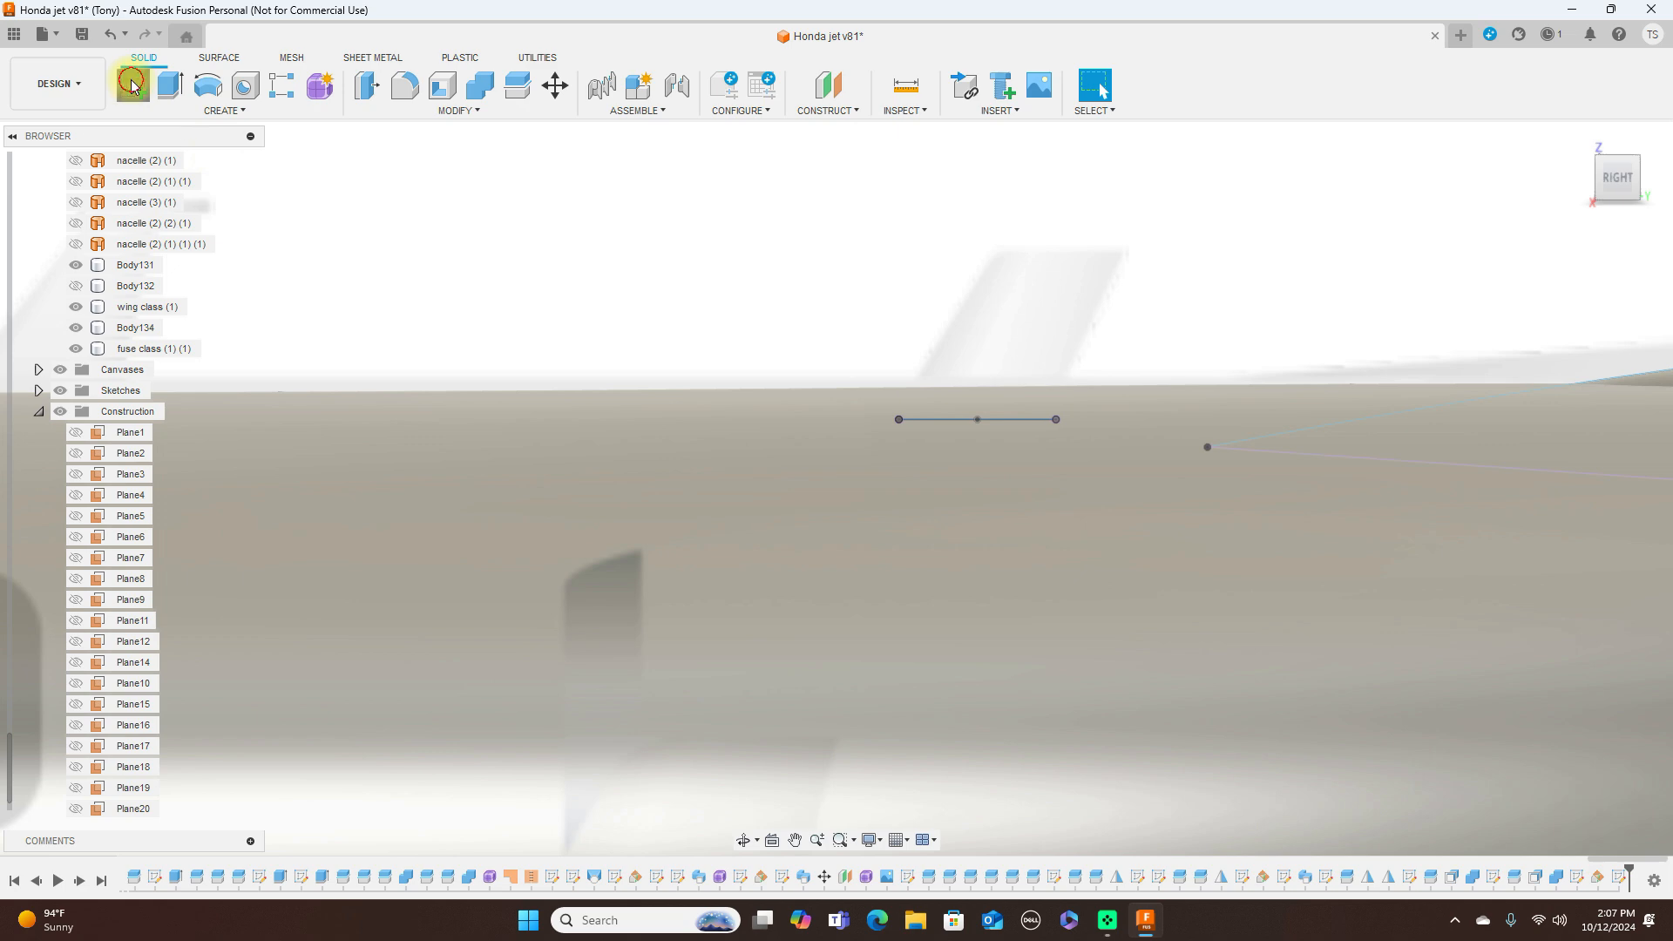
Start a new sketch on the vertical side-view plane and bring the rear roof antenna area into view
left_click(156, 88)
left_click(741, 251)
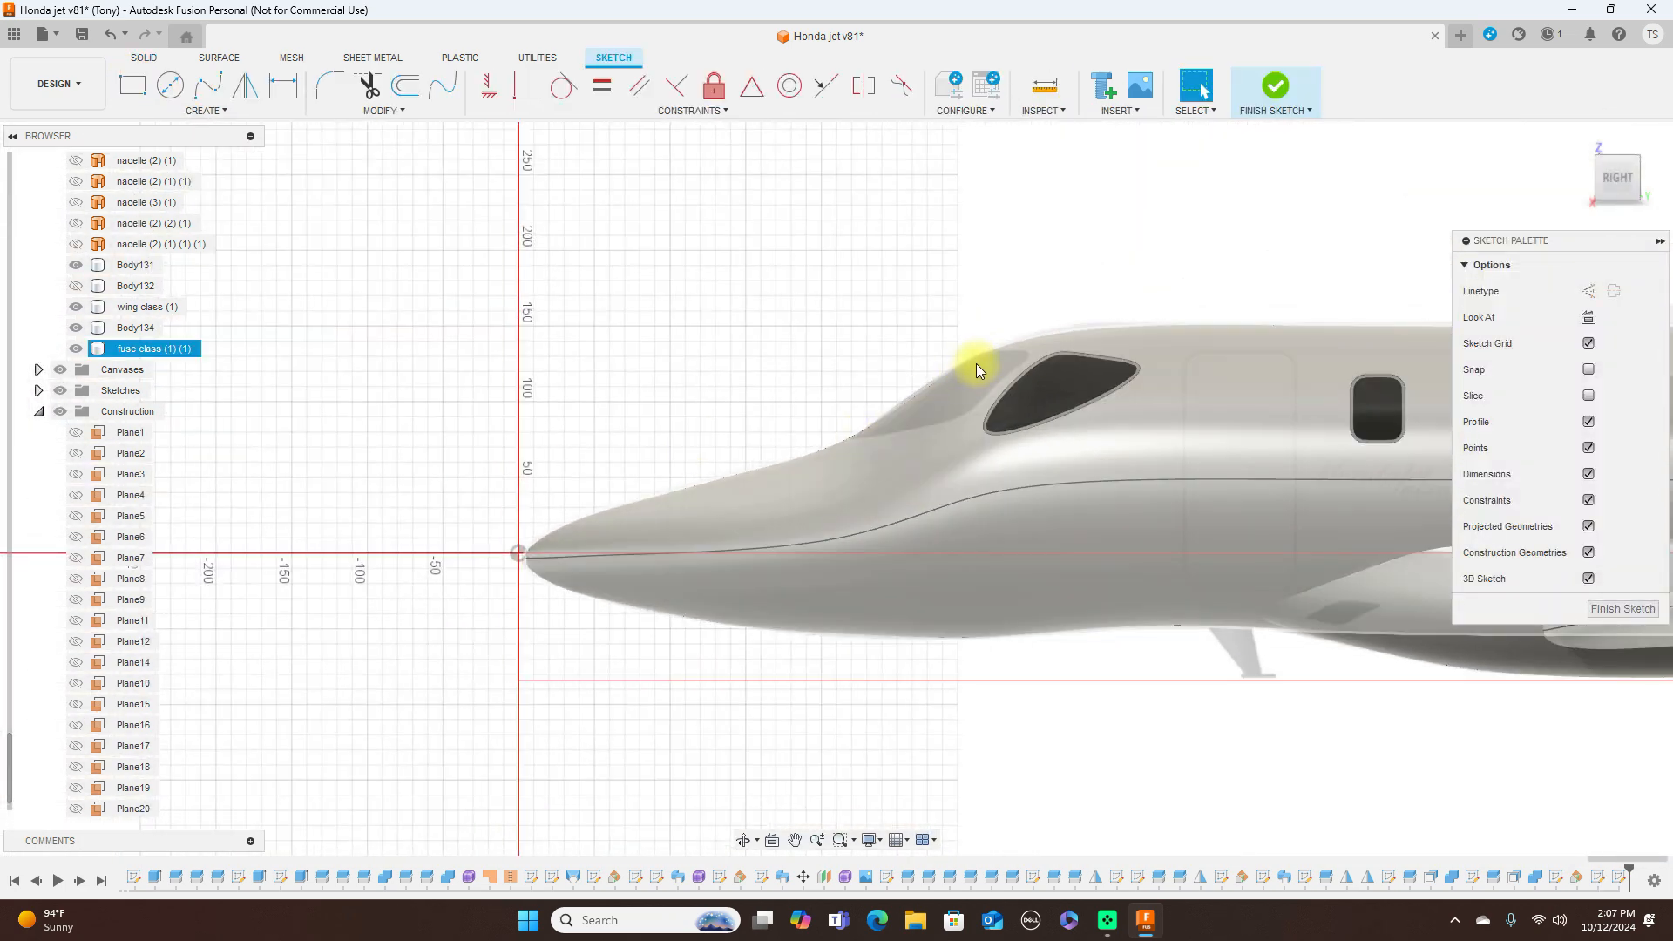
middle_click_drag(979, 364, 286, 564)
scroll(990, 426, "up", 2)
middle_click_drag(1032, 394, 620, 421)
scroll(624, 419, "up", 2)
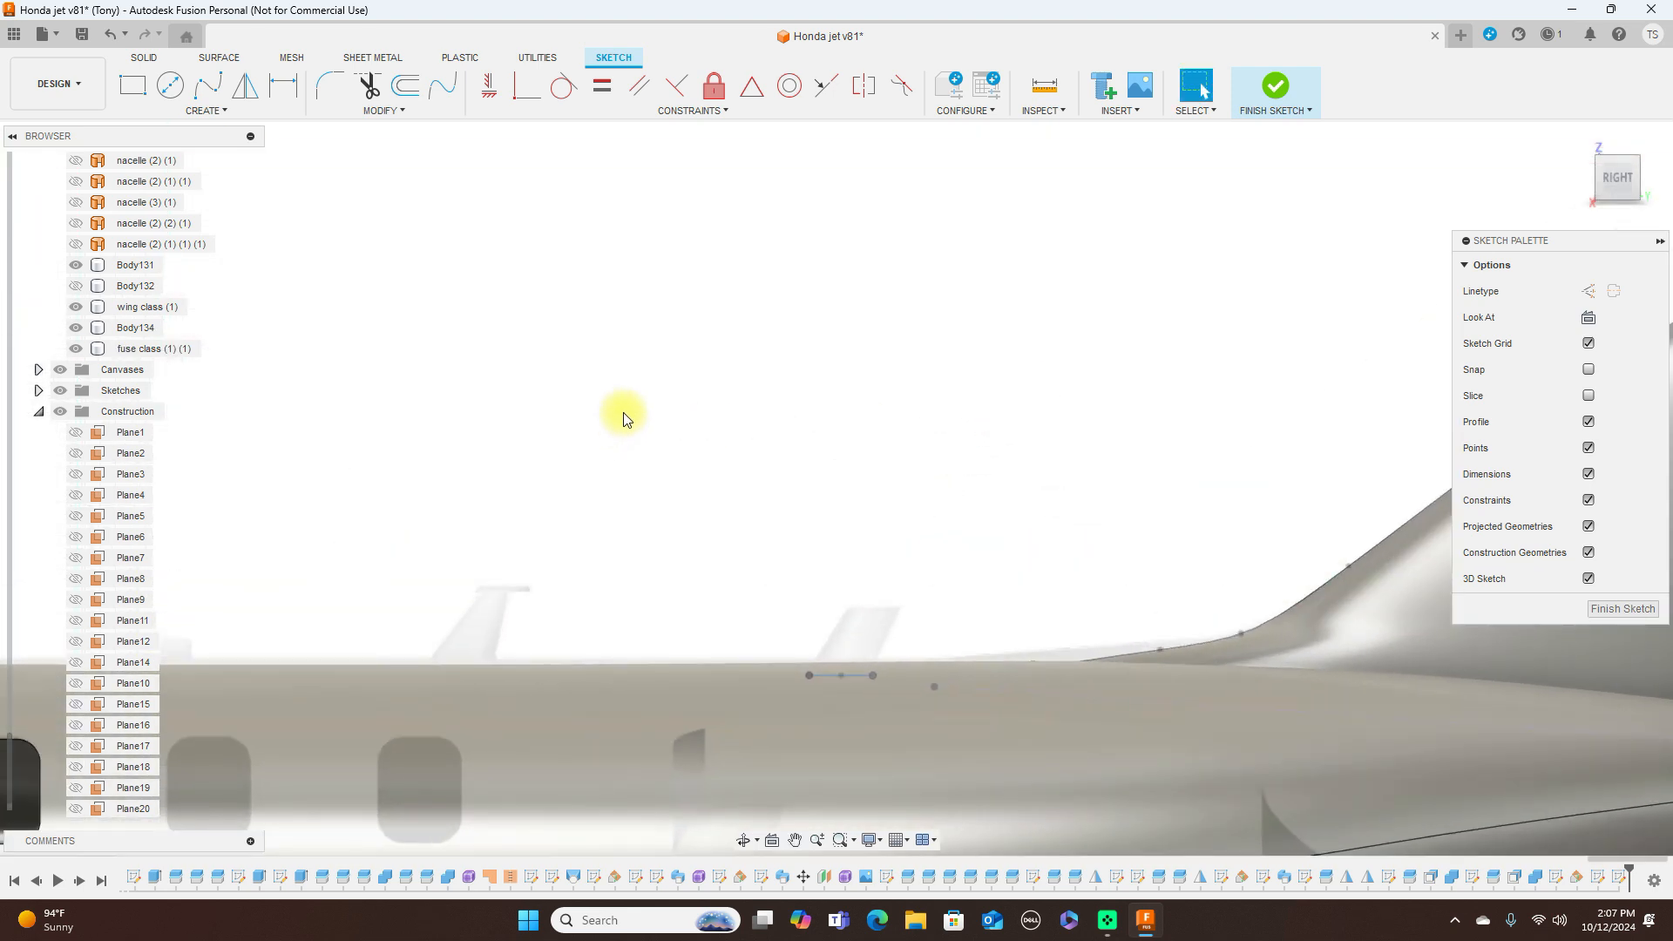
Draw a slanted leading-edge line about 33 mm long from the front base point to the upper front corner of the antenna image
key("l")
left_click_drag(809, 675, 851, 593)
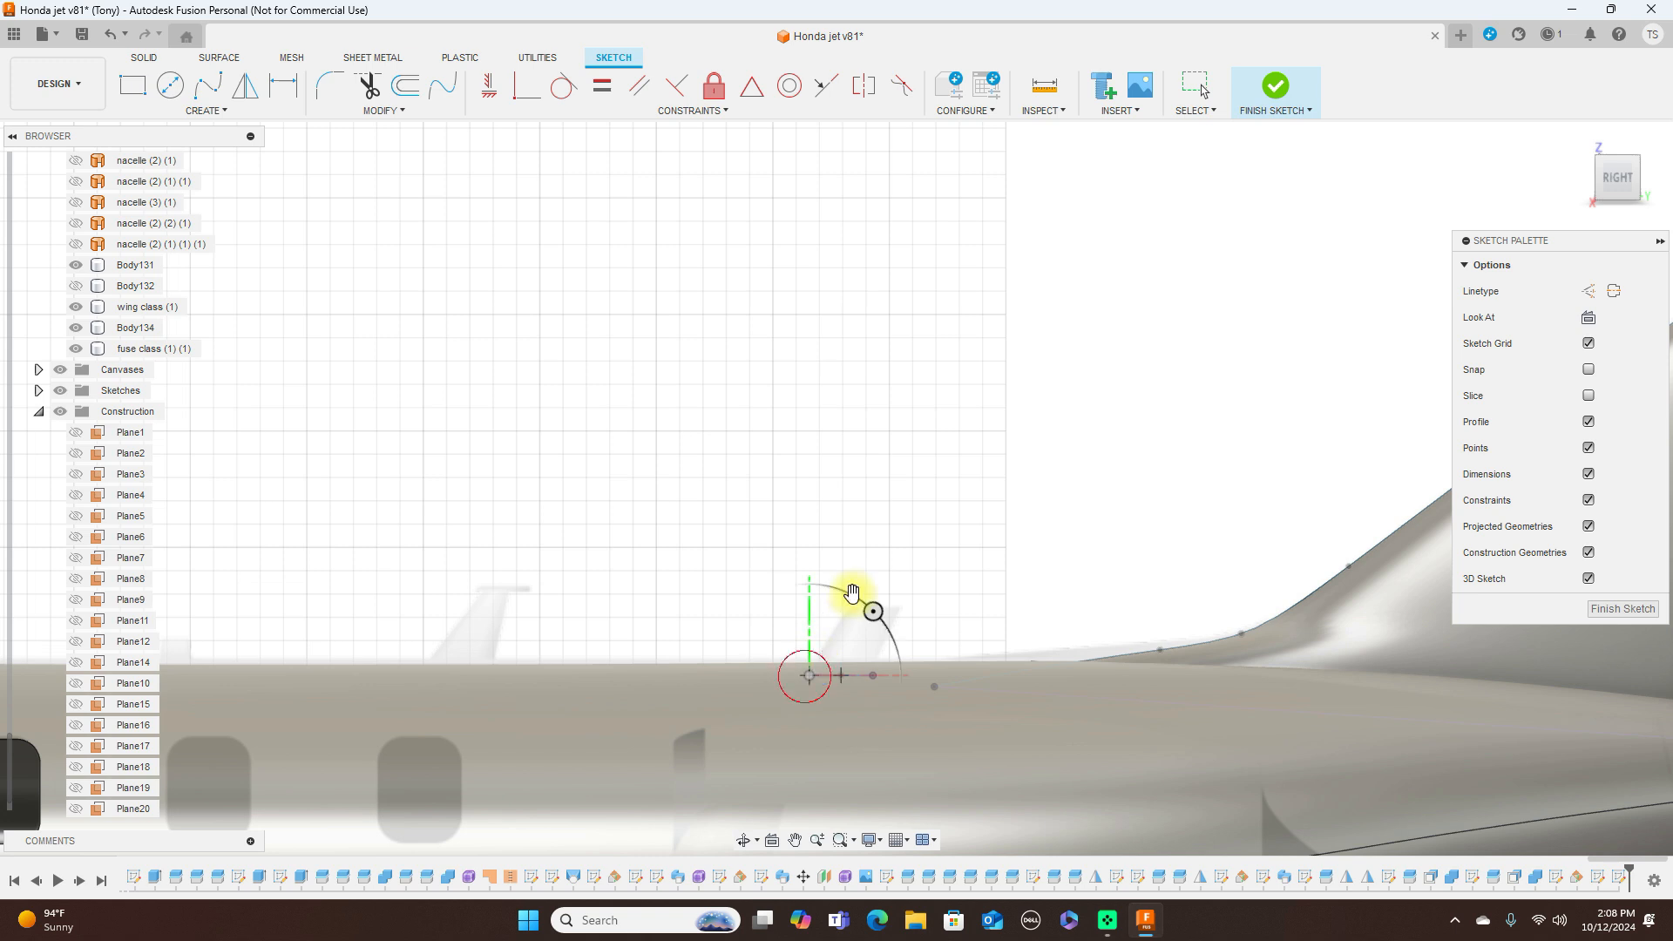
scroll(858, 603, "up", 5)
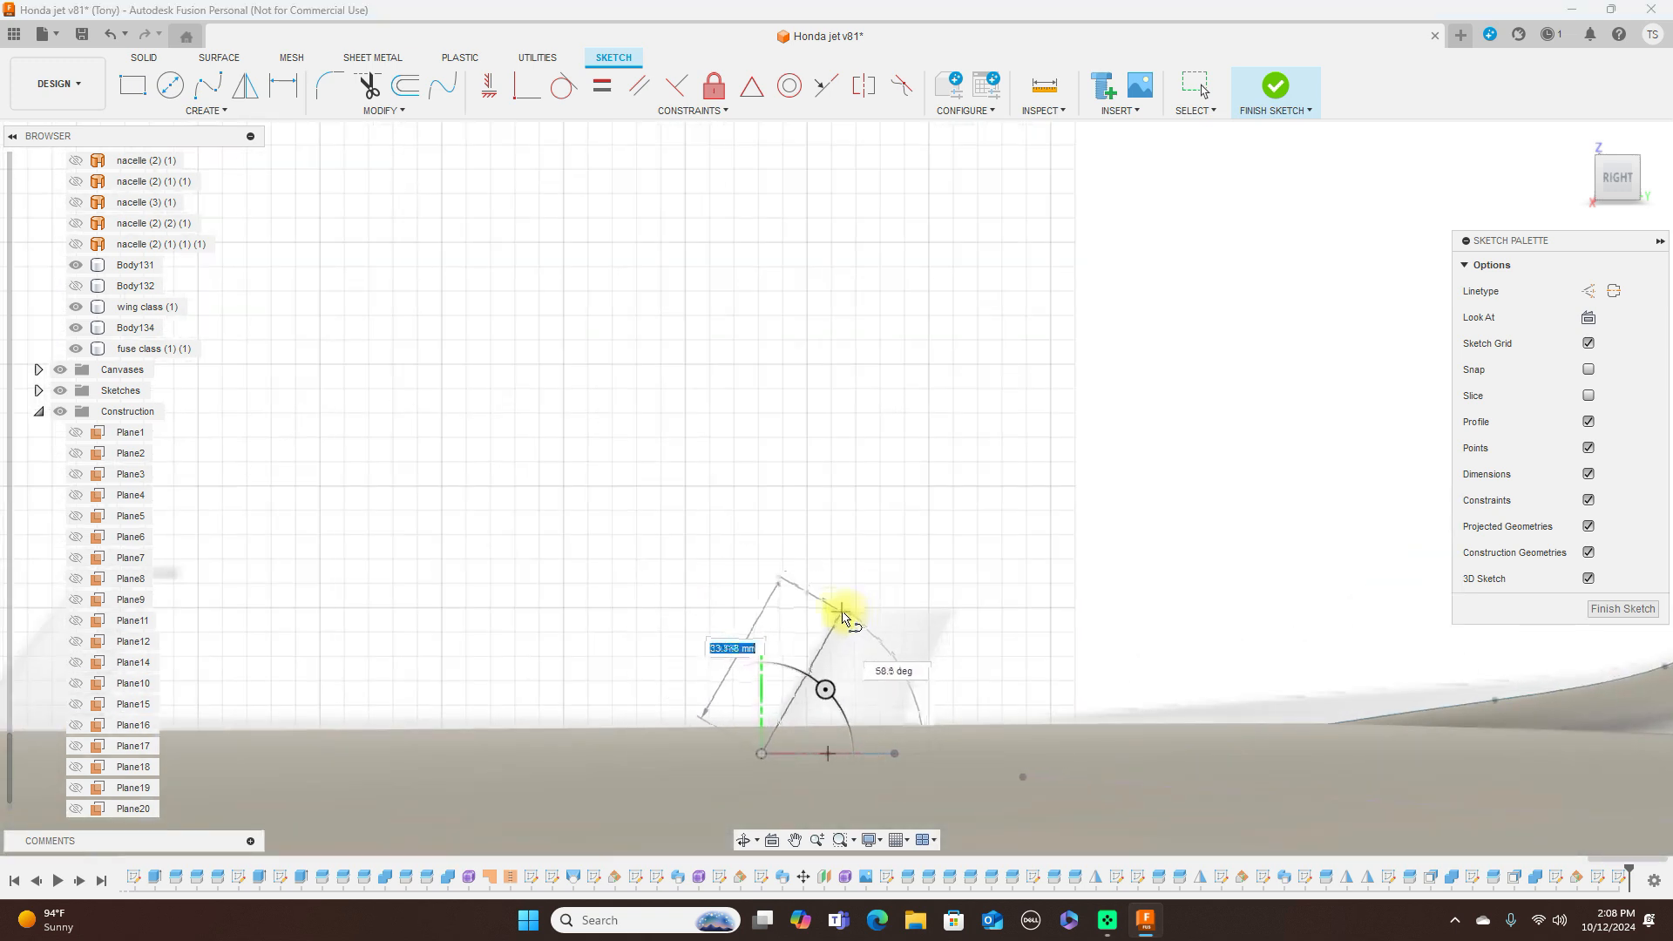
left_click(843, 613)
right_click(843, 612)
left_click(884, 608)
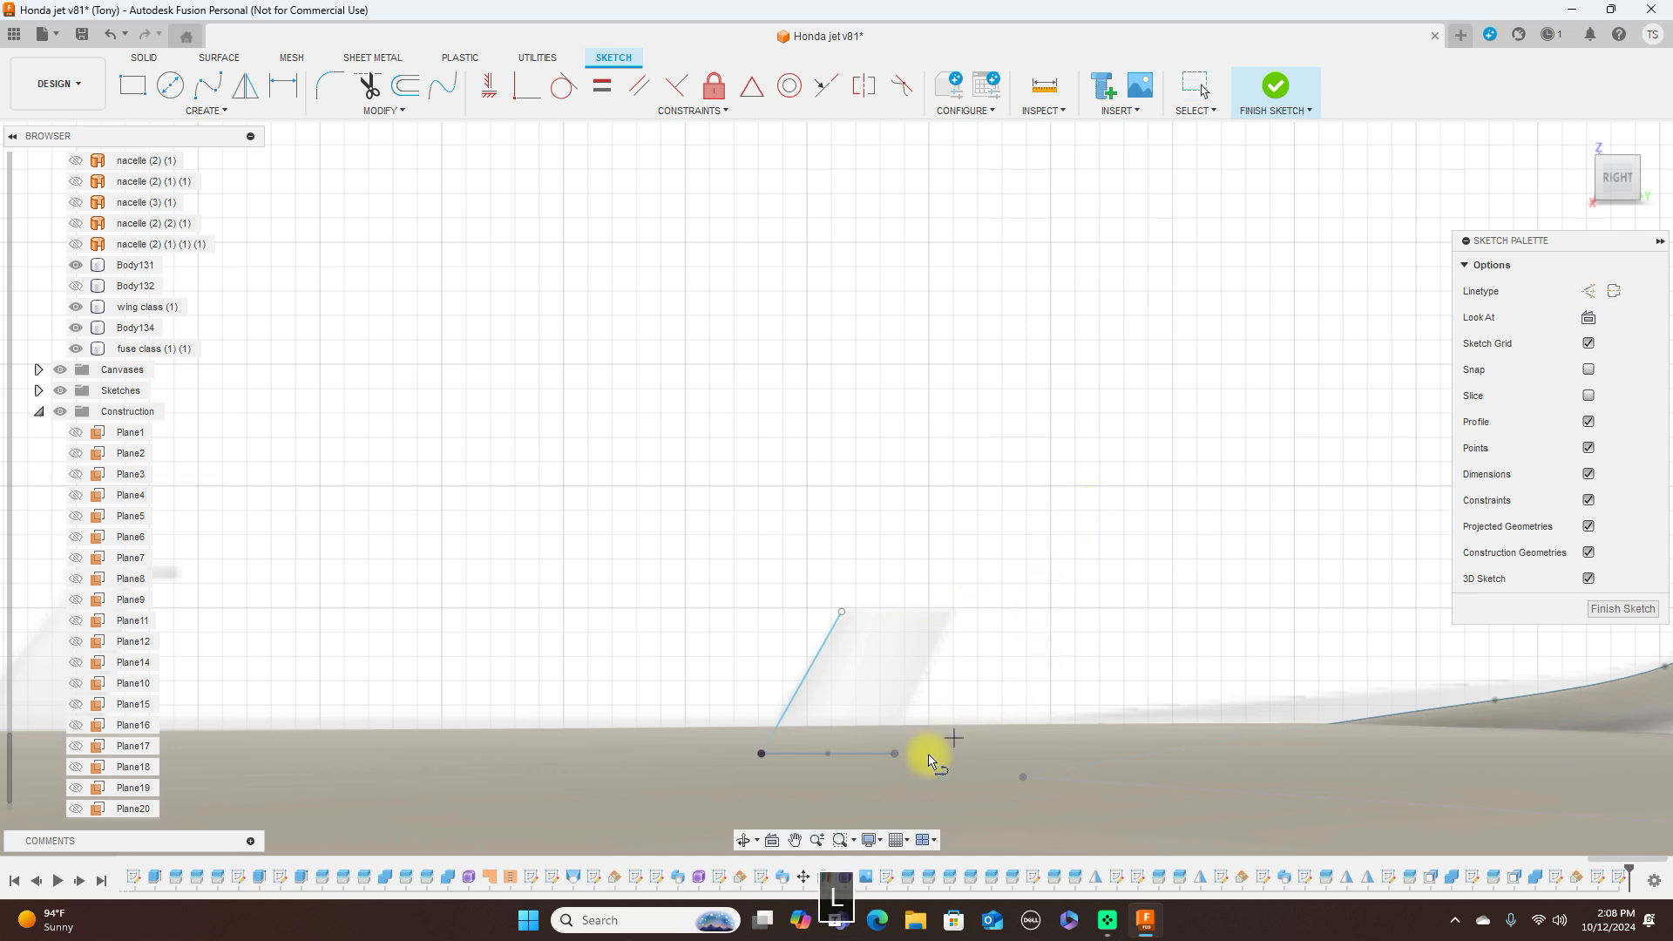
Draw a slanted trailing-edge line from the rear base point to the antenna image's upper rear corner, and finish the sketch
left_click(898, 758)
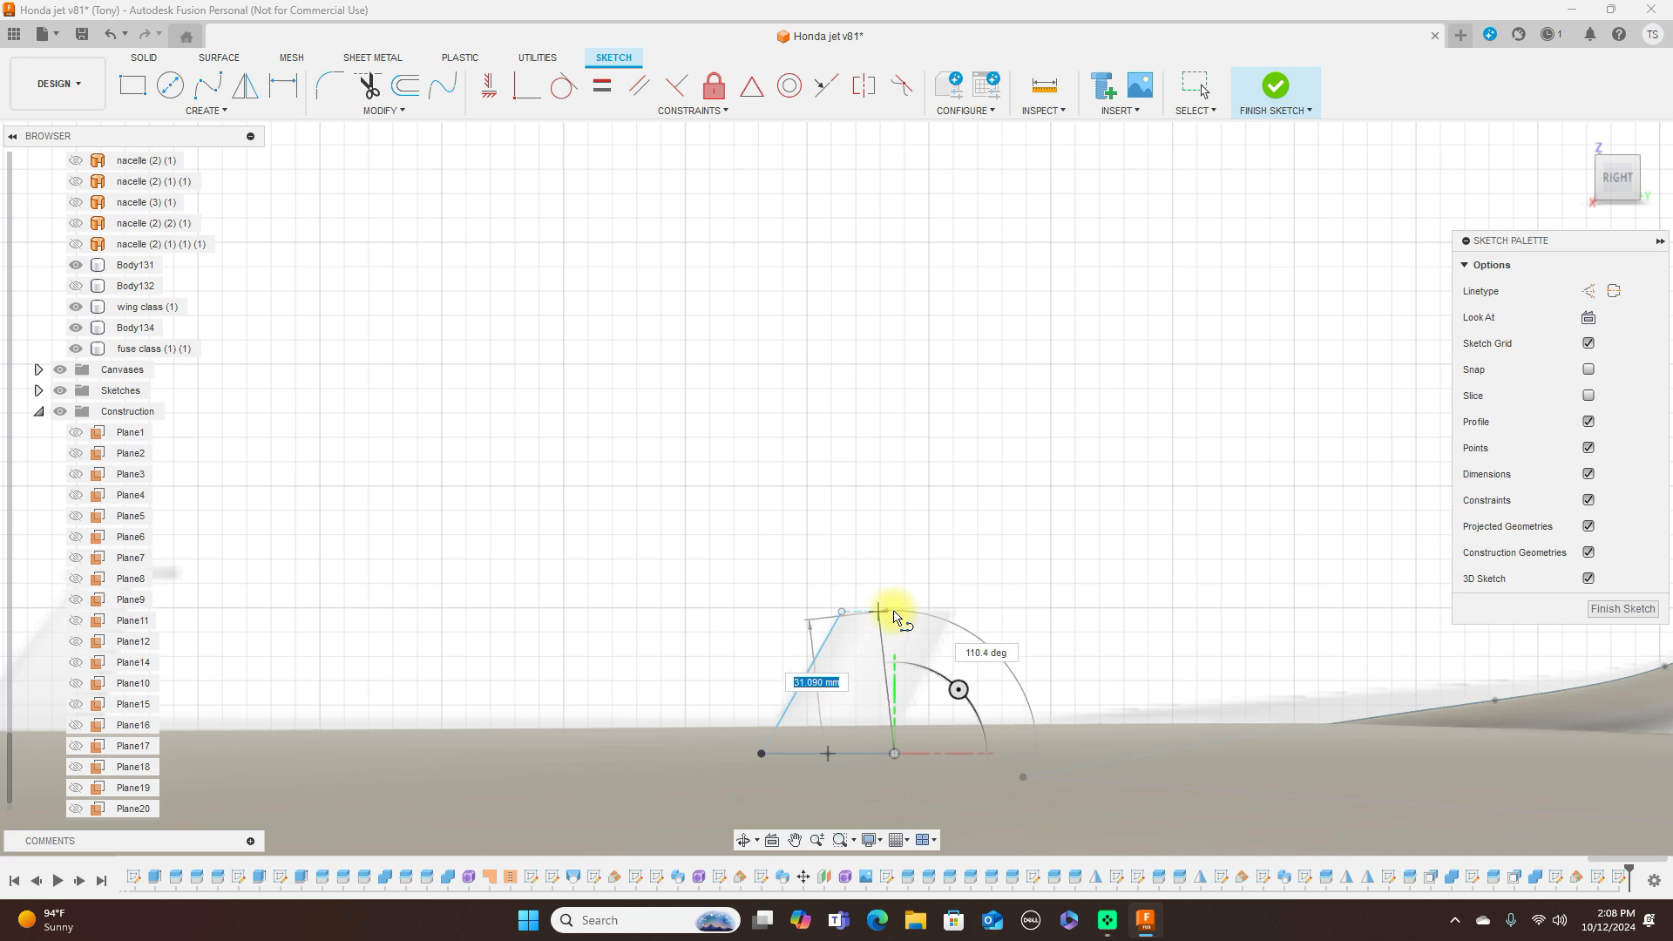
left_click(956, 612)
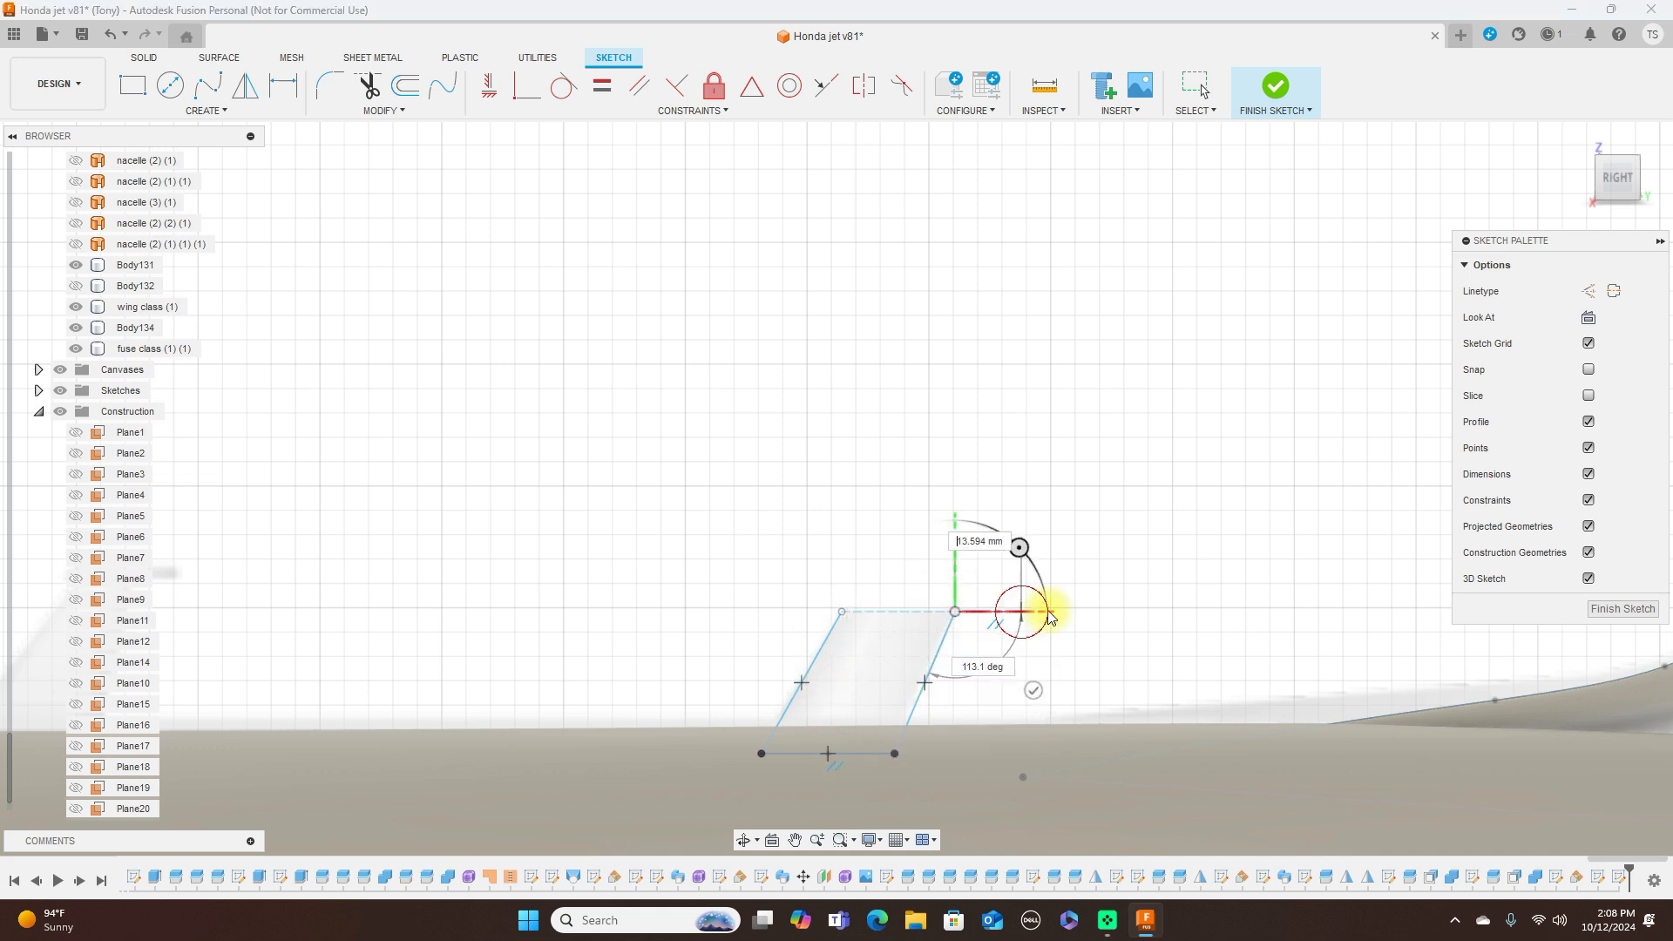
key("Escape")
left_click(1288, 99)
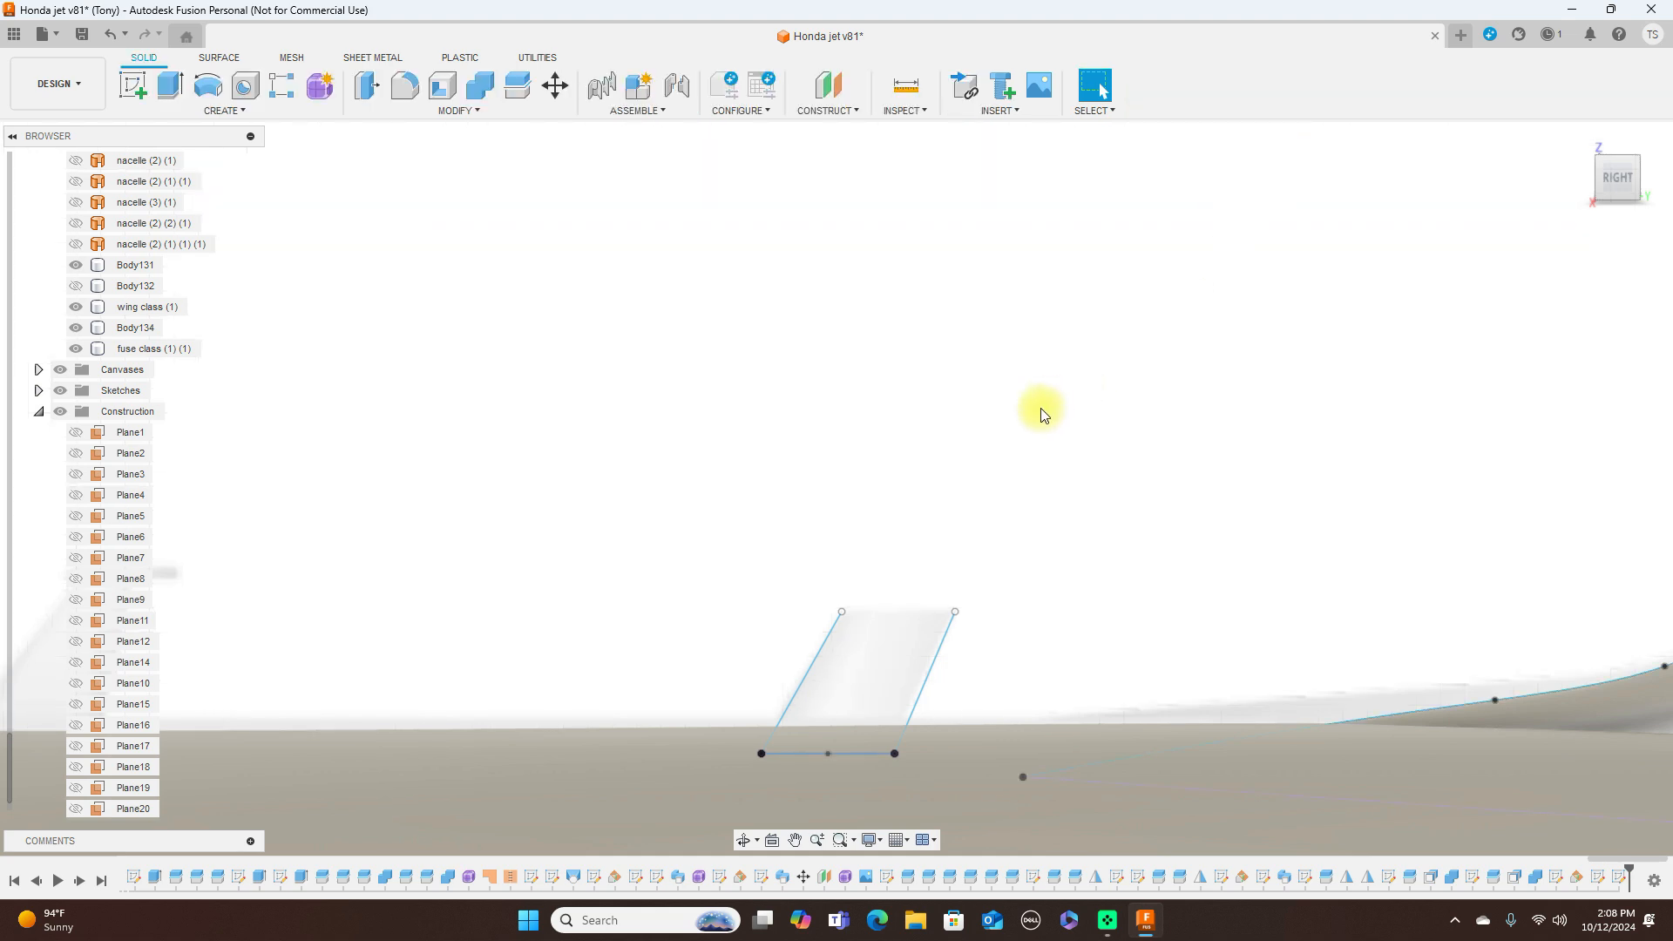
Sweep both halves of the lens profile as a new body with Path + Guide Rail, using the leading edge as path and trailing edge as rail
left_click(253, 113)
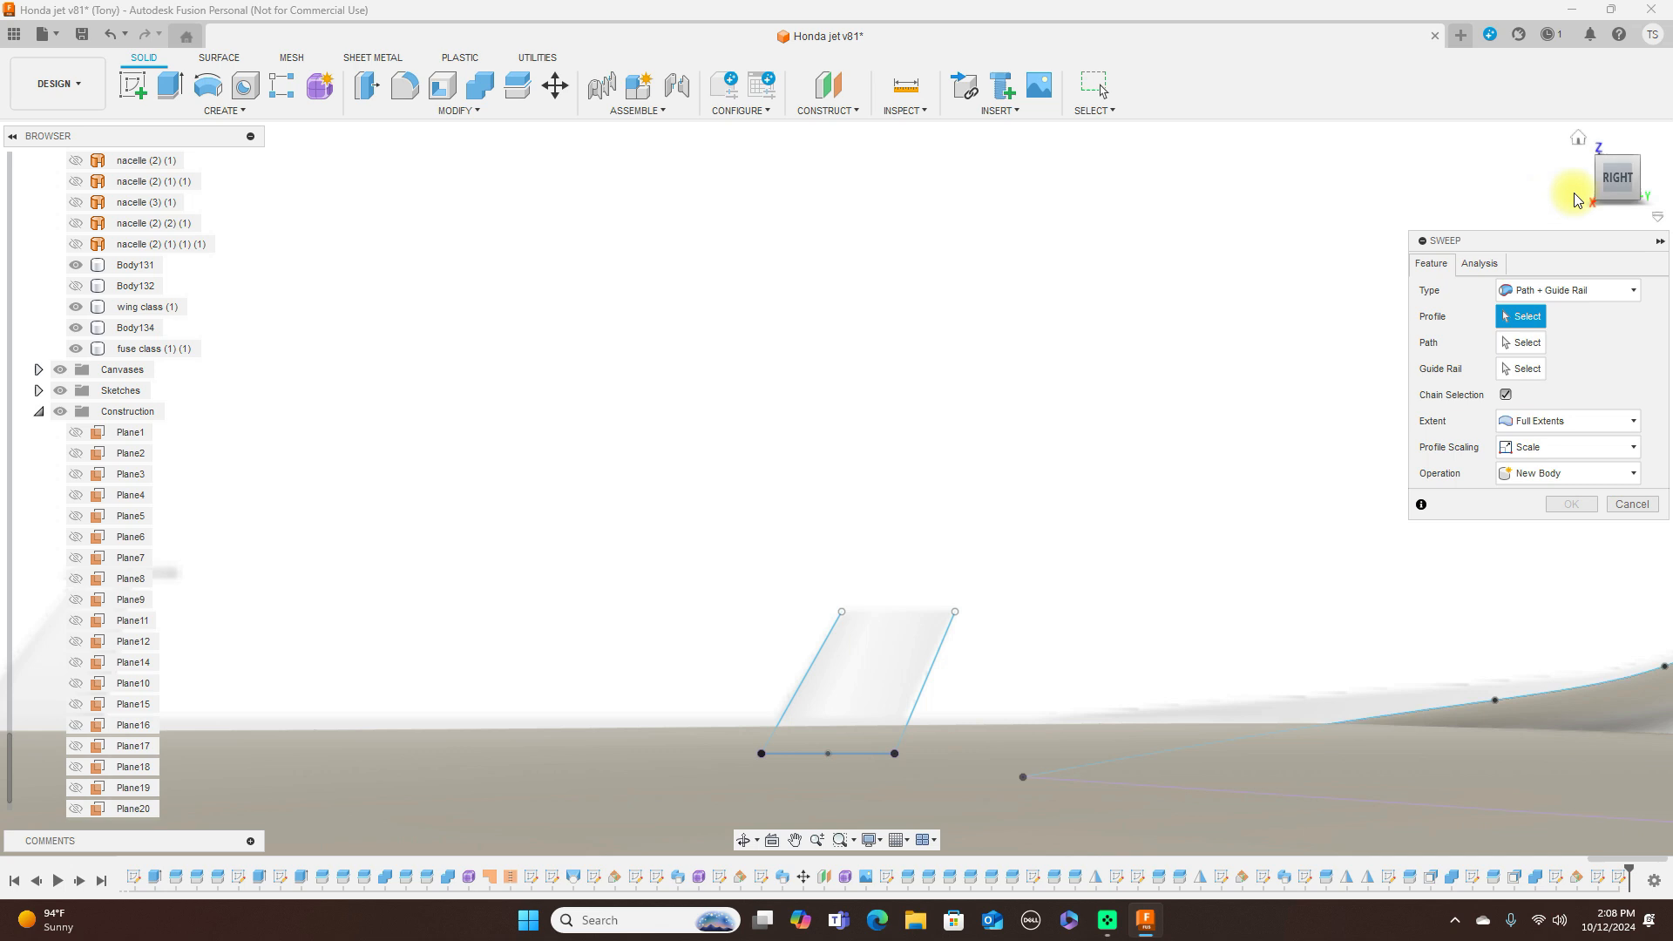
left_click_drag(1612, 165, 1604, 261)
scroll(1100, 450, "up", 2)
scroll(1099, 448, "up", 1)
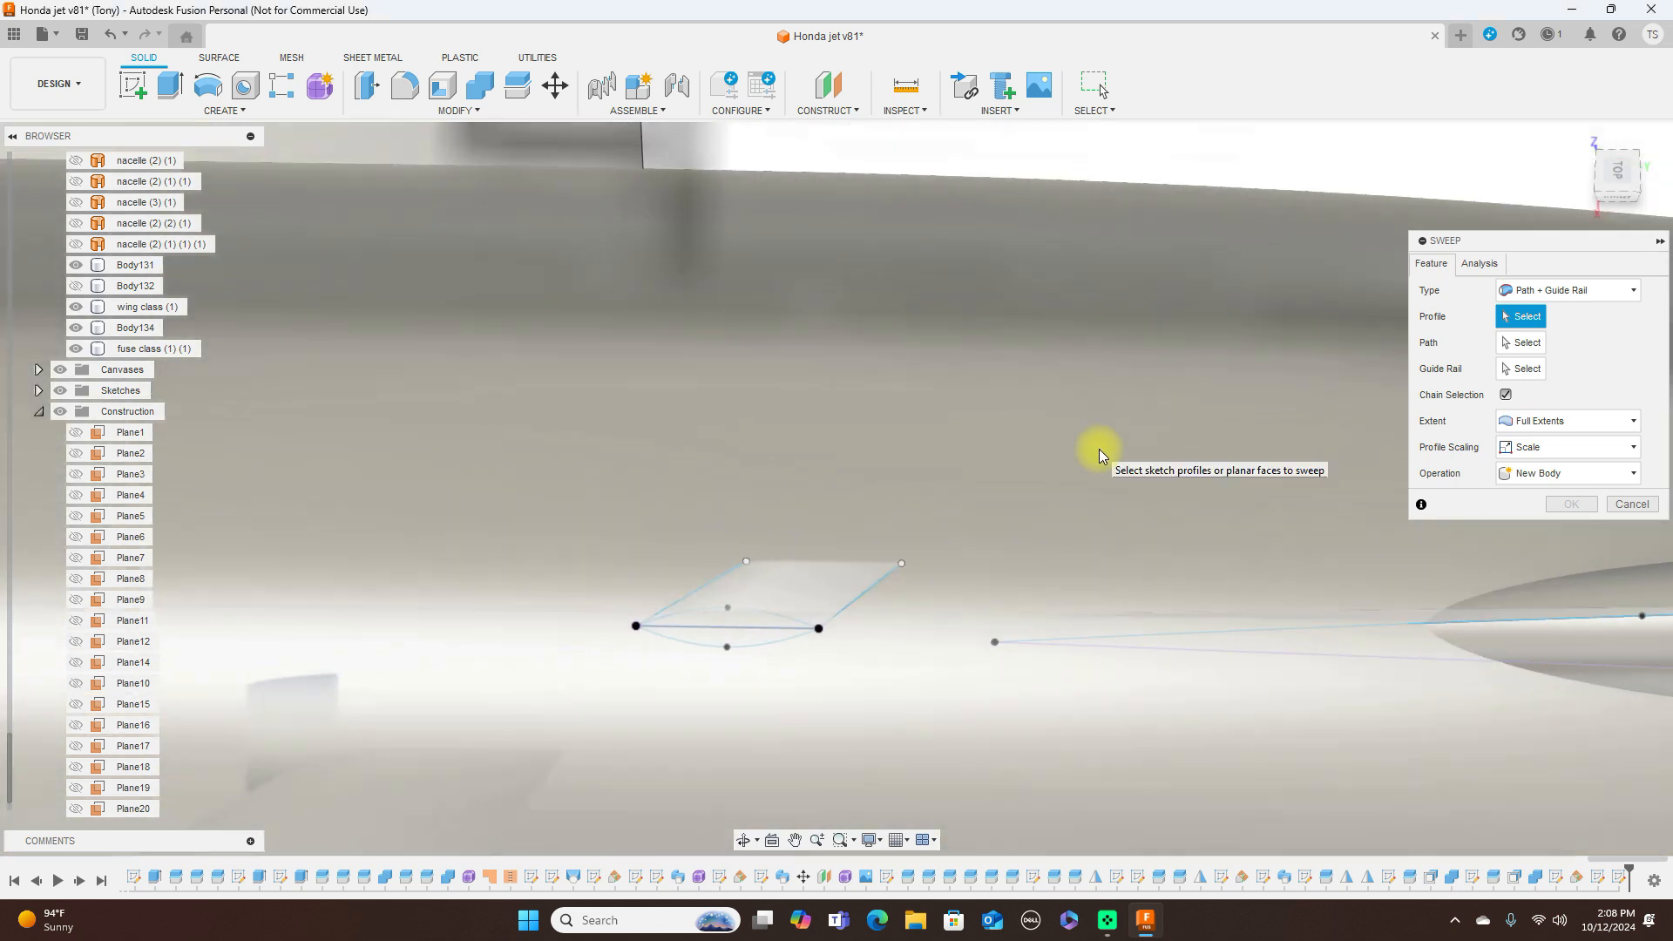
left_click(750, 621)
left_click(731, 644)
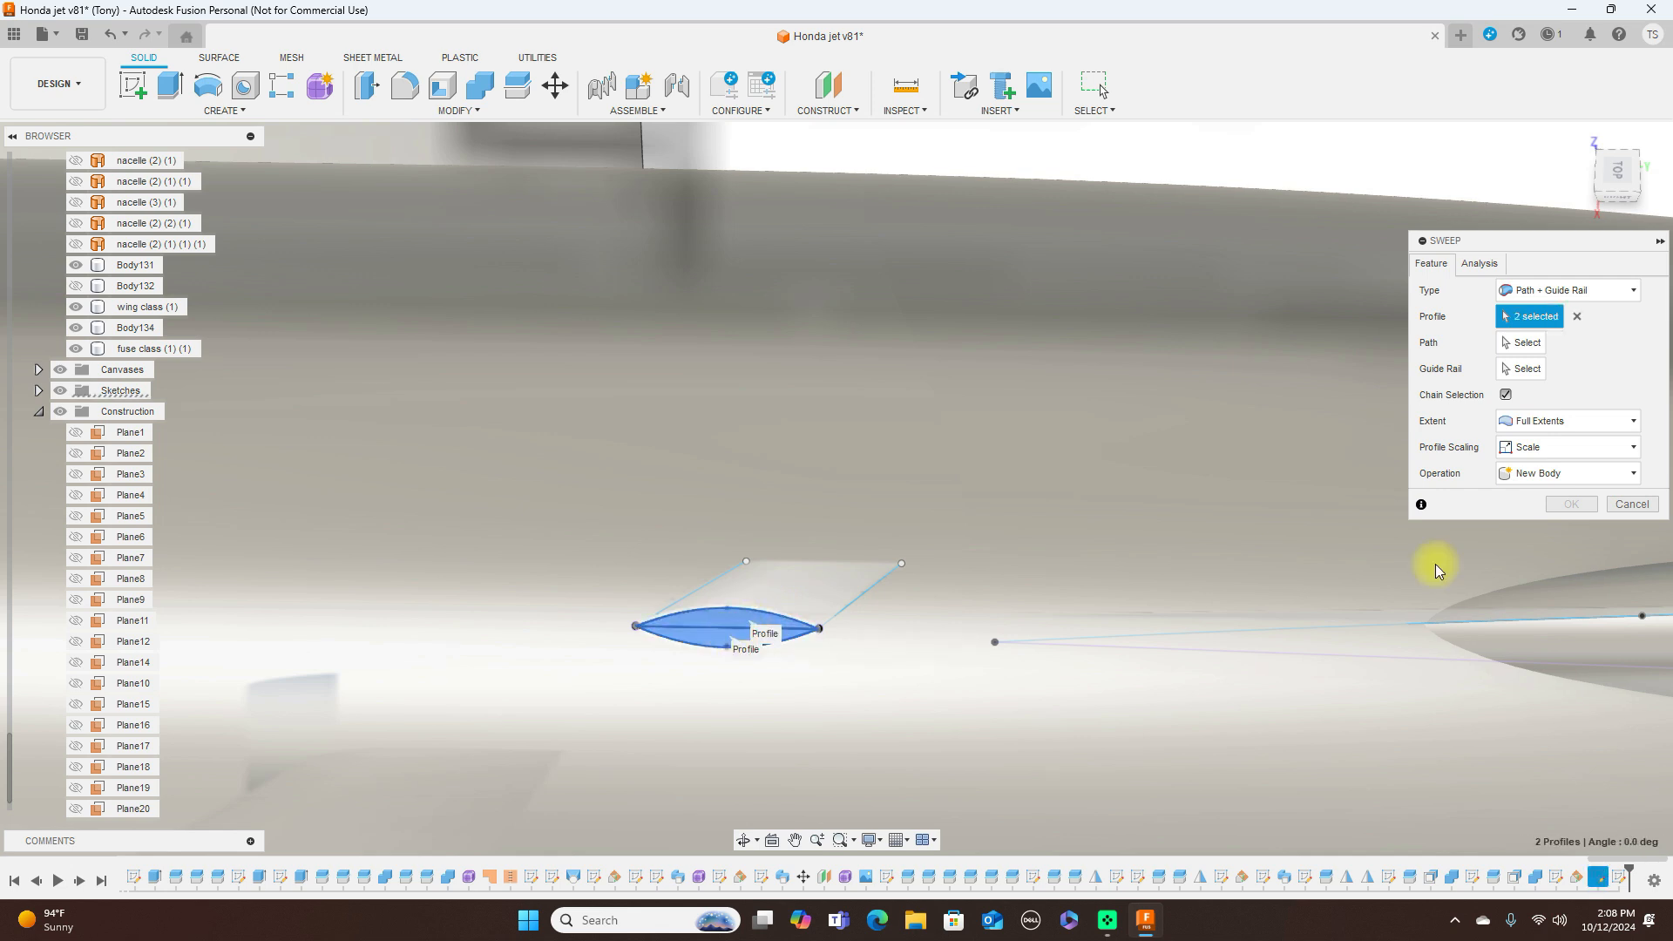
left_click(1523, 351)
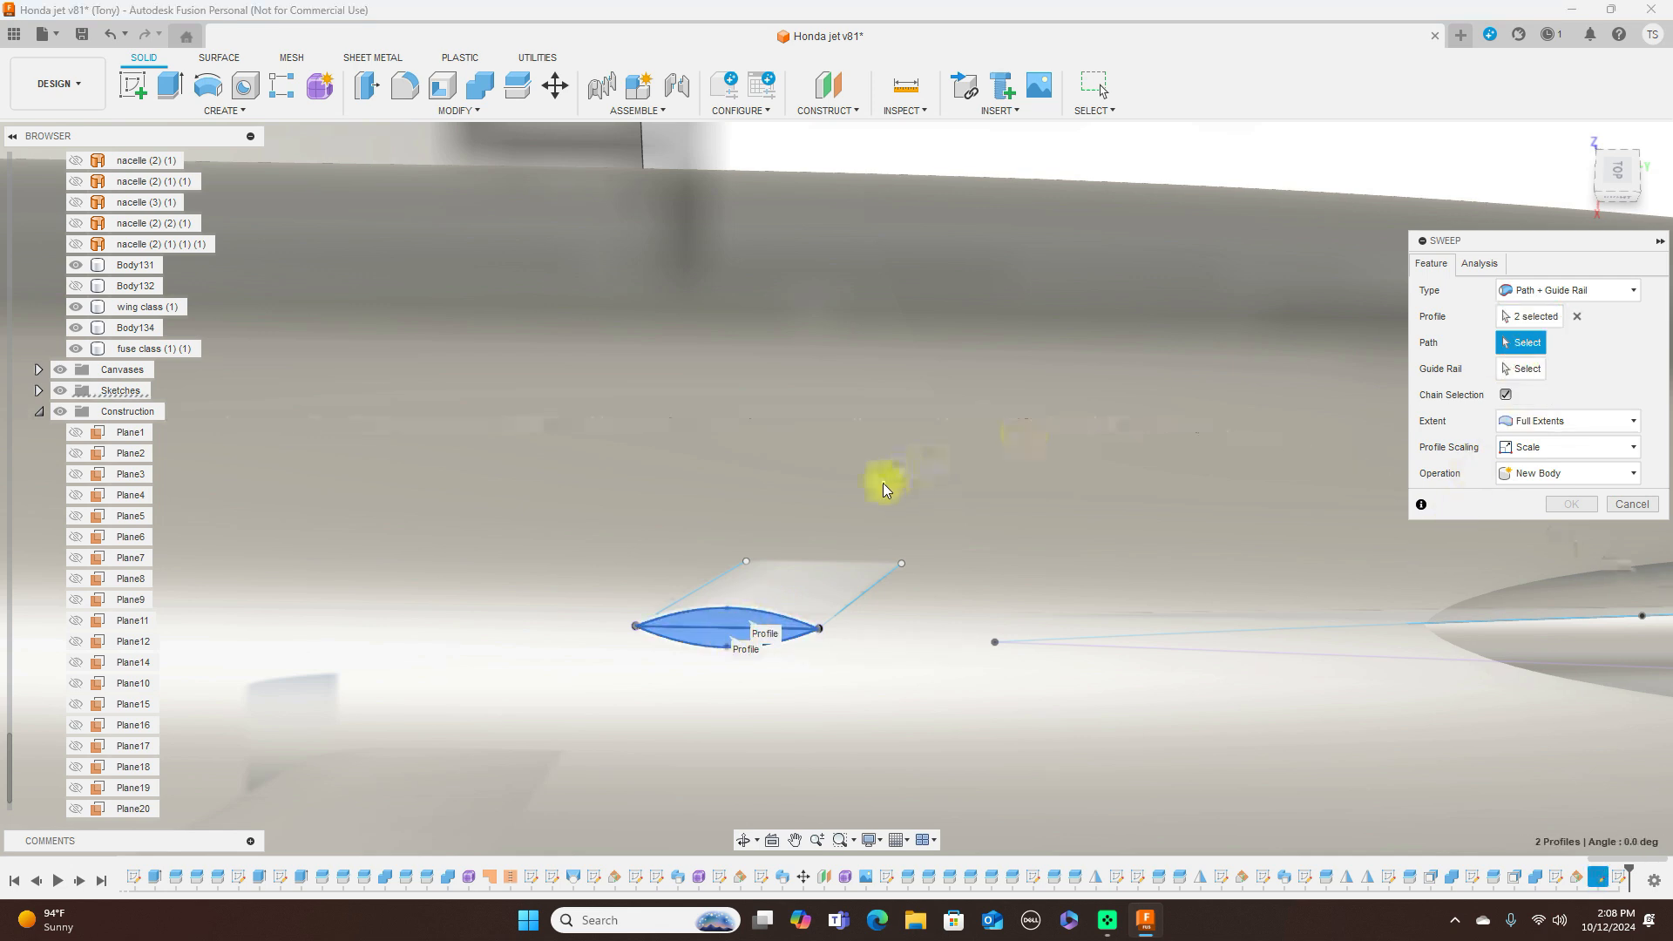
left_click(734, 575)
left_click(1523, 368)
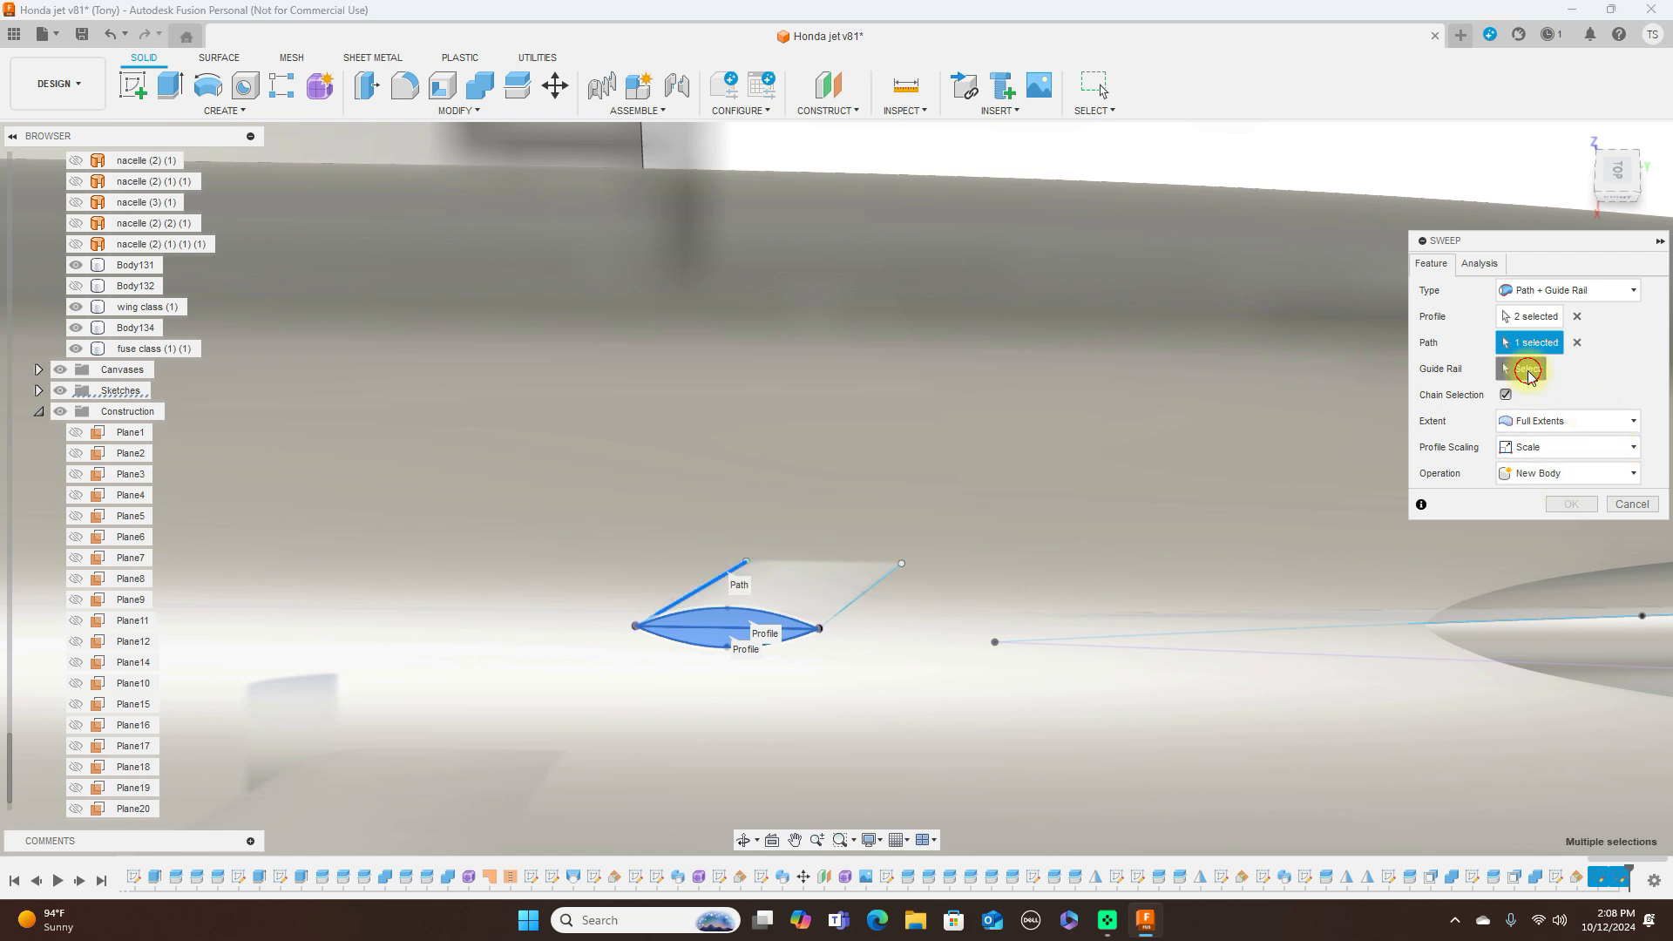
left_click(863, 593)
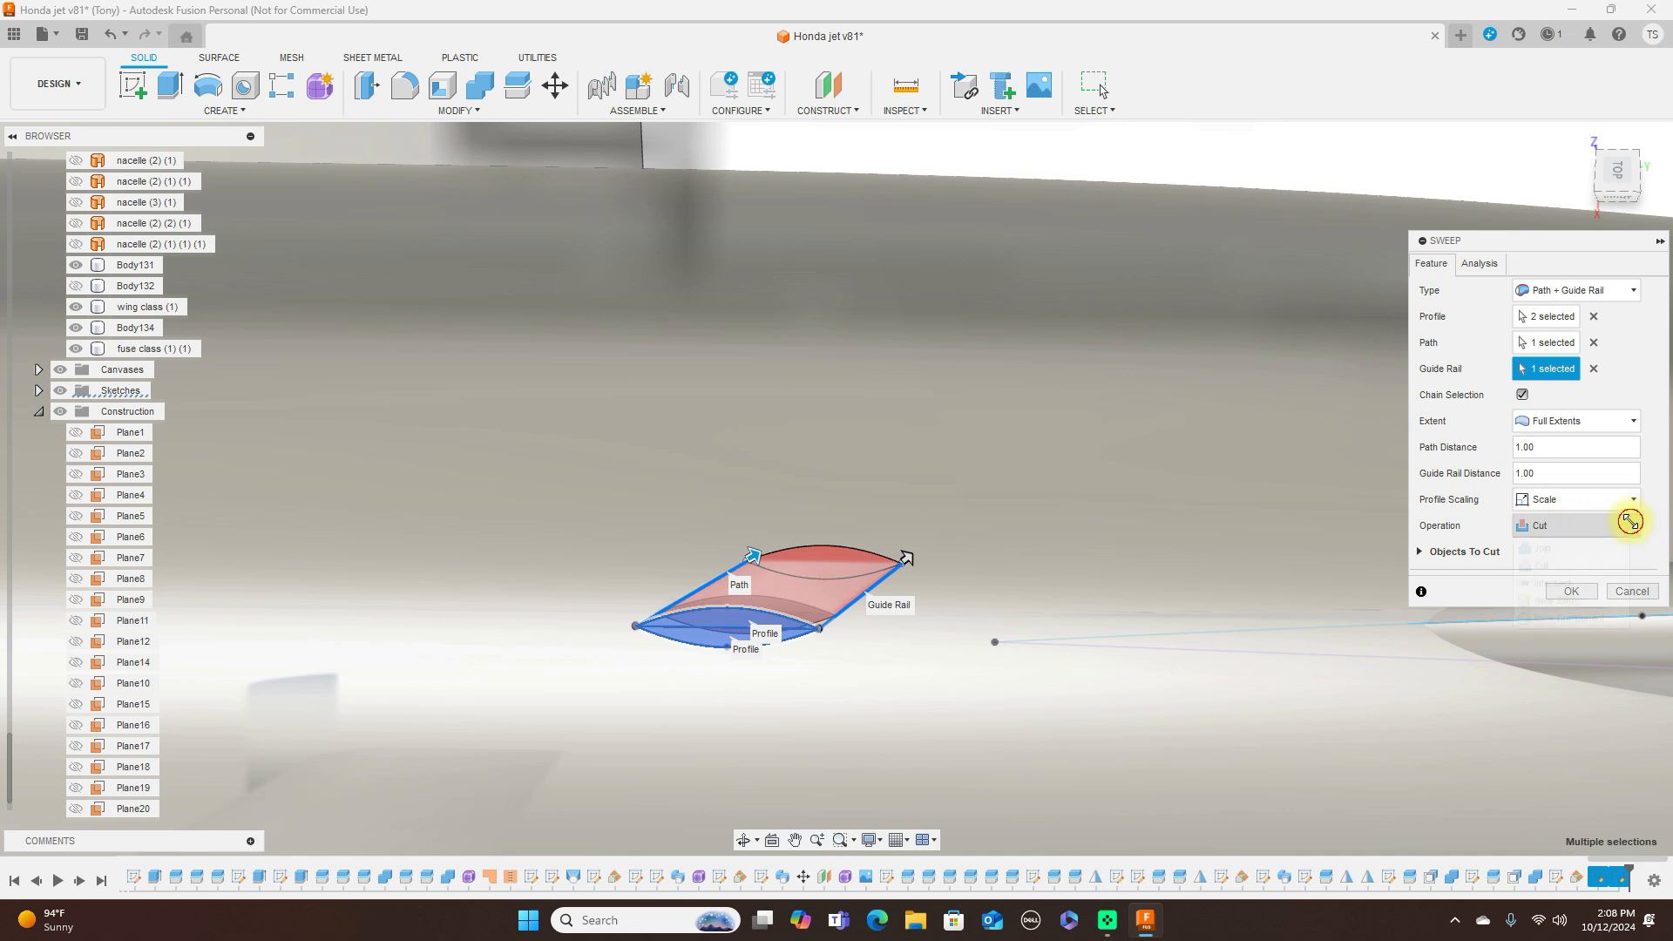
left_click(1579, 601)
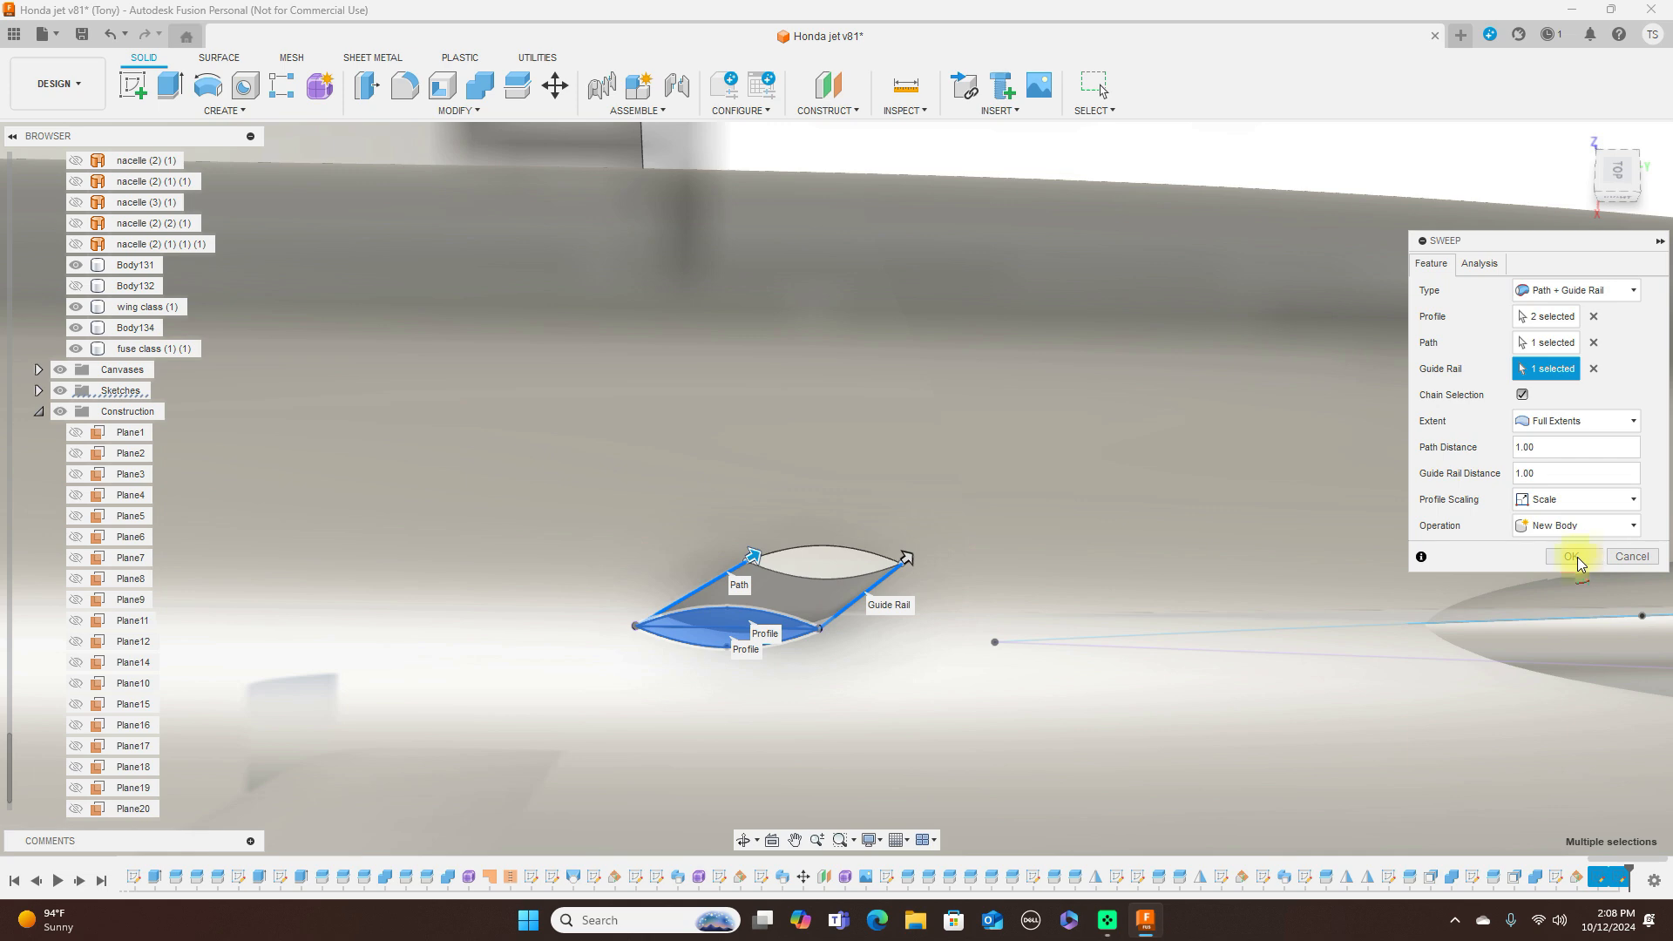
left_click(1573, 557)
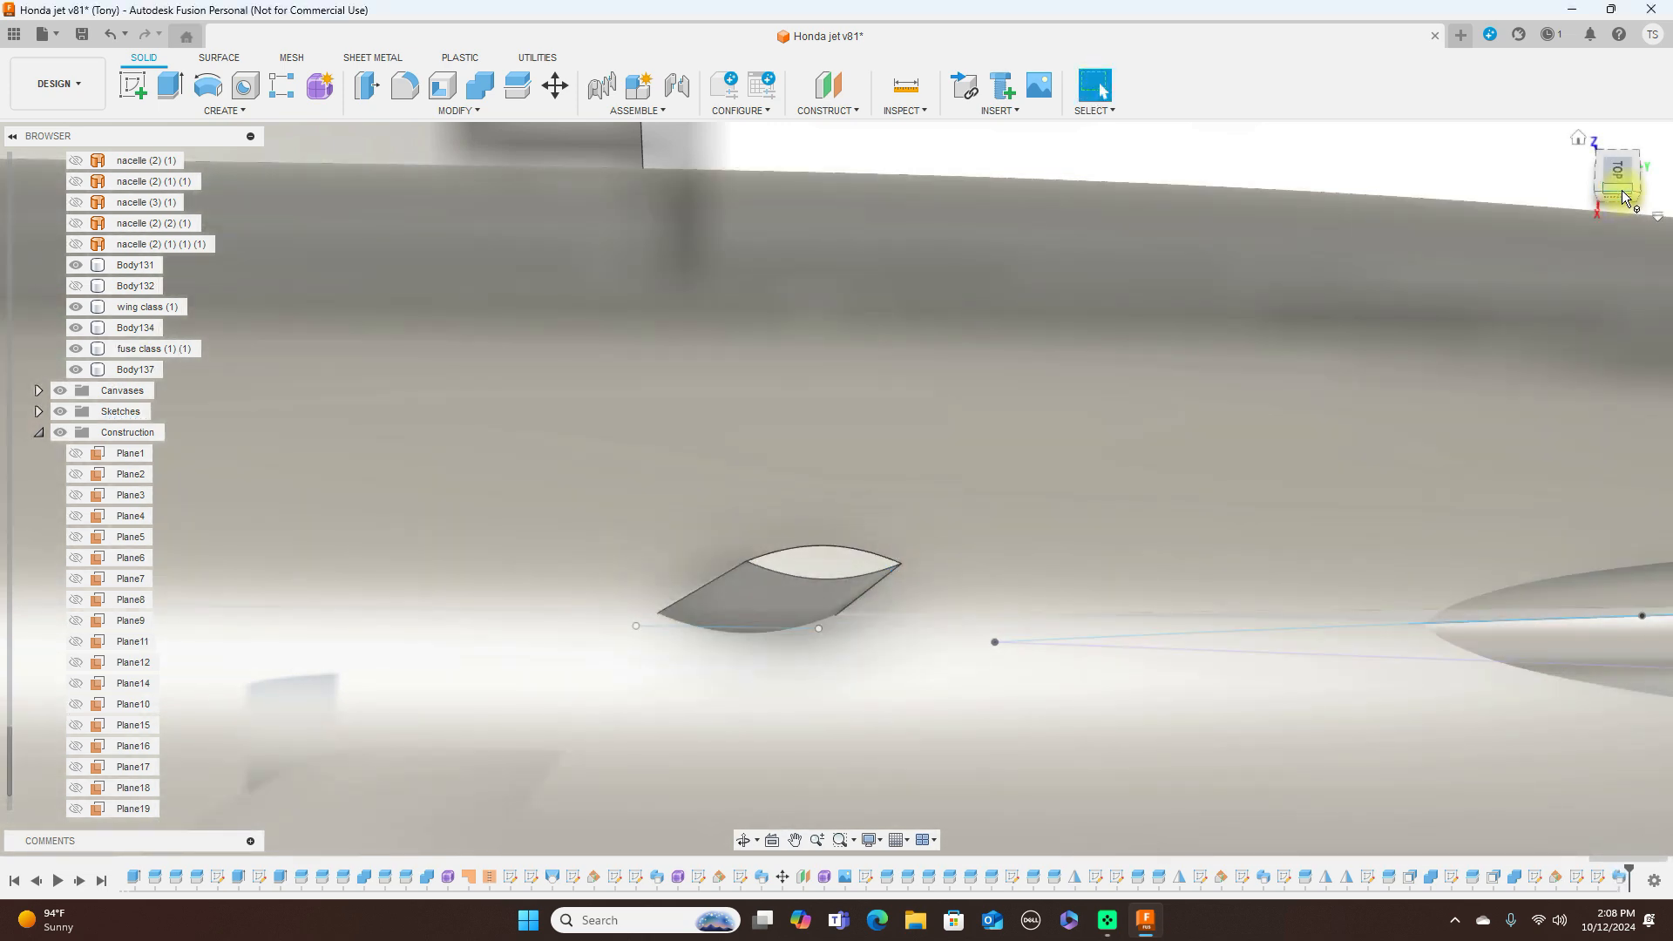
Hide all sketches and reference canvases, and display the aircraft shaded without visible edges
left_click(1622, 190)
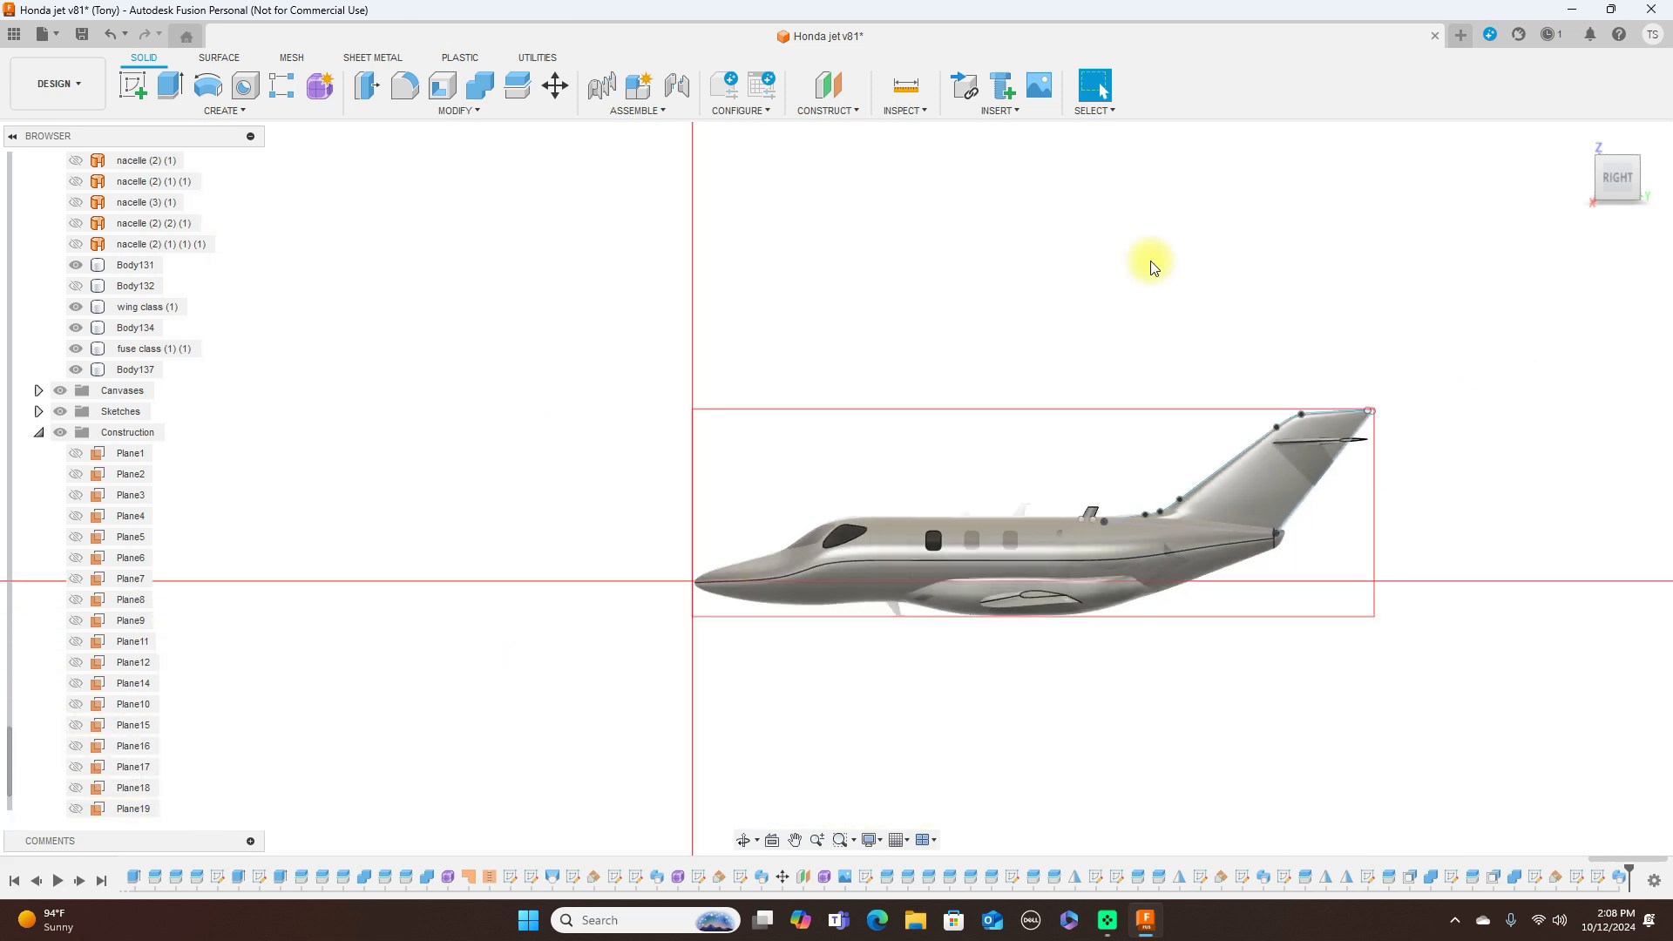
scroll(1106, 347, "up", 5)
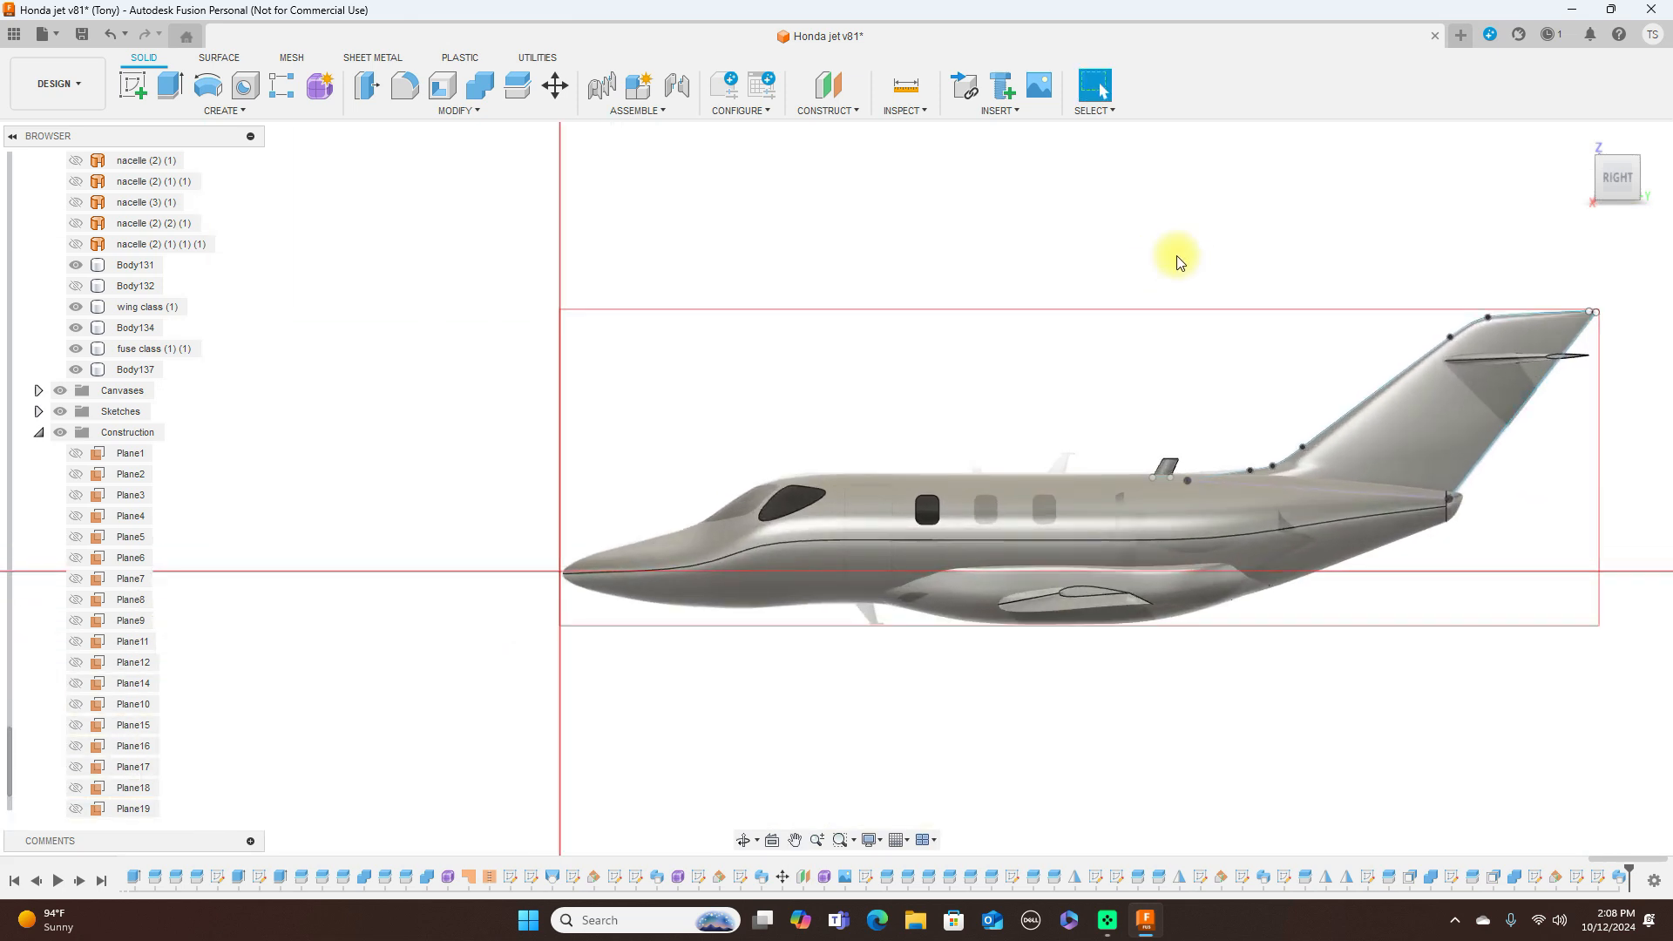
scroll(1160, 343, "down", 3)
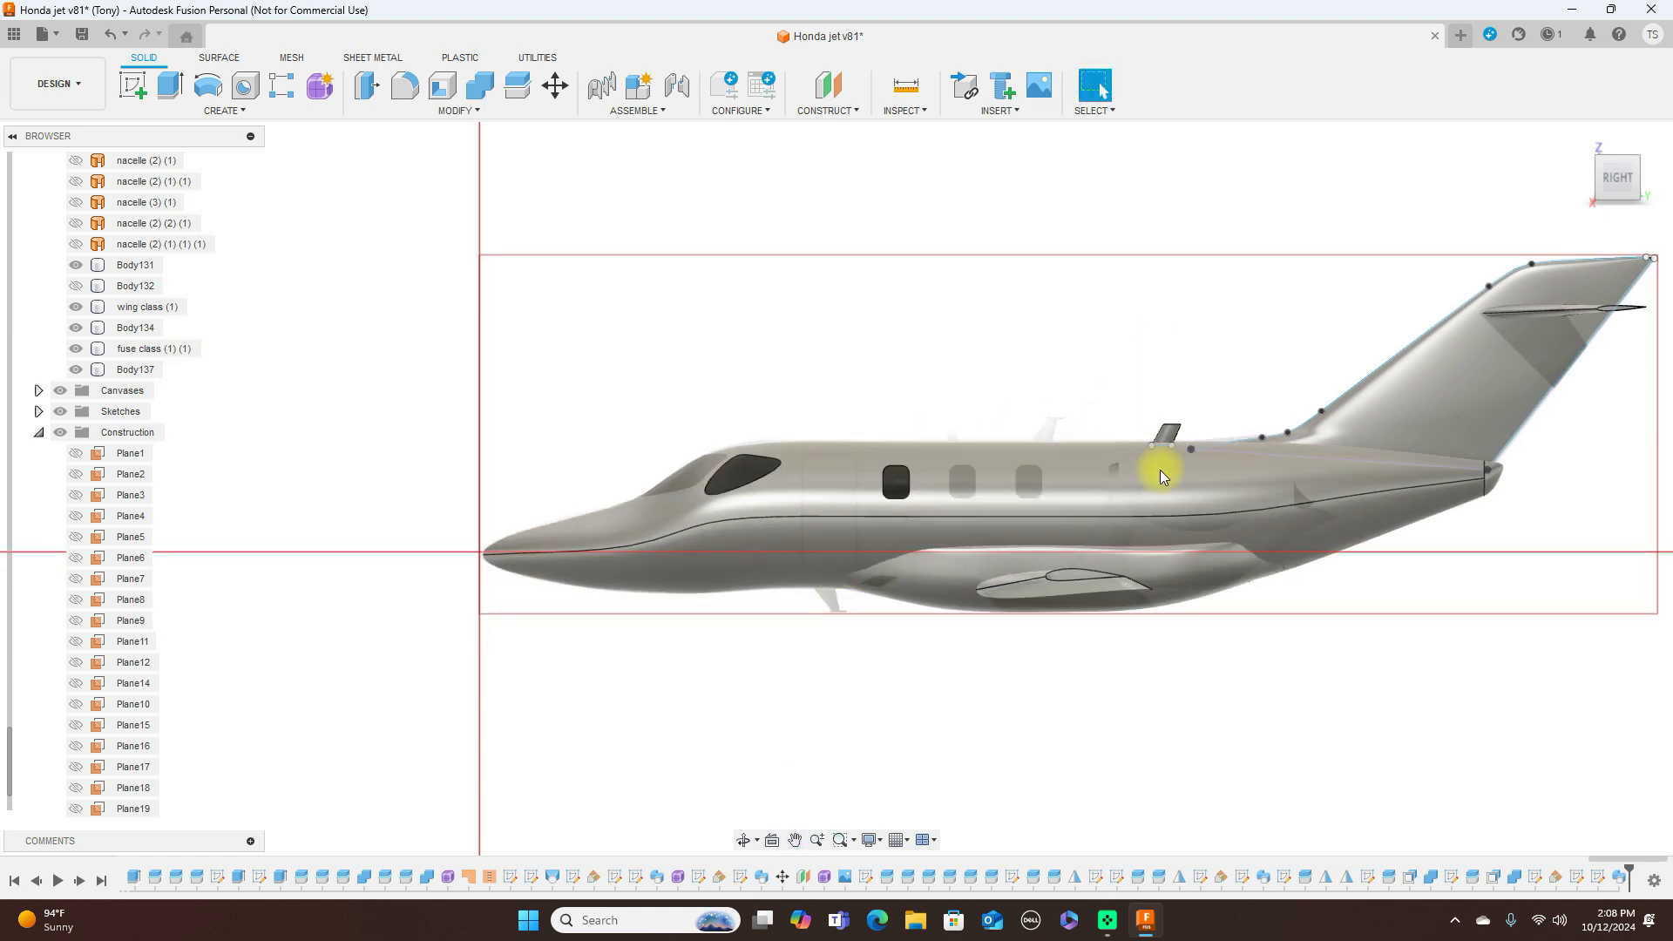
scroll(1199, 331, "up", 1)
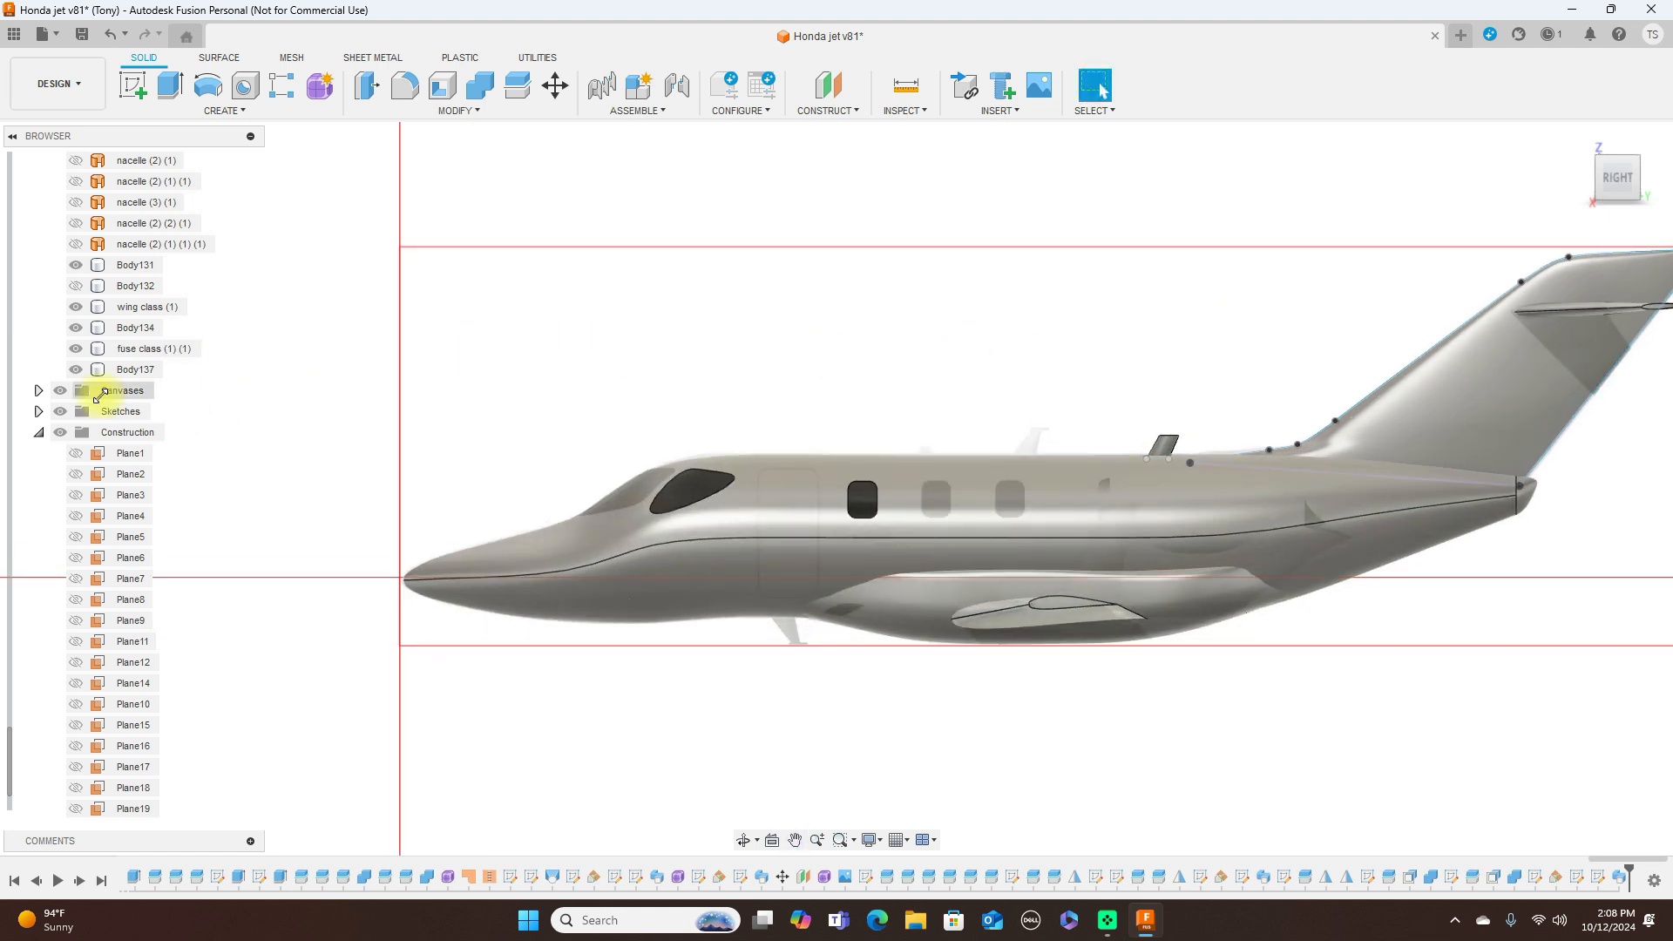
left_click(61, 411)
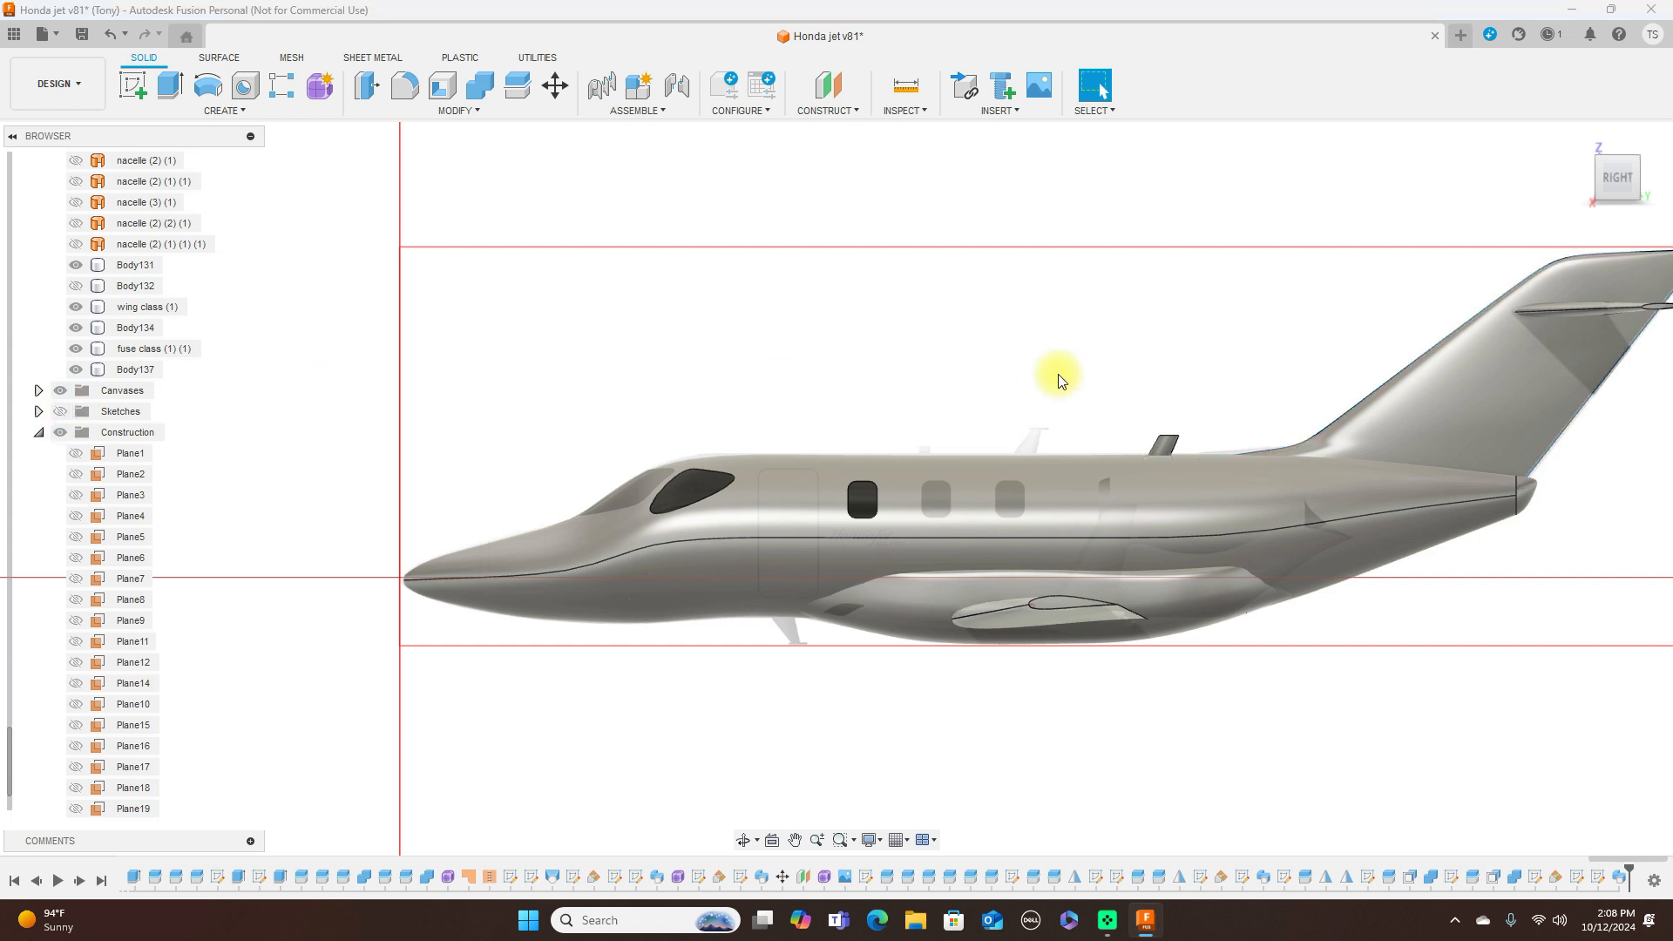
key("ctrl+4")
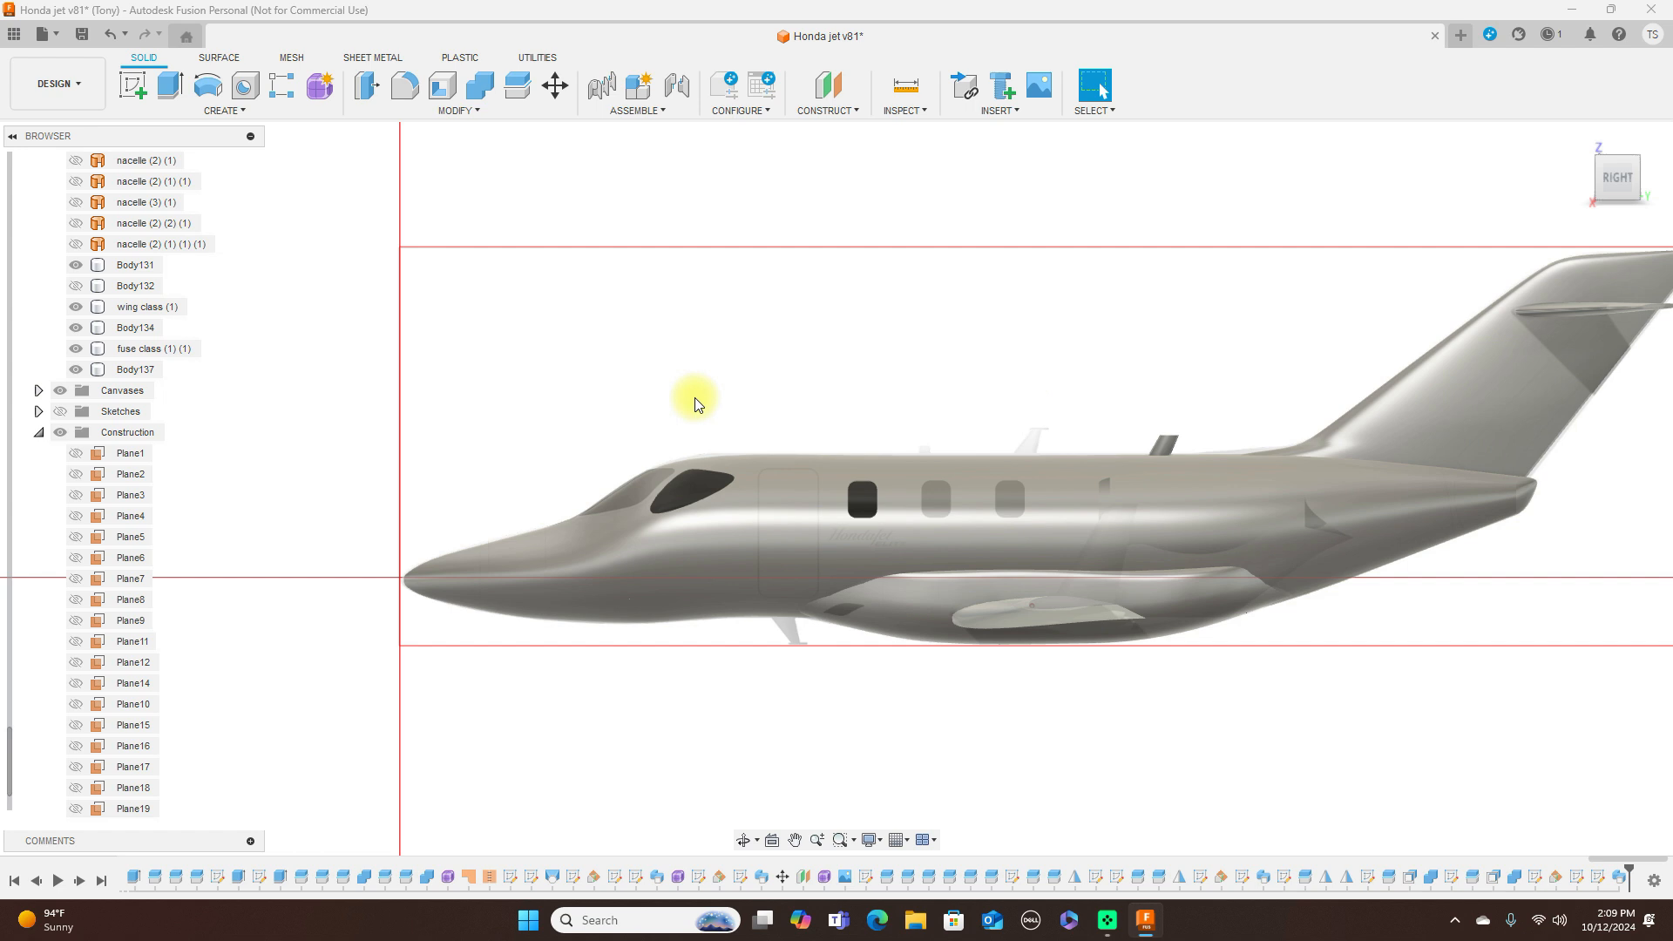
left_click(68, 393)
scroll(1111, 374, "down", 2)
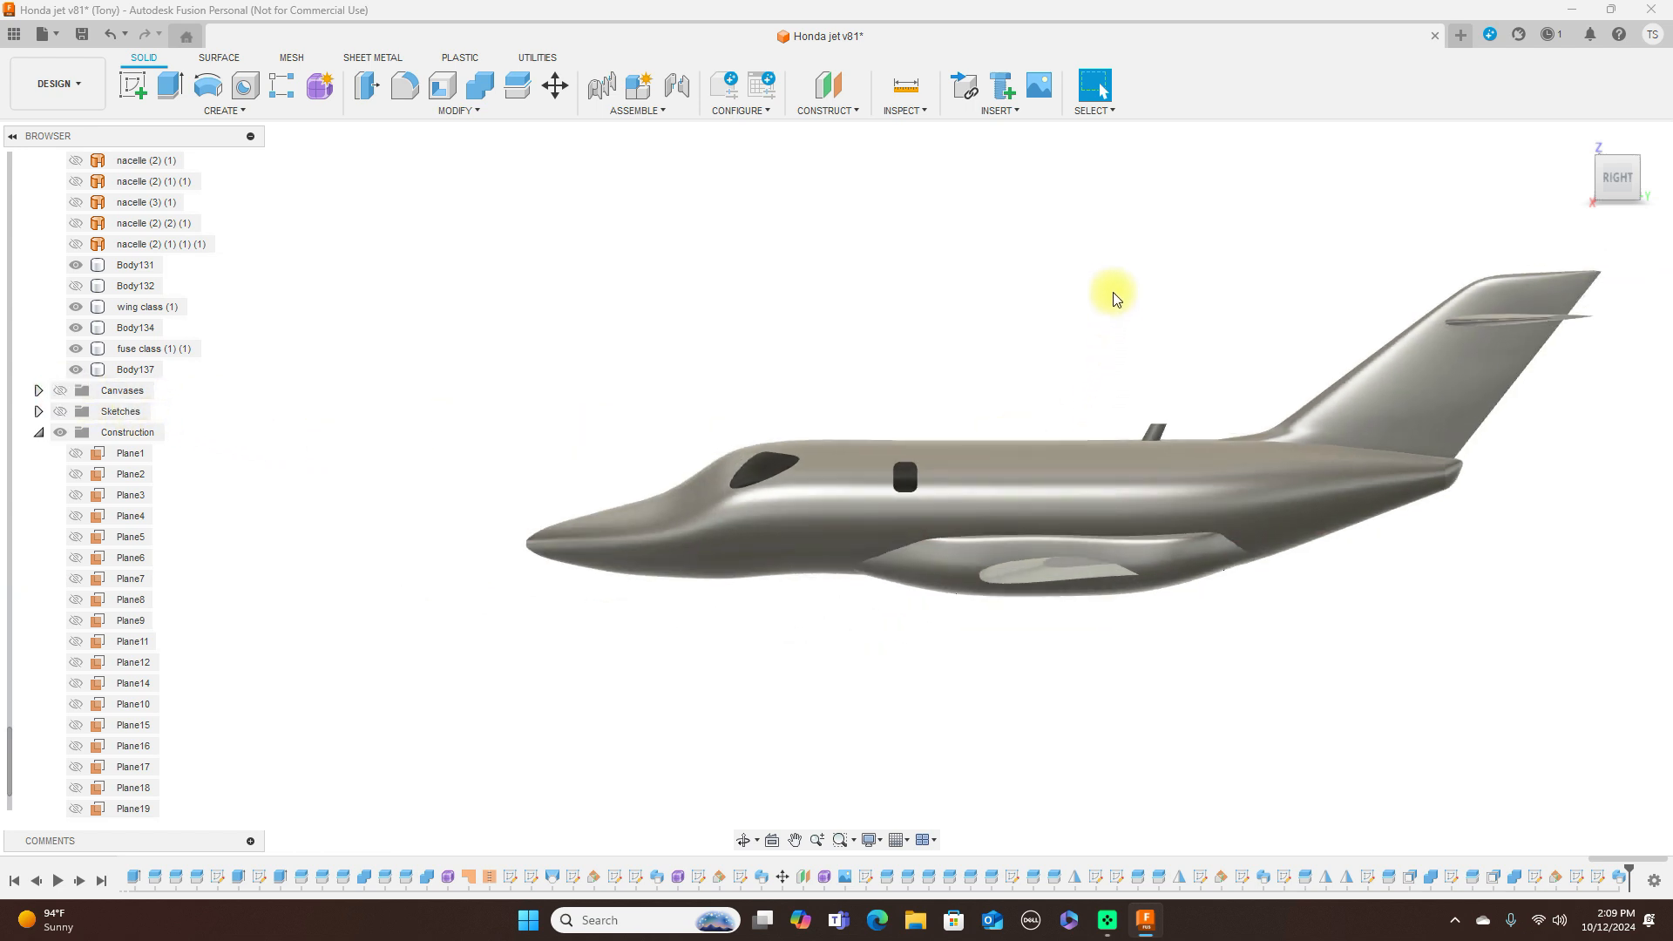
scroll(1089, 283, "down", 1)
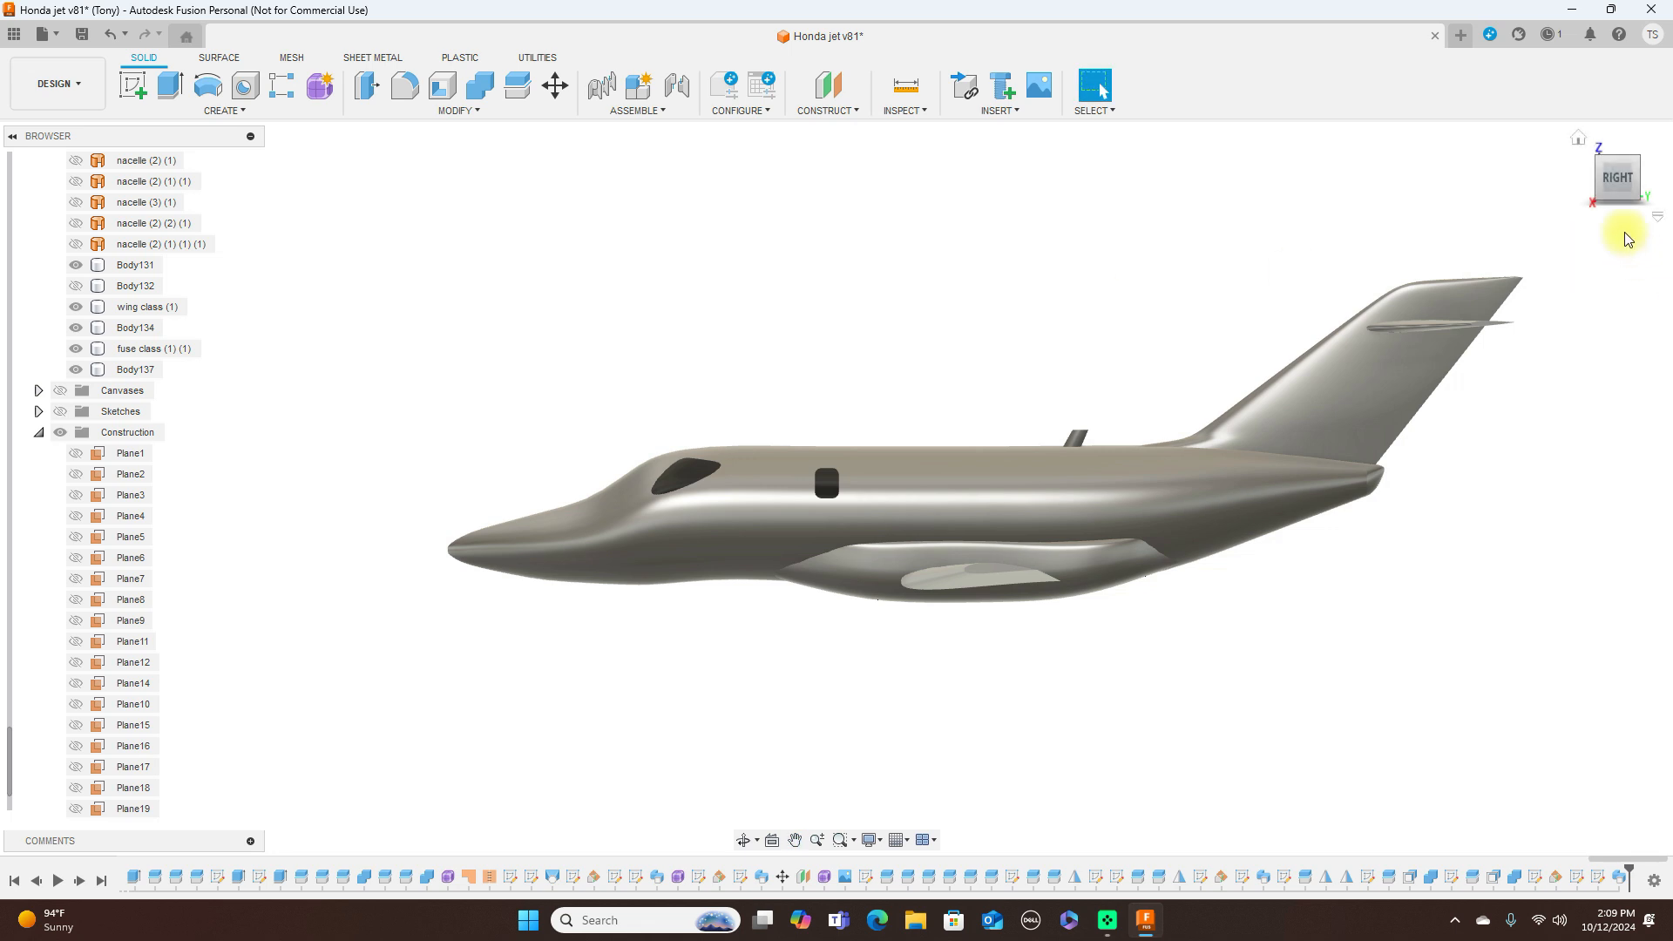
Examine the aircraft with its new roof antenna from the front, the side and oblique front angles
left_click(1587, 179)
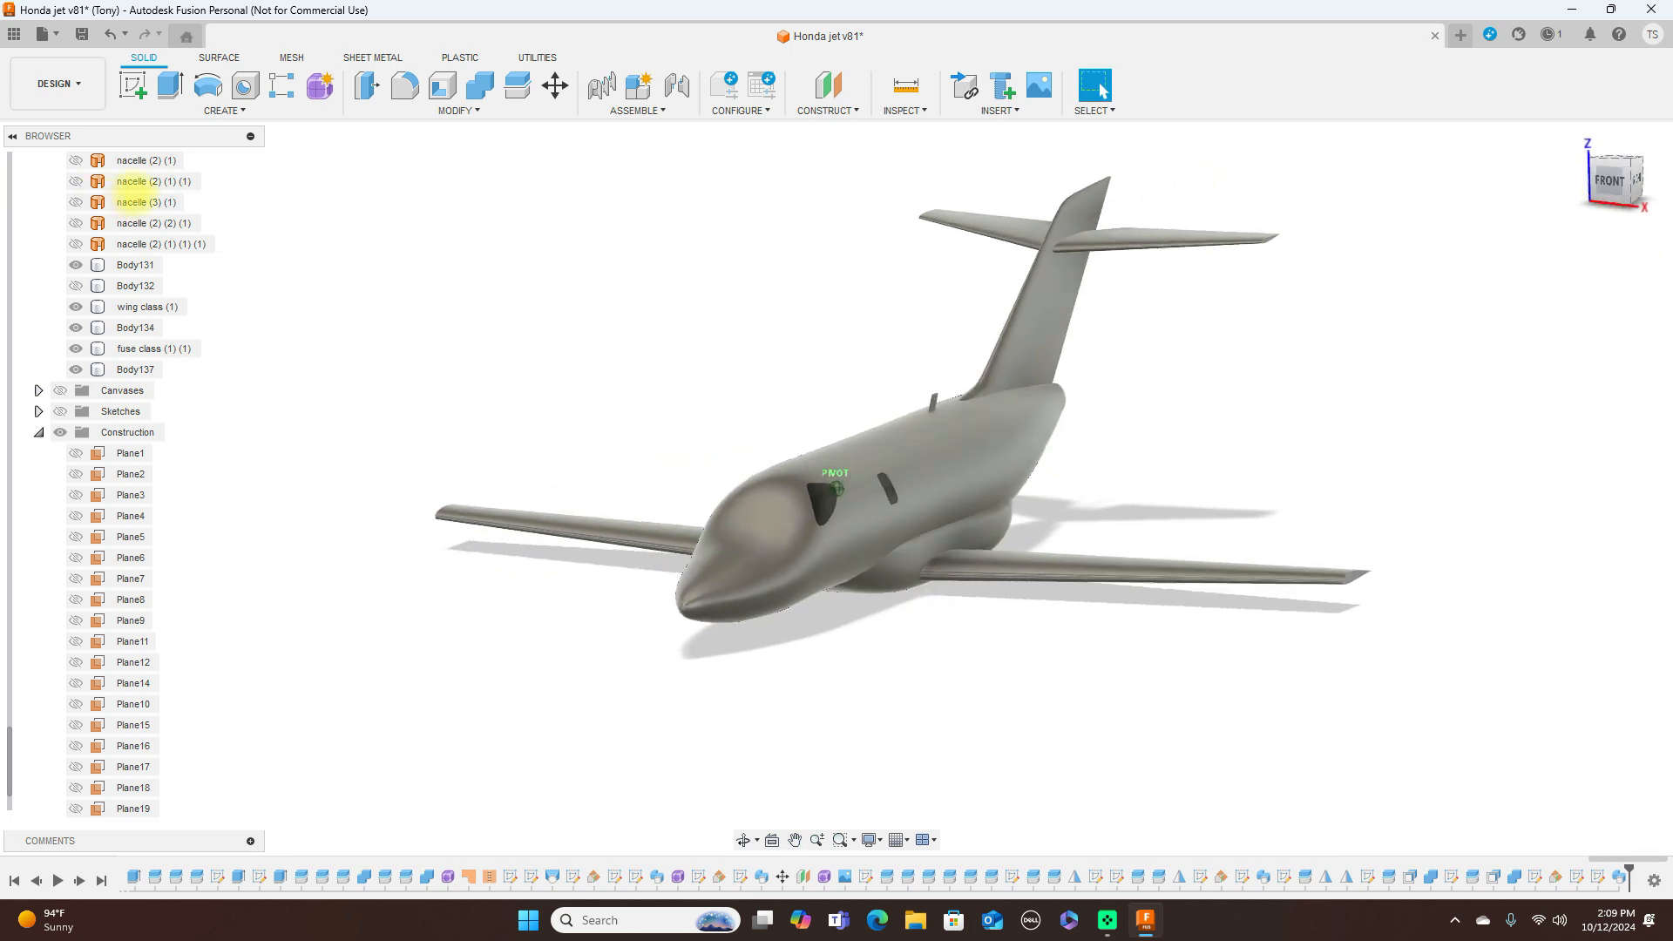
mouse_move(179, 177)
middle_mouse_down("shift")
mouse_move(202, 277)
mouse_move(162, 288)
mouse_move(1557, 236)
mouse_move(1408, 187)
mouse_move(1297, 189)
middle_mouse_up("shift")
middle_click_drag(1159, 188, 1090, 187, "shift")
mouse_move(1640, 177)
left_mouse_down()
mouse_move(1635, 217)
mouse_move(47, 235)
mouse_move(168, 142)
mouse_move(45, 194)
mouse_move(1441, 157)
mouse_move(1404, 203)
mouse_move(1638, 175)
left_mouse_up()
left_click(1629, 183)
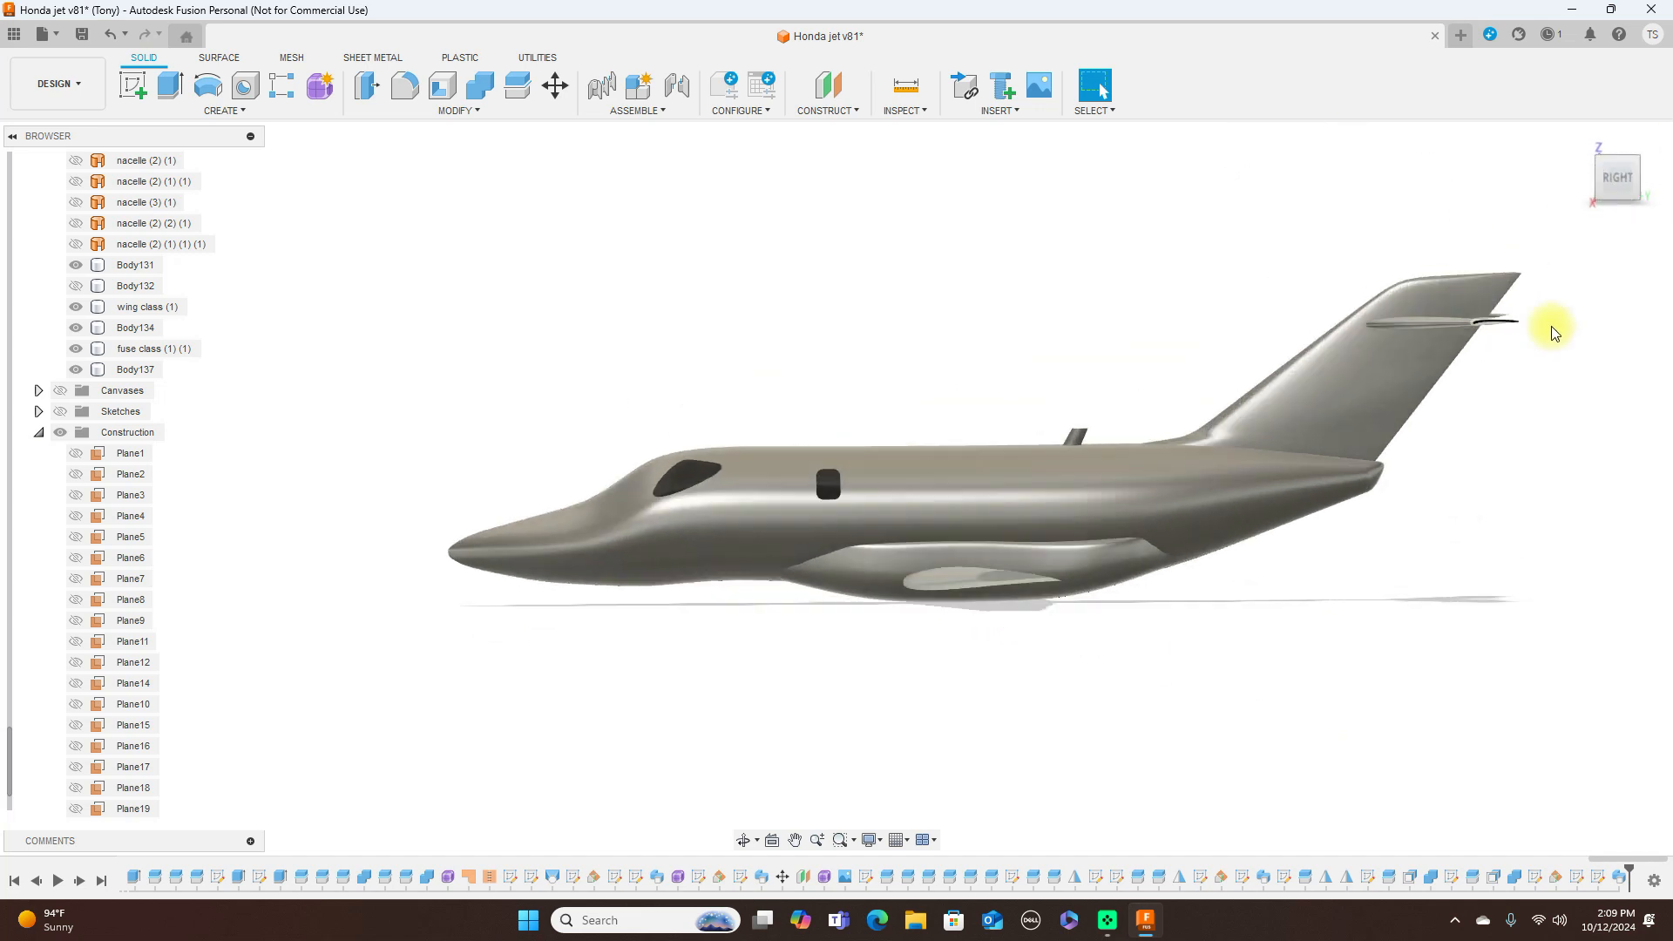
left_click(1601, 183)
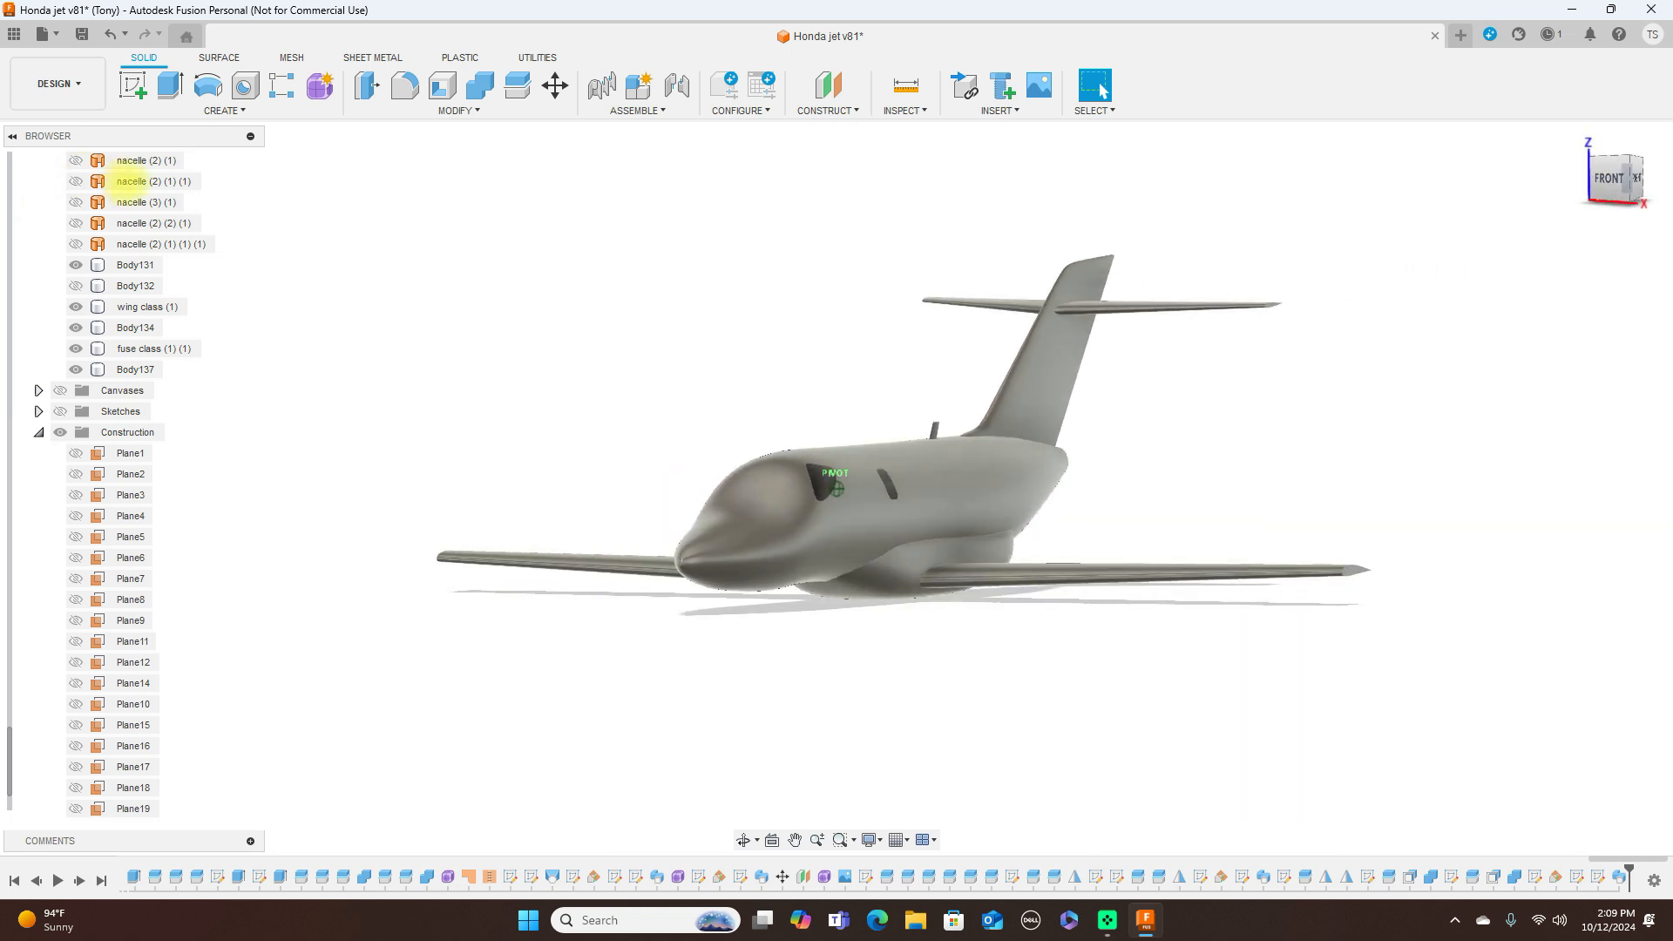
mouse_move(129, 182)
left_mouse_down()
mouse_move(198, 195)
mouse_move(122, 189)
left_mouse_up()
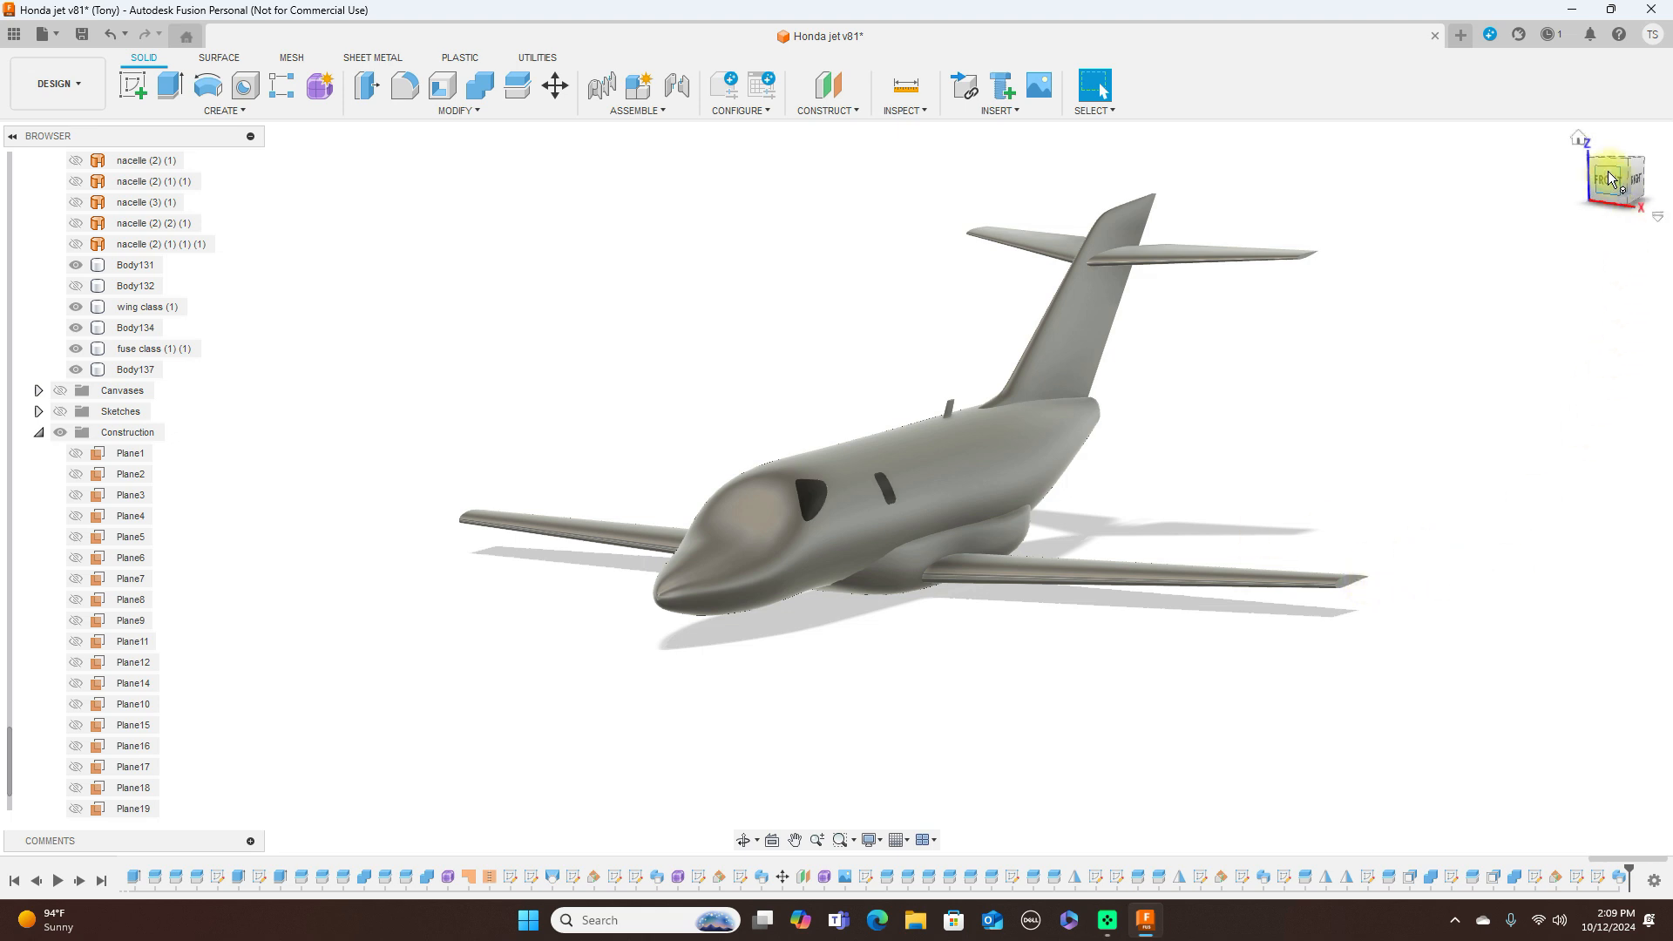
left_click(1598, 194)
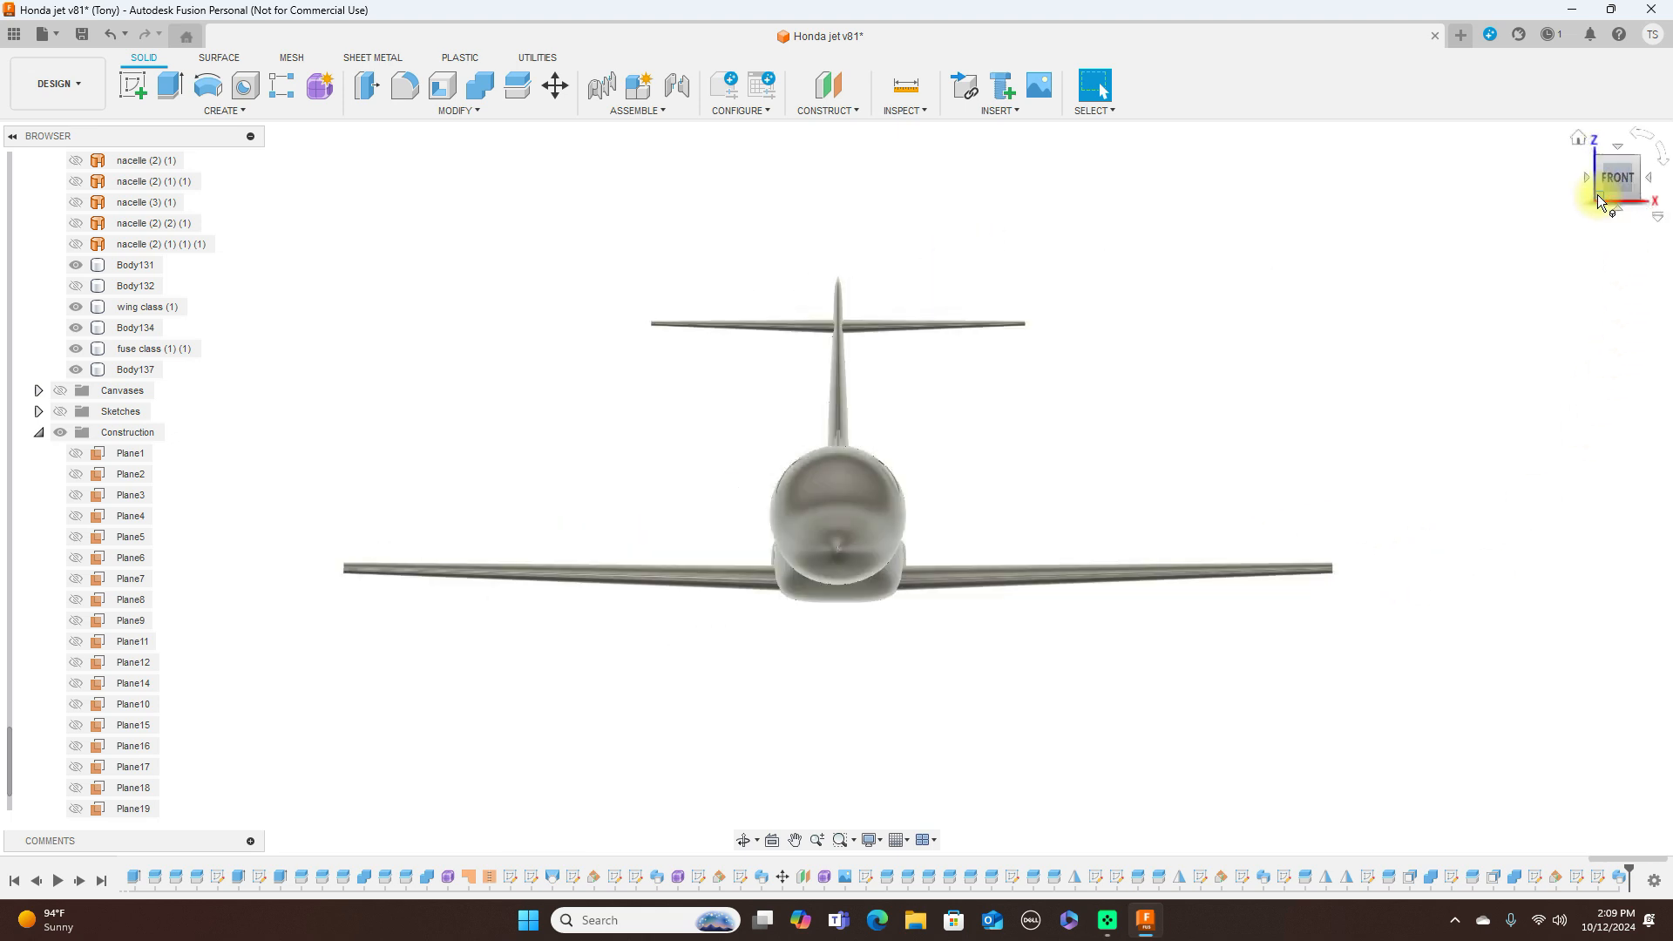
left_click(1655, 189)
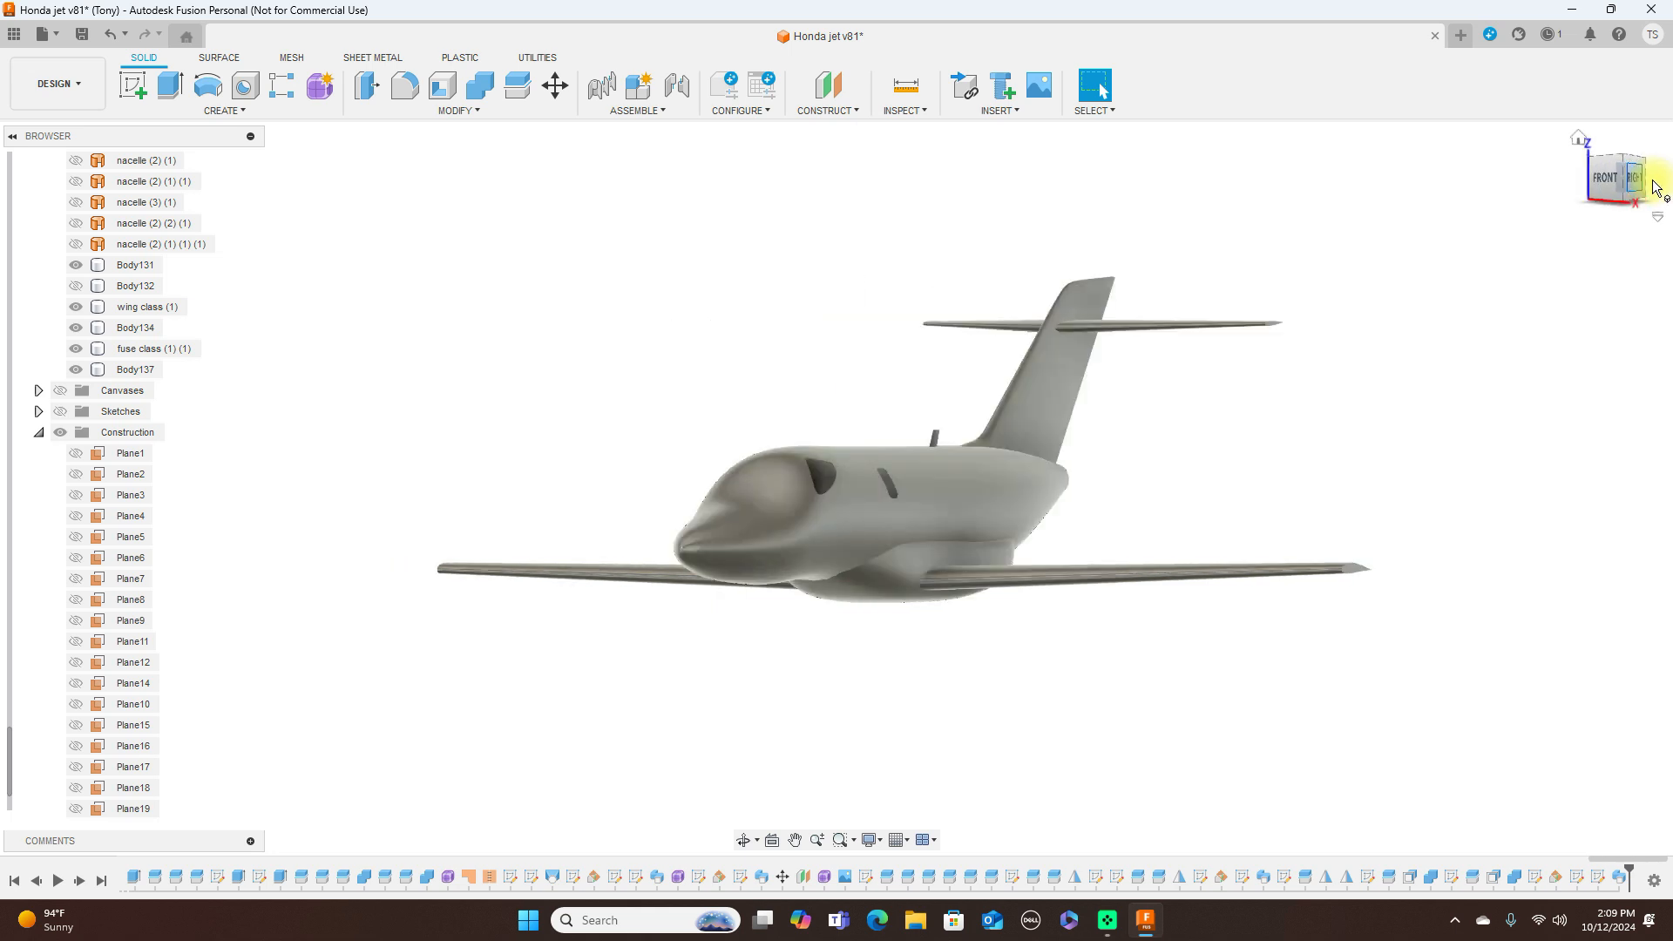